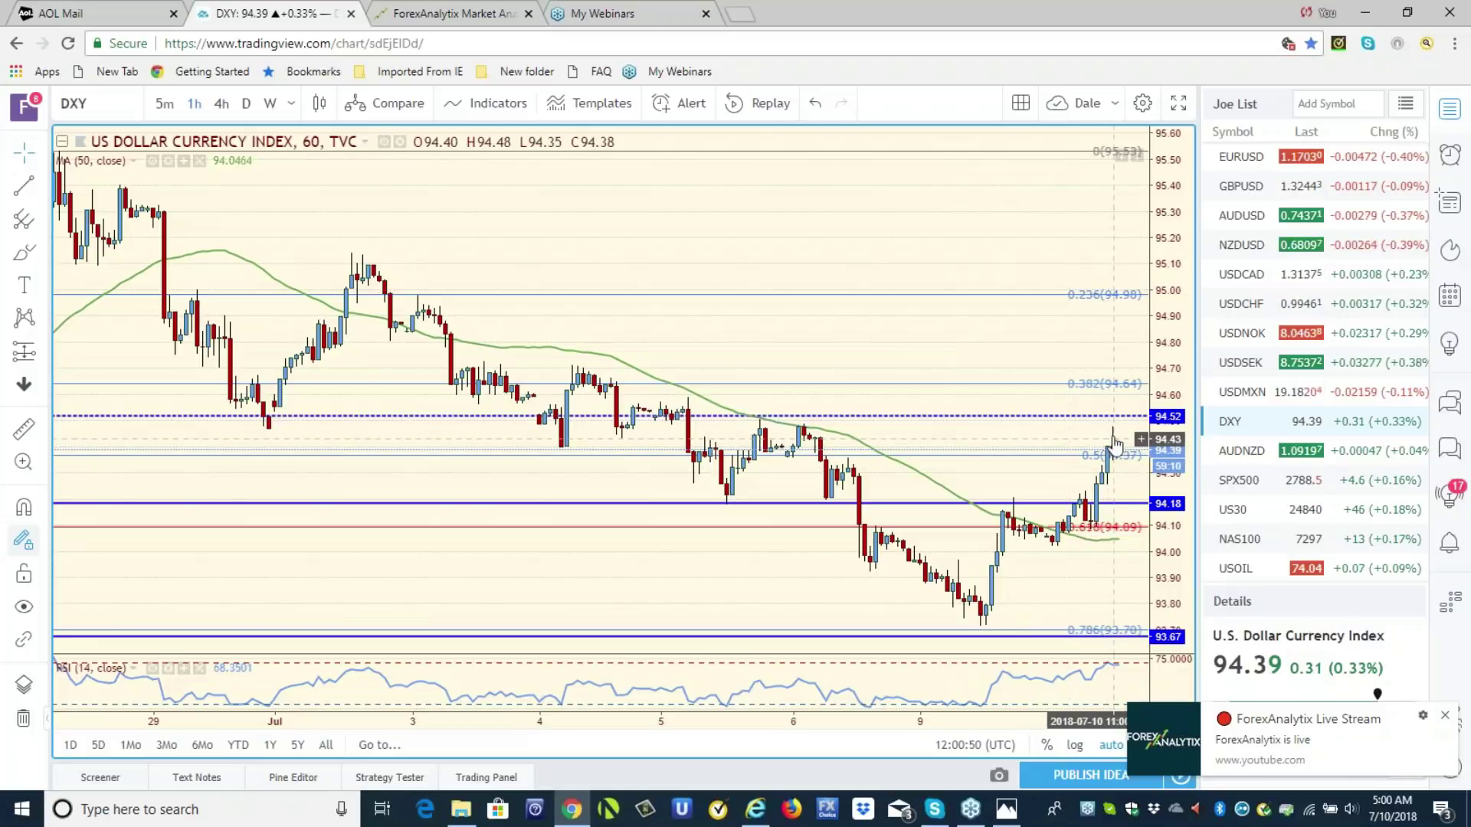
- Compare EURUSD on 4-hour, 1-hour and daily candles, then switch to the USOIL daily chart
{"action": "left_click", "coordinate": [1244, 163]}
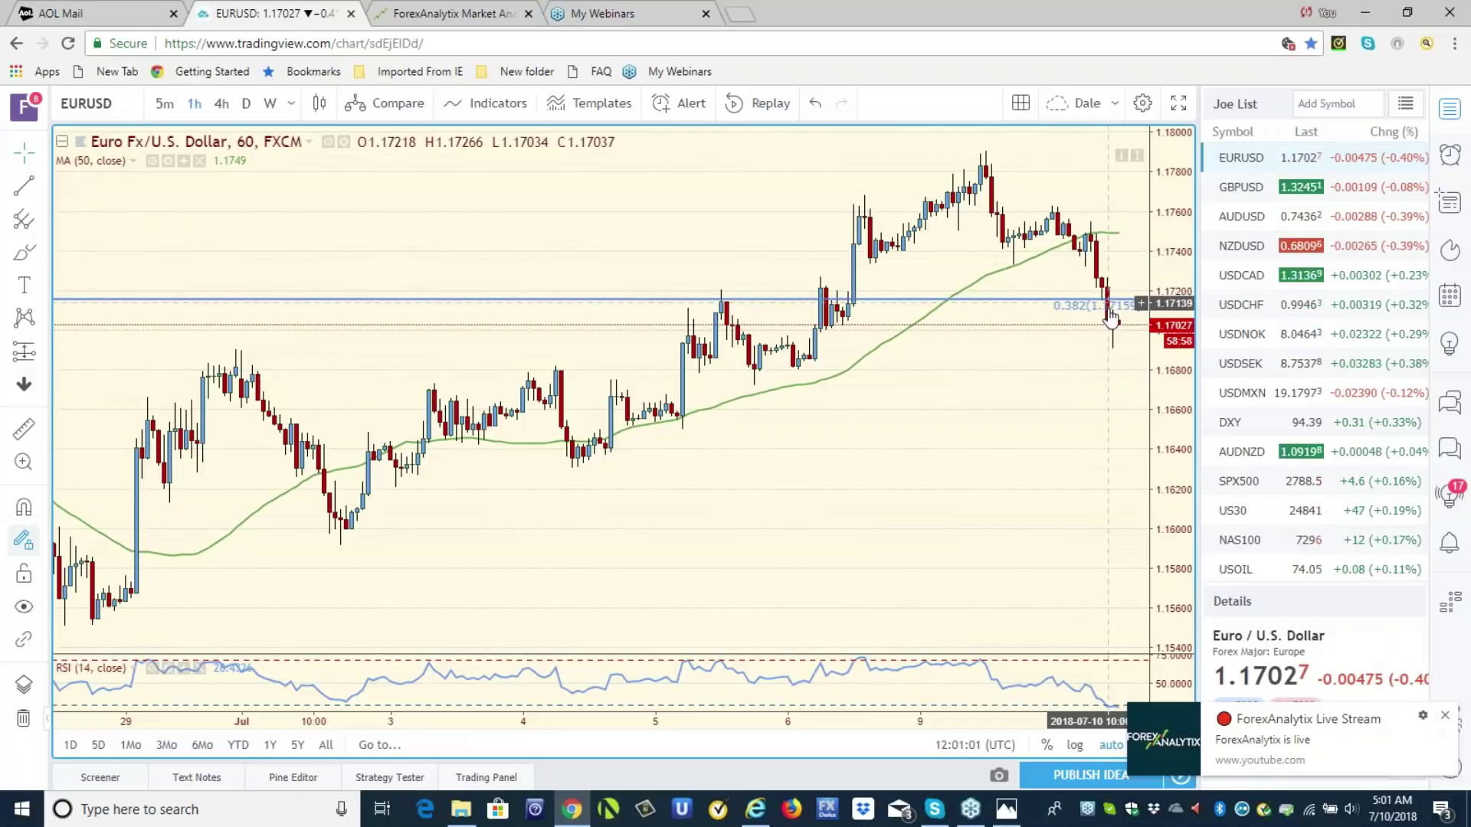
{"action": "left_click", "coordinate": [221, 105]}
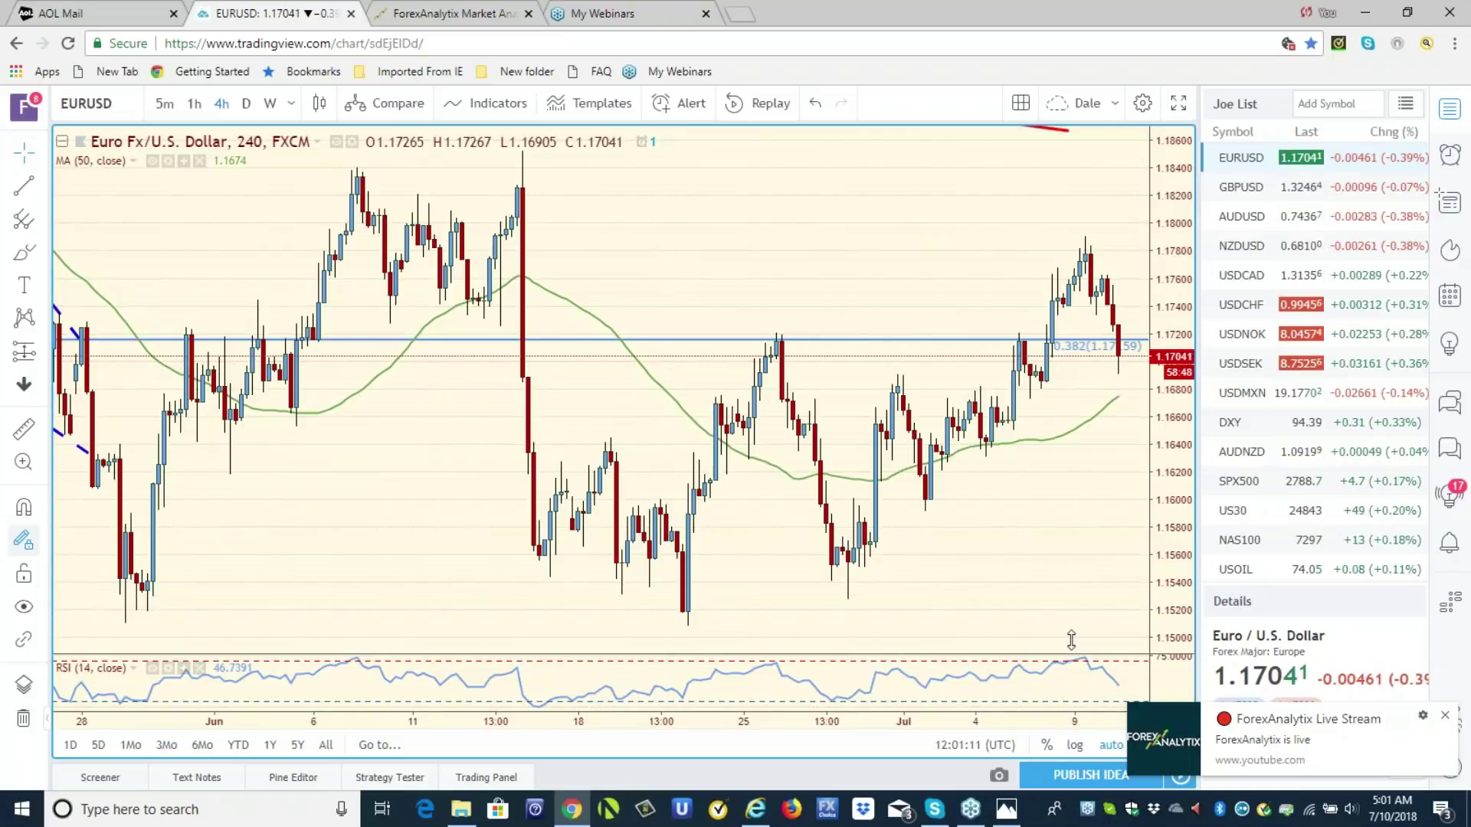
{"action": "left_click", "coordinate": [195, 104]}
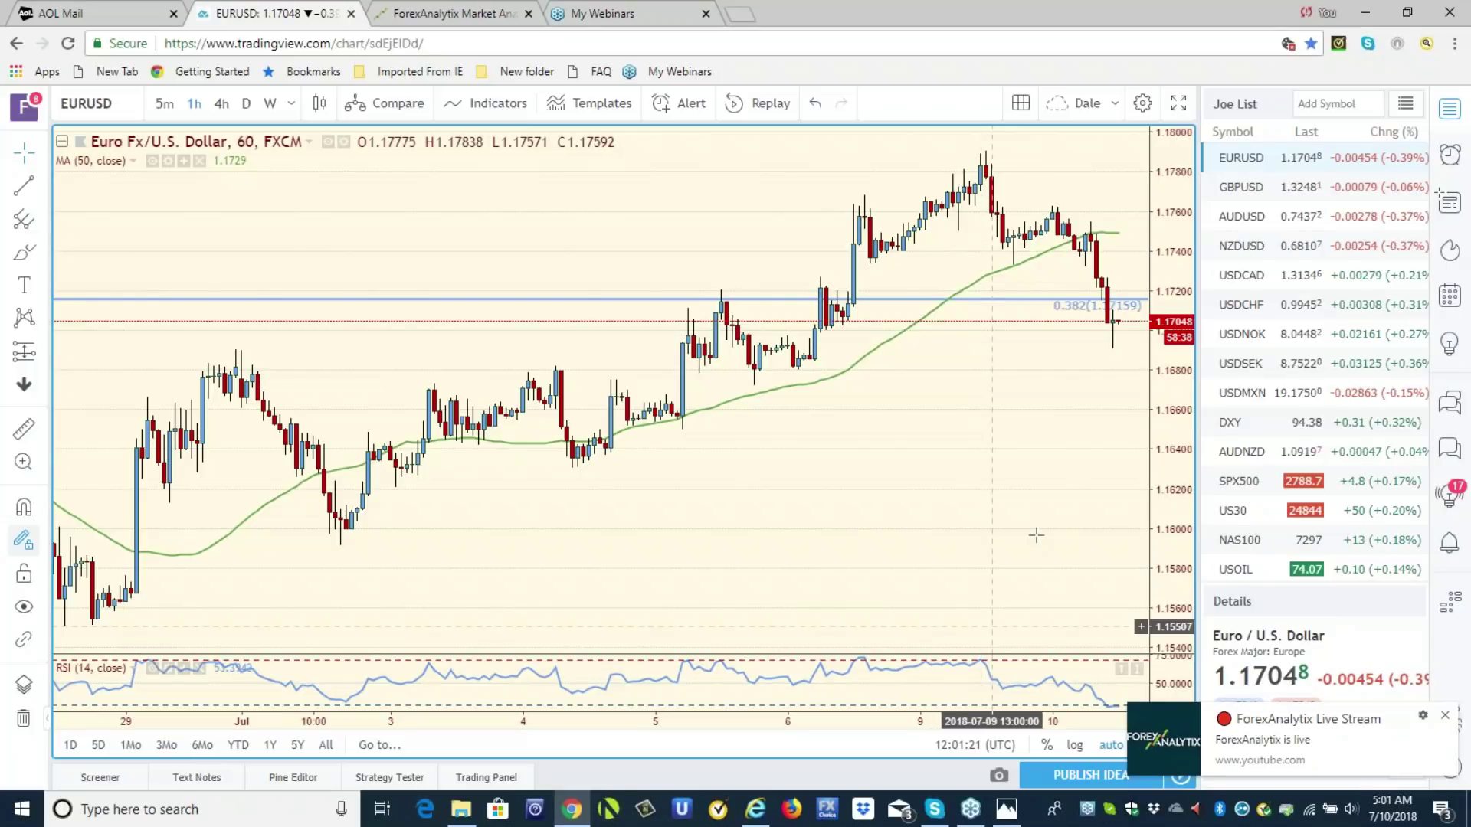
{"action": "left_click", "coordinate": [221, 104]}
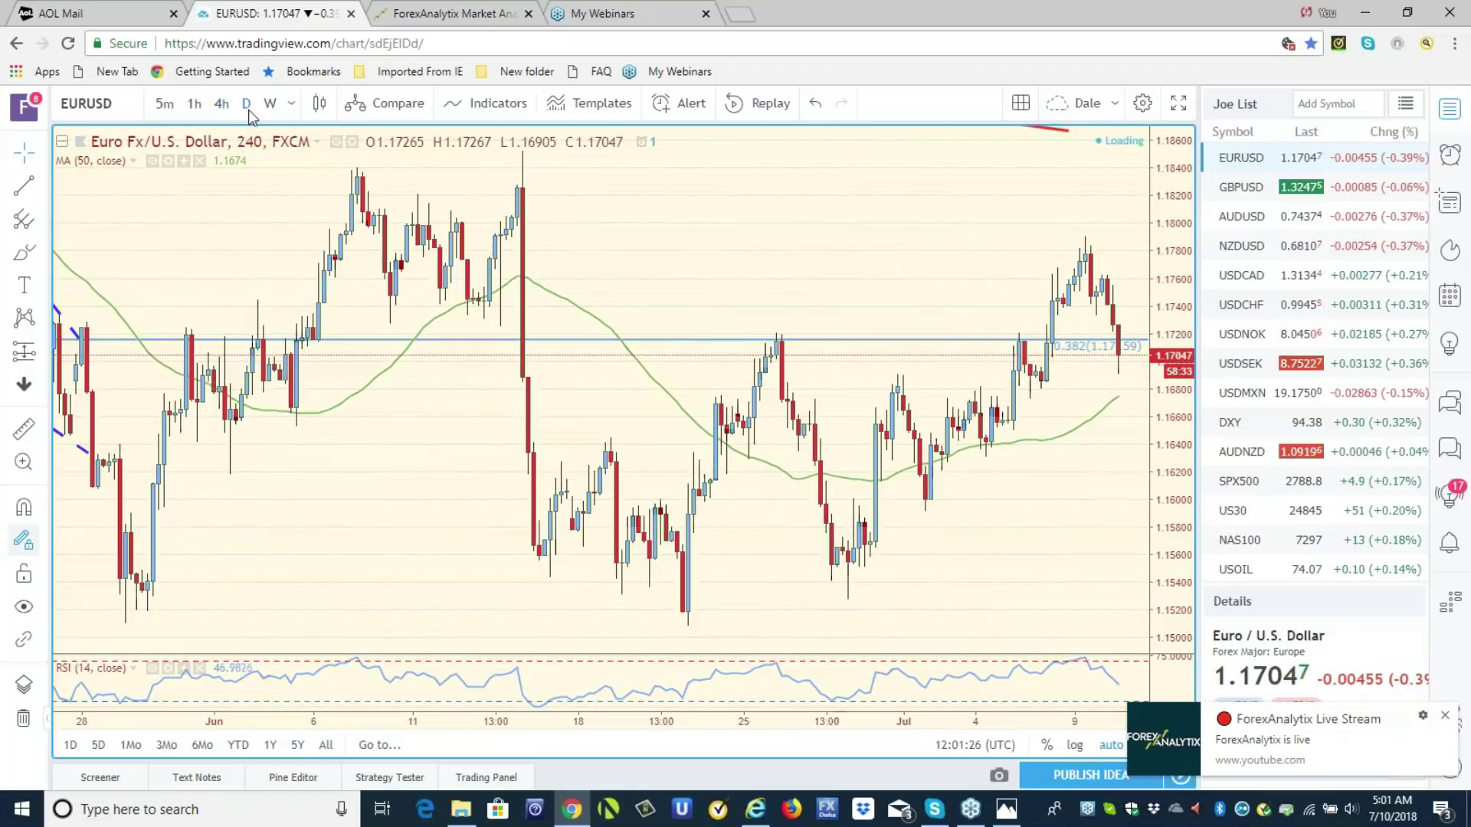
{"action": "left_click", "coordinate": [248, 107]}
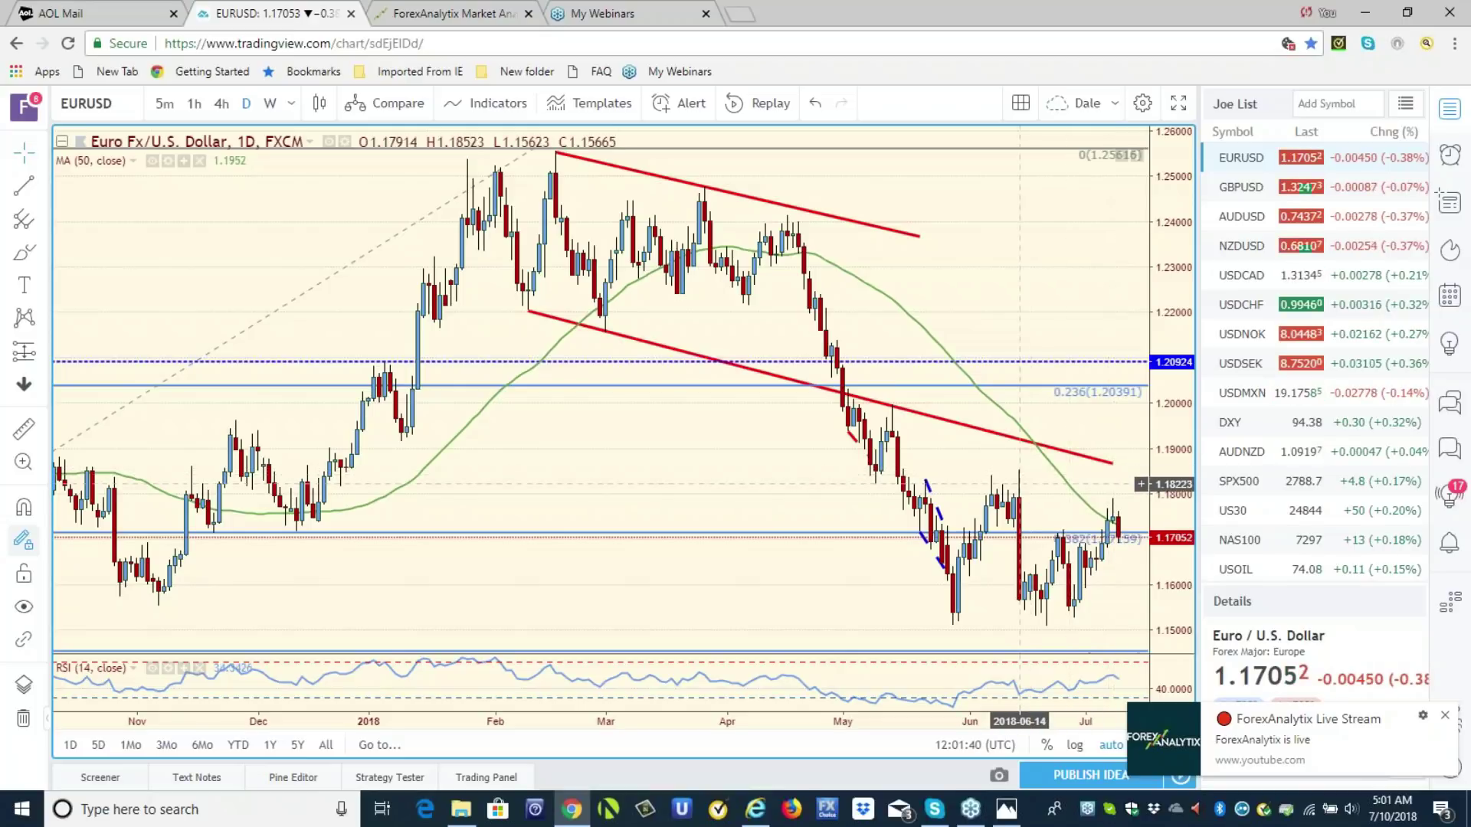
{"action": "left_click", "coordinate": [1235, 570]}
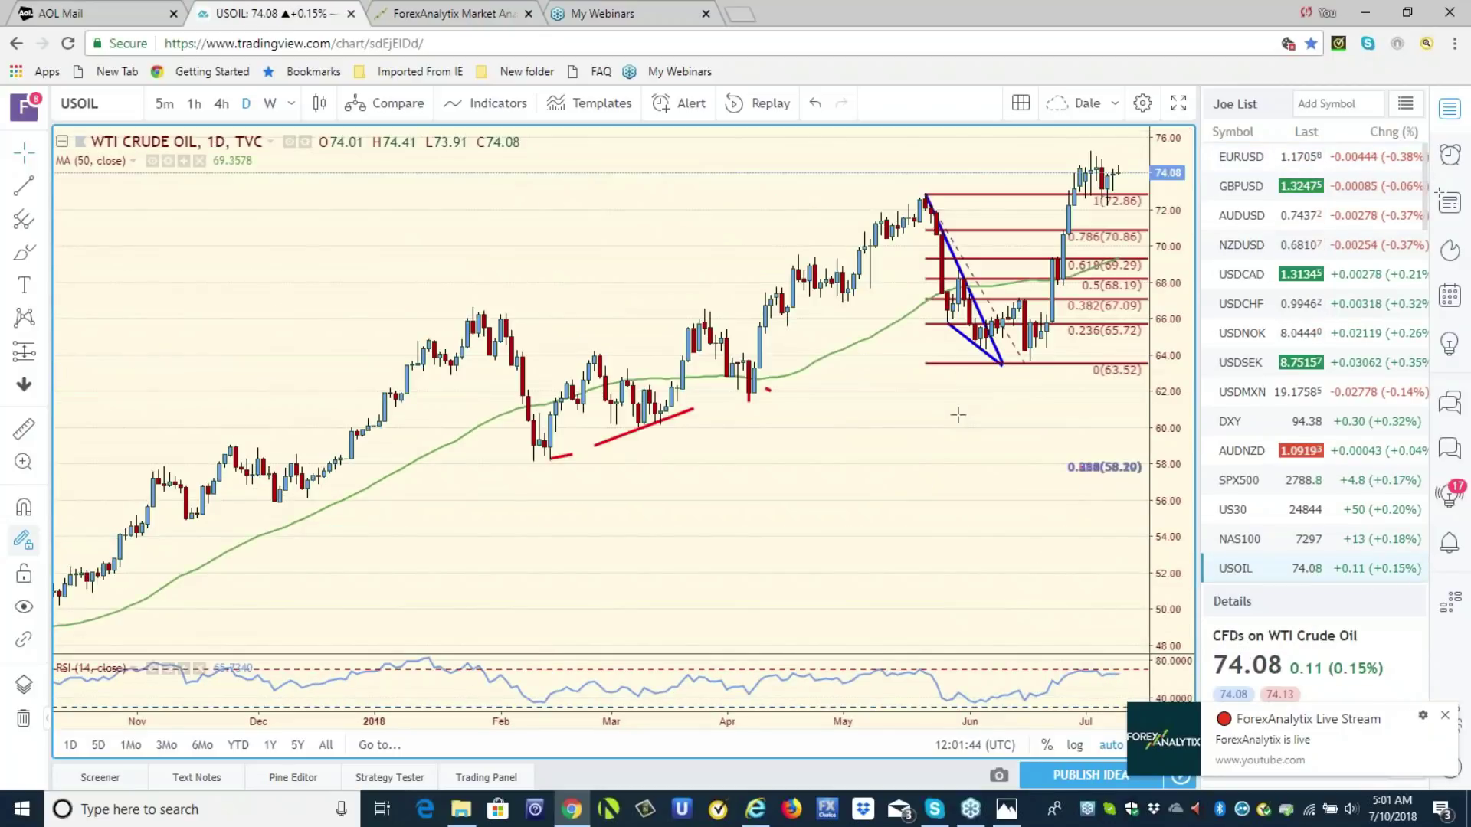
- Show crude oil on 4-hour candles, then open the USDJPY chart from further down the watchlist
{"action": "left_click", "coordinate": [228, 109]}
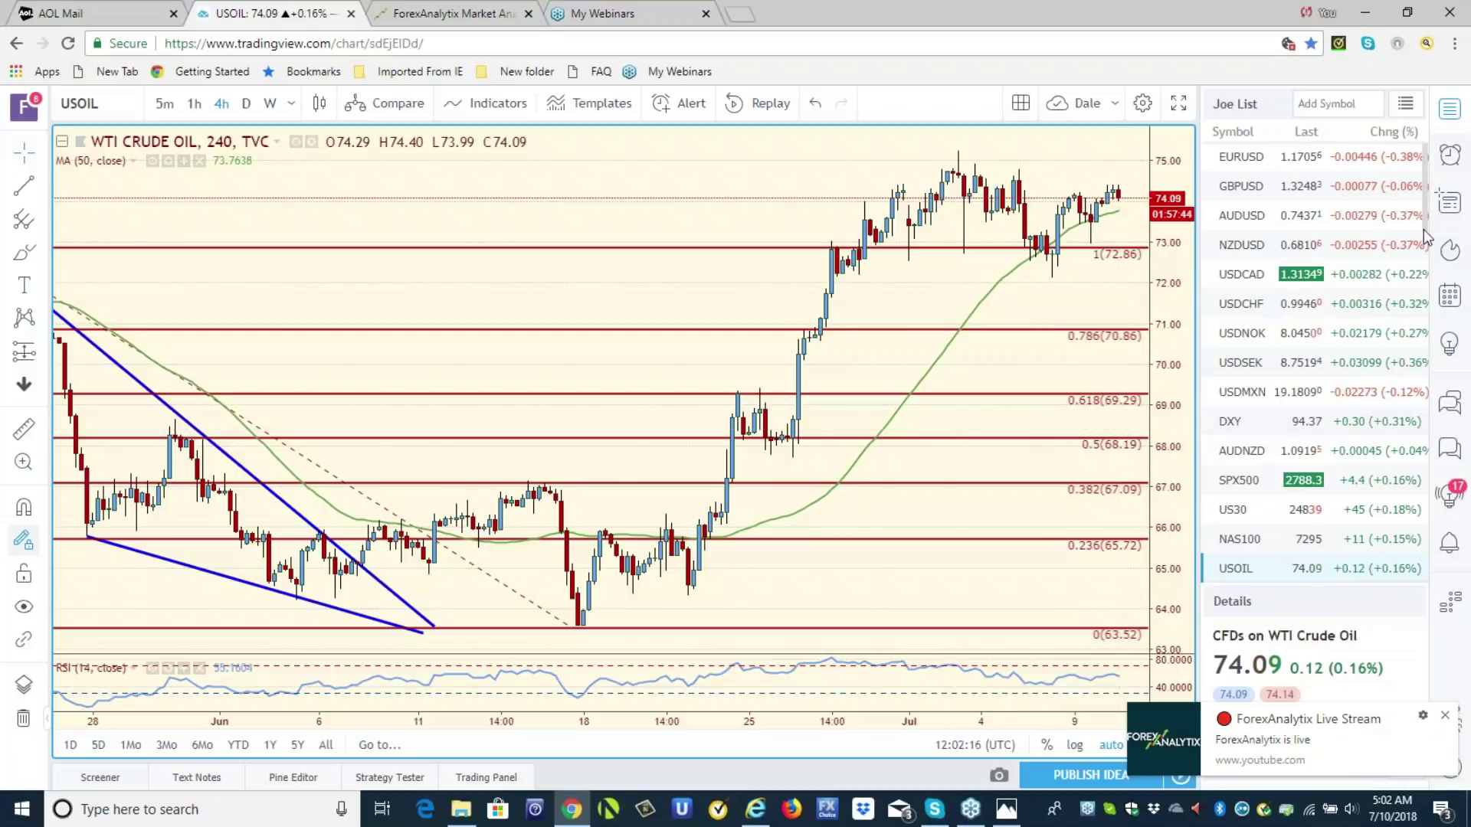
{"action": "scroll", "coordinate": [1427, 239], "scroll_direction": "down", "scroll_amount": 3}
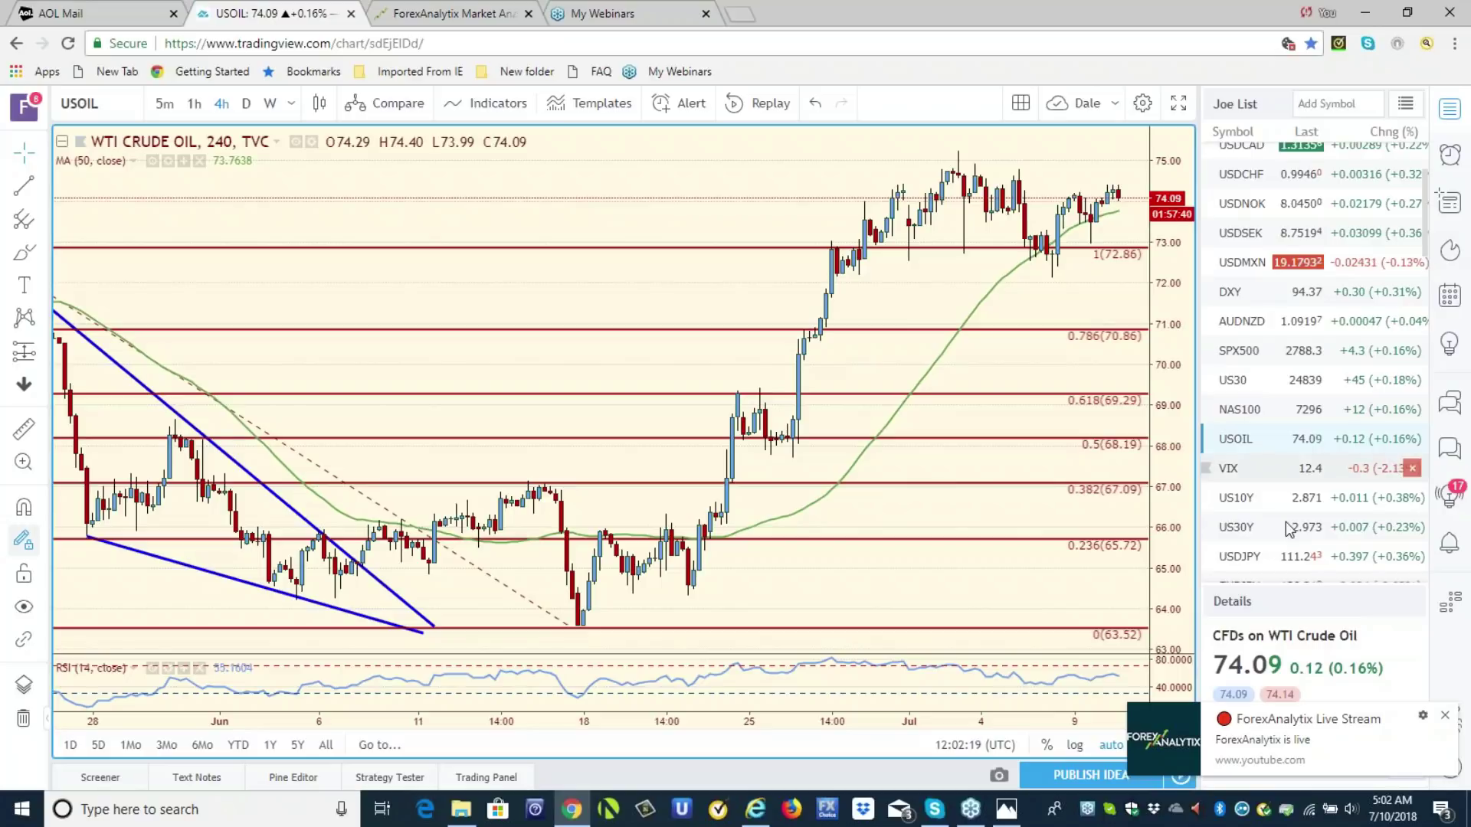
{"action": "left_click", "coordinate": [1242, 557]}
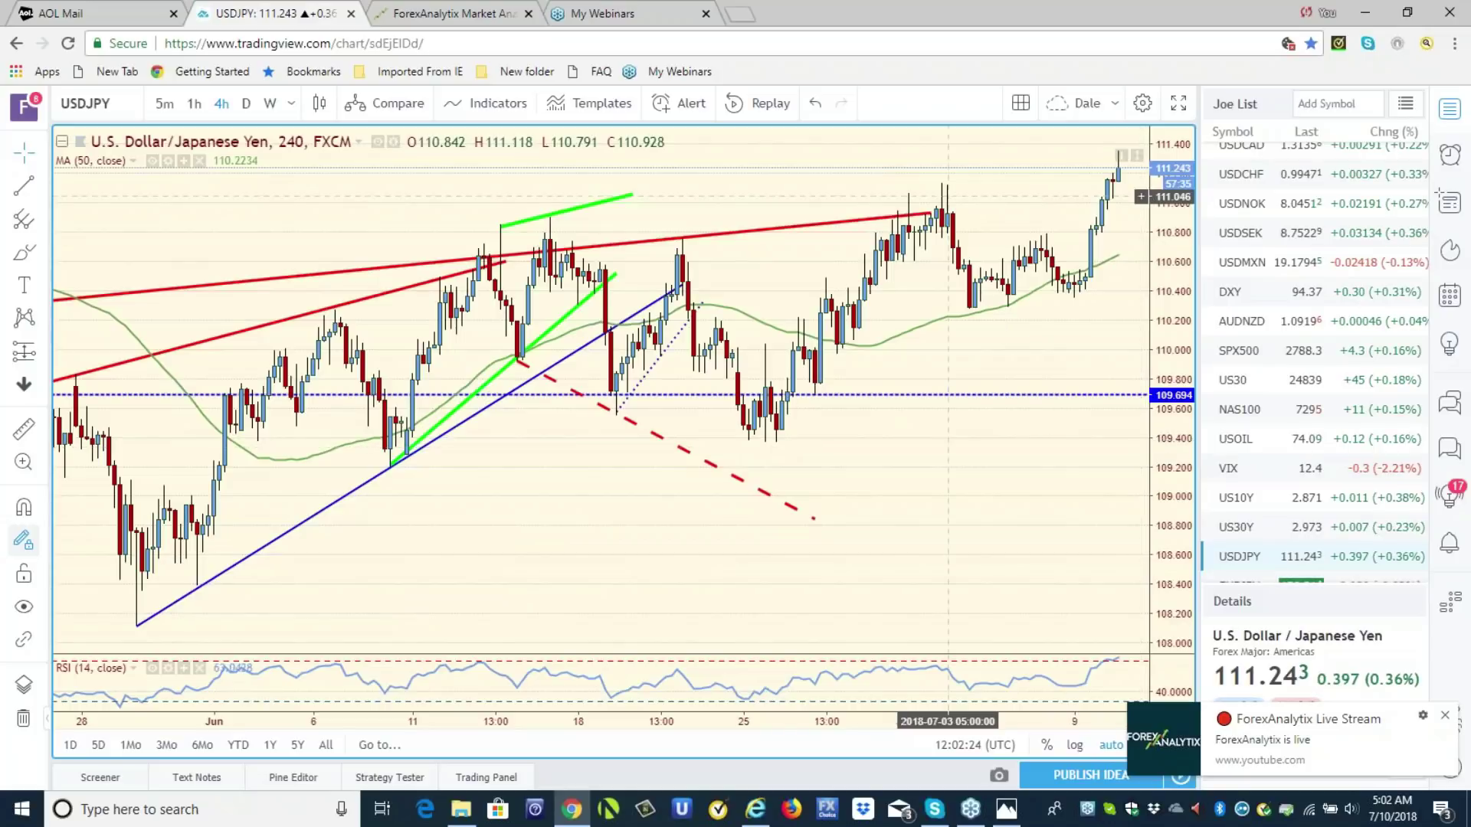
- Check USDJPY on the weekly chart, then step it down to 4-hour and 1-hour
{"action": "left_click", "coordinate": [270, 104]}
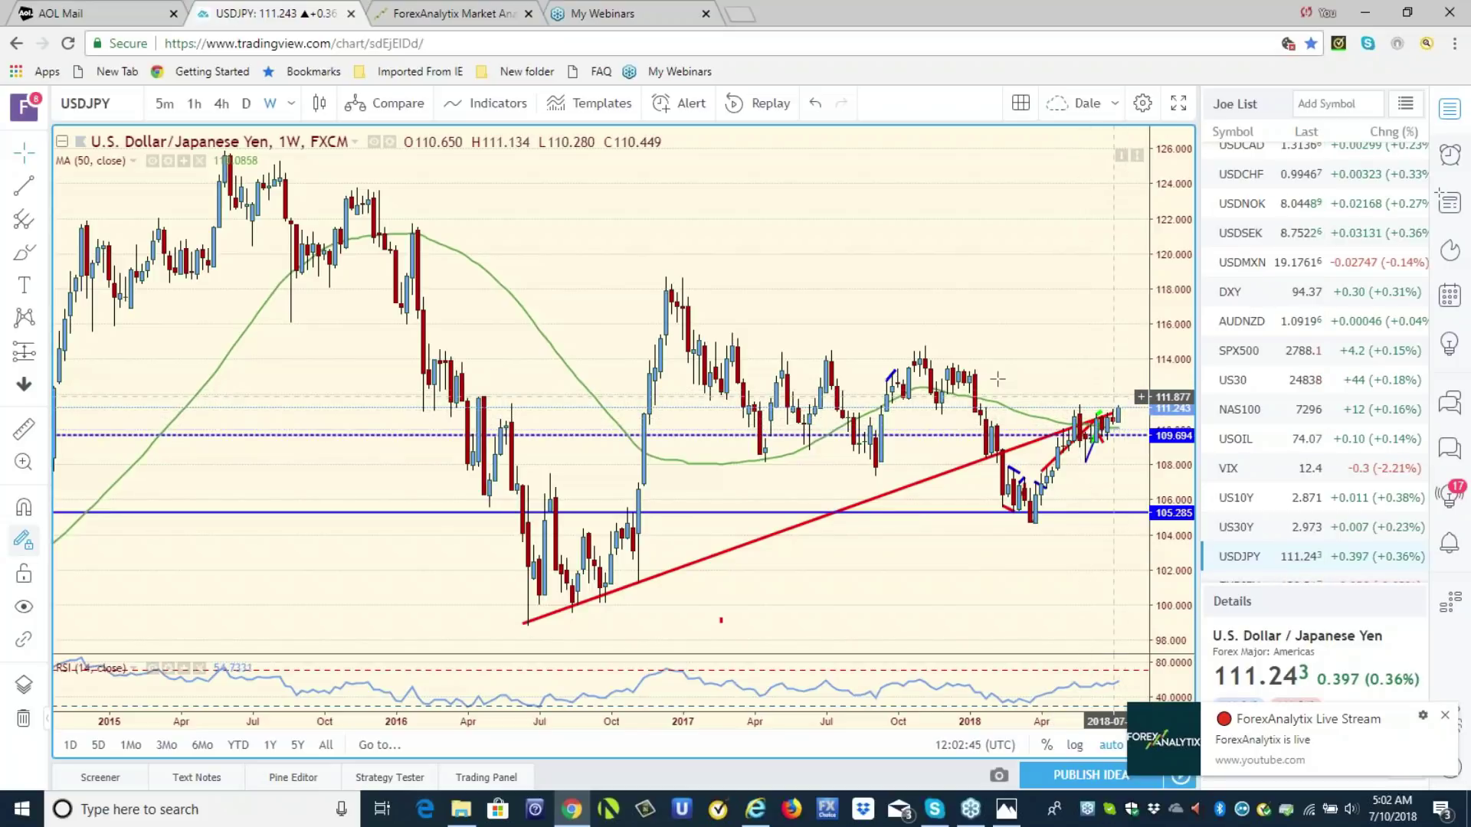
{"action": "left_click", "coordinate": [223, 104]}
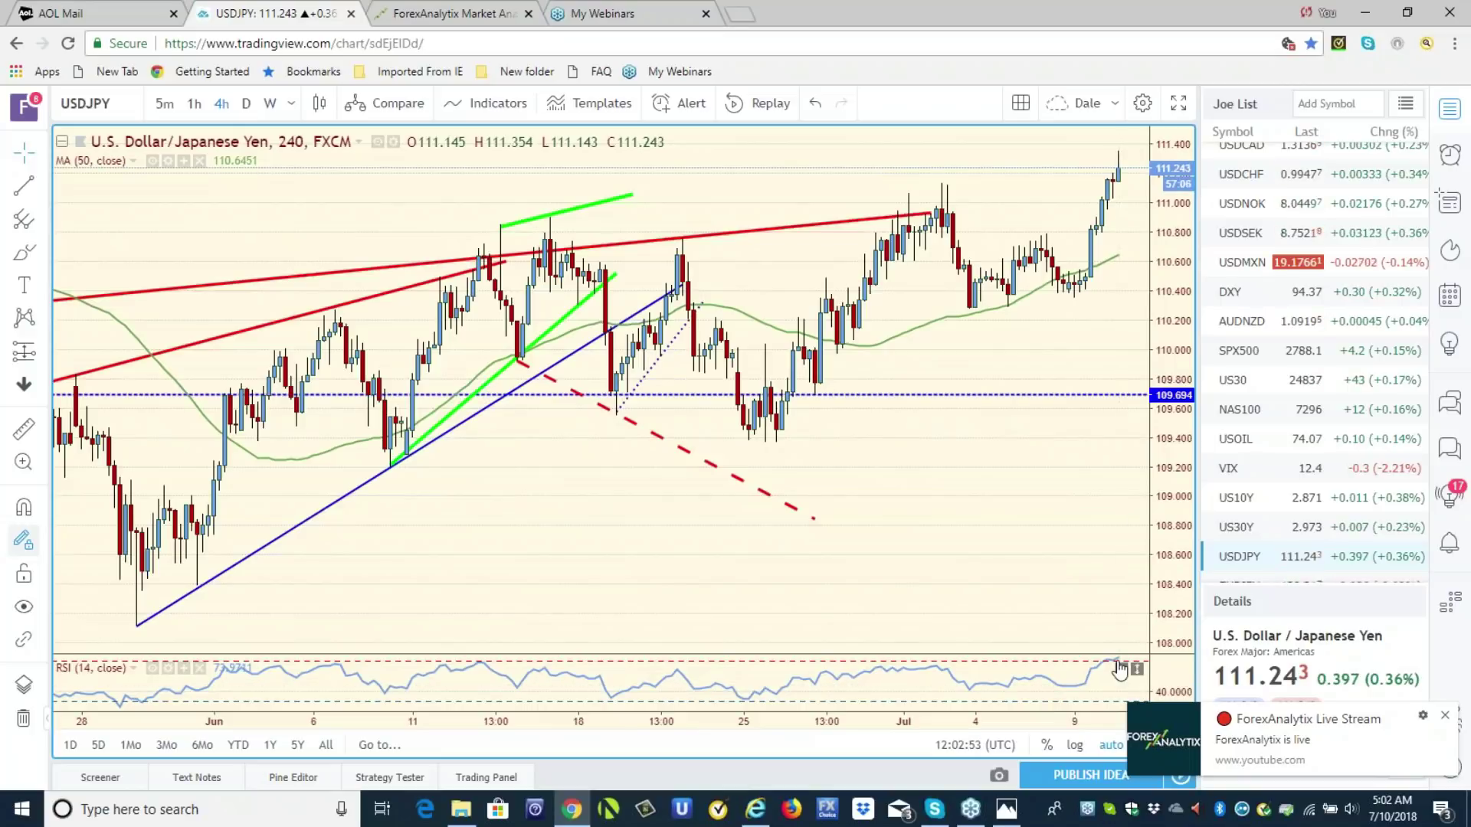
{"action": "left_click", "coordinate": [194, 113]}
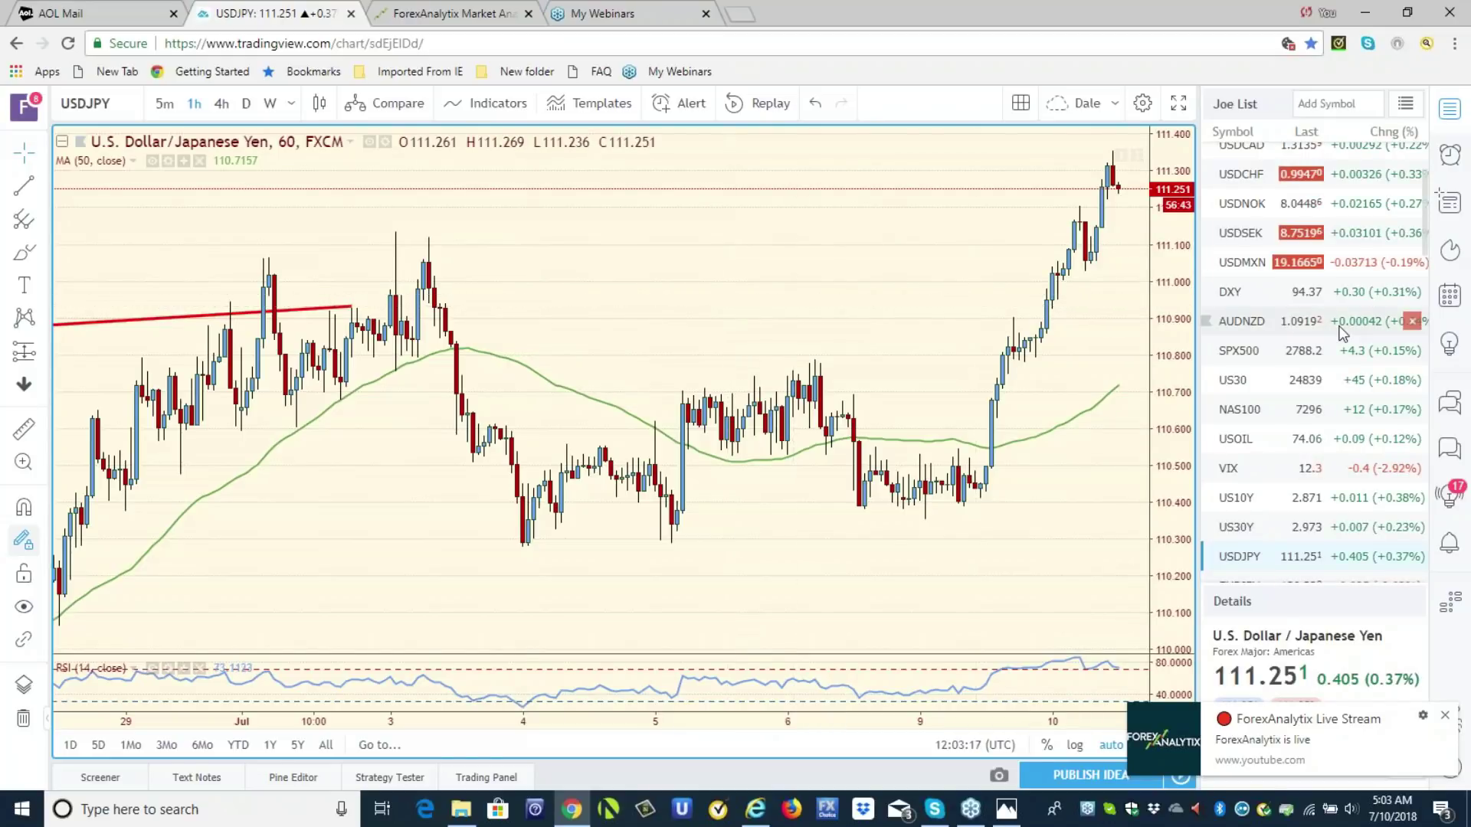
- Glance at hourly SPX500, then open IWM from lower in the watchlist on the daily timeframe
{"action": "left_click", "coordinate": [1236, 361]}
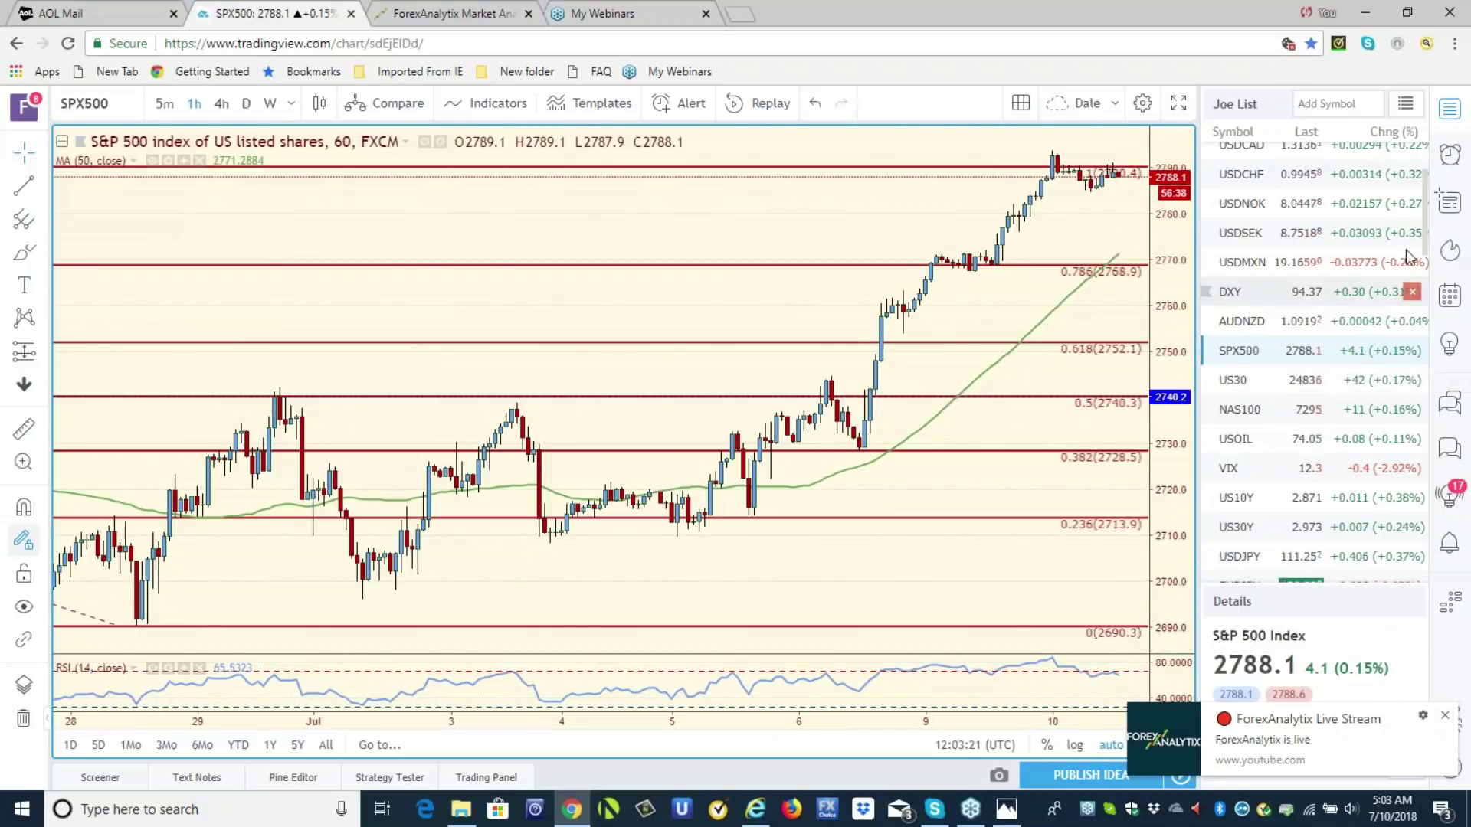
{"action": "left_click_drag", "start_coordinate": [1429, 245], "coordinate": [1454, 402]}
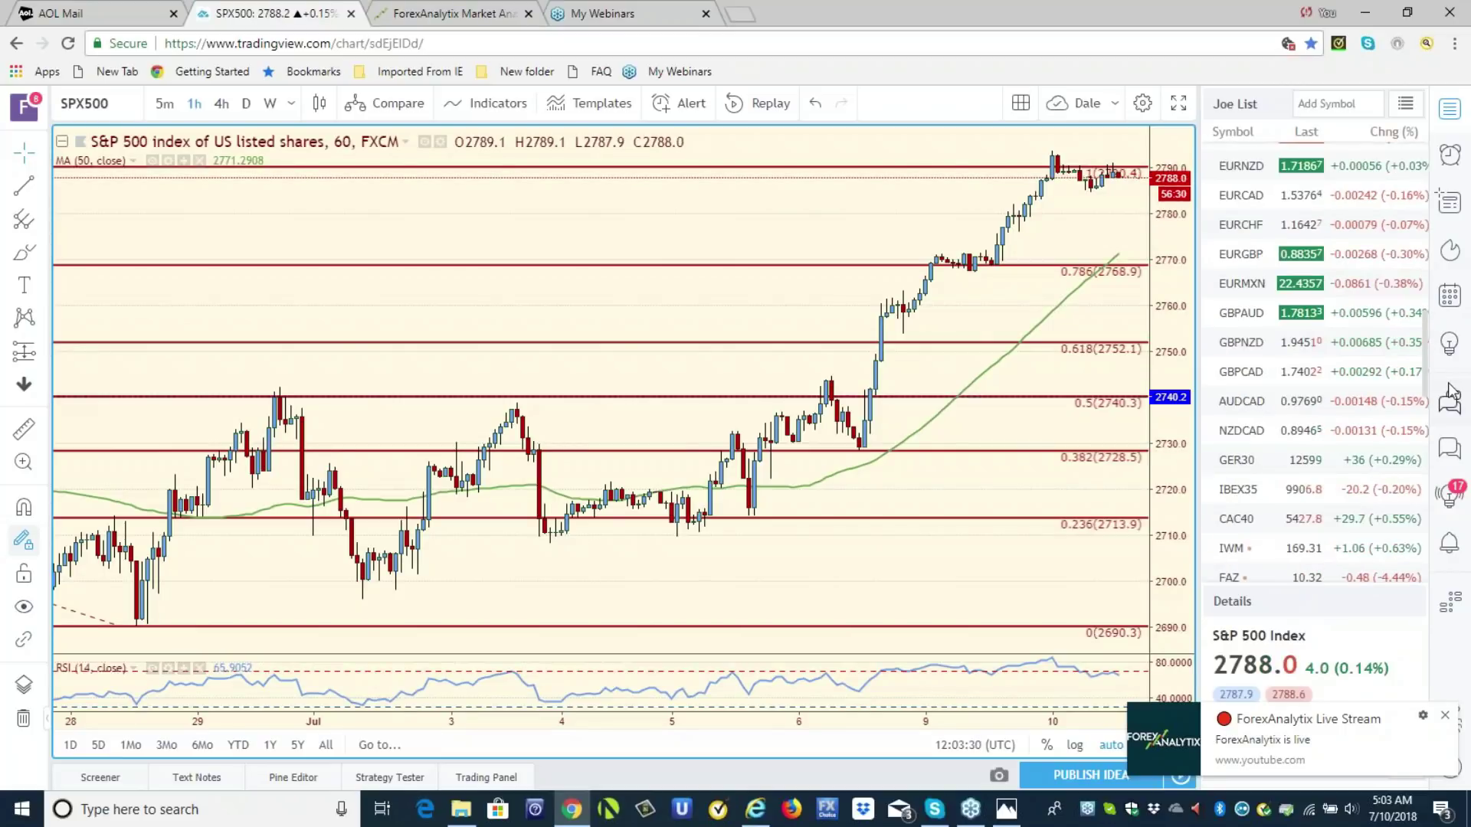
{"action": "left_click", "coordinate": [1241, 557]}
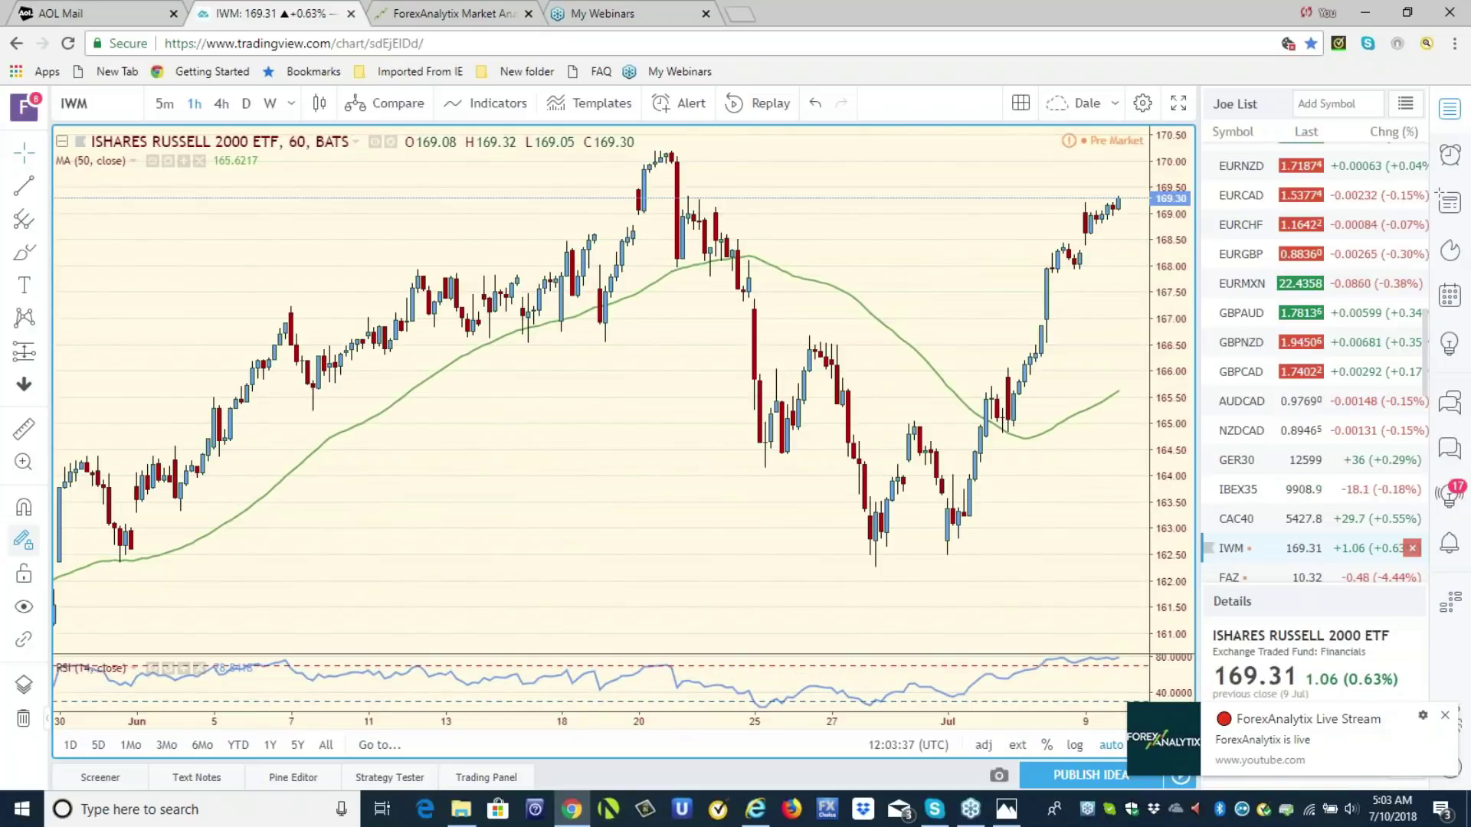
{"action": "left_click", "coordinate": [247, 108]}
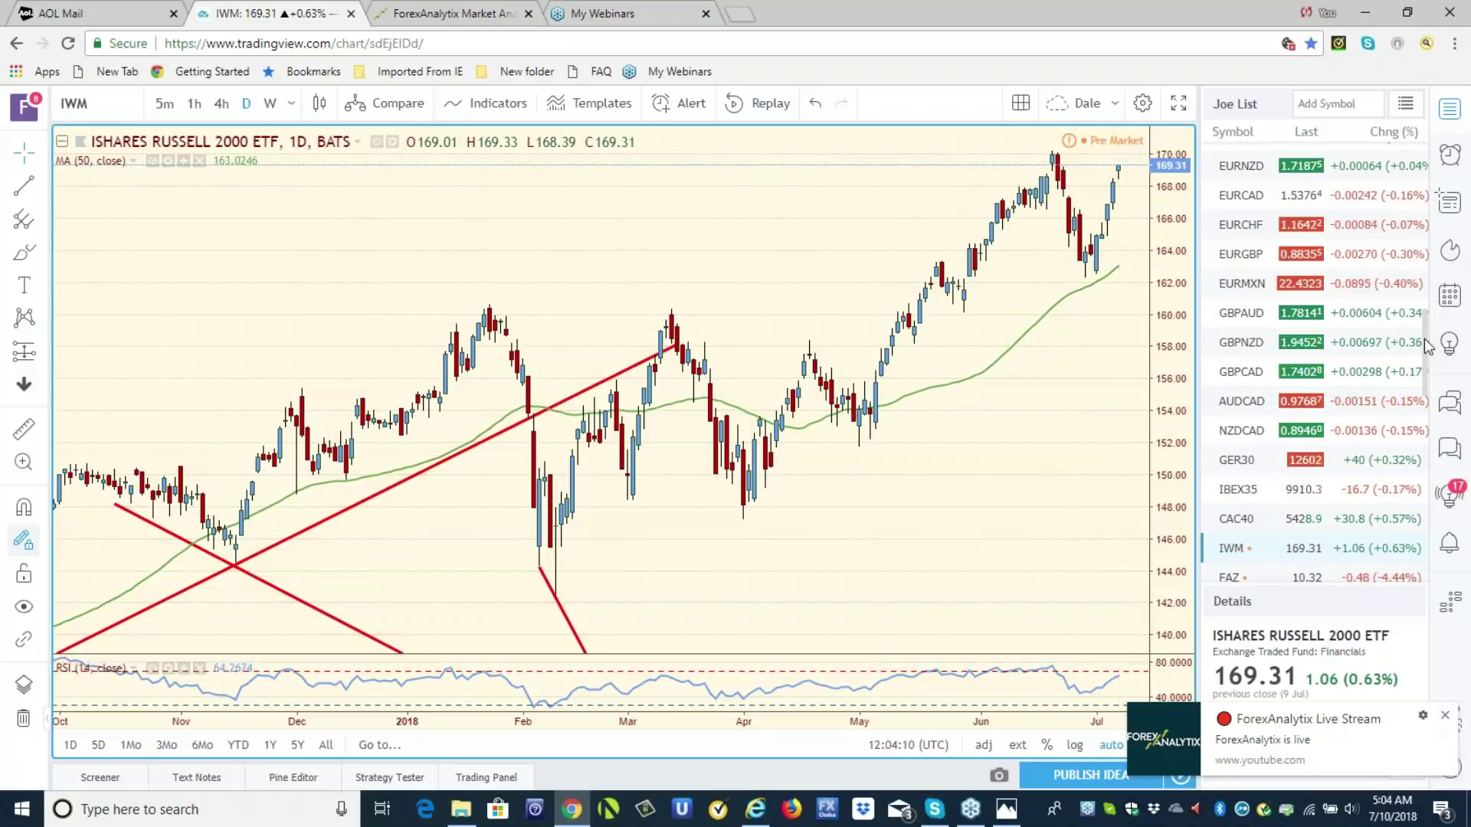
{"action": "scroll", "coordinate": [1429, 354], "scroll_direction": "down", "scroll_amount": 2}
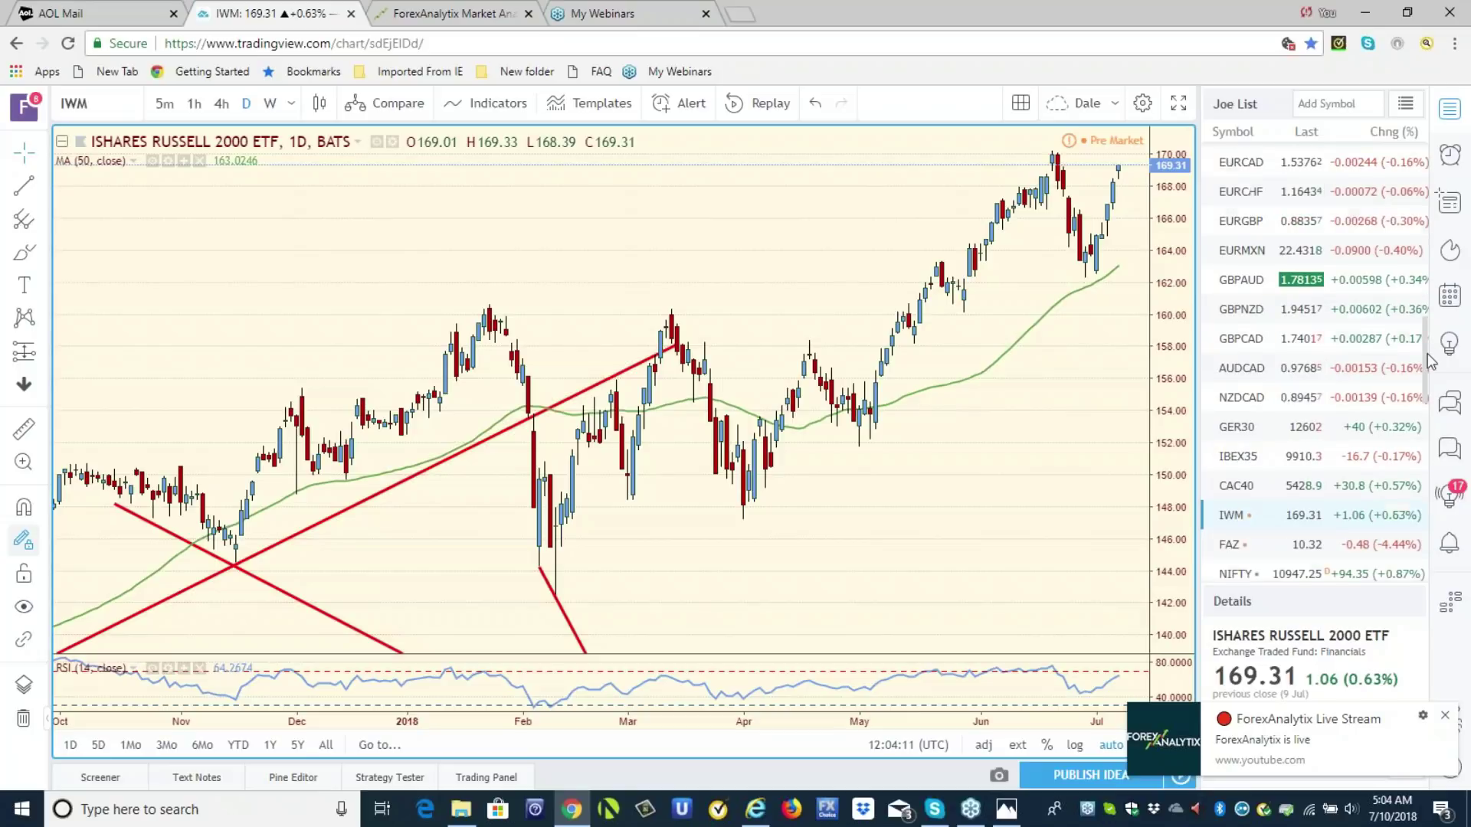
{"action": "scroll", "coordinate": [1439, 301], "scroll_direction": "up", "scroll_amount": 2}
{"action": "scroll", "coordinate": [1432, 174], "scroll_direction": "up", "scroll_amount": 6}
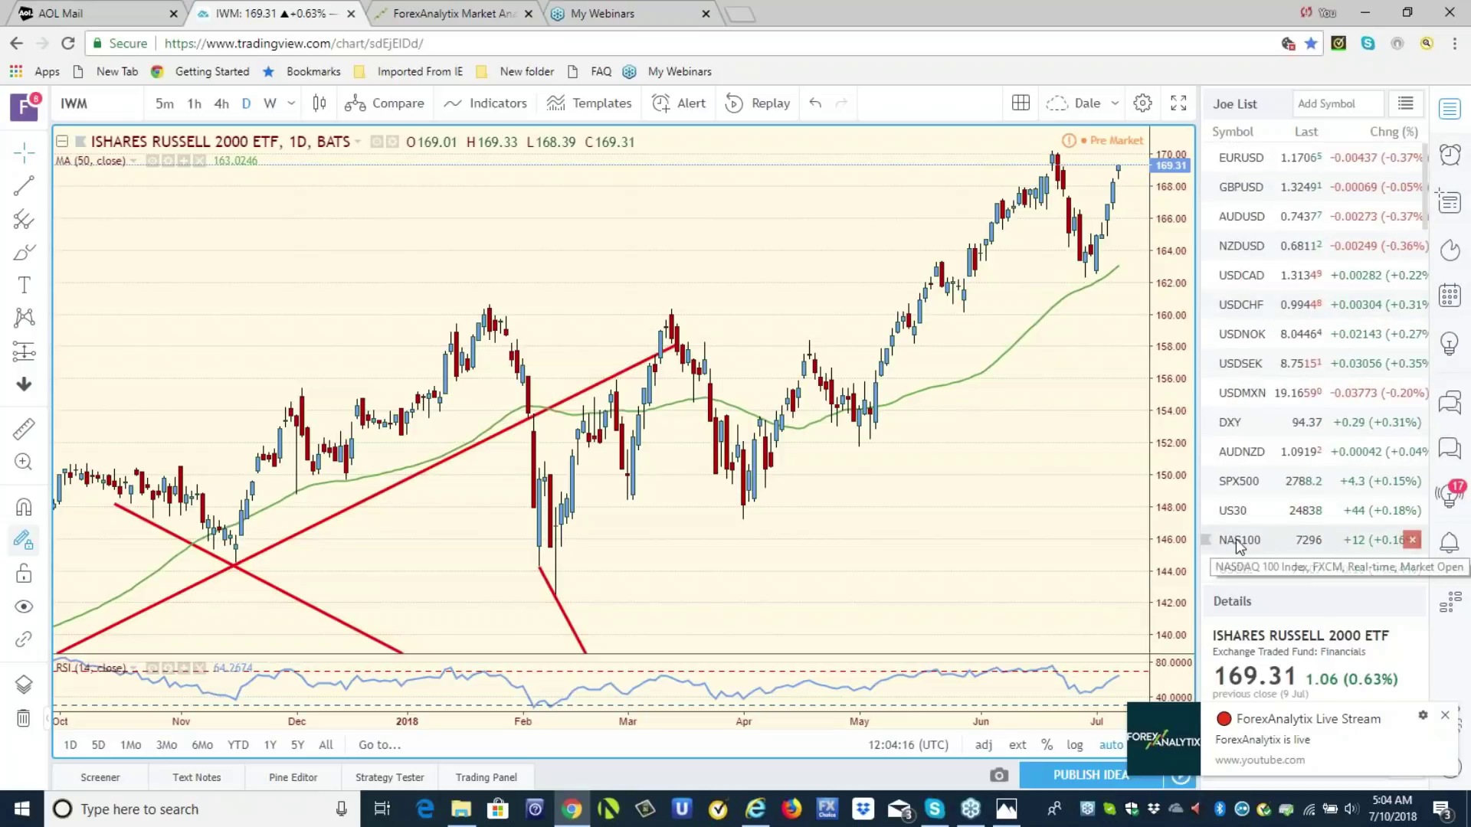
- Open the daily NAS100 chart, then switch to SPX500 with its Fibonacci levels and trendlines
{"action": "left_click", "coordinate": [1239, 544]}
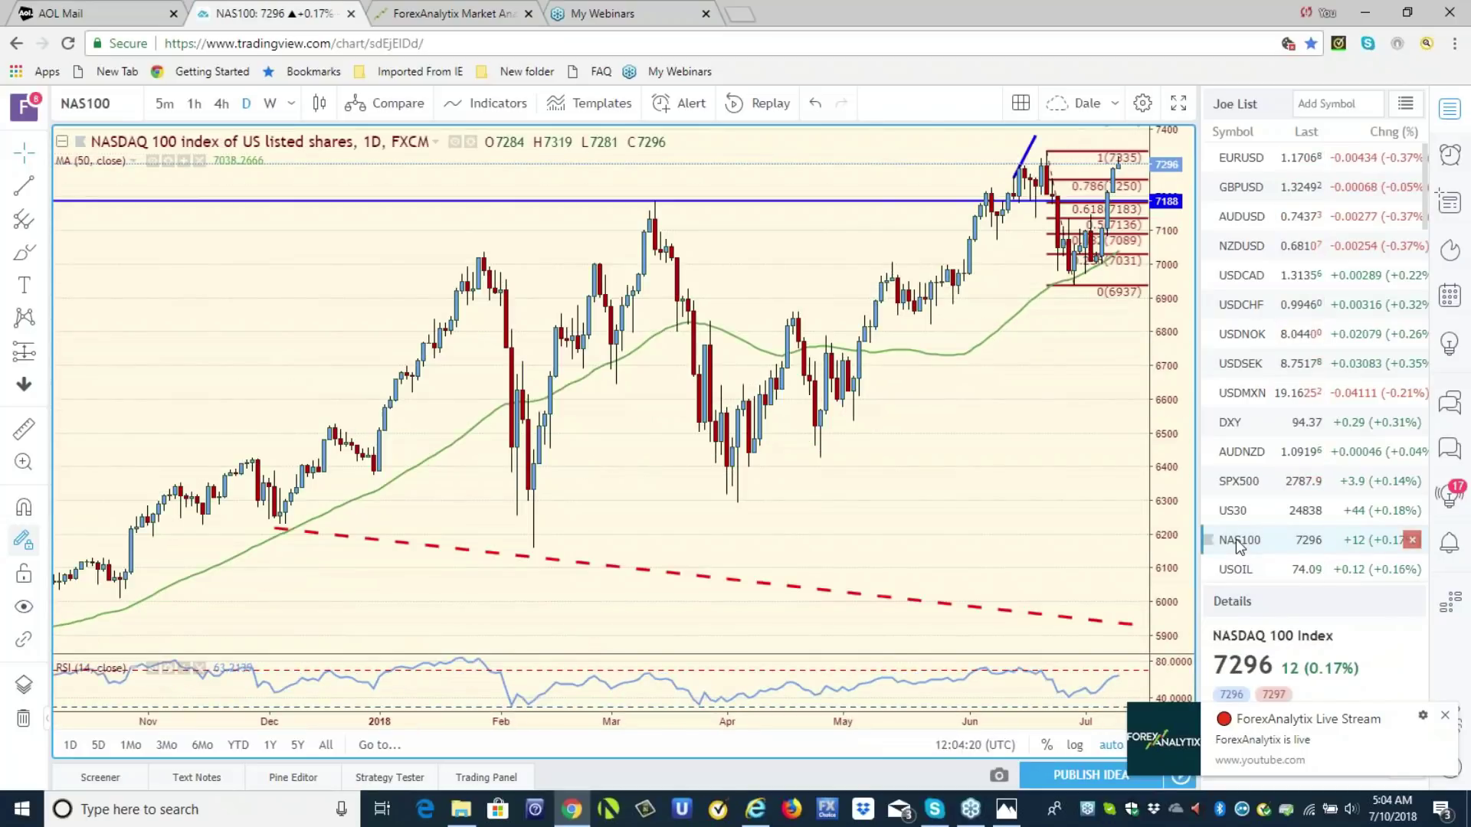
{"action": "left_click", "coordinate": [1240, 490]}
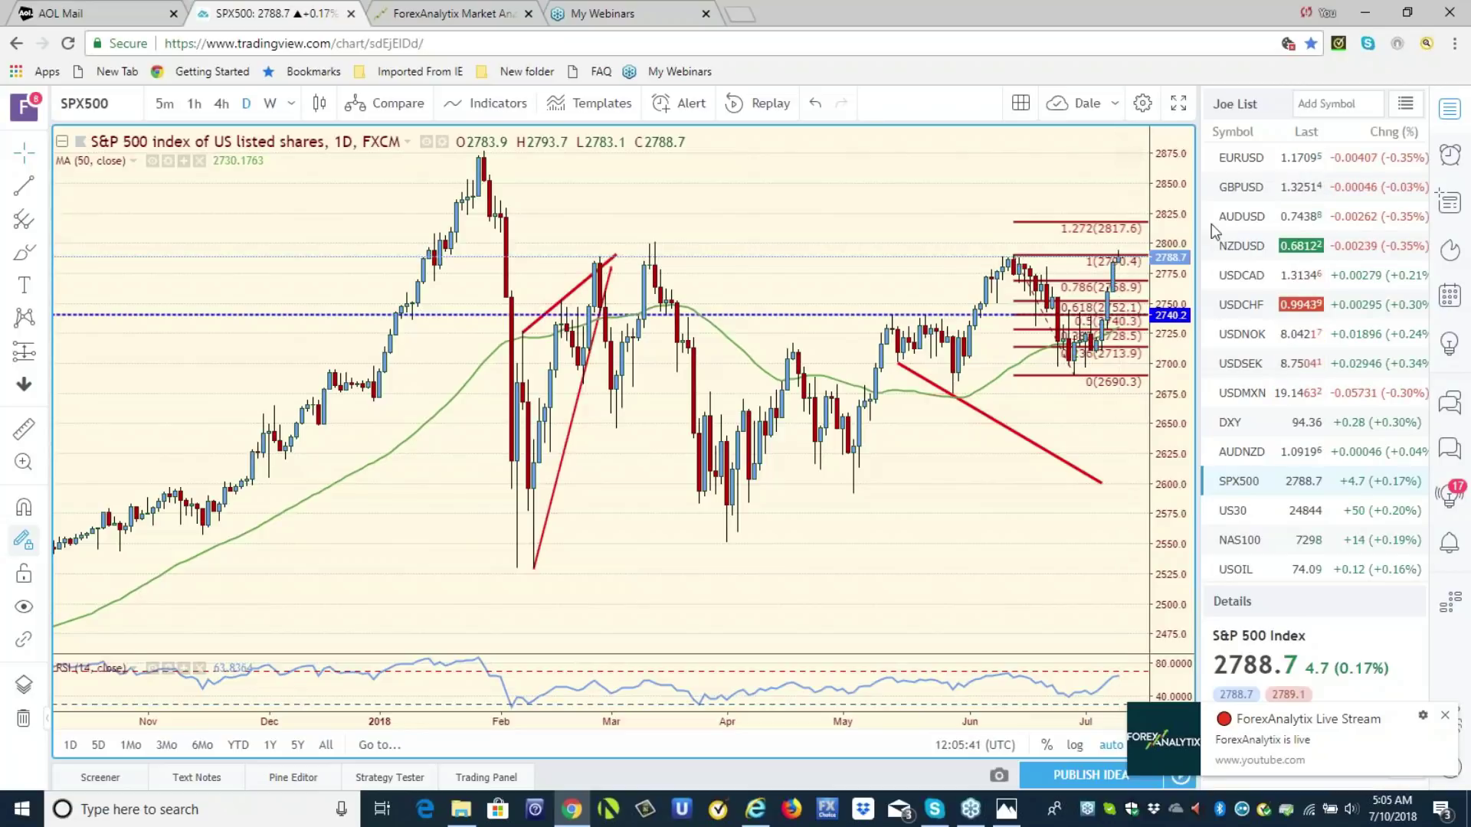
- View EURUSD on 4-hour then 1-hour candles, then switch to the hourly GBPUSD chart
{"action": "left_click", "coordinate": [1239, 161]}
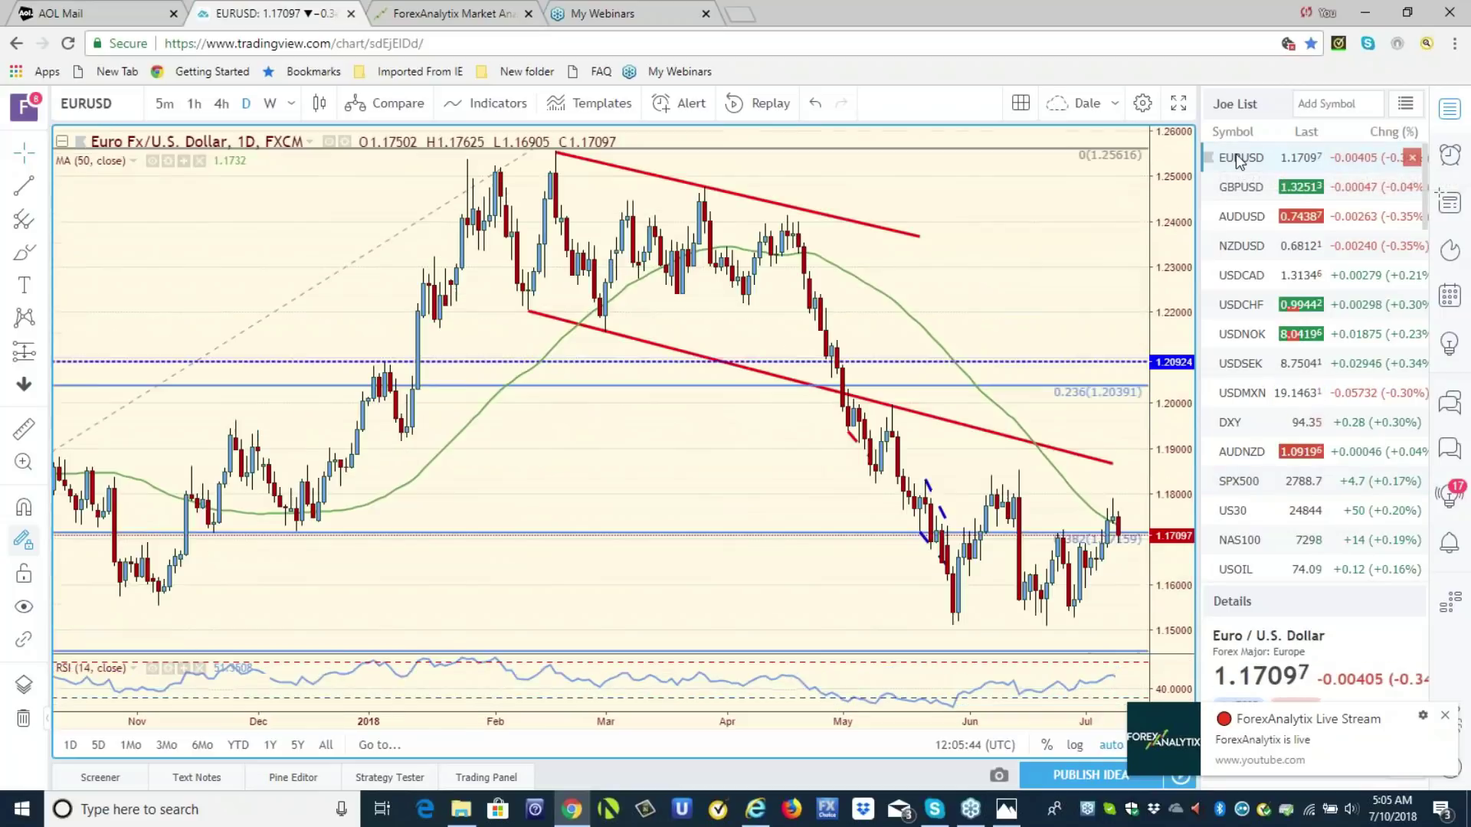
{"action": "left_click", "coordinate": [220, 104]}
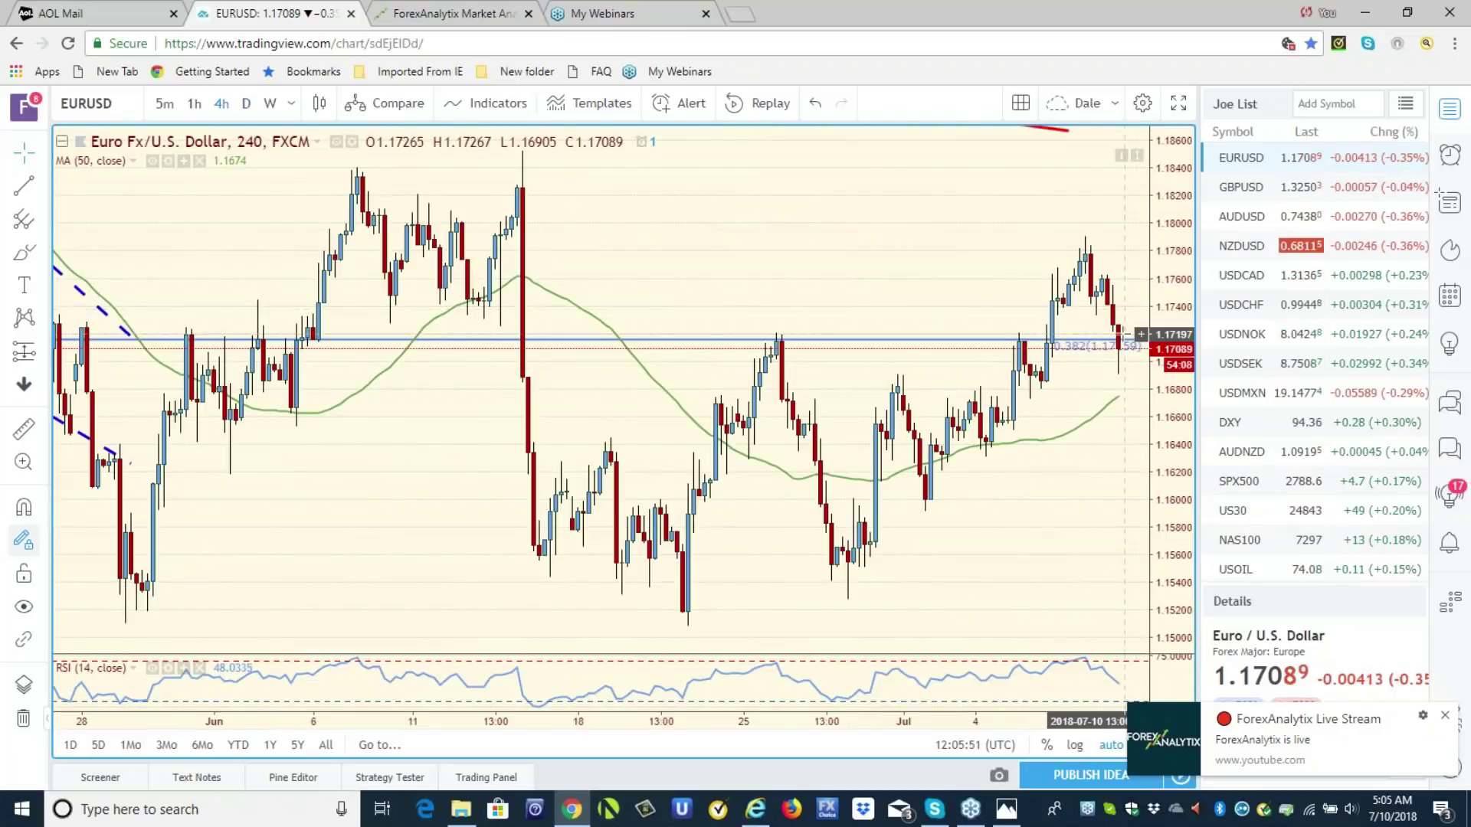
{"action": "left_click", "coordinate": [194, 105]}
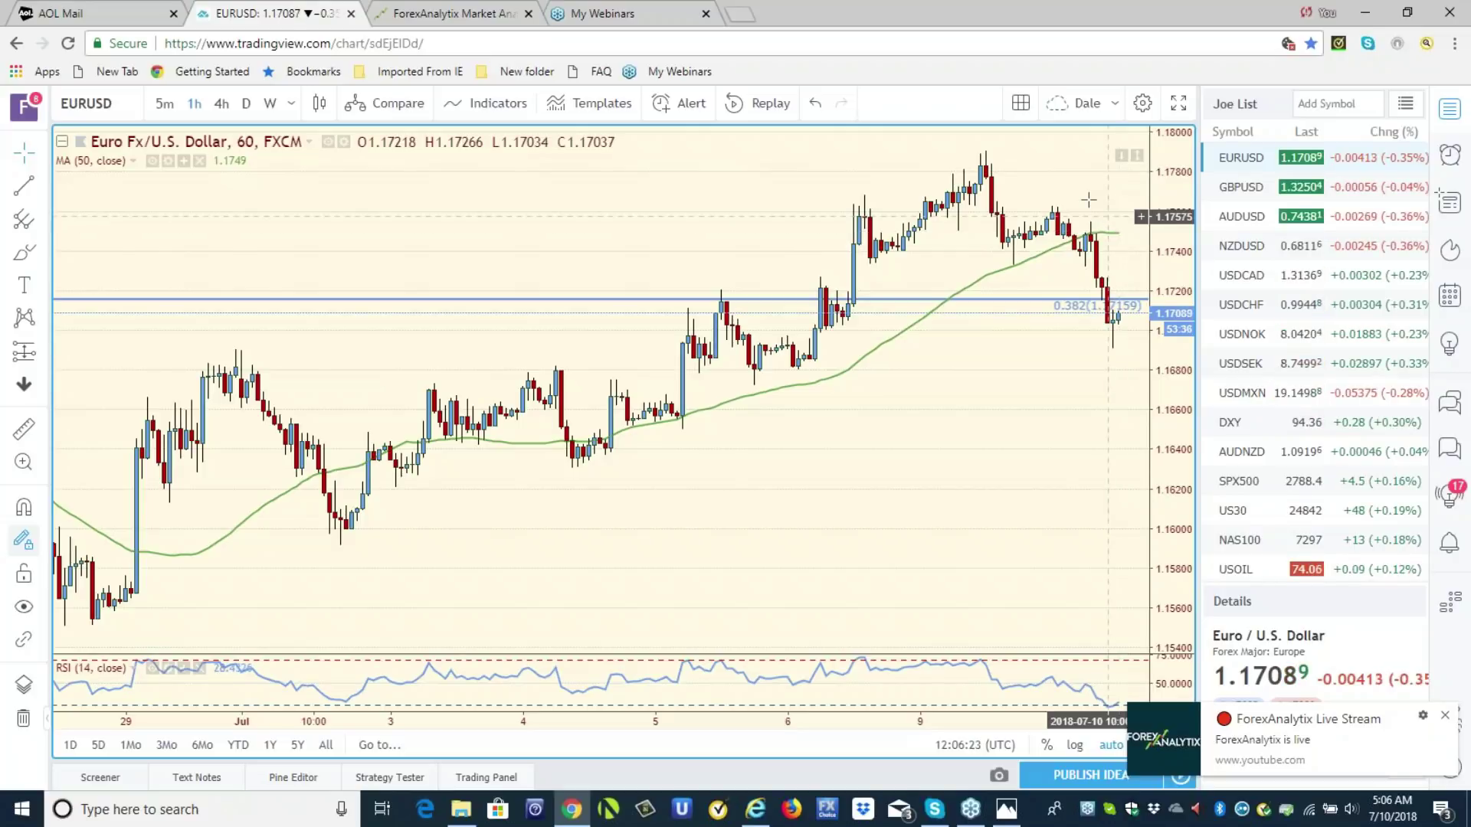
{"action": "left_click", "coordinate": [1251, 193]}
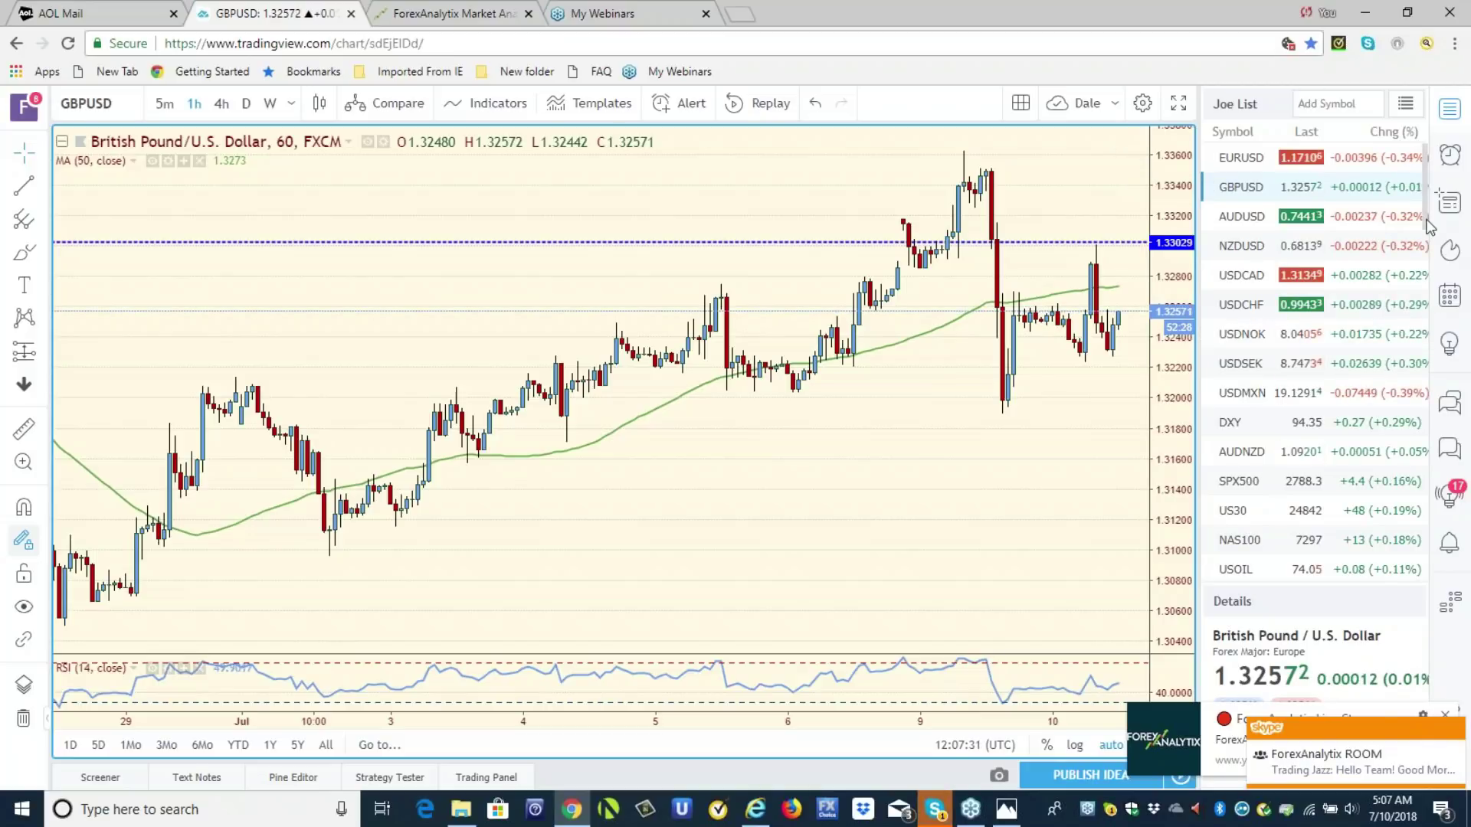
{"action": "scroll", "coordinate": [1428, 298], "scroll_direction": "down", "scroll_amount": 3}
{"action": "scroll", "coordinate": [1428, 264], "scroll_direction": "down", "scroll_amount": 4}
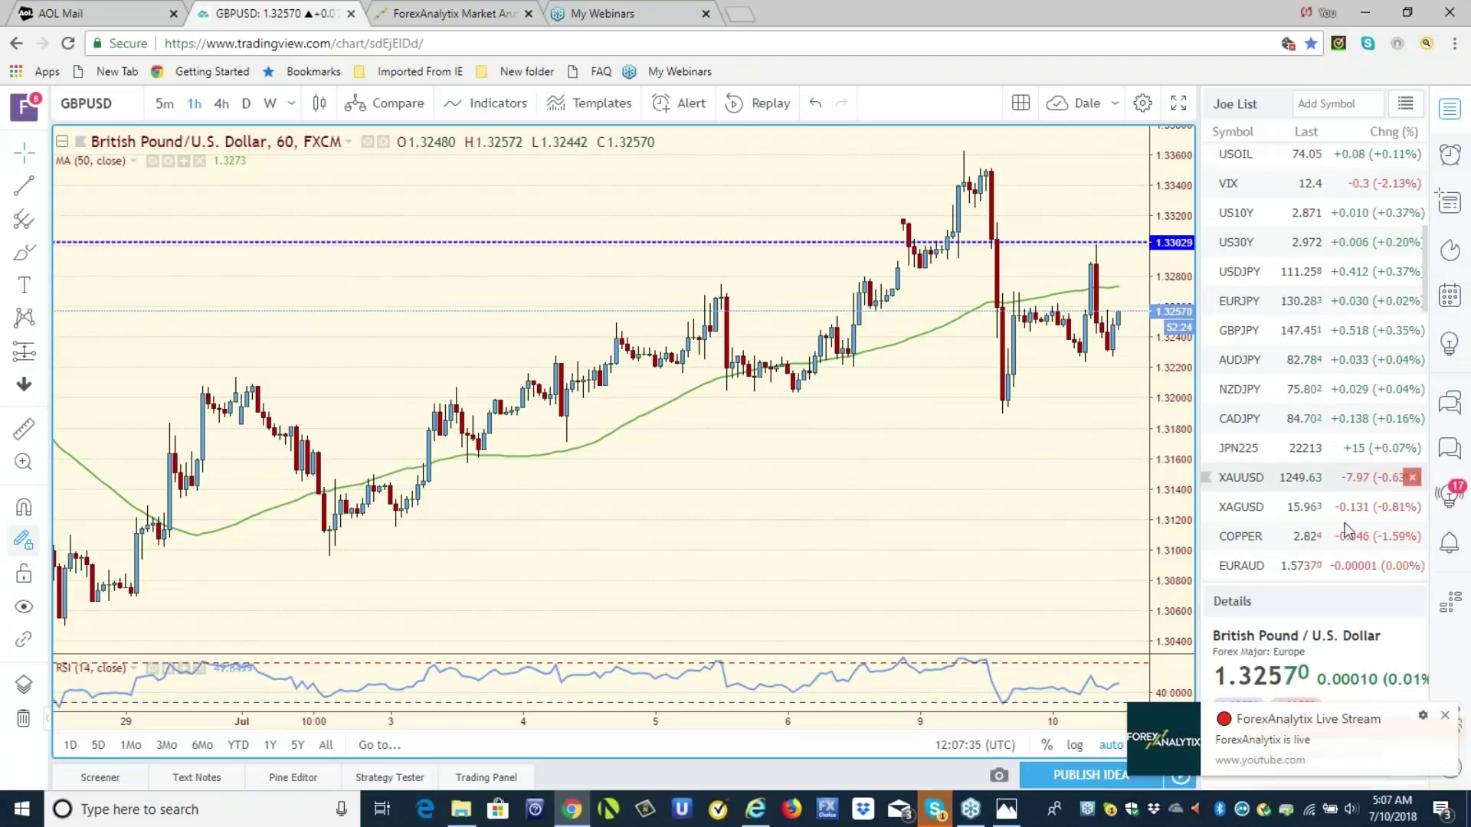
- Open the XAGUSD silver chart on 4-hour candles
{"action": "left_click", "coordinate": [1235, 509]}
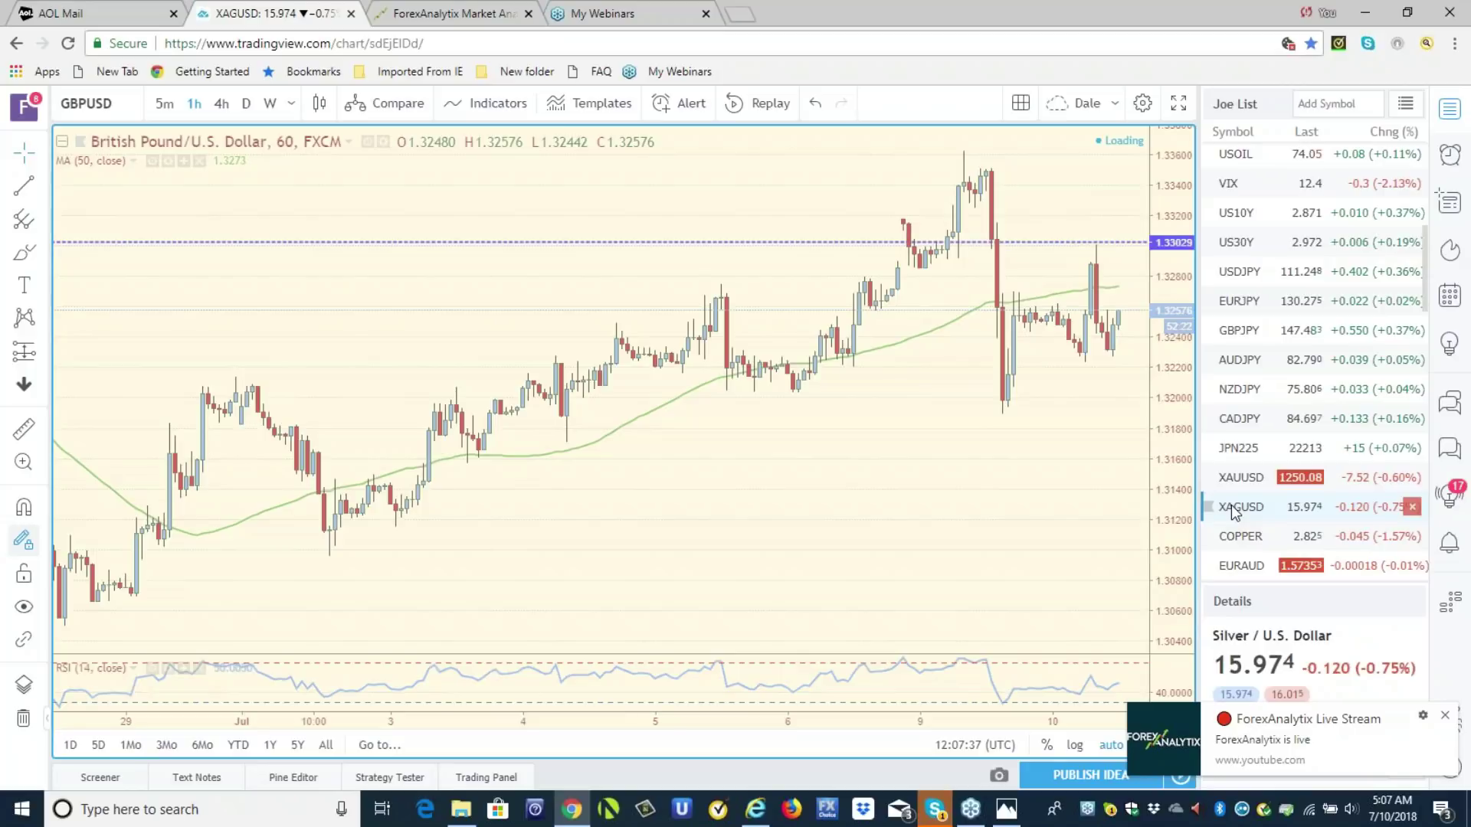
{"action": "left_click", "coordinate": [222, 105]}
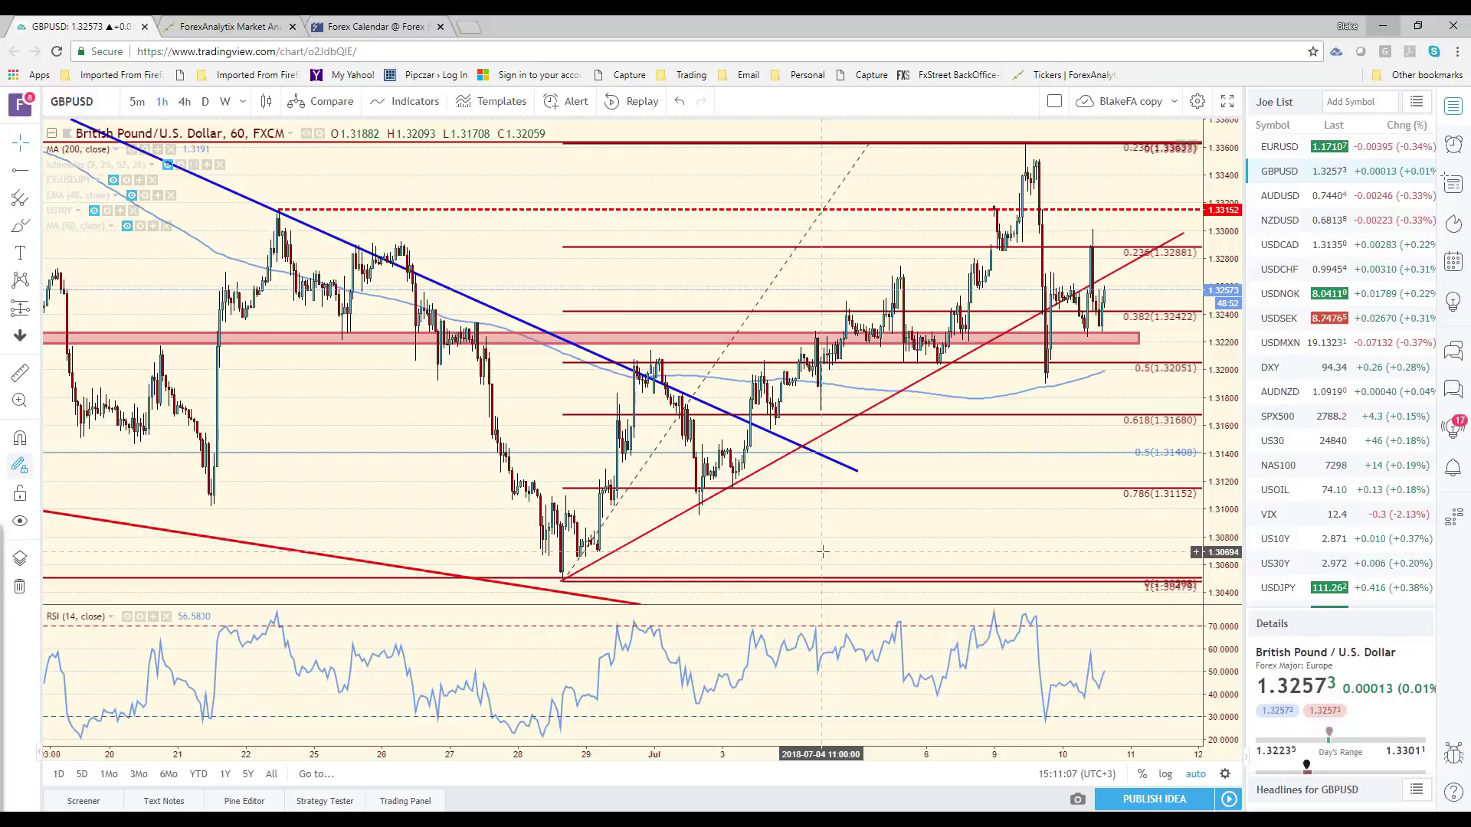
{"action": "scroll", "coordinate": [823, 551], "scroll_direction": "down", "scroll_amount": 1}
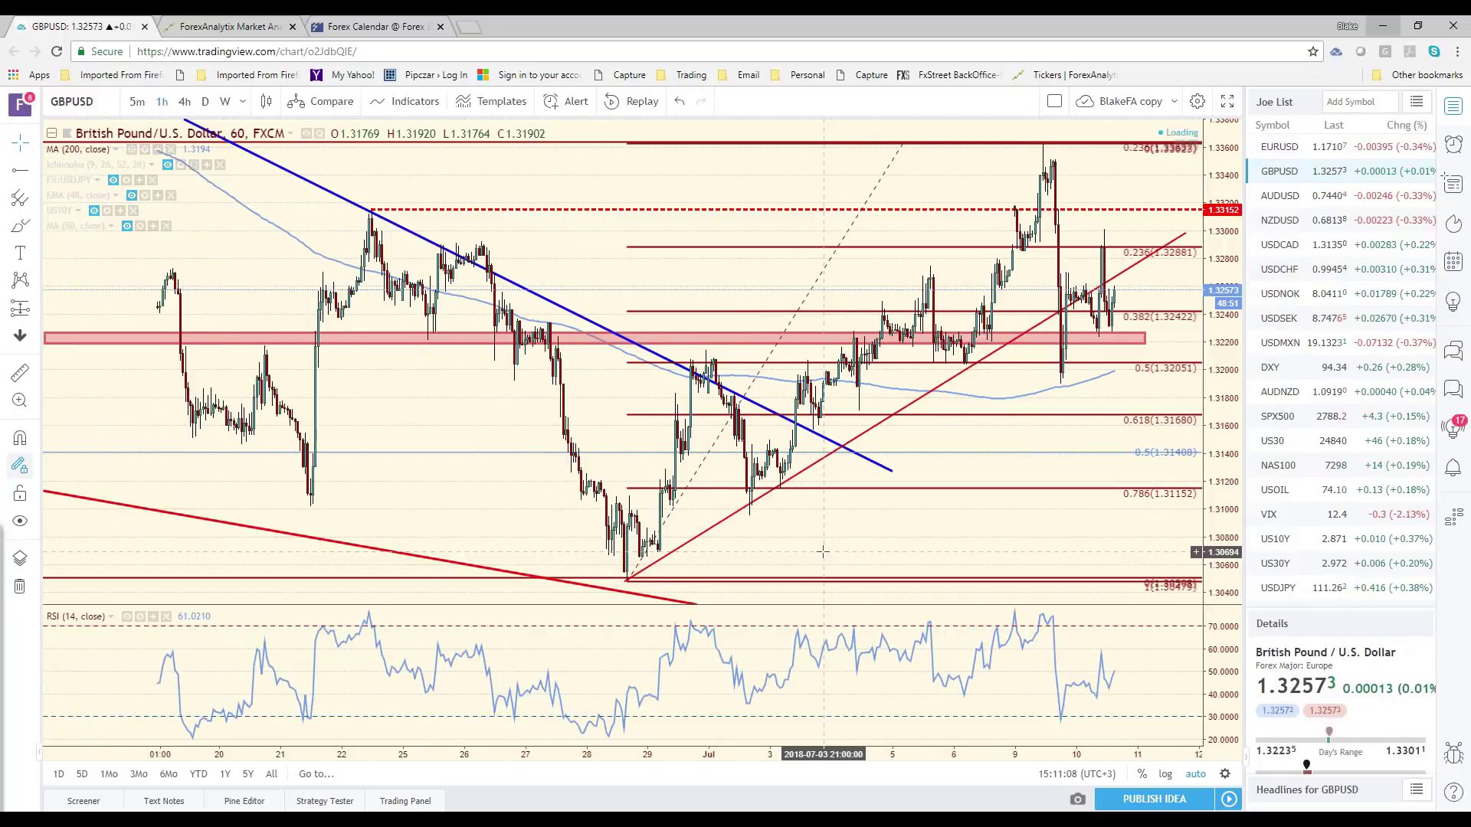
{"action": "scroll", "coordinate": [823, 552], "scroll_direction": "down", "scroll_amount": 1}
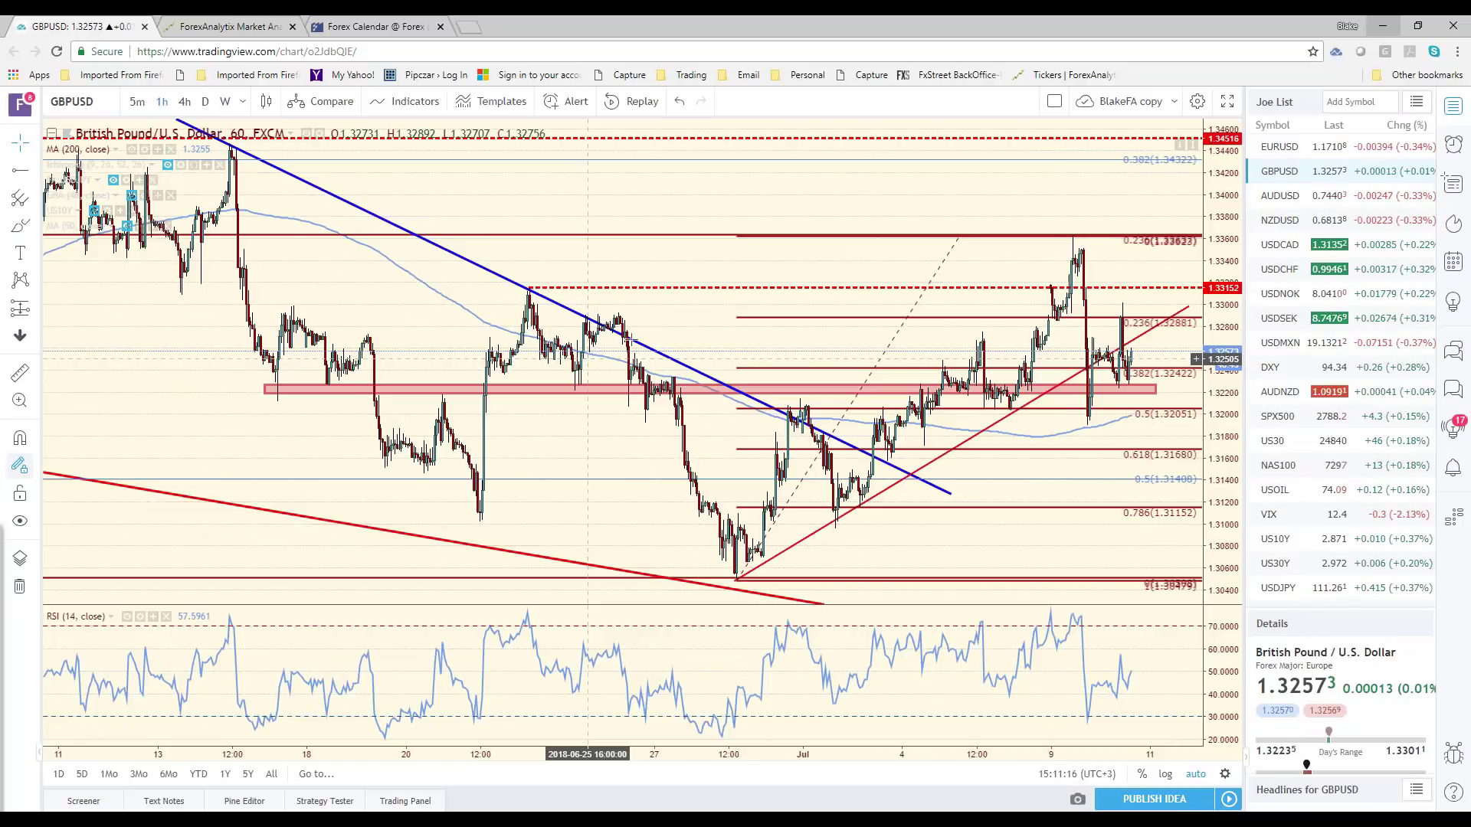
{"action": "left_click", "coordinate": [1084, 376]}
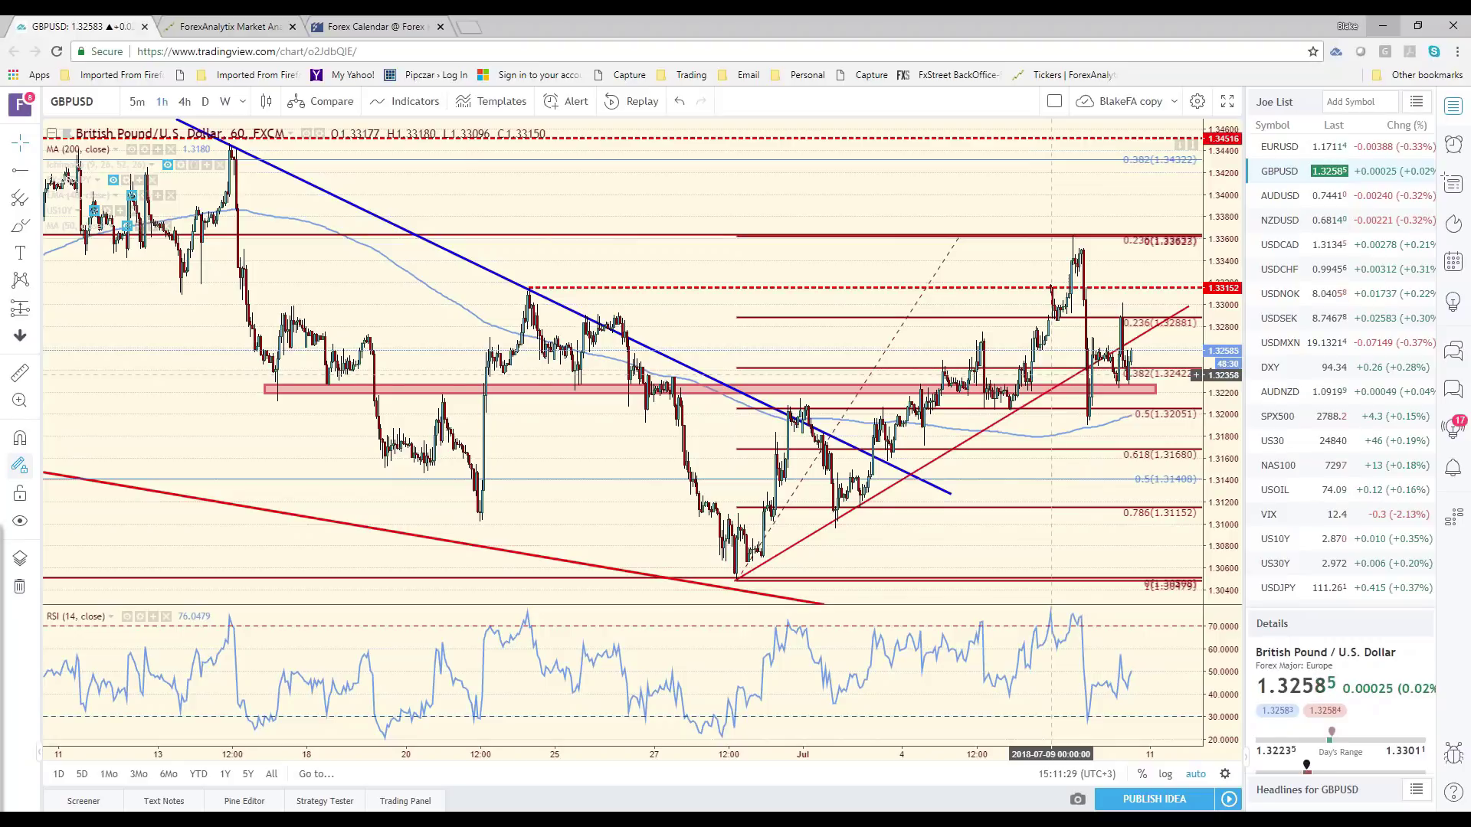
{"action": "left_click", "coordinate": [1066, 395]}
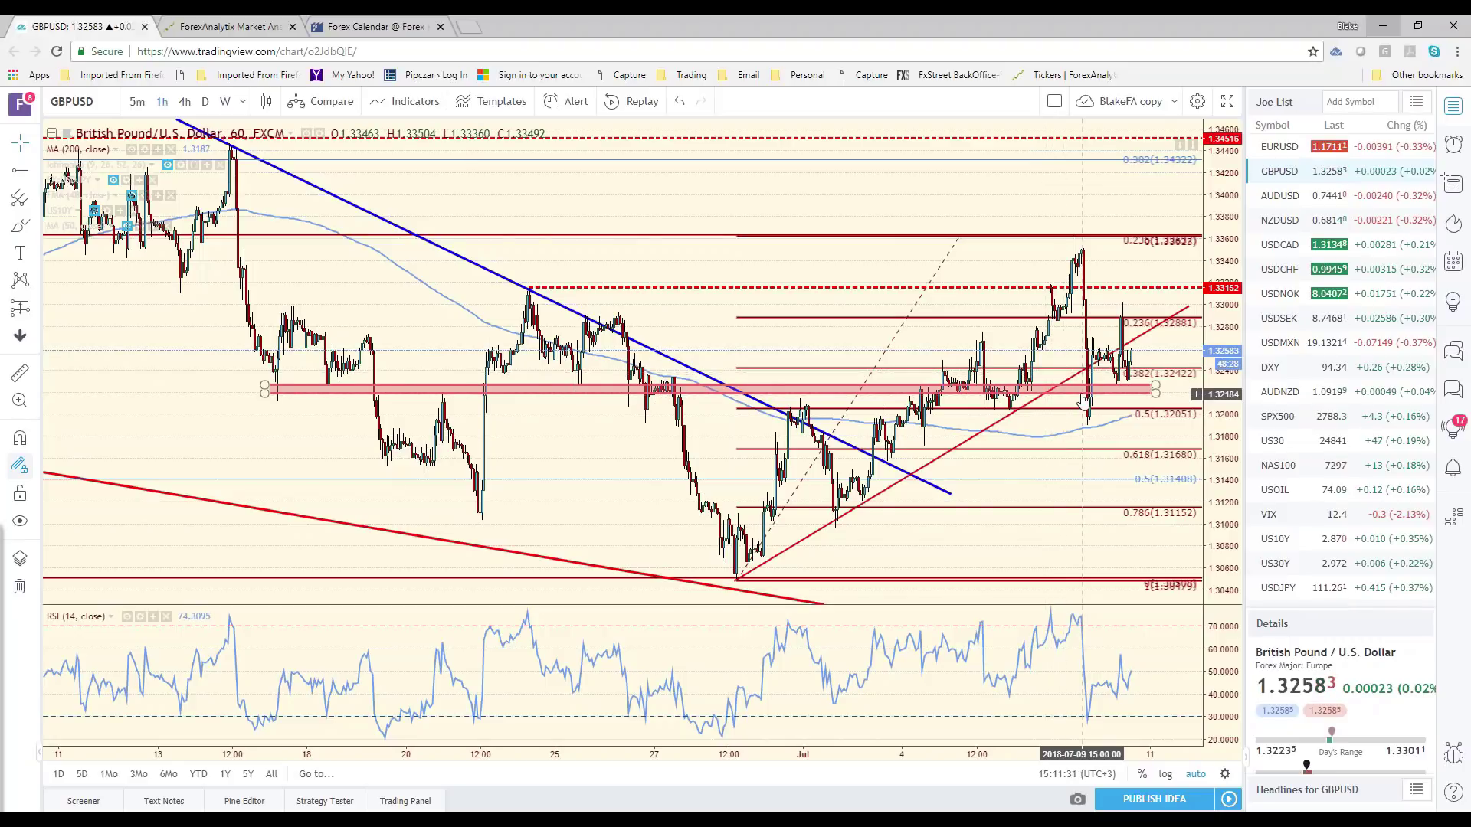
{"action": "scroll", "coordinate": [1073, 395], "scroll_direction": "up", "scroll_amount": 4}
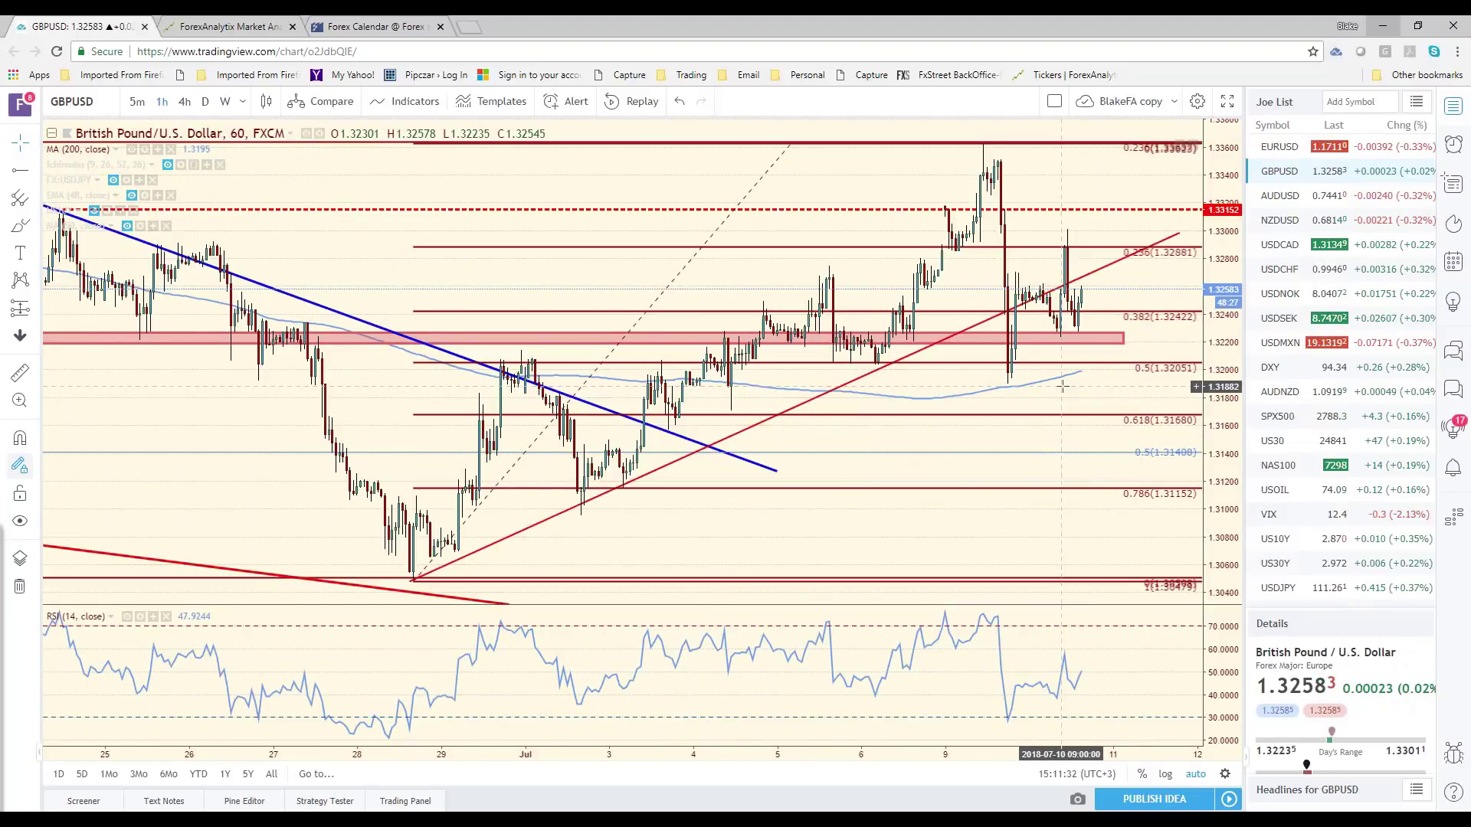
{"action": "scroll", "coordinate": [1061, 387], "scroll_direction": "down", "scroll_amount": 4}
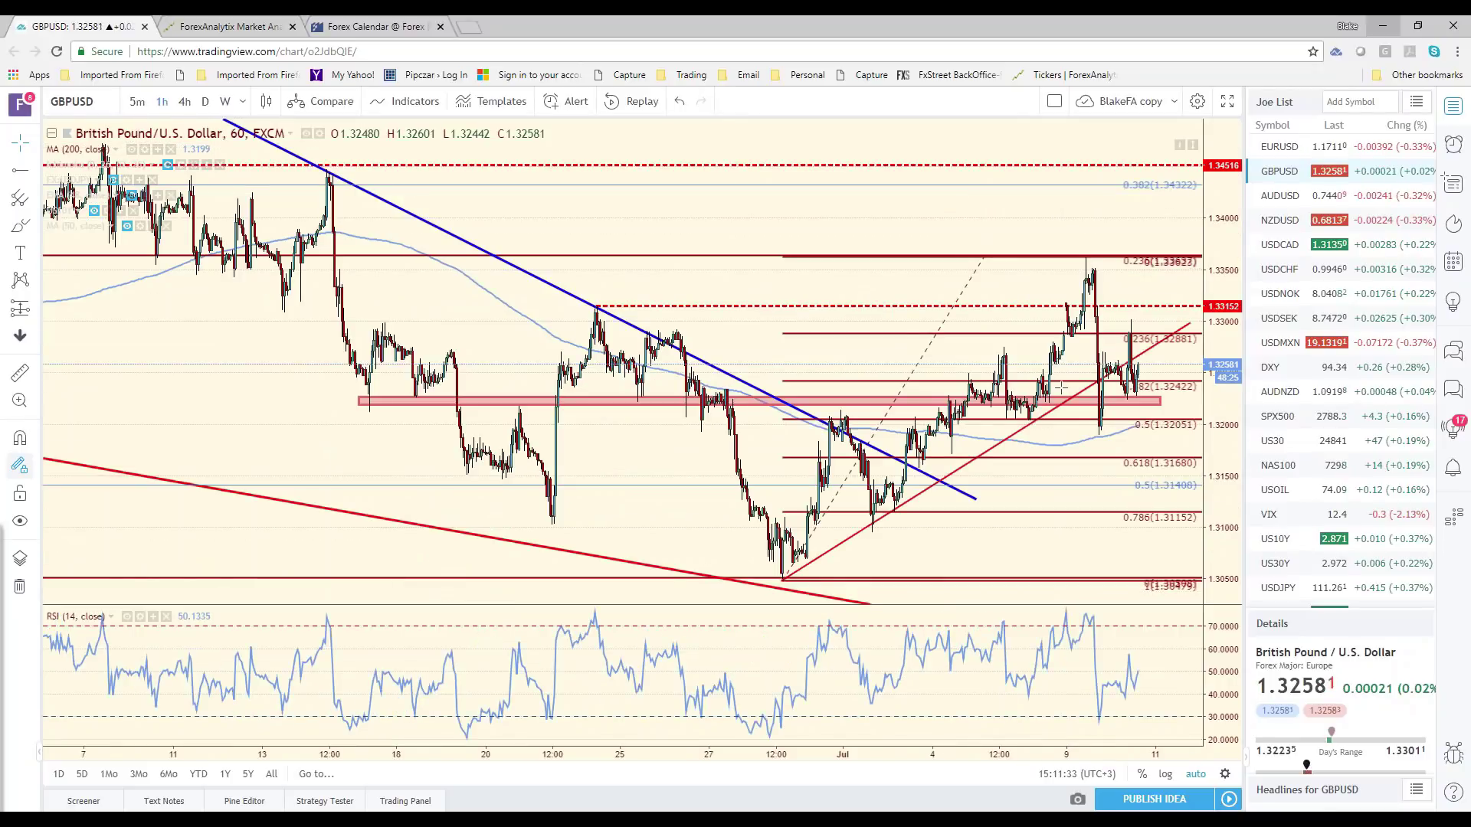
{"action": "scroll", "coordinate": [1061, 387], "scroll_direction": "up", "scroll_amount": 2}
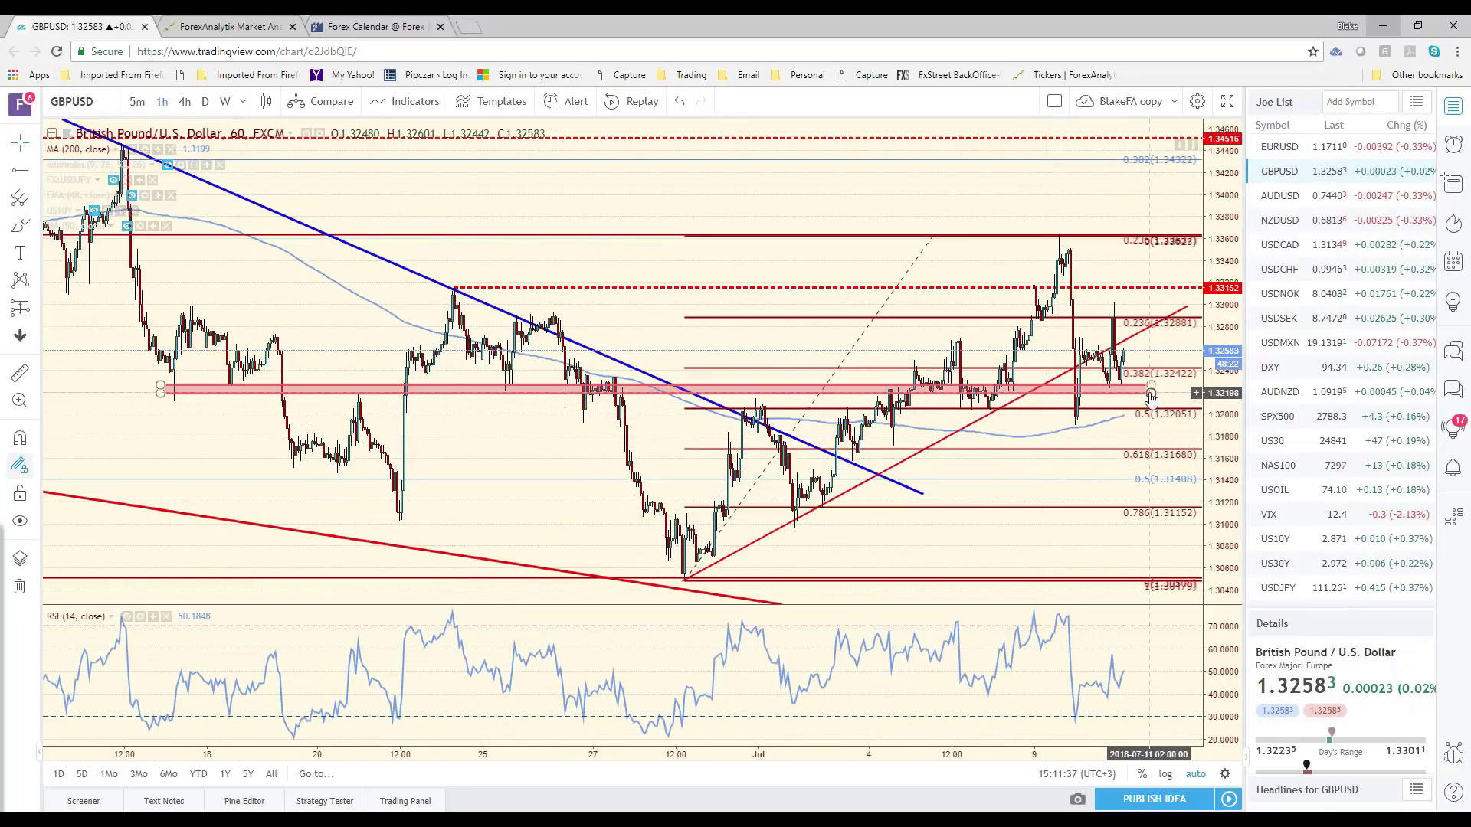
- Extend the pink zone's bottom to about 1.3190, adjust its top-left corner, and delete the red rising trendline
{"action": "left_click_drag", "start_coordinate": [1151, 395], "coordinate": [1146, 425]}
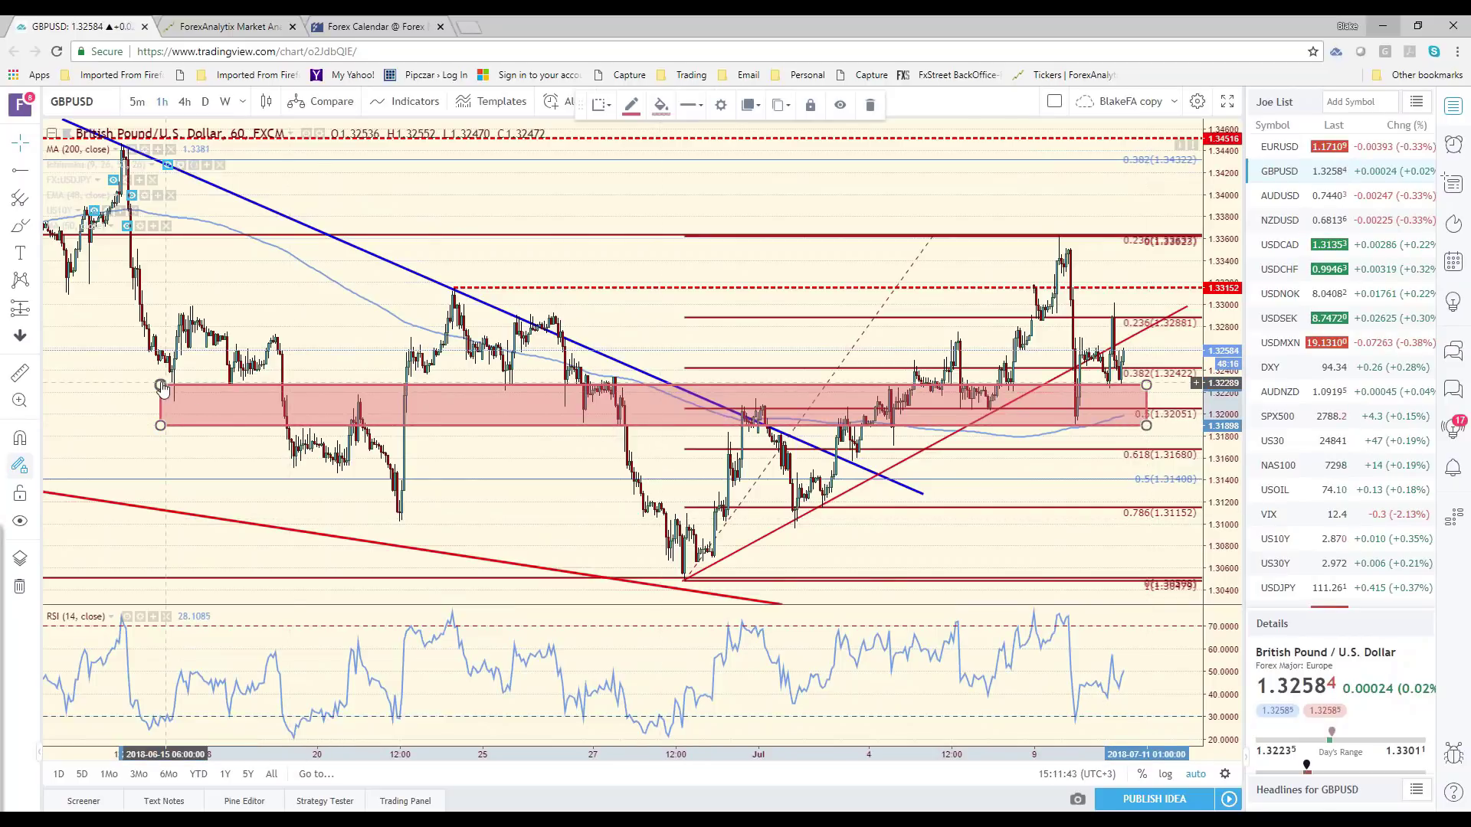
{"action": "left_click_drag", "start_coordinate": [162, 386], "coordinate": [171, 388]}
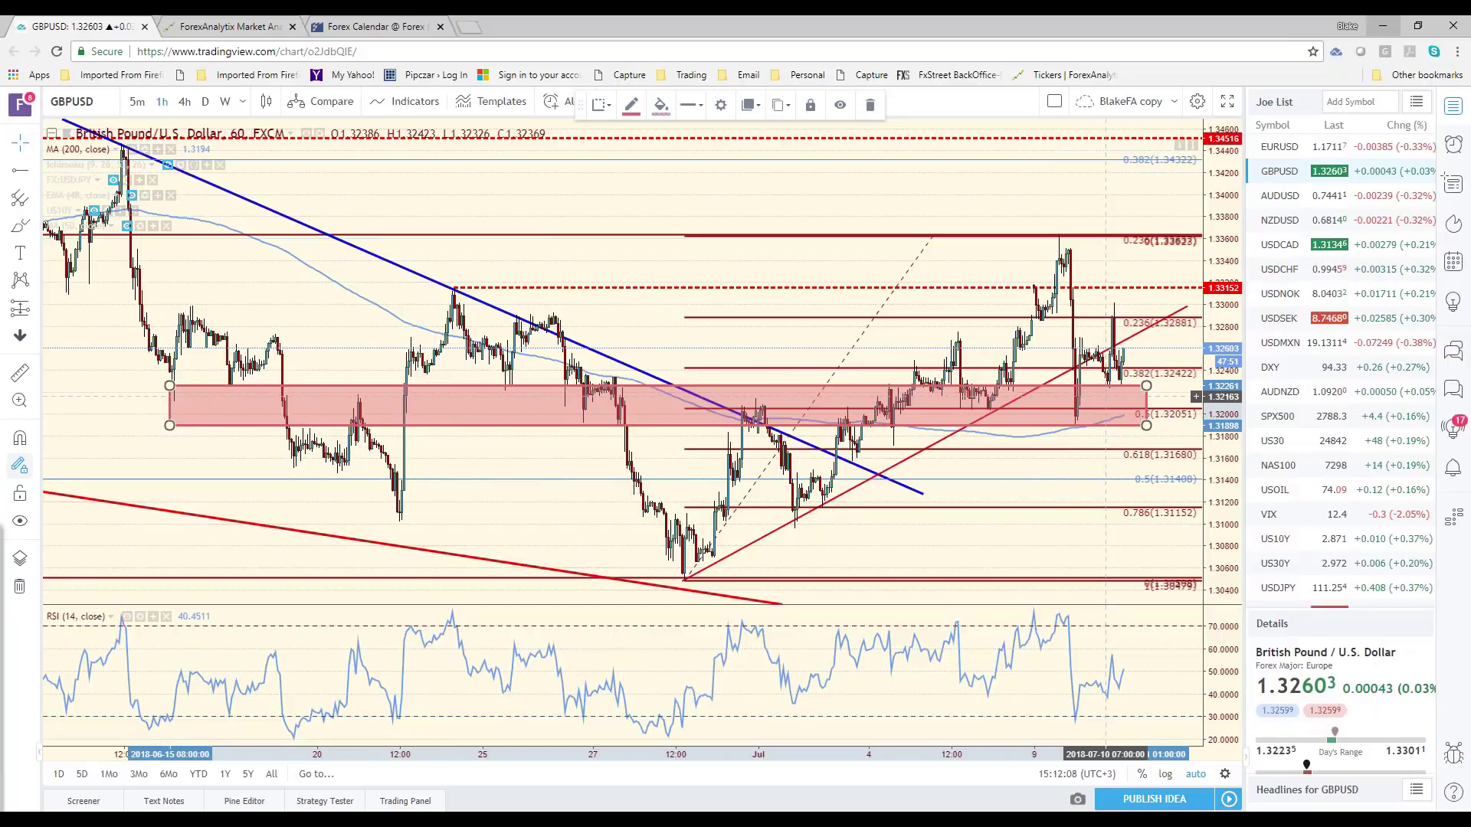
{"action": "left_click", "coordinate": [1123, 339]}
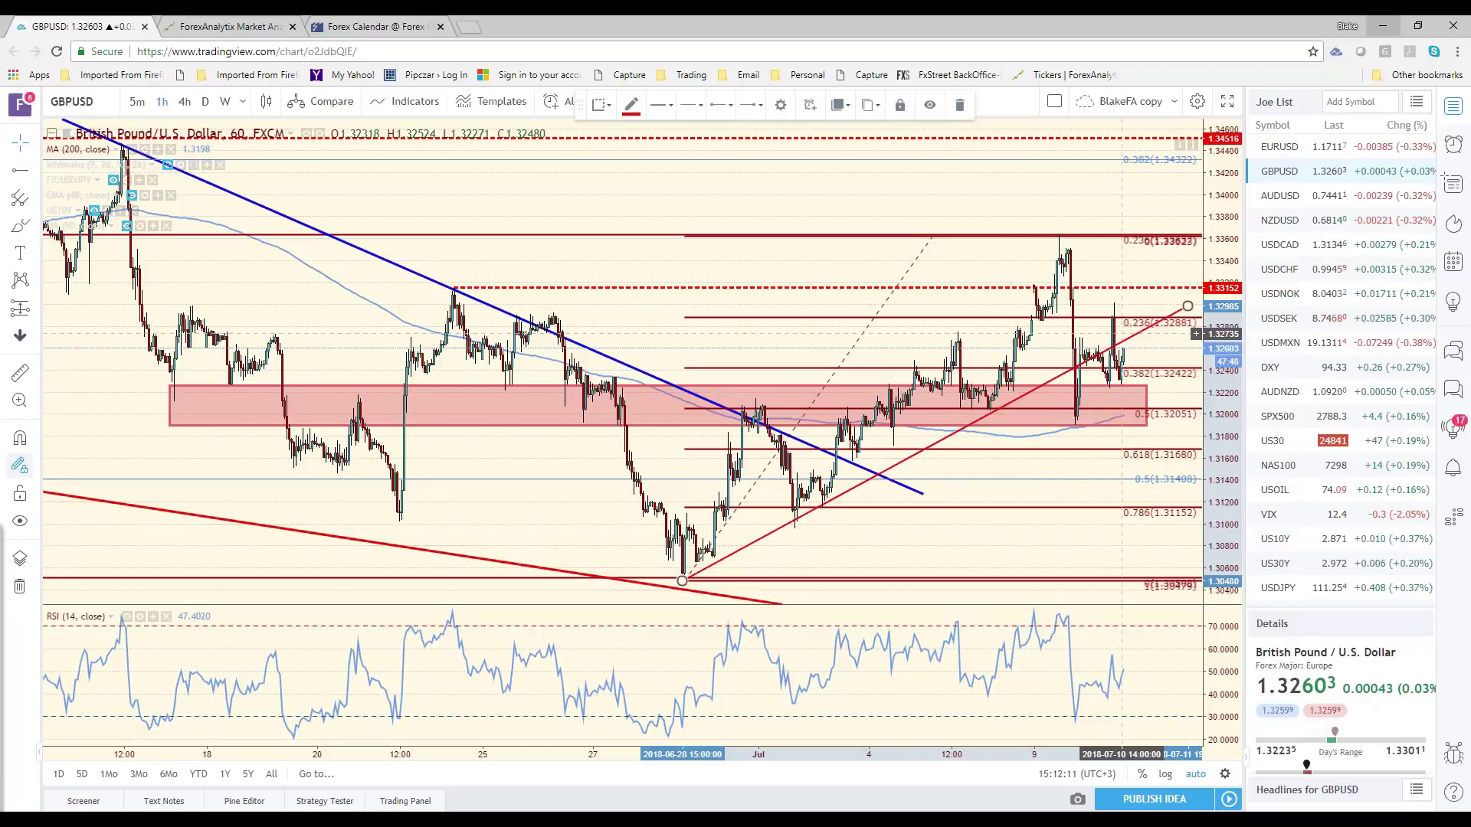
{"action": "key", "text": "Delete"}
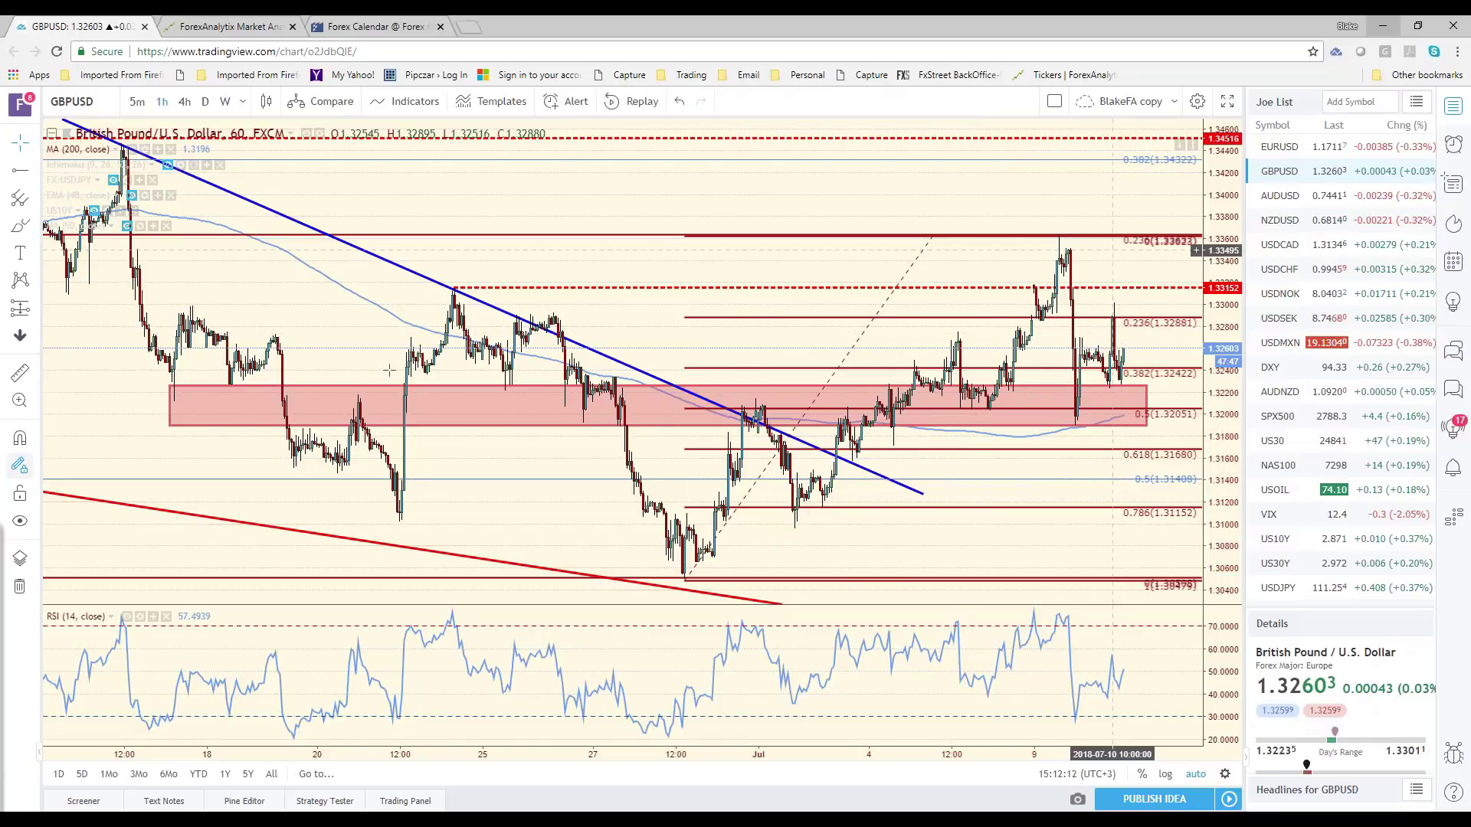
{"action": "scroll", "coordinate": [389, 370], "scroll_direction": "down", "scroll_amount": 3}
{"action": "scroll", "coordinate": [259, 445], "scroll_direction": "down", "scroll_amount": 2}
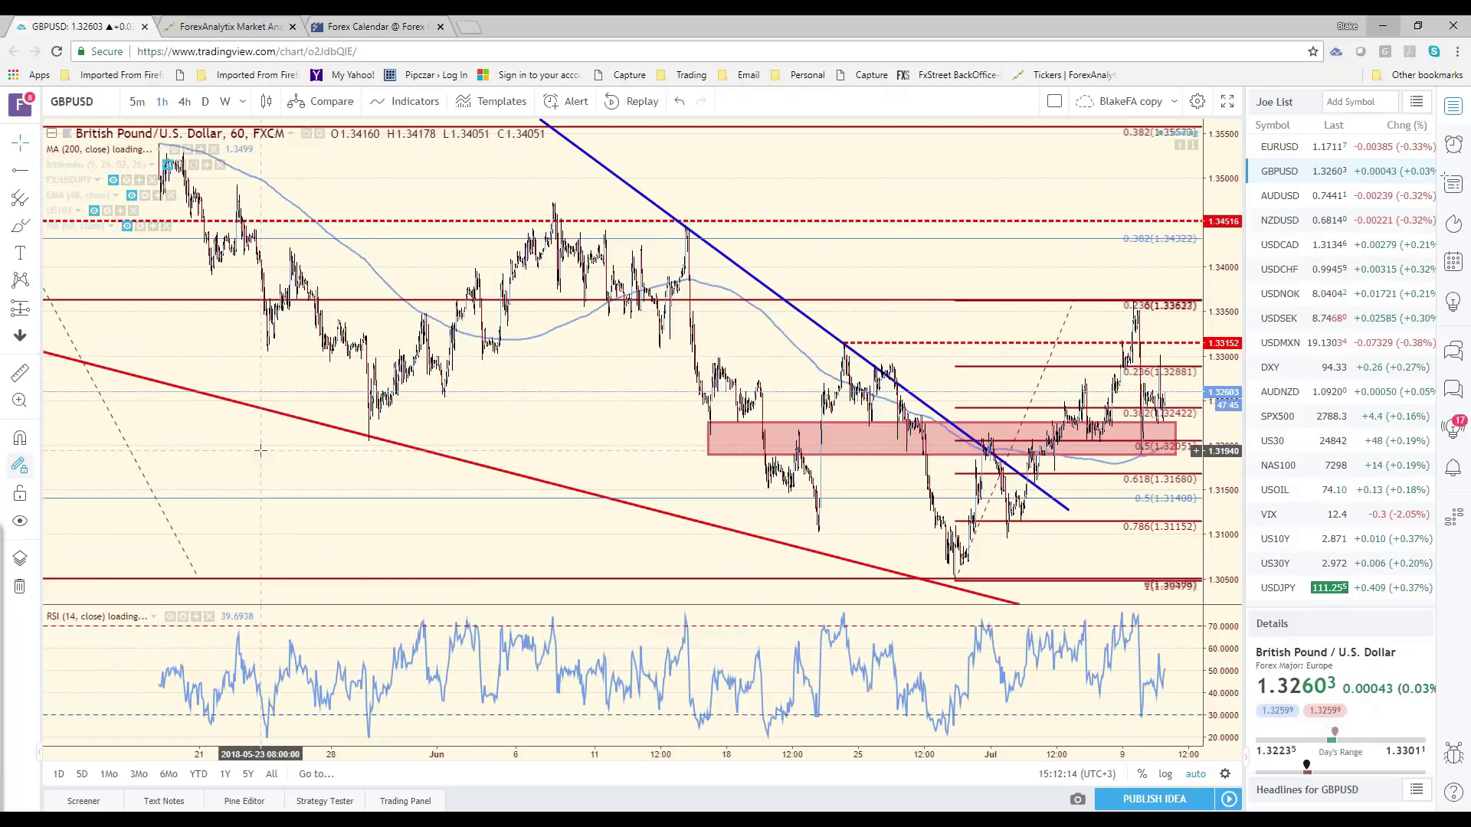
{"action": "left_click", "coordinate": [184, 102]}
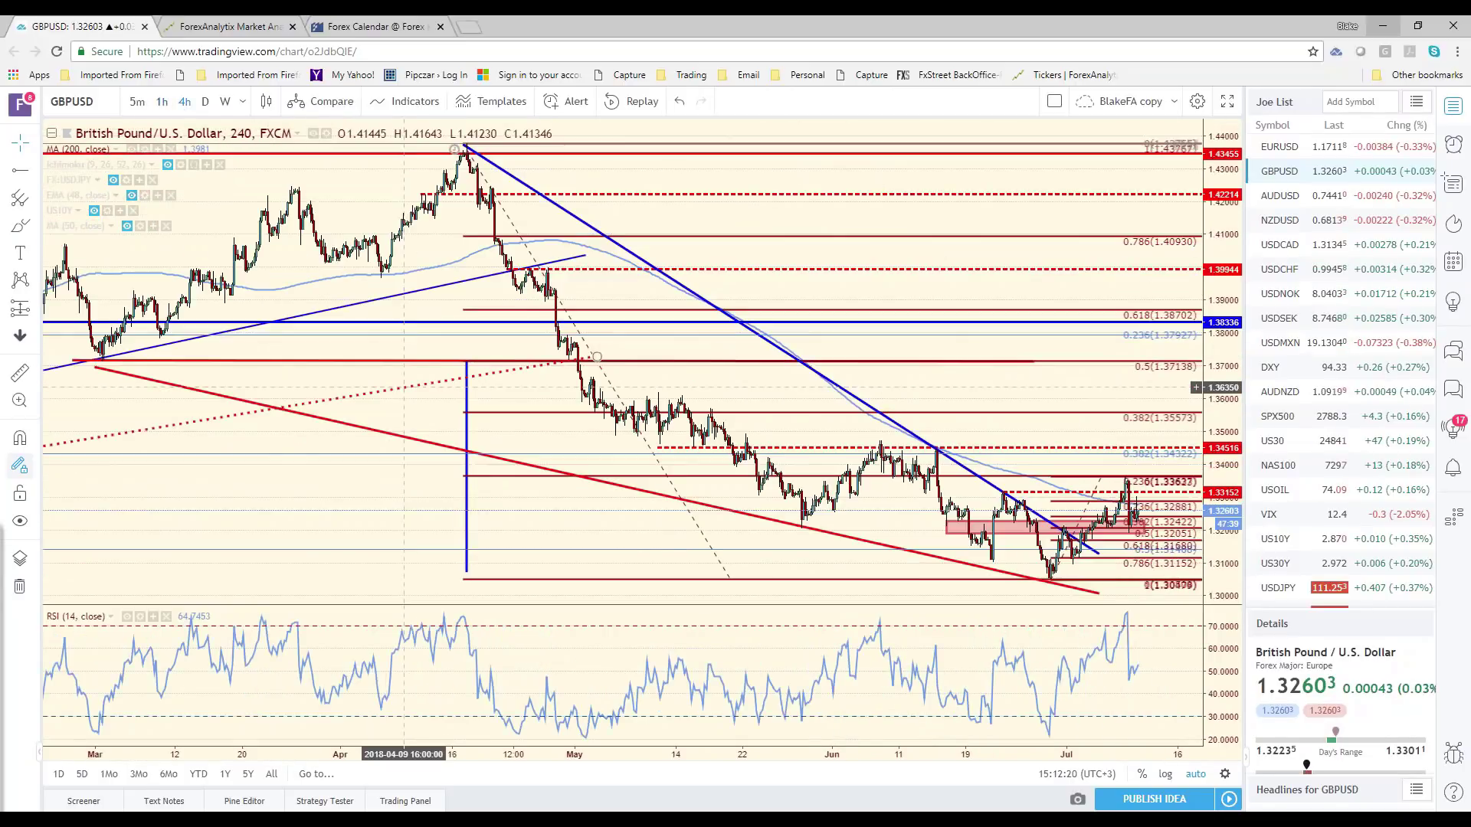
{"action": "scroll", "coordinate": [371, 366], "scroll_direction": "down", "scroll_amount": 1}
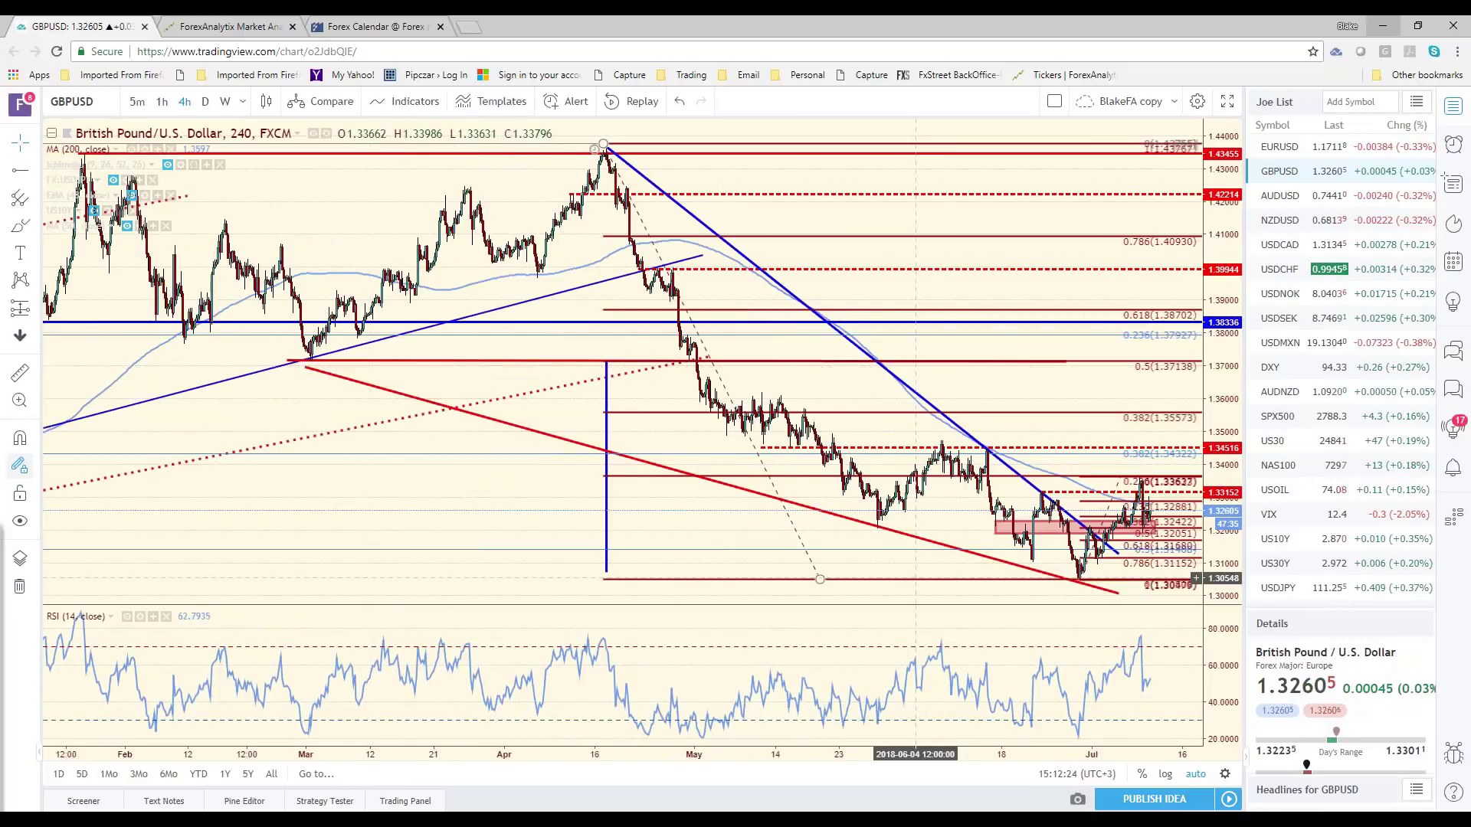
{"action": "scroll", "coordinate": [679, 530], "scroll_direction": "right", "scroll_amount": 2}
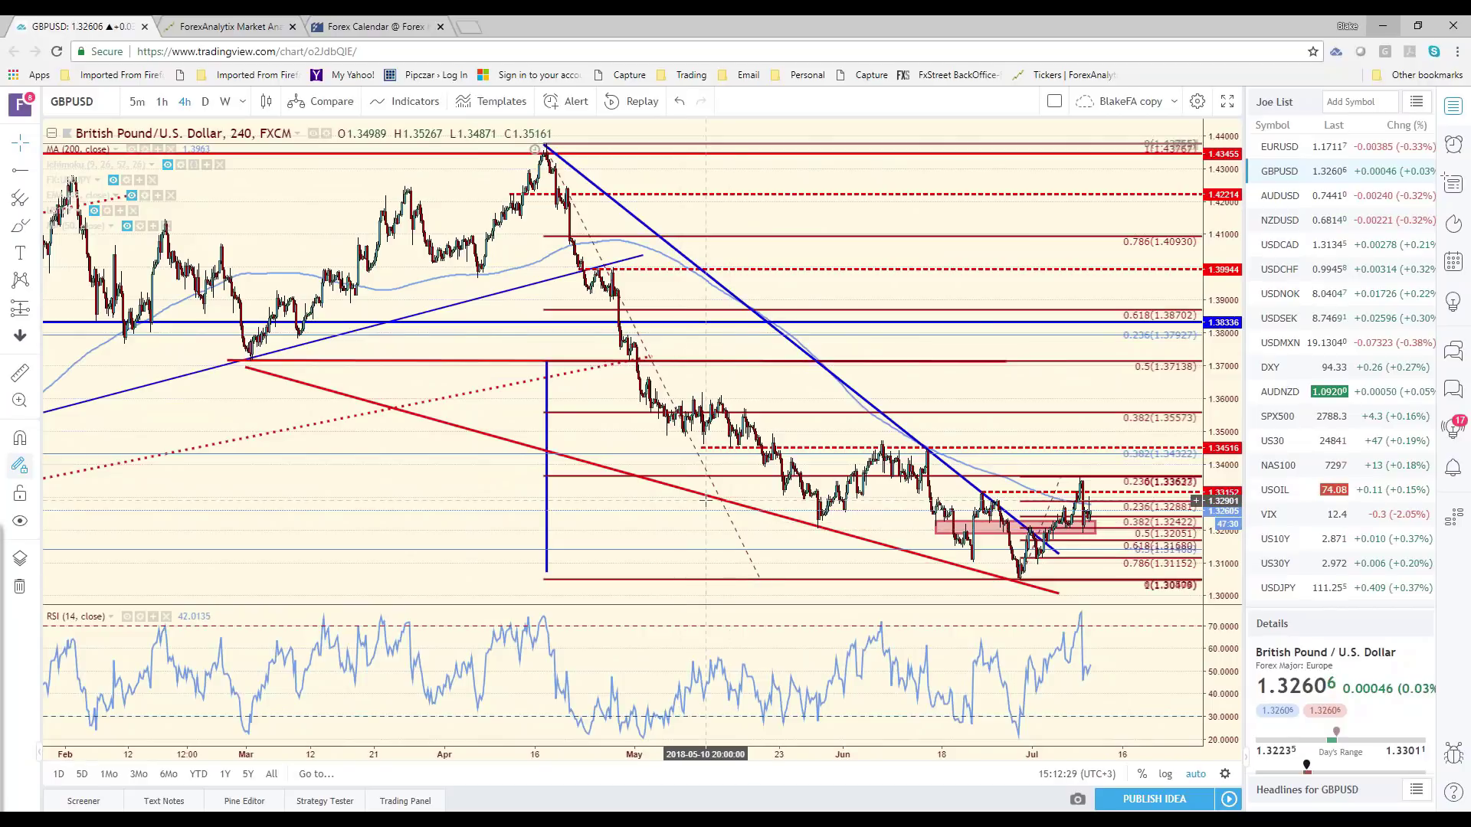
{"action": "left_click", "coordinate": [719, 474]}
{"action": "left_click", "coordinate": [631, 105]}
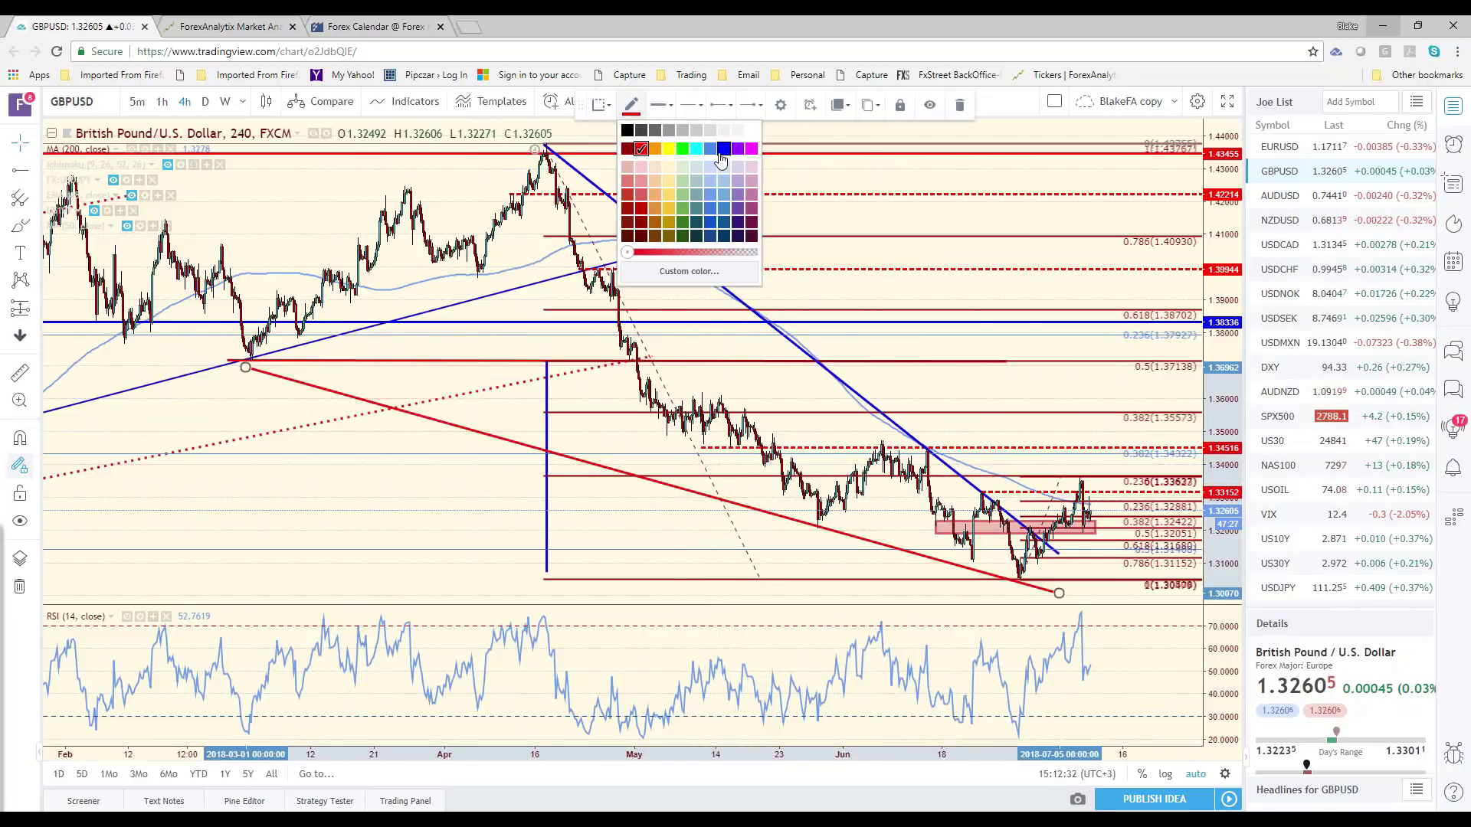
{"action": "left_click", "coordinate": [720, 154]}
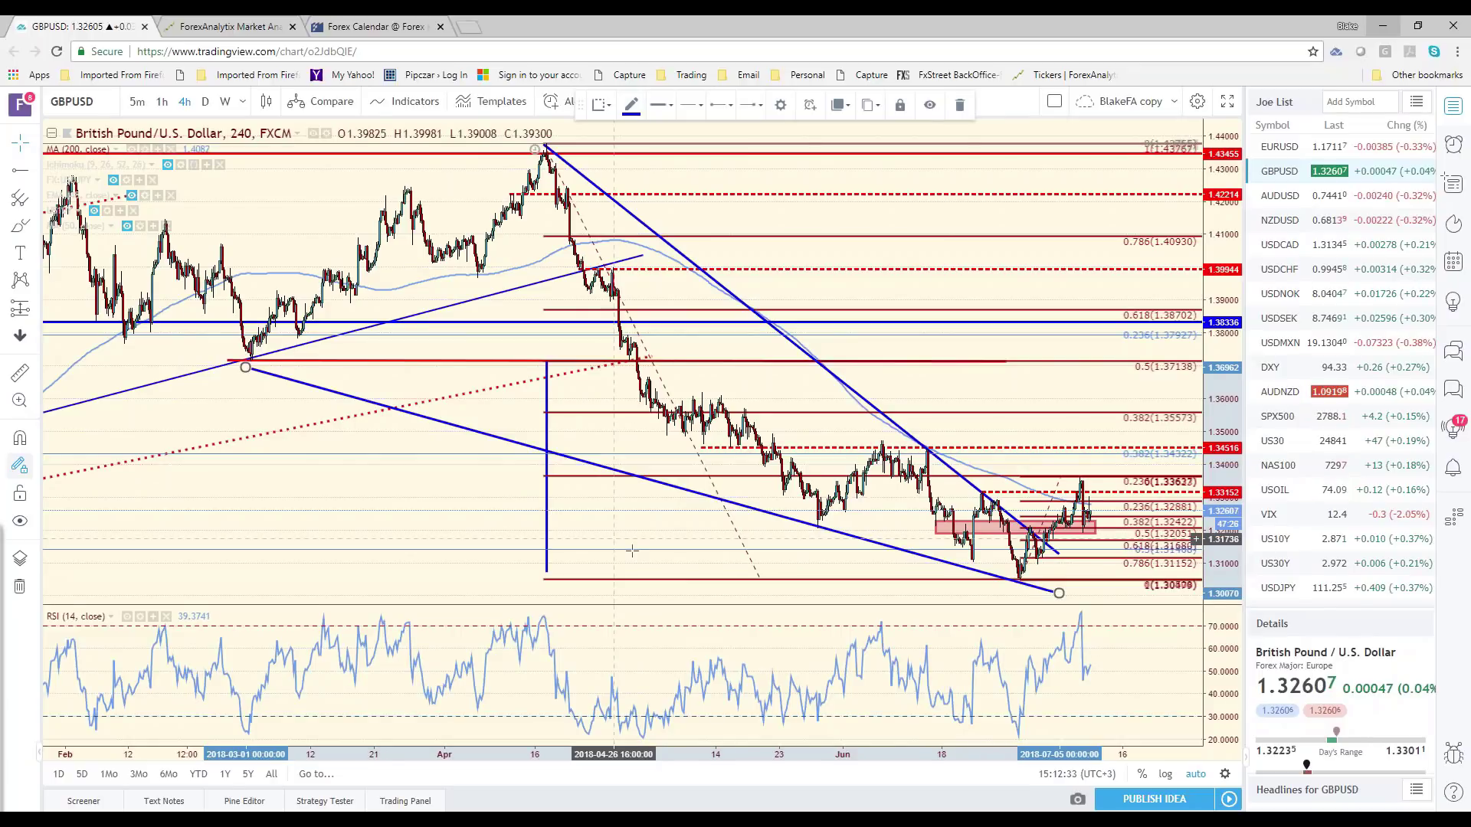
{"action": "left_click", "coordinate": [1075, 535]}
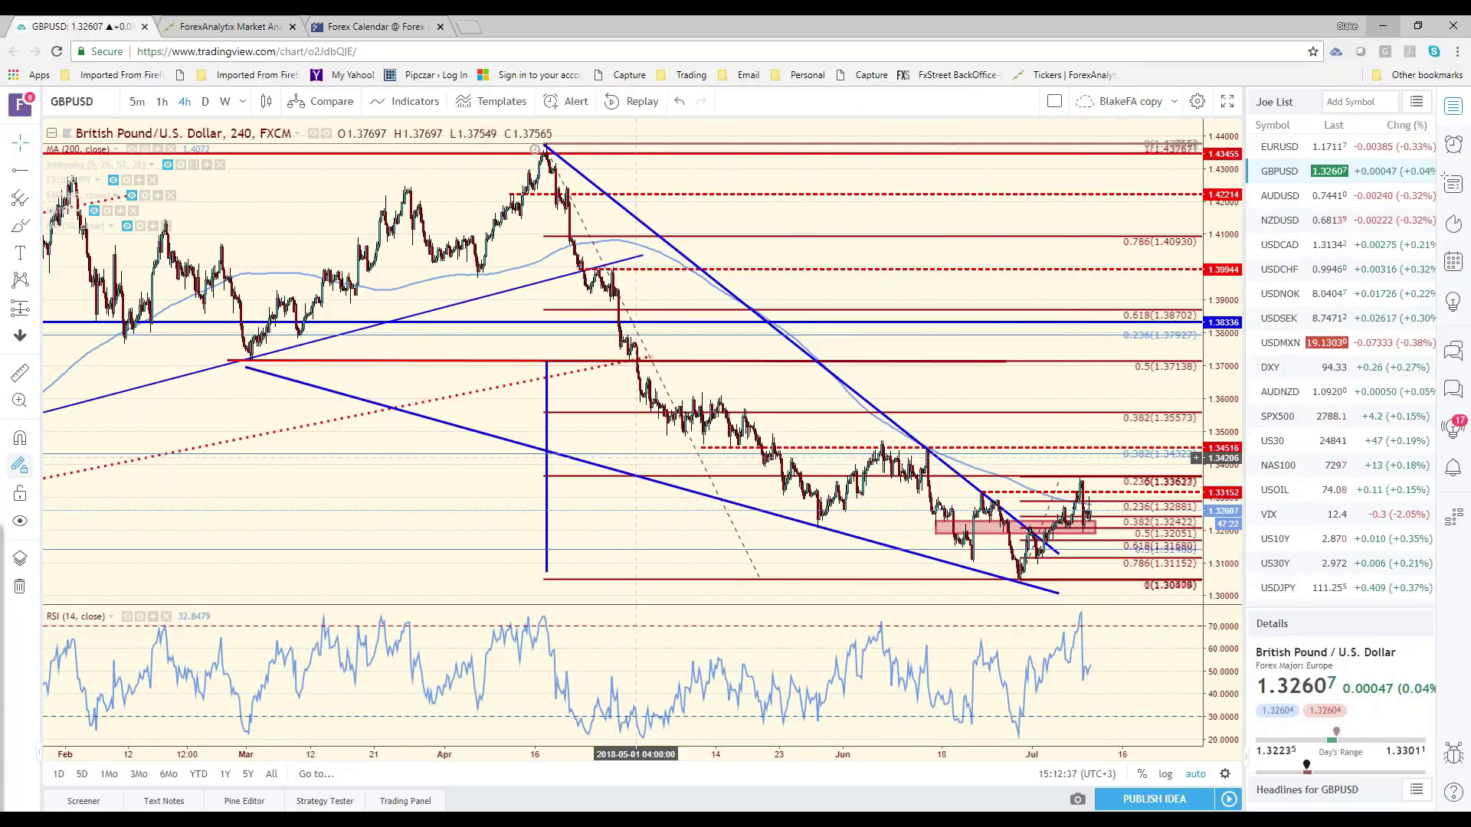
{"action": "scroll", "coordinate": [251, 264], "scroll_direction": "down", "scroll_amount": 3}
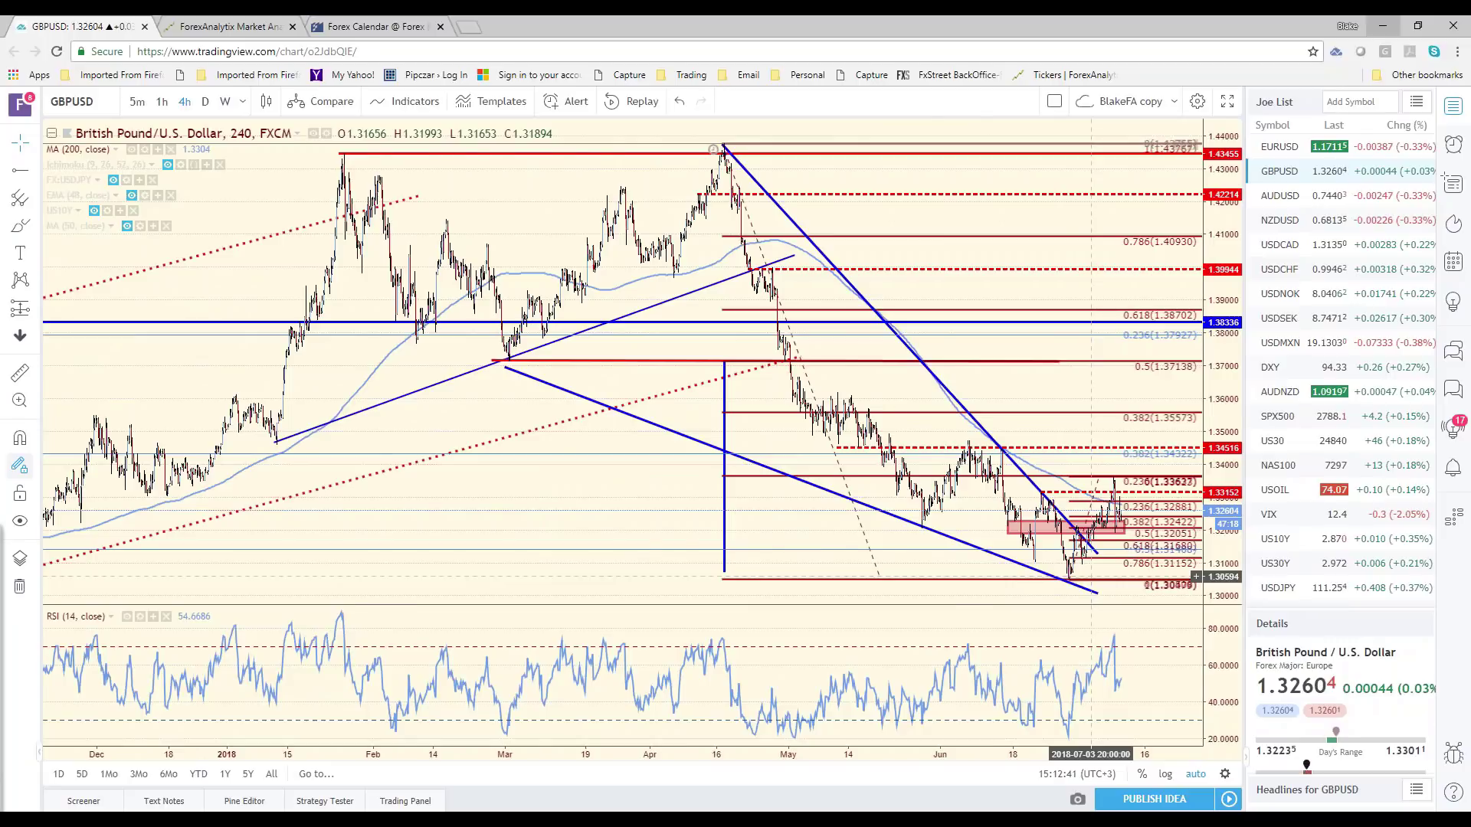
{"action": "scroll", "coordinate": [1091, 577], "scroll_direction": "up", "scroll_amount": 3}
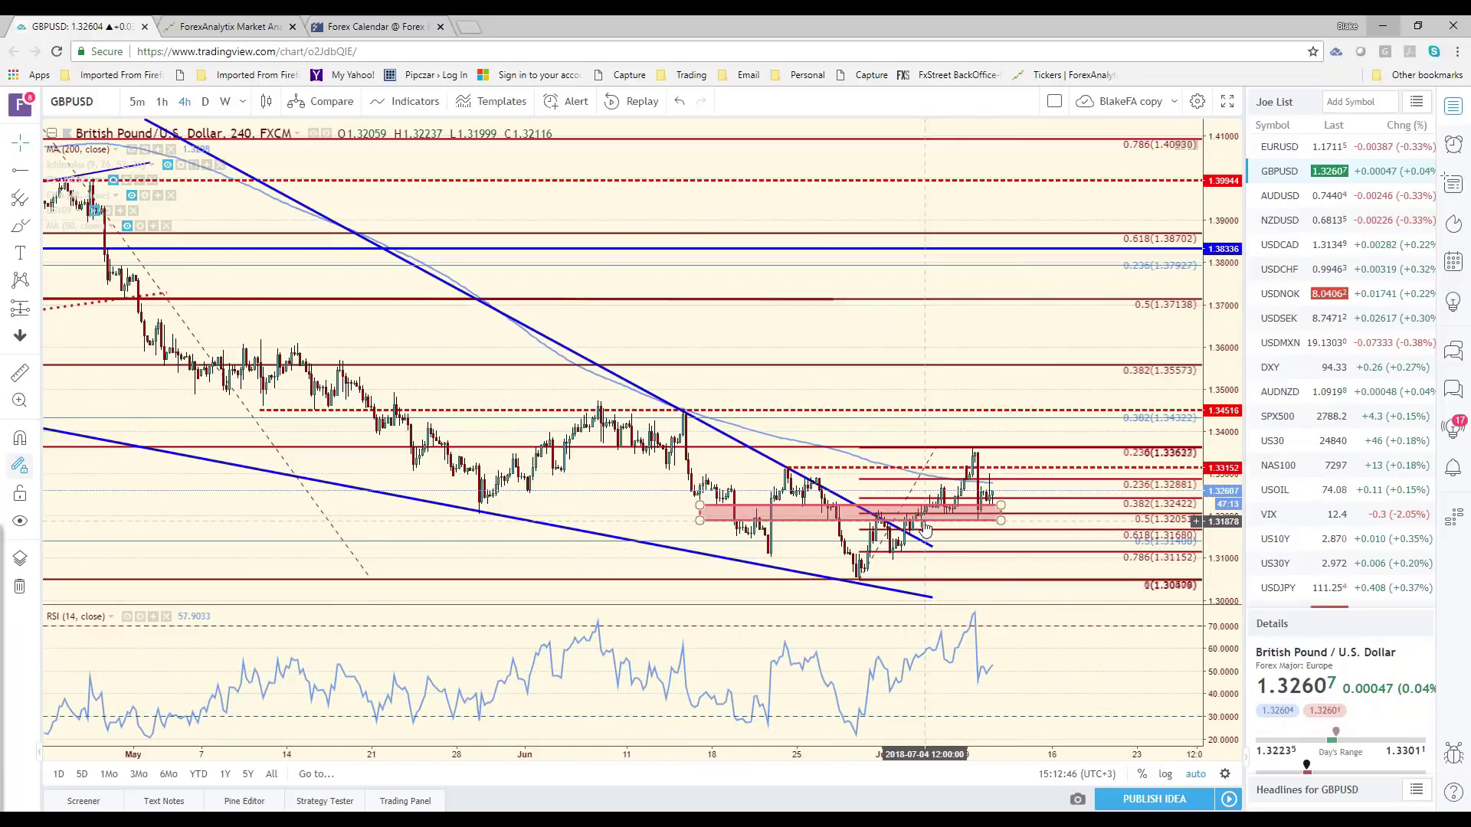
{"action": "left_click", "coordinate": [924, 525]}
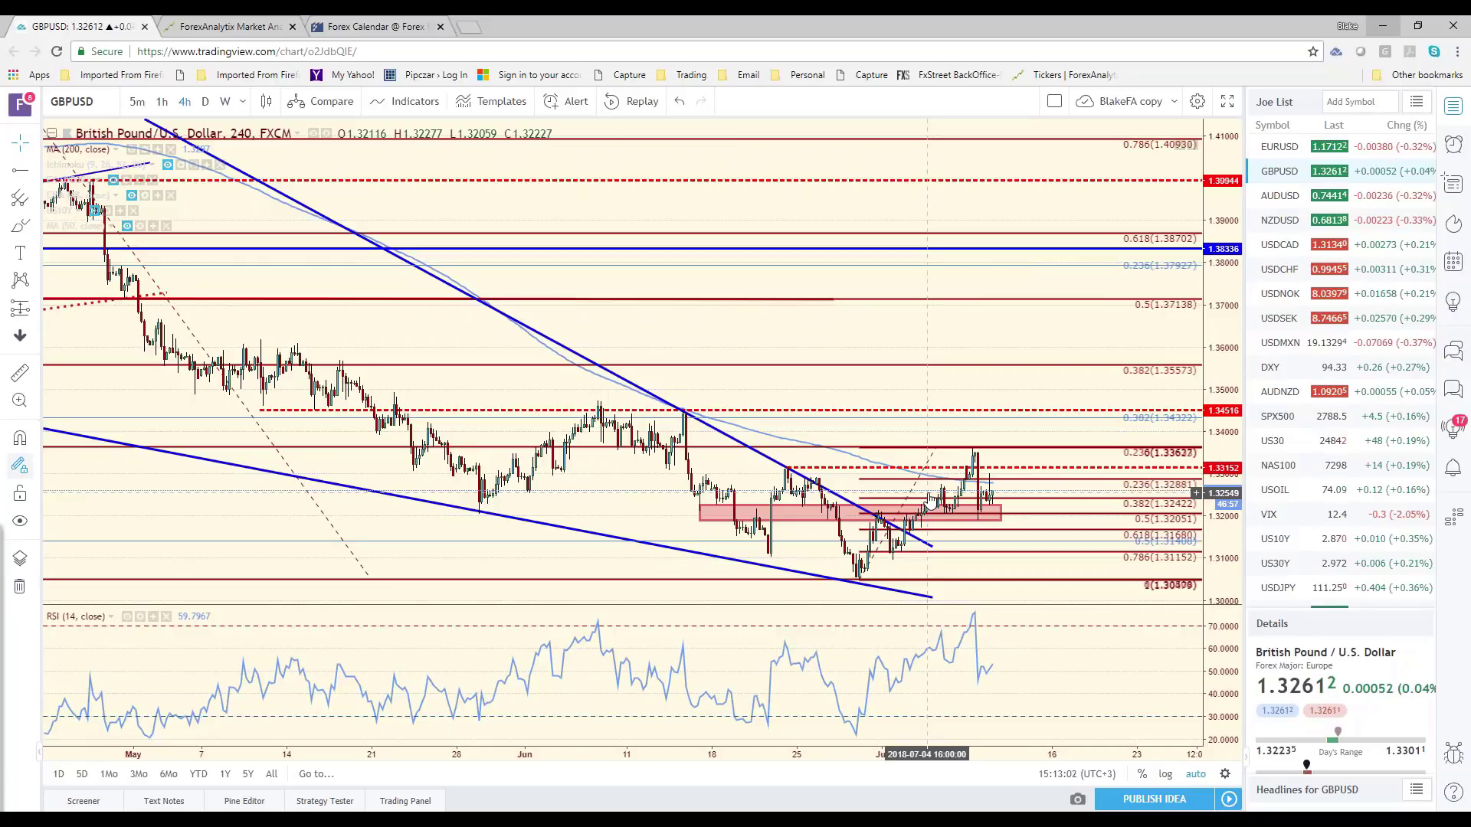
{"action": "scroll", "coordinate": [929, 500], "scroll_direction": "up", "scroll_amount": 2}
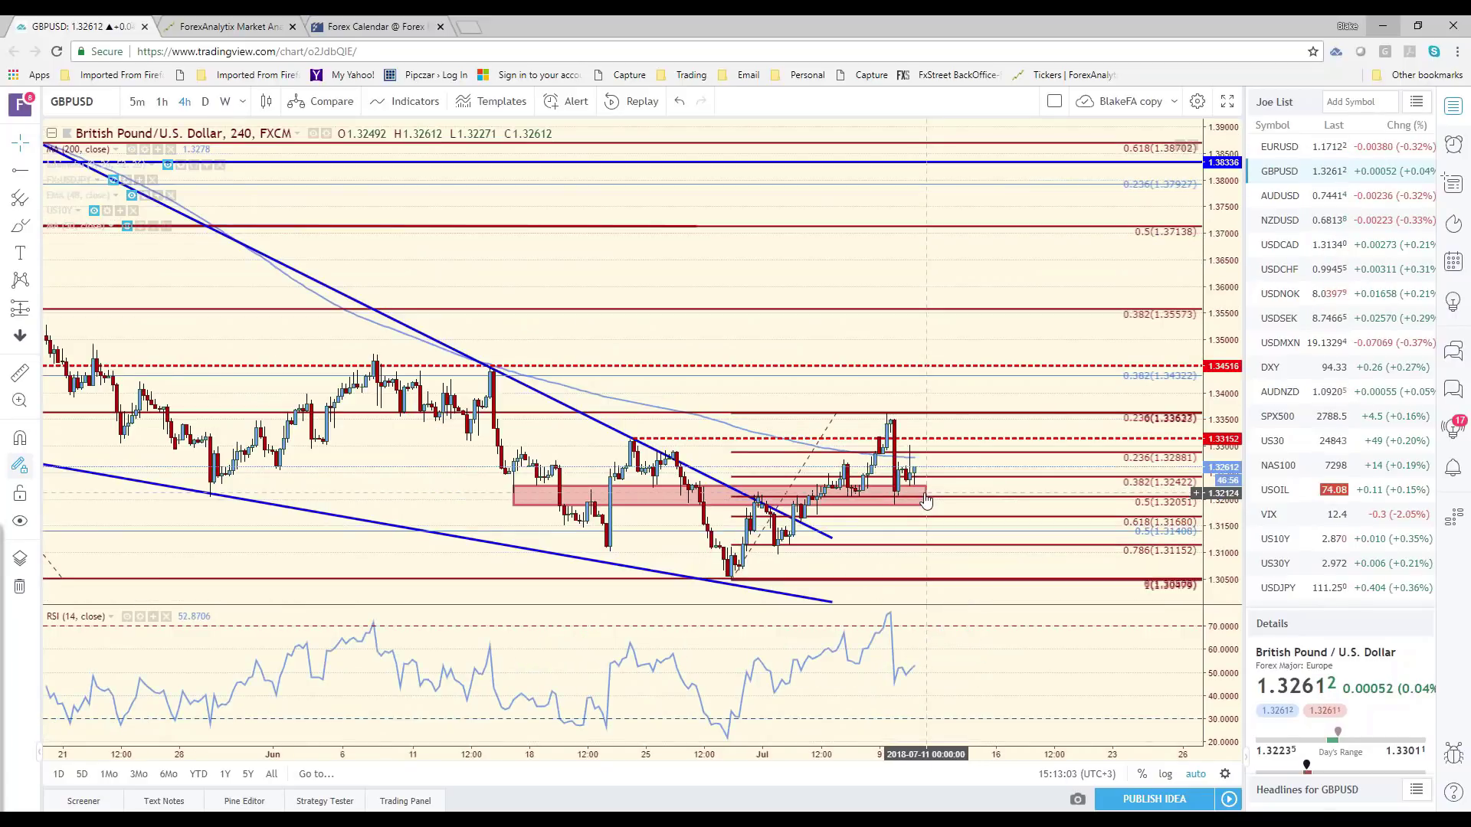
{"action": "scroll", "coordinate": [927, 499], "scroll_direction": "up", "scroll_amount": 2}
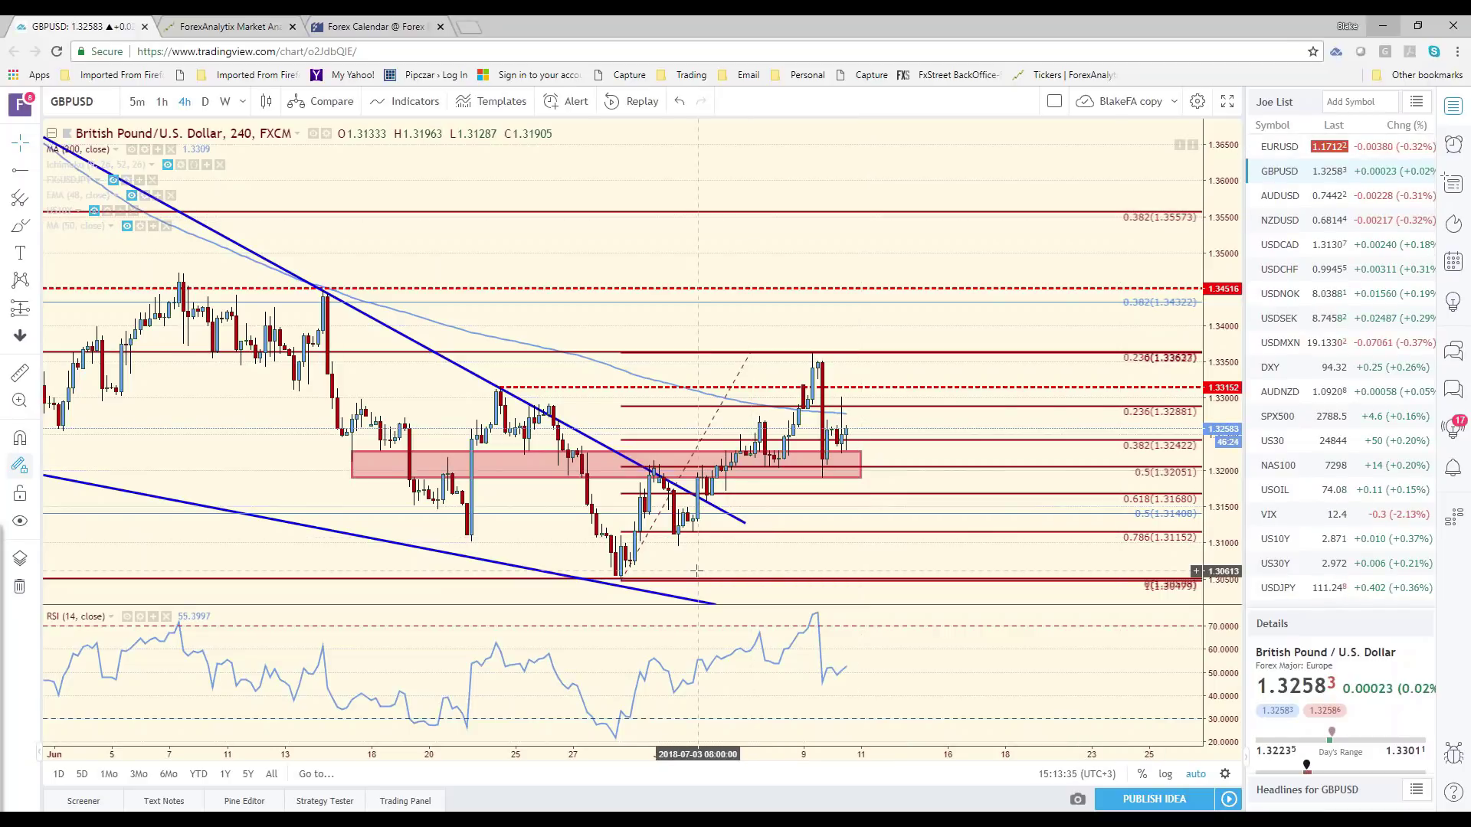
- Open EURUSD and select its rising blue trendline and Fibonacci retracement
{"action": "left_click", "coordinate": [1283, 150]}
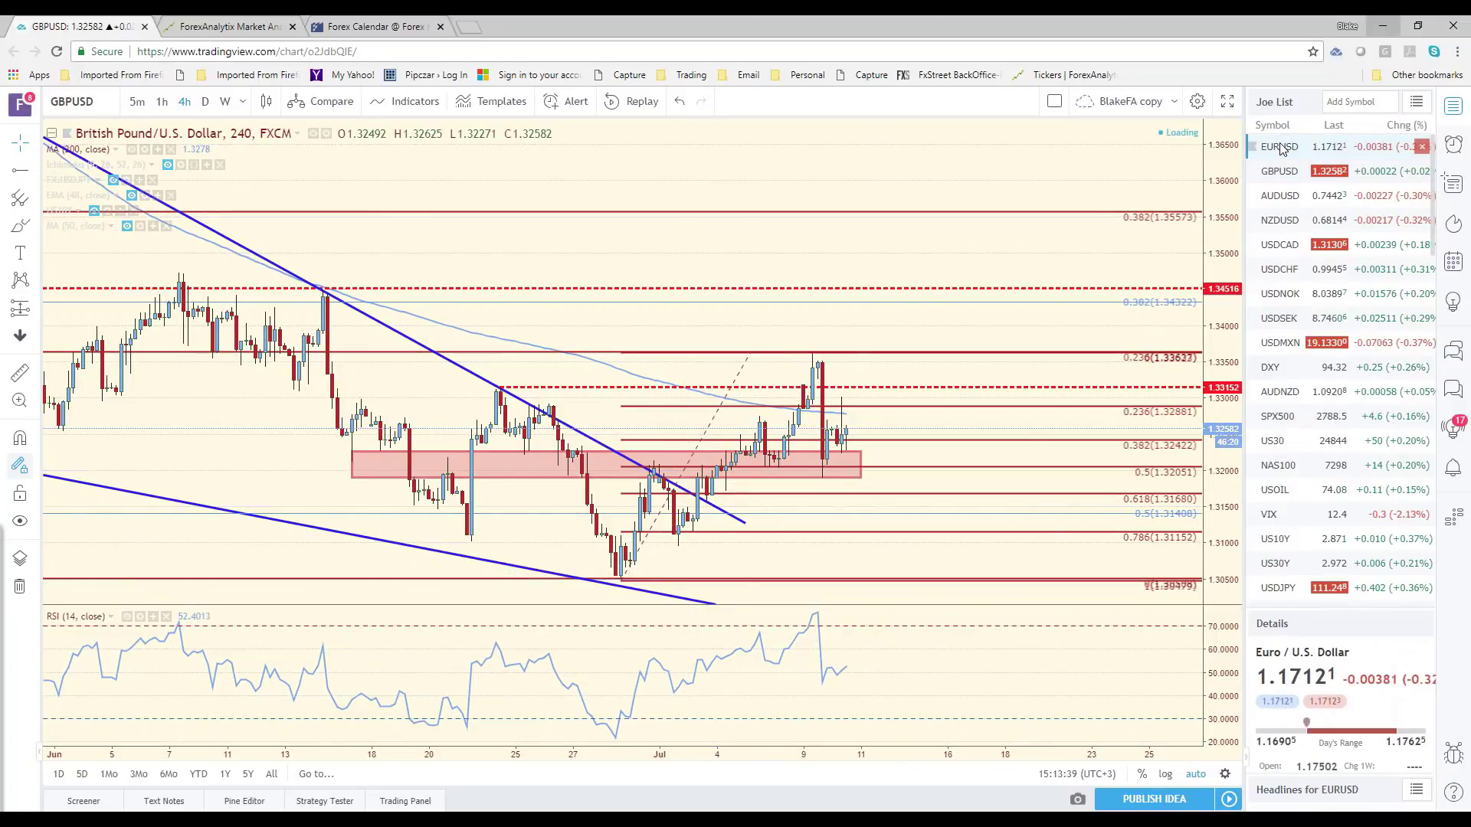
{"action": "scroll", "coordinate": [933, 468], "scroll_direction": "down", "scroll_amount": 4}
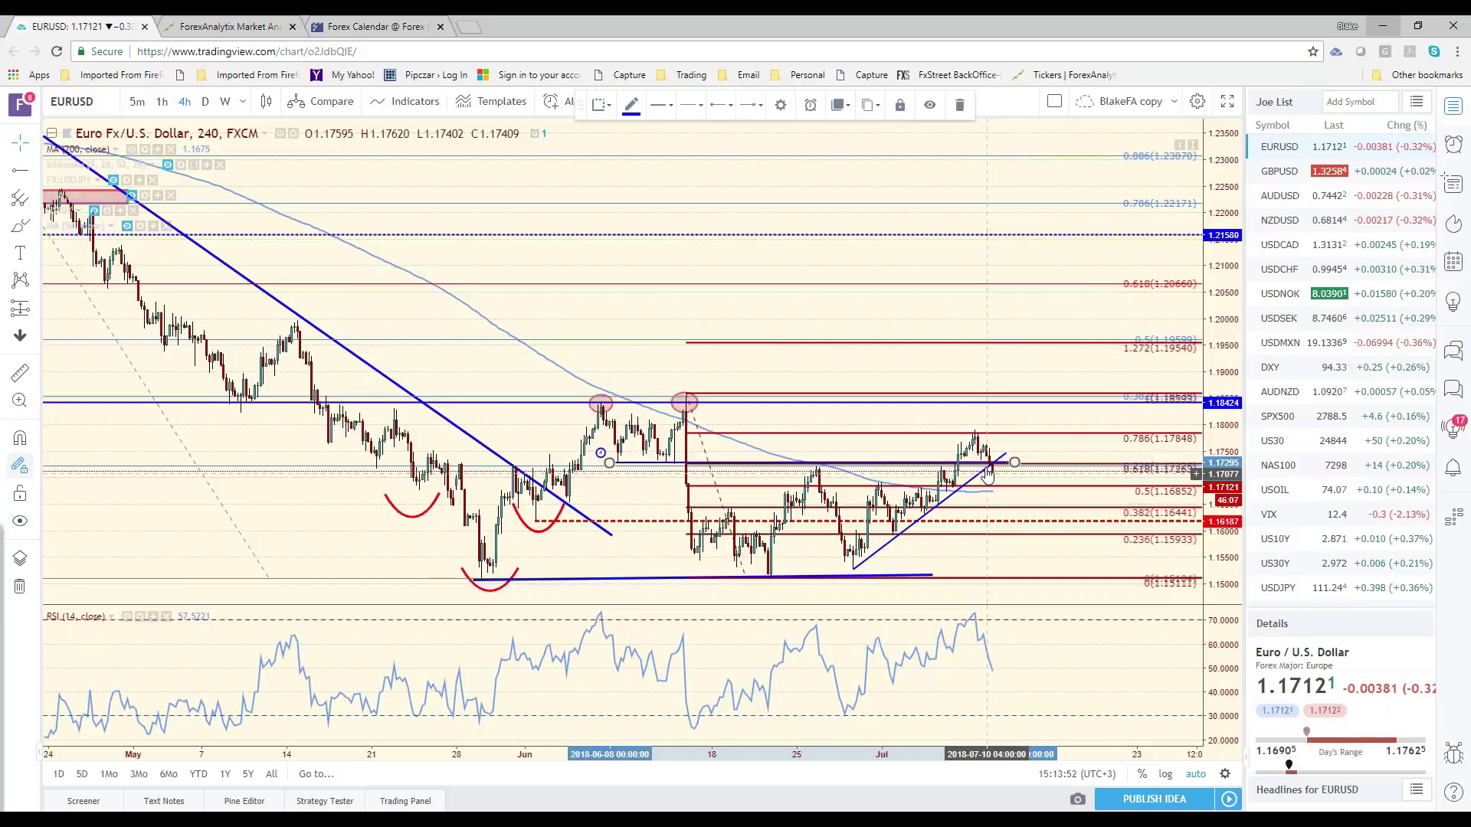
{"action": "scroll", "coordinate": [988, 475], "scroll_direction": "up", "scroll_amount": 1}
{"action": "scroll", "coordinate": [994, 498], "scroll_direction": "up", "scroll_amount": 1}
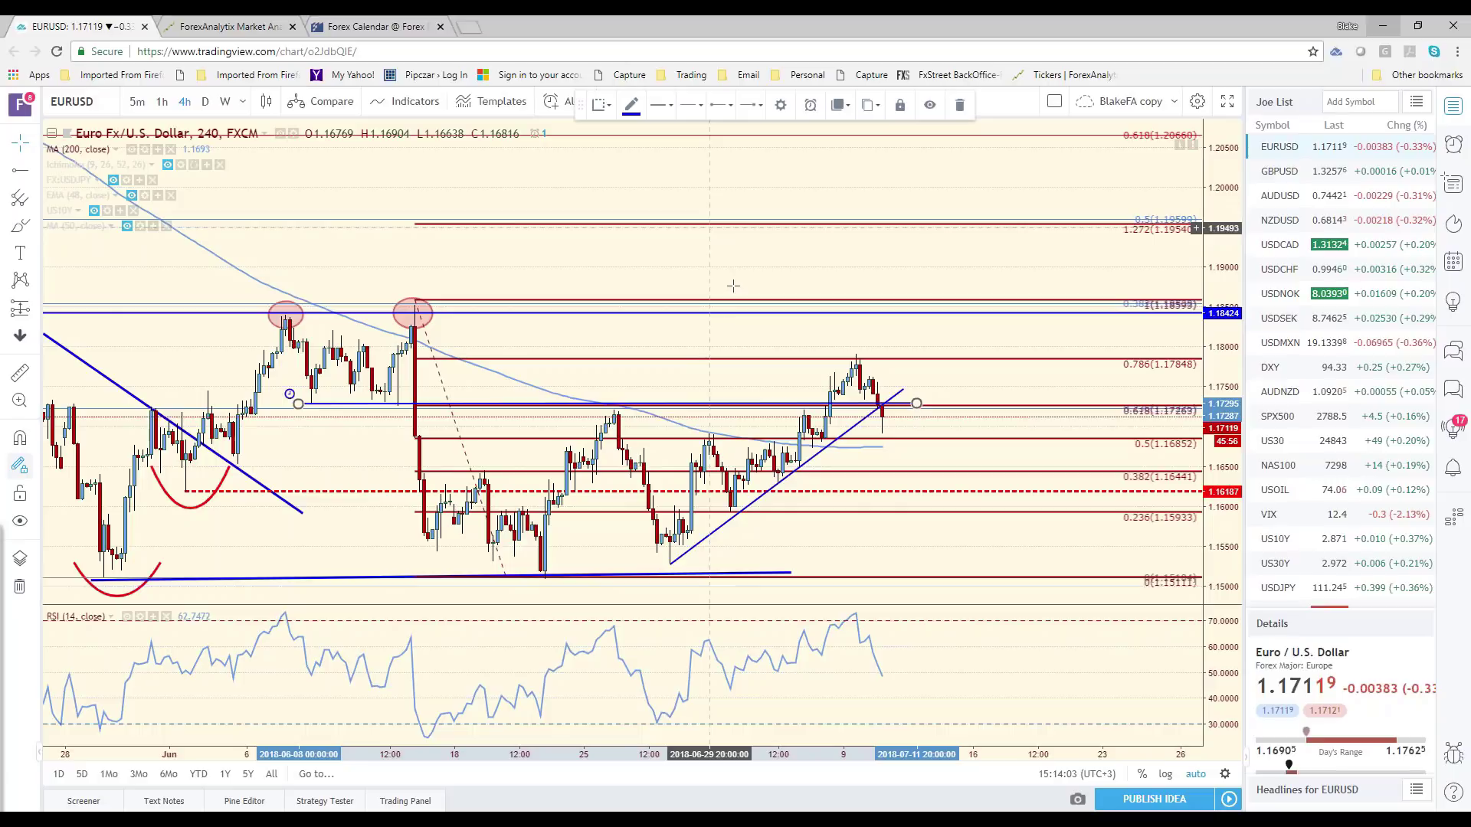
{"action": "scroll", "coordinate": [734, 285], "scroll_direction": "down", "scroll_amount": 2}
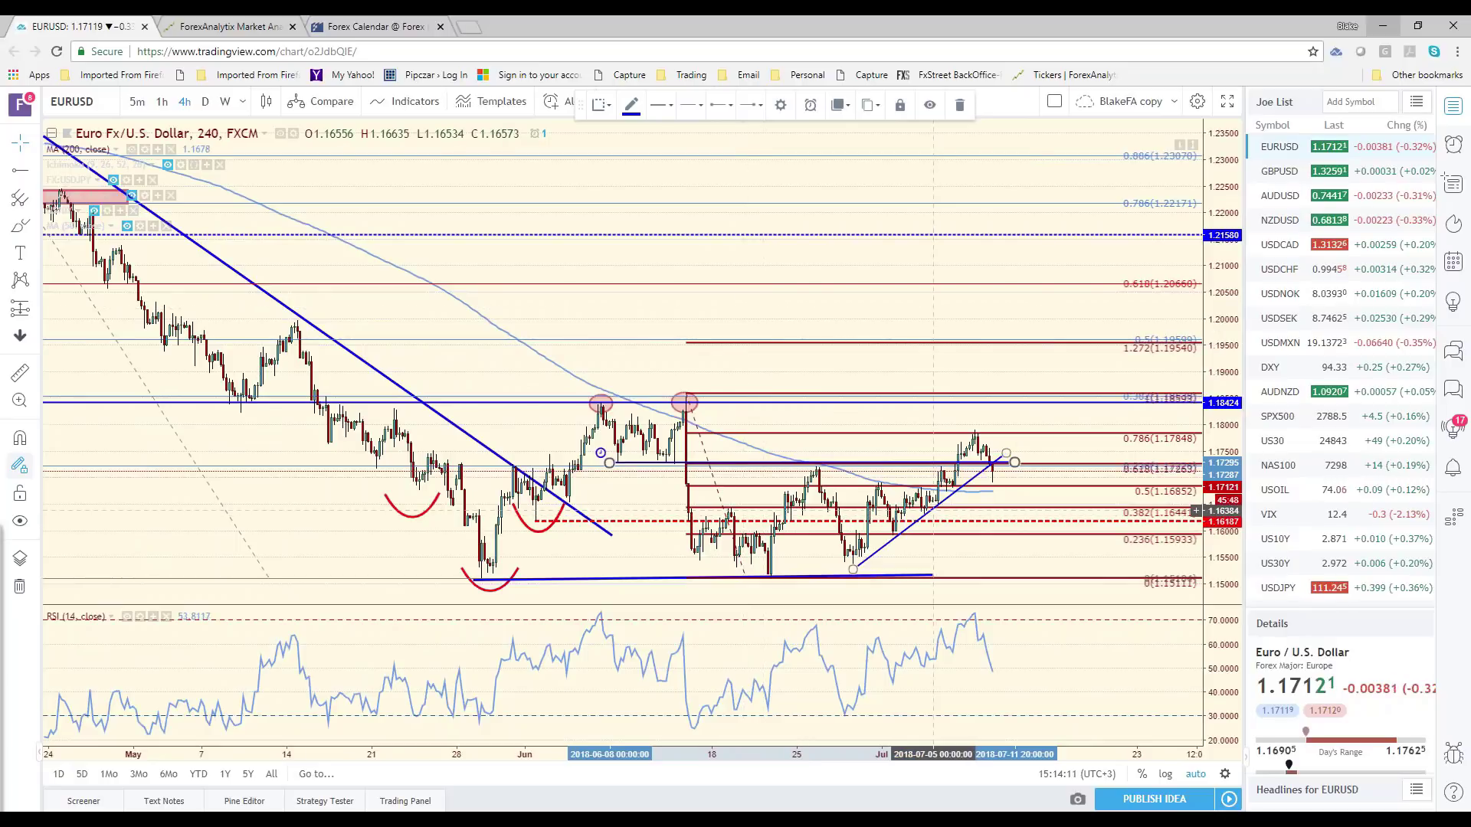
{"action": "left_click", "coordinate": [932, 510]}
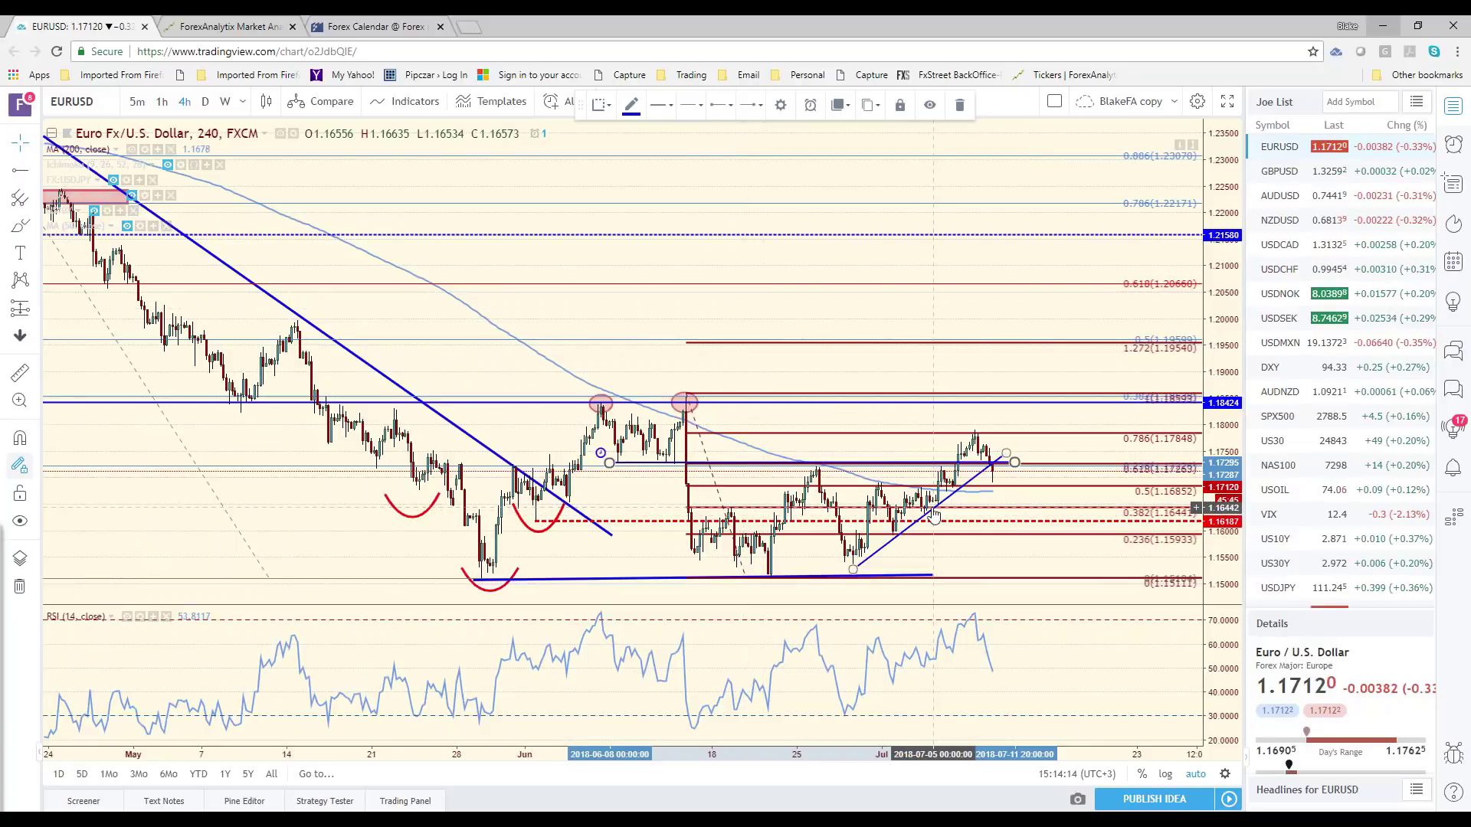
{"action": "left_click", "coordinate": [929, 488]}
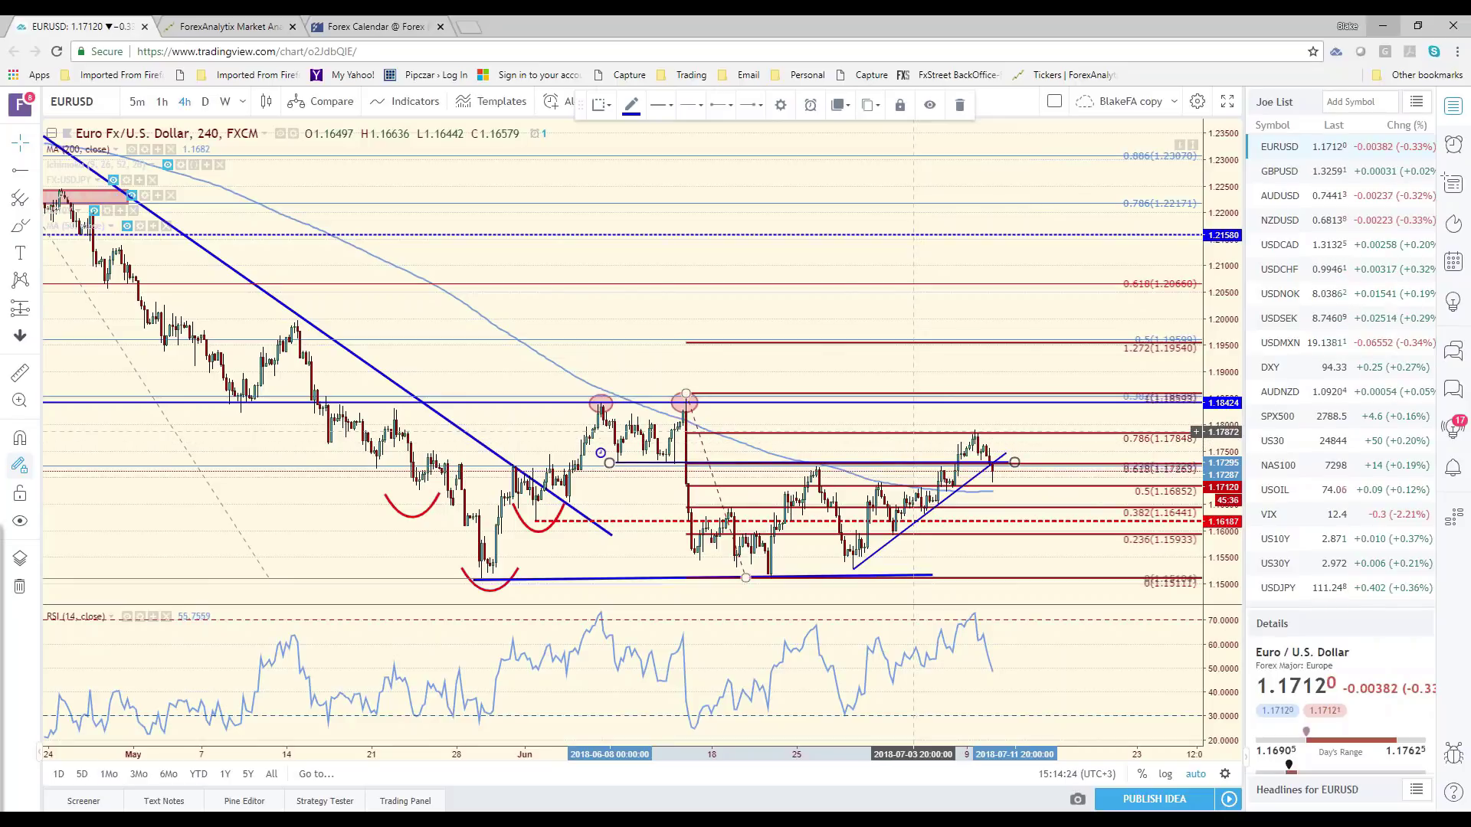
- Switch to the USDCAD 4-hour chart, briefly check the ForexAnalytix patterns dashboard, and return
{"action": "left_click", "coordinate": [1315, 246]}
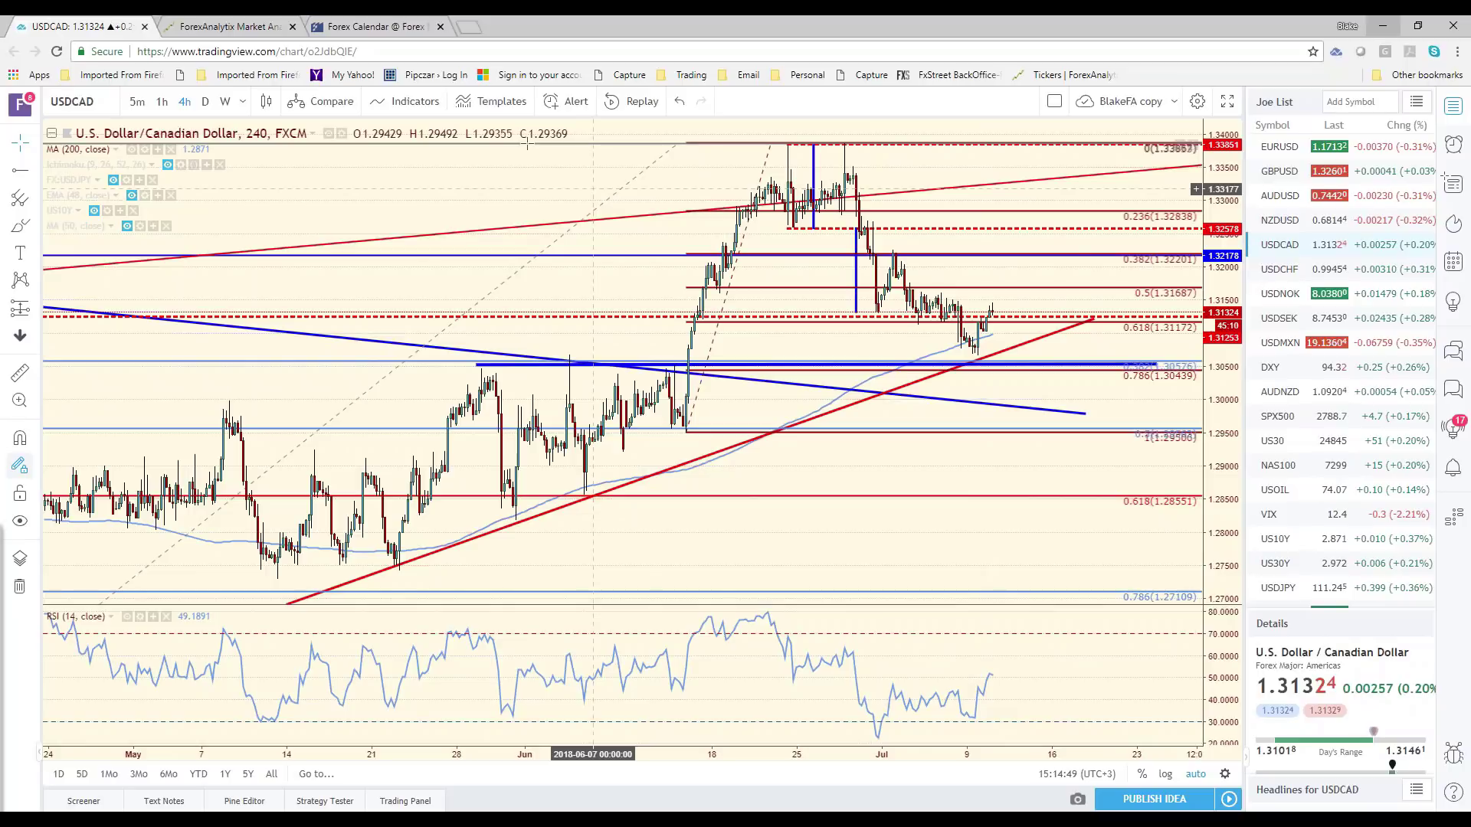
{"action": "key", "text": "ctrl+Tab"}
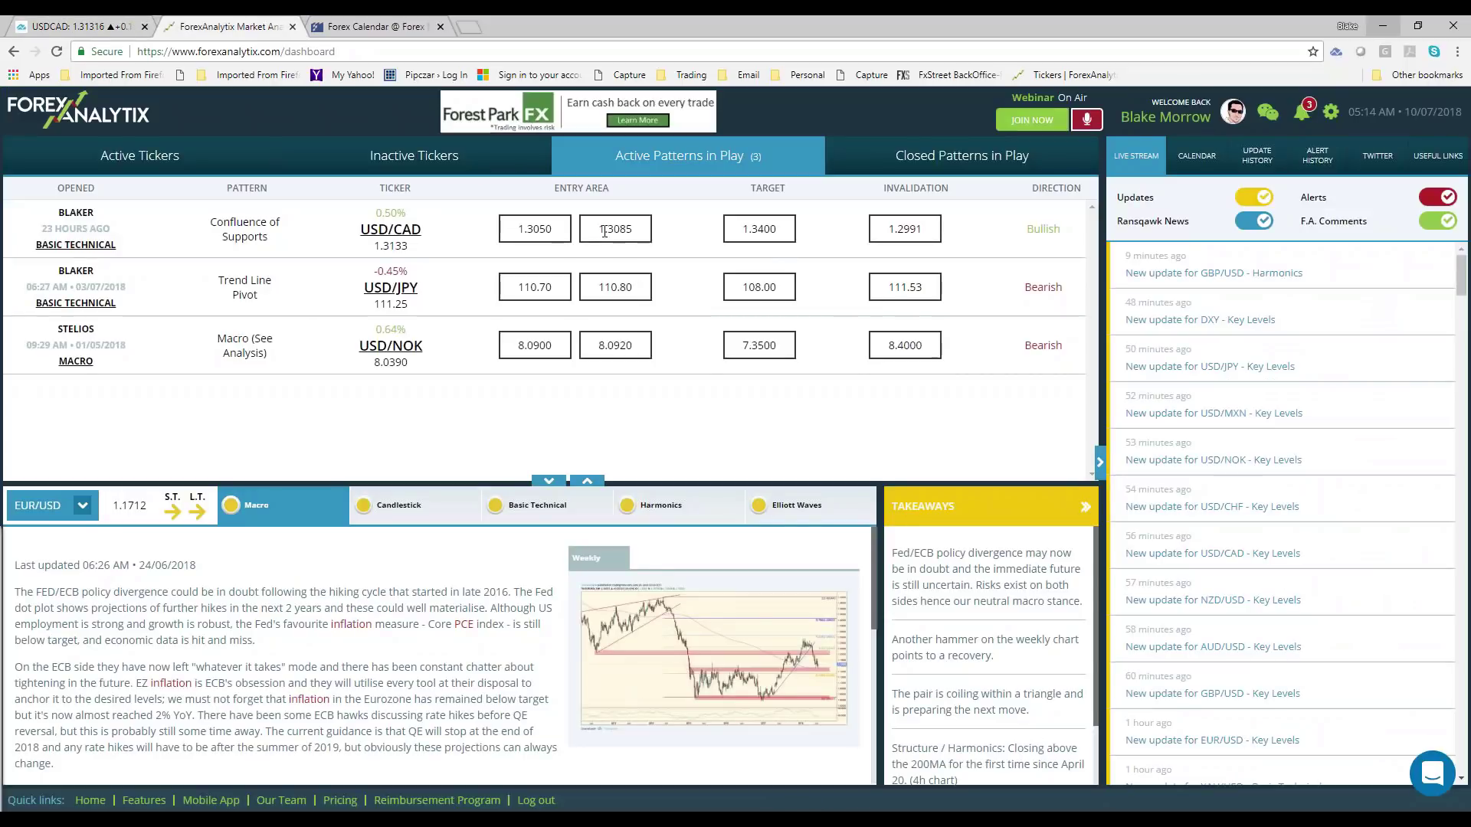
{"action": "left_click", "coordinate": [83, 20]}
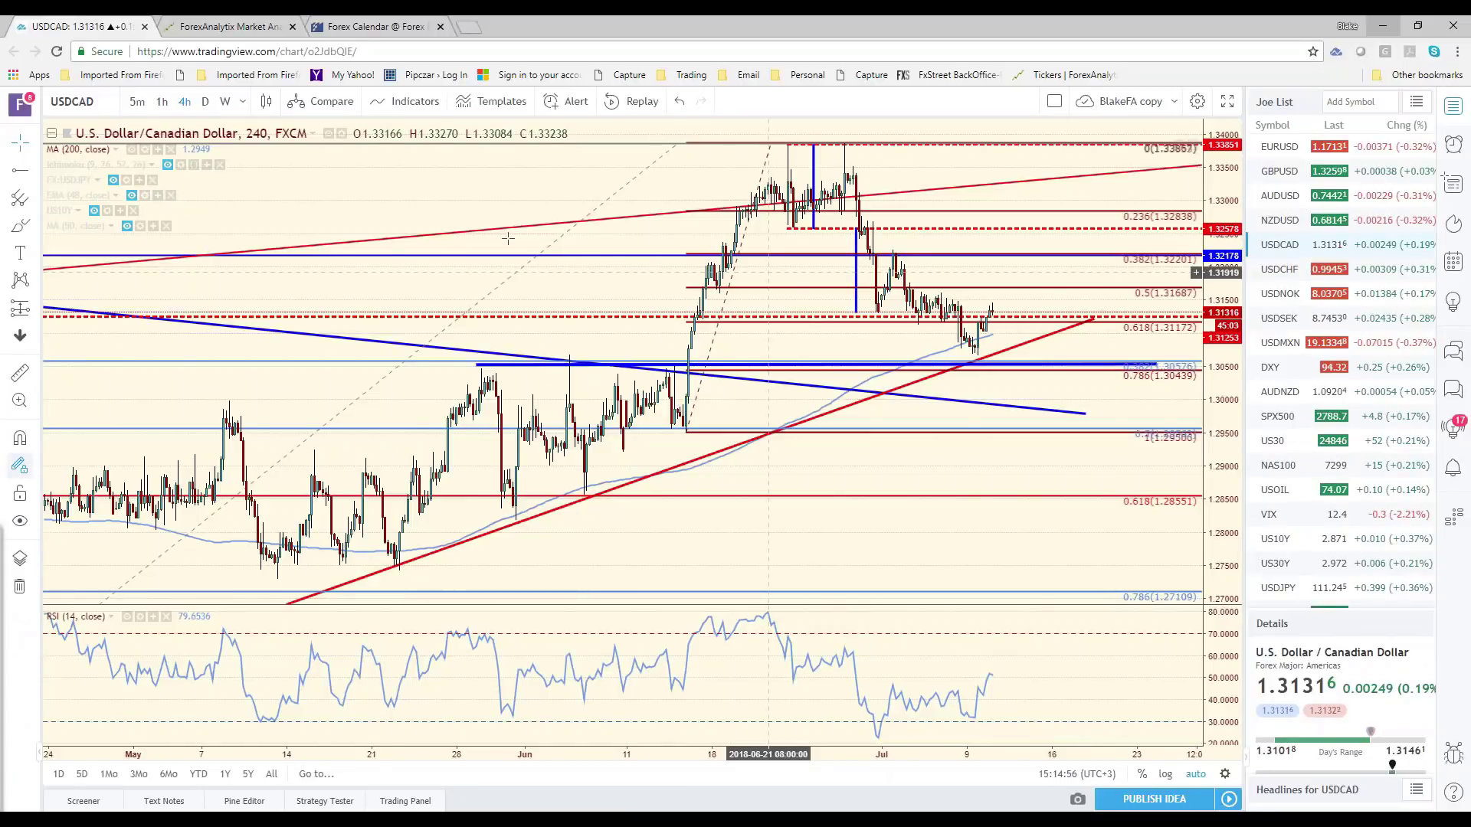
- Zoom out on the USDCAD chart to see more of its long-term trendlines
{"action": "scroll", "coordinate": [903, 436], "scroll_direction": "down", "scroll_amount": 2}
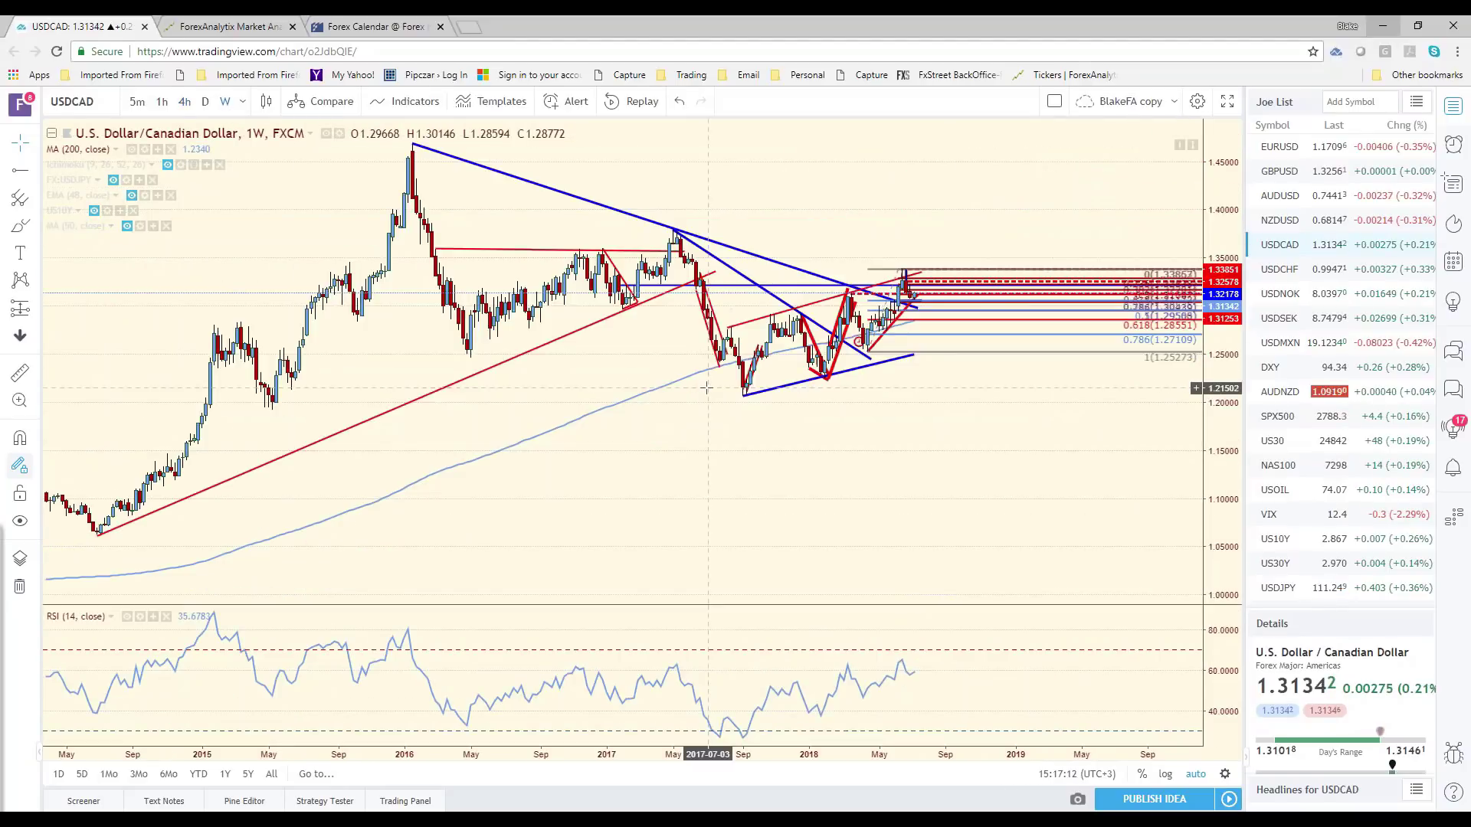
- Zoom the weekly USDCAD chart, then switch it to daily candles
{"action": "scroll", "coordinate": [893, 229], "scroll_direction": "up", "scroll_amount": 2}
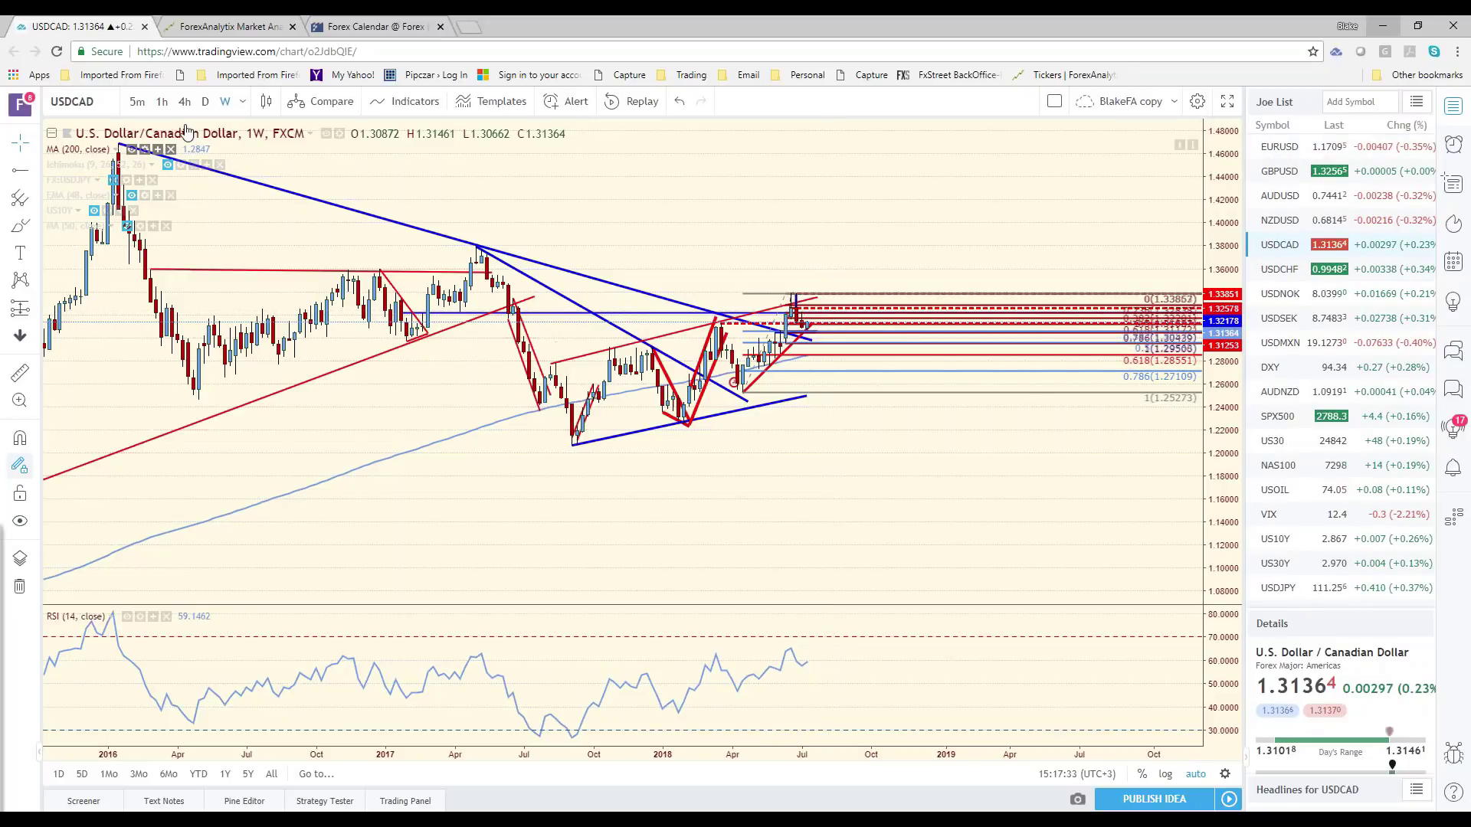
{"action": "left_click", "coordinate": [205, 102]}
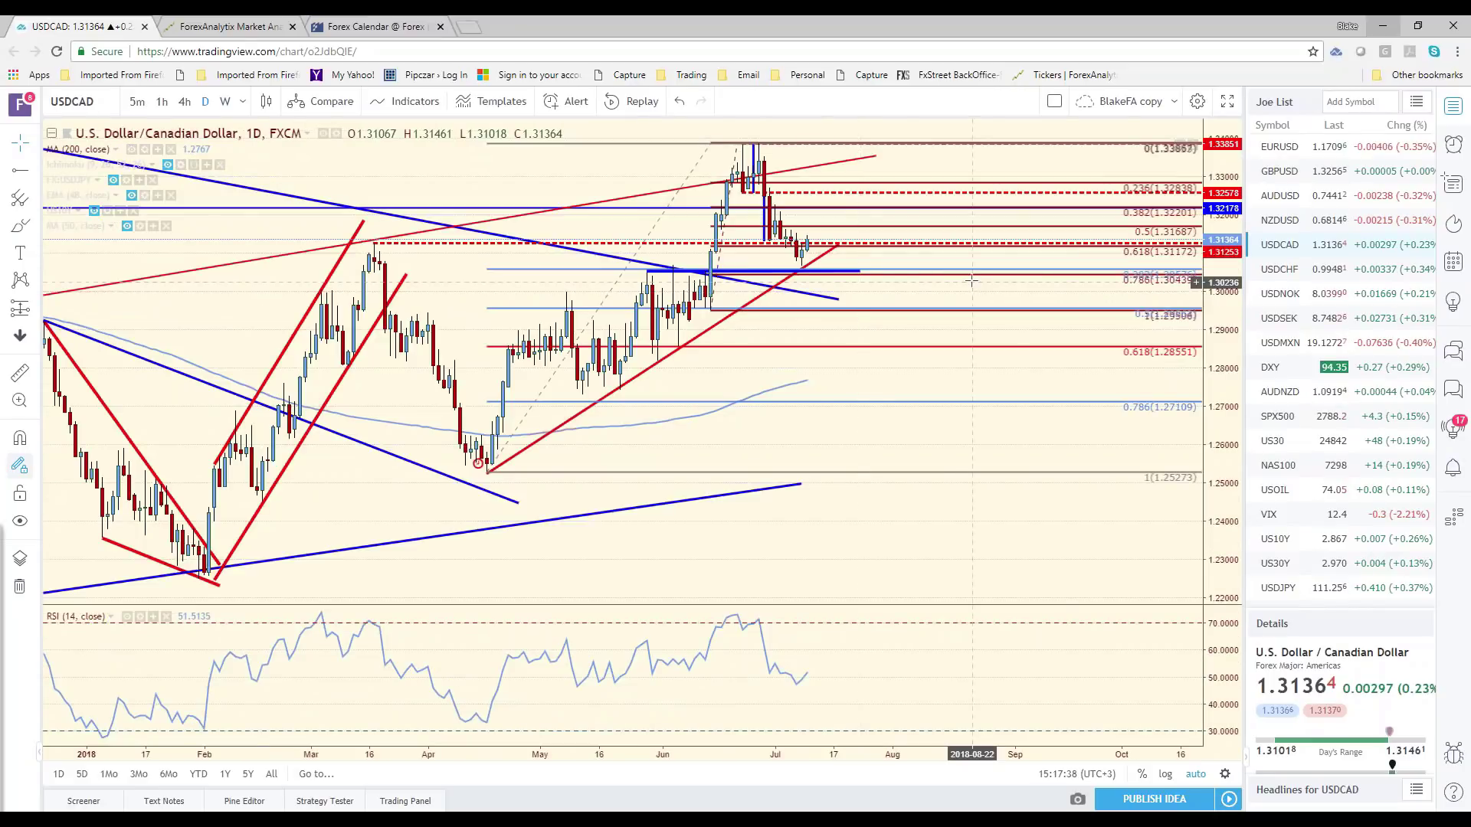
- Load GBPCAD by searching 'GB', then zoom out to show its XABCD harmonic pattern
{"action": "left_click", "coordinate": [112, 101]}
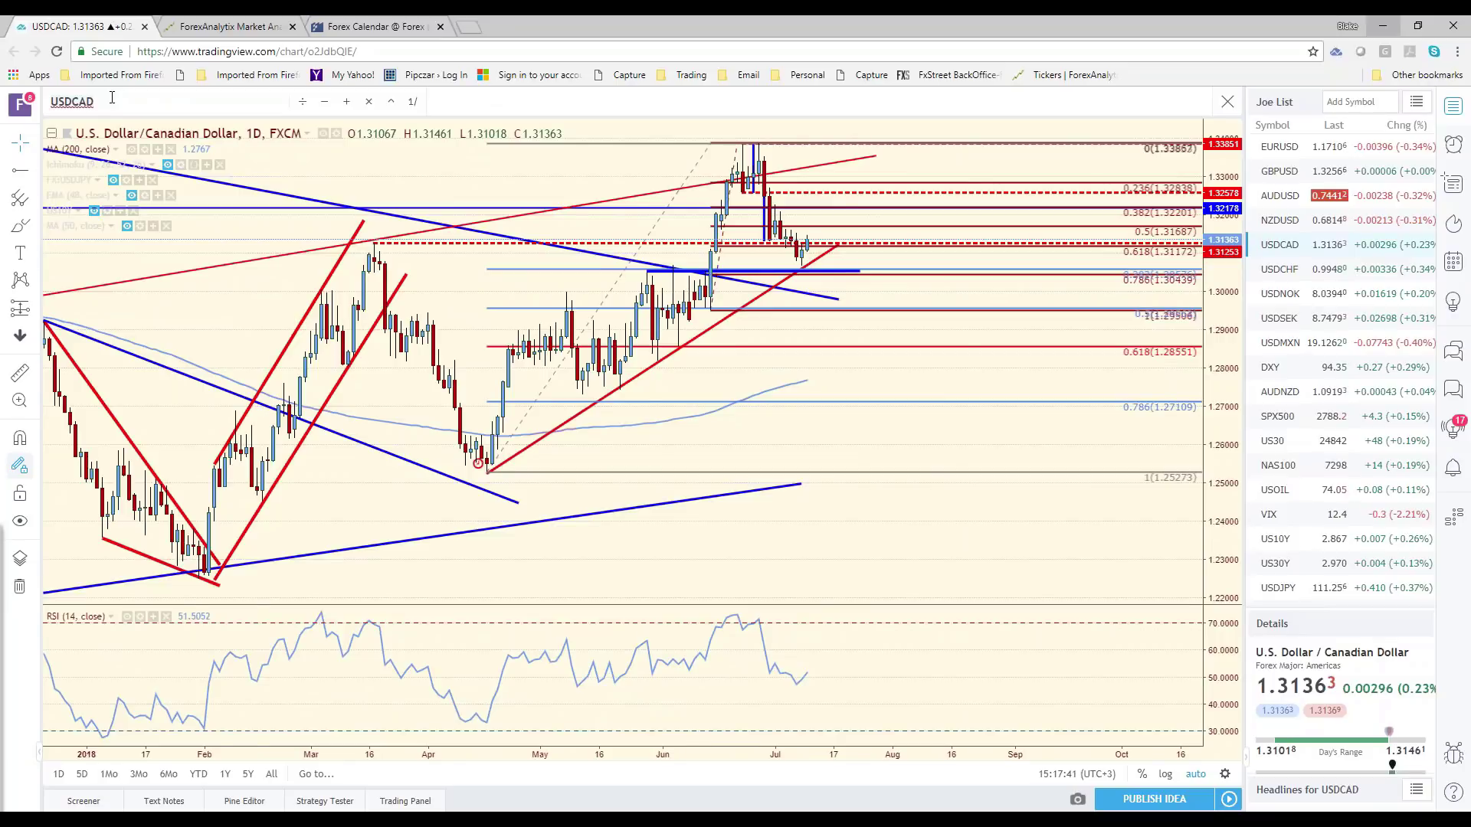
{"action": "type", "text": "GB"}
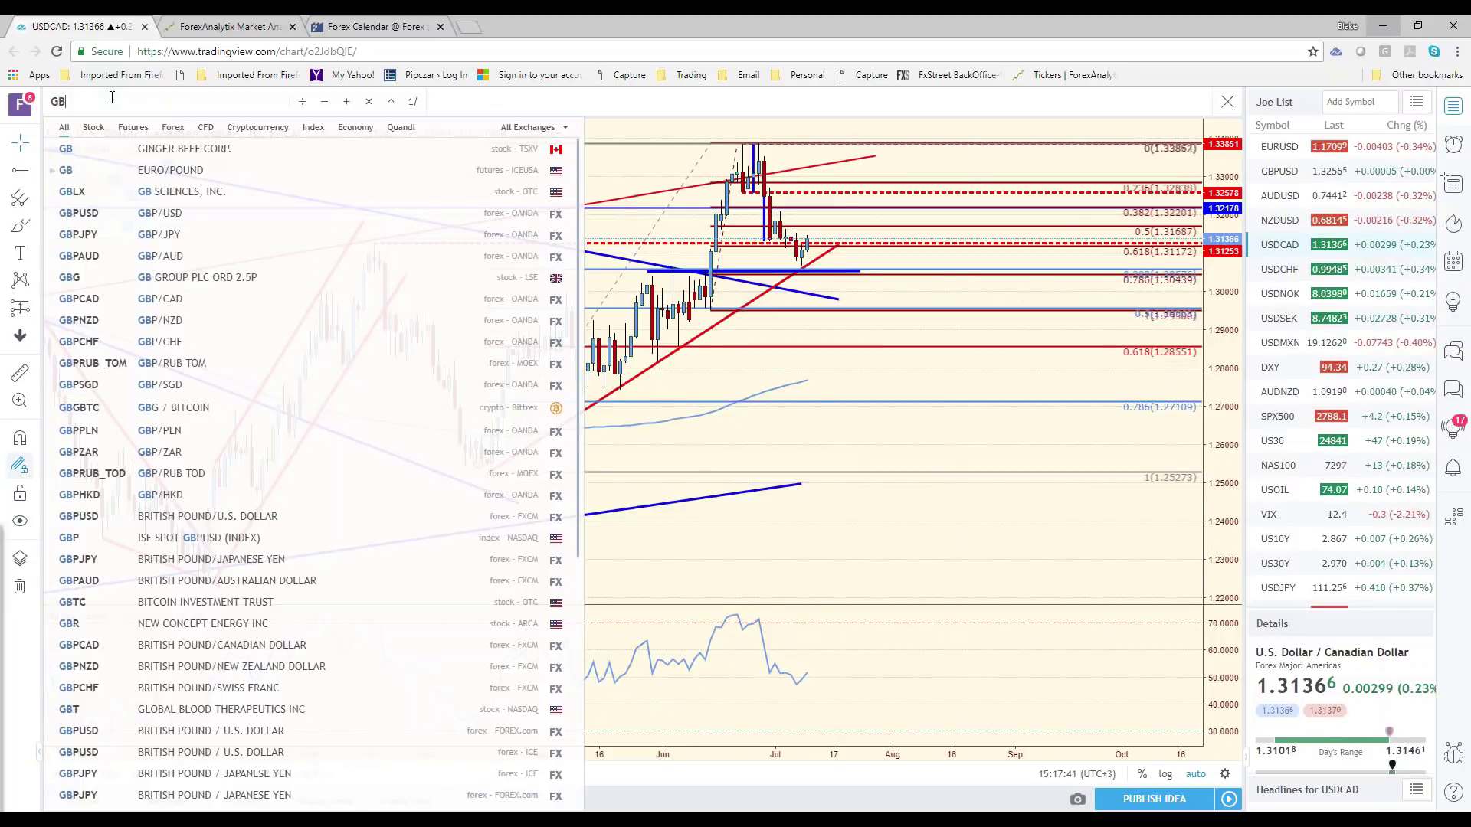
{"action": "left_click", "coordinate": [79, 299]}
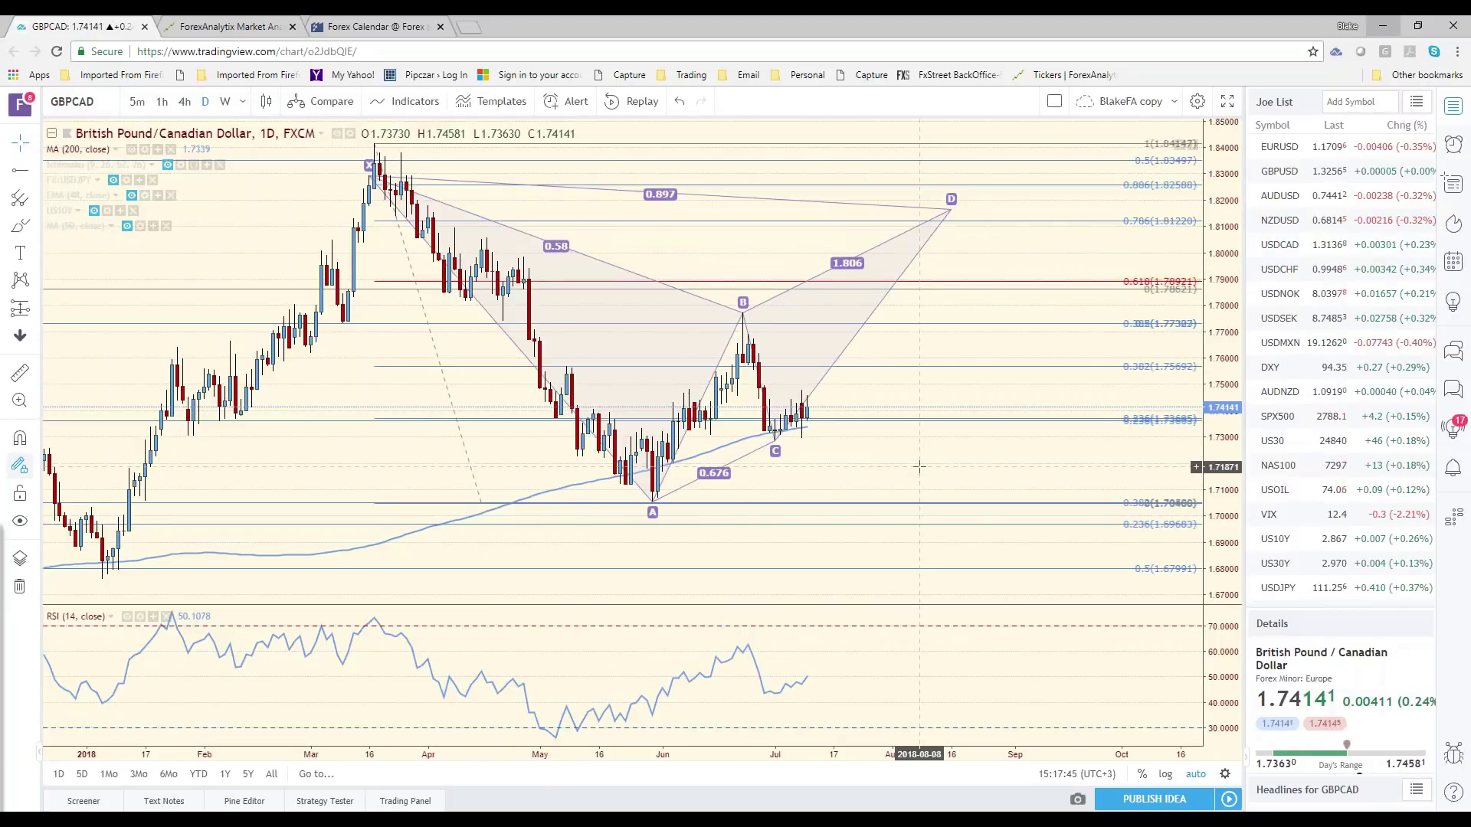
{"action": "scroll", "coordinate": [920, 466], "scroll_direction": "down", "scroll_amount": 3}
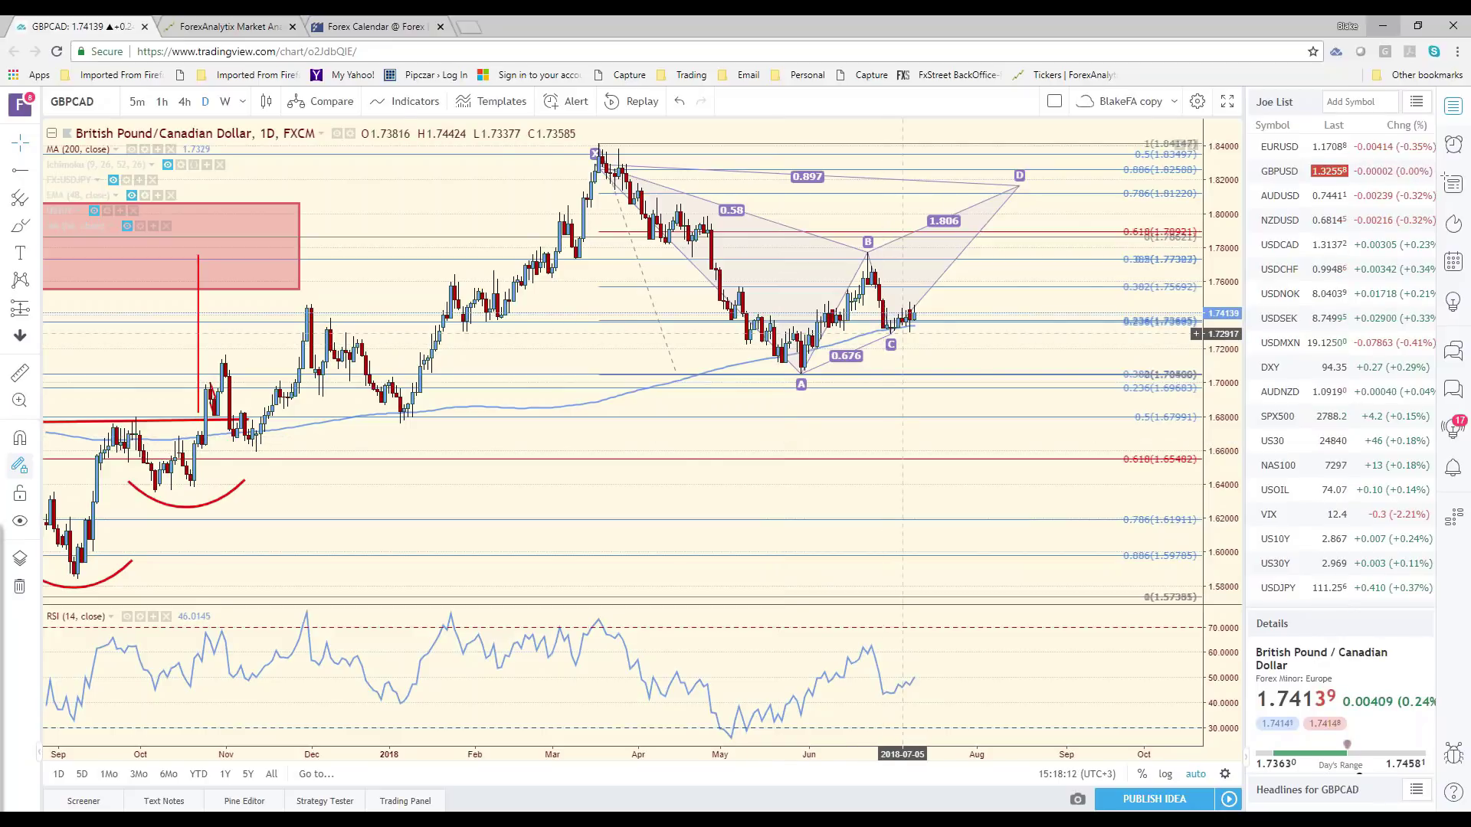
- Open AUDUSD from the watchlist and set it to the 1-hour interval by entering 60
{"action": "left_click", "coordinate": [1281, 196]}
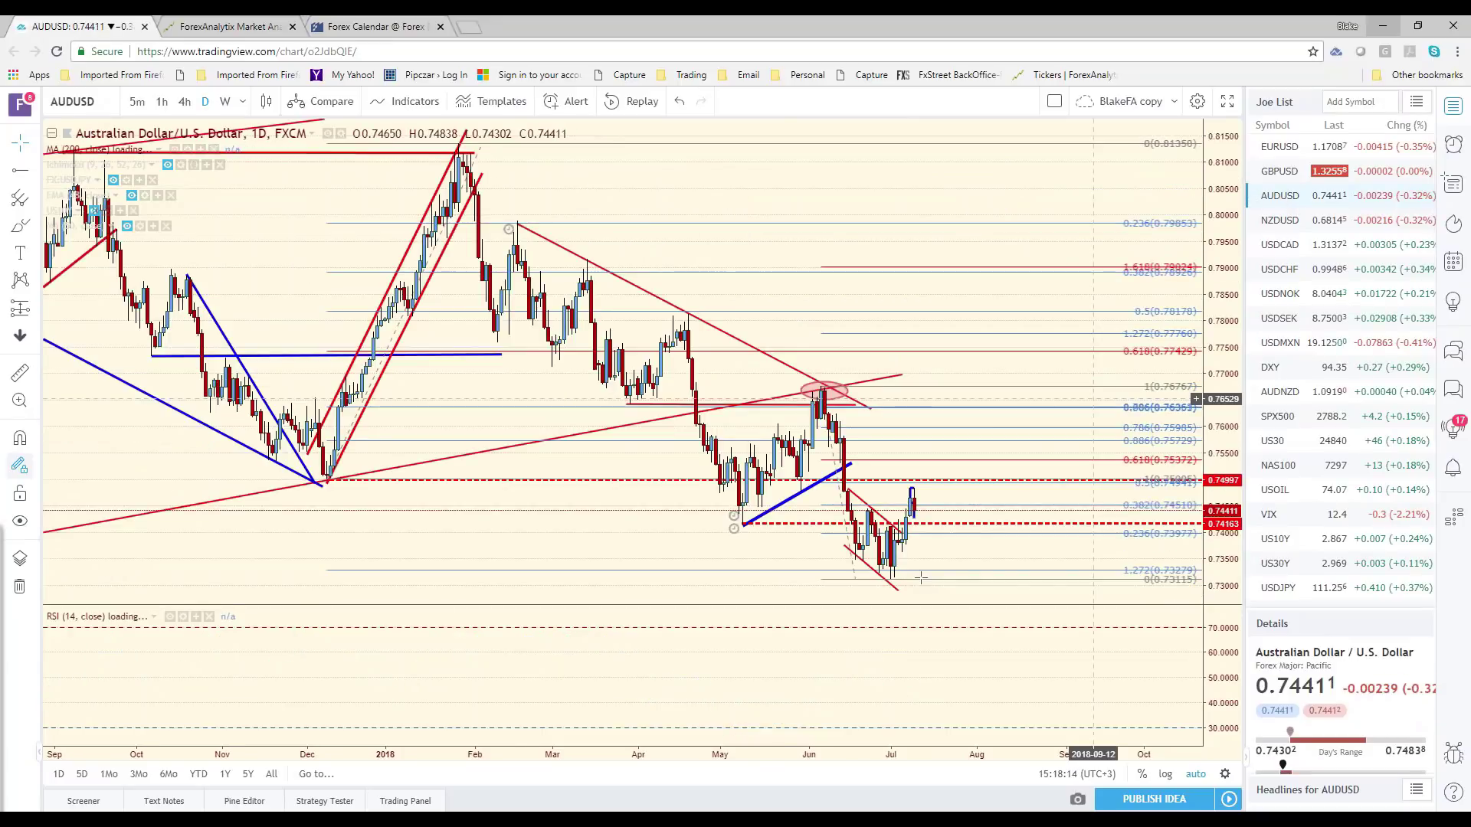
{"action": "left_click", "coordinate": [184, 102]}
{"action": "scroll", "coordinate": [983, 576], "scroll_direction": "up", "scroll_amount": 3}
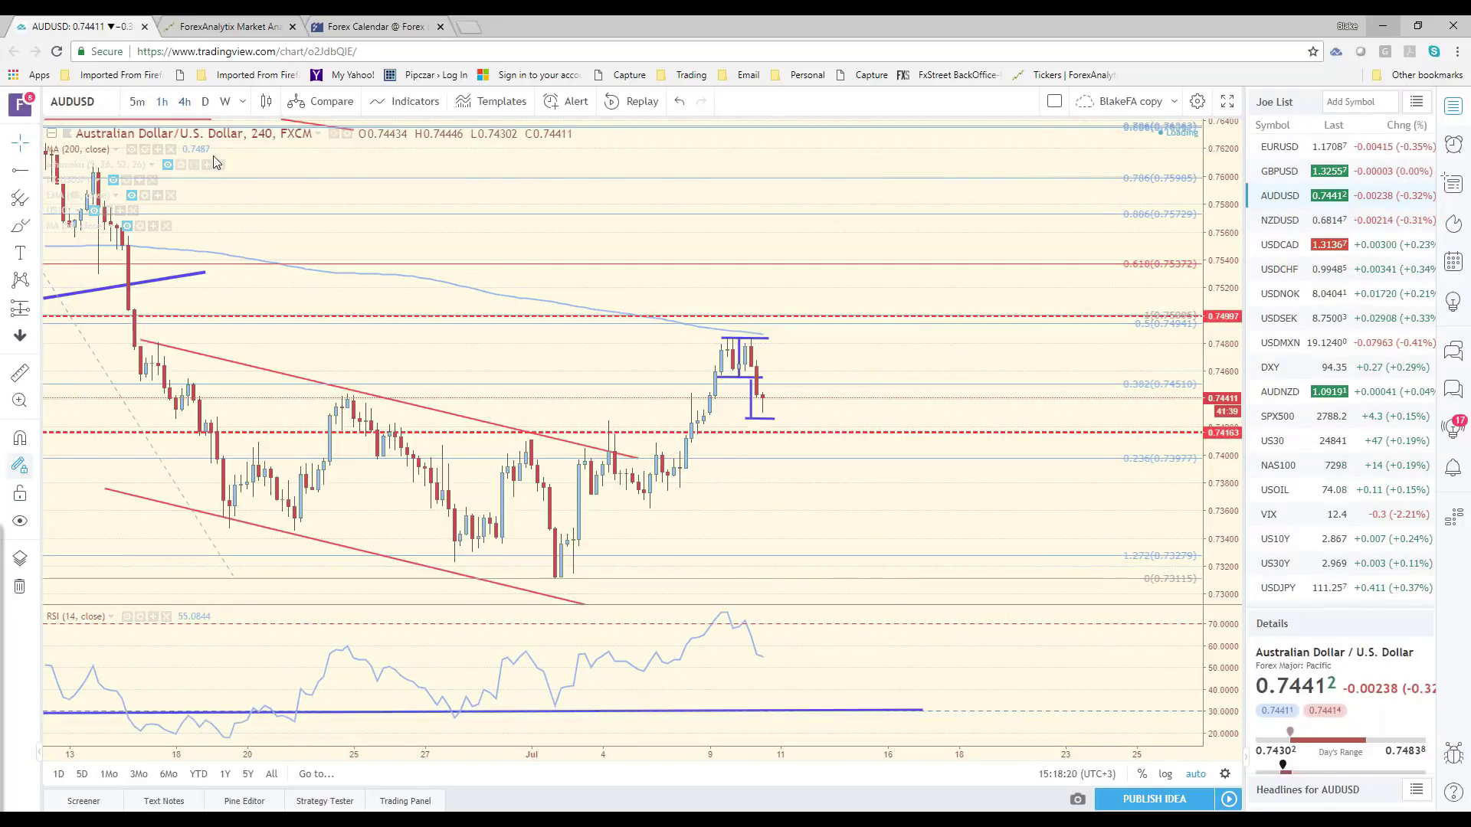
{"action": "key", "text": "6"}
{"action": "key", "text": "0"}
{"action": "key", "text": "Return"}
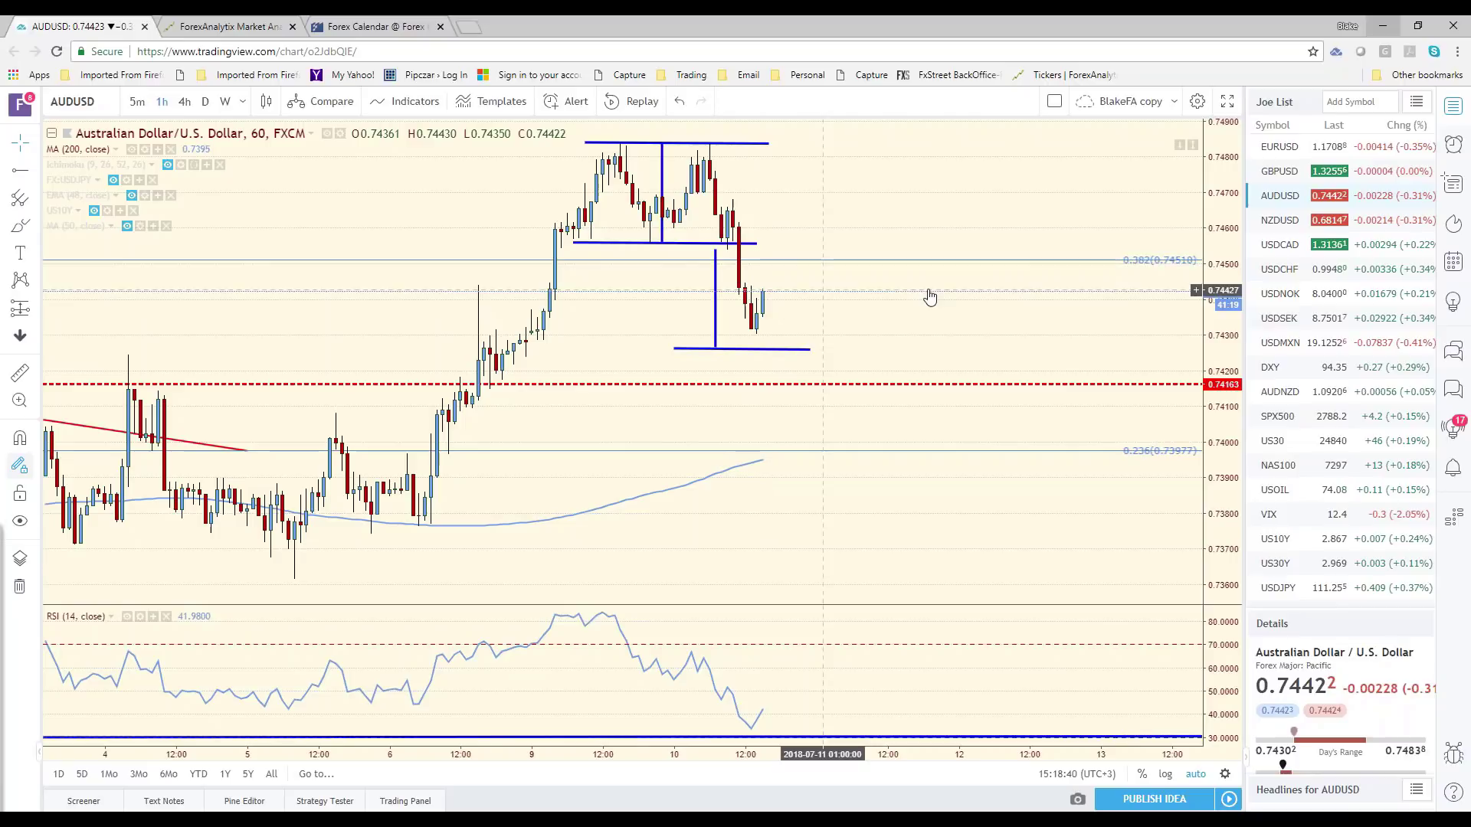
- Open NZDUSD and drag both ends of the red neckline to refine its placement
{"action": "left_click", "coordinate": [1295, 222]}
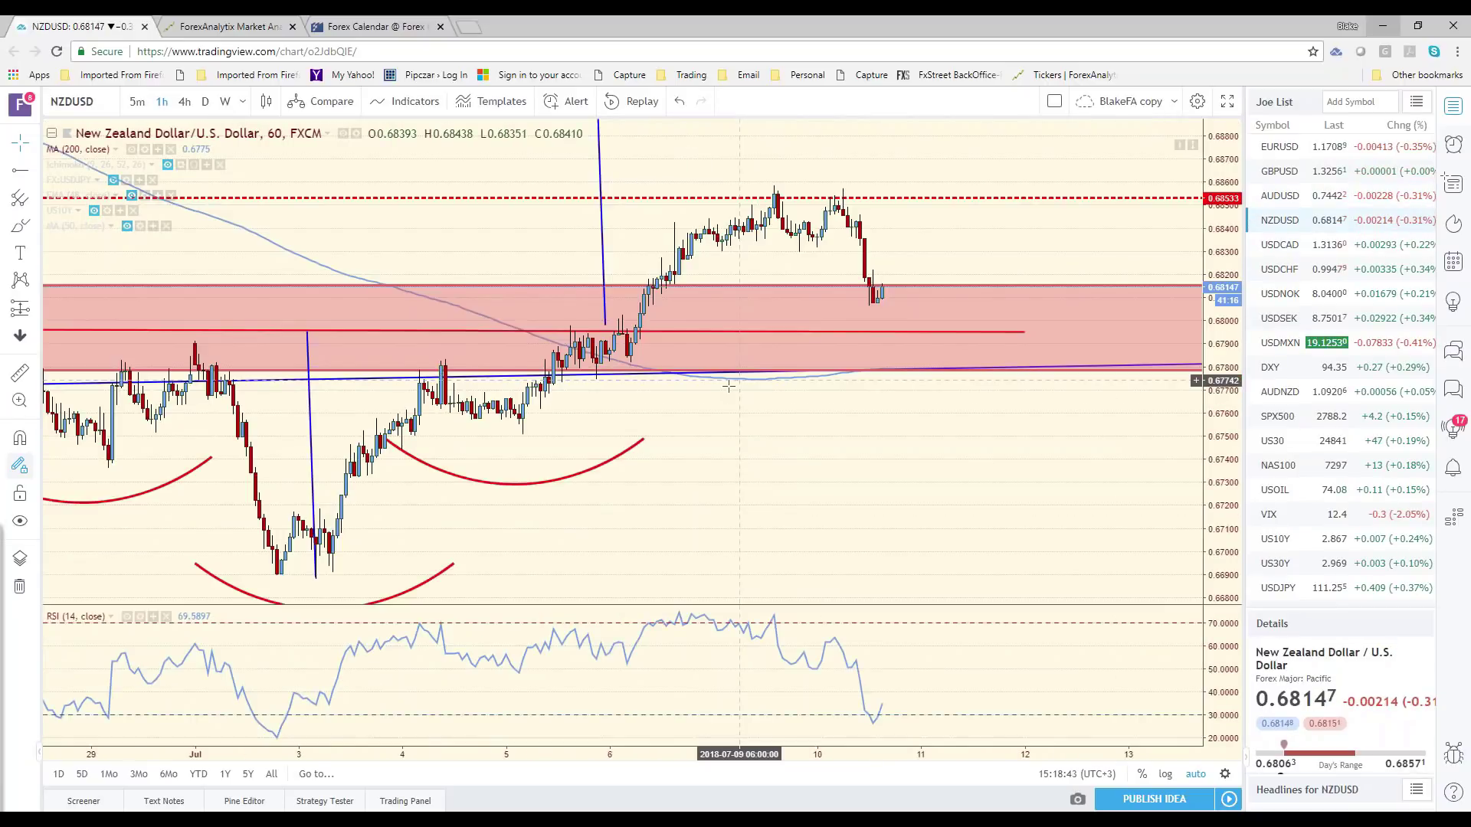
{"action": "scroll", "coordinate": [981, 414], "scroll_direction": "down", "scroll_amount": 2}
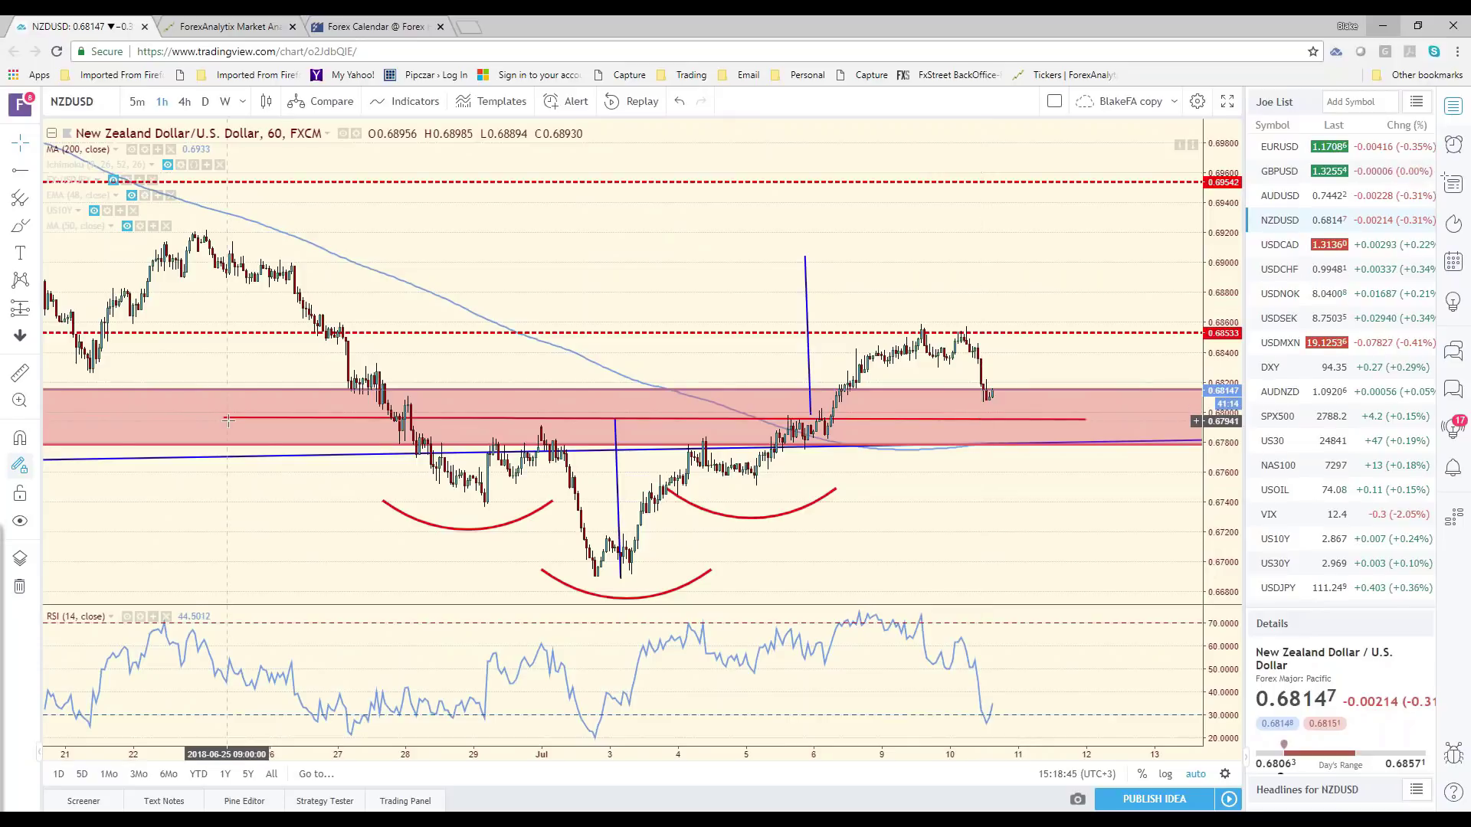
{"action": "left_click_drag", "start_coordinate": [227, 420], "coordinate": [235, 427]}
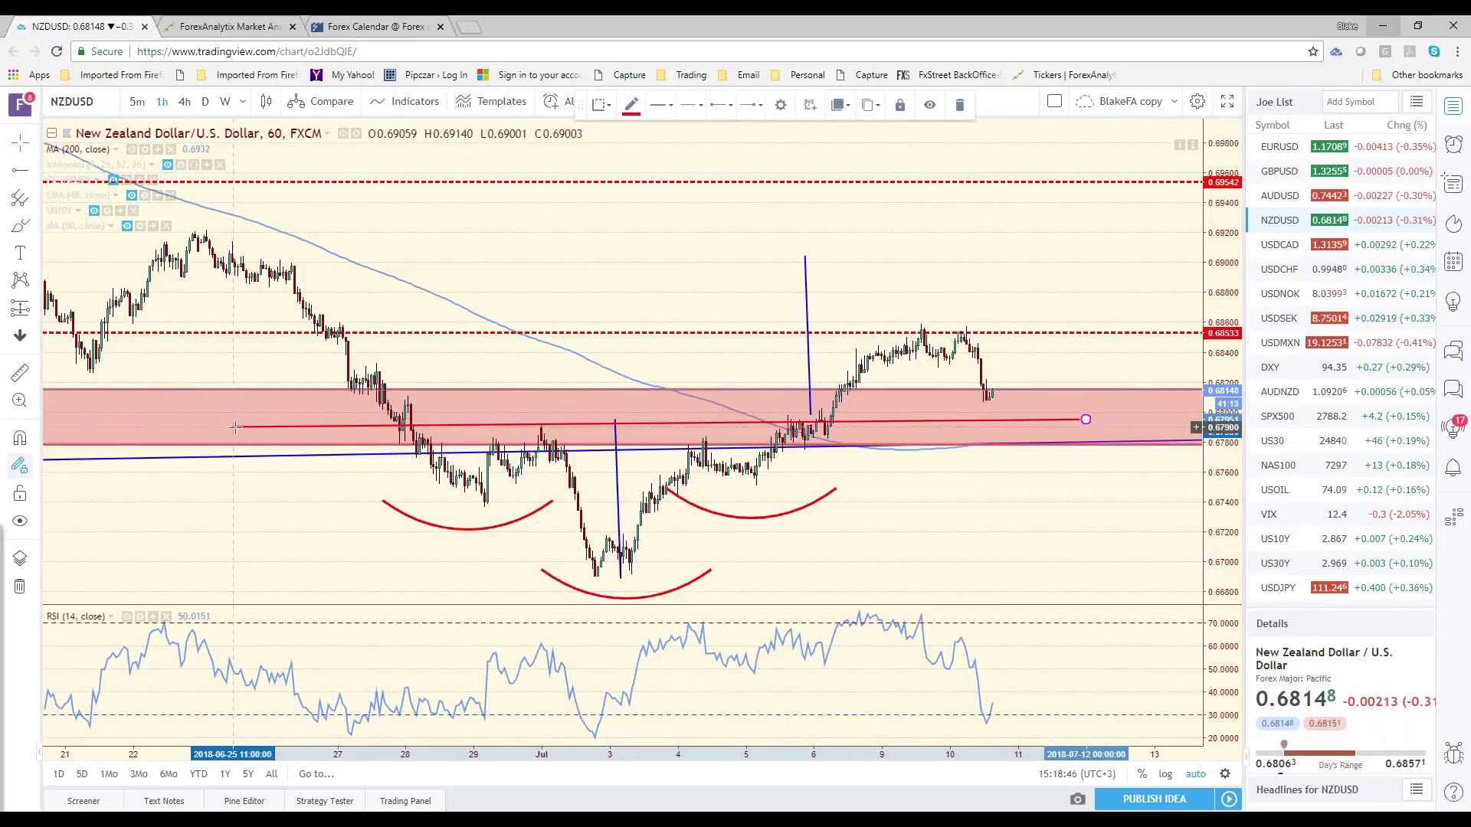
{"action": "left_click_drag", "start_coordinate": [1085, 419], "coordinate": [1098, 418]}
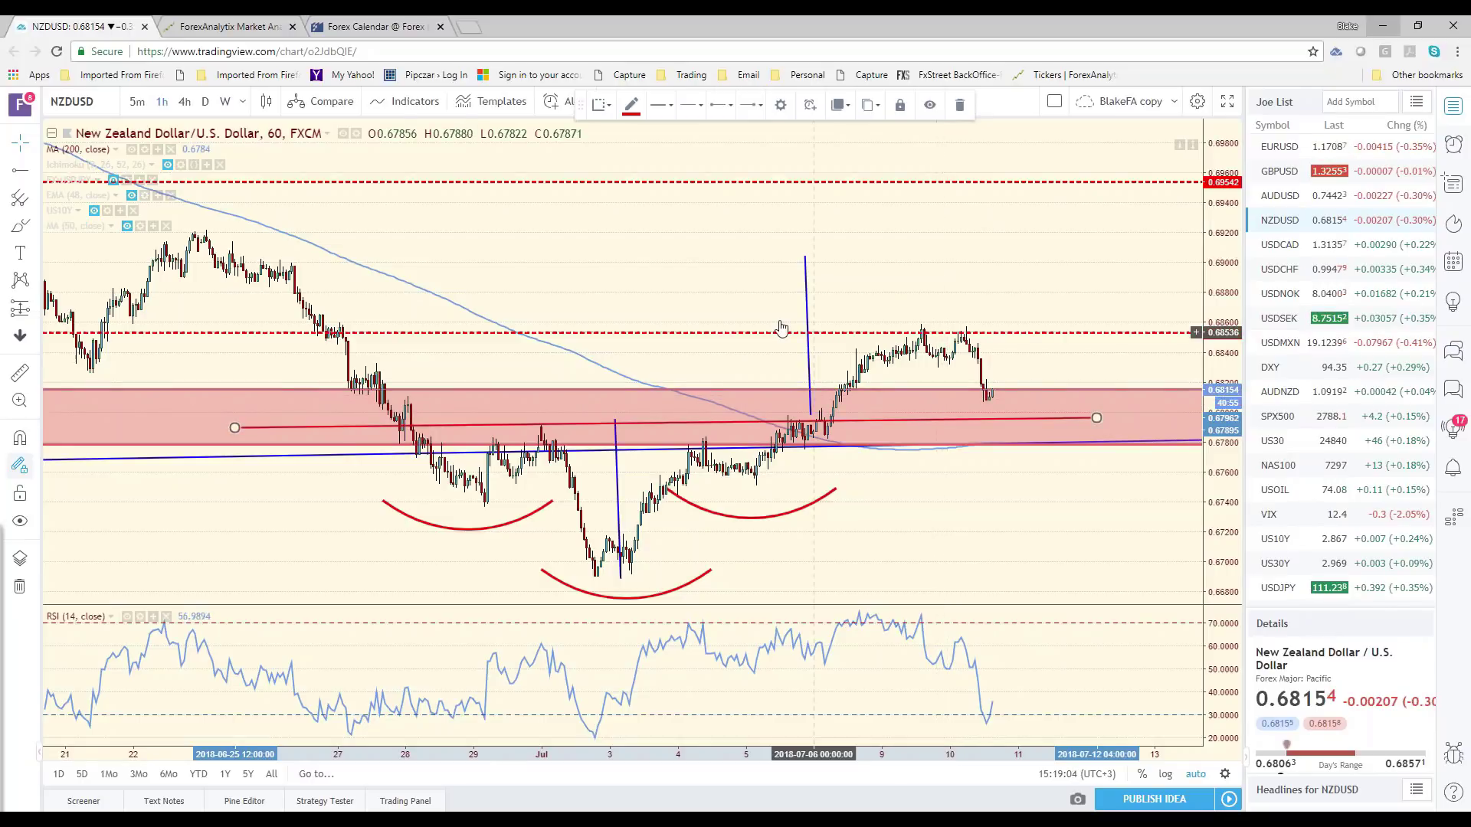
- Scroll the ForexAnalytix dashboard to XAU/USD and view its 4-hour chart enlarged before closing it
{"action": "left_click", "coordinate": [228, 26]}
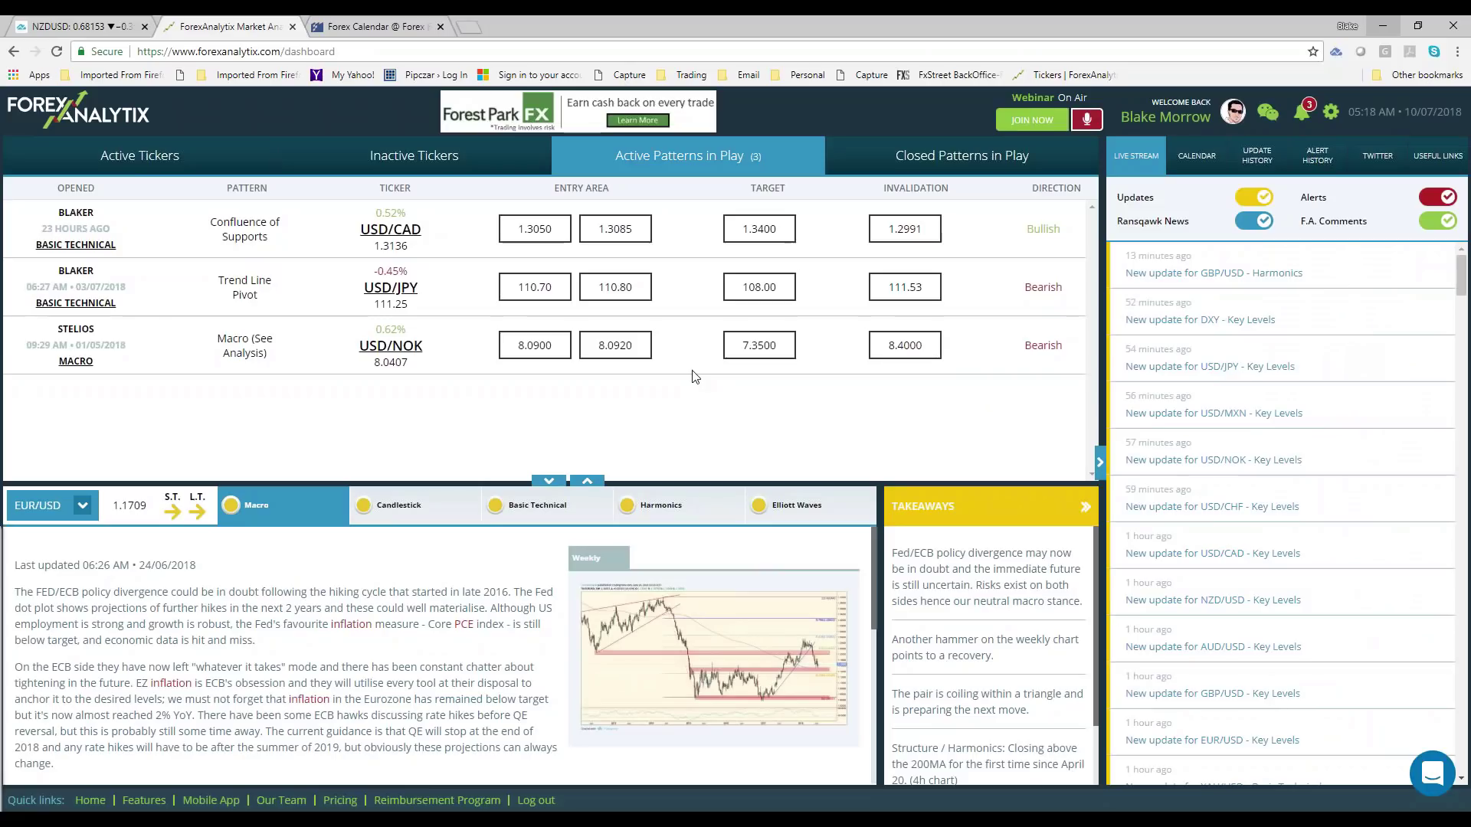
{"action": "scroll", "coordinate": [617, 354], "scroll_direction": "down", "scroll_amount": 2}
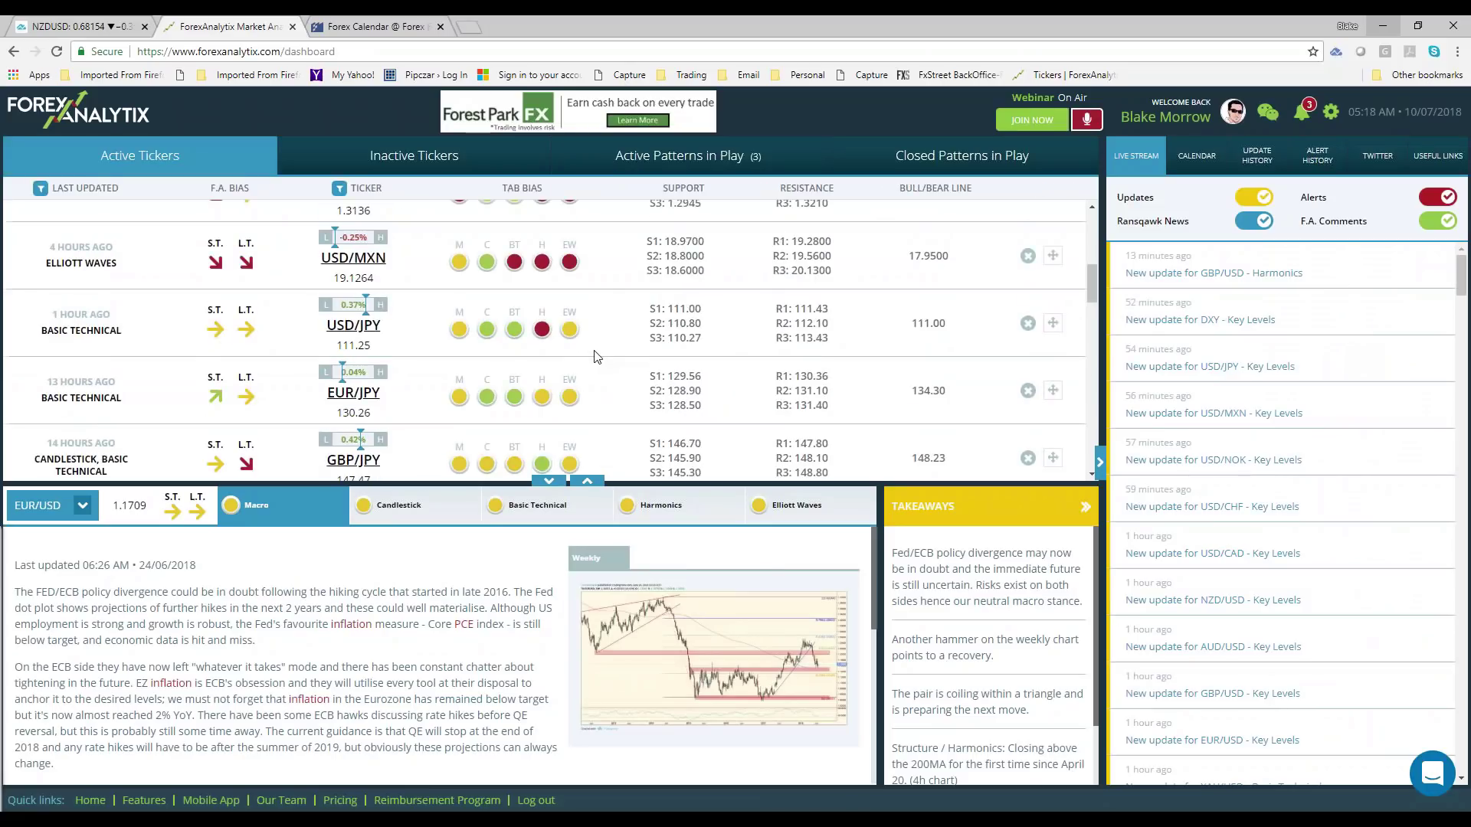
{"action": "scroll", "coordinate": [596, 361], "scroll_direction": "down", "scroll_amount": 3}
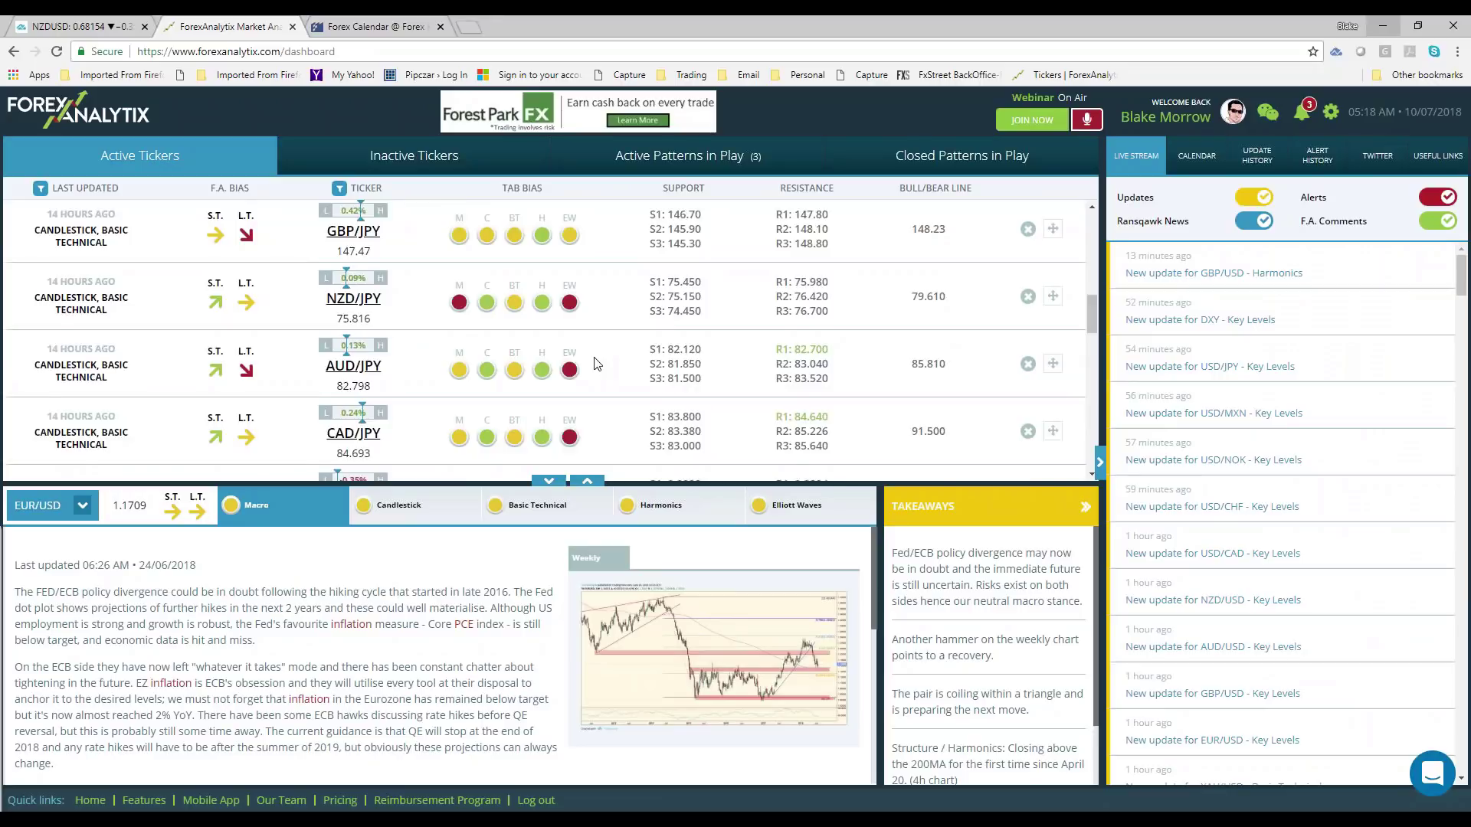
{"action": "scroll", "coordinate": [597, 363], "scroll_direction": "down", "scroll_amount": 5}
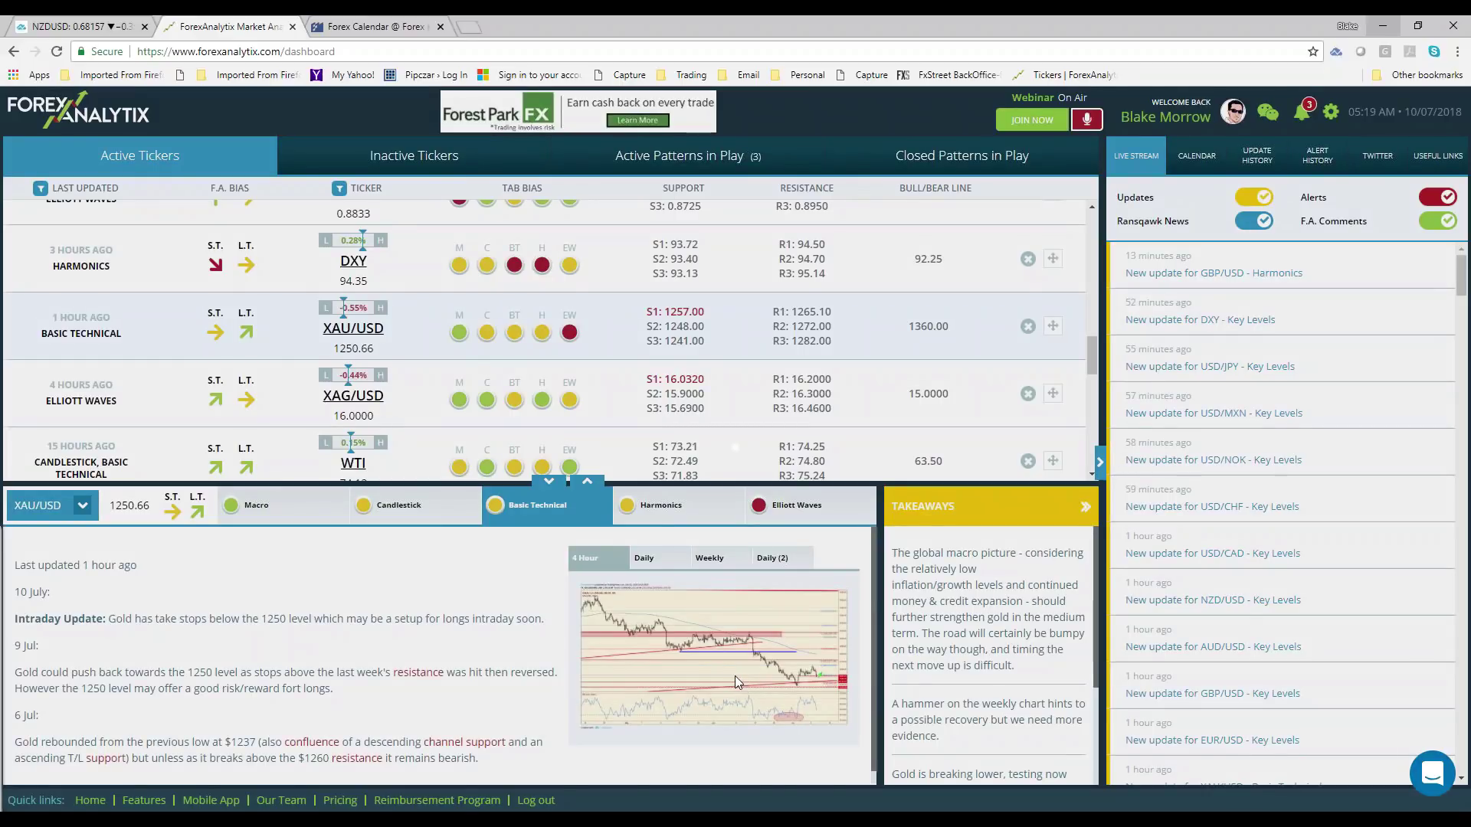
{"action": "left_click", "coordinate": [735, 675]}
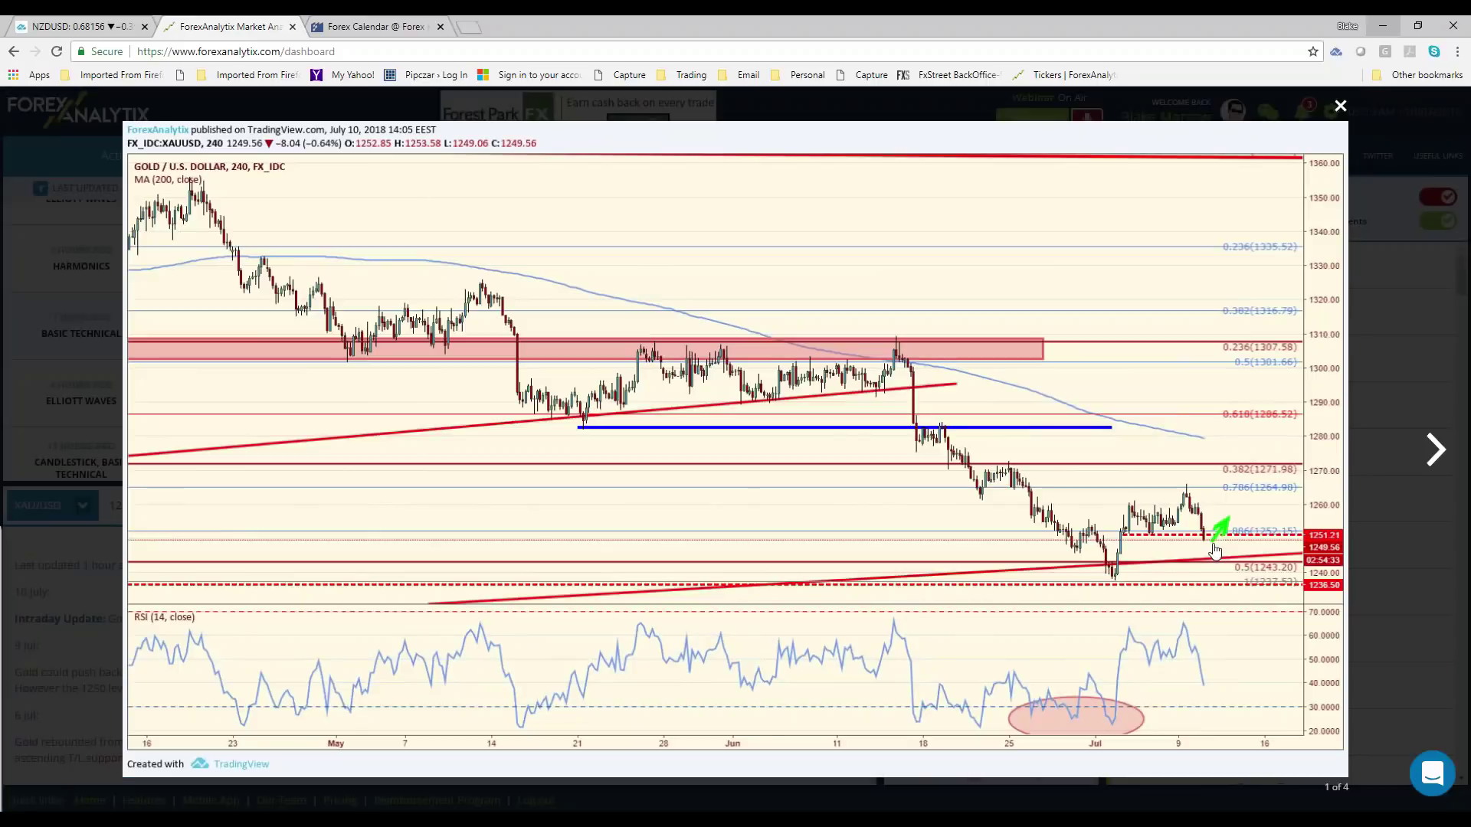
{"action": "left_click", "coordinate": [1341, 106]}
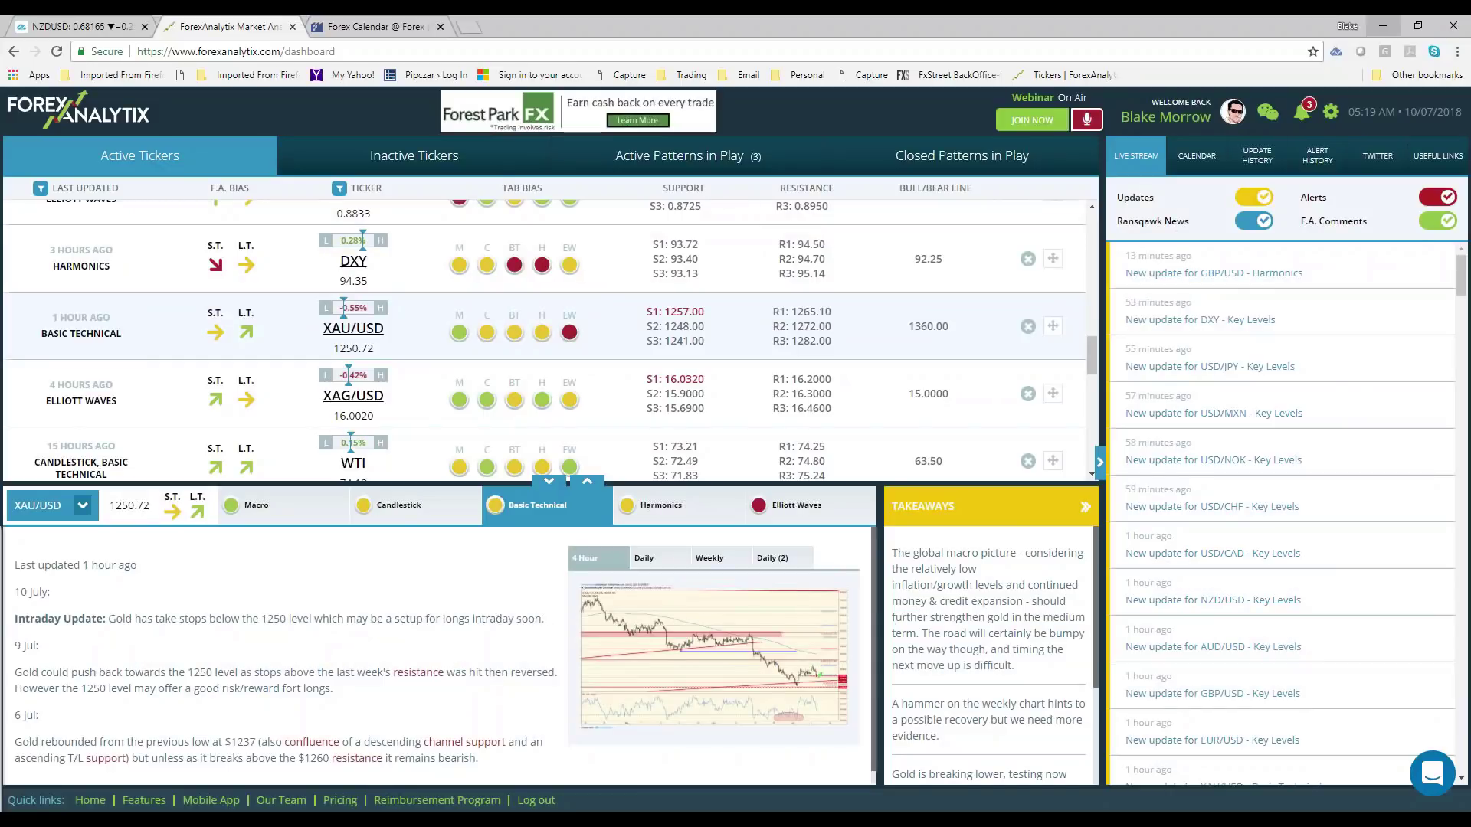
- Back in TradingView, open XAUUSD from the watchlist and inspect the dashed red line near 1251
{"action": "left_click", "coordinate": [74, 28]}
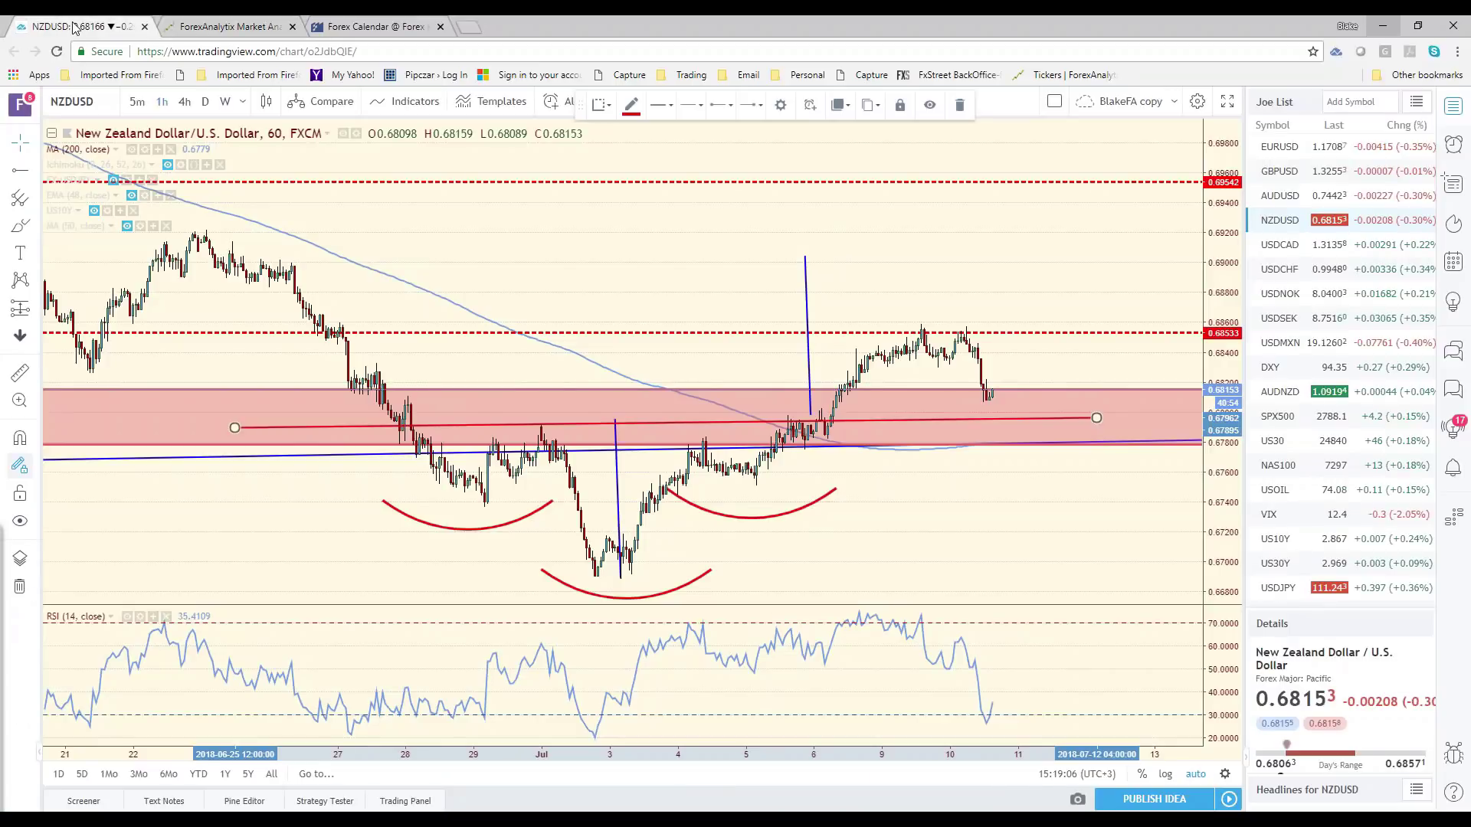
{"action": "scroll", "coordinate": [1339, 538], "scroll_direction": "down", "scroll_amount": 3}
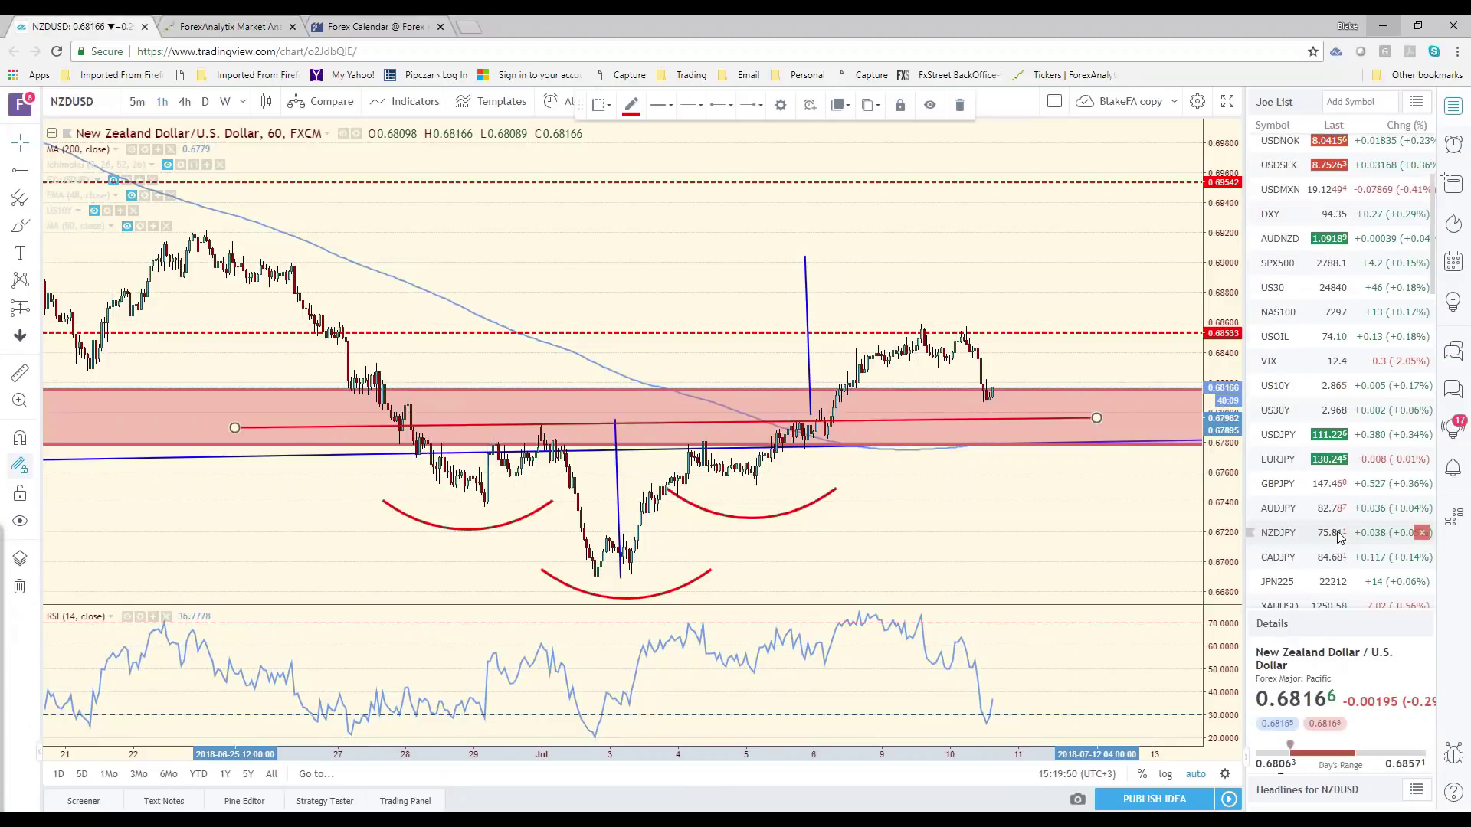
{"action": "scroll", "coordinate": [1325, 541], "scroll_direction": "down", "scroll_amount": 2}
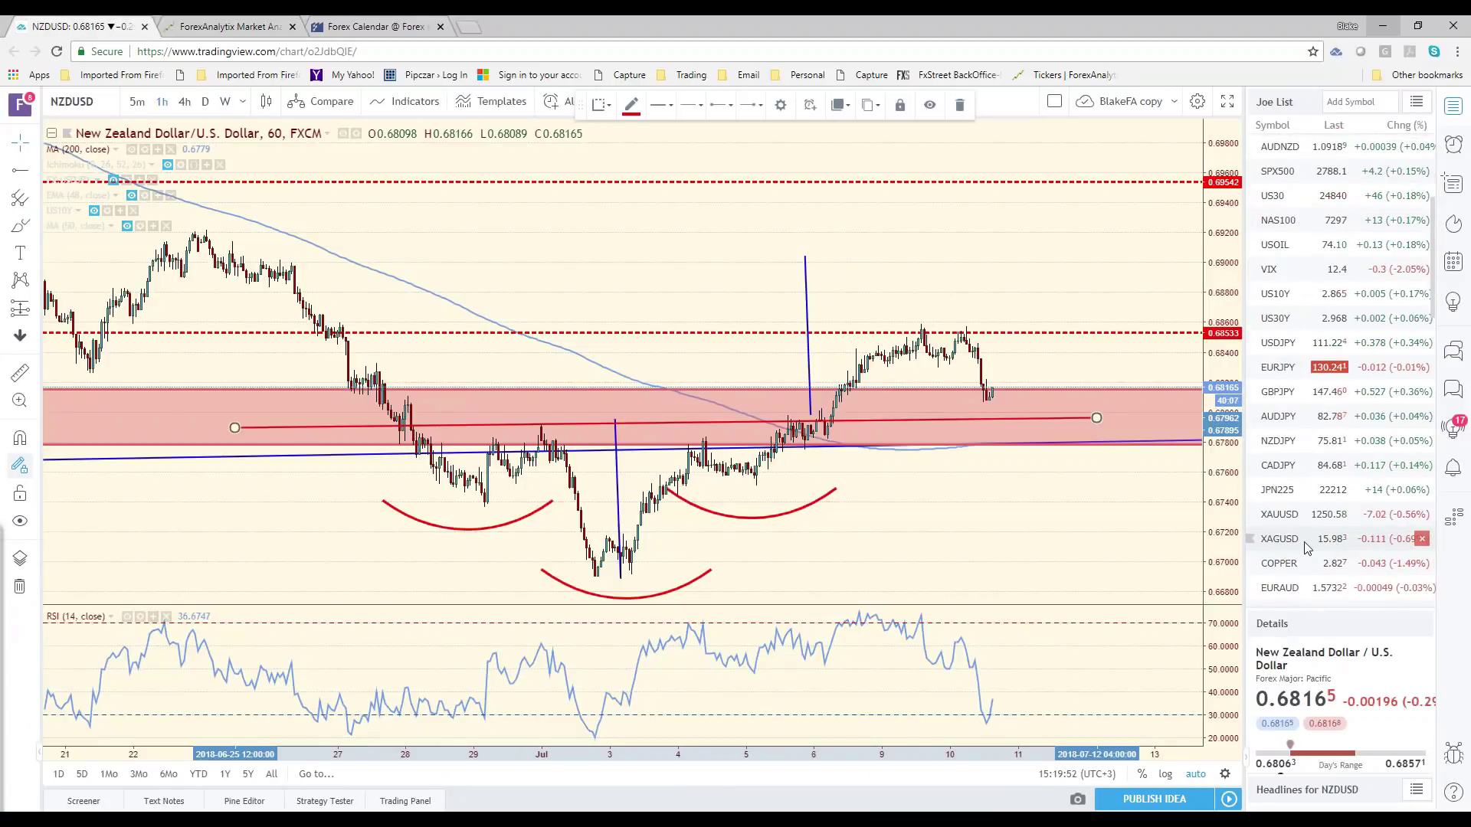
{"action": "left_click", "coordinate": [1285, 539]}
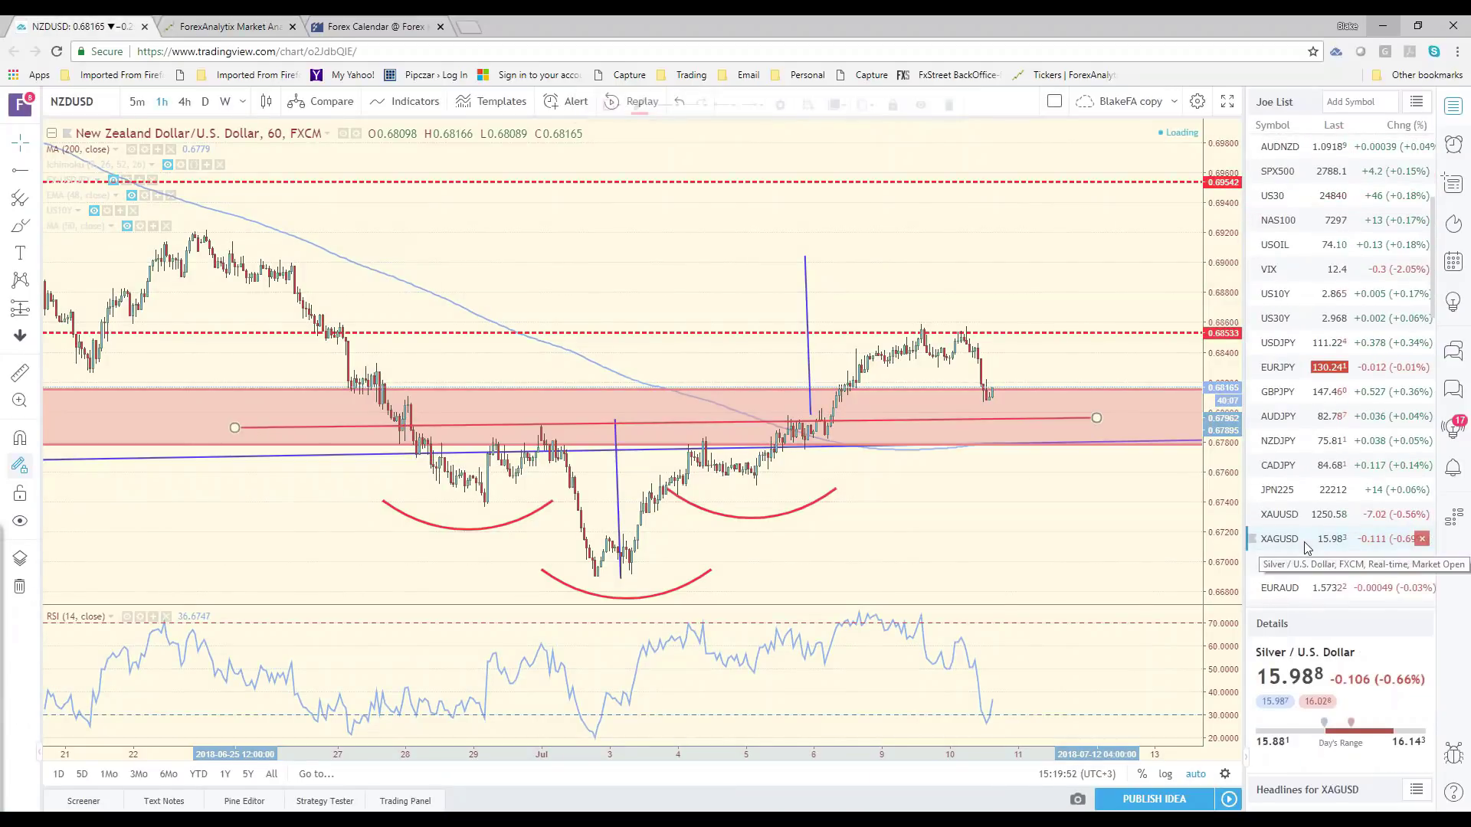
{"action": "left_click", "coordinate": [1279, 514]}
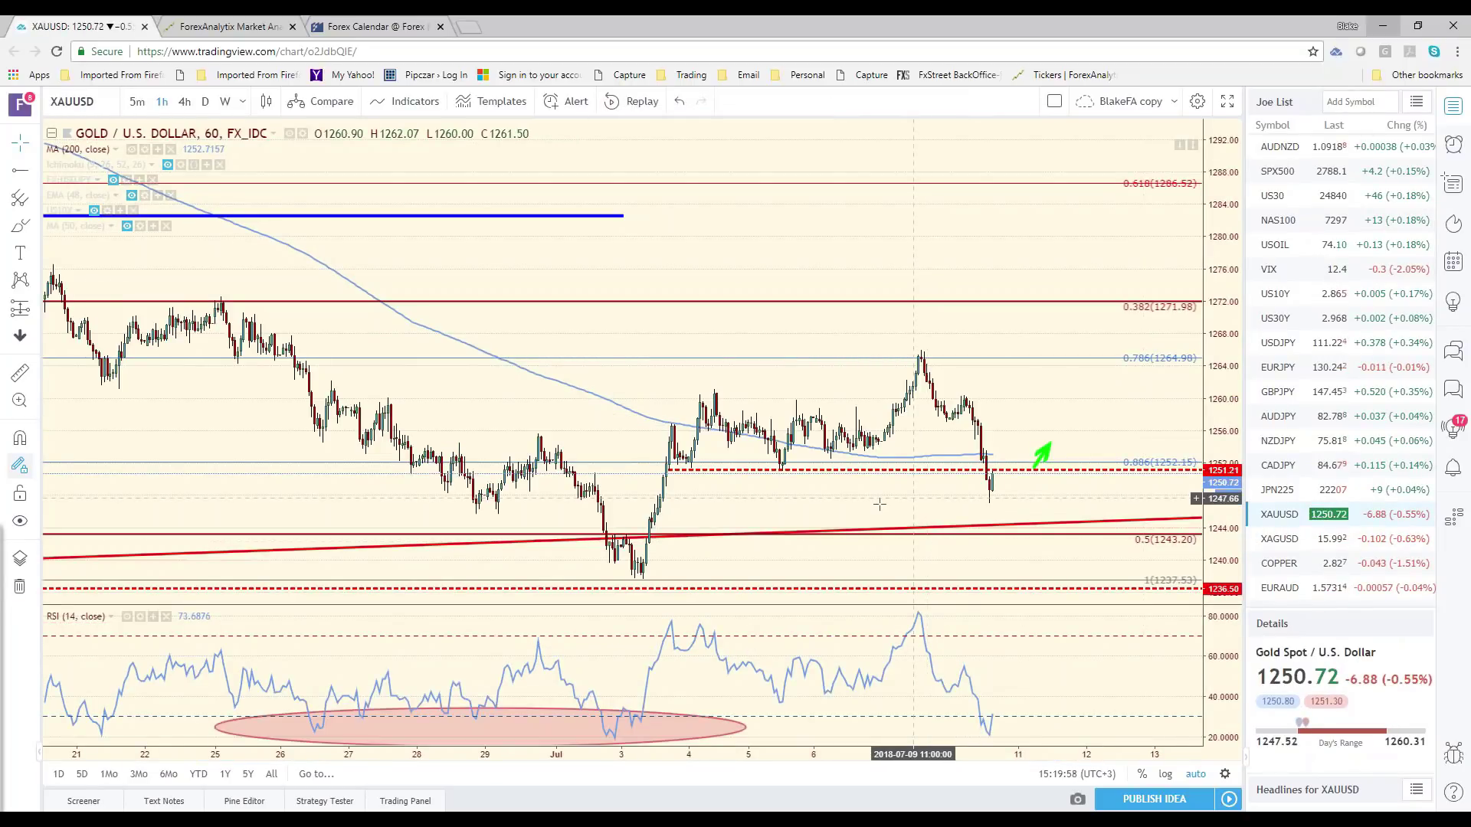
{"action": "left_click", "coordinate": [817, 470]}
{"action": "left_click", "coordinate": [876, 507]}
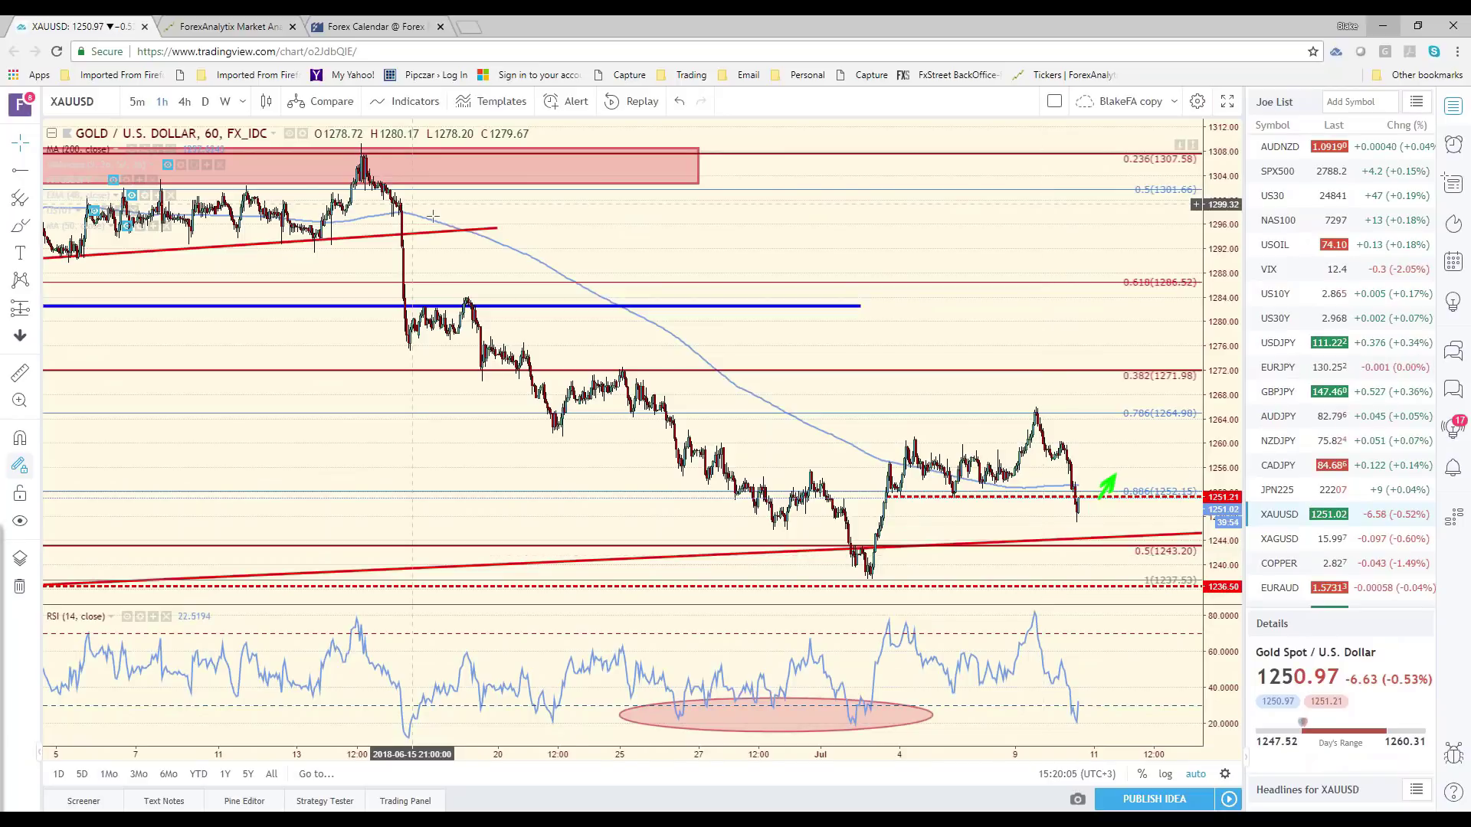
- Set gold to daily candles and zoom to show roughly early 2016 through 2018
{"action": "left_click", "coordinate": [205, 104]}
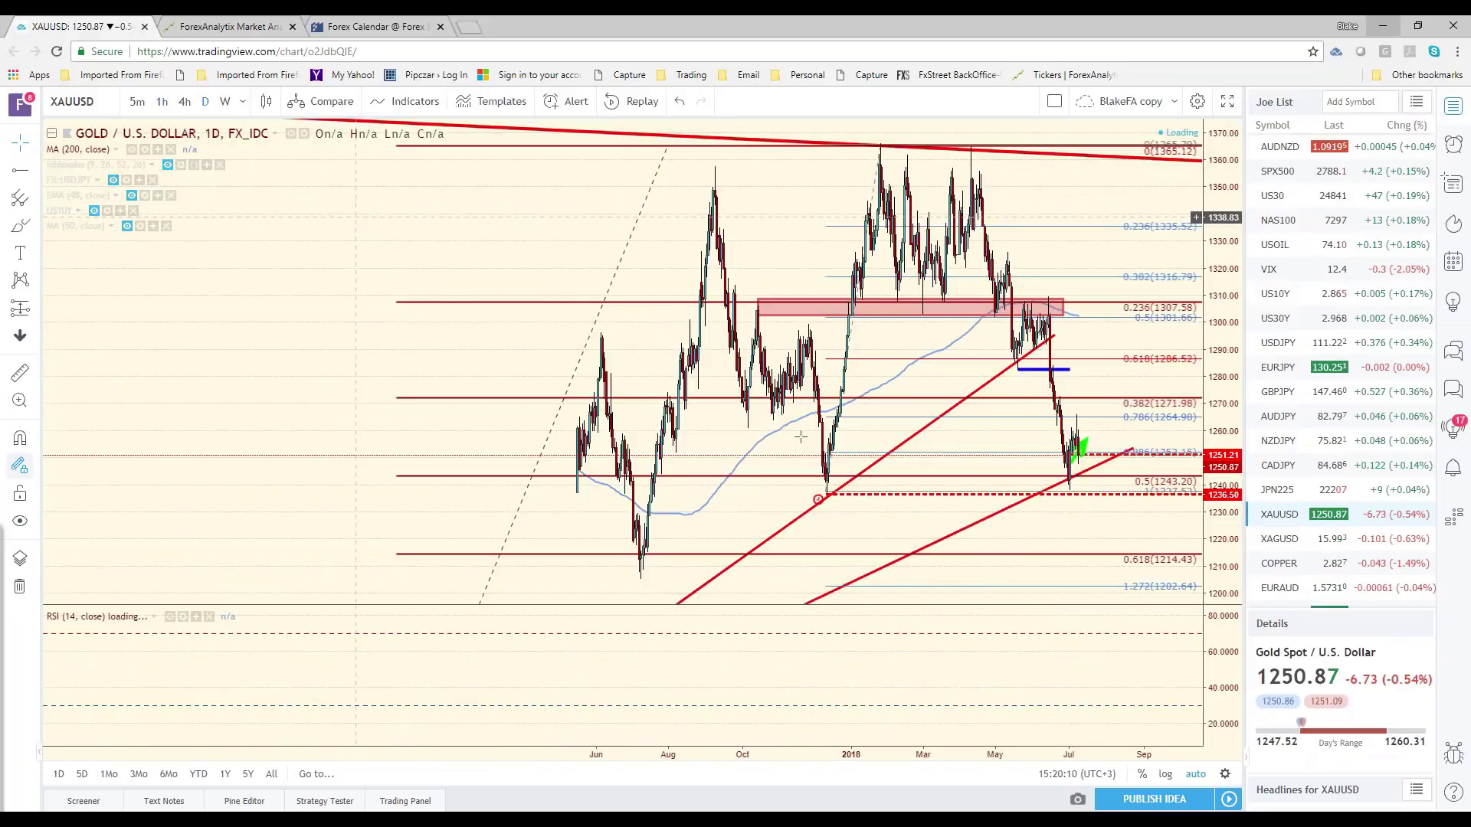
{"action": "scroll", "coordinate": [948, 559], "scroll_direction": "down", "scroll_amount": 4}
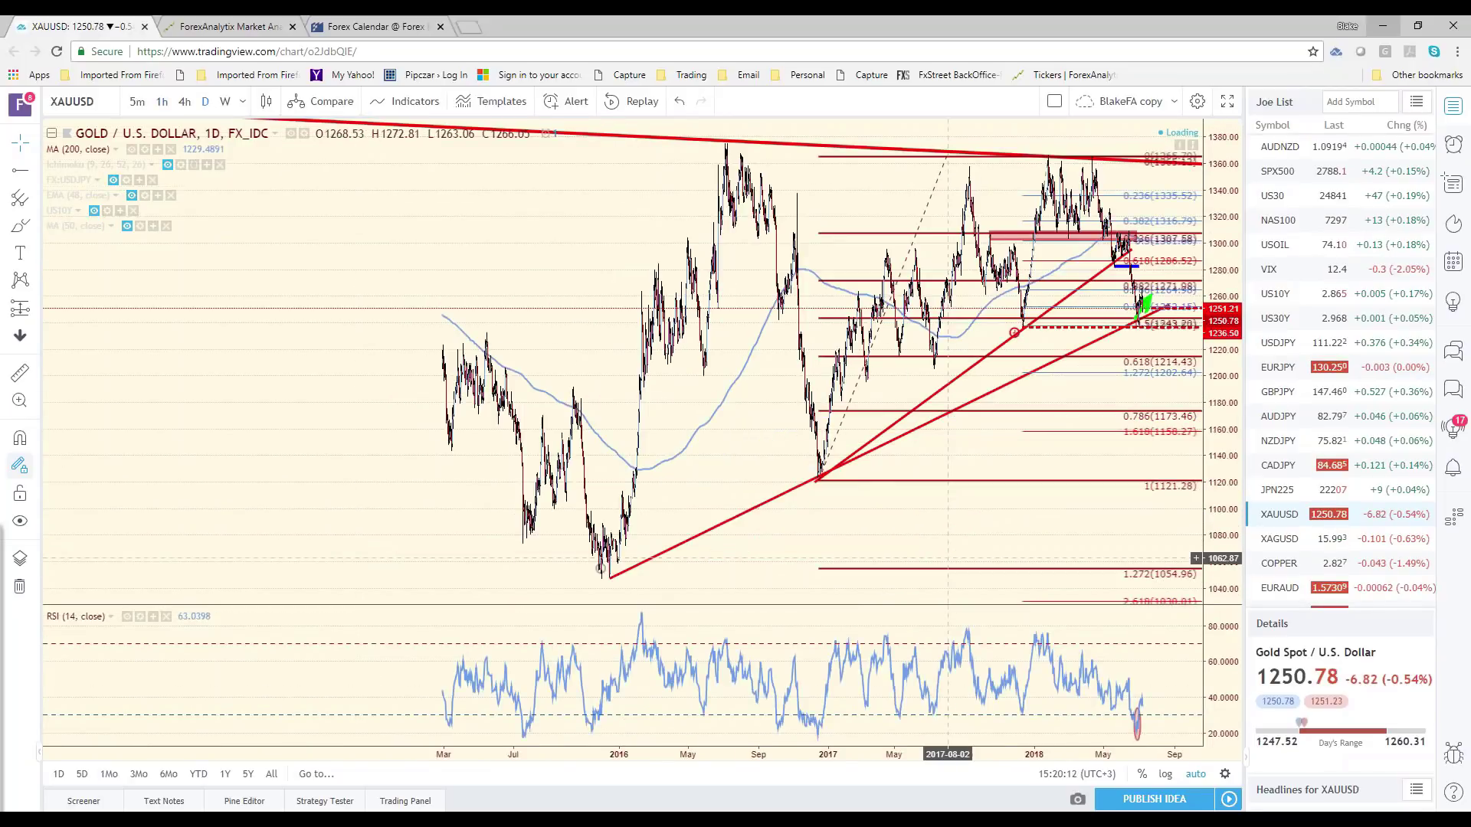
{"action": "scroll", "coordinate": [948, 559], "scroll_direction": "down", "scroll_amount": 3}
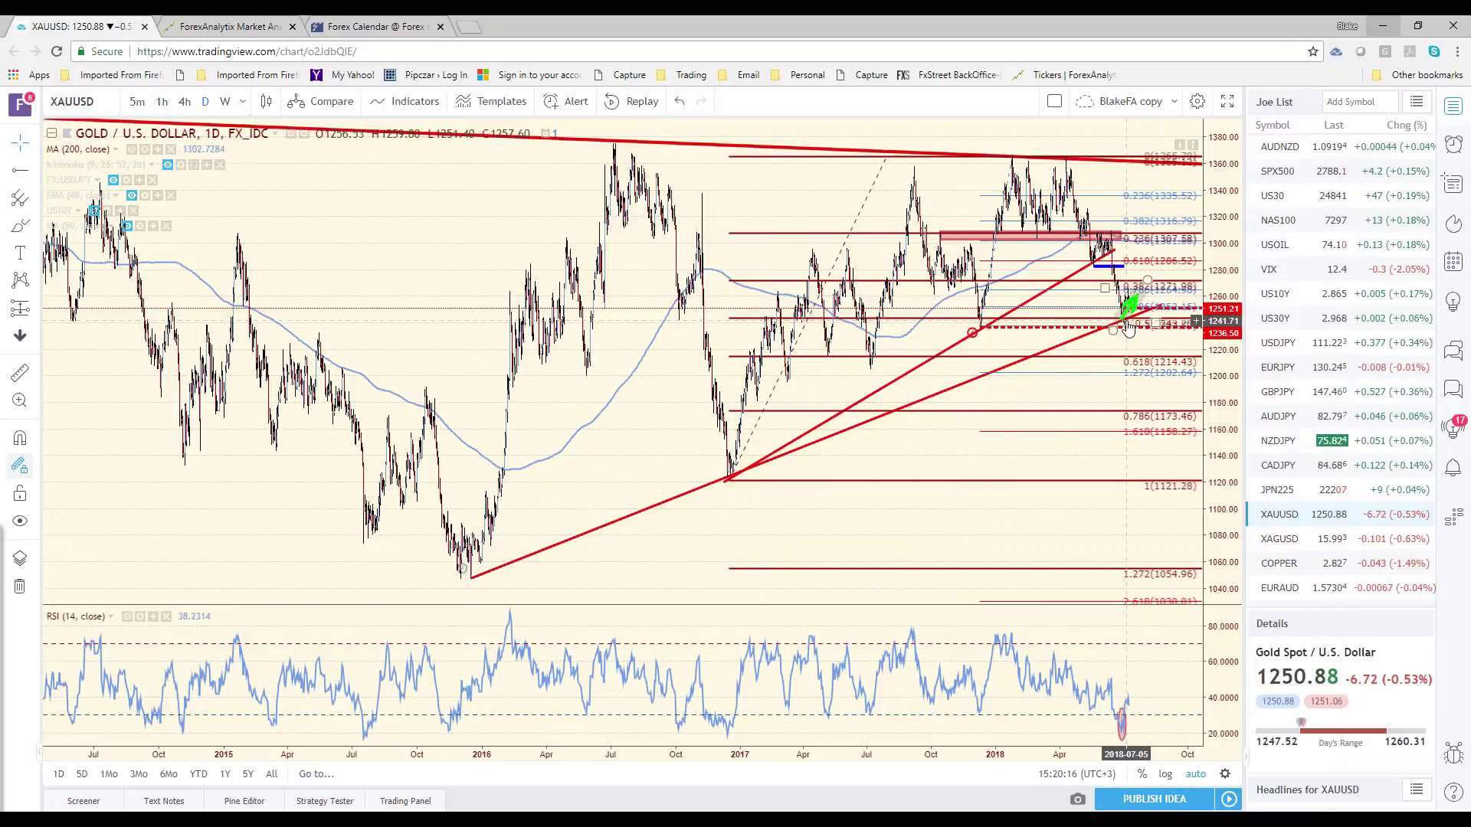
{"action": "scroll", "coordinate": [1127, 328], "scroll_direction": "up", "scroll_amount": 4}
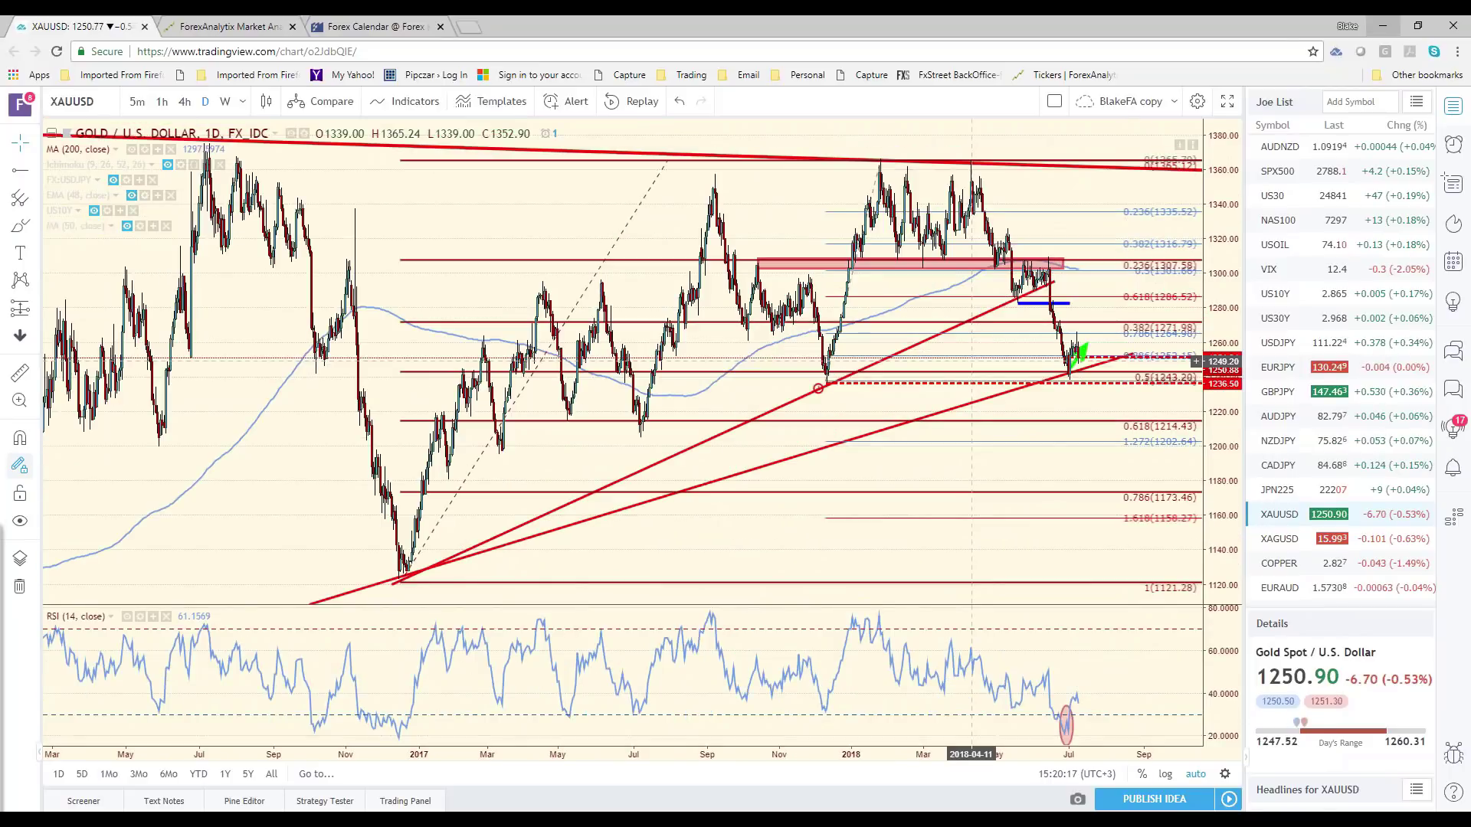
{"action": "scroll", "coordinate": [972, 361], "scroll_direction": "up", "scroll_amount": 3}
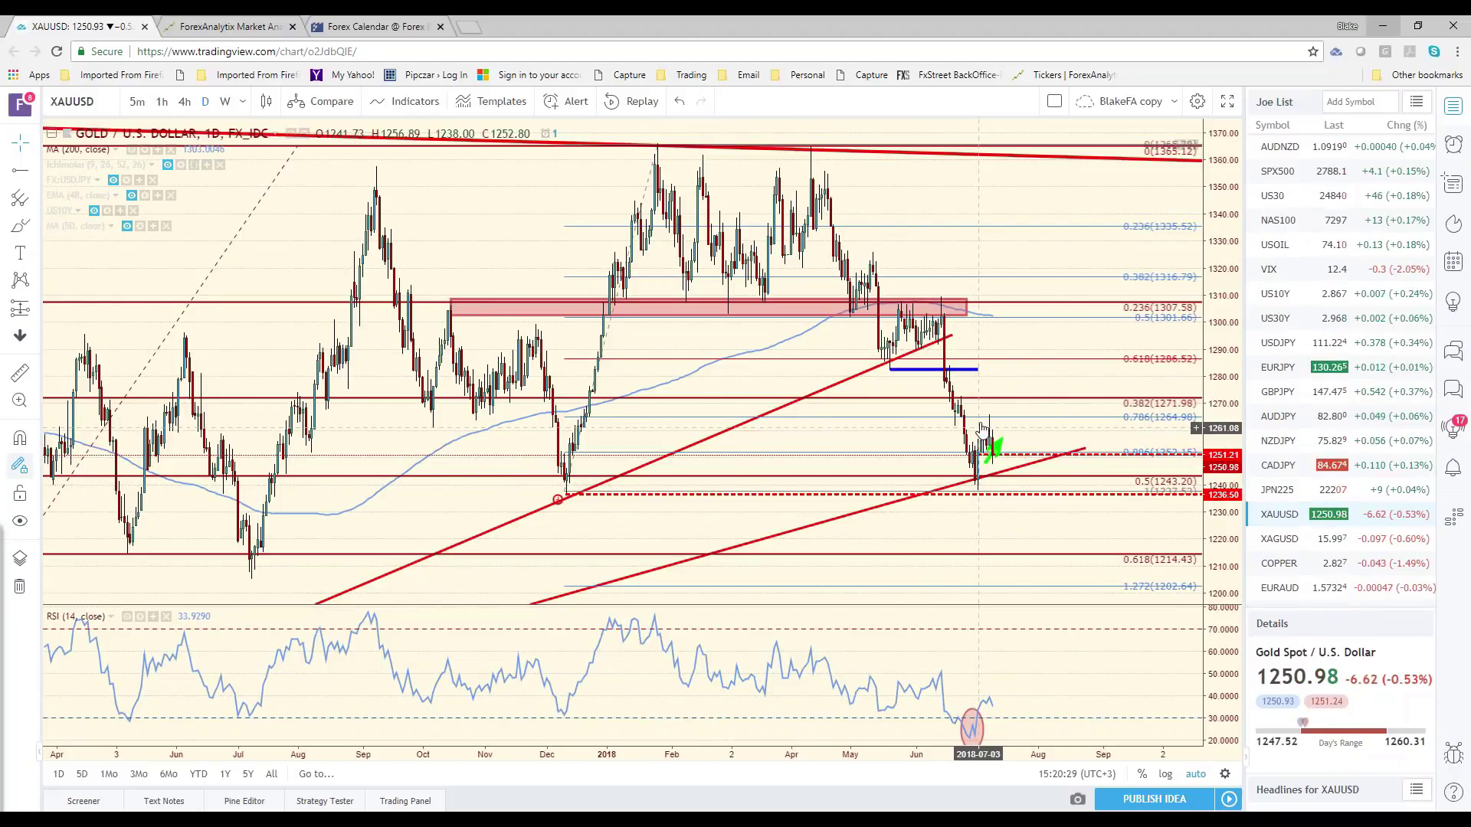
{"action": "scroll", "coordinate": [982, 429], "scroll_direction": "down", "scroll_amount": 3}
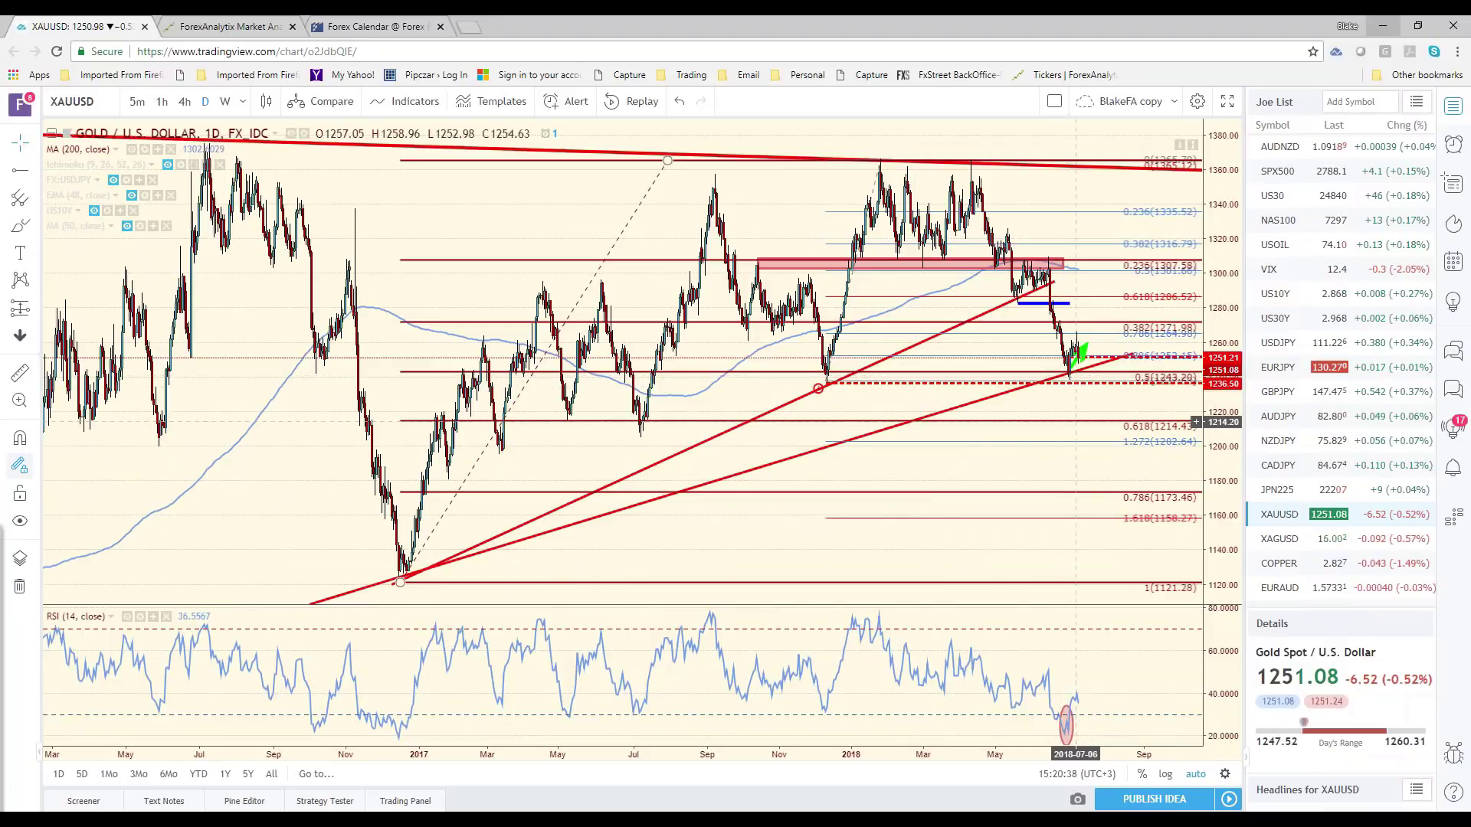
- Sketch blue brush marks on daily gold: a curve below support, a check and an X near 1300
{"action": "left_click_drag", "start_coordinate": [1055, 454], "coordinate": [1025, 460]}
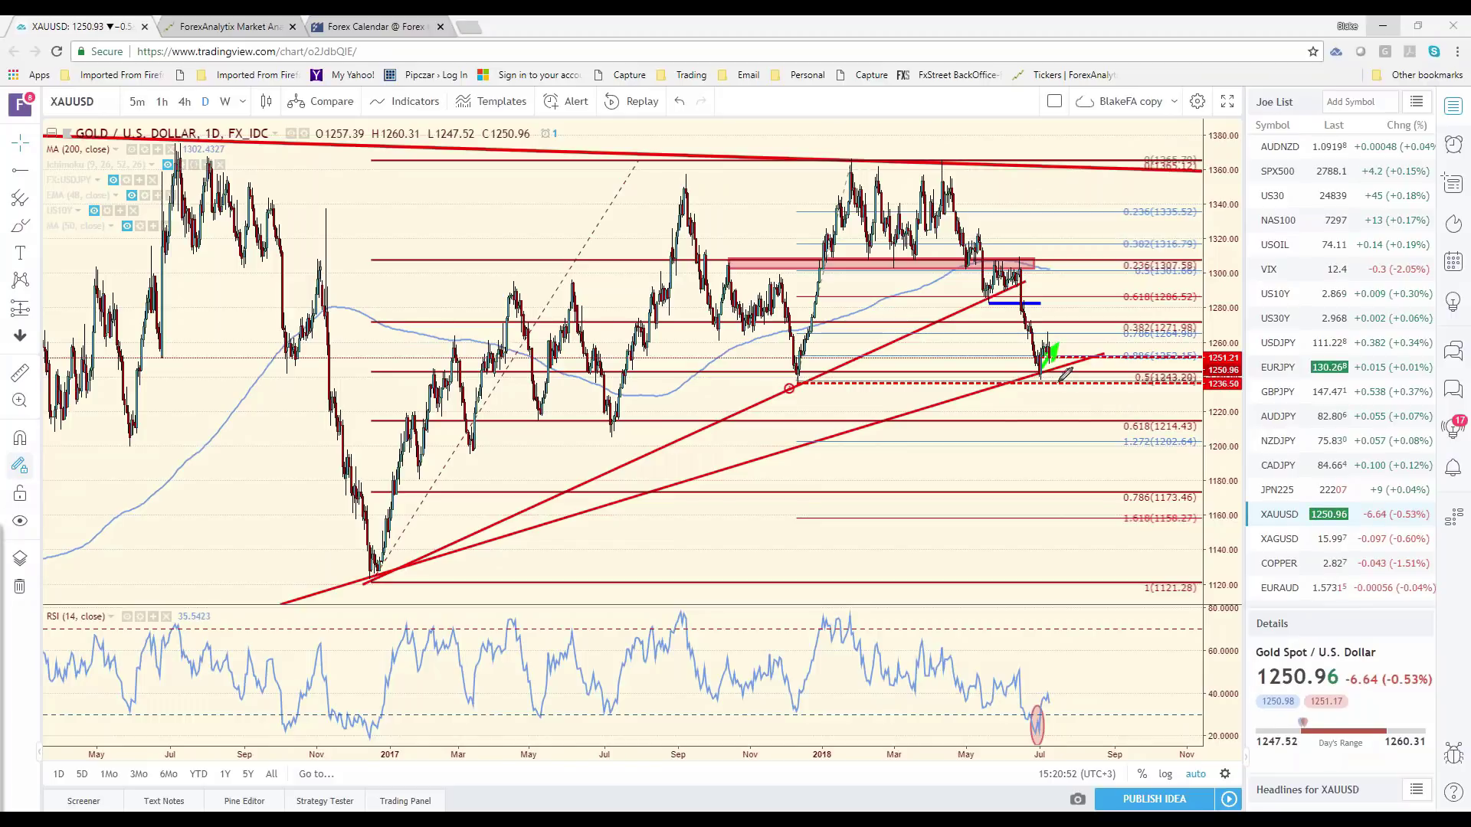
{"action": "mouse_move", "coordinate": [1038, 384]}
{"action": "left_mouse_down"}
{"action": "mouse_move", "coordinate": [1080, 408]}
{"action": "mouse_move", "coordinate": [1034, 418]}
{"action": "left_mouse_up"}
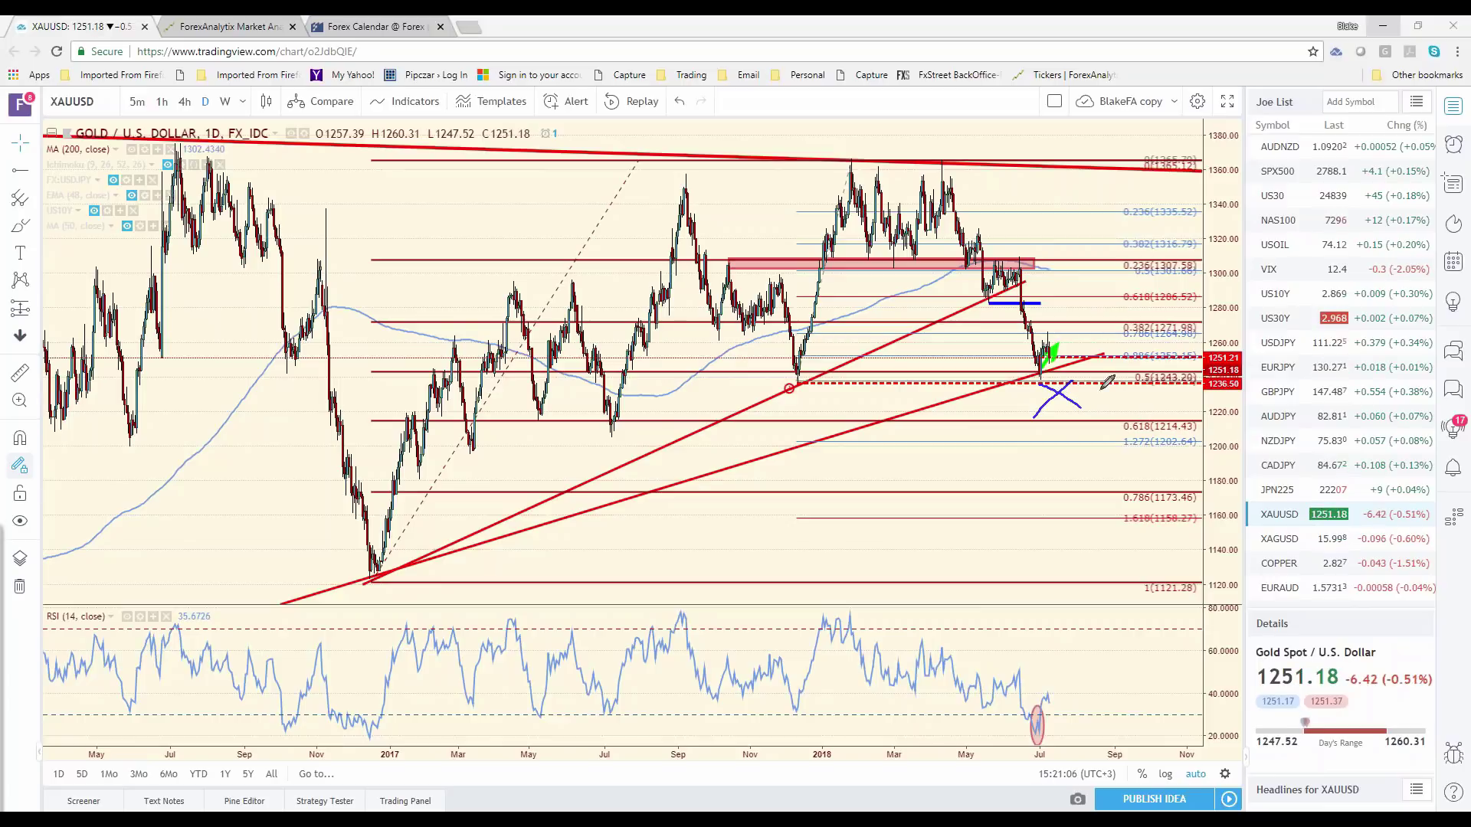
{"action": "left_click_drag", "start_coordinate": [1101, 370], "coordinate": [1118, 387]}
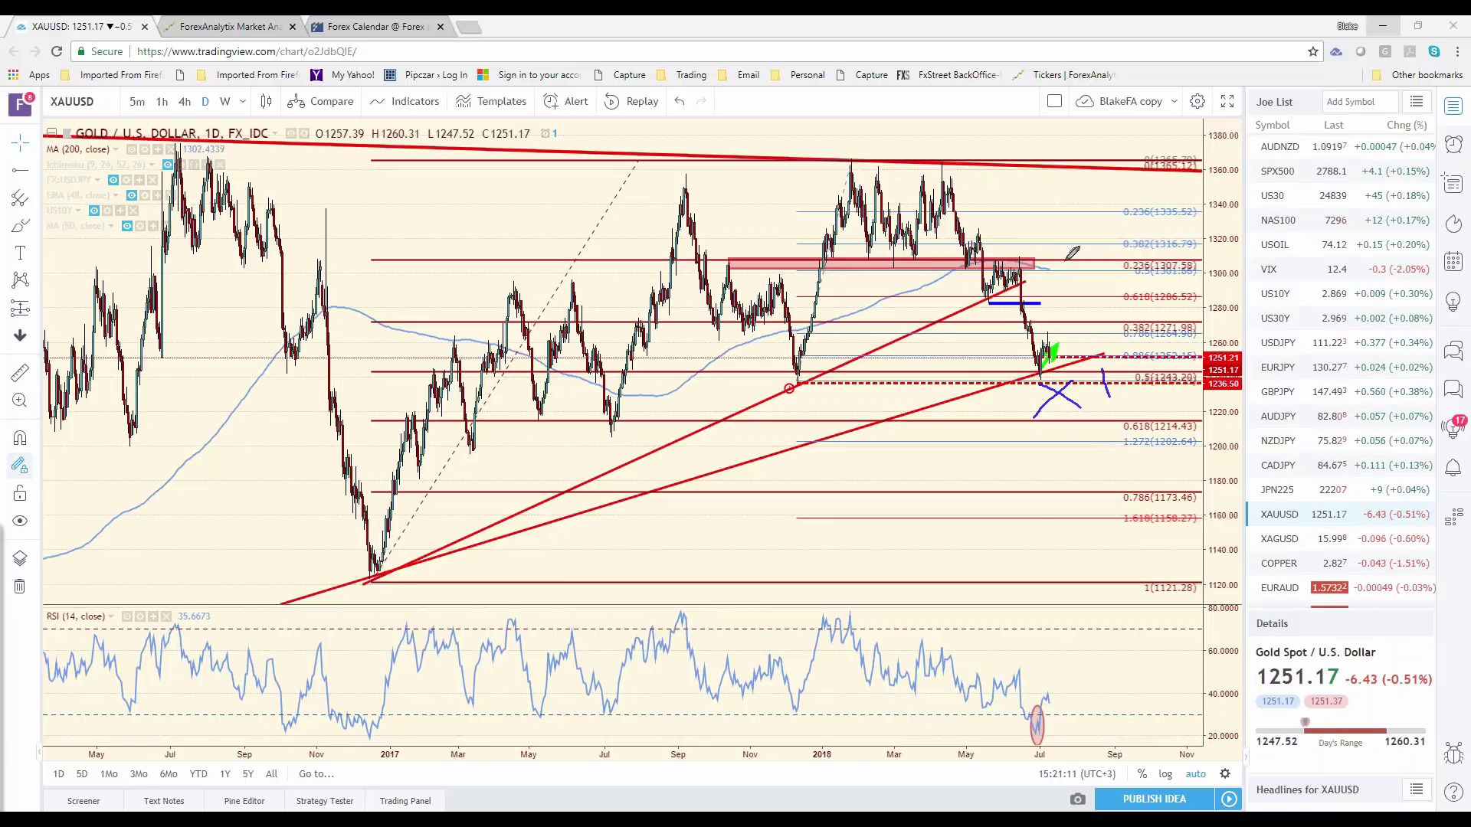
{"action": "mouse_move", "coordinate": [1065, 262]}
{"action": "left_mouse_down"}
{"action": "mouse_move", "coordinate": [1098, 281]}
{"action": "mouse_move", "coordinate": [1089, 258]}
{"action": "mouse_move", "coordinate": [1153, 264]}
{"action": "mouse_move", "coordinate": [1139, 306]}
{"action": "left_mouse_up"}
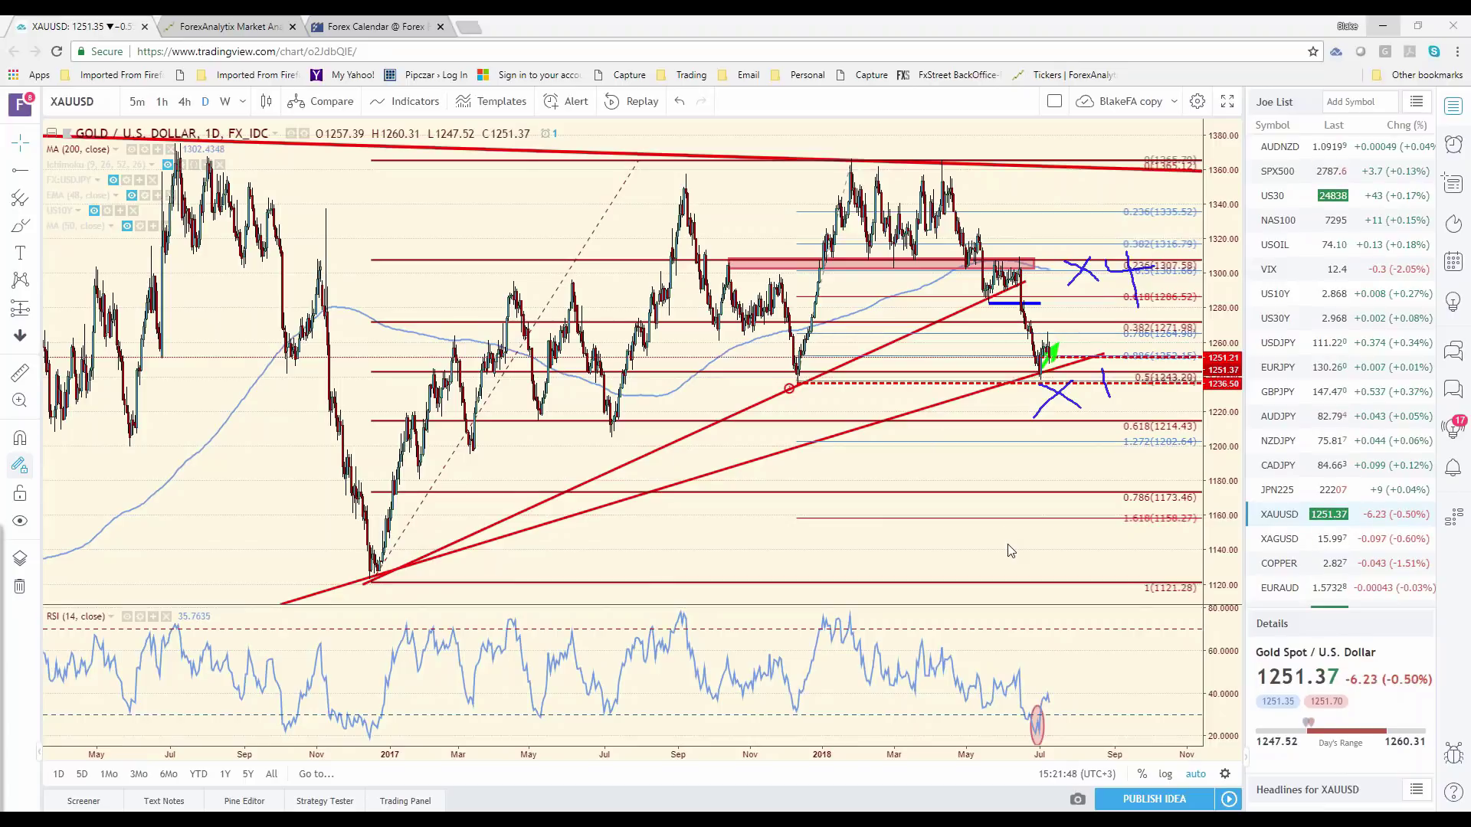
- Erase all the blue sketches and switch gold to 4-hour candles with 240
{"action": "key", "text": "e"}
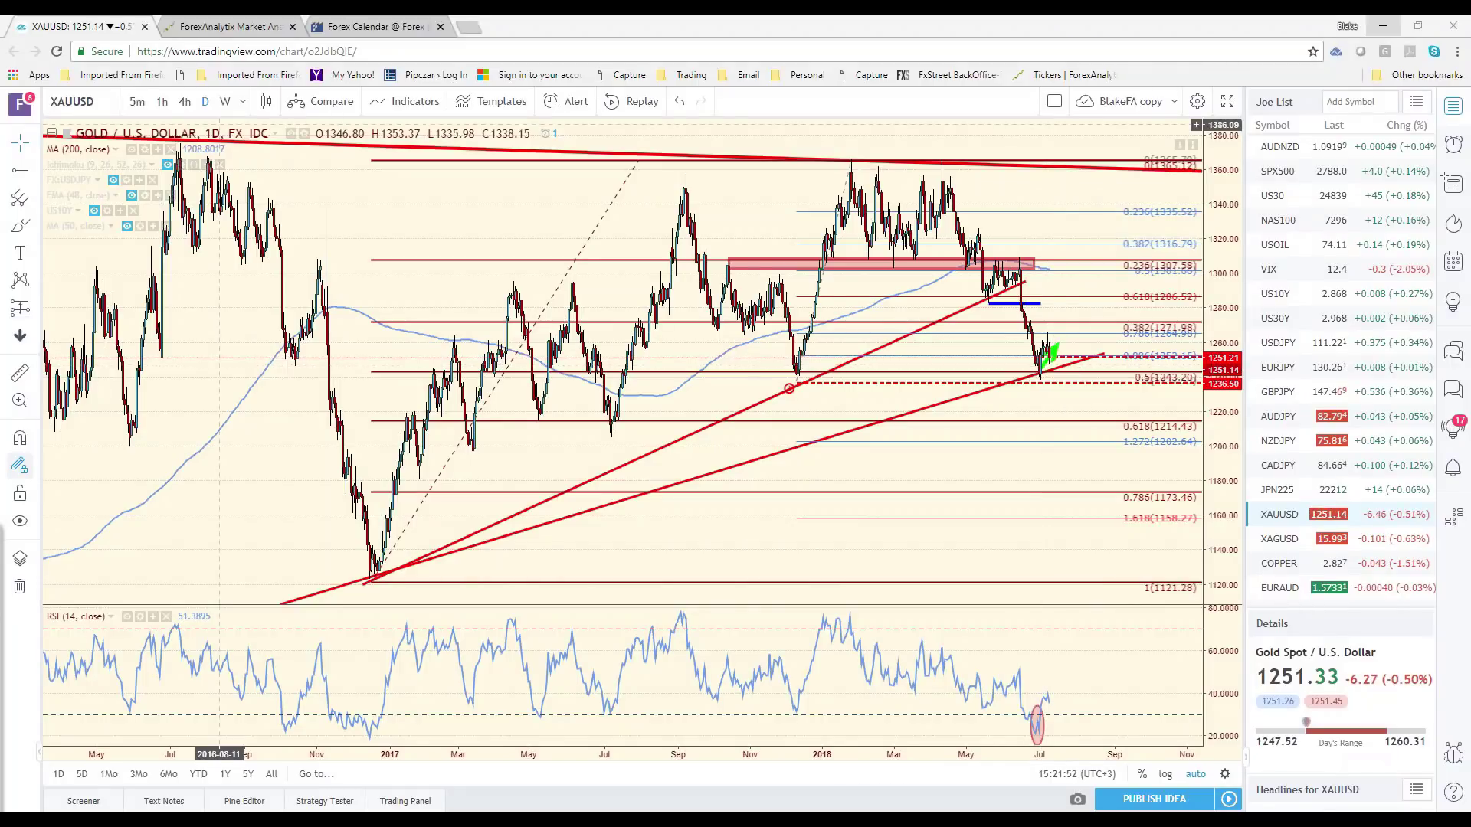
{"action": "type", "text": "240"}
{"action": "key", "text": "Return"}
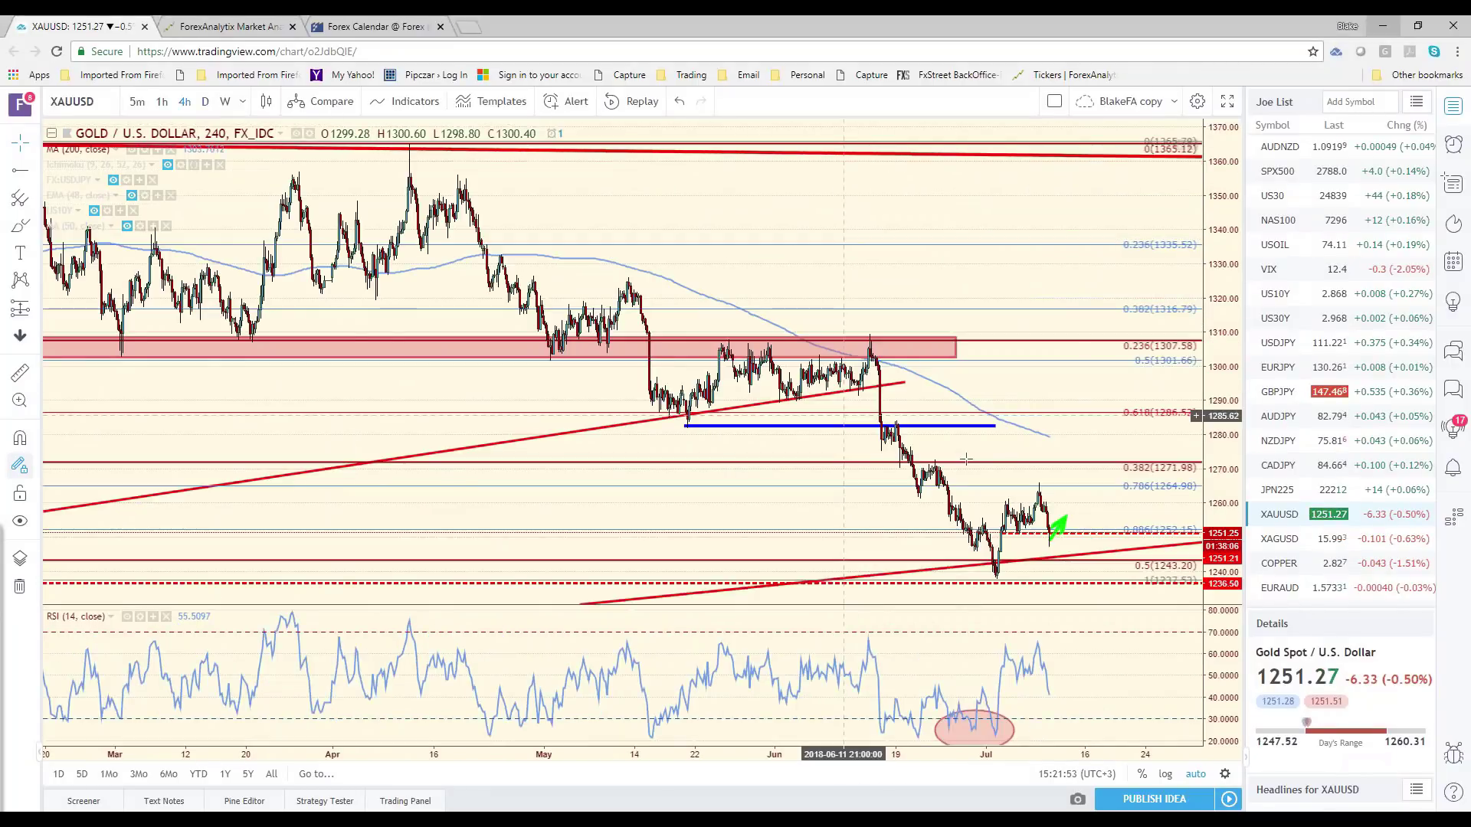
- Open USDJPY from the watchlist and zoom out on its weekly chart to recent price
{"action": "left_click", "coordinate": [1279, 343]}
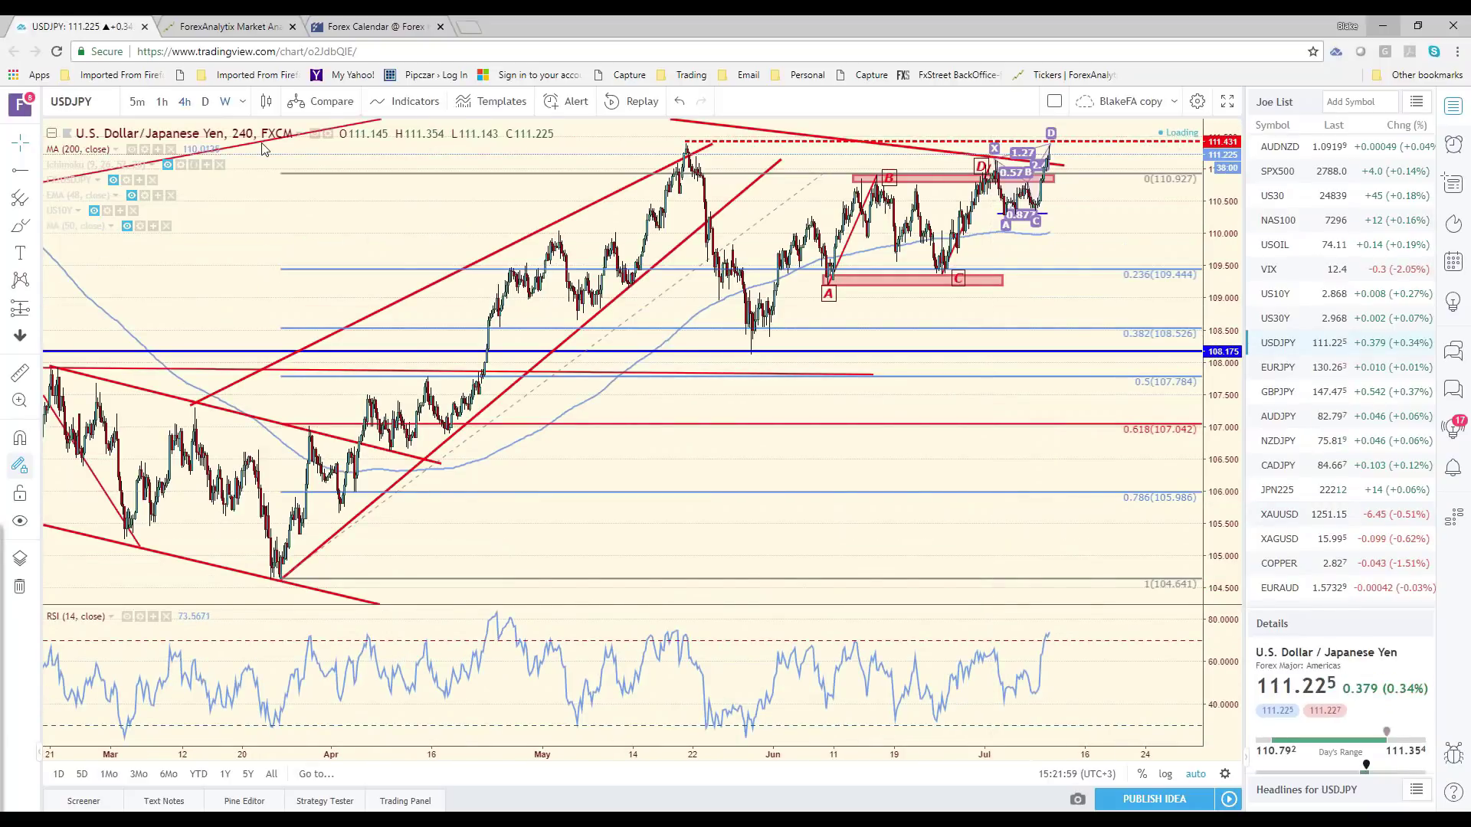
{"action": "scroll", "coordinate": [858, 506], "scroll_direction": "down", "scroll_amount": 2}
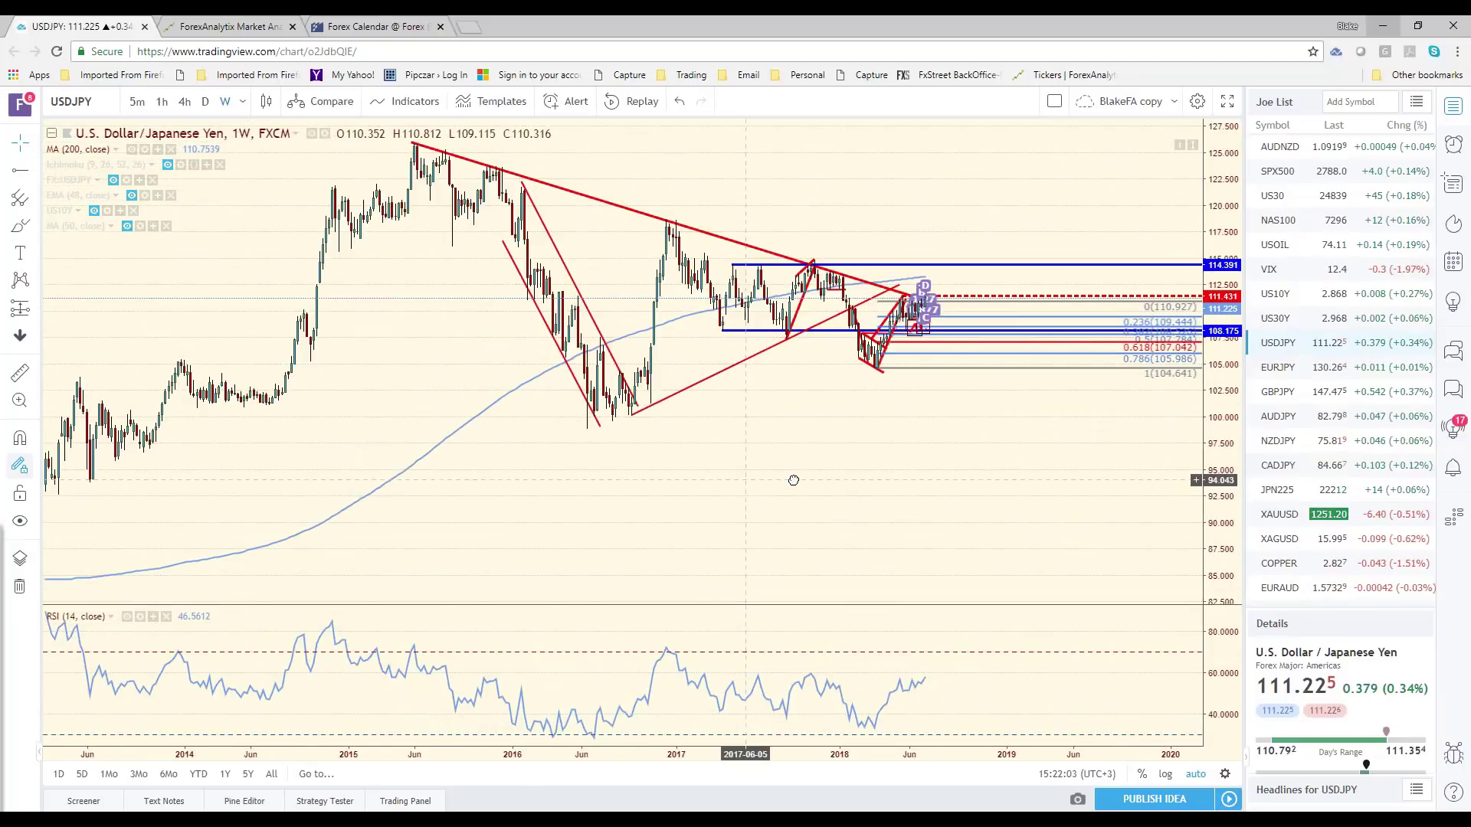
{"action": "left_click_drag", "start_coordinate": [794, 481], "coordinate": [880, 382]}
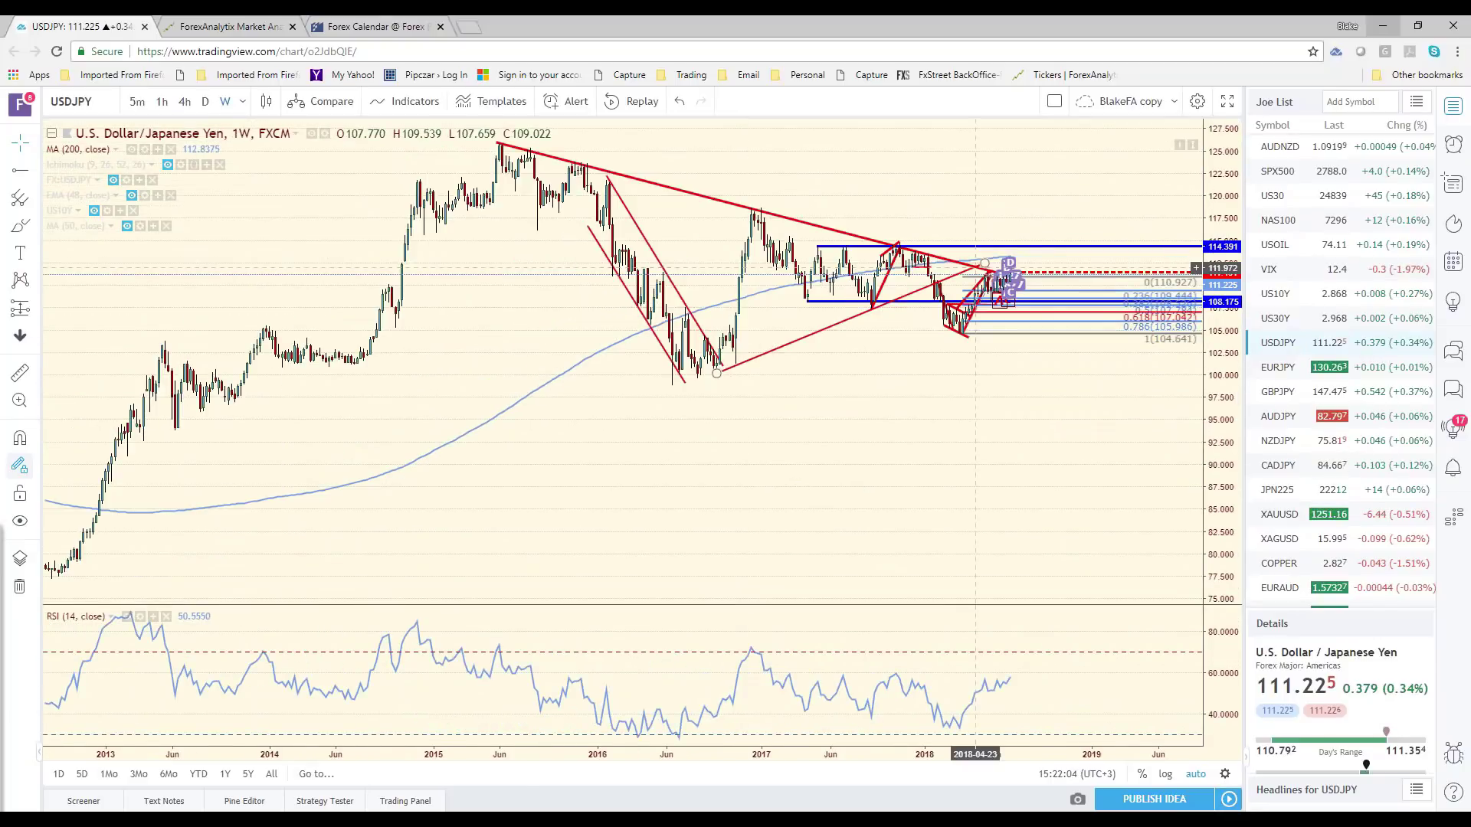
- Switch USDJPY to daily with 1D, zoom out to 2015, and select the descending red trendline
{"action": "type", "text": "1D"}
{"action": "key", "text": "Return"}
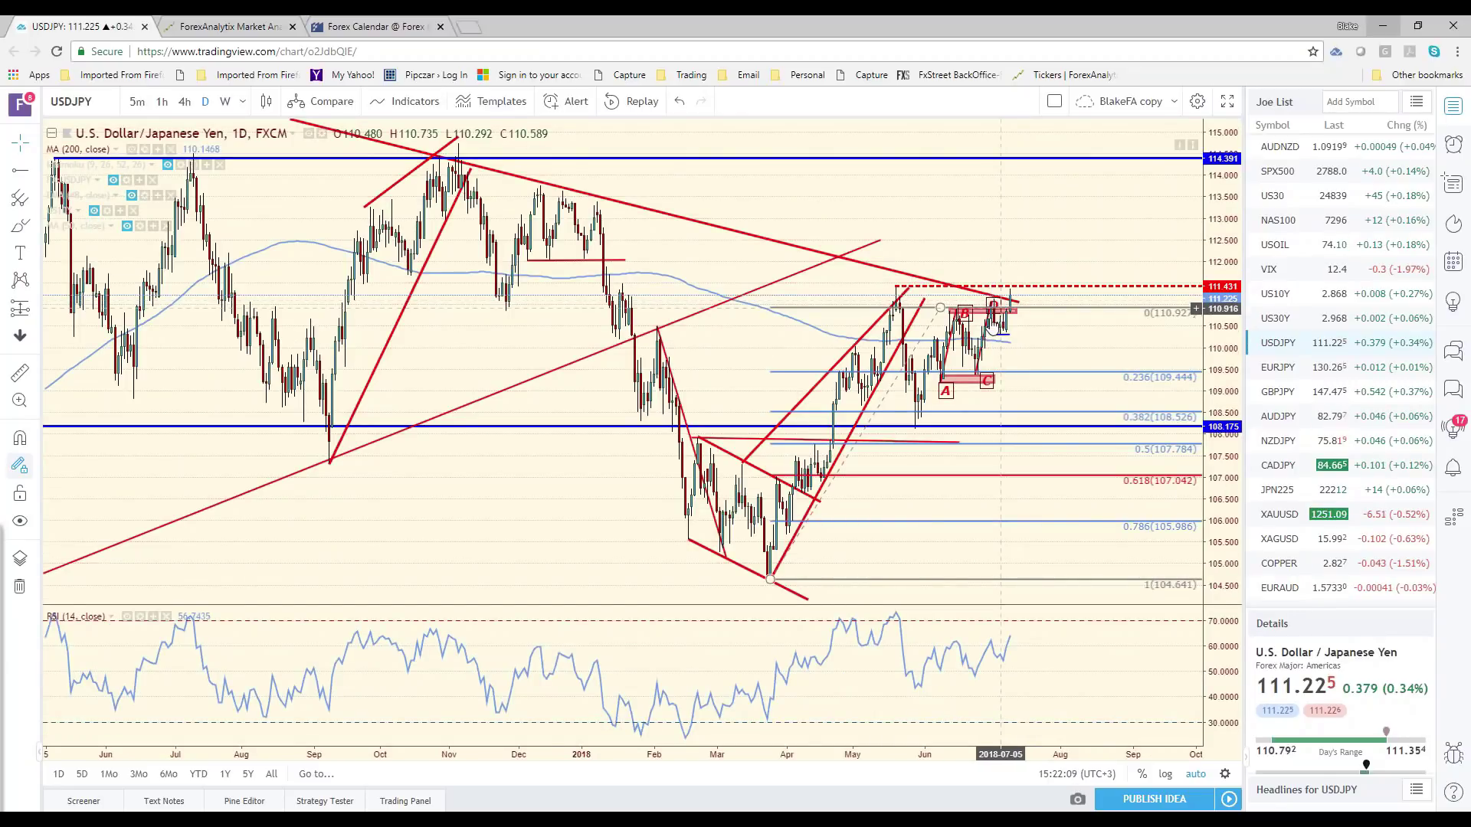
{"action": "scroll", "coordinate": [1001, 309], "scroll_direction": "down", "scroll_amount": 3}
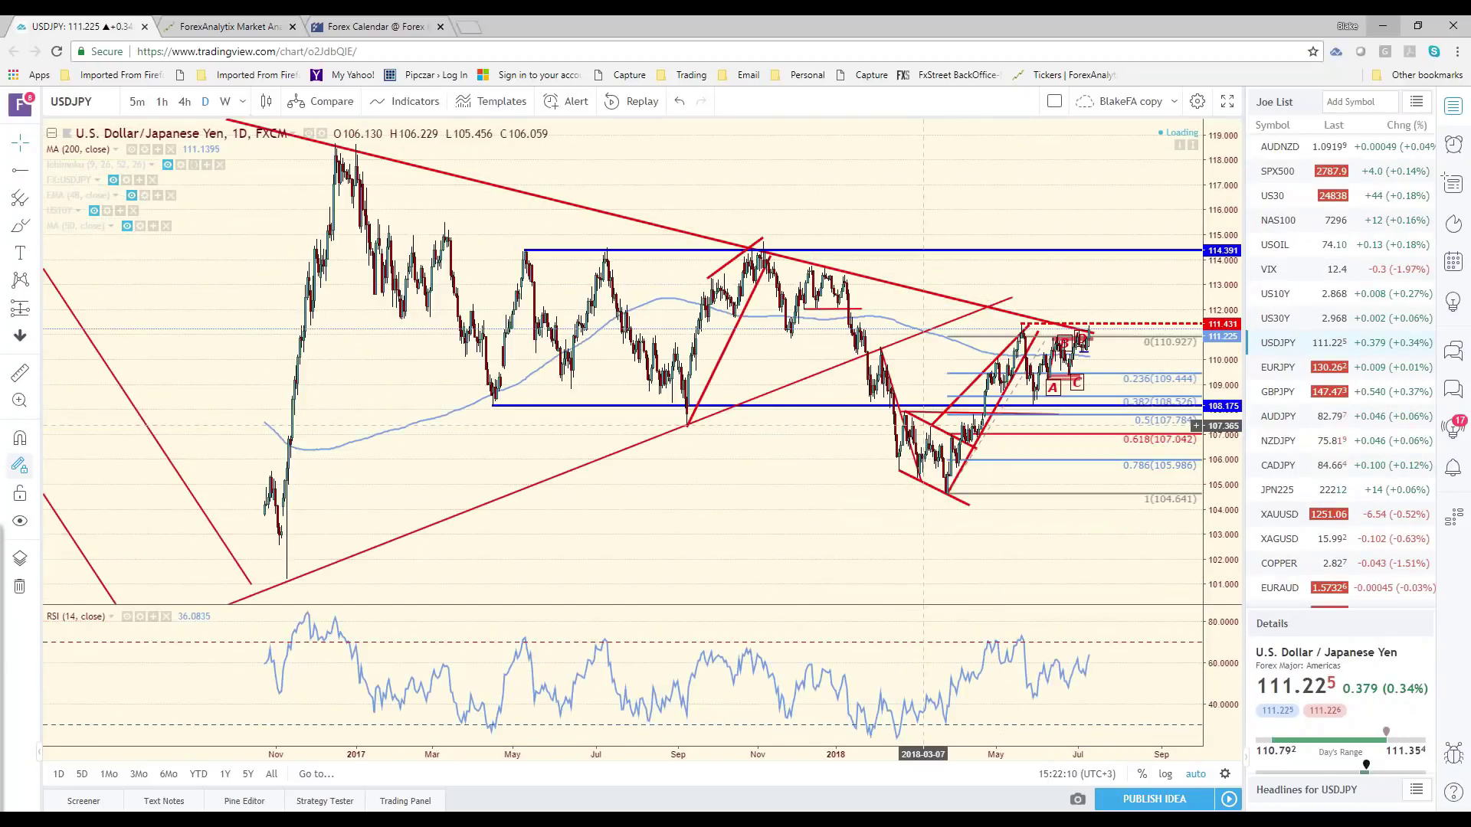
{"action": "scroll", "coordinate": [923, 426], "scroll_direction": "down", "scroll_amount": 2}
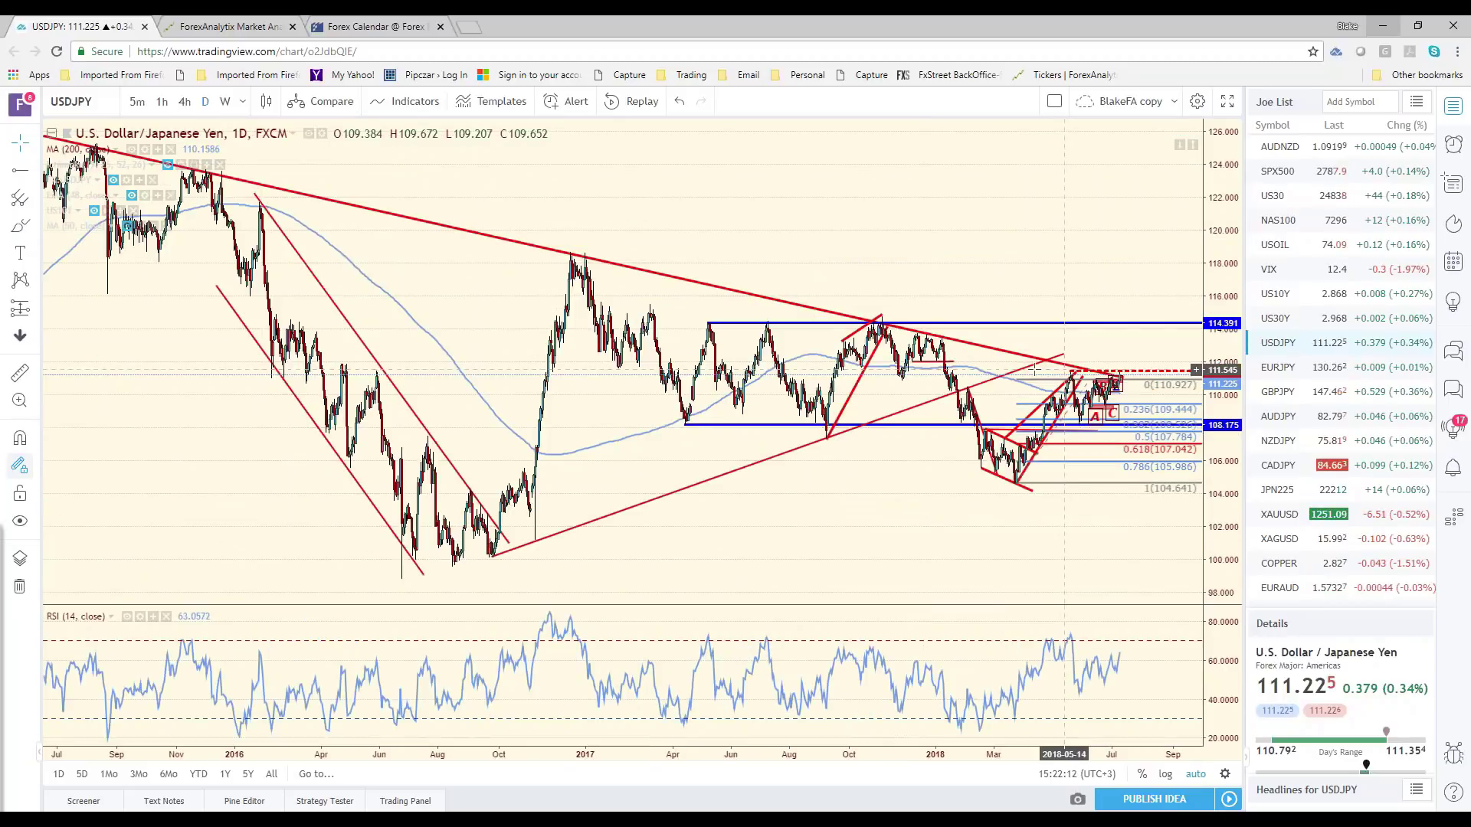
{"action": "left_click", "coordinate": [1093, 368]}
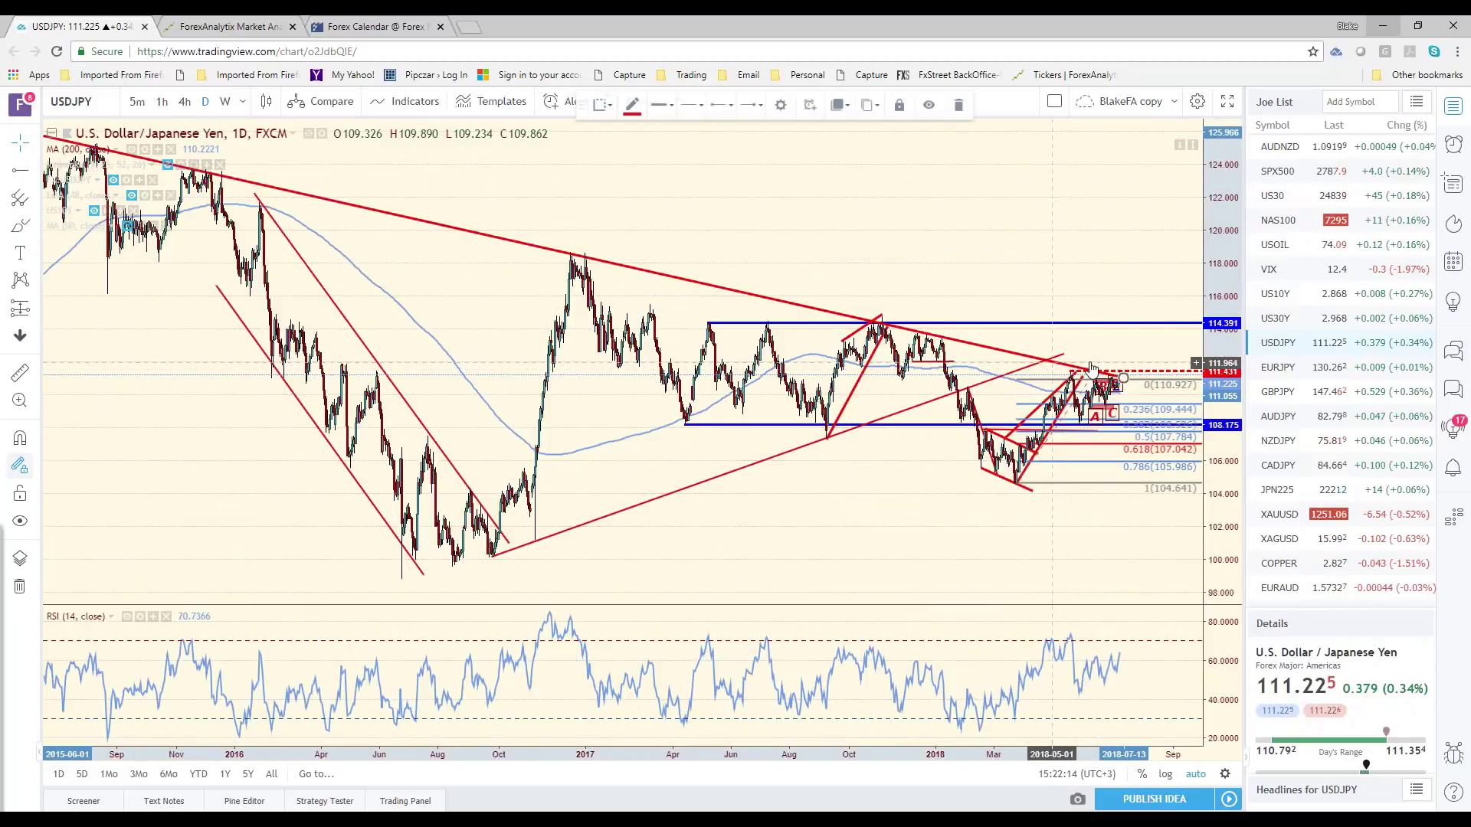
- Drag the descending red trendline's right end to flatten it toward price near 111.23
{"action": "left_click_drag", "start_coordinate": [1094, 369], "coordinate": [1155, 379]}
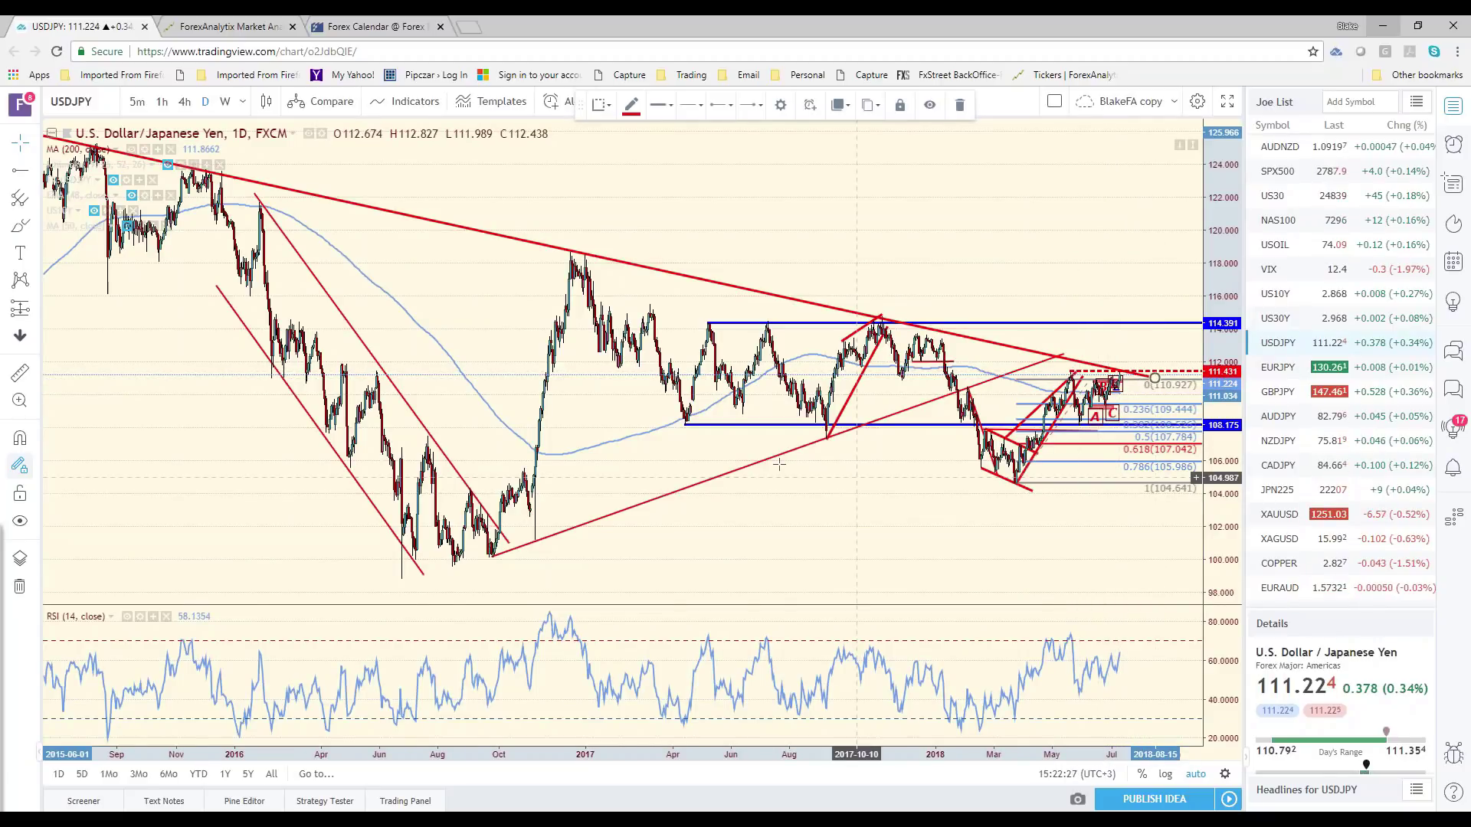
{"action": "scroll", "coordinate": [780, 464], "scroll_direction": "down", "scroll_amount": 2}
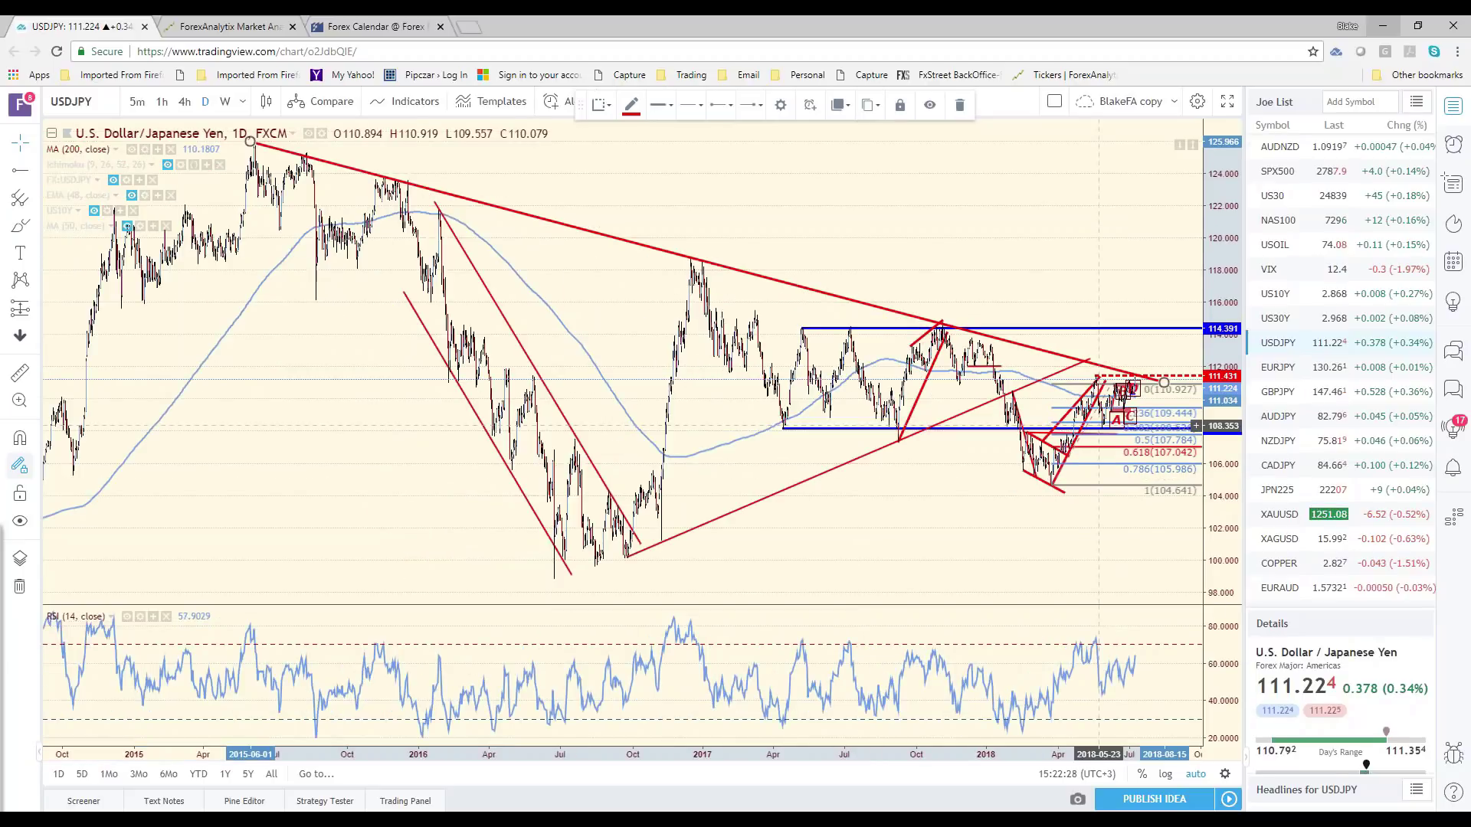
{"action": "scroll", "coordinate": [1098, 426], "scroll_direction": "up", "scroll_amount": 2}
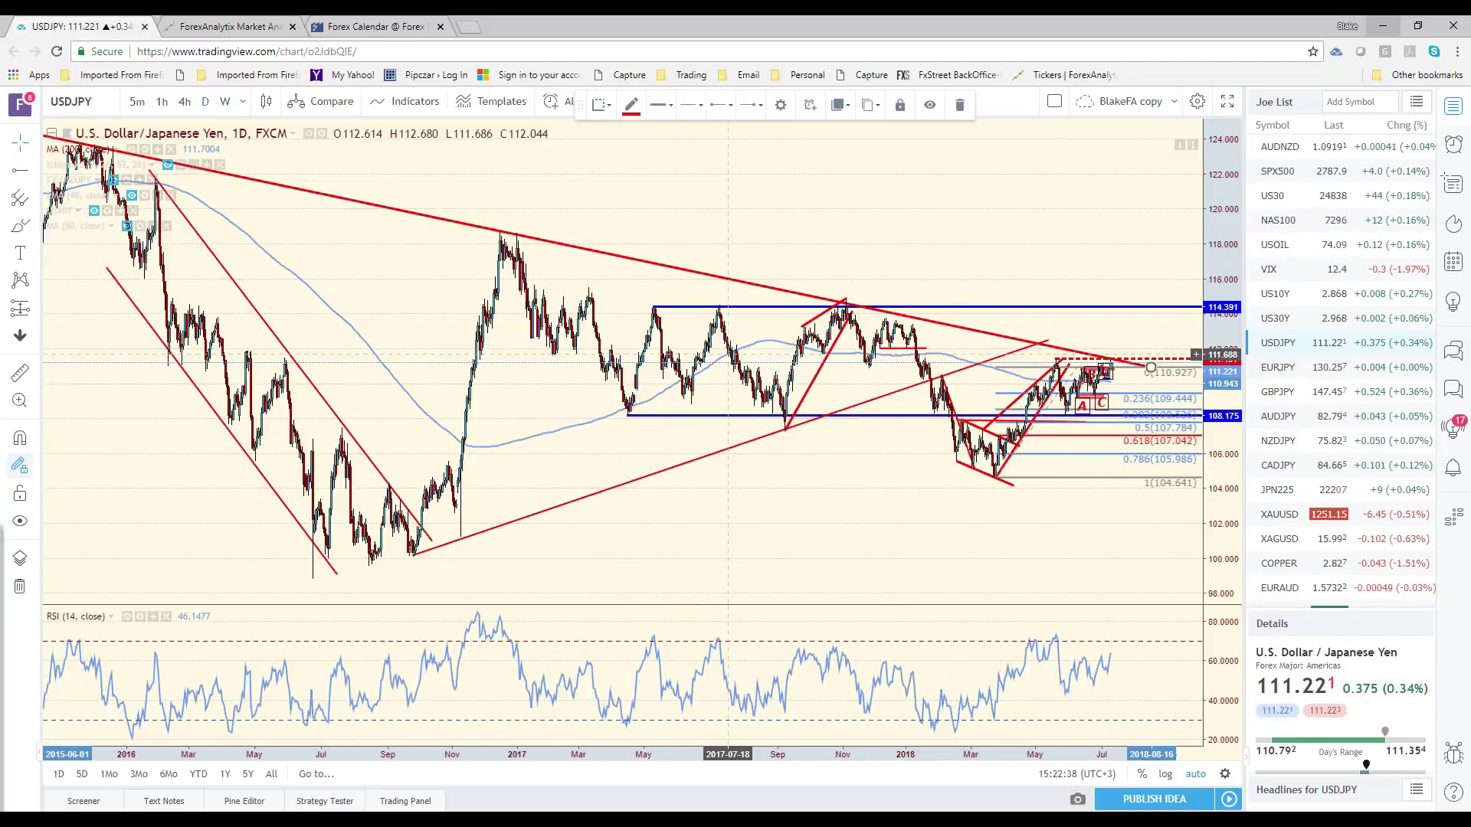
{"action": "scroll", "coordinate": [728, 355], "scroll_direction": "up", "scroll_amount": 3}
- Zoom the USDJPY daily time axis in to roughly Feb–Jul 2018 around the Fibonacci levels
{"action": "scroll", "coordinate": [720, 465], "scroll_direction": "up", "scroll_amount": 3}
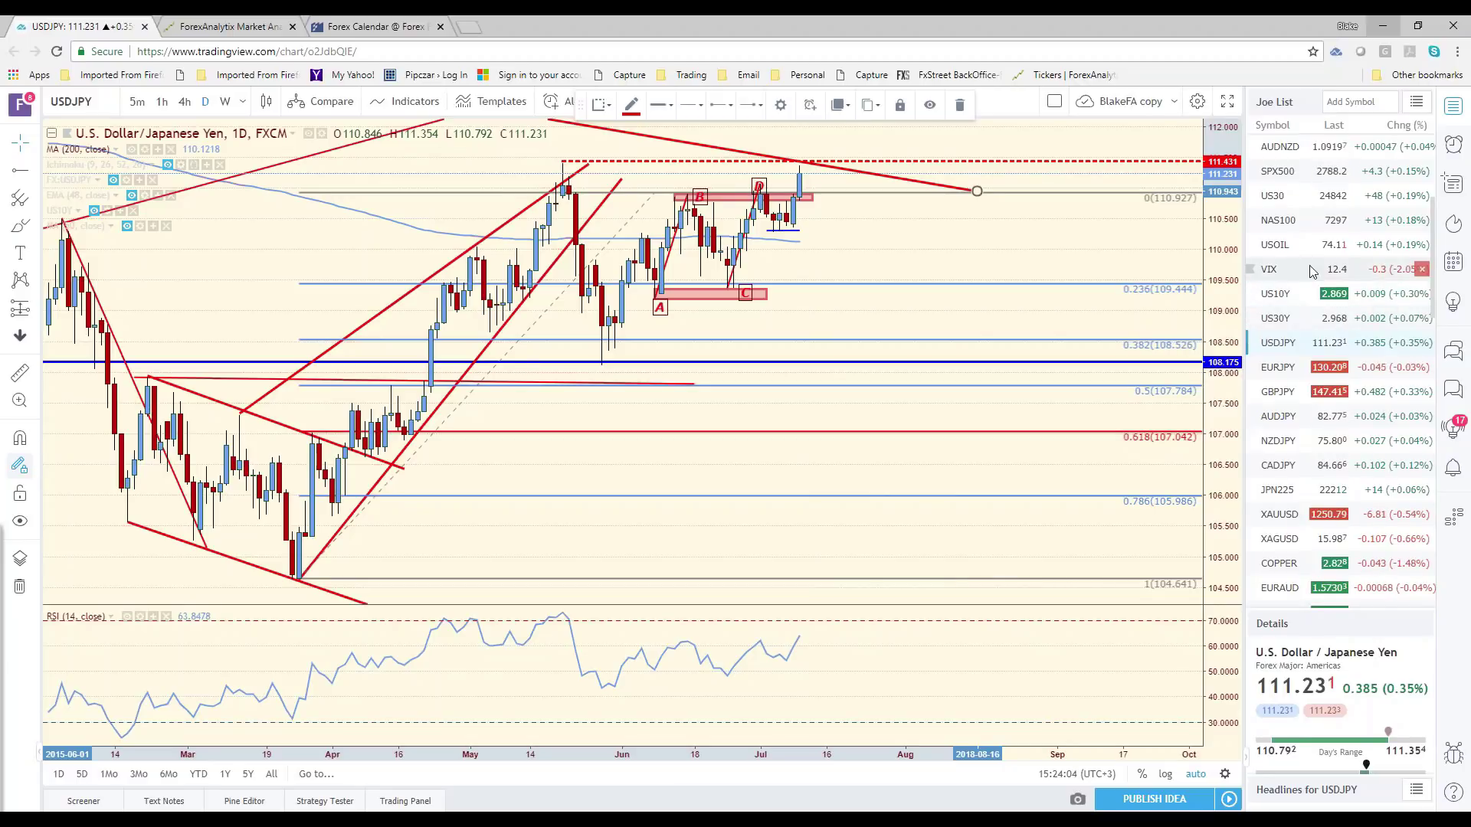
- Load USDNOK from the watchlist and zoom out to show its head-and-shoulders above the neckline
{"action": "scroll", "coordinate": [1310, 268], "scroll_direction": "up", "scroll_amount": 3}
{"action": "scroll", "coordinate": [1310, 268], "scroll_direction": "up", "scroll_amount": 1}
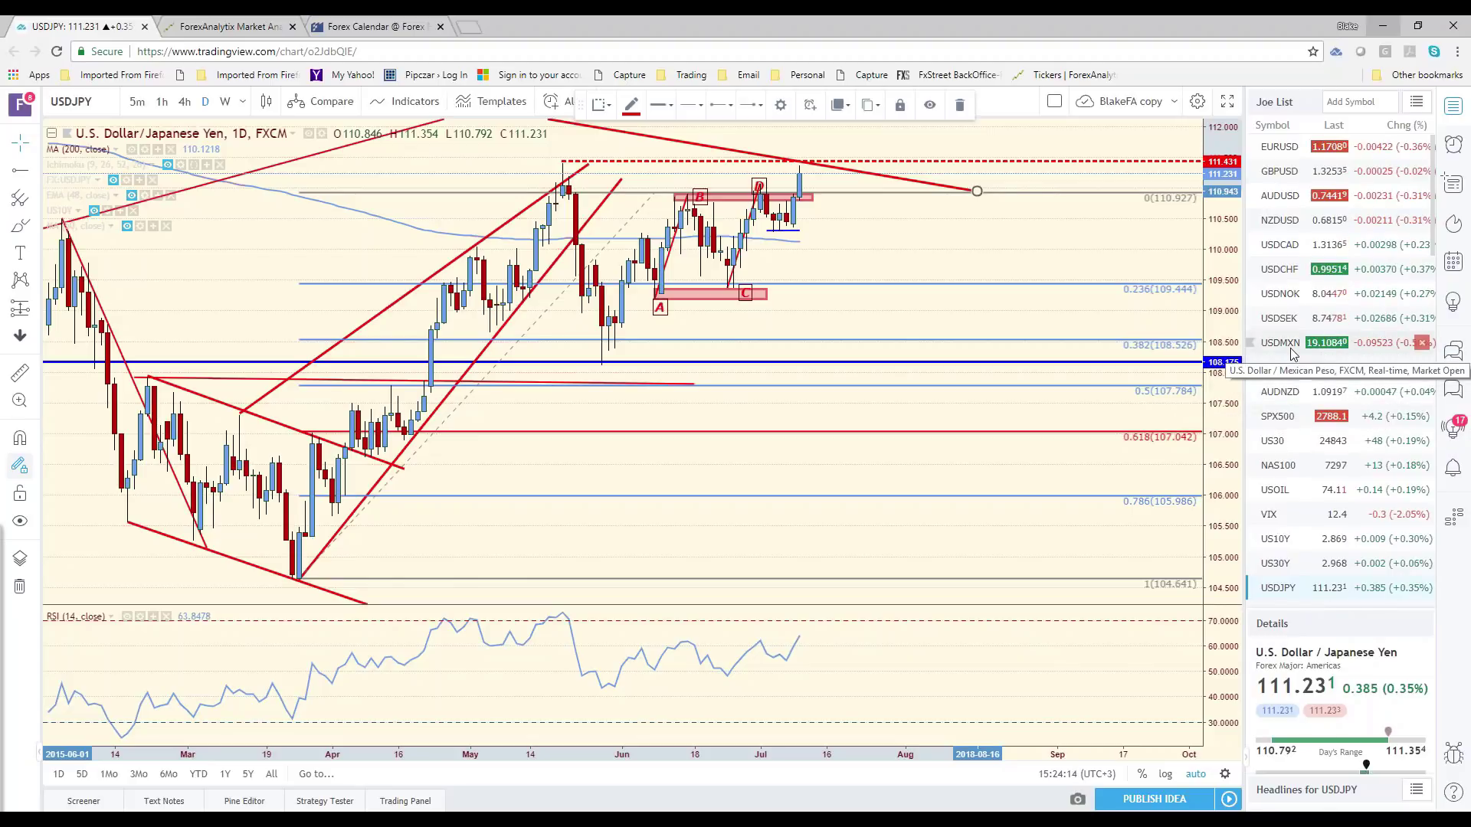
{"action": "left_click", "coordinate": [1284, 293]}
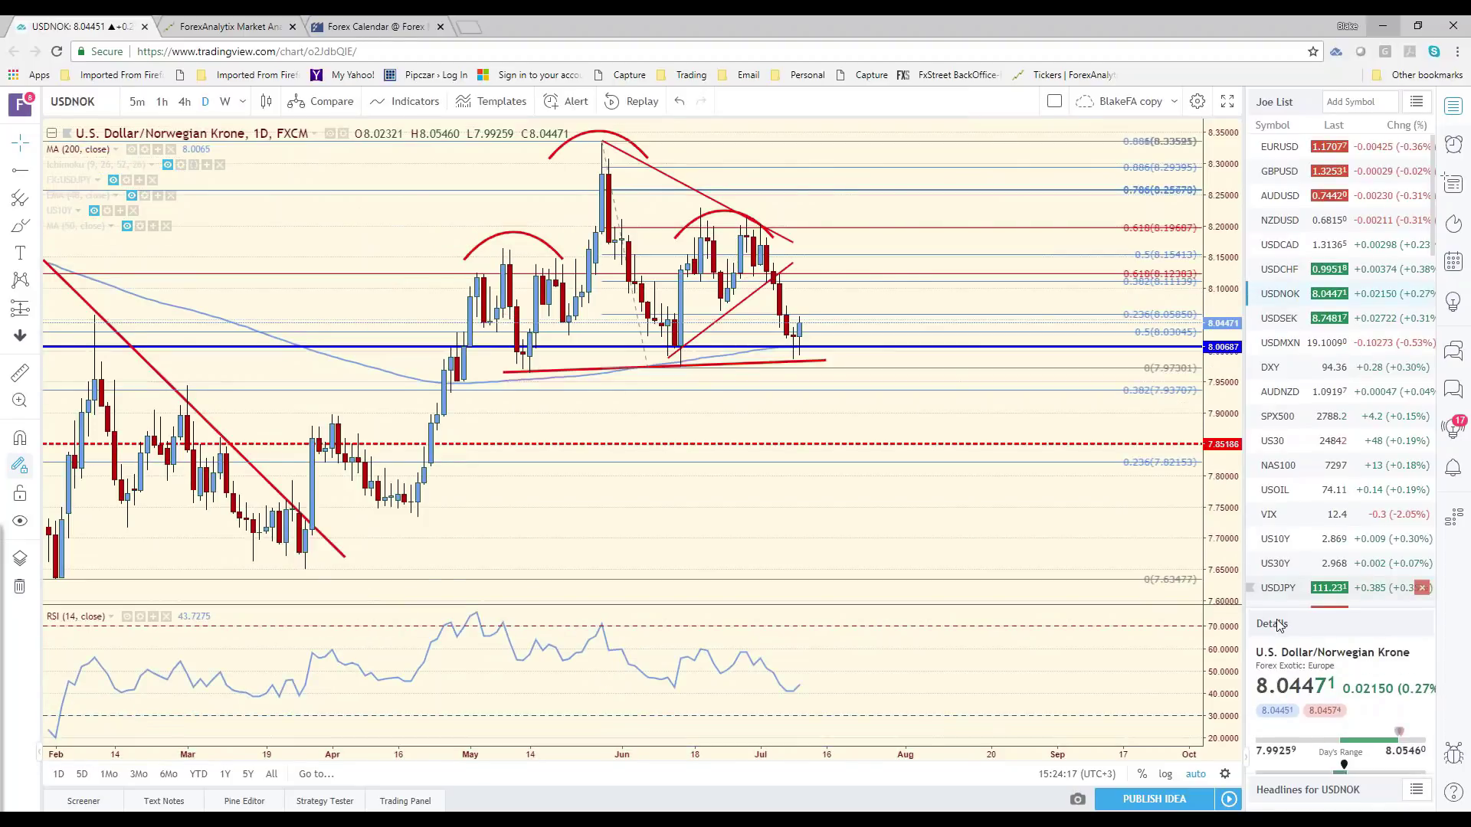
{"action": "scroll", "coordinate": [909, 414], "scroll_direction": "down", "scroll_amount": 3}
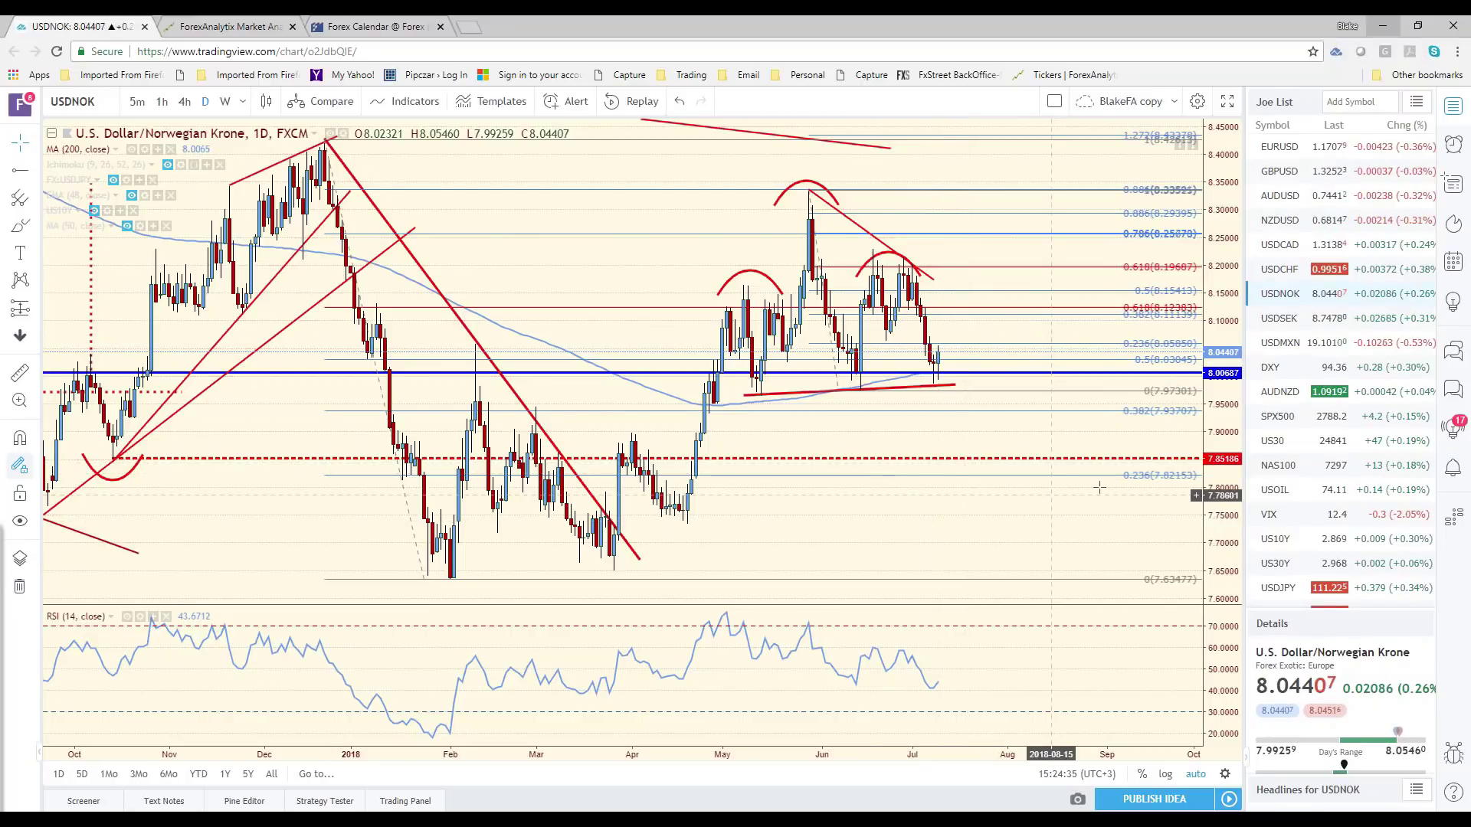
{"action": "left_click", "coordinate": [1284, 590]}
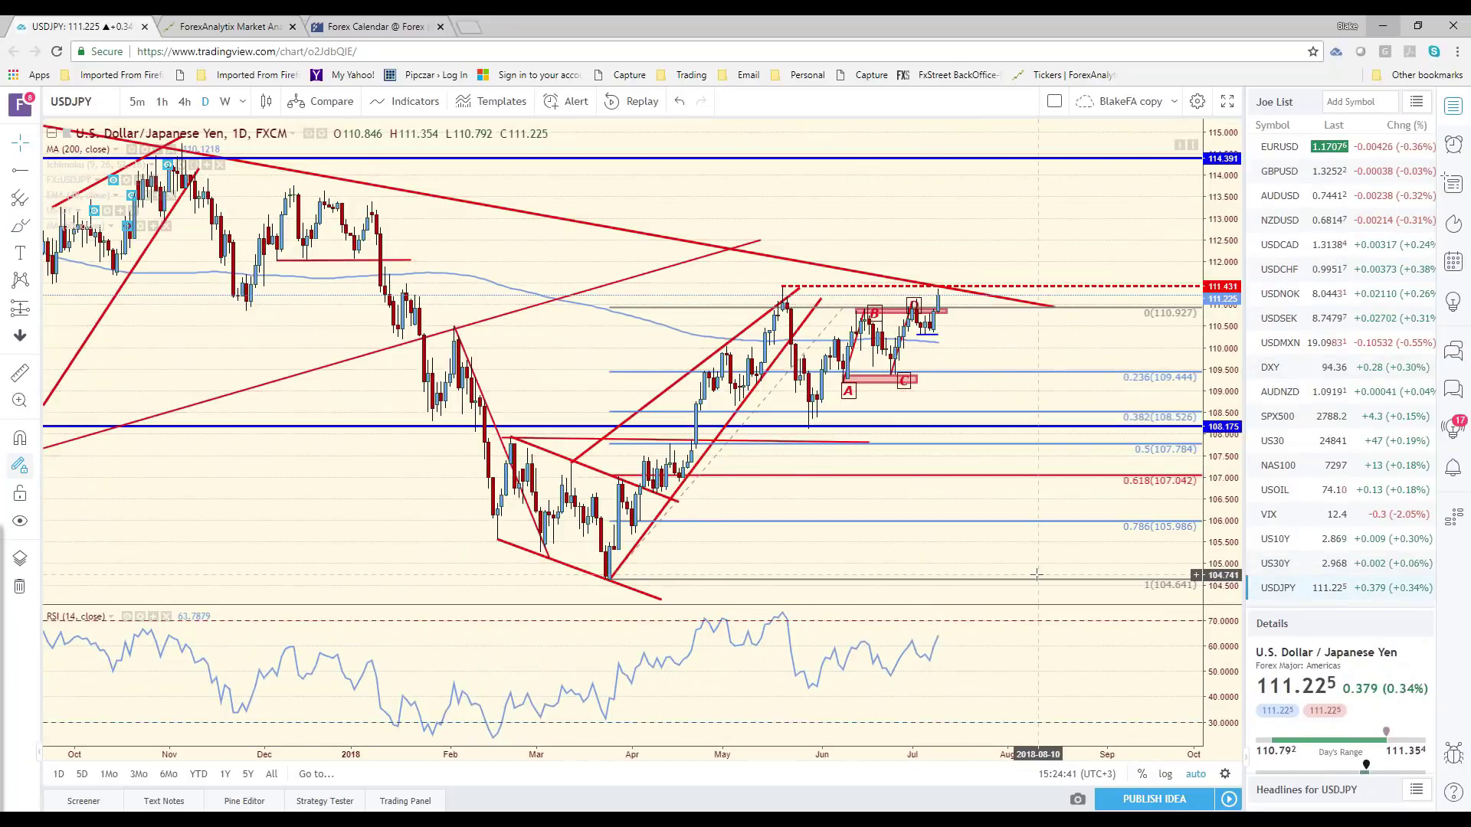
{"action": "scroll", "coordinate": [1006, 565], "scroll_direction": "down", "scroll_amount": 3}
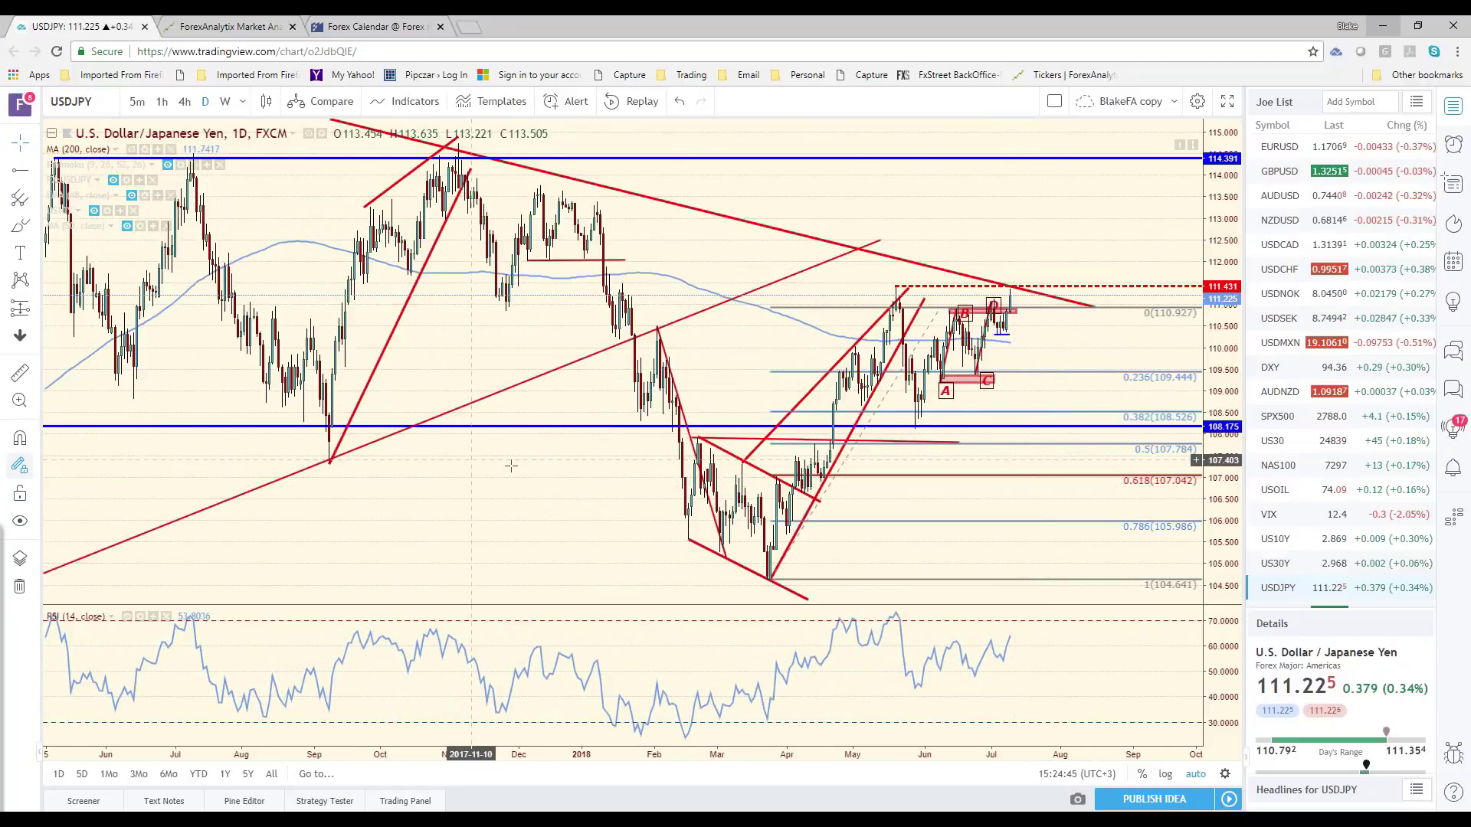
{"action": "left_click", "coordinate": [115, 110]}
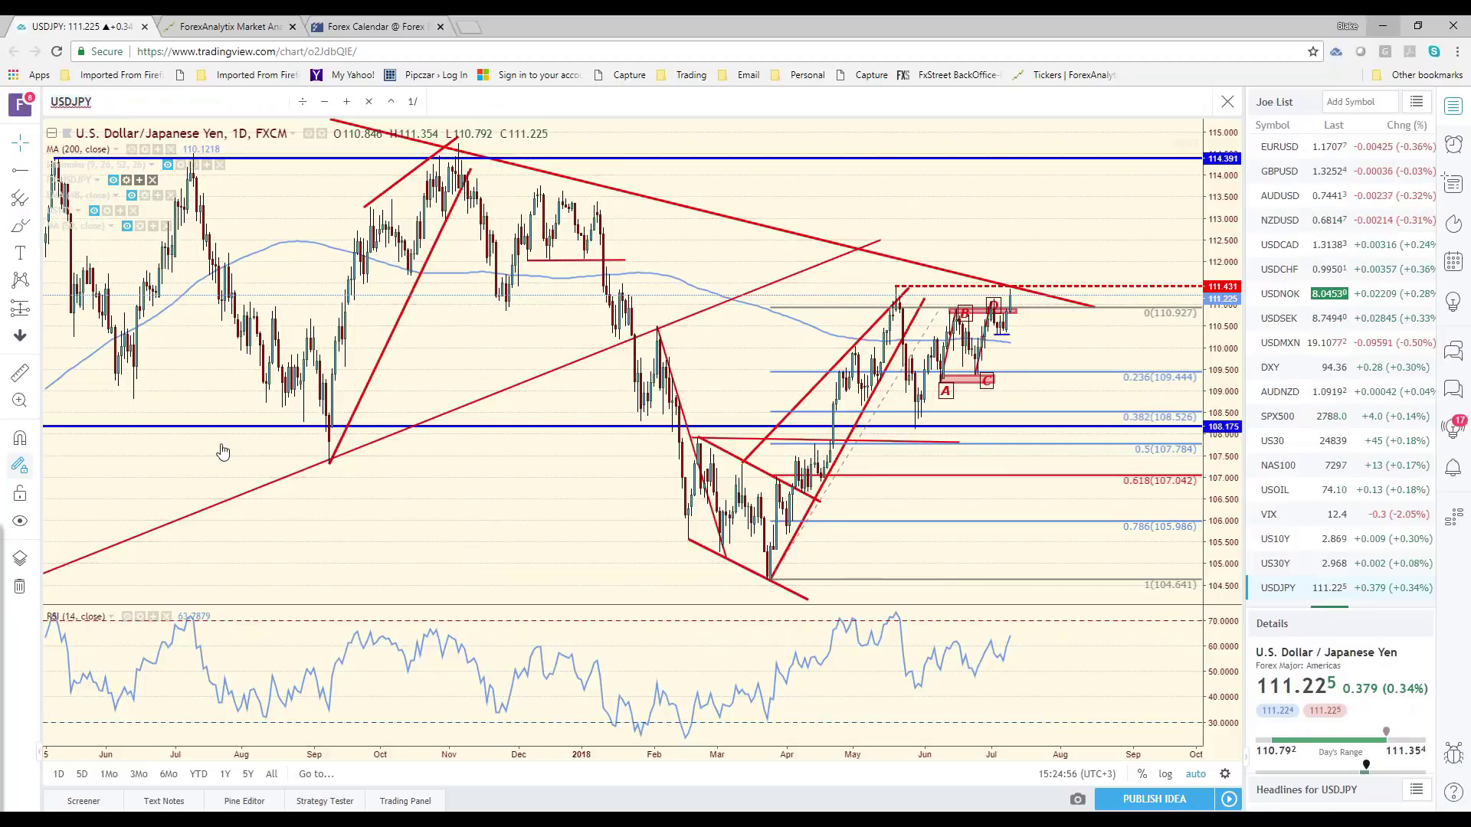
{"action": "key", "text": "Escape"}
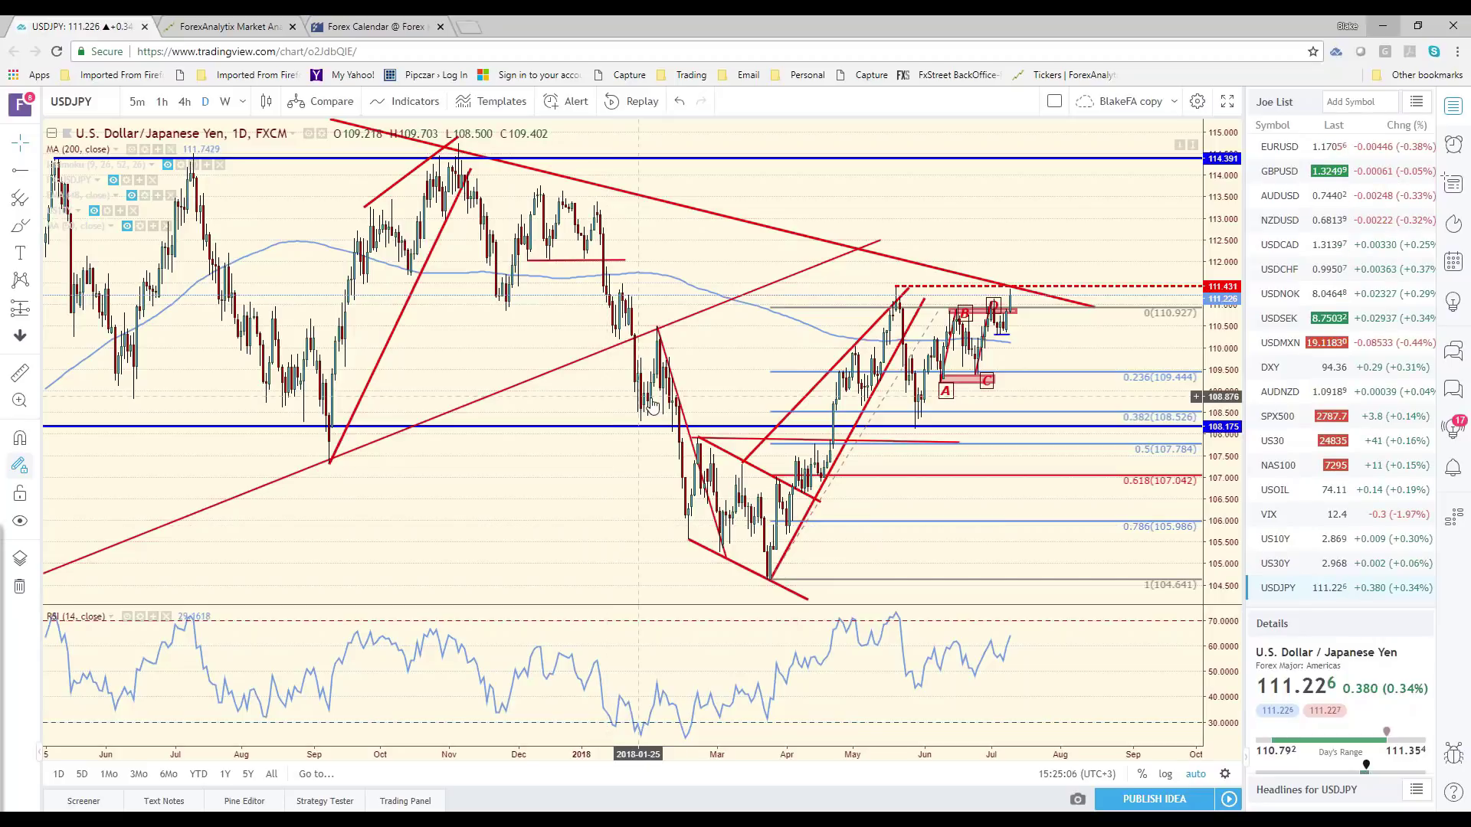
{"action": "left_click", "coordinate": [1308, 301]}
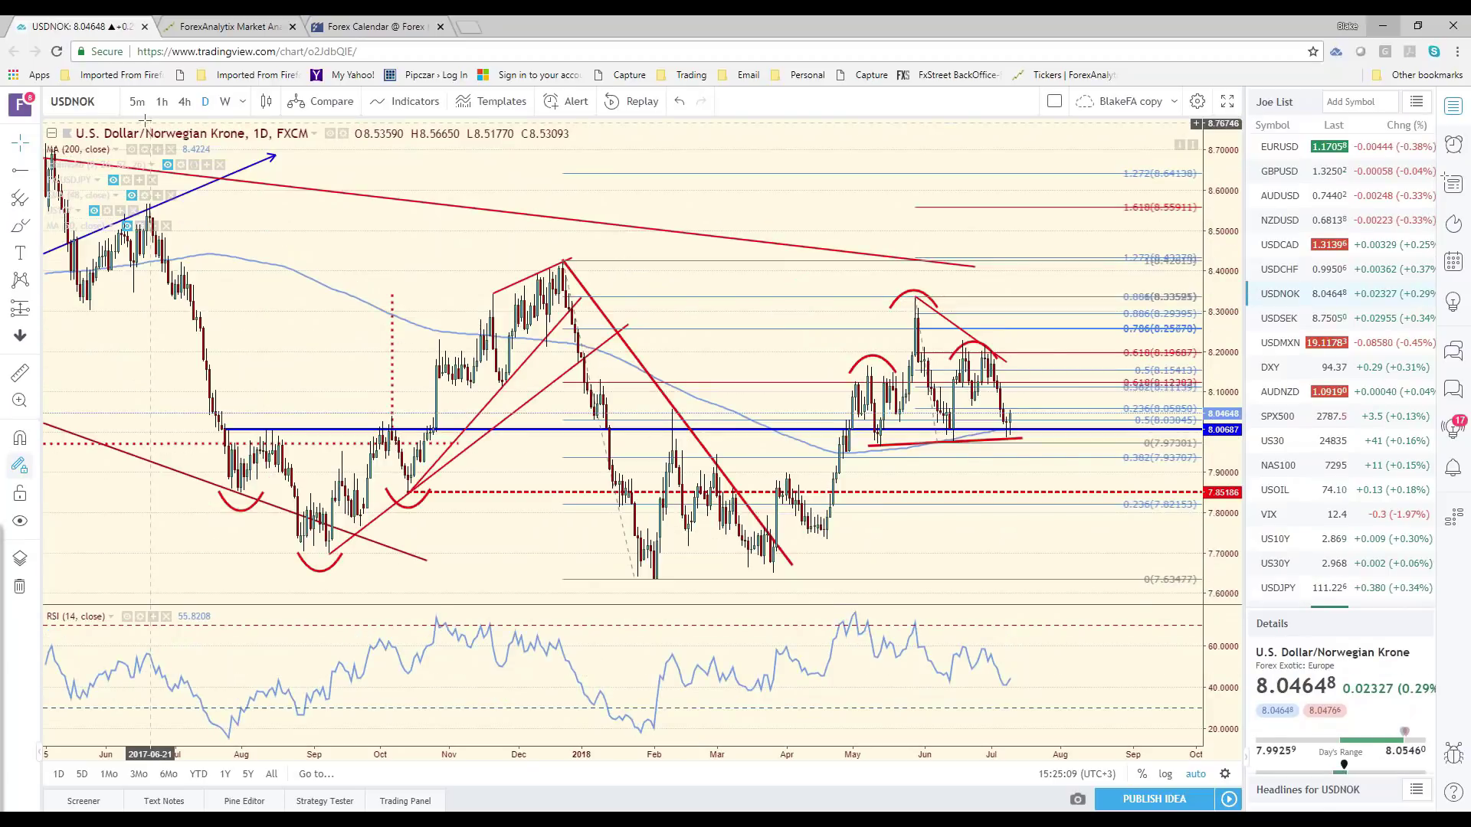
- View USDNOK zoomed out on the 4-hour timeframe, then load USDCAD from the watchlist
{"action": "left_click", "coordinate": [185, 101]}
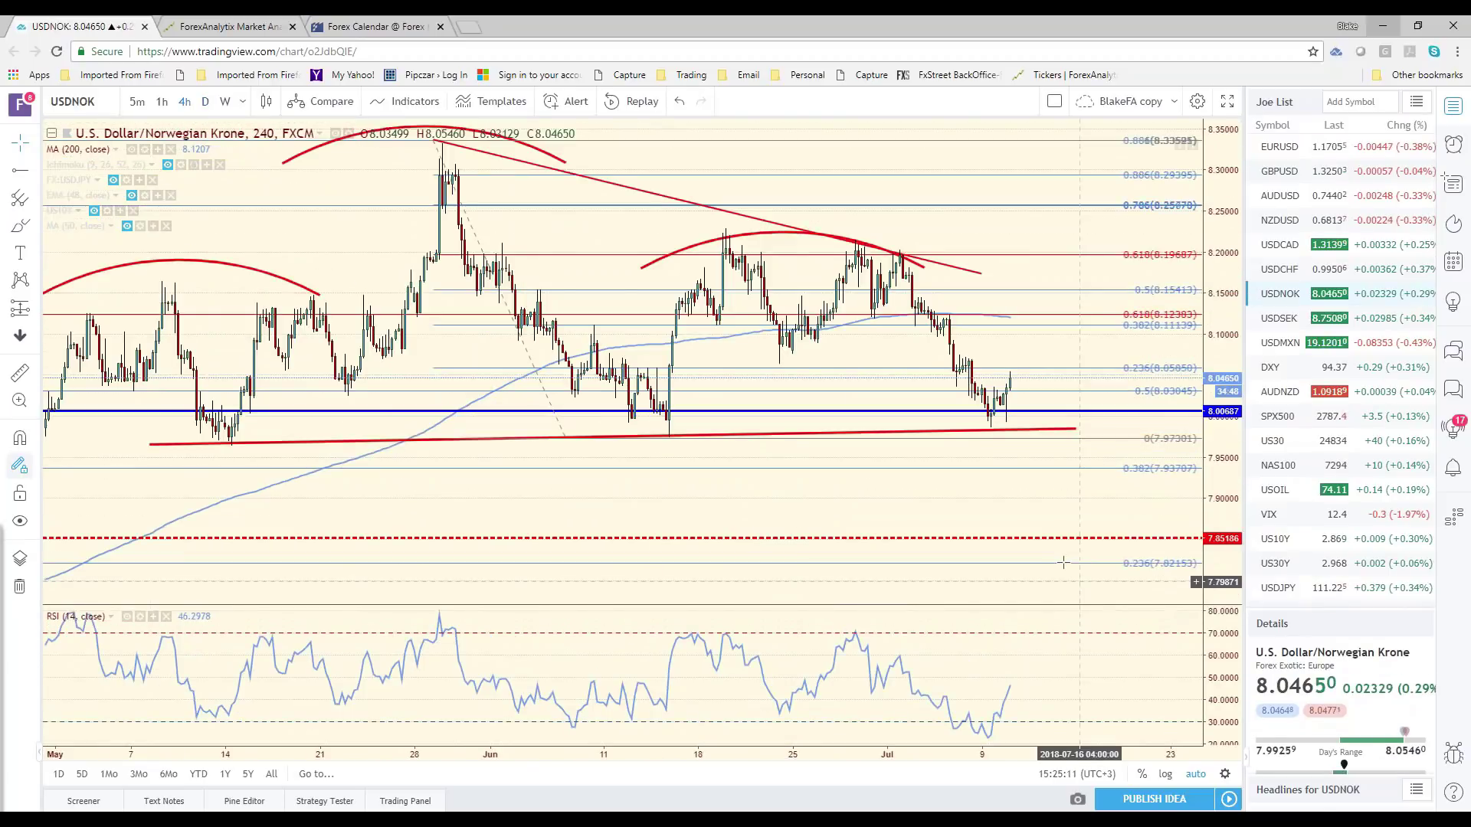
{"action": "scroll", "coordinate": [995, 500], "scroll_direction": "down", "scroll_amount": 3}
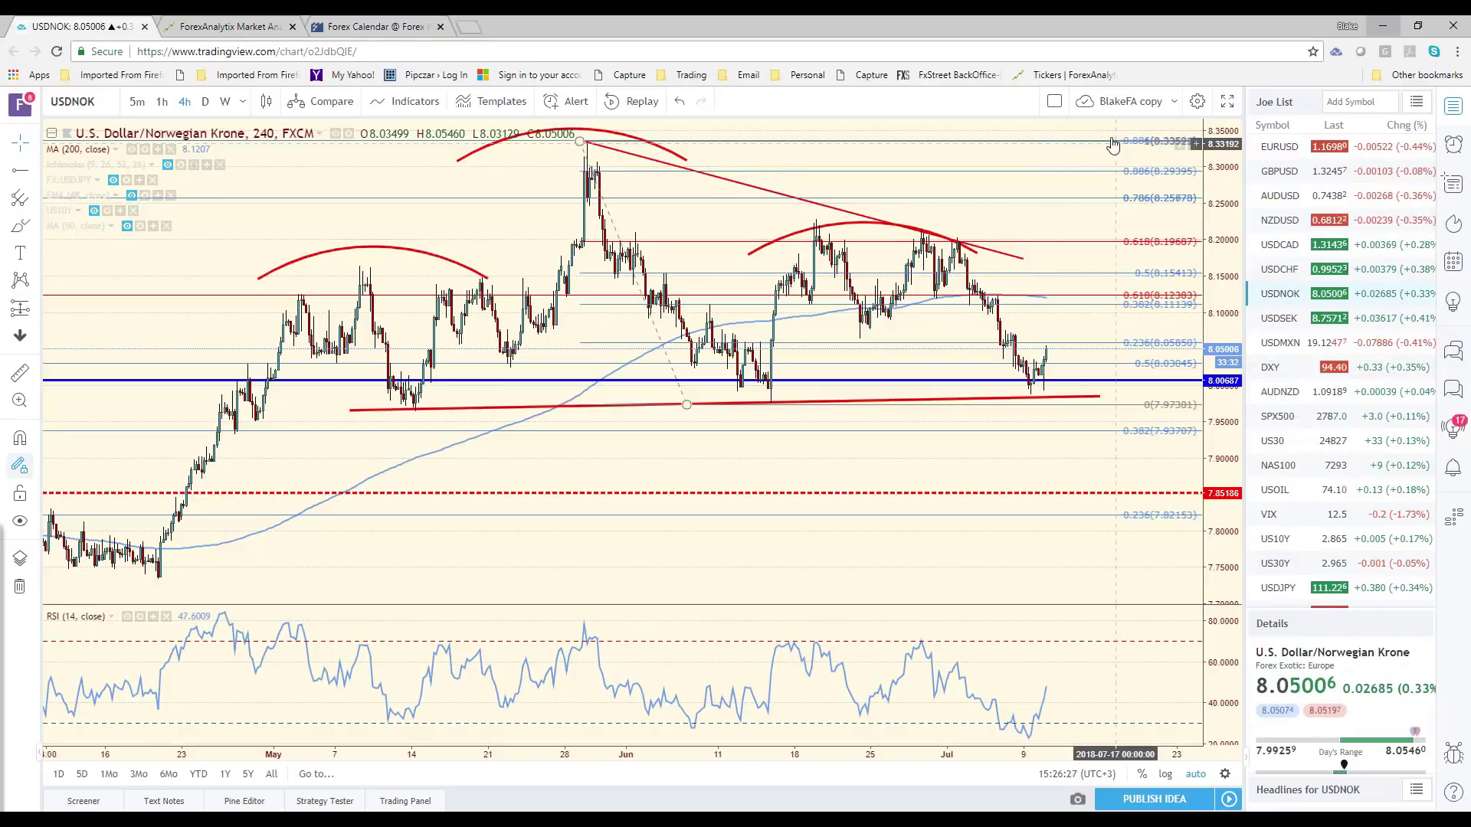
{"action": "left_click", "coordinate": [1288, 247]}
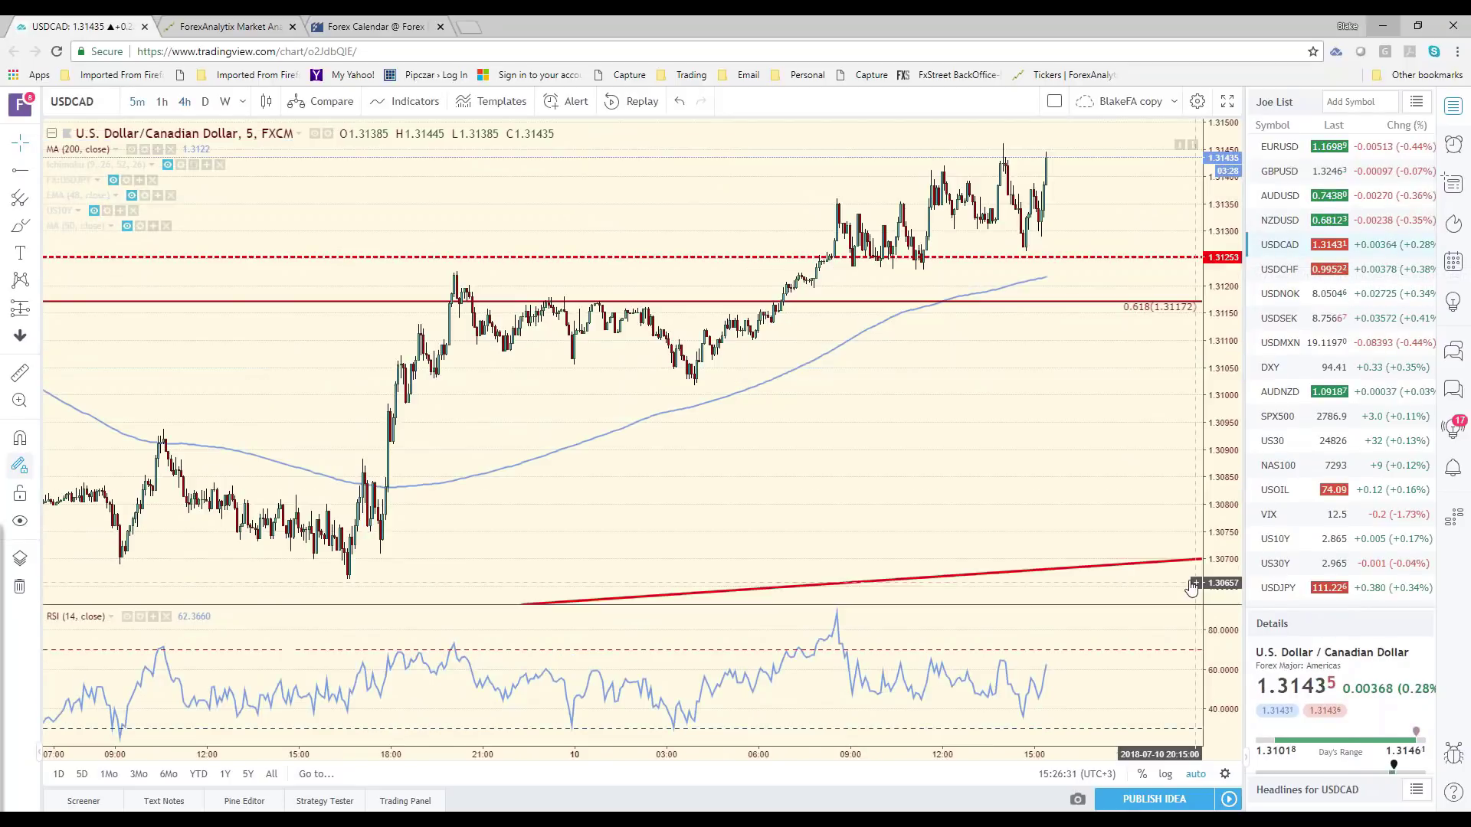
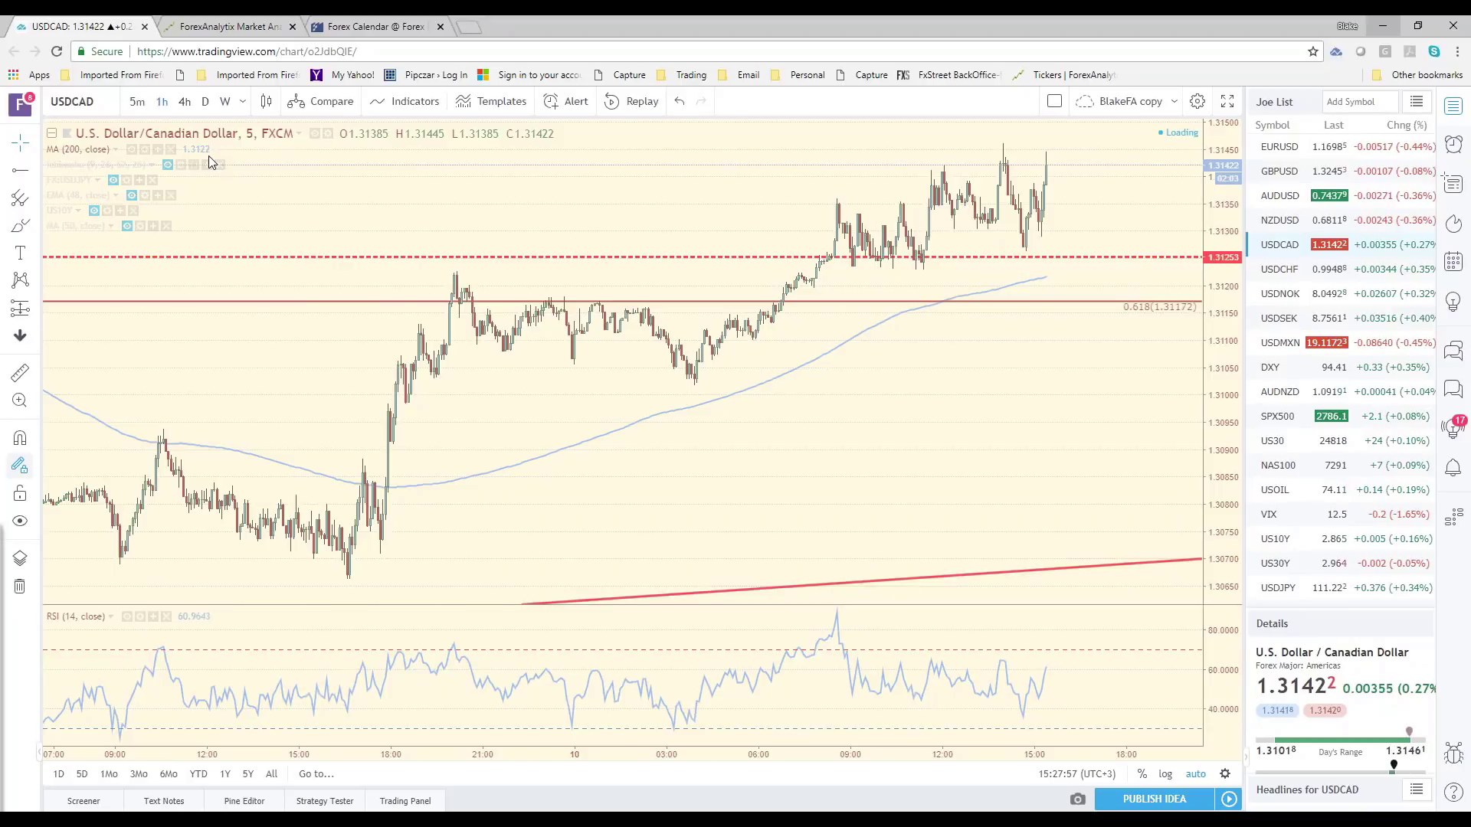
- Delete the dashed red horizontal line near the 0.5 Fibonacci level on the 1h USDCAD chart
{"action": "scroll", "coordinate": [896, 484], "scroll_direction": "down", "scroll_amount": 1}
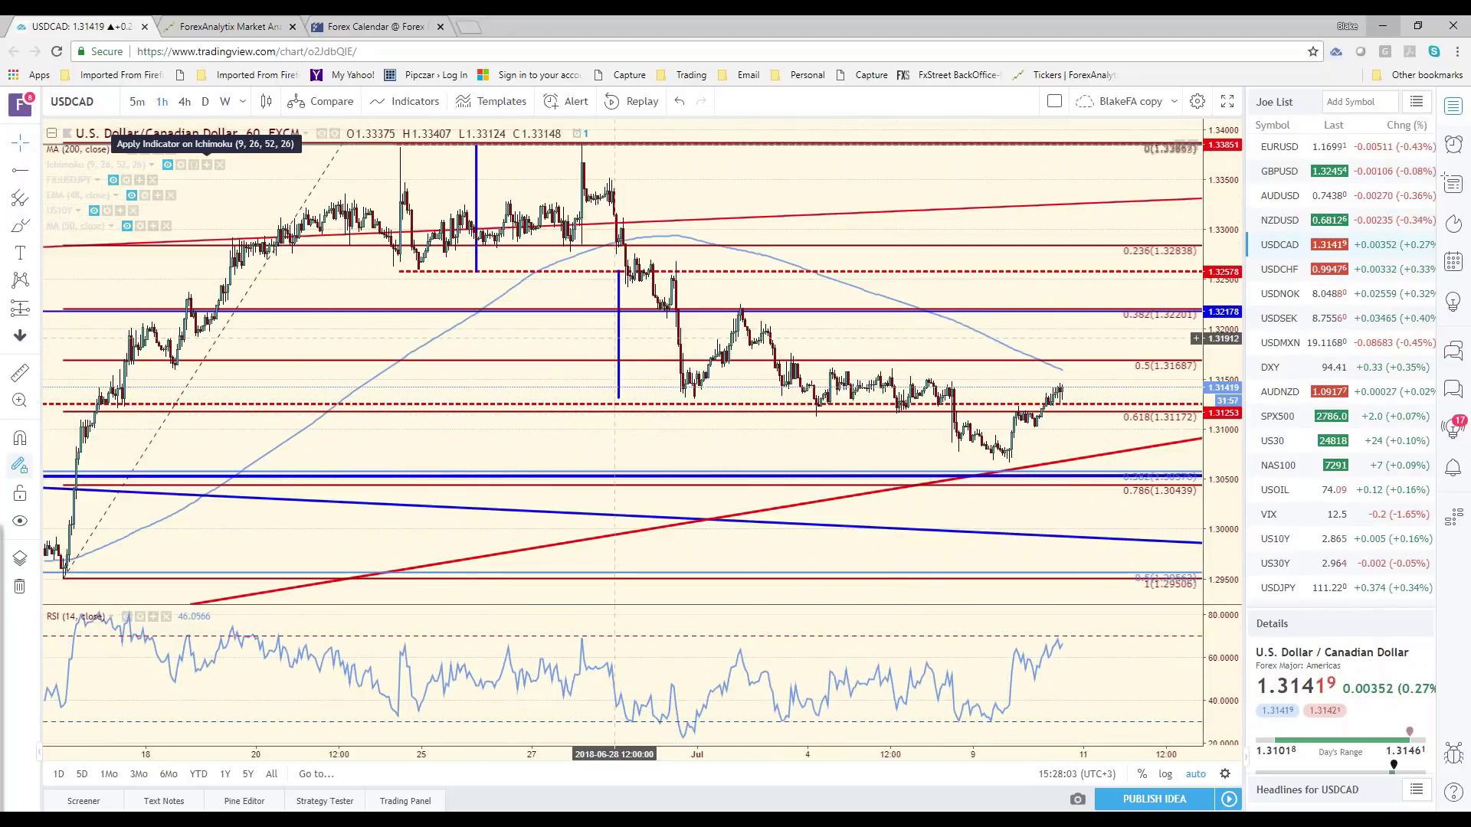
{"action": "left_click", "coordinate": [904, 494]}
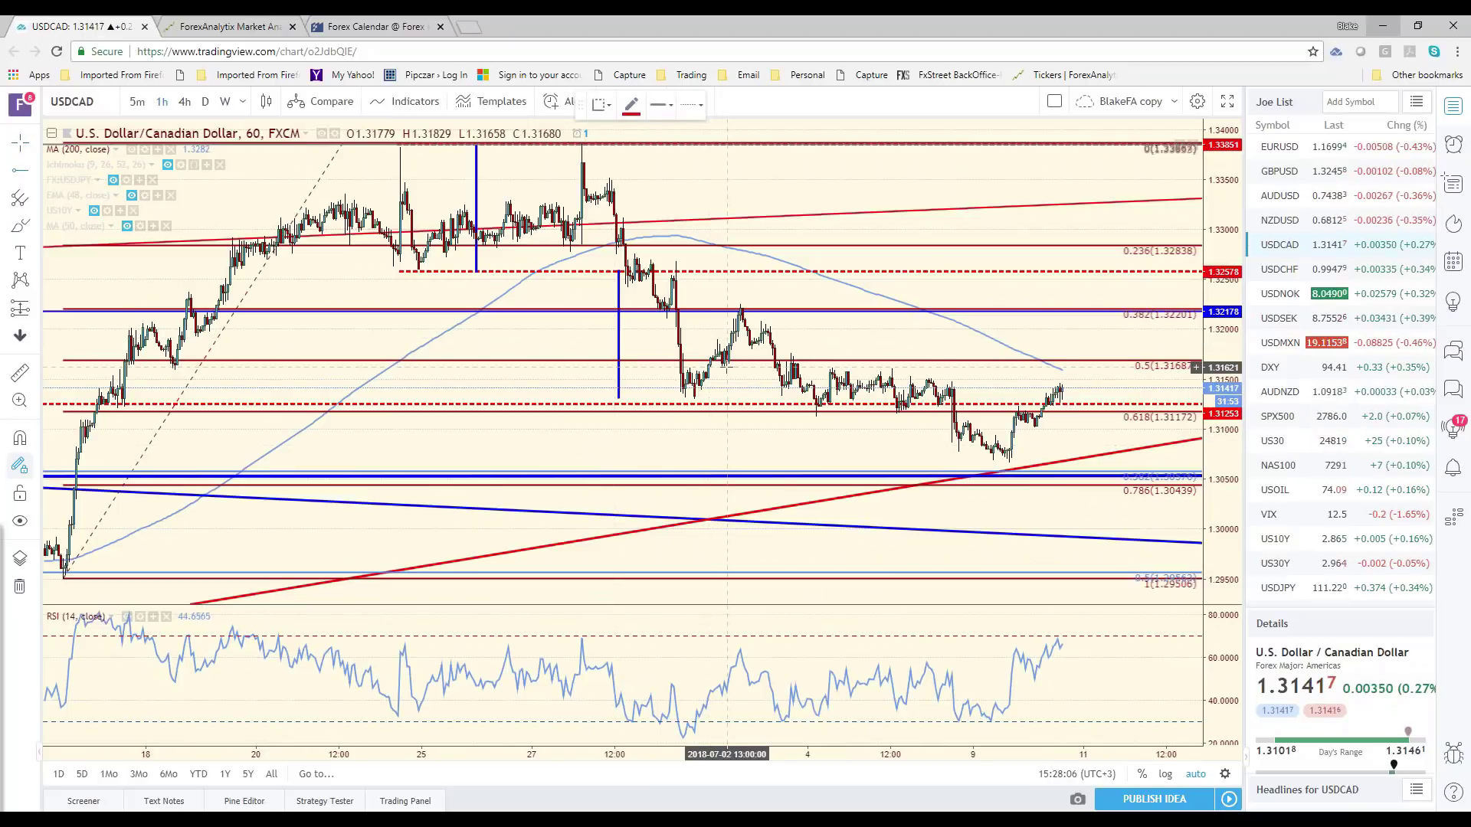
{"action": "left_click", "coordinate": [727, 367]}
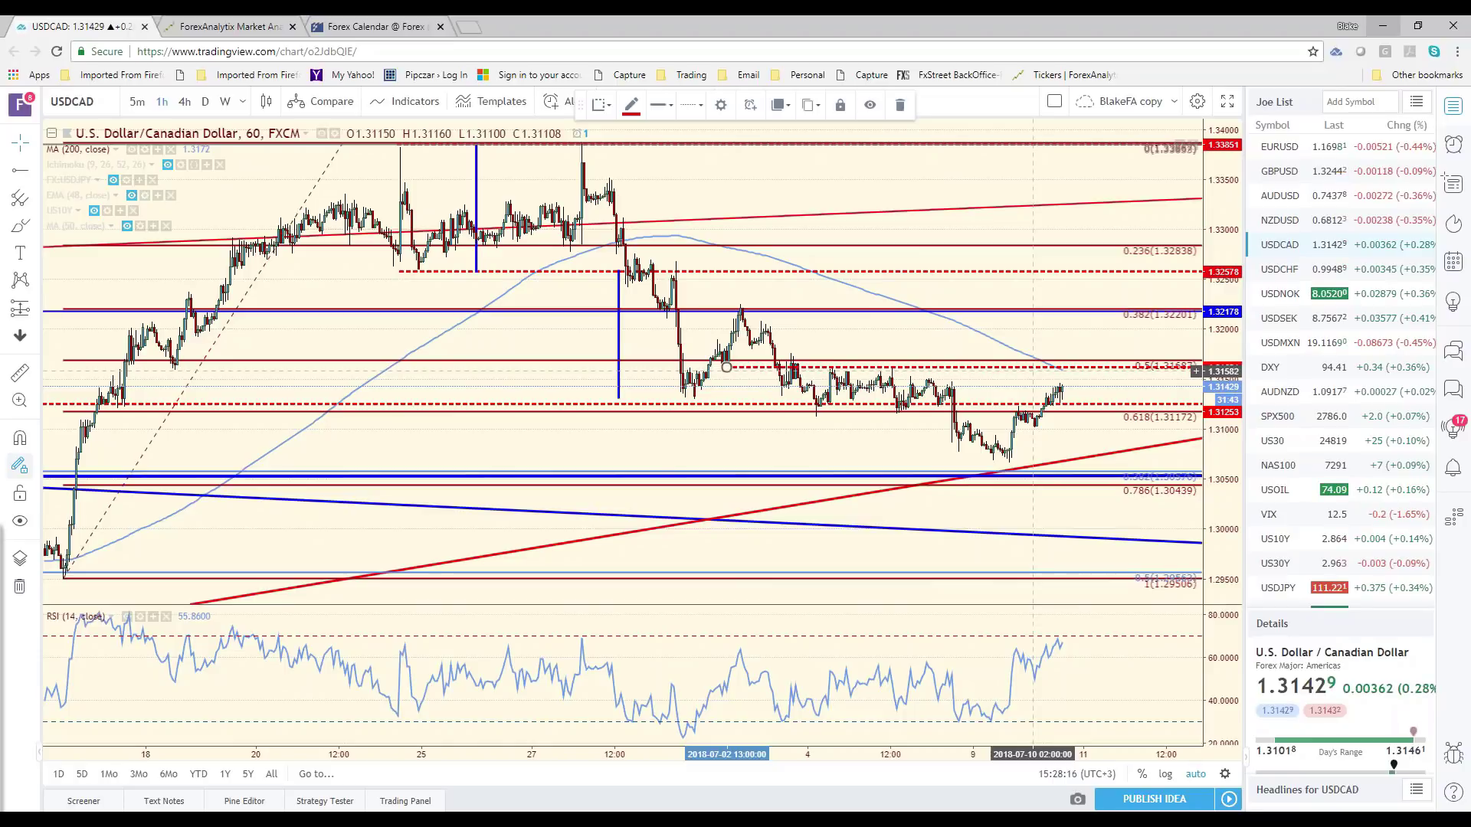
{"action": "key", "text": "Delete"}
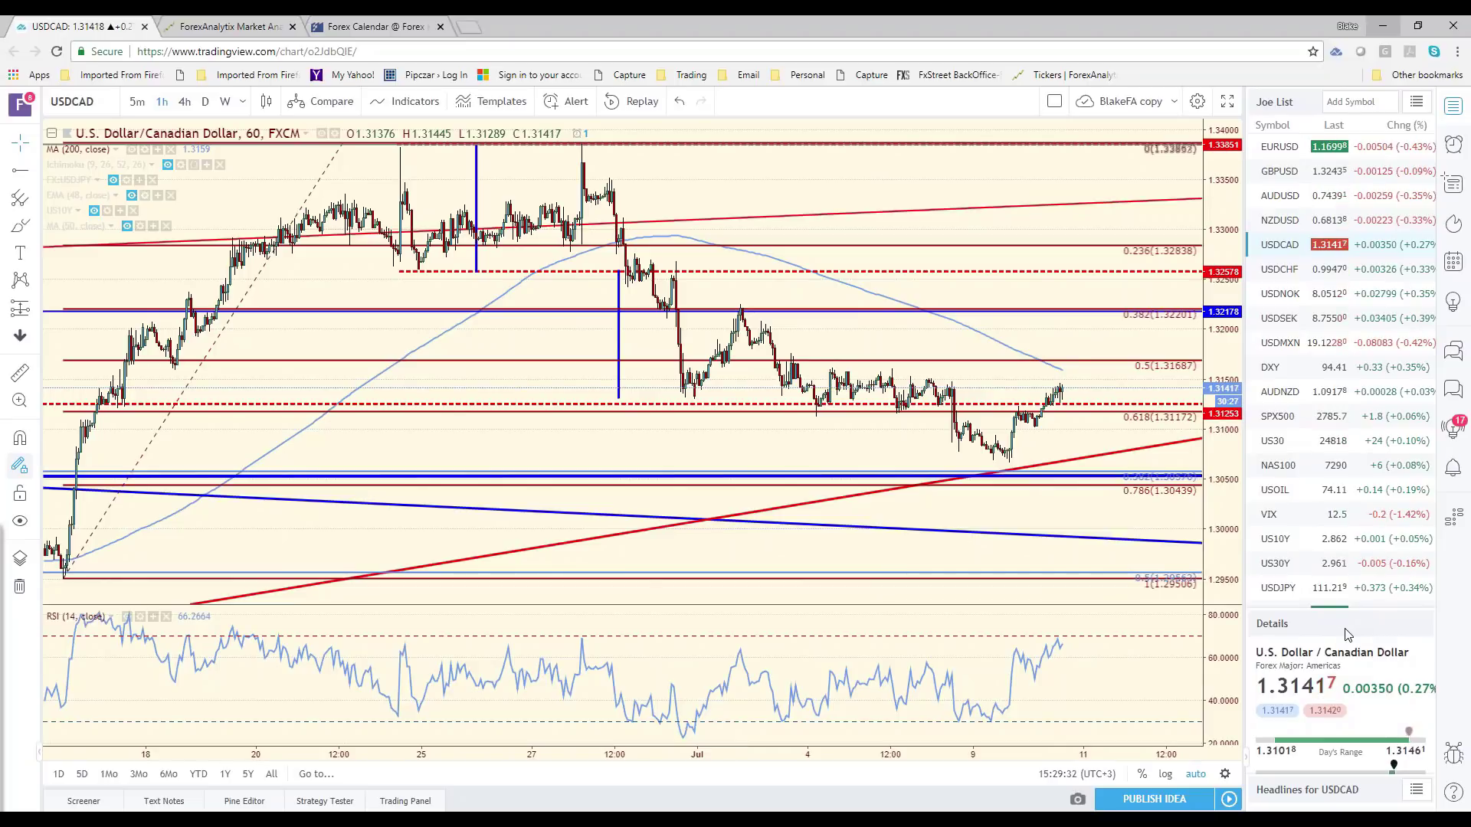
- Open DXY on the 4-hour (240) interval, inspect its Fib retracement, then switch to NAS100
{"action": "left_click", "coordinate": [1326, 381]}
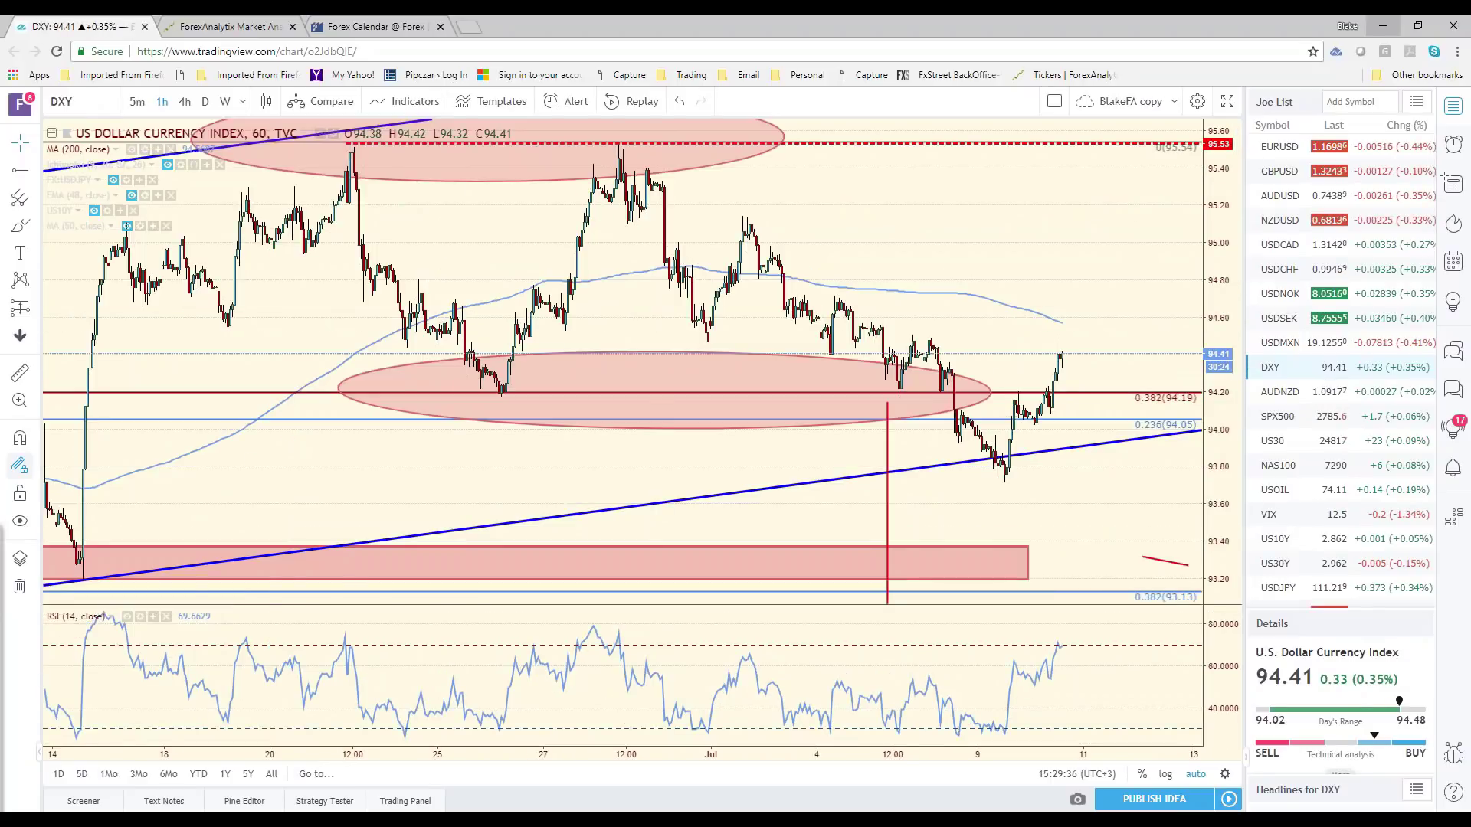
{"action": "key", "text": "2"}
{"action": "key", "text": "4"}
{"action": "key", "text": "0"}
{"action": "key", "text": "Return"}
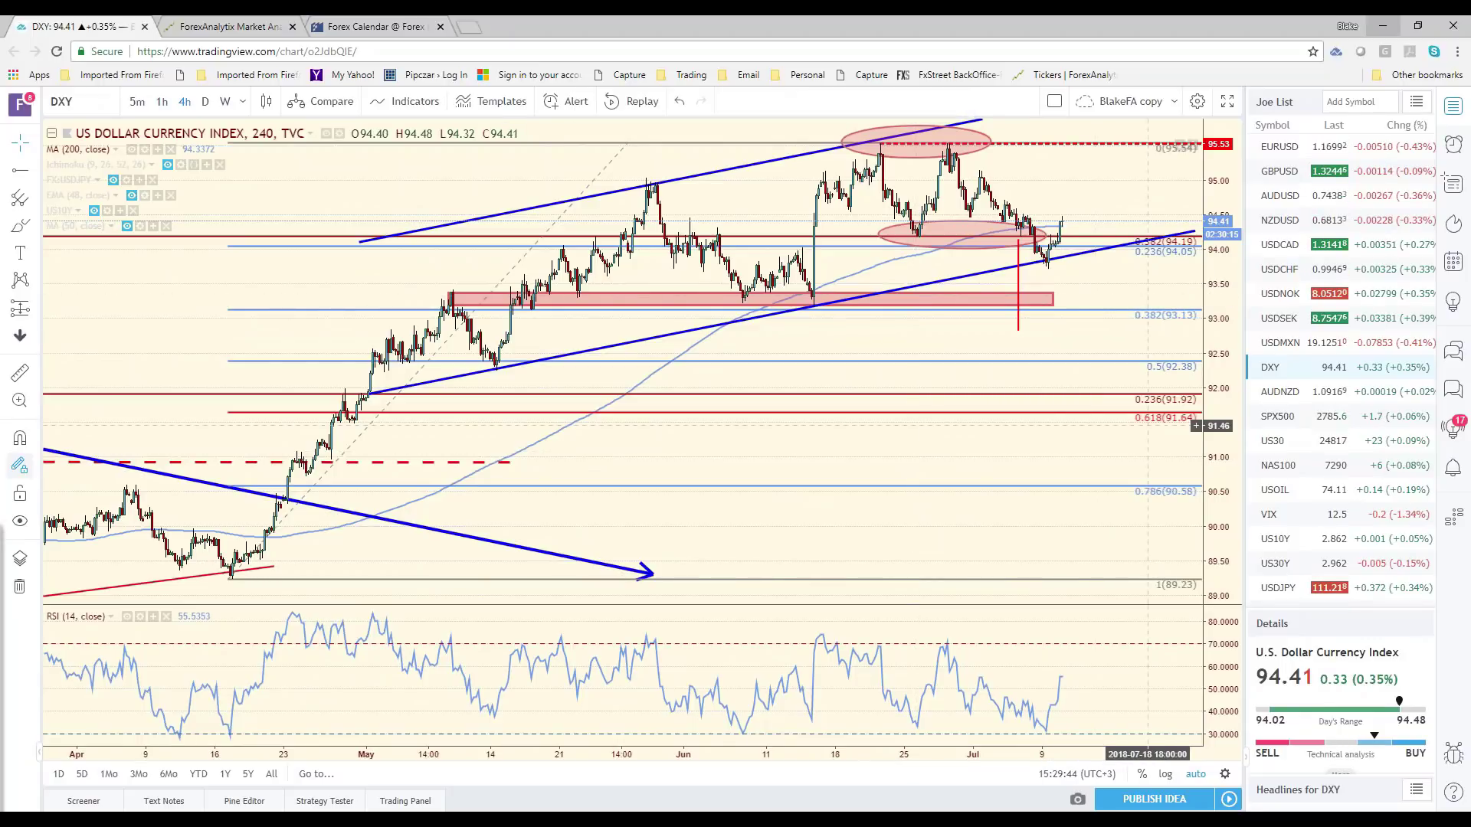
{"action": "left_click", "coordinate": [1143, 423]}
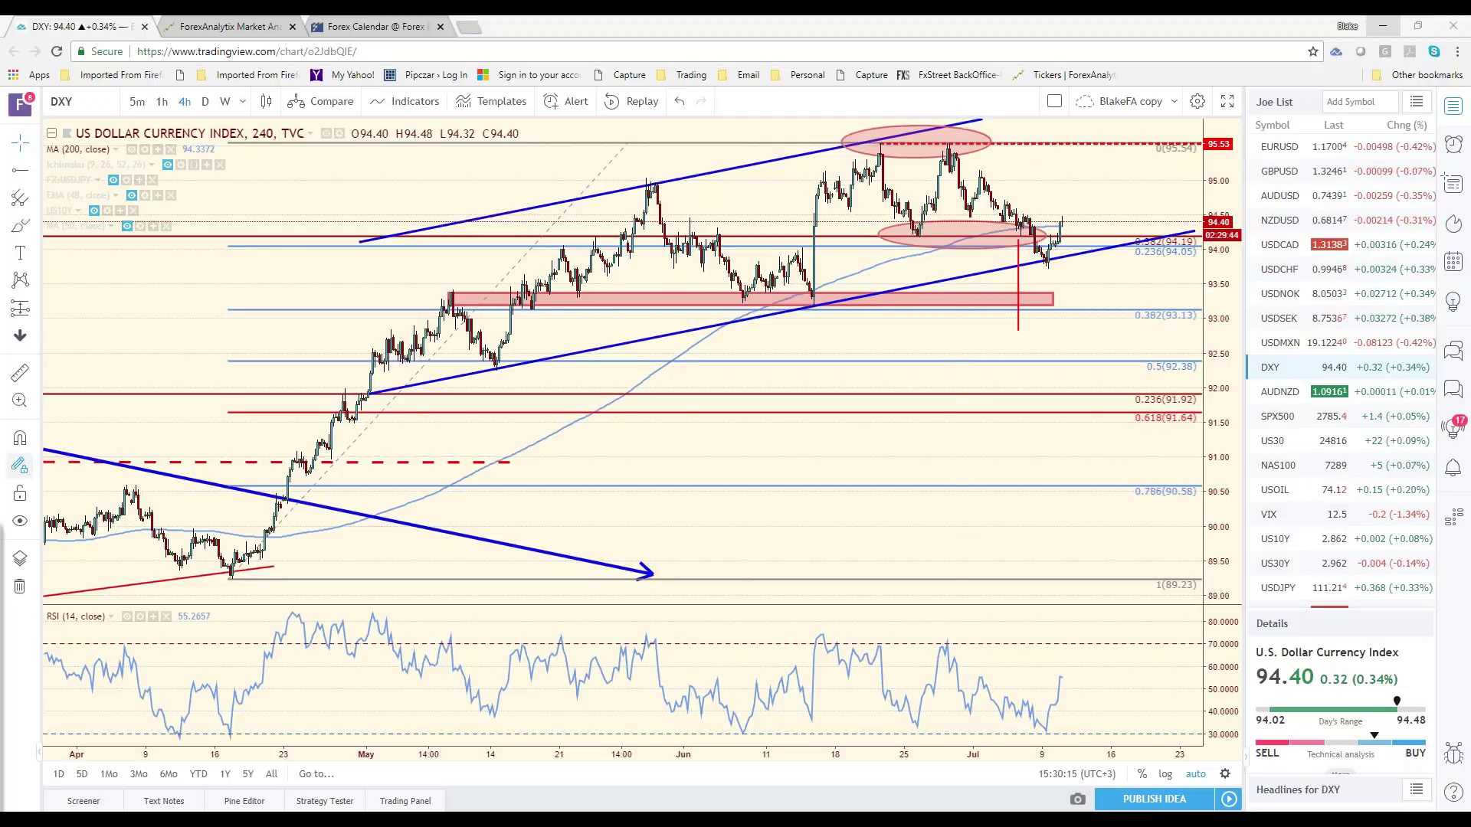
{"action": "left_click", "coordinate": [1303, 477]}
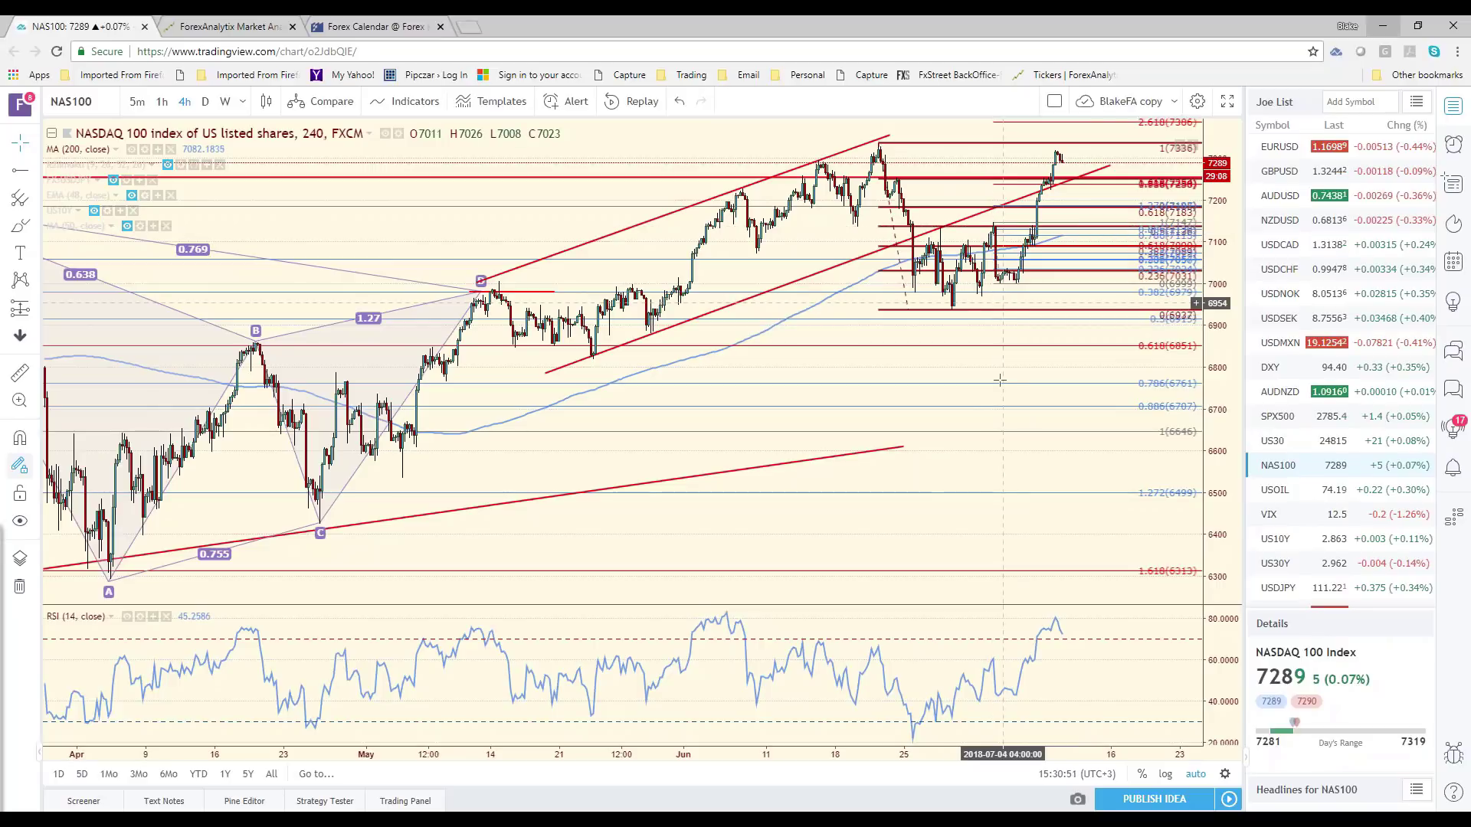
- Open the SPX500 chart and select its Fibonacci retracement
{"action": "left_click", "coordinate": [1281, 418]}
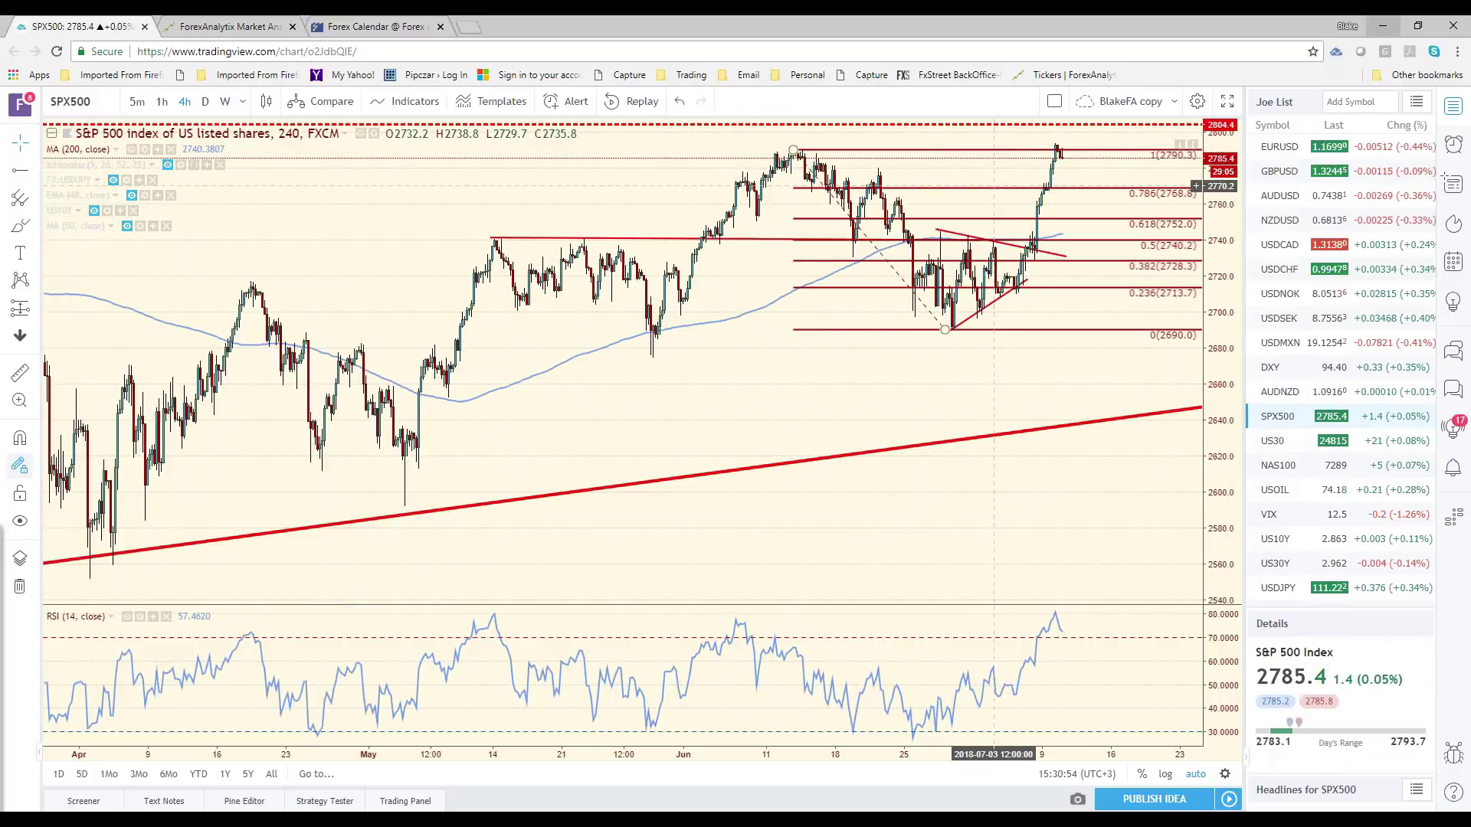
{"action": "scroll", "coordinate": [993, 186], "scroll_direction": "down", "scroll_amount": 2}
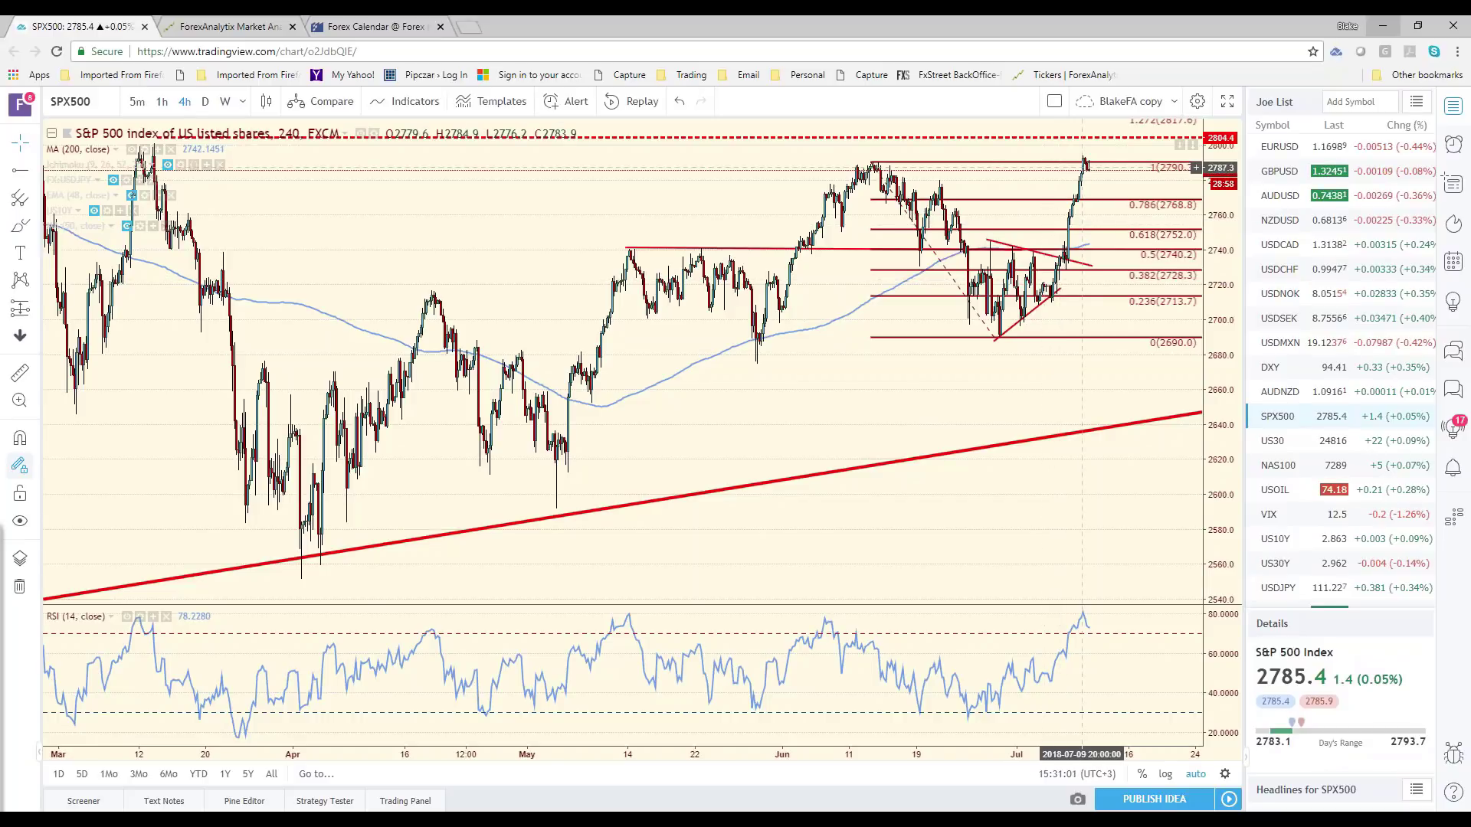
{"action": "left_click", "coordinate": [1081, 164]}
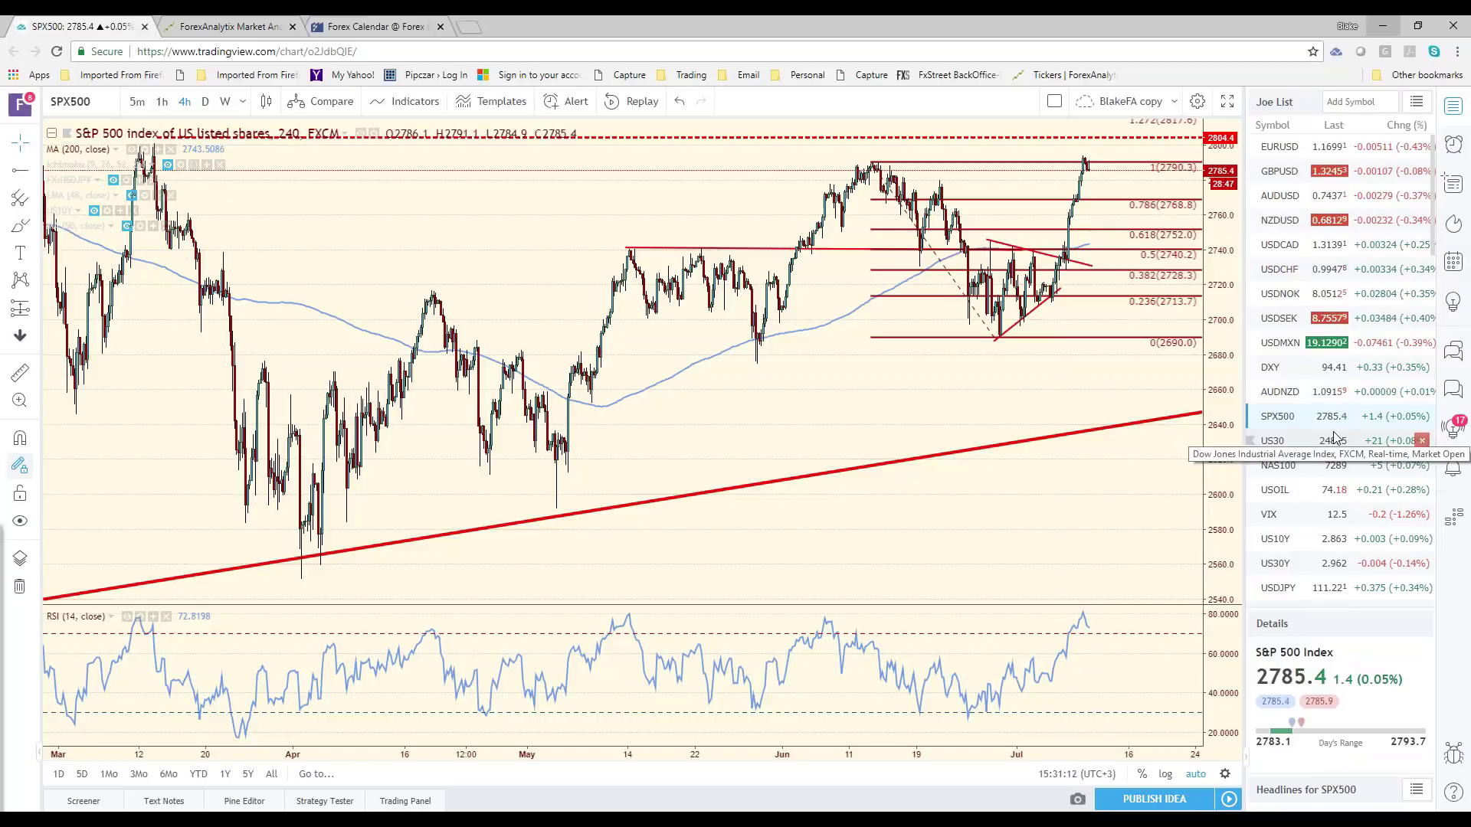
- Flip briefly to NAS100 and back to SPX500, then zoom the chart out
{"action": "left_click", "coordinate": [1294, 470]}
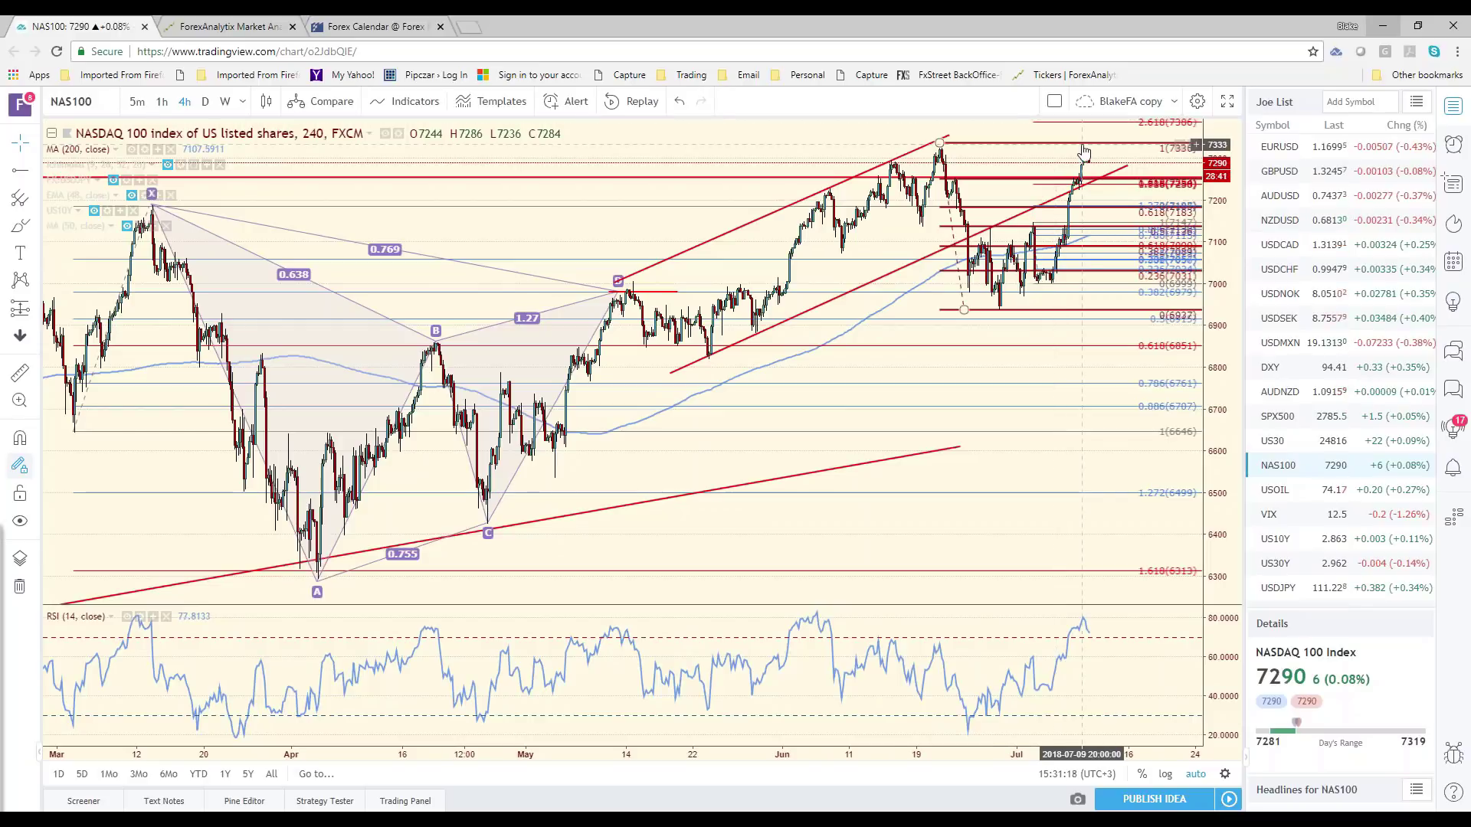
{"action": "left_click", "coordinate": [1302, 416]}
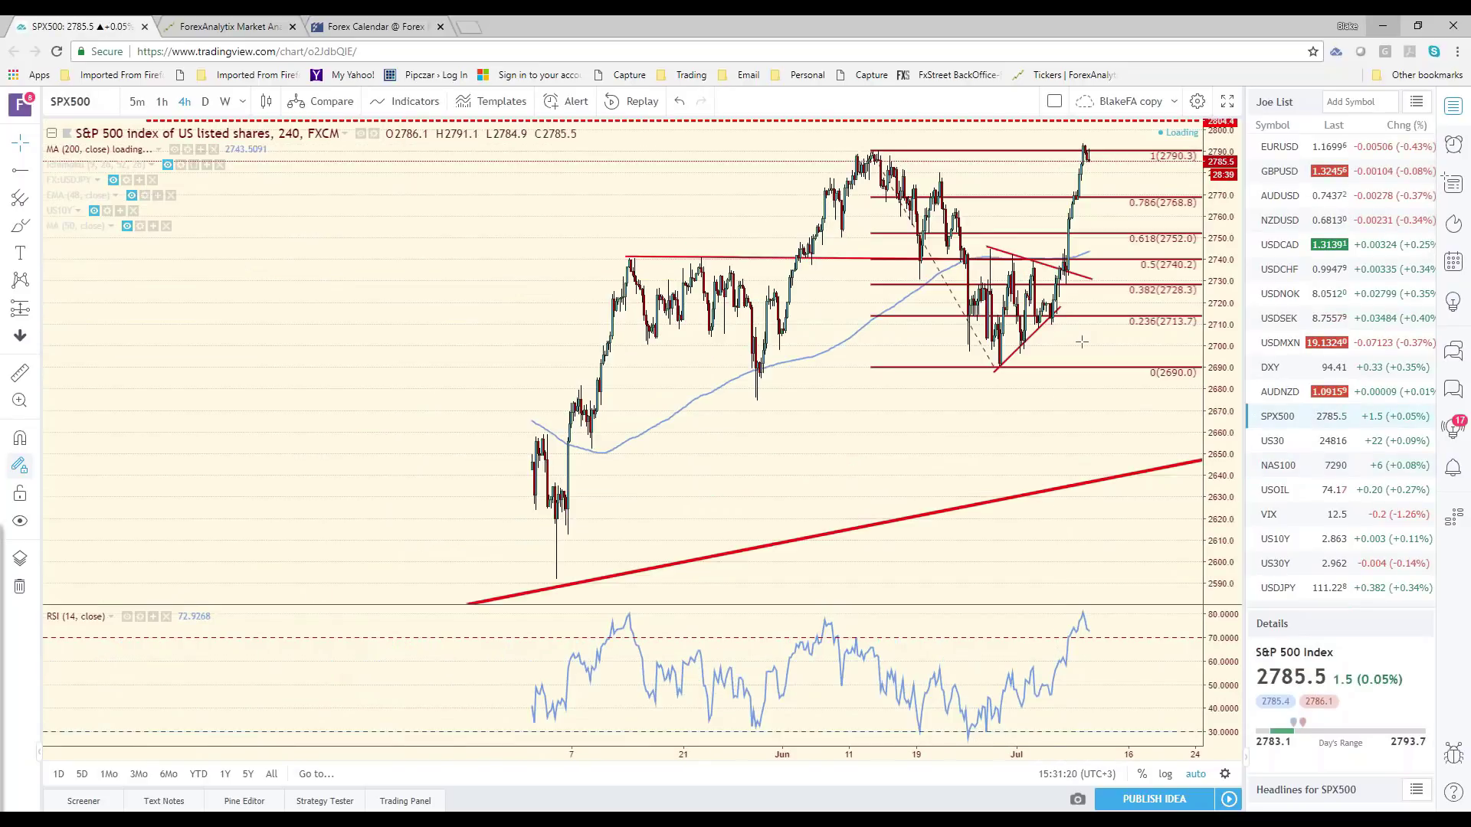
{"action": "scroll", "coordinate": [1012, 168], "scroll_direction": "up", "scroll_amount": 3}
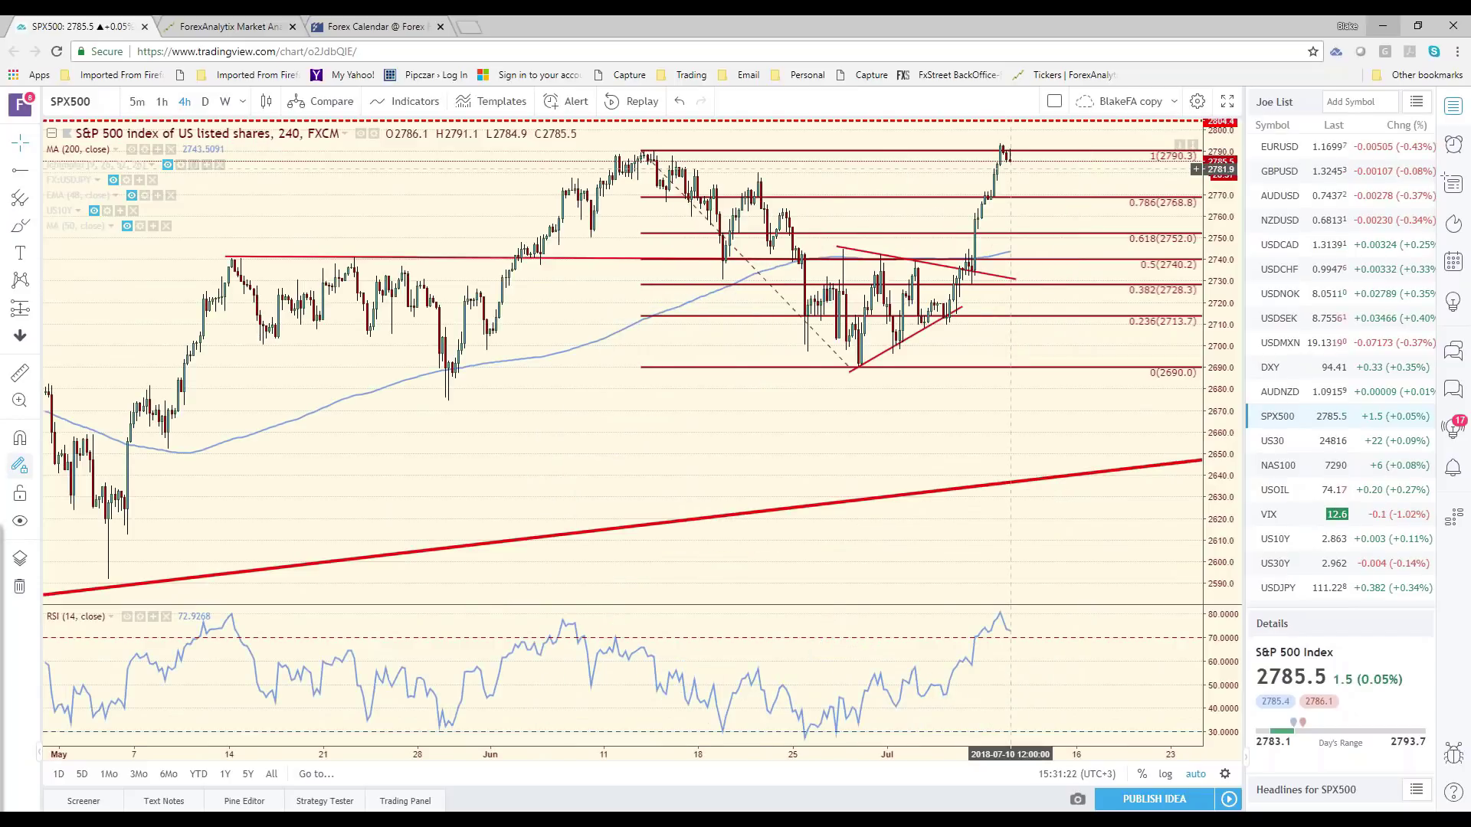
{"action": "scroll", "coordinate": [1012, 169], "scroll_direction": "down", "scroll_amount": 3}
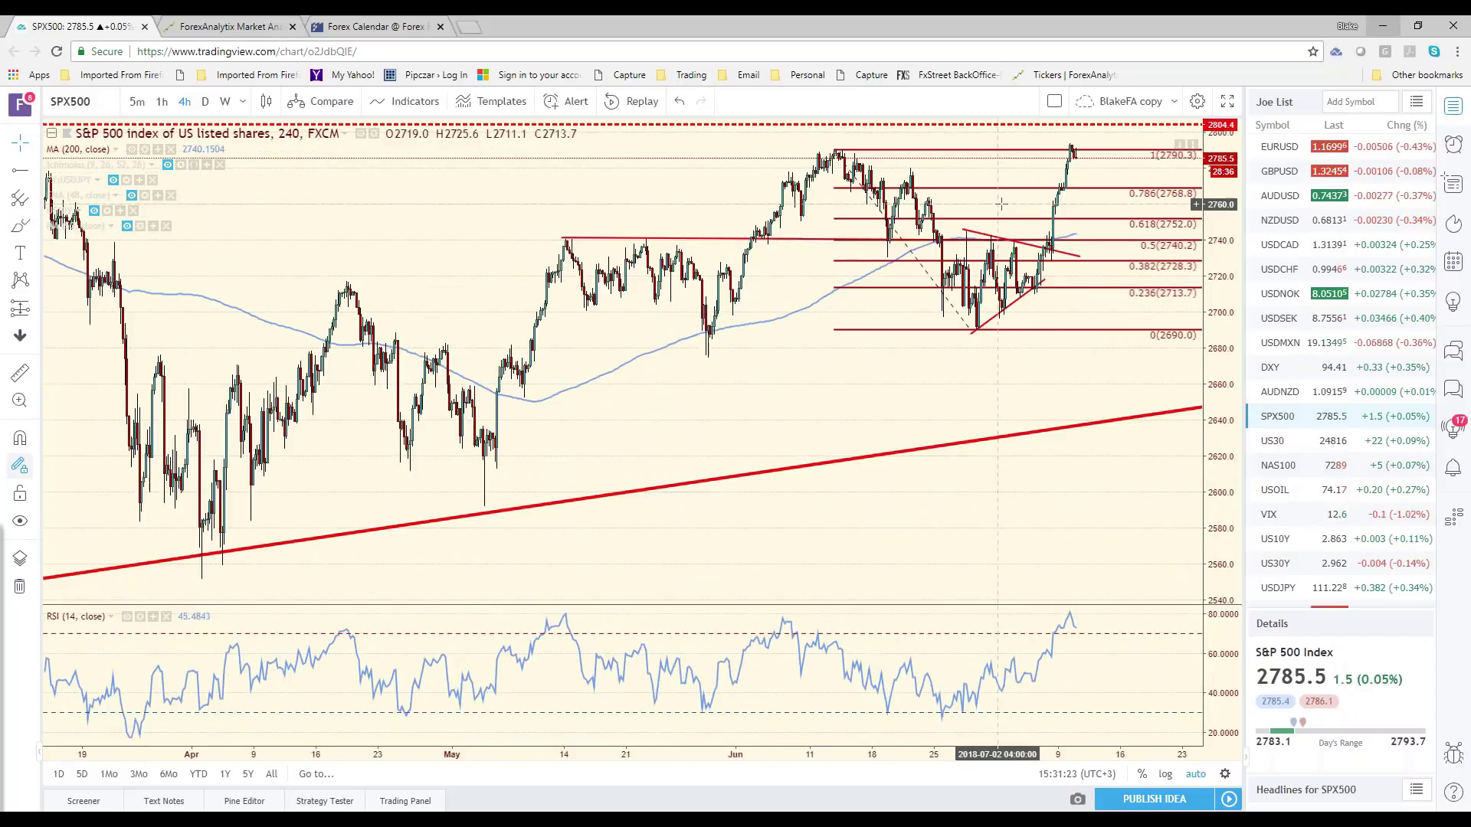
{"action": "scroll", "coordinate": [990, 159], "scroll_direction": "up", "scroll_amount": 1}
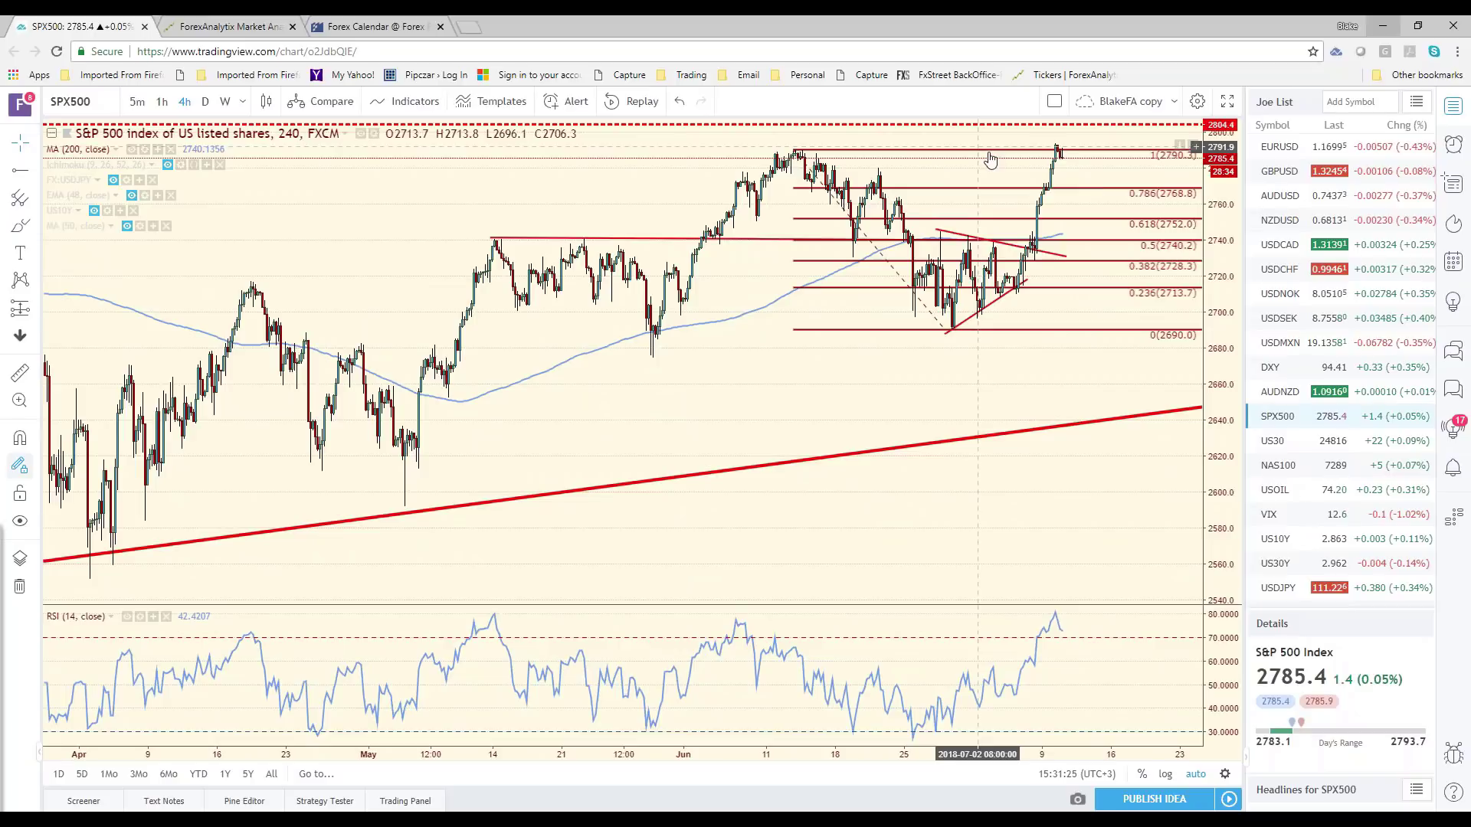
{"action": "scroll", "coordinate": [990, 159], "scroll_direction": "down", "scroll_amount": 4}
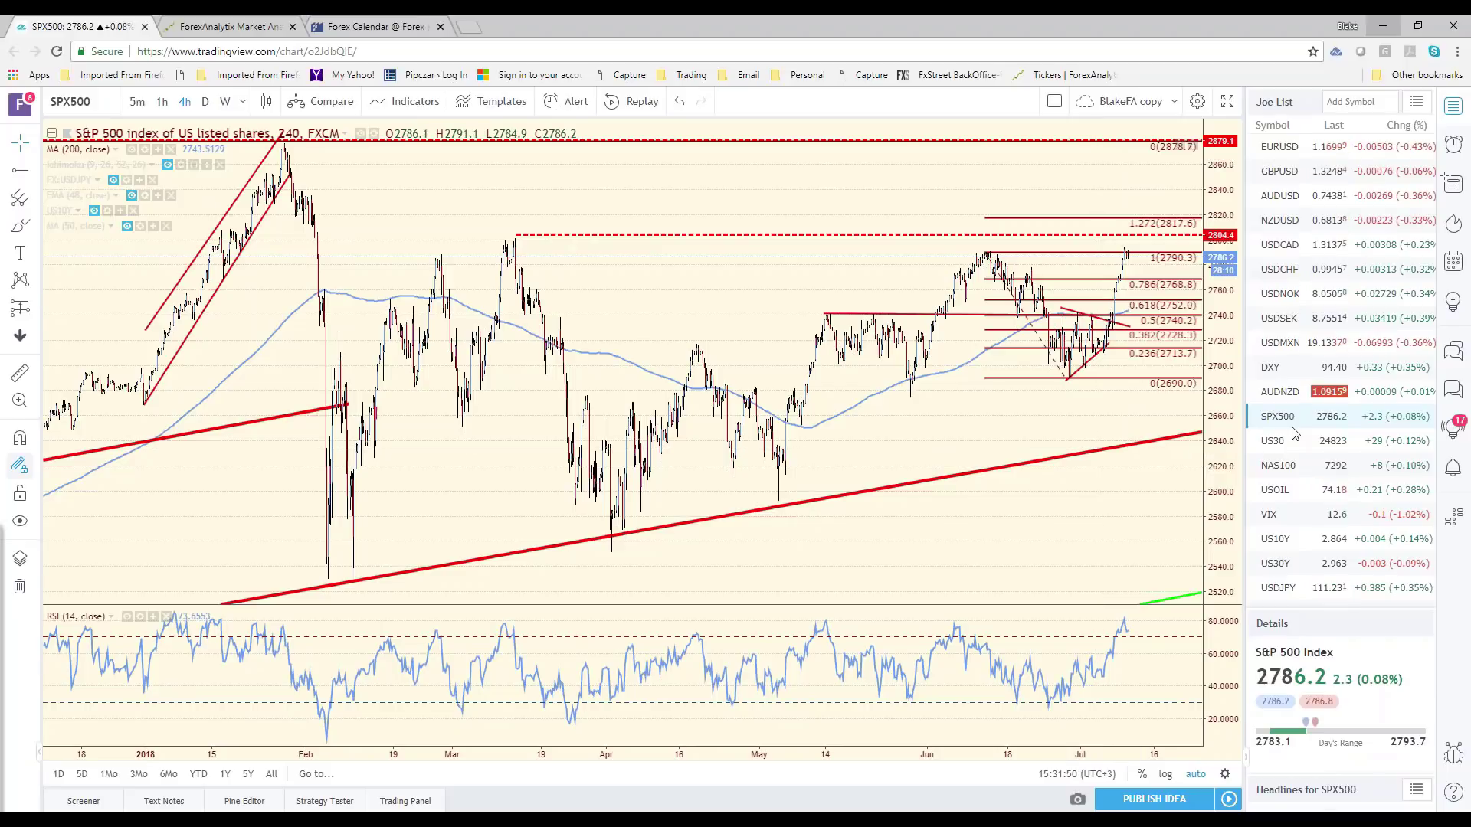
{"action": "scroll", "coordinate": [1305, 530], "scroll_direction": "down", "scroll_amount": 5}
{"action": "scroll", "coordinate": [1302, 530], "scroll_direction": "down", "scroll_amount": 3}
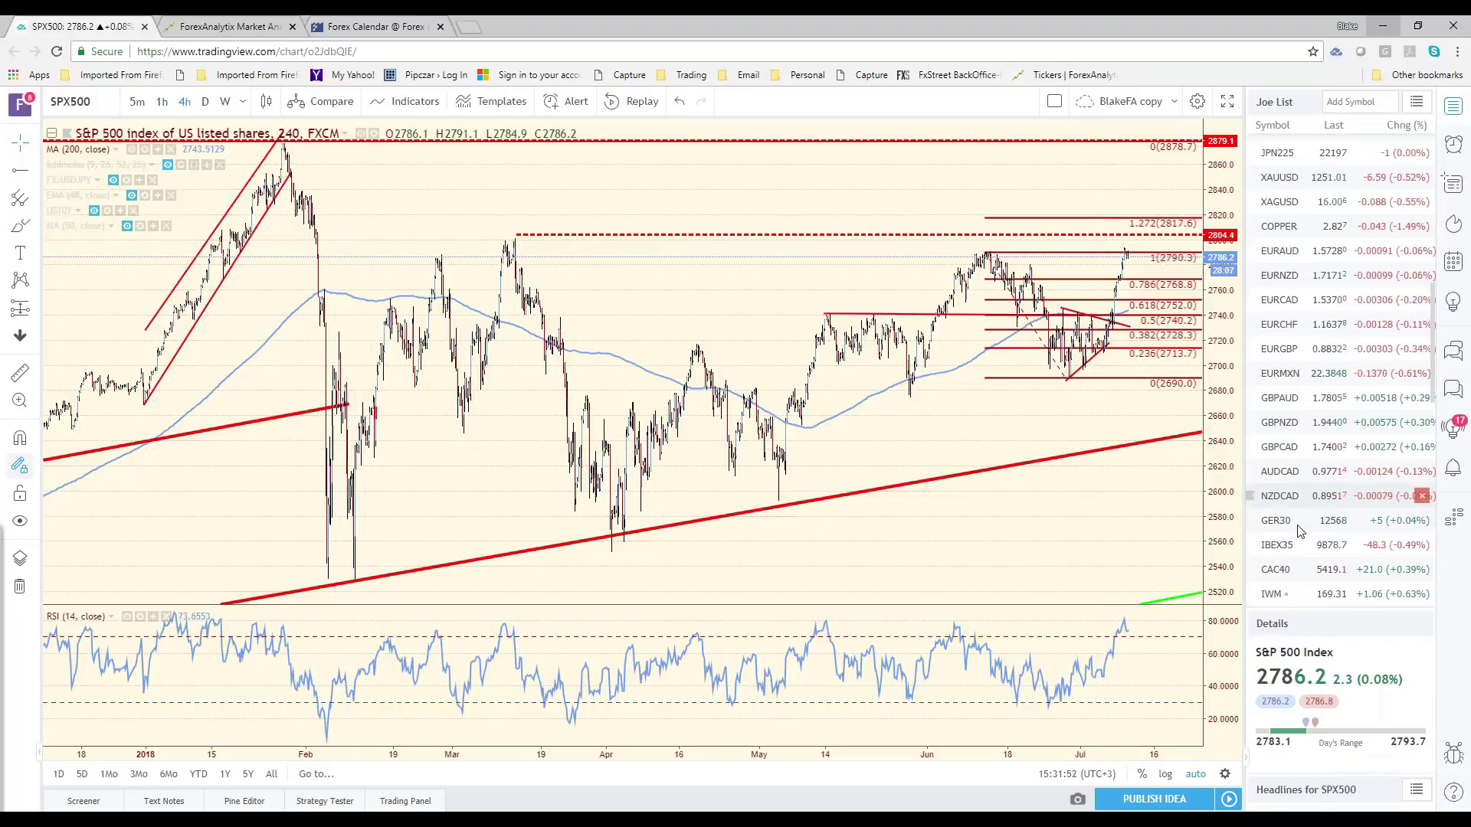
{"action": "scroll", "coordinate": [1300, 530], "scroll_direction": "down", "scroll_amount": 5}
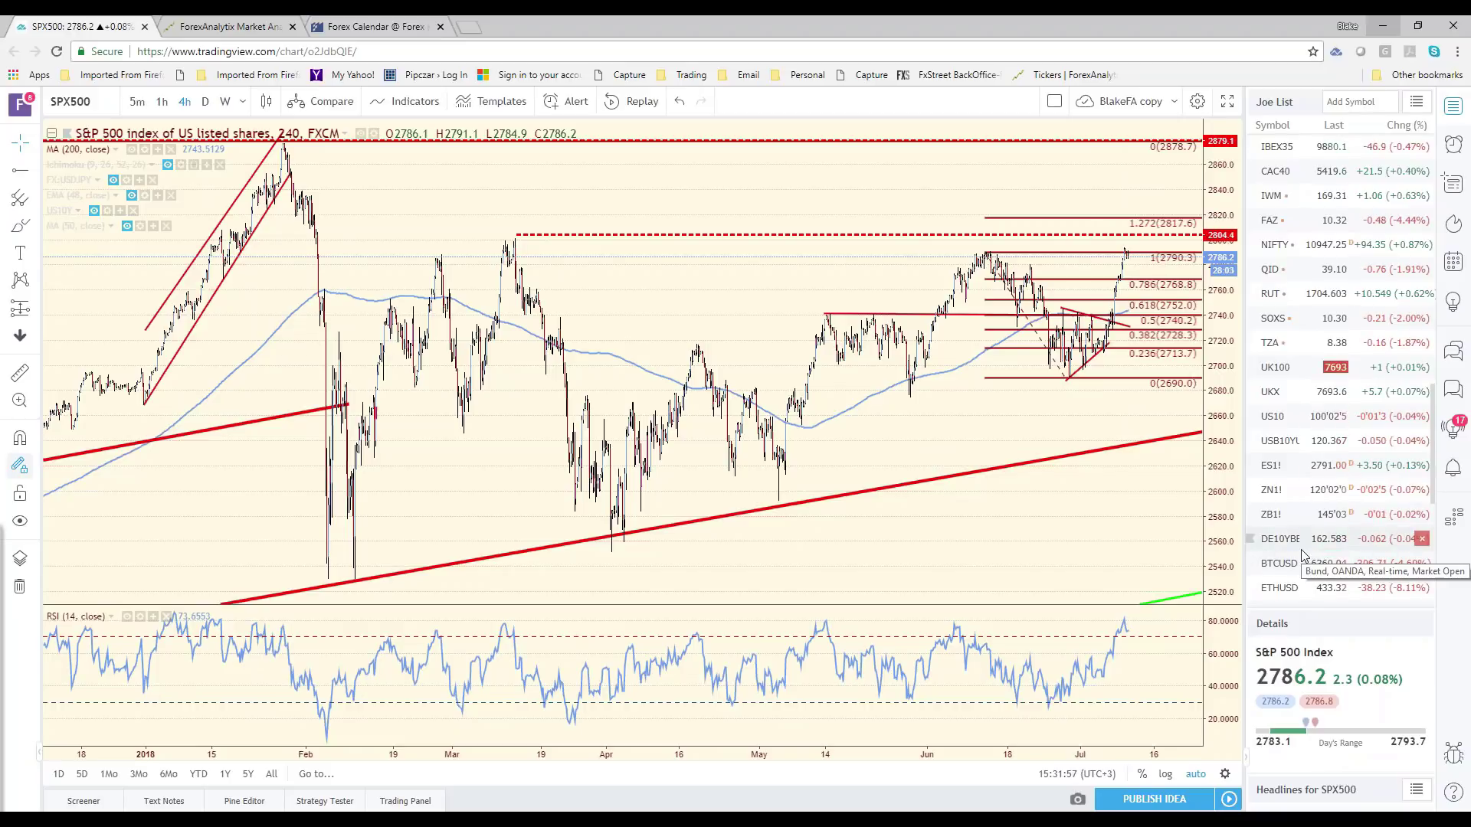
- Open ETHUSD from the watchlist, passing via Bitcoin, and set it to the daily timeframe
{"action": "left_click", "coordinate": [1303, 567]}
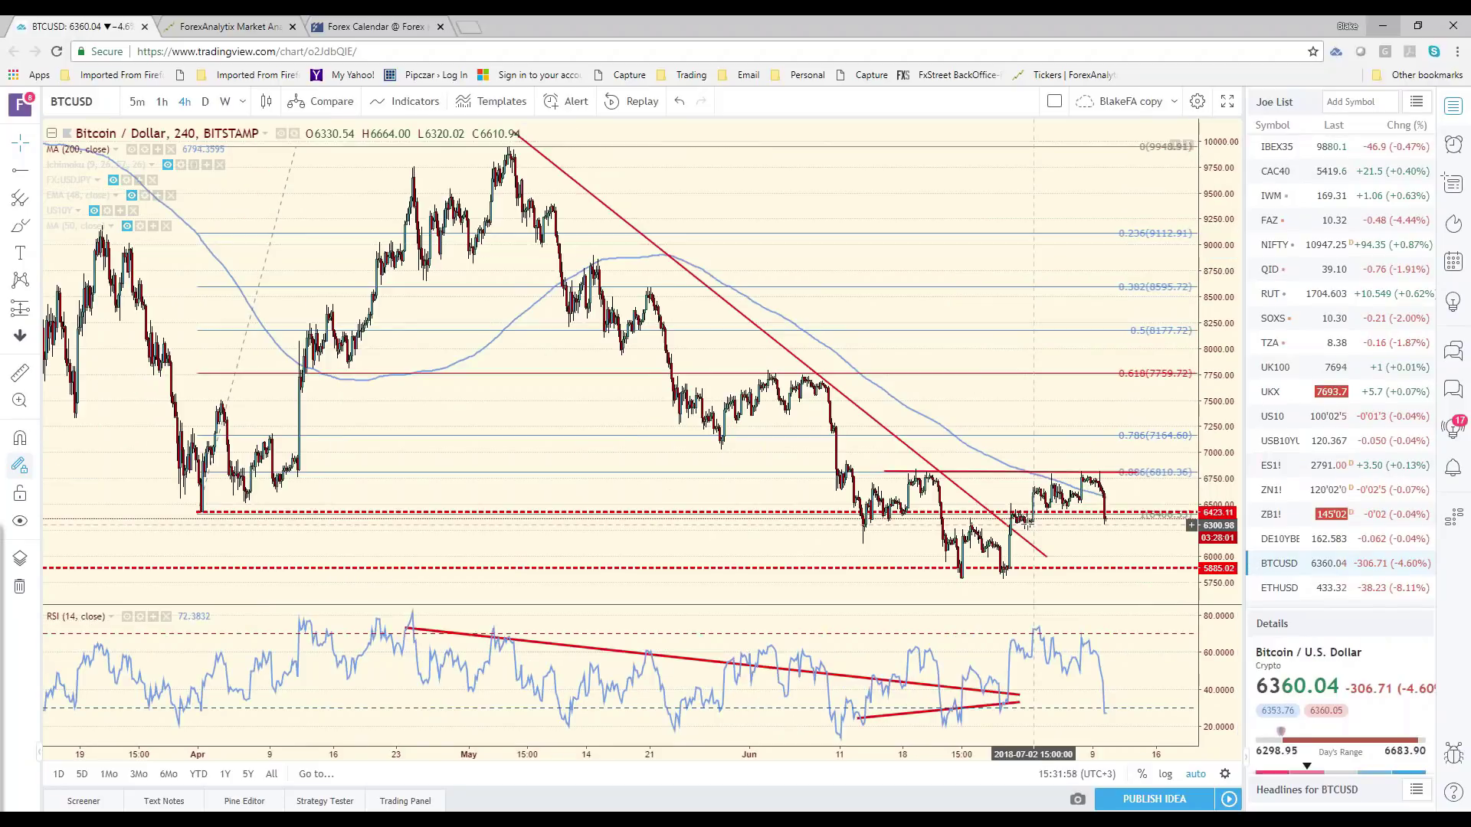
{"action": "scroll", "coordinate": [1035, 525], "scroll_direction": "up", "scroll_amount": 2}
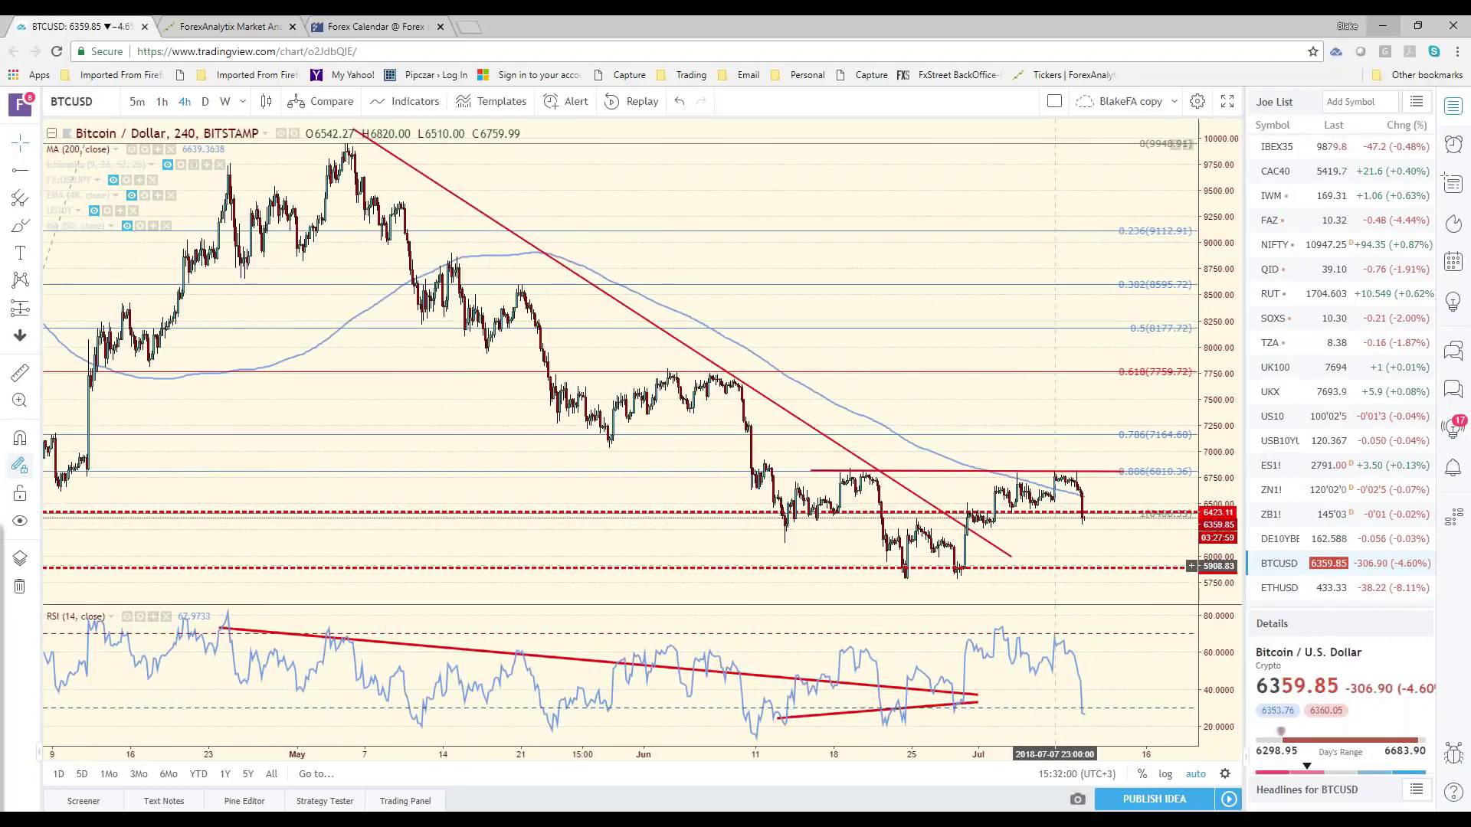
{"action": "left_click", "coordinate": [1321, 590]}
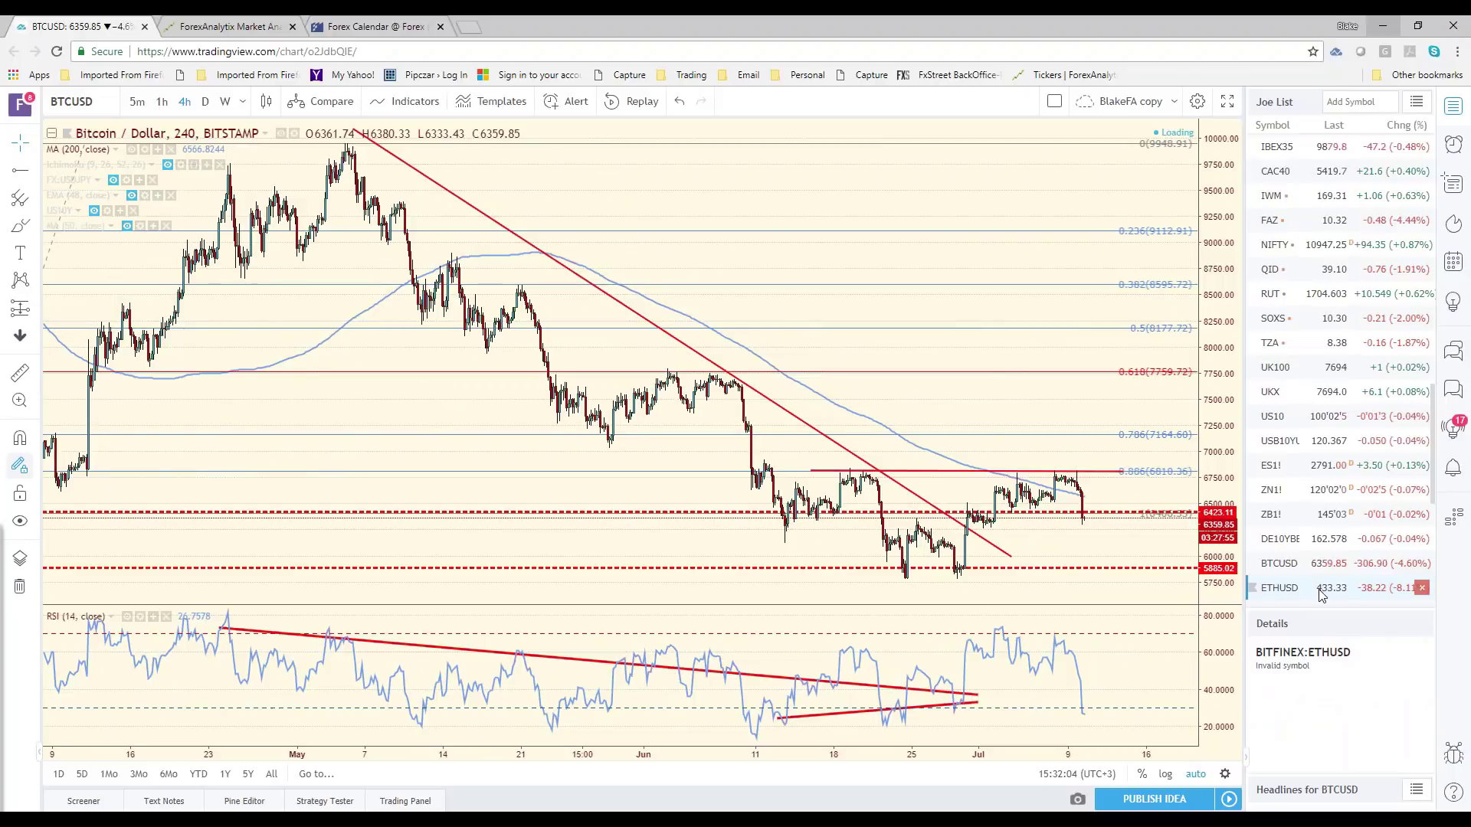
{"action": "scroll", "coordinate": [1320, 594], "scroll_direction": "down", "scroll_amount": 1}
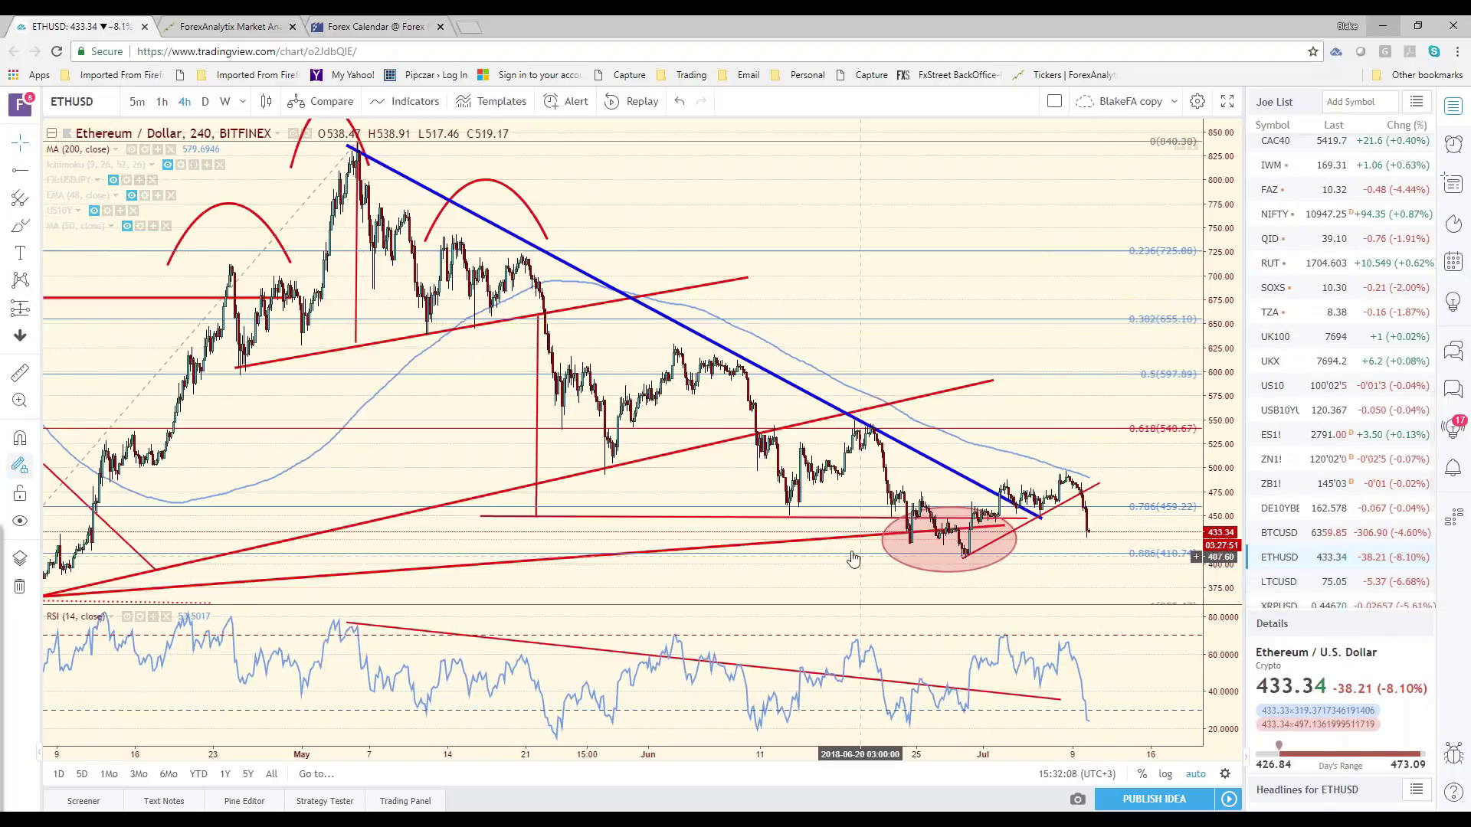
{"action": "left_click", "coordinate": [205, 101]}
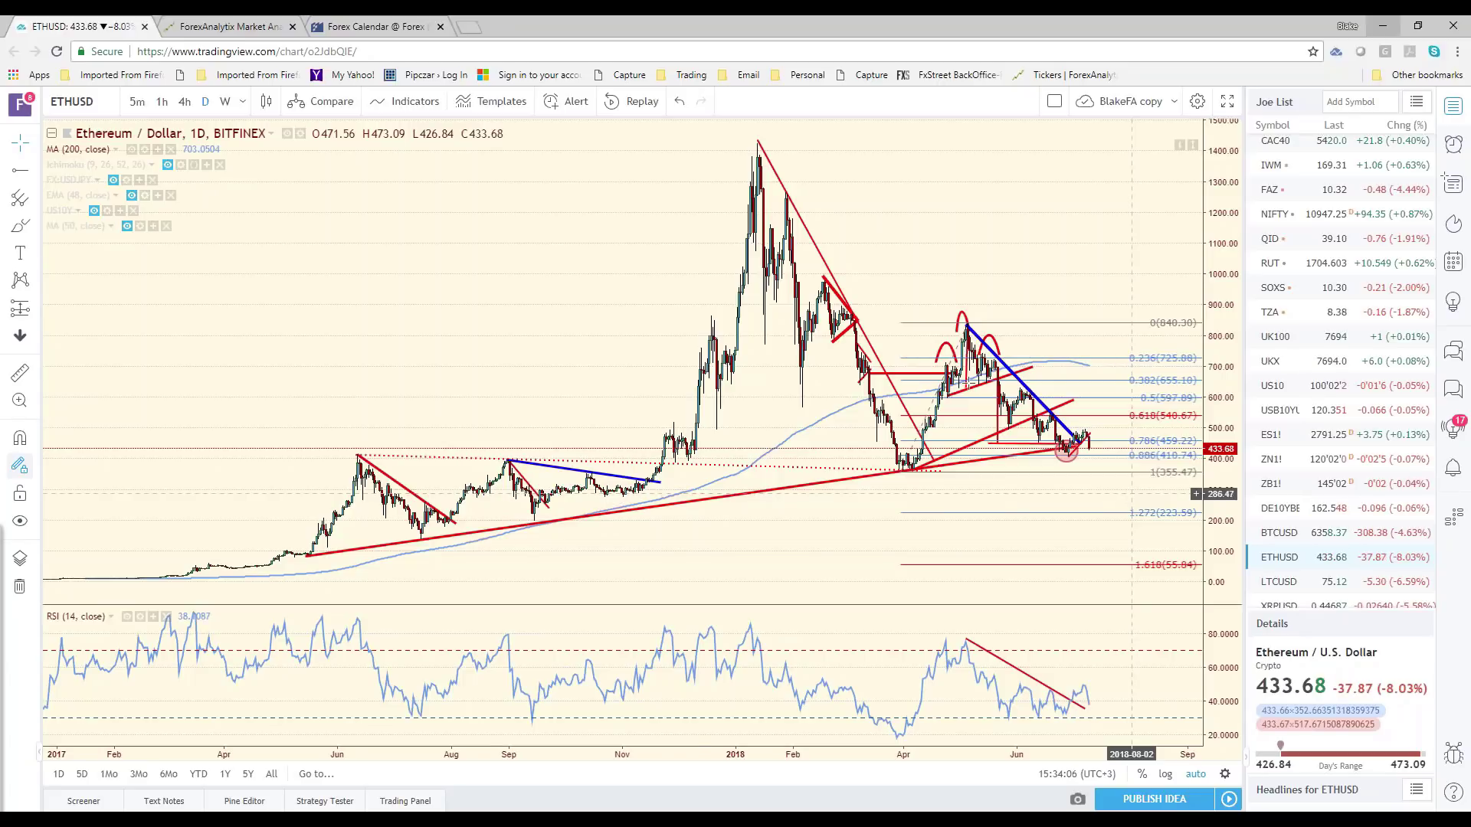
- Zoom the Ethereum chart and brush a blue circle around the 1.272 (223.59) level
{"action": "scroll", "coordinate": [1262, 535], "scroll_direction": "down", "scroll_amount": 1}
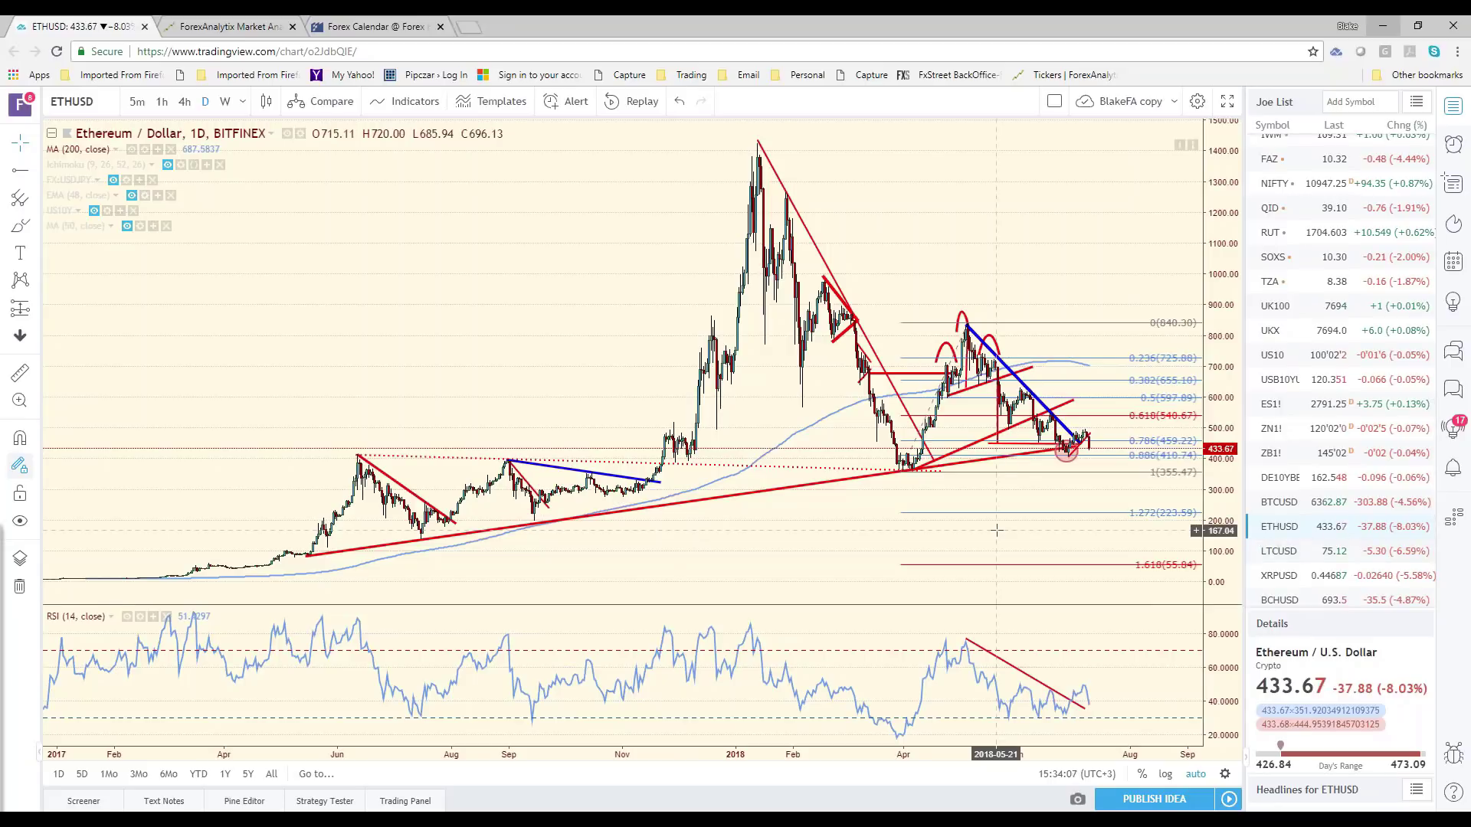
{"action": "scroll", "coordinate": [996, 529], "scroll_direction": "up", "scroll_amount": 2}
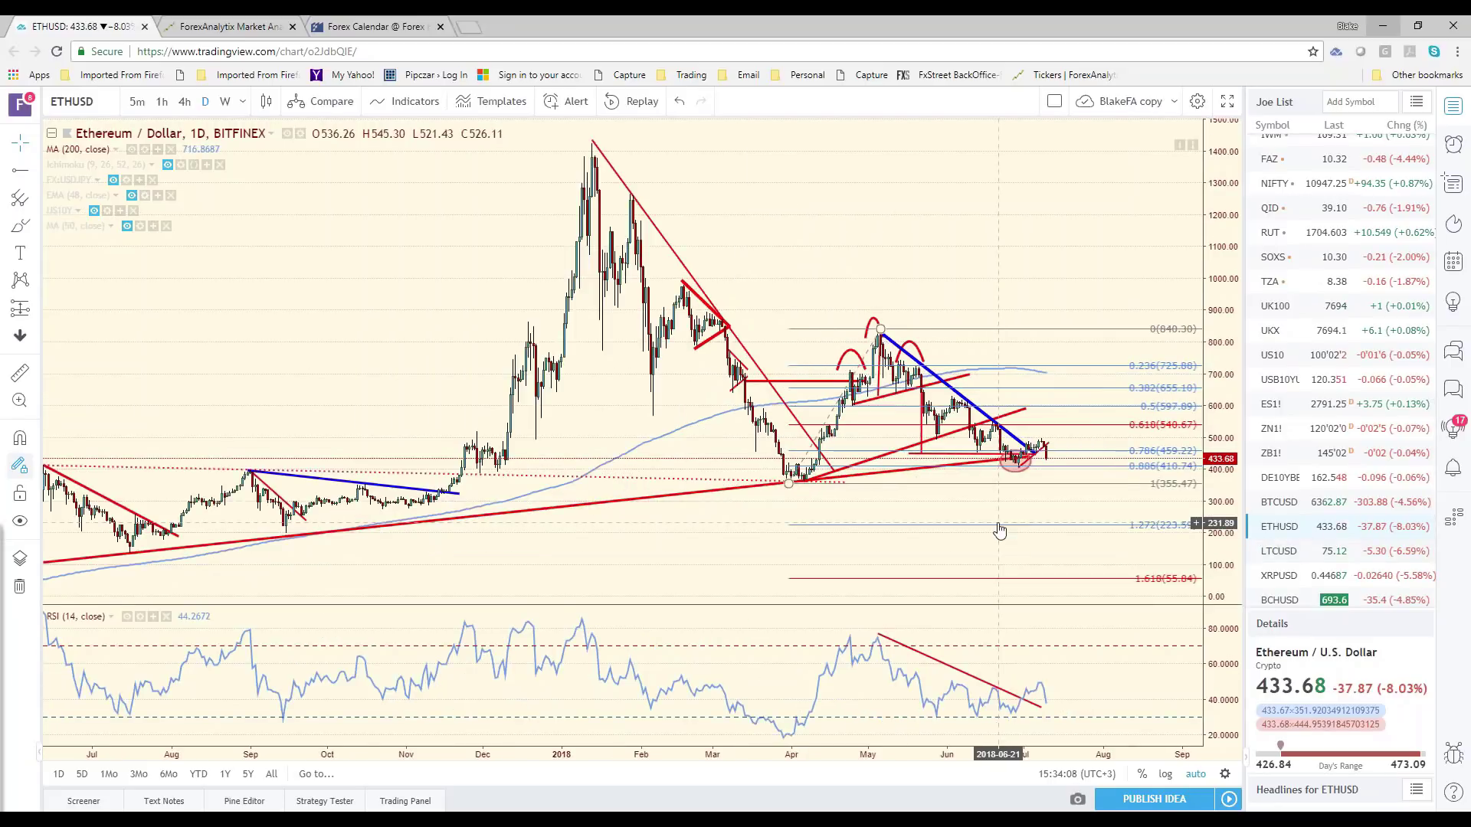
{"action": "scroll", "coordinate": [1000, 529], "scroll_direction": "down", "scroll_amount": 1}
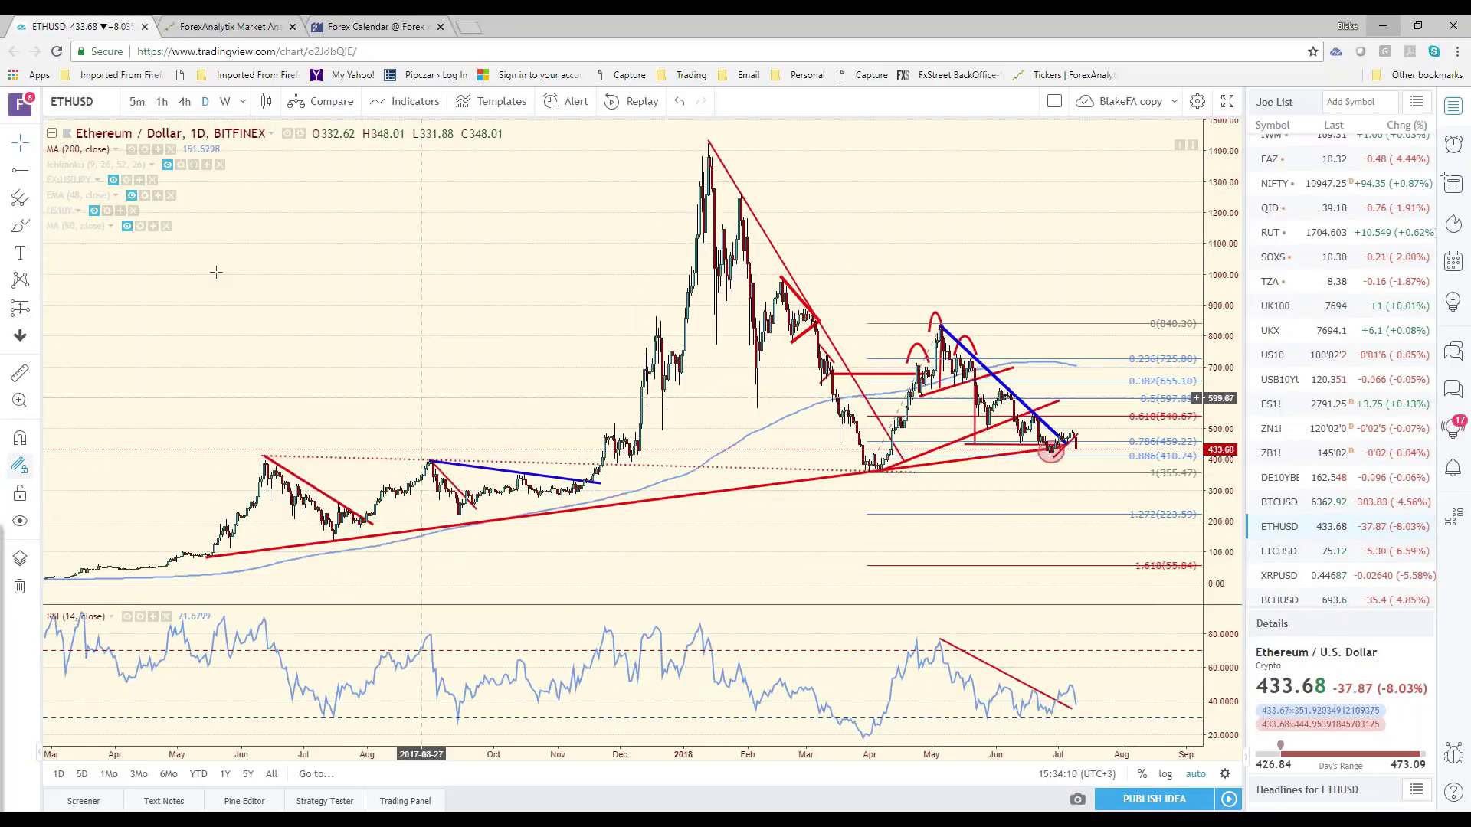
{"action": "left_click", "coordinate": [21, 229]}
{"action": "mouse_move", "coordinate": [1193, 502]}
{"action": "left_mouse_down"}
{"action": "mouse_move", "coordinate": [1134, 497]}
{"action": "mouse_move", "coordinate": [1195, 534]}
{"action": "mouse_move", "coordinate": [1194, 501]}
{"action": "left_mouse_up"}
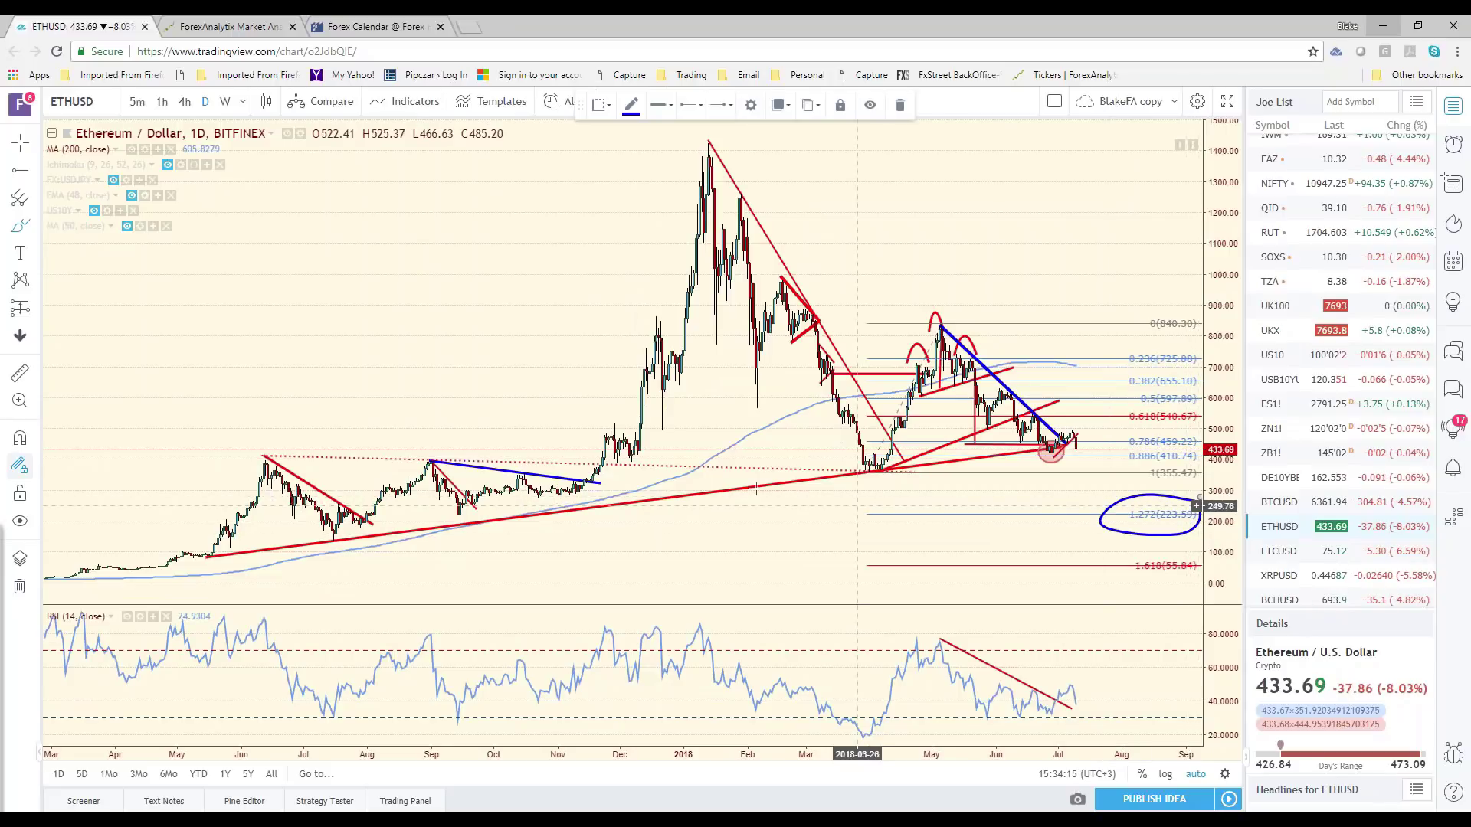
- Delete the stray blue loop around the June–November range and select the 1.272 circle
{"action": "left_click_drag", "start_coordinate": [250, 452], "coordinate": [279, 529]}
{"action": "mouse_move", "coordinate": [392, 549]}
{"action": "left_mouse_down"}
{"action": "mouse_move", "coordinate": [724, 486]}
{"action": "mouse_move", "coordinate": [251, 451]}
{"action": "left_mouse_up"}
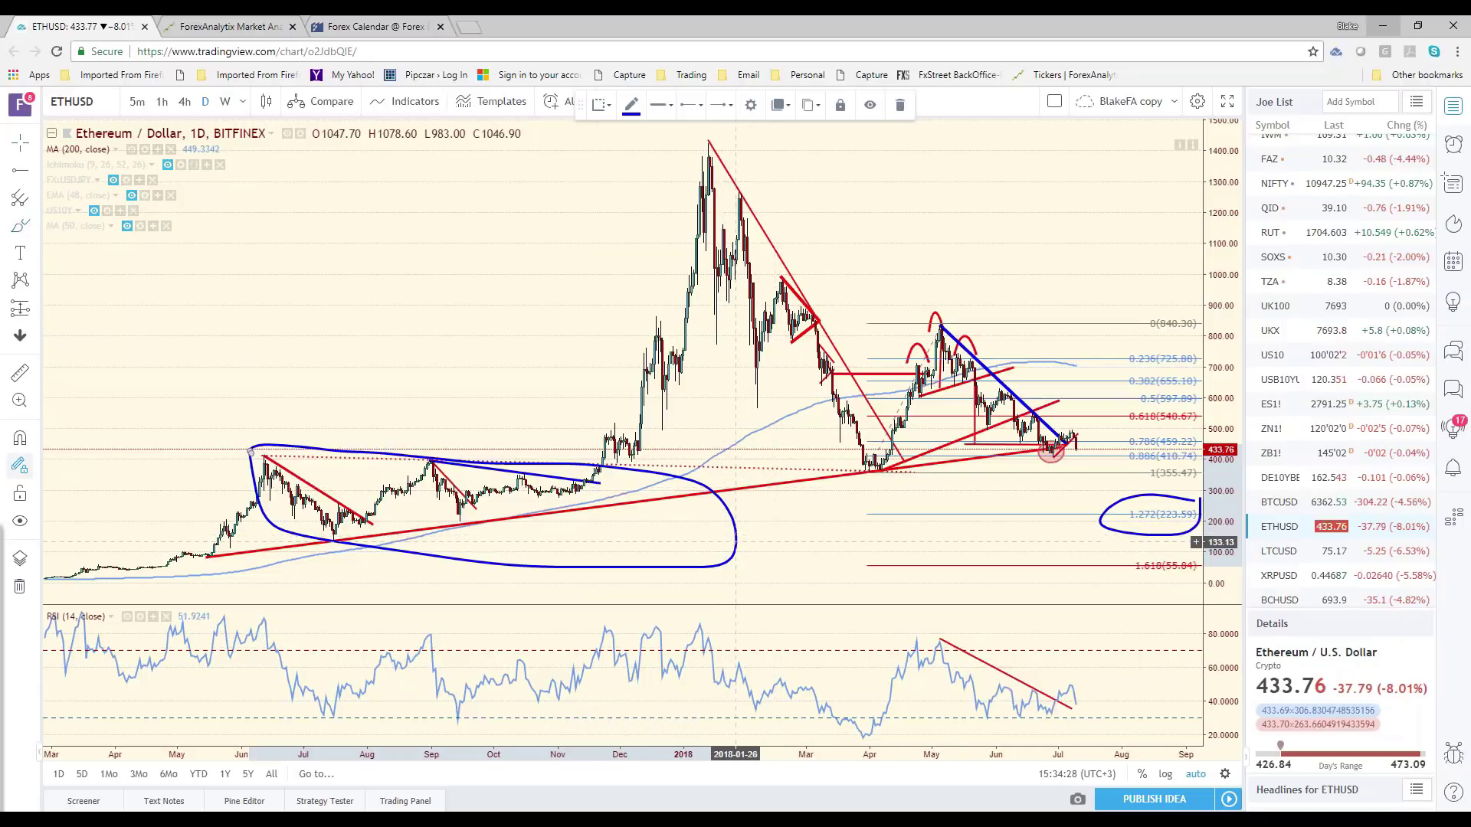
{"action": "key", "text": "Delete"}
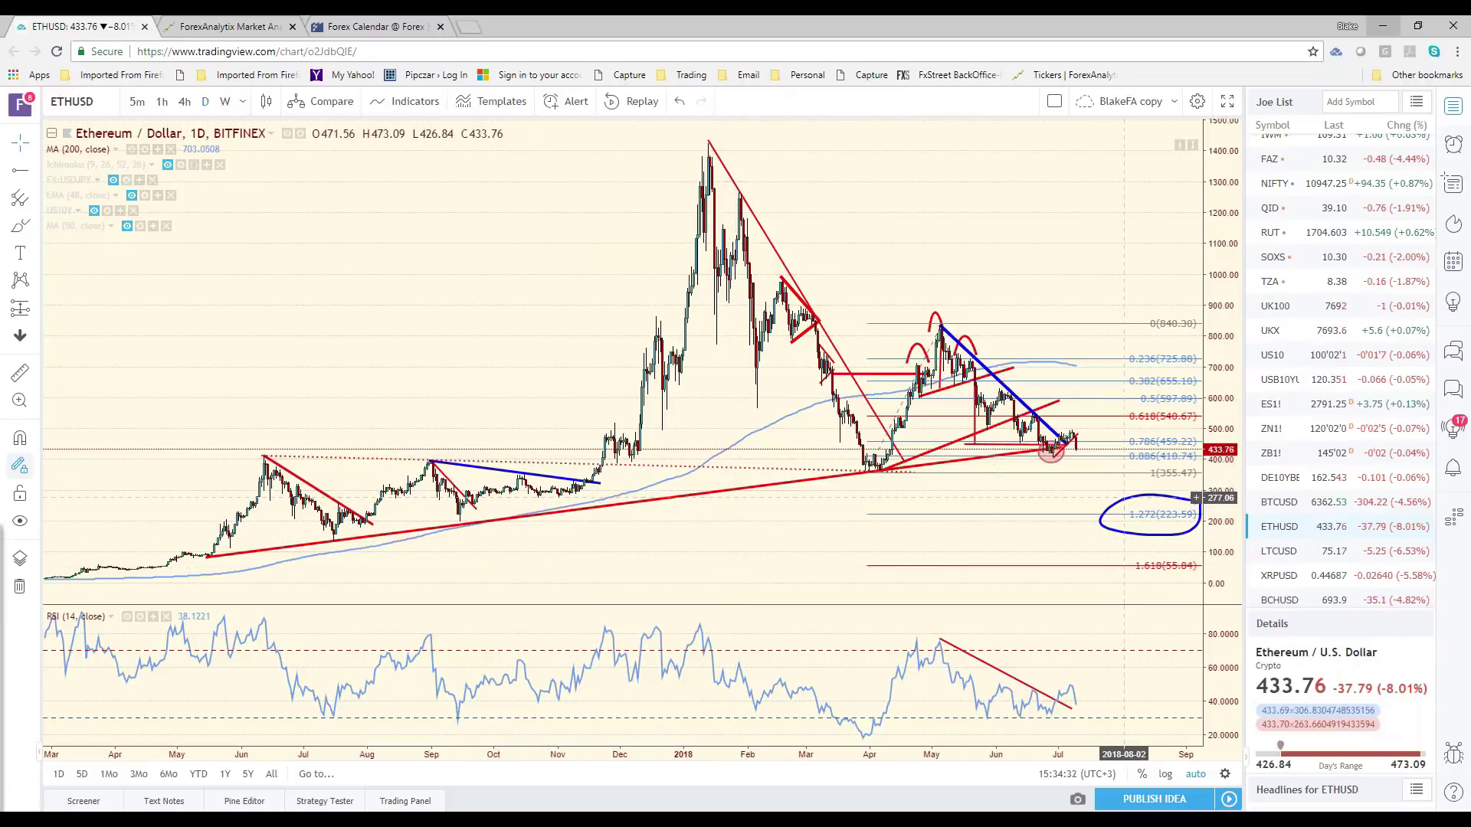
{"action": "left_click", "coordinate": [1124, 498]}
- Delete the blue circle around the 1.272 level
{"action": "key", "text": "Delete"}
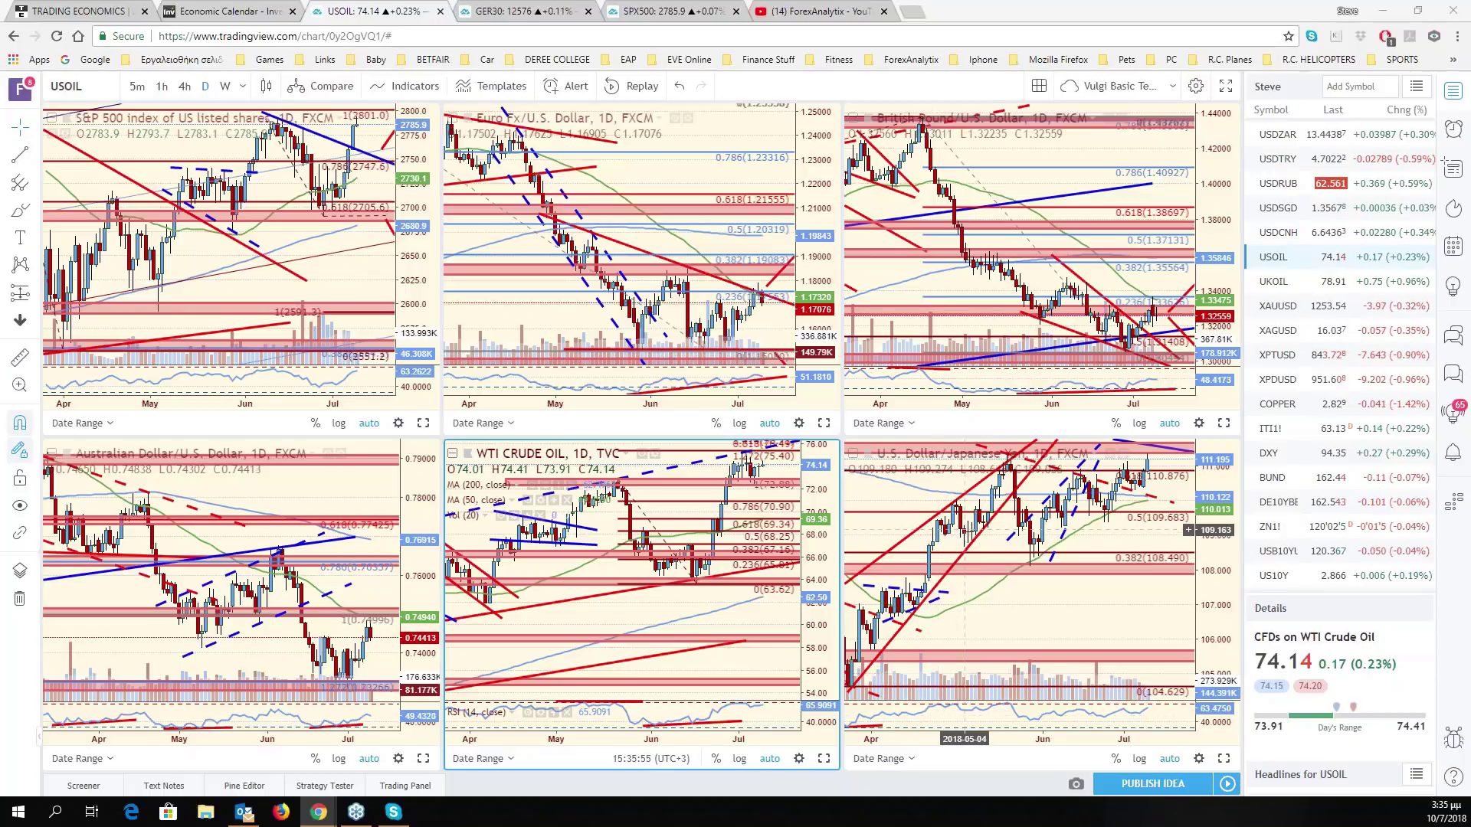
- Briefly enlarge and rescale EUR/USD, then load IWM into the top-left S&P 500 pane
{"action": "left_click", "coordinate": [824, 424]}
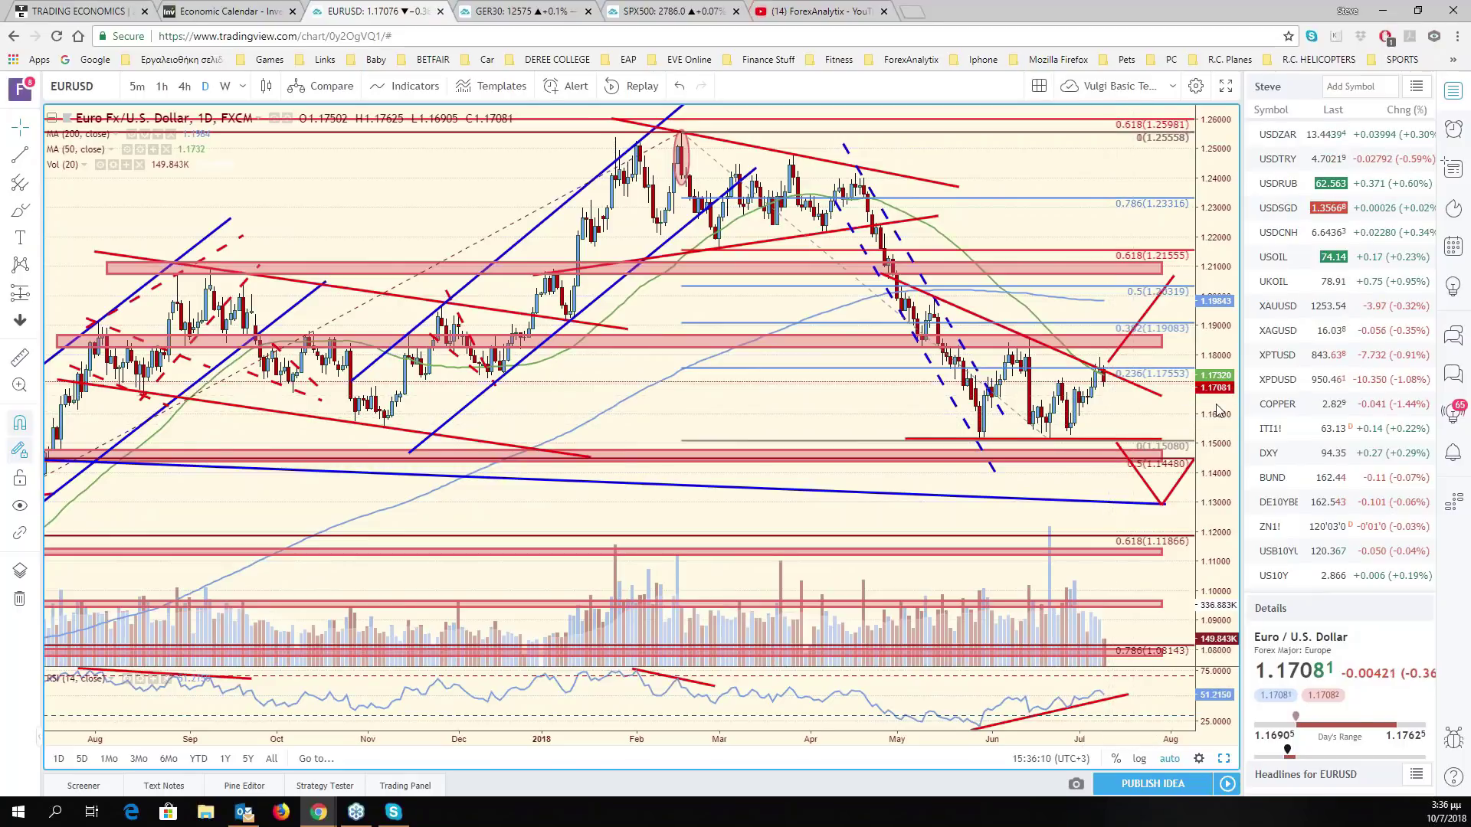
{"action": "left_click_drag", "start_coordinate": [1218, 410], "coordinate": [1218, 452]}
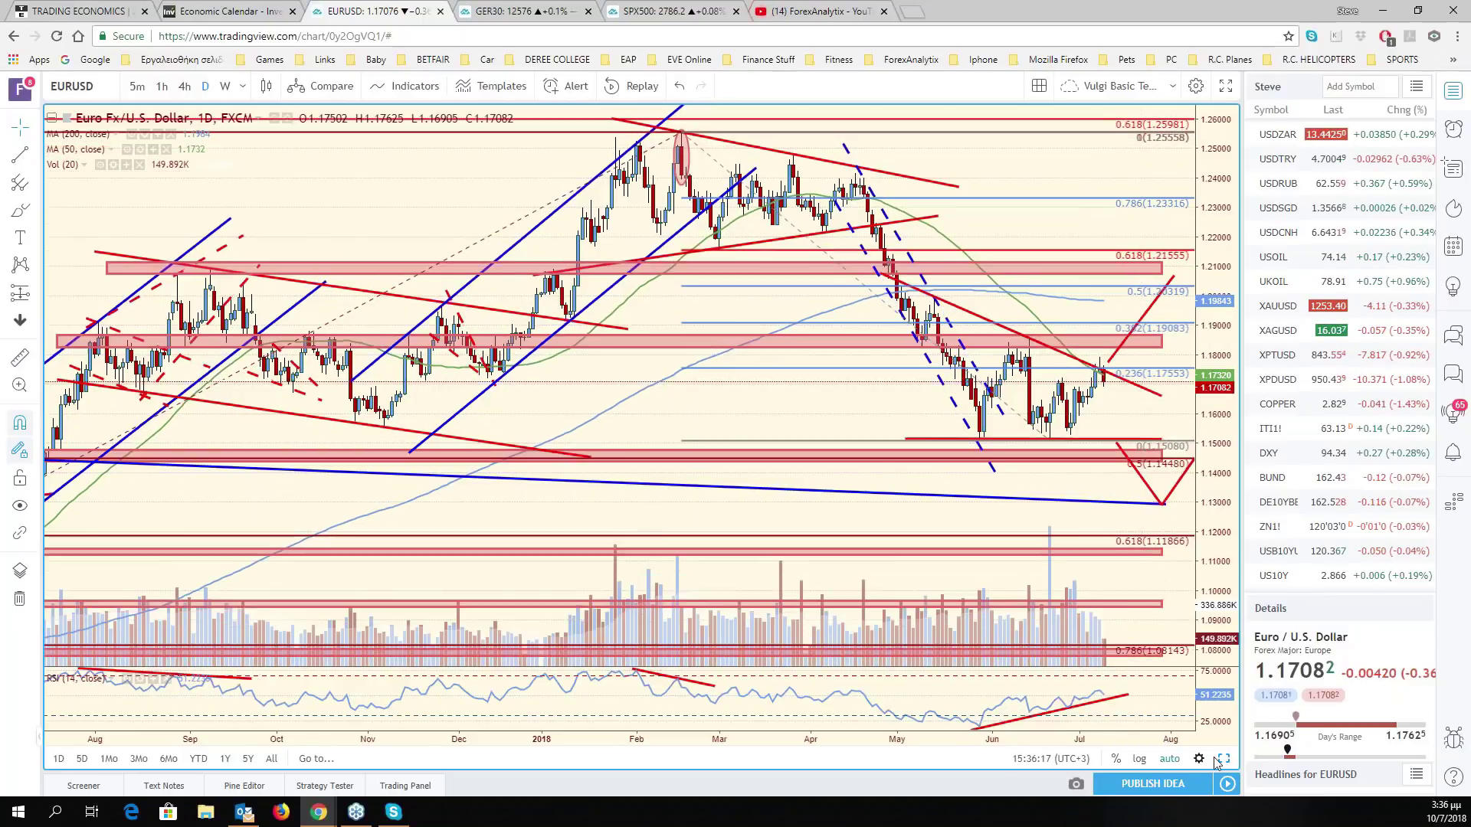
{"action": "left_click", "coordinate": [1170, 759]}
{"action": "left_click", "coordinate": [1219, 759]}
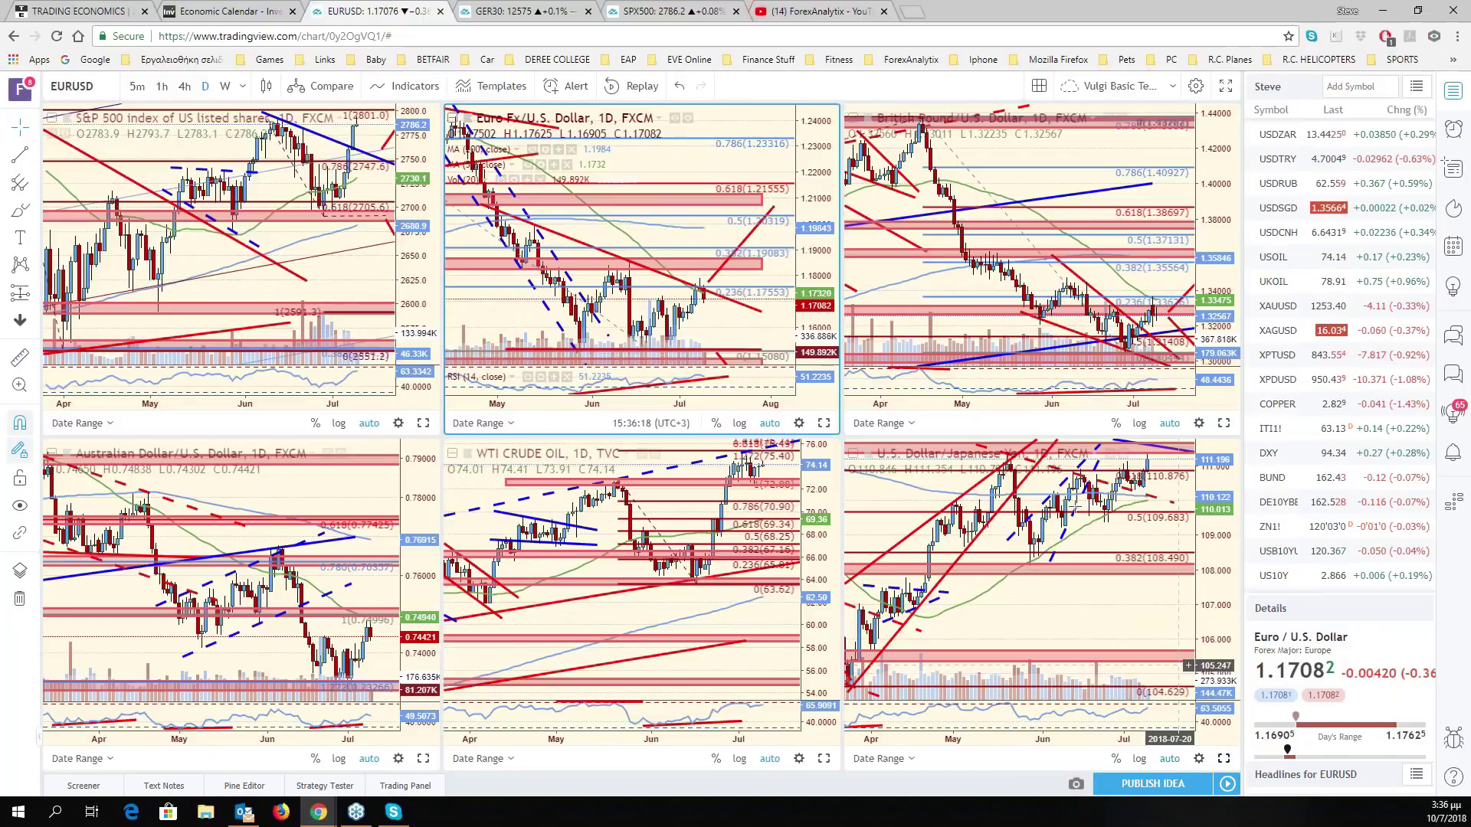
{"action": "key", "text": "shift+Tab"}
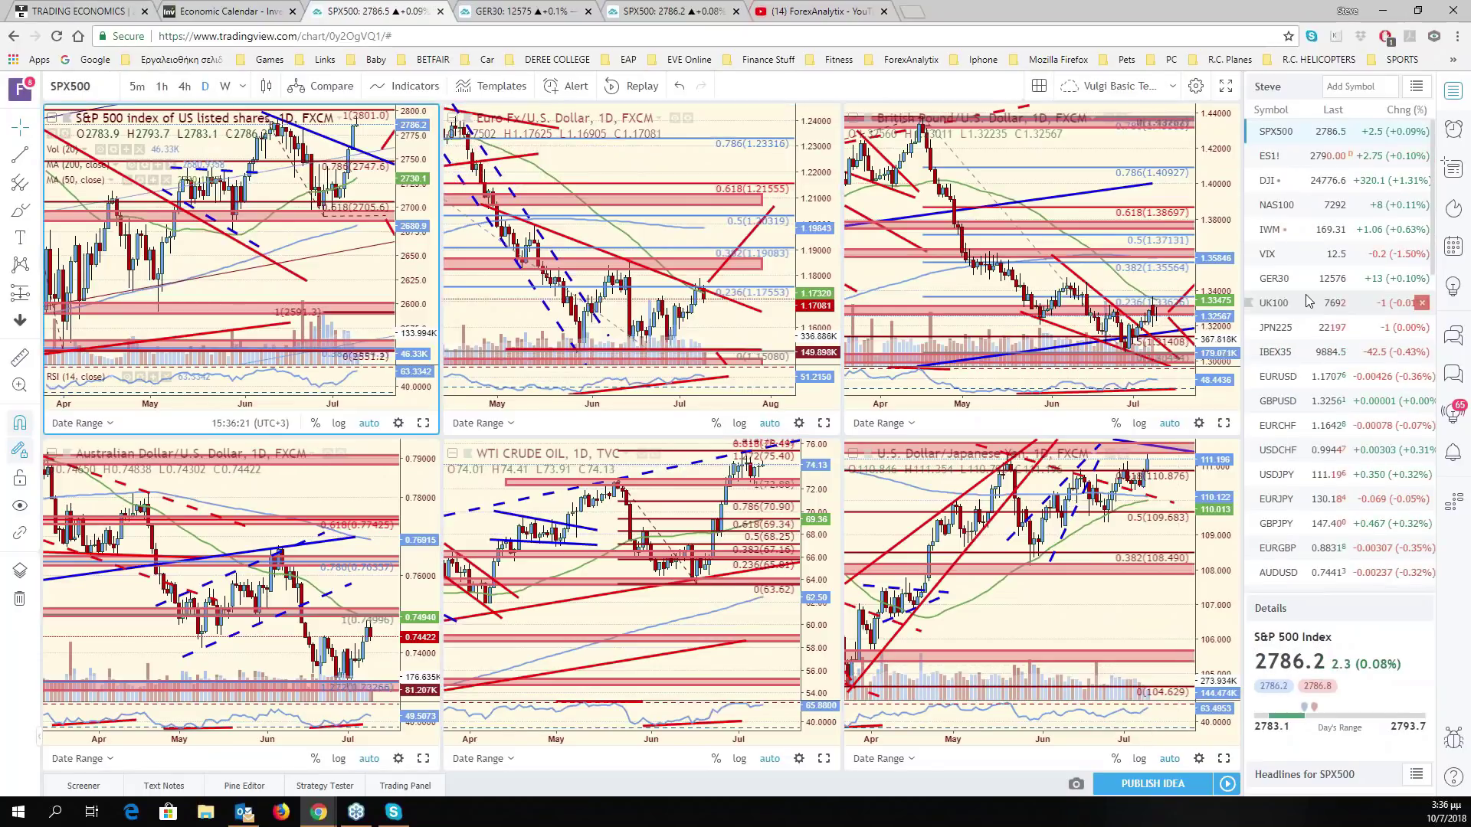
{"action": "left_click", "coordinate": [1269, 229]}
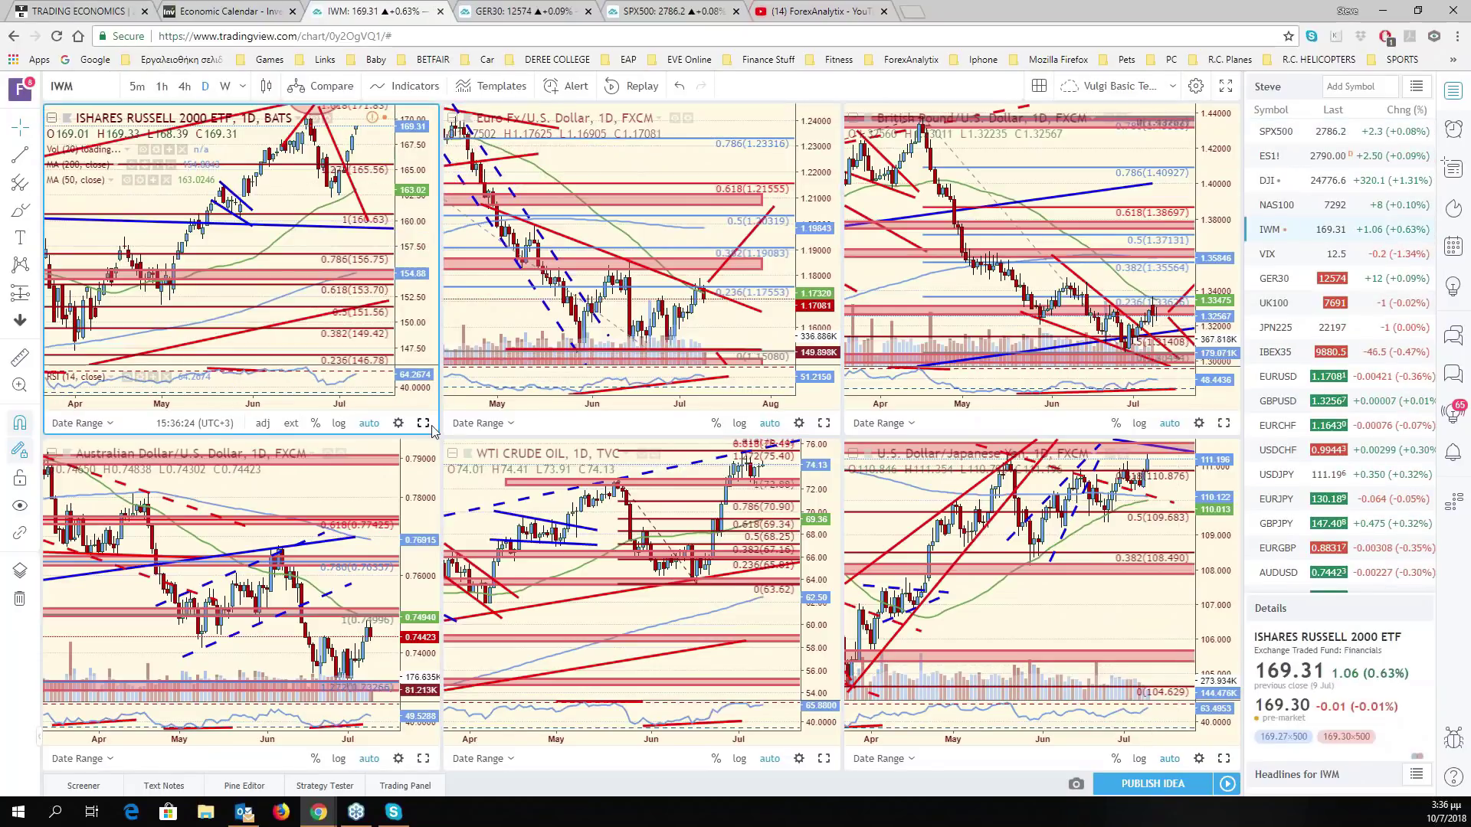
- Enlarge the IWM chart, compress and pan its axes, and auto-scale the price
{"action": "left_click", "coordinate": [425, 425]}
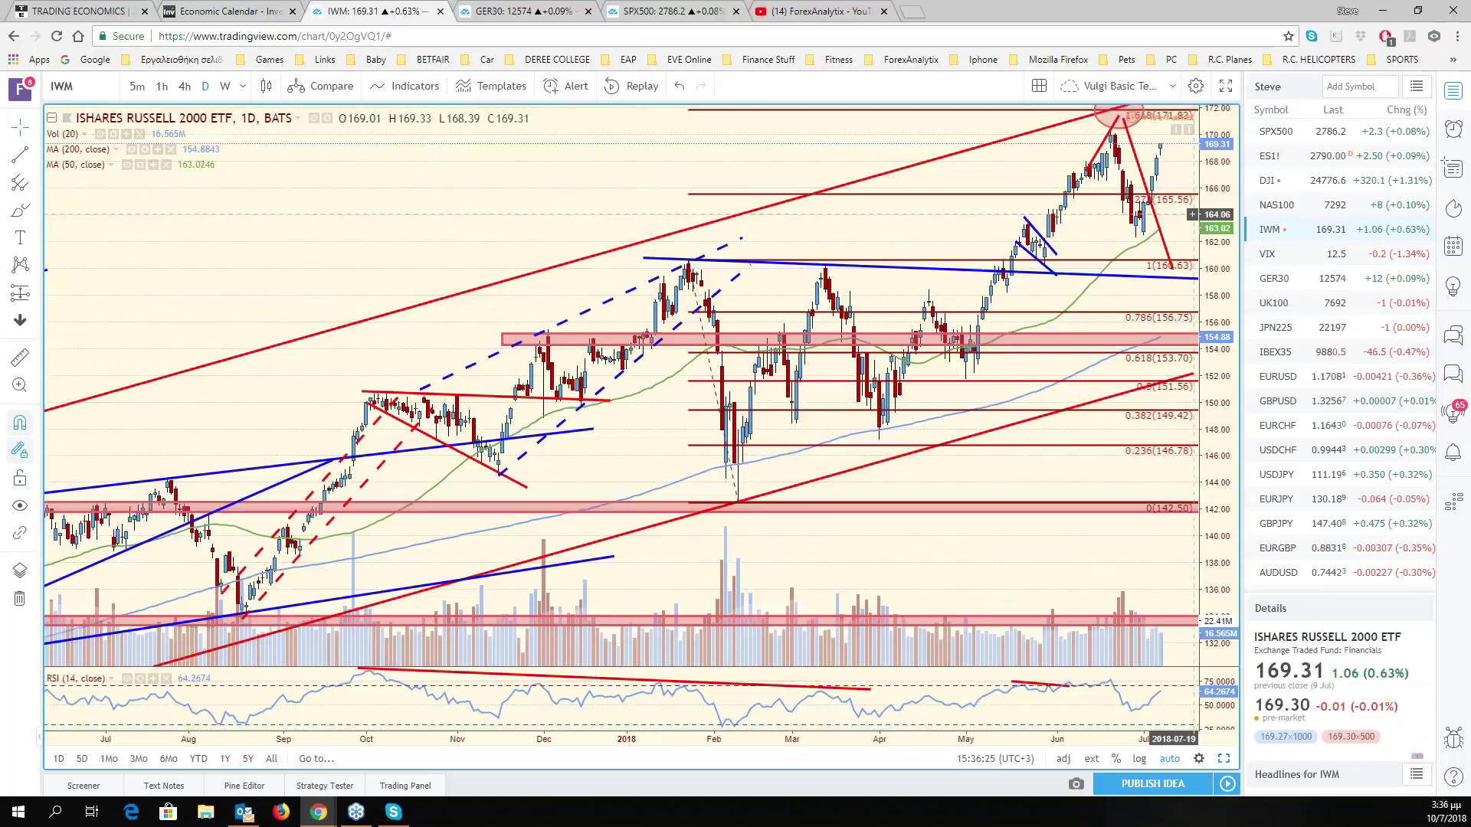
{"action": "left_click_drag", "start_coordinate": [1225, 291], "coordinate": [1223, 326]}
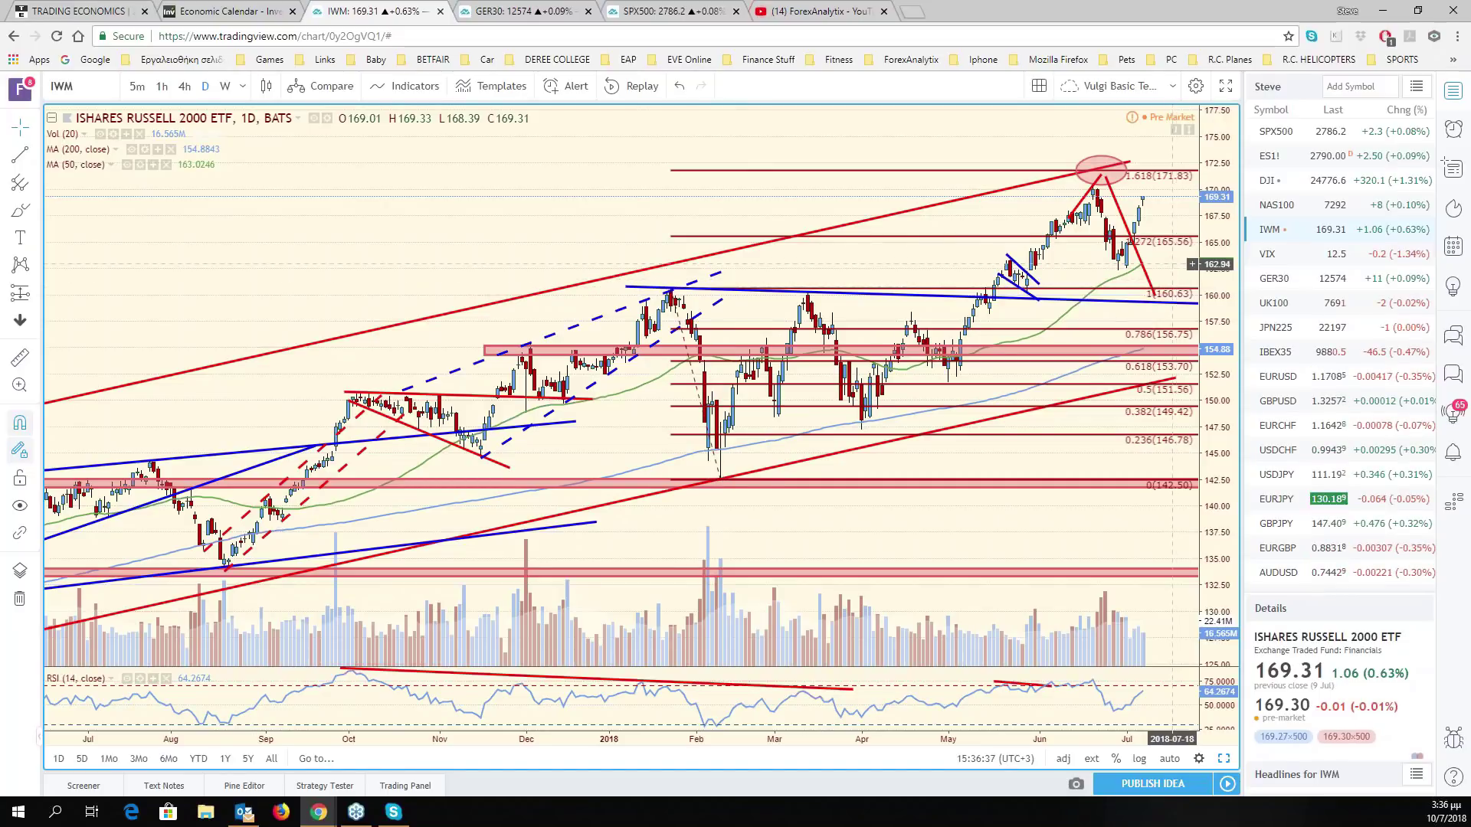
{"action": "left_click_drag", "start_coordinate": [1172, 263], "coordinate": [1138, 263]}
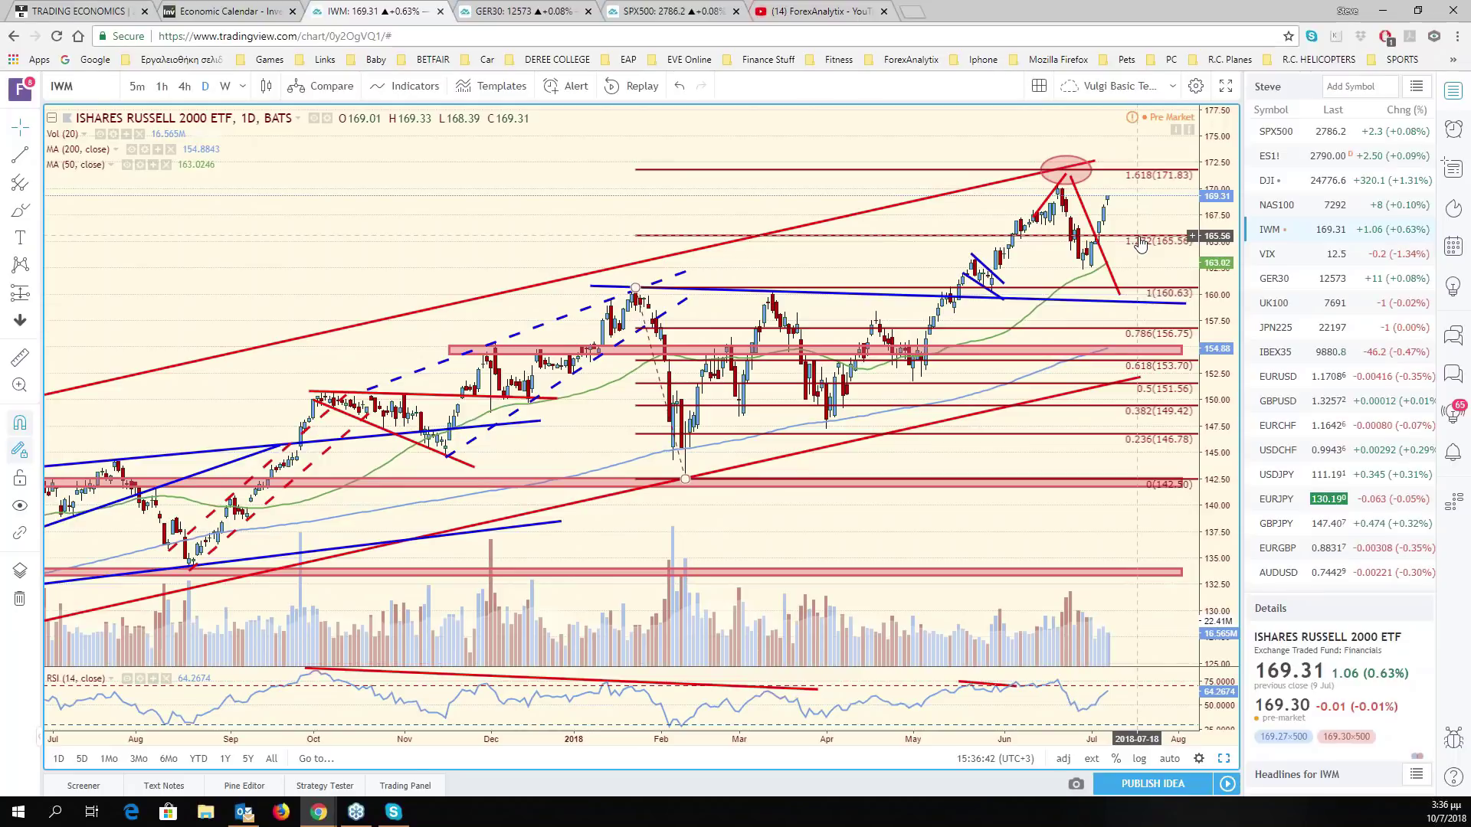
{"action": "scroll", "coordinate": [1140, 243], "scroll_direction": "up", "scroll_amount": 3}
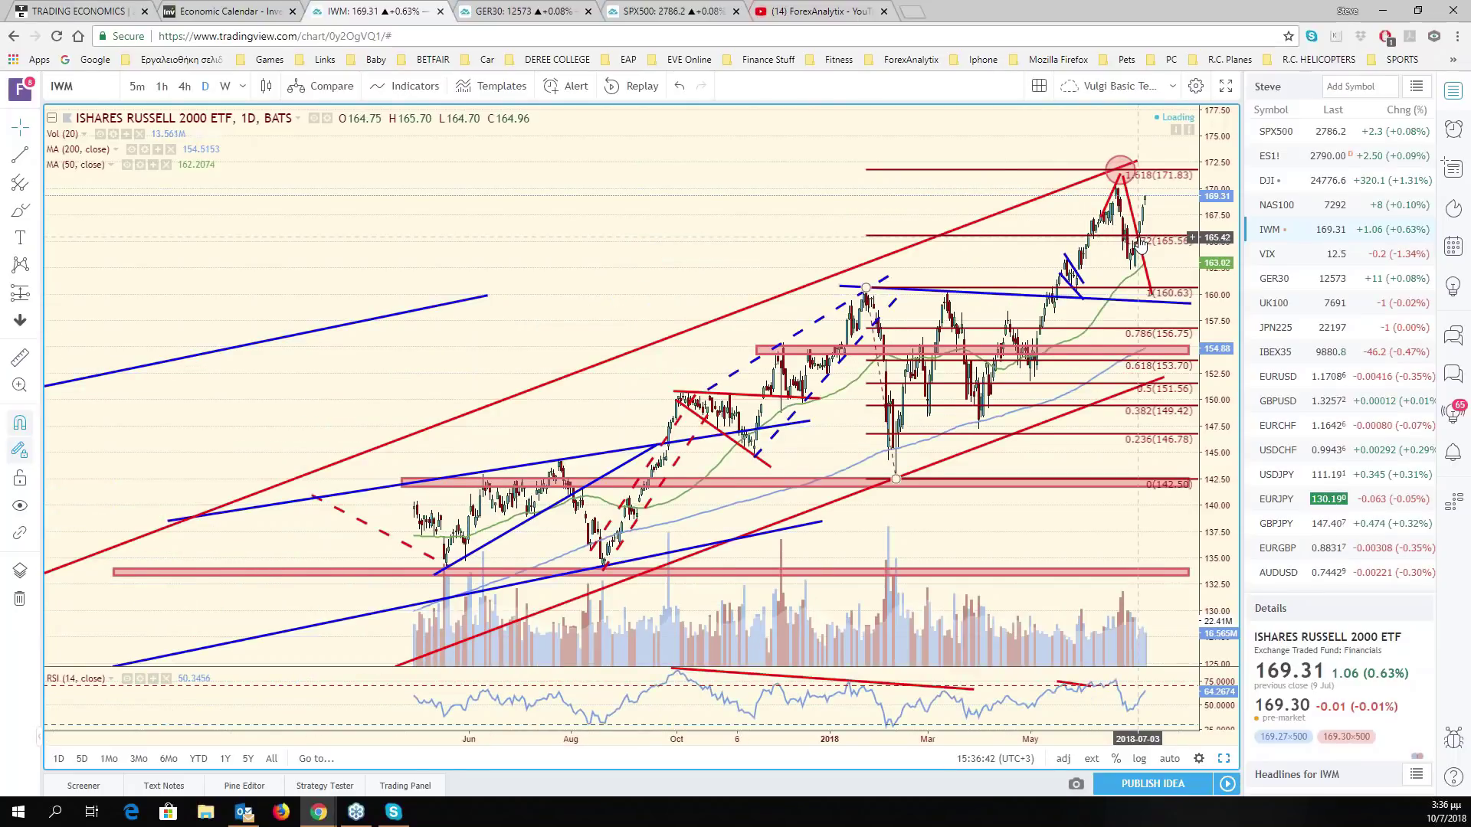
{"action": "scroll", "coordinate": [1168, 305], "scroll_direction": "up", "scroll_amount": 2}
{"action": "scroll", "coordinate": [1169, 305], "scroll_direction": "up", "scroll_amount": 2}
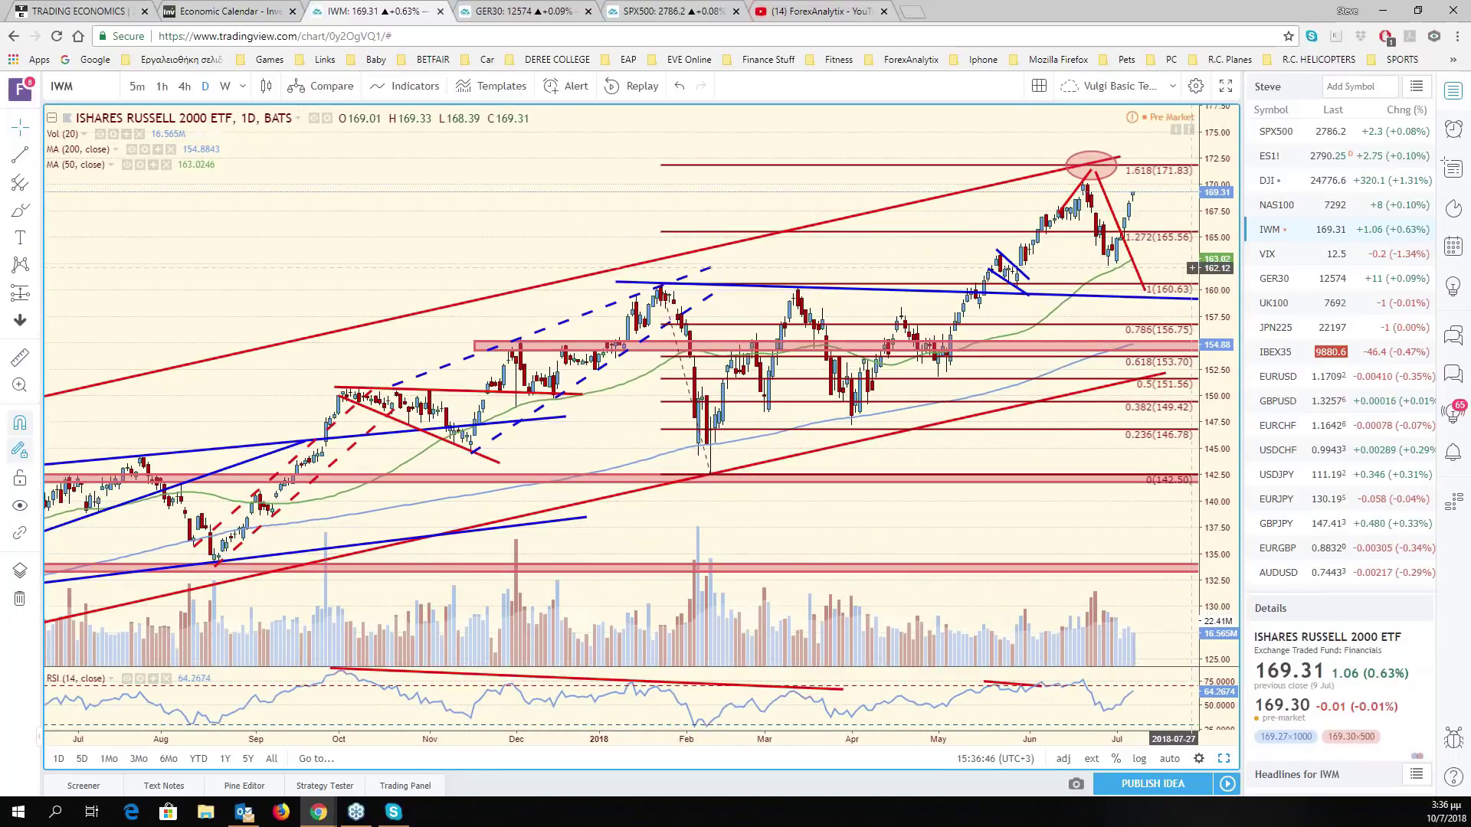
{"action": "scroll", "coordinate": [1208, 314], "scroll_direction": "left", "scroll_amount": 2}
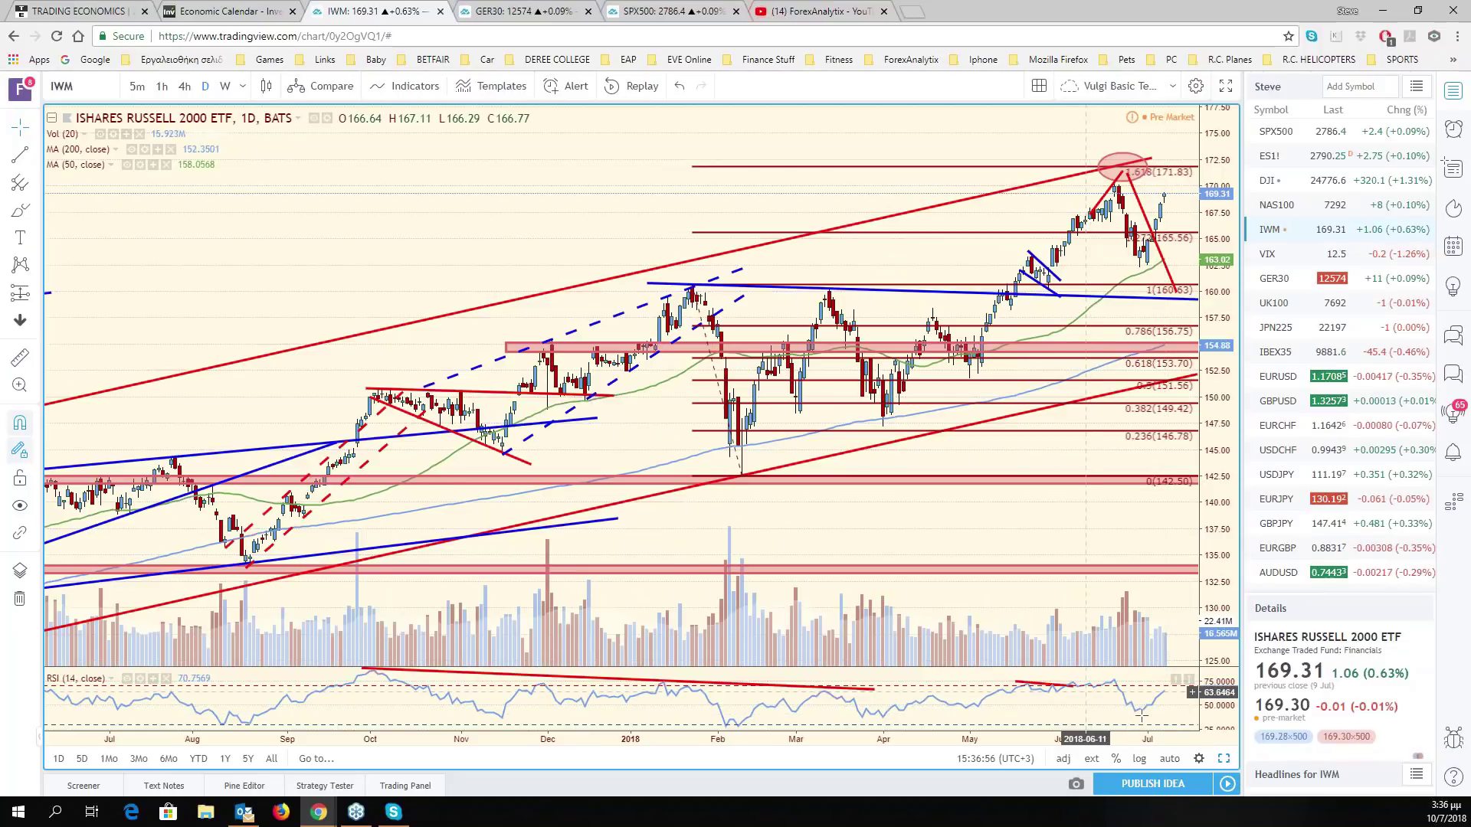
{"action": "left_click", "coordinate": [1170, 759]}
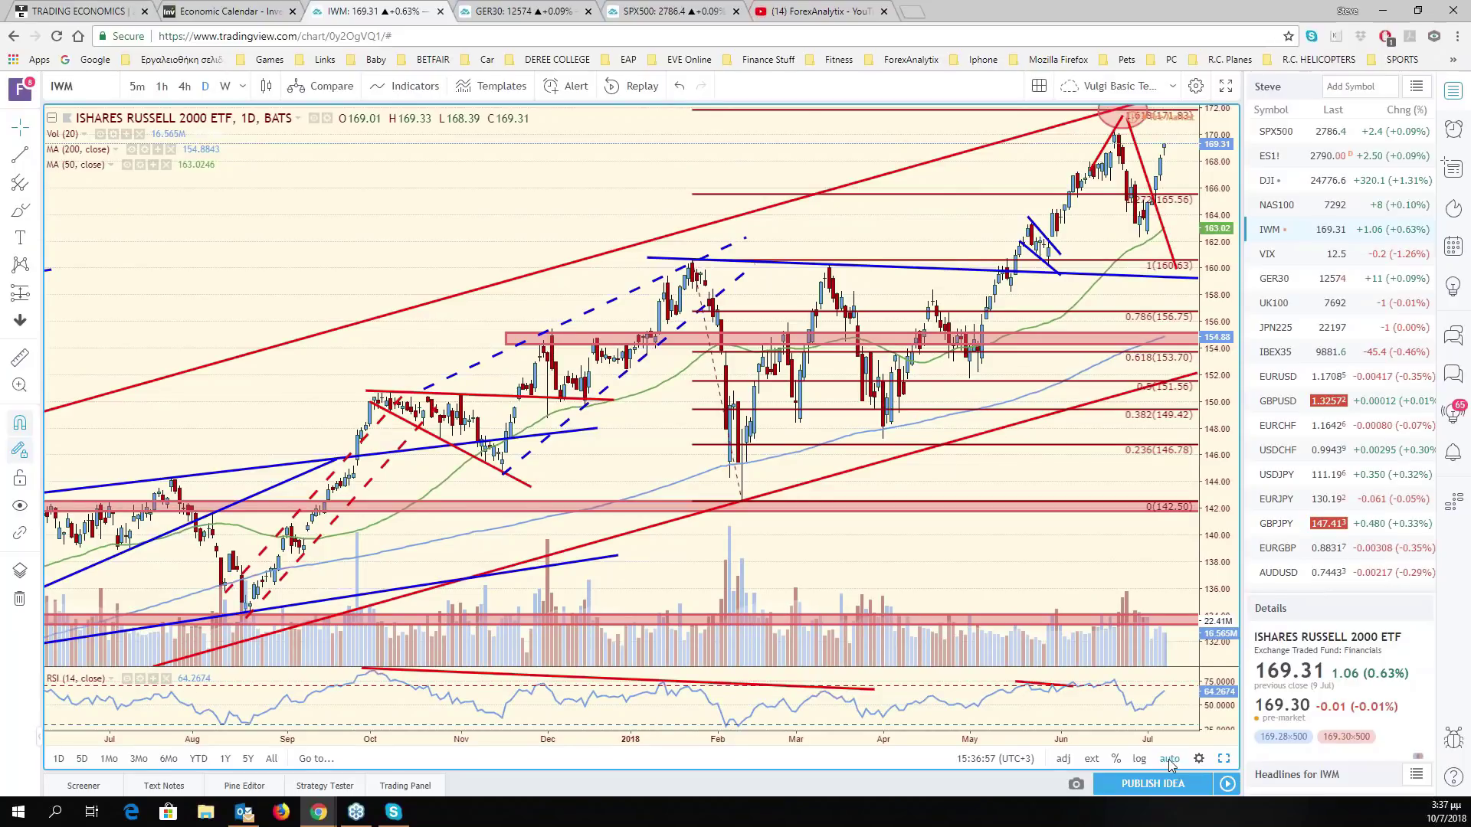
- Toggle the grid and full-size view, then switch the enlarged chart to NAS100
{"action": "left_click", "coordinate": [1225, 759]}
{"action": "left_click", "coordinate": [1223, 758]}
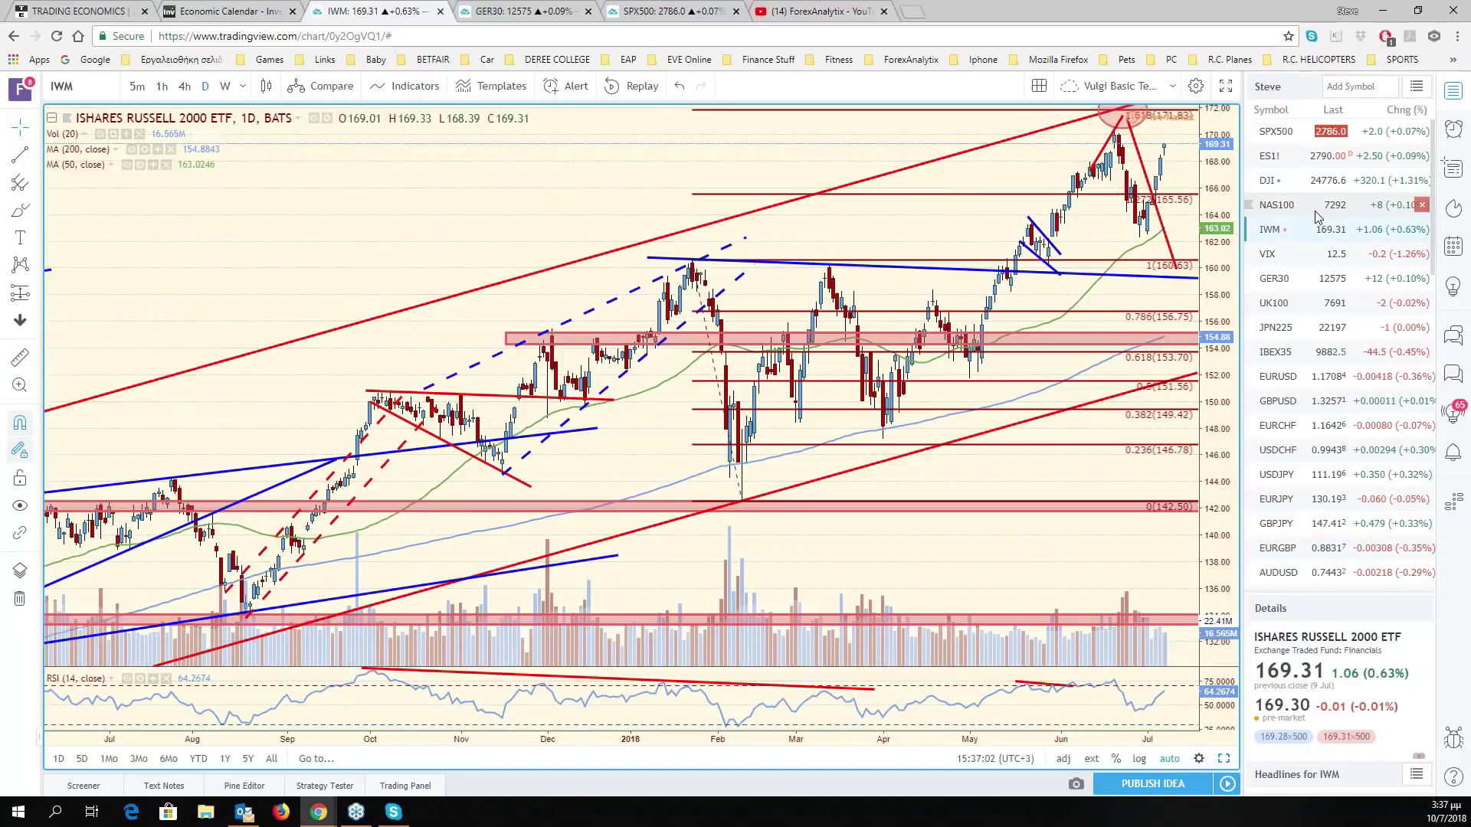
{"action": "left_click", "coordinate": [1317, 215]}
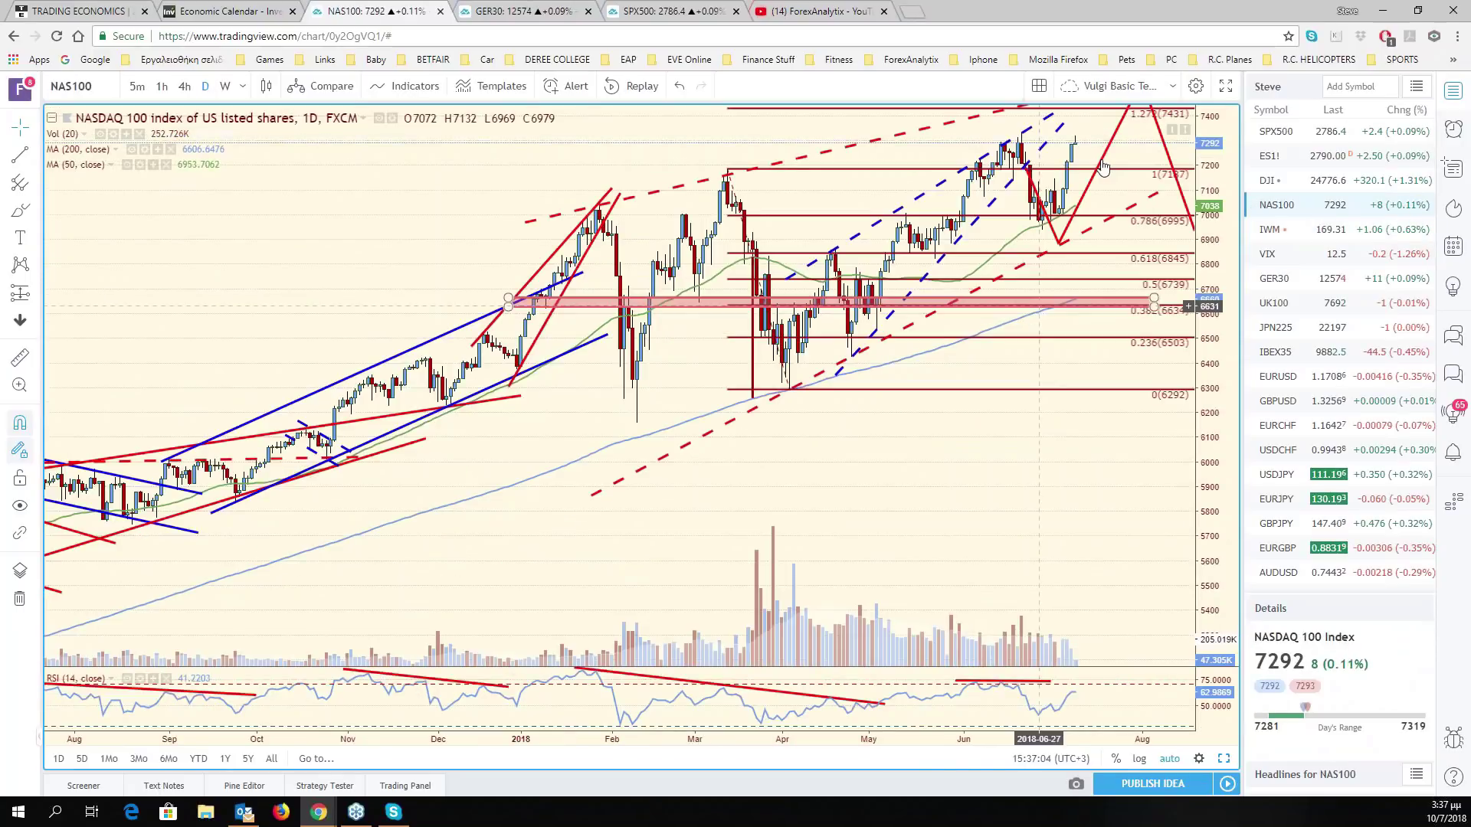
- Enable the 1.414 and 1.618 levels on the NAS100 Fib retracement, then pan to earlier history
{"action": "left_click_drag", "start_coordinate": [986, 443], "coordinate": [918, 447]}
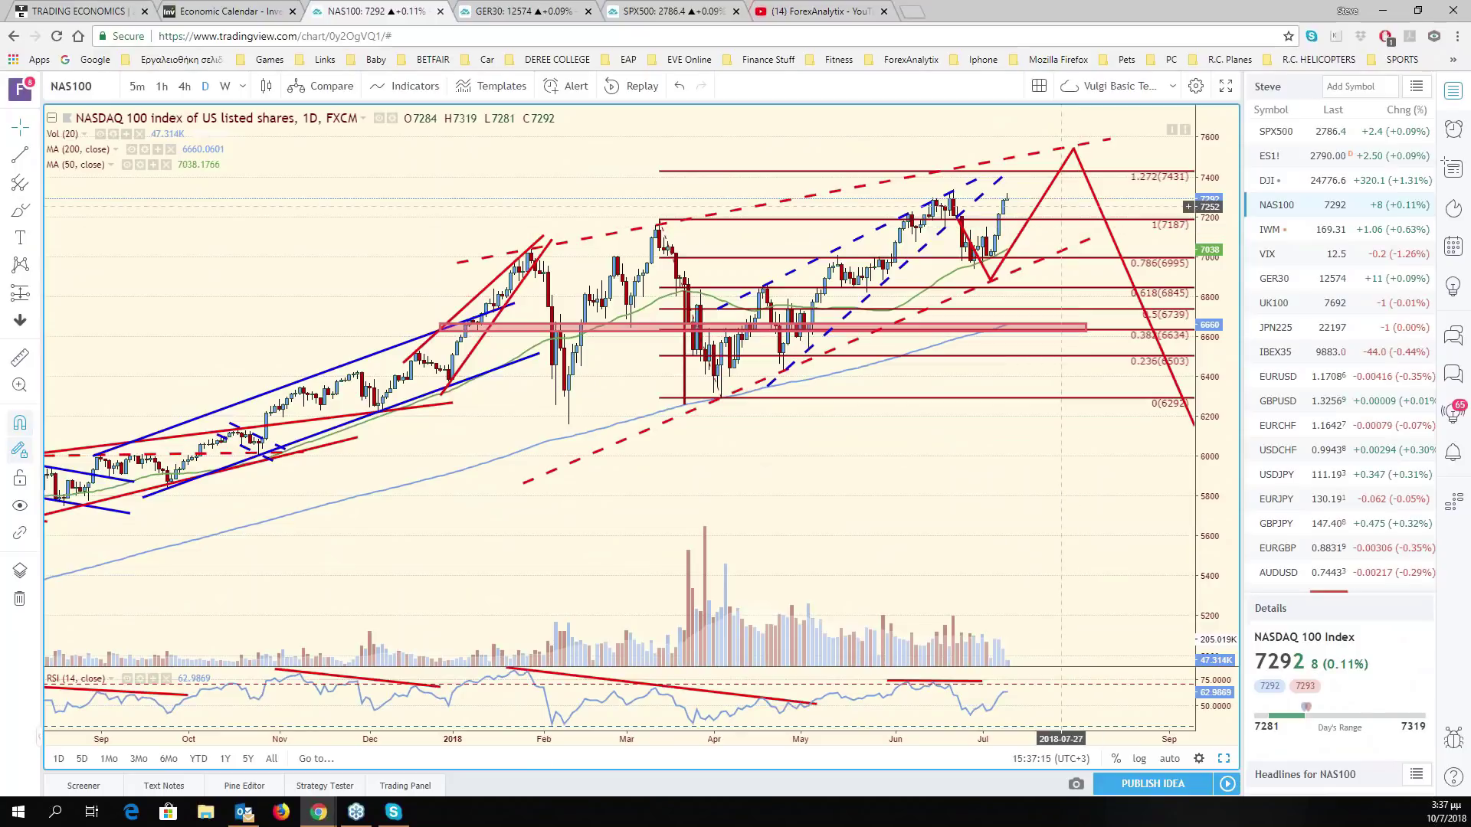
{"action": "right_click", "coordinate": [1146, 172]}
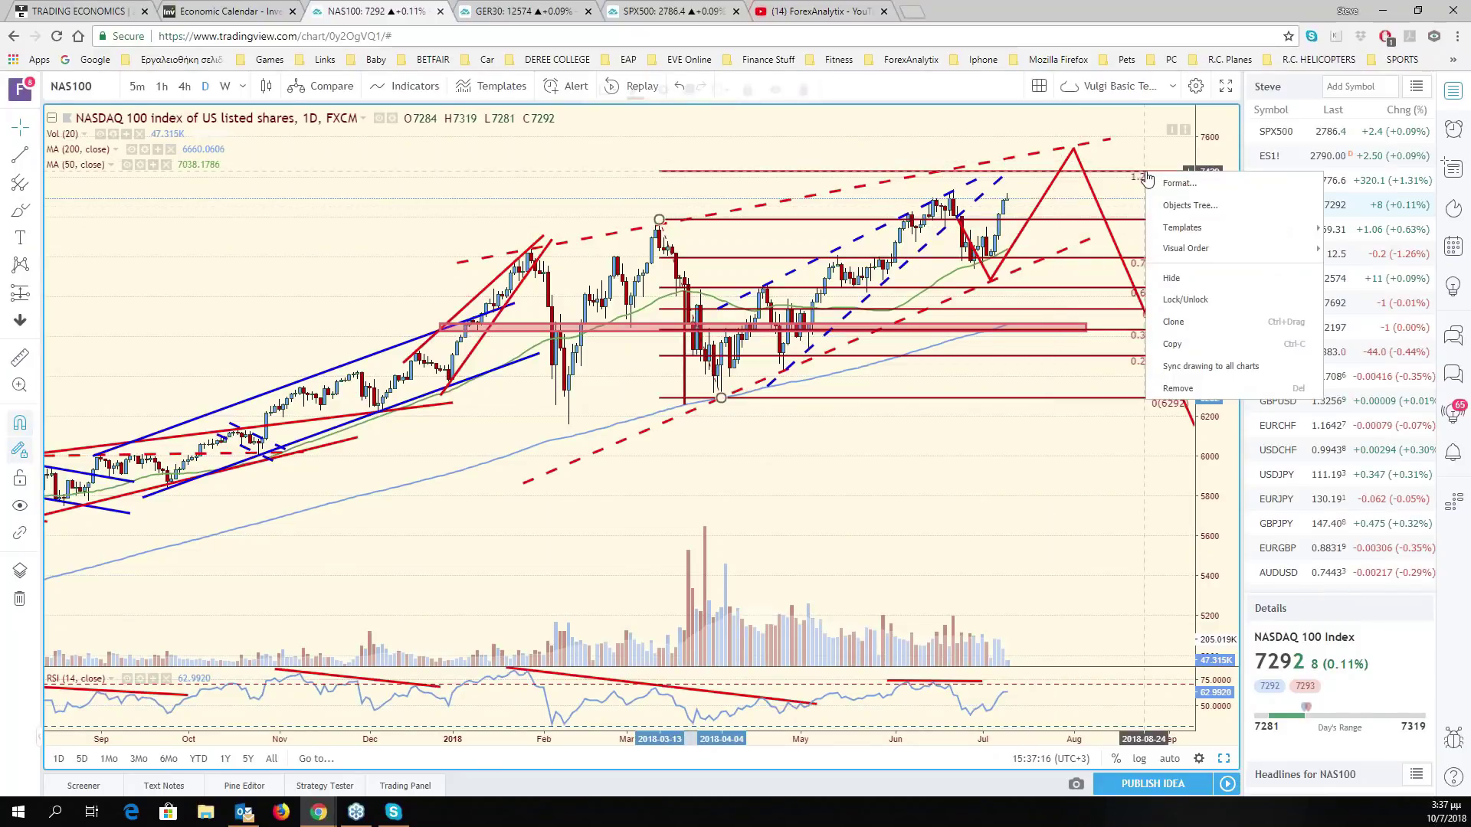
{"action": "left_click", "coordinate": [1179, 183]}
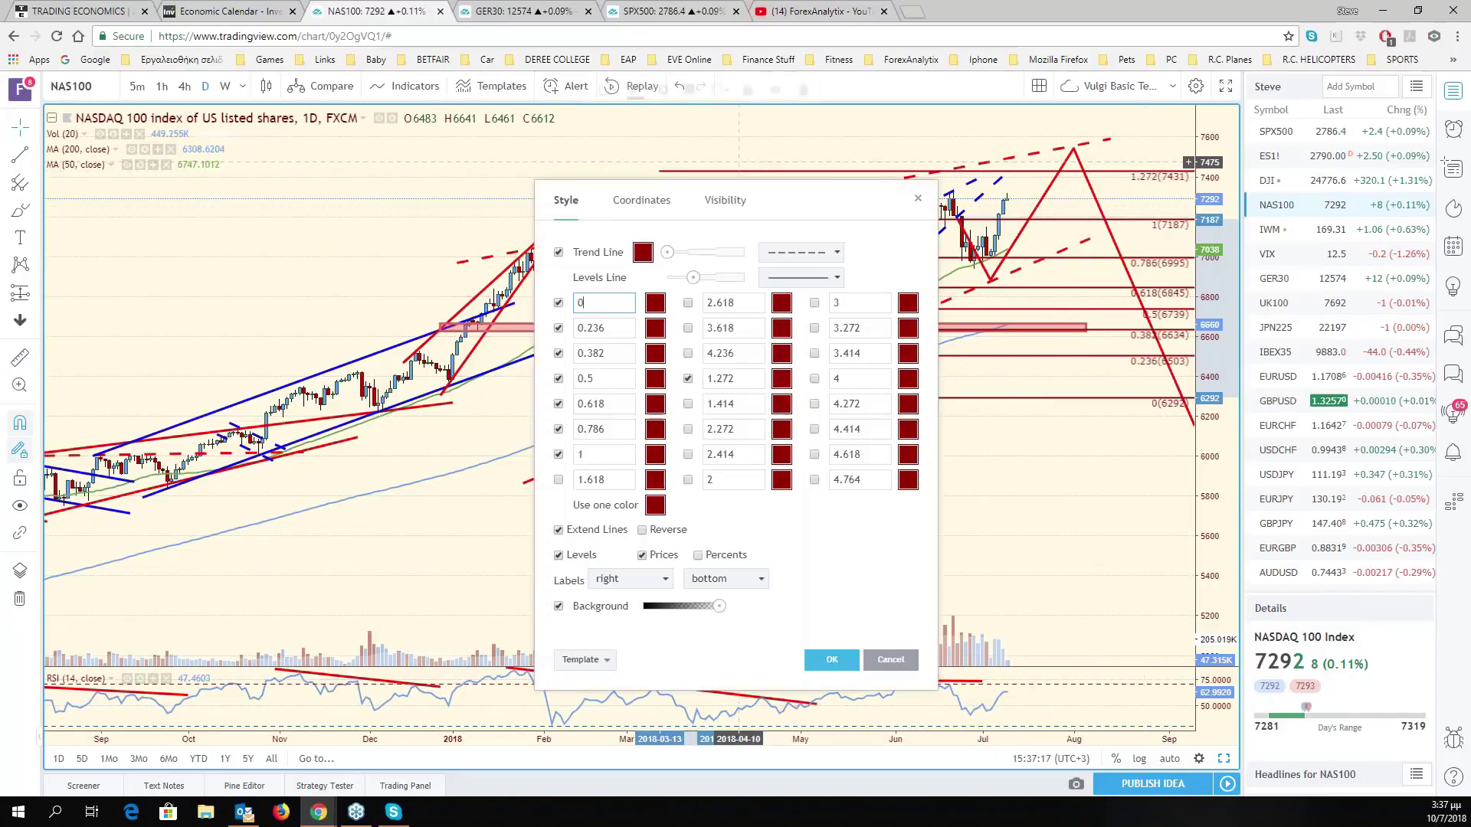
{"action": "left_click", "coordinate": [692, 406]}
{"action": "left_click", "coordinate": [558, 479]}
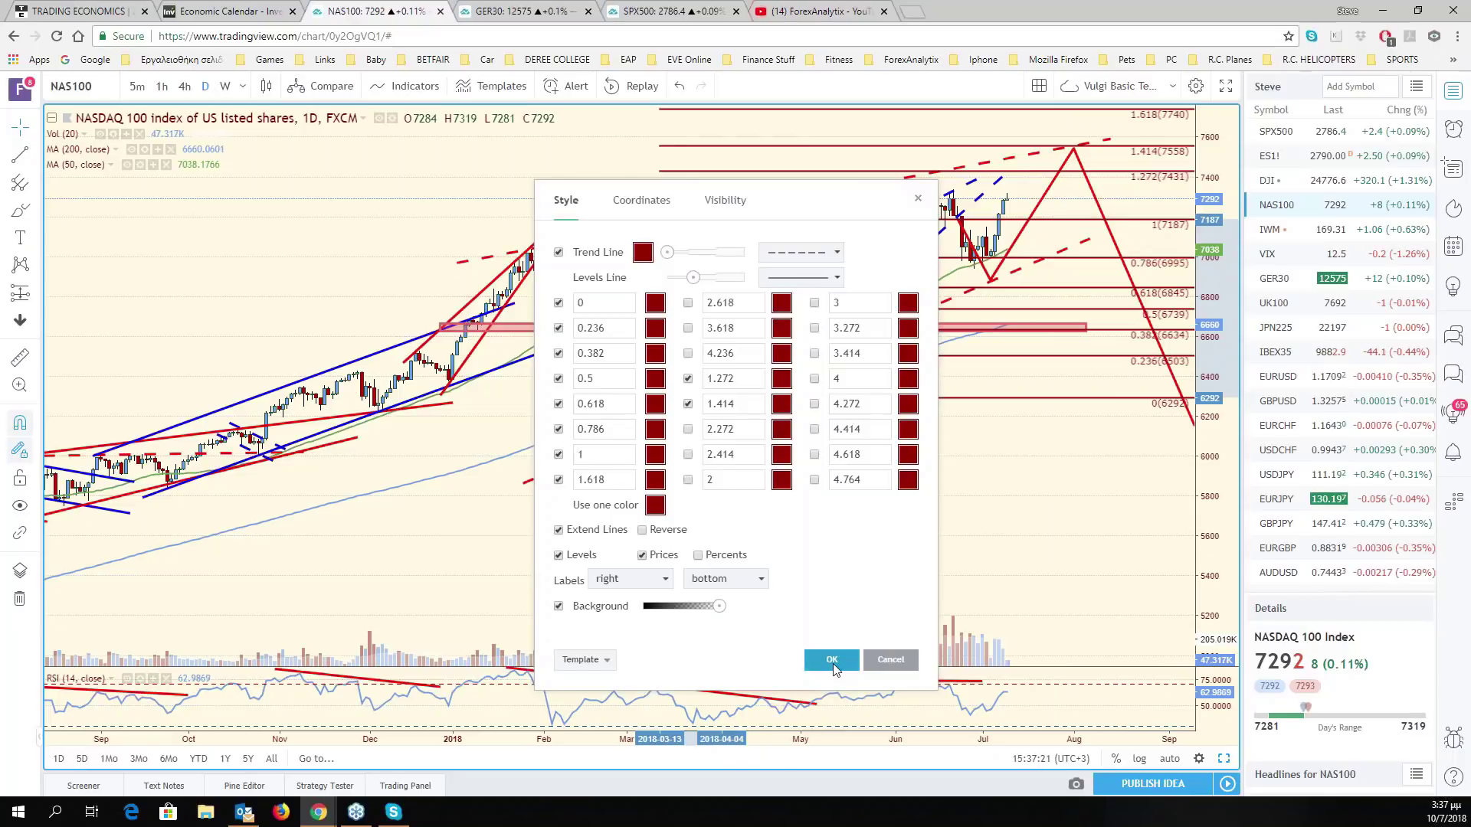
{"action": "left_click", "coordinate": [832, 660]}
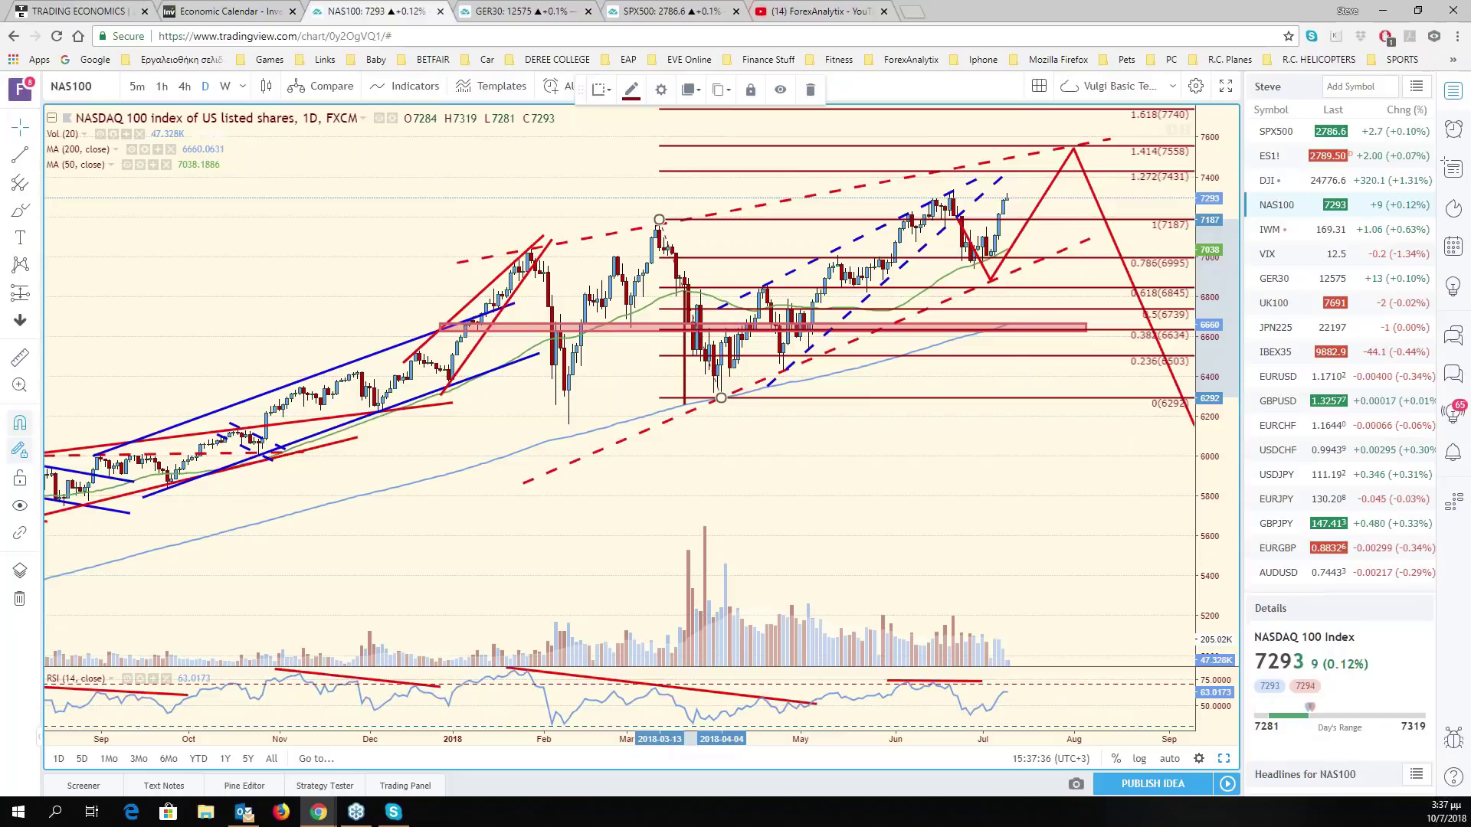
{"action": "left_click", "coordinate": [1025, 478]}
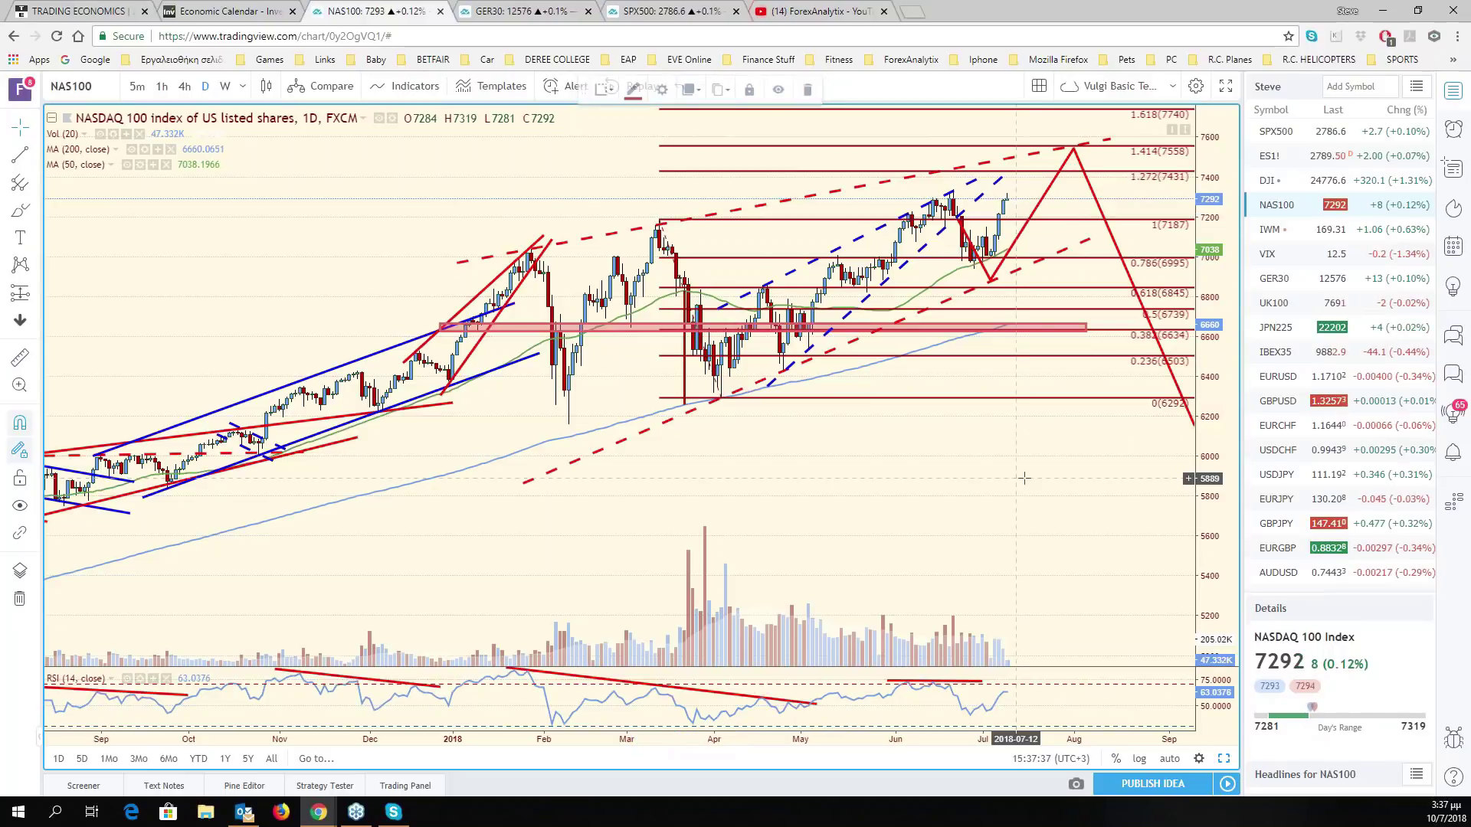
{"action": "left_click_drag", "start_coordinate": [1025, 478], "coordinate": [1174, 462]}
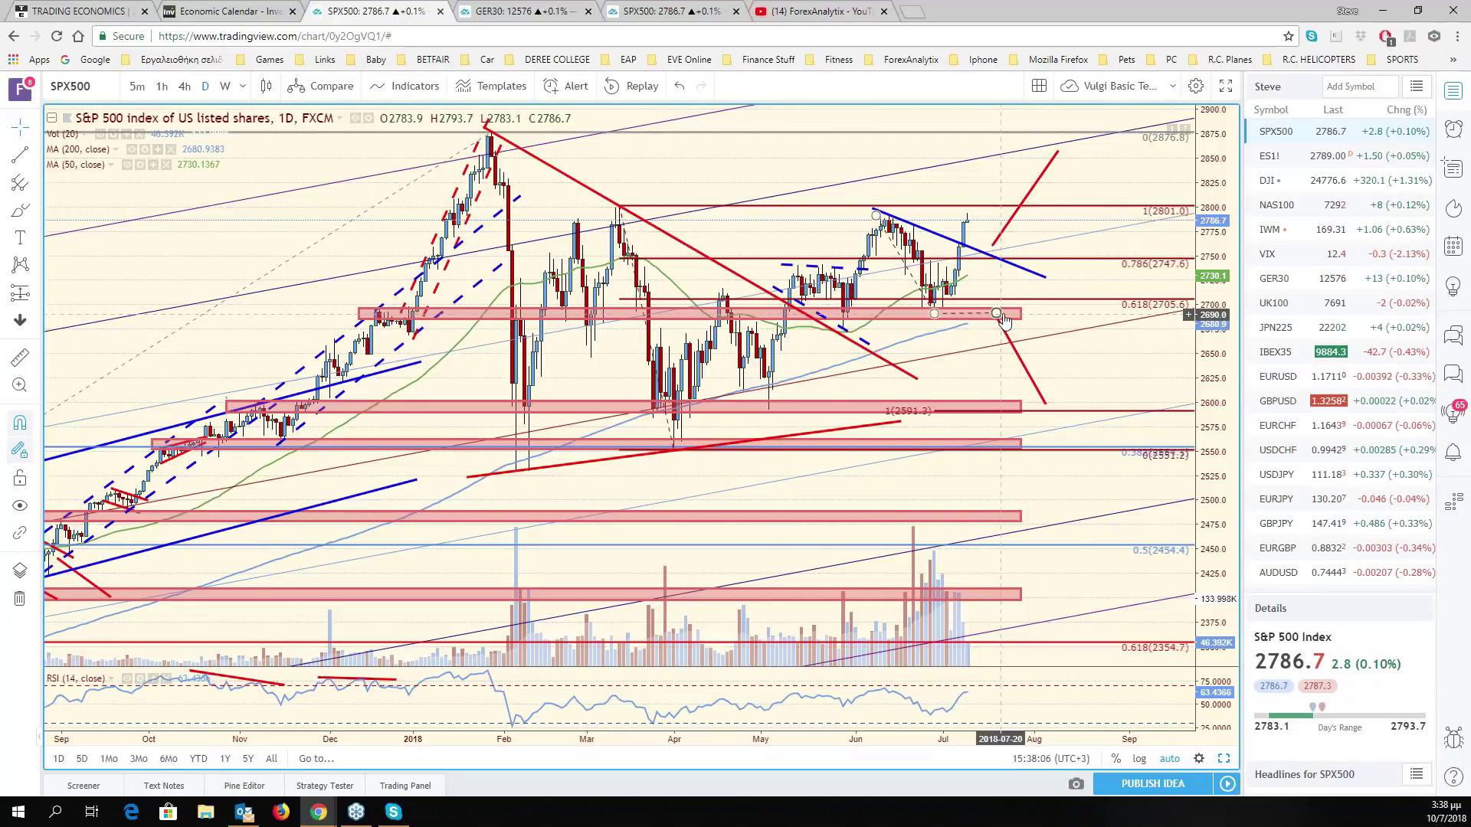
{"action": "left_click", "coordinate": [1015, 267]}
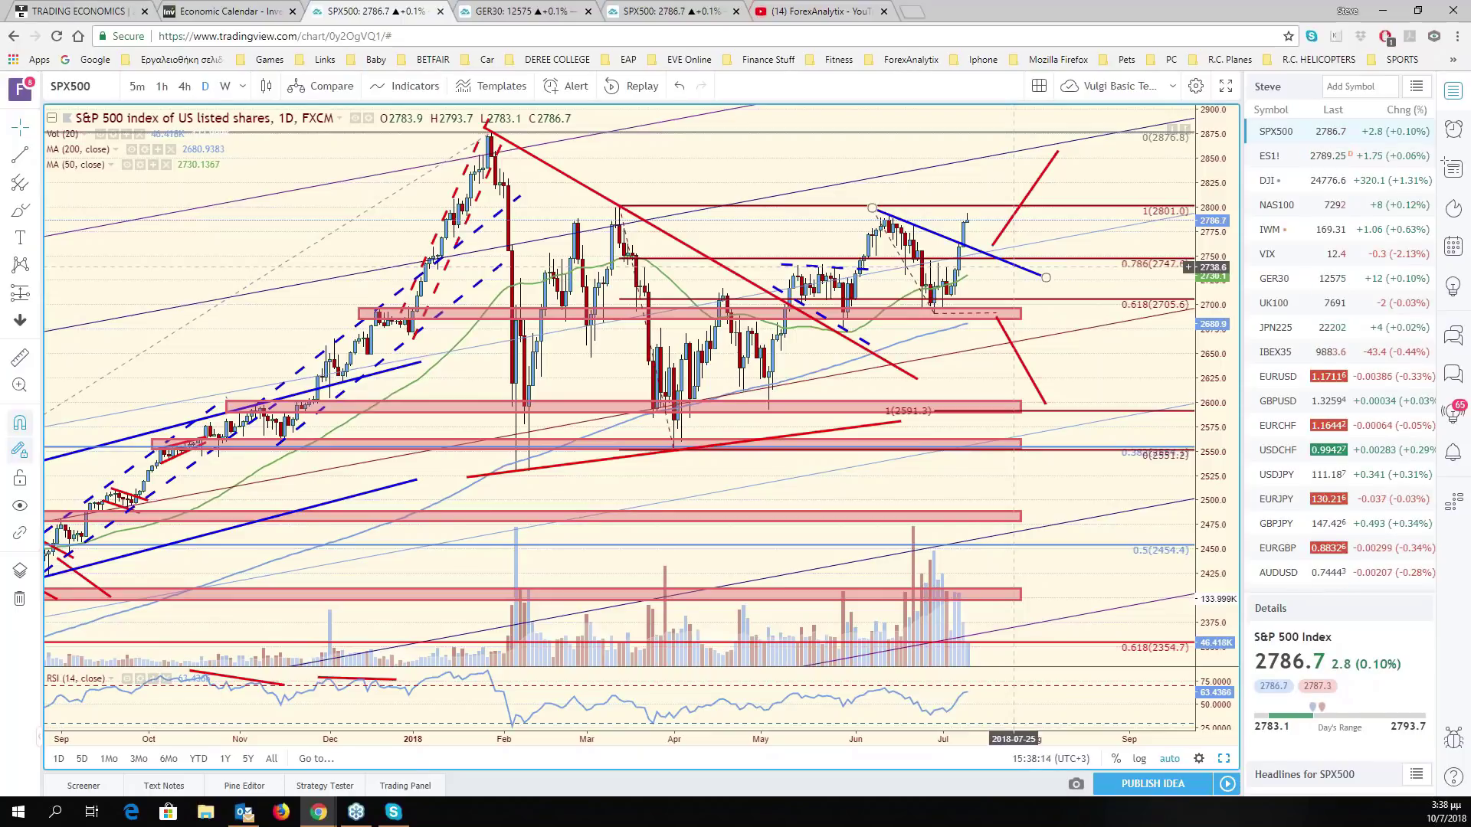
{"action": "left_click", "coordinate": [975, 267]}
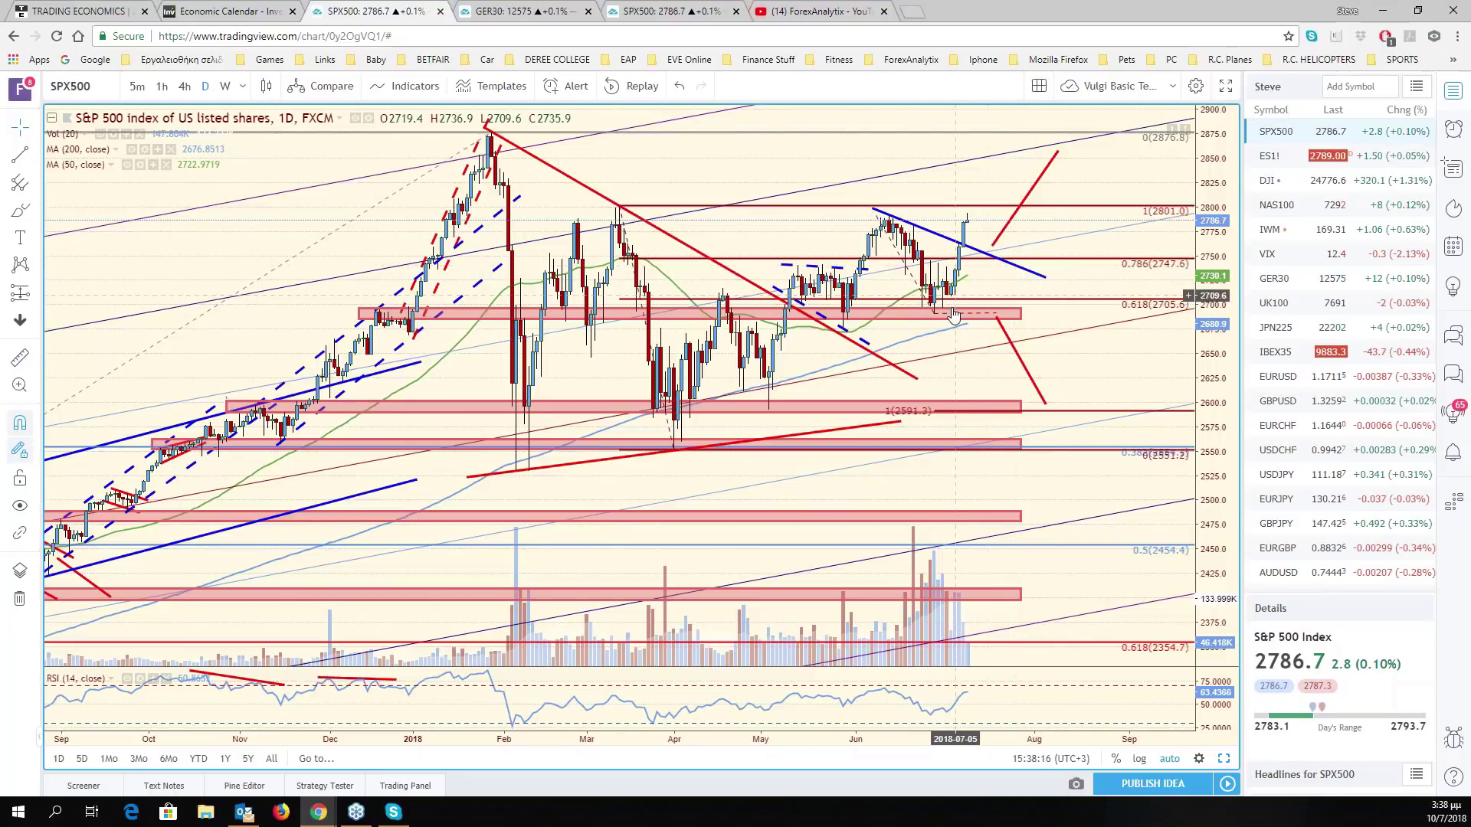
{"action": "scroll", "coordinate": [954, 314], "scroll_direction": "down", "scroll_amount": 3}
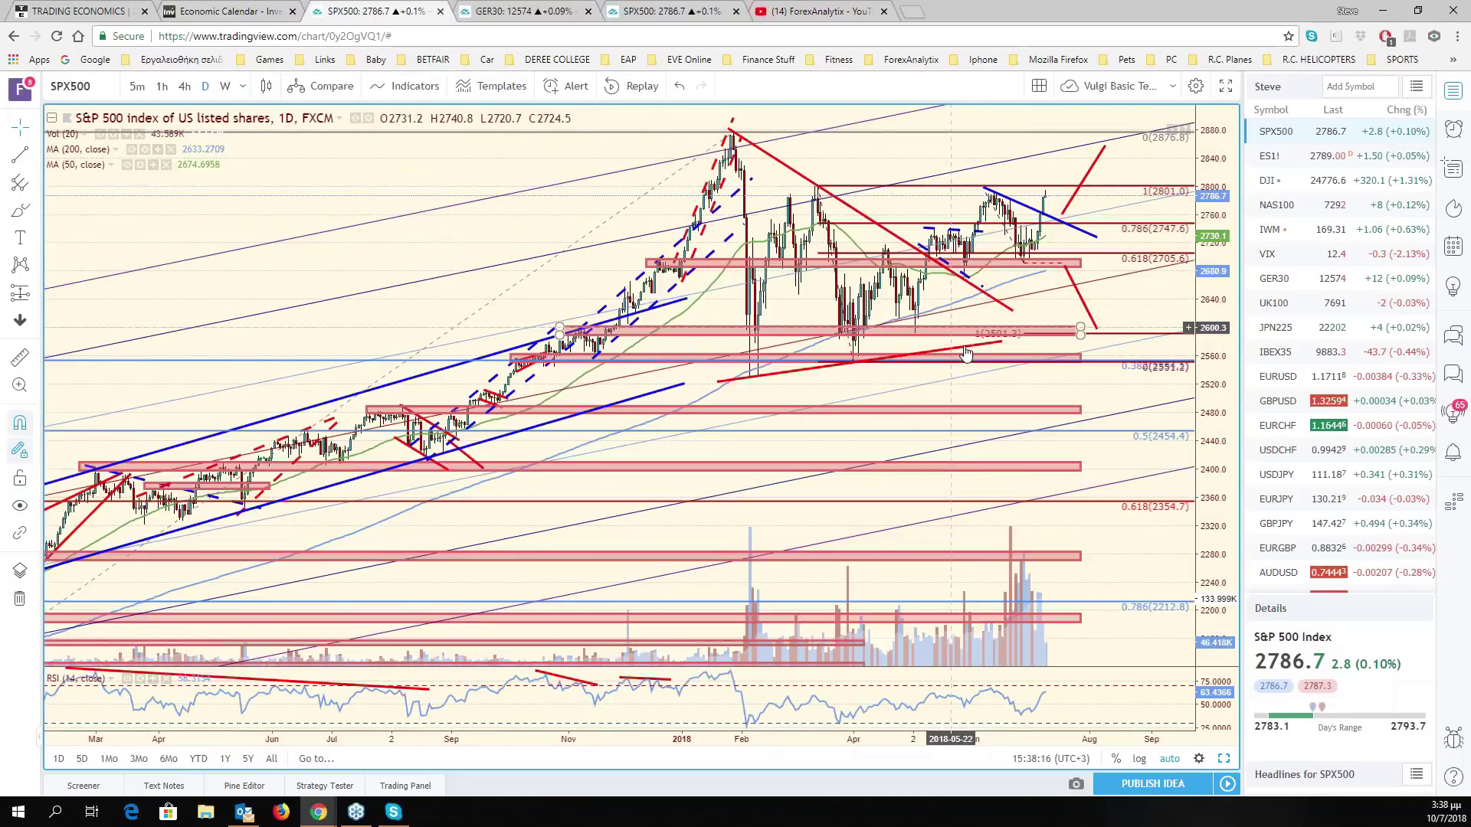
{"action": "mouse_move", "coordinate": [730, 139]}
{"action": "left_mouse_down"}
{"action": "mouse_move", "coordinate": [928, 307]}
{"action": "mouse_move", "coordinate": [905, 201]}
{"action": "mouse_move", "coordinate": [670, 162]}
{"action": "left_mouse_up"}
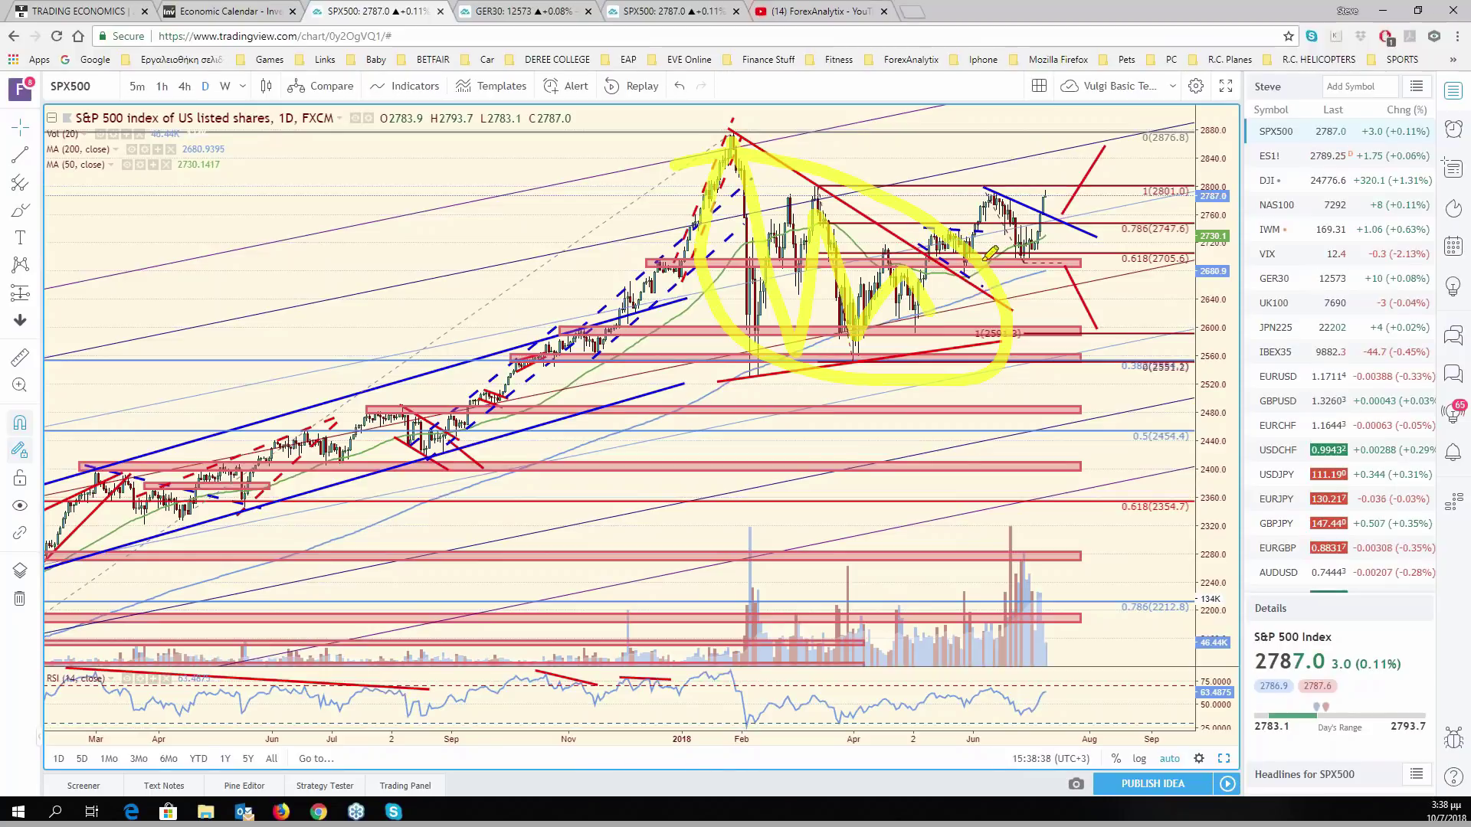
{"action": "mouse_move", "coordinate": [927, 252]}
{"action": "left_mouse_down"}
{"action": "mouse_move", "coordinate": [735, 155]}
{"action": "mouse_move", "coordinate": [766, 187]}
{"action": "mouse_move", "coordinate": [732, 233]}
{"action": "left_mouse_up"}
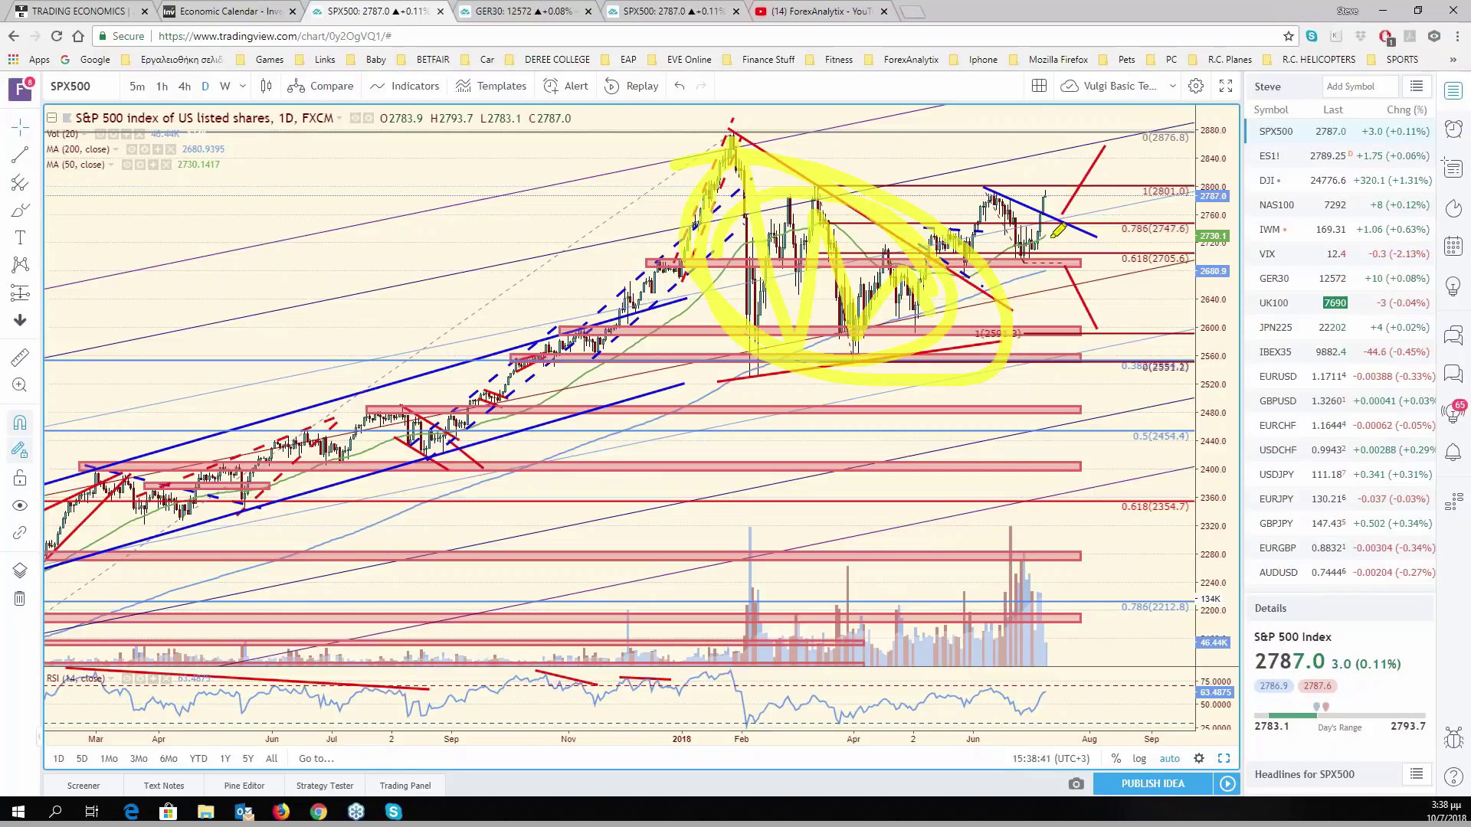
{"action": "left_click_drag", "start_coordinate": [1045, 193], "coordinate": [1089, 95]}
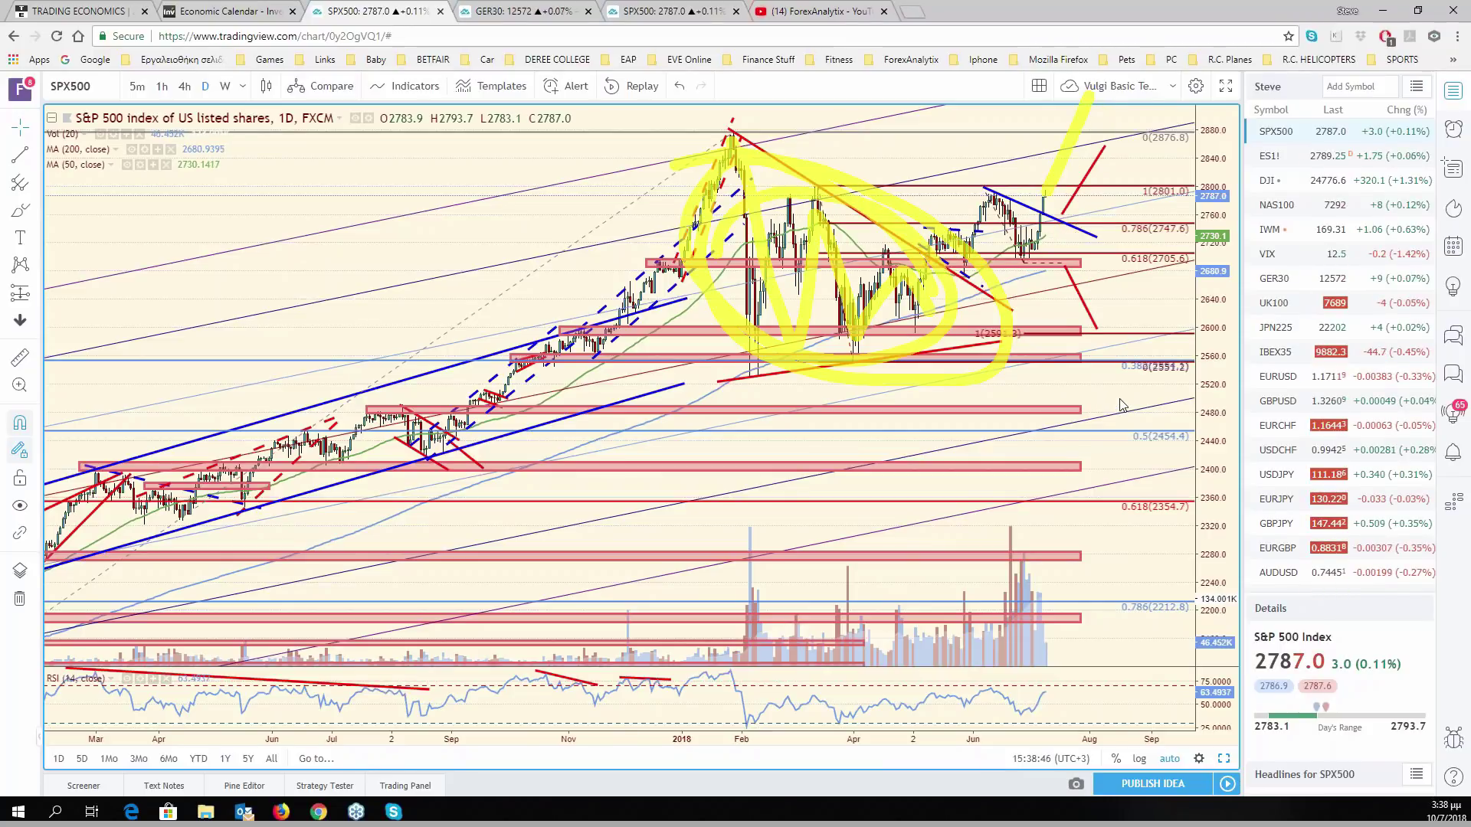
{"action": "key", "text": "Escape"}
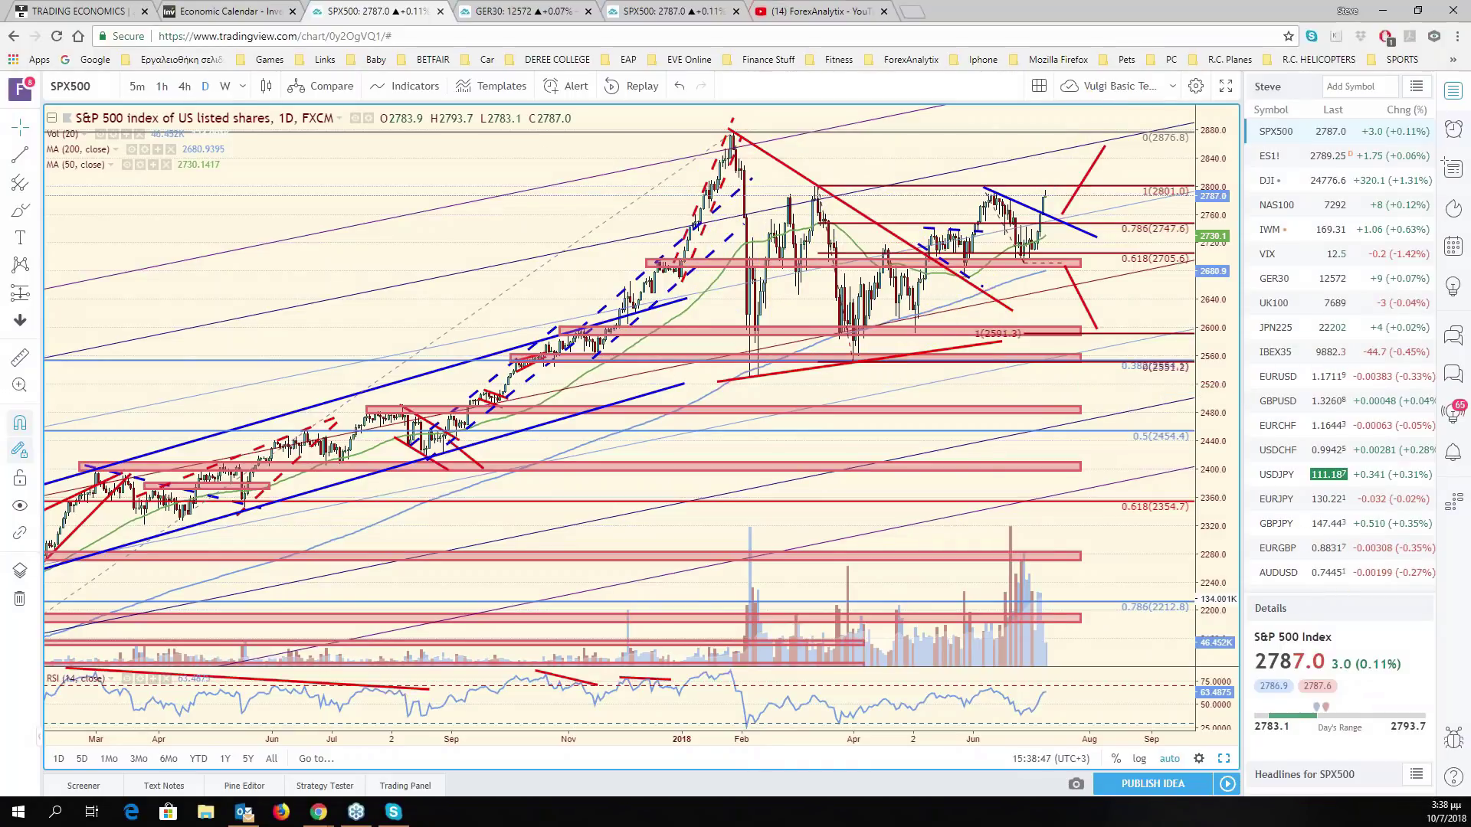
{"action": "scroll", "coordinate": [918, 505], "scroll_direction": "down", "scroll_amount": 2}
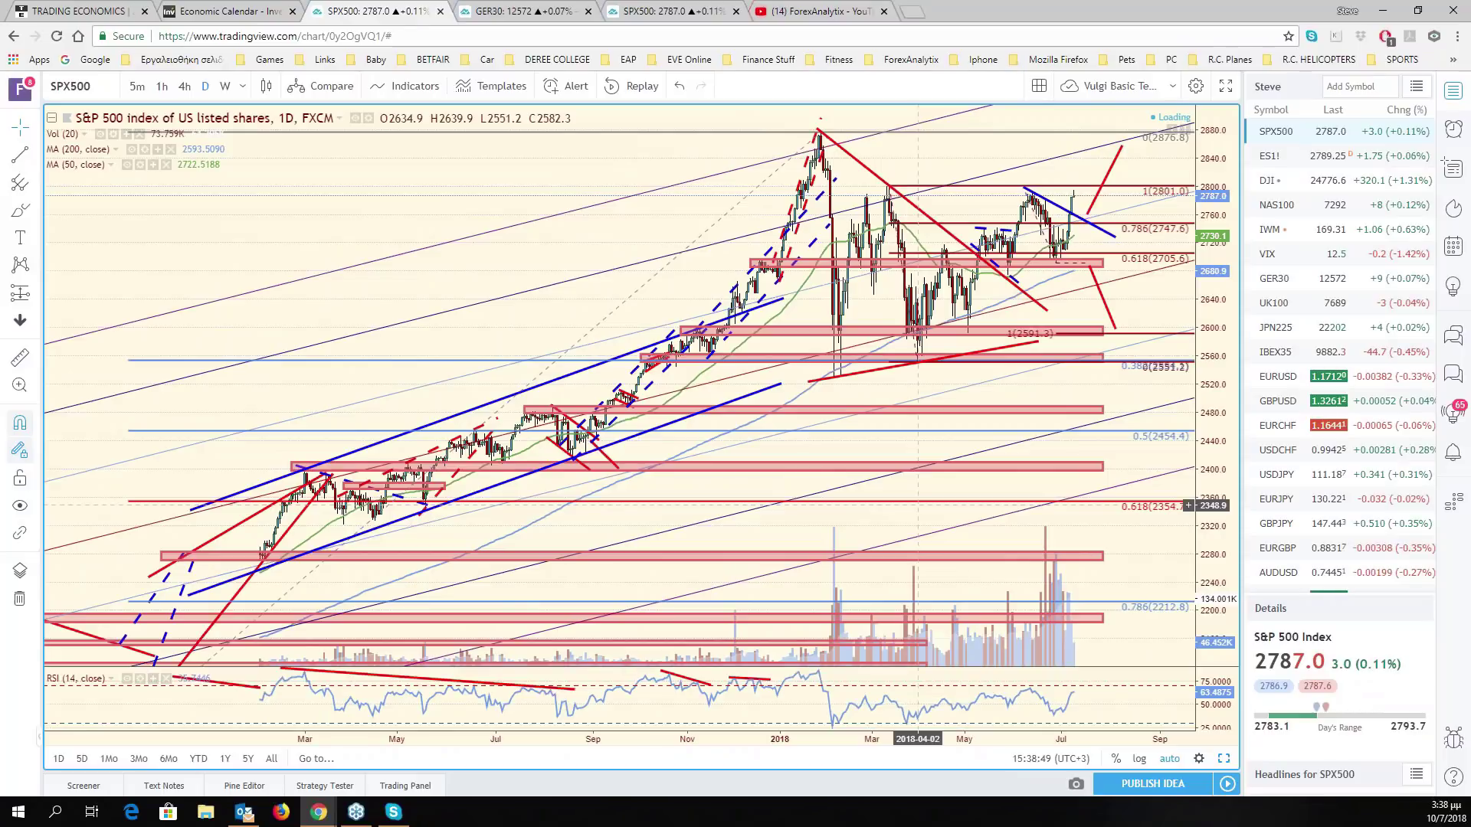
{"action": "scroll", "coordinate": [918, 506], "scroll_direction": "down", "scroll_amount": 3}
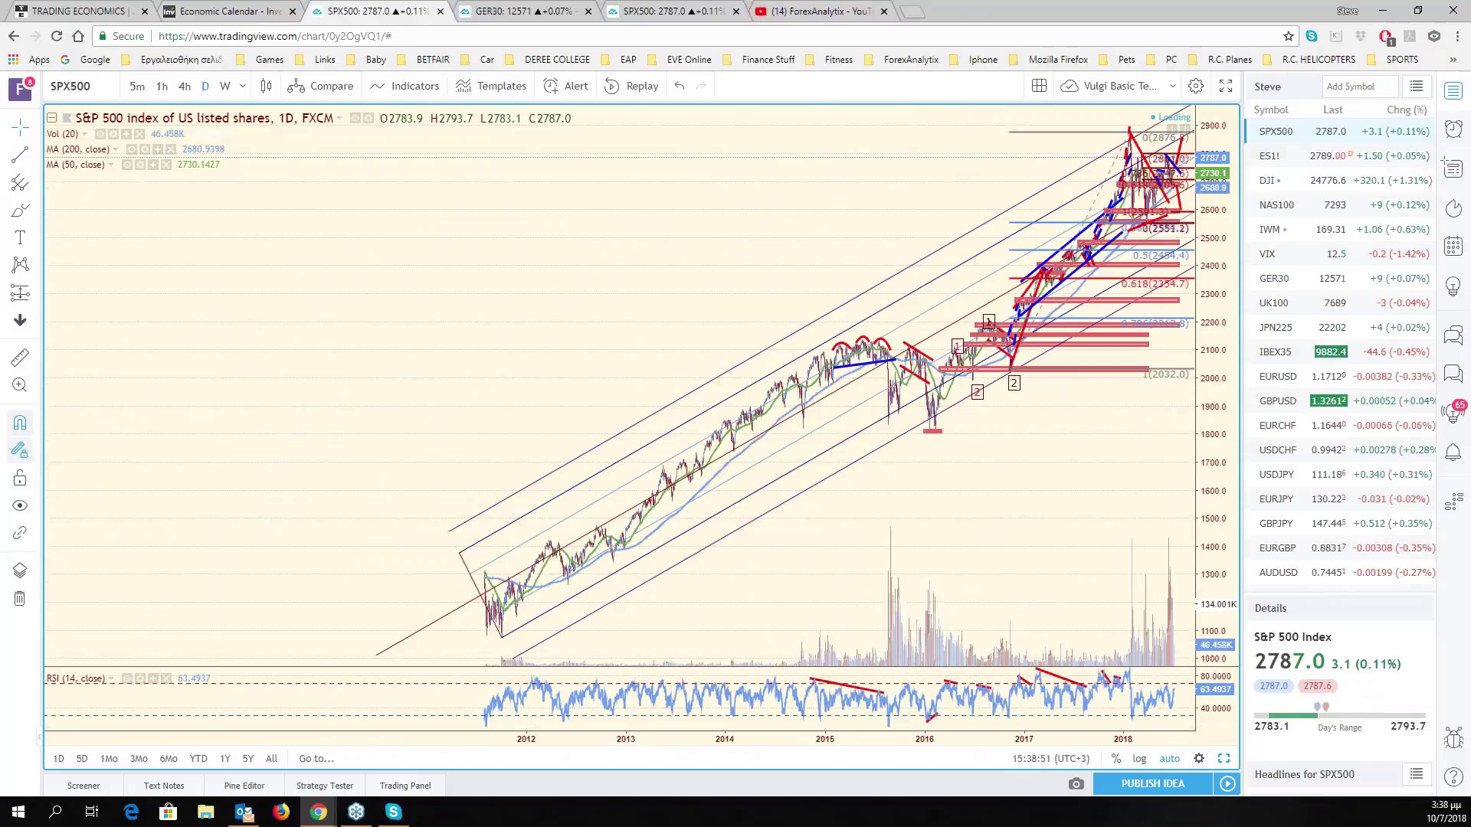
{"action": "scroll", "coordinate": [1028, 439], "scroll_direction": "up", "scroll_amount": 1}
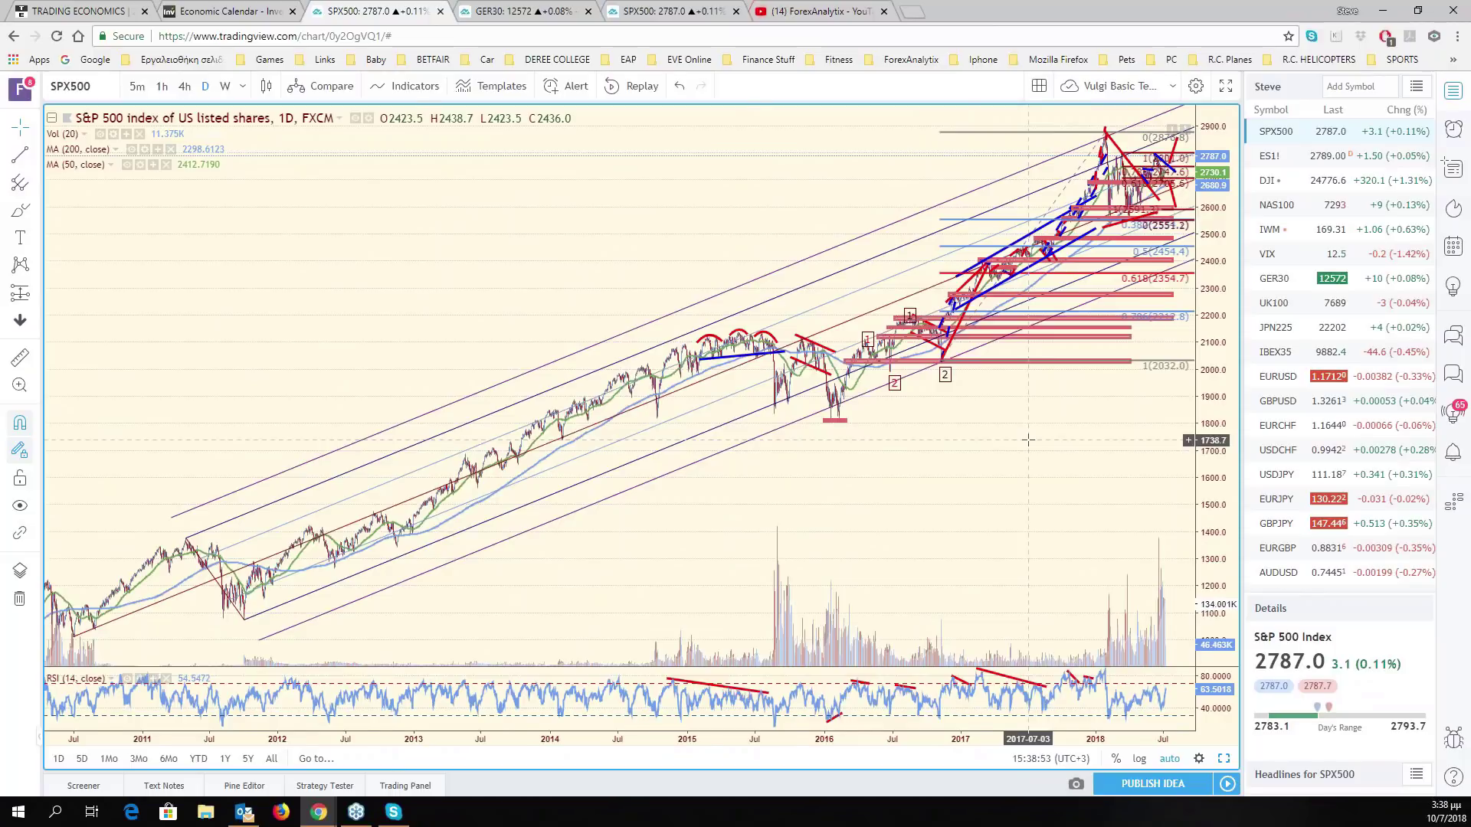
{"action": "scroll", "coordinate": [1029, 440], "scroll_direction": "up", "scroll_amount": 5}
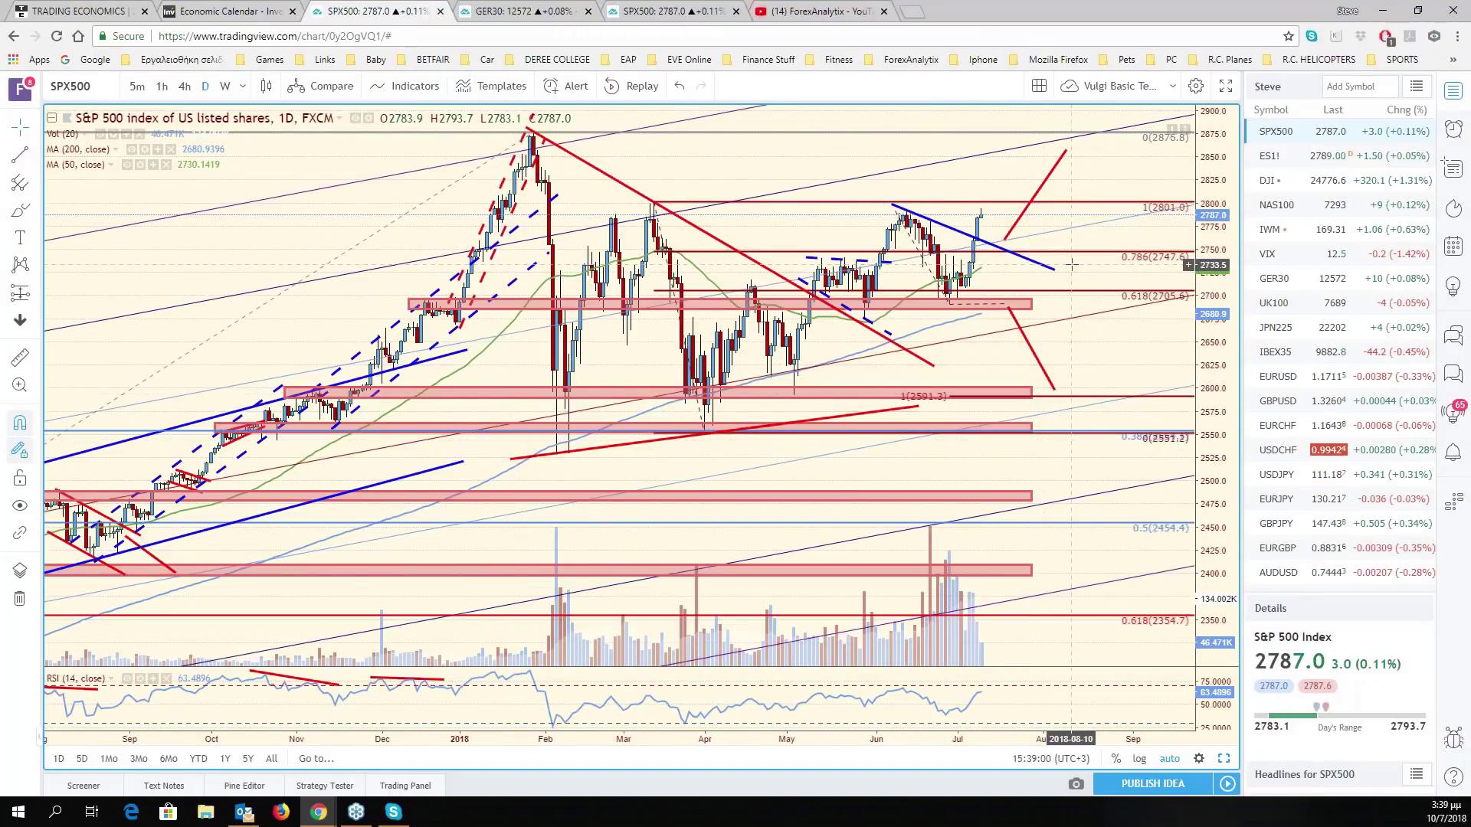
{"action": "scroll", "coordinate": [1006, 353], "scroll_direction": "down", "scroll_amount": 5}
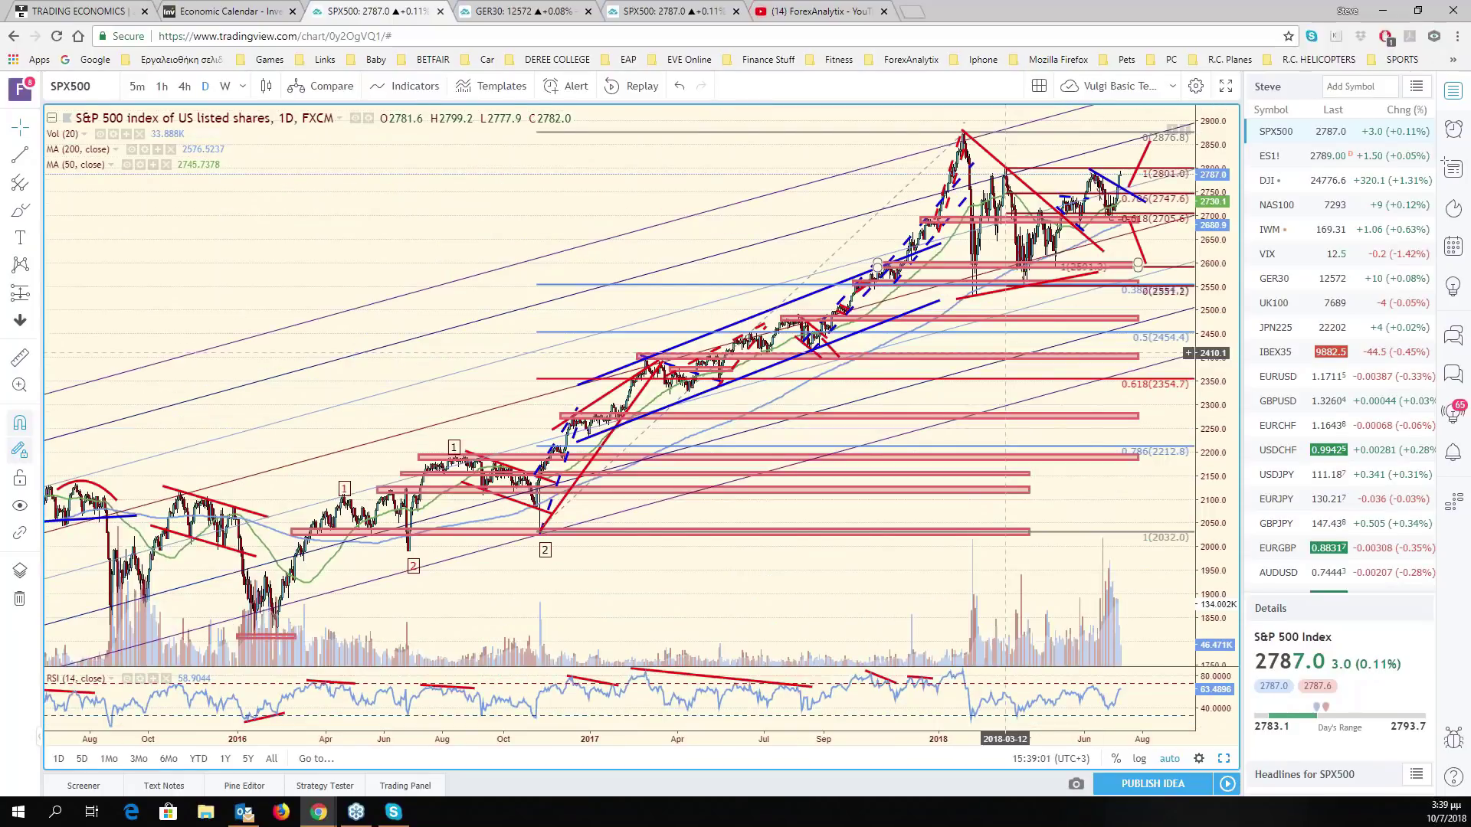
{"action": "scroll", "coordinate": [1006, 354], "scroll_direction": "down", "scroll_amount": 5}
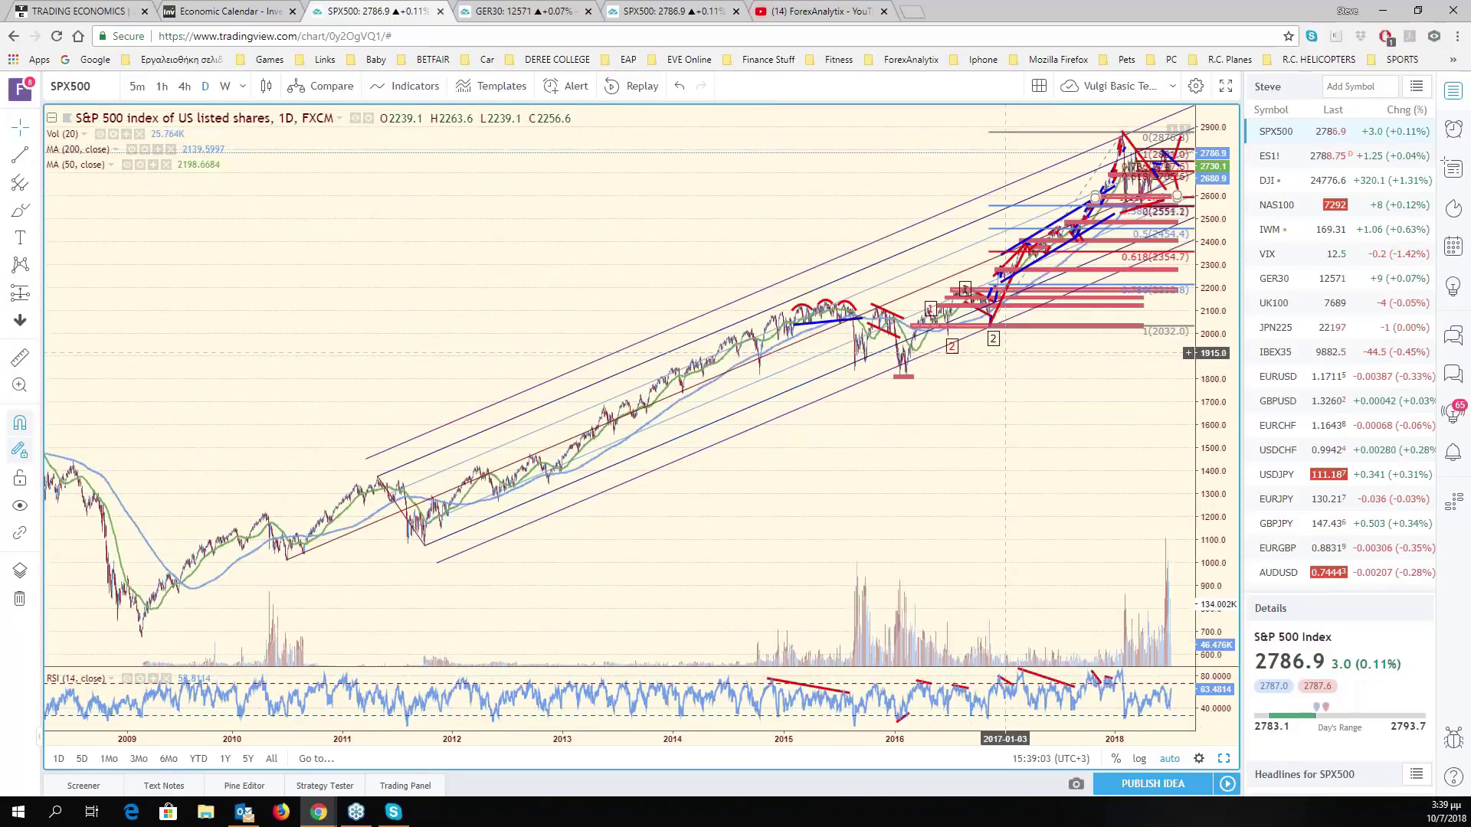
{"action": "scroll", "coordinate": [1006, 353], "scroll_direction": "up", "scroll_amount": 2}
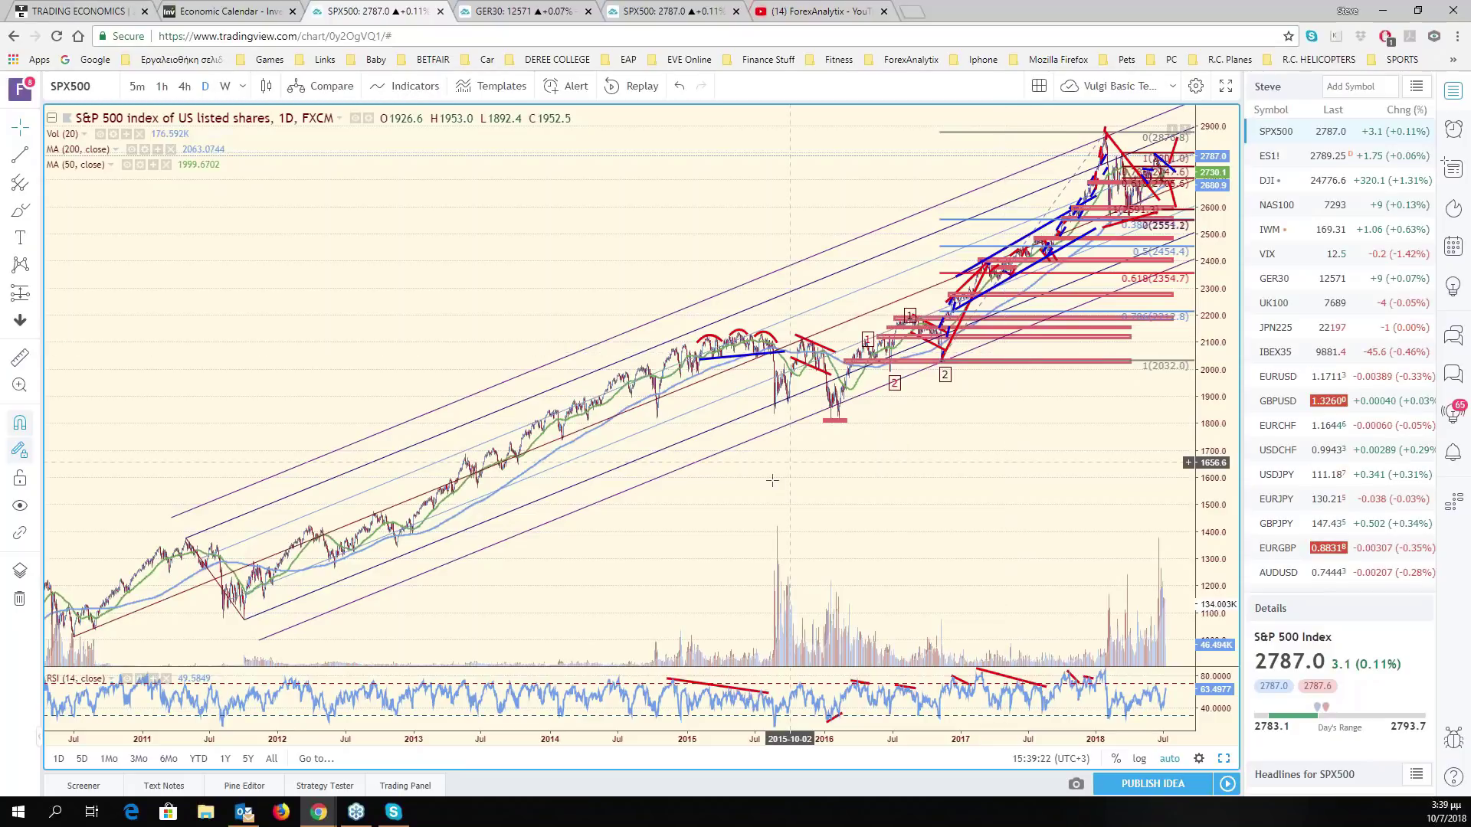
{"action": "scroll", "coordinate": [728, 510], "scroll_direction": "up", "scroll_amount": 3}
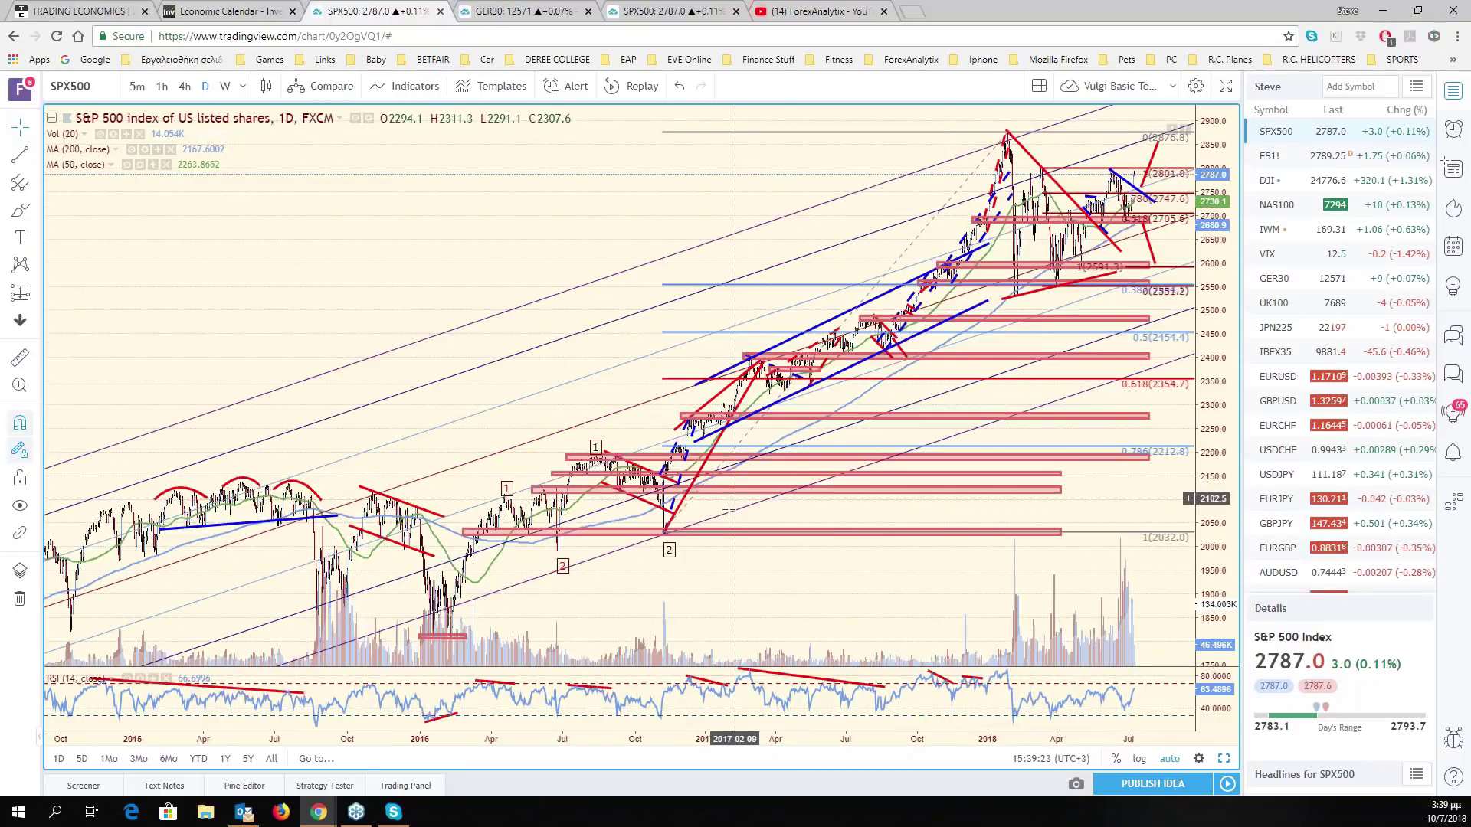
{"action": "scroll", "coordinate": [728, 510], "scroll_direction": "left", "scroll_amount": 5}
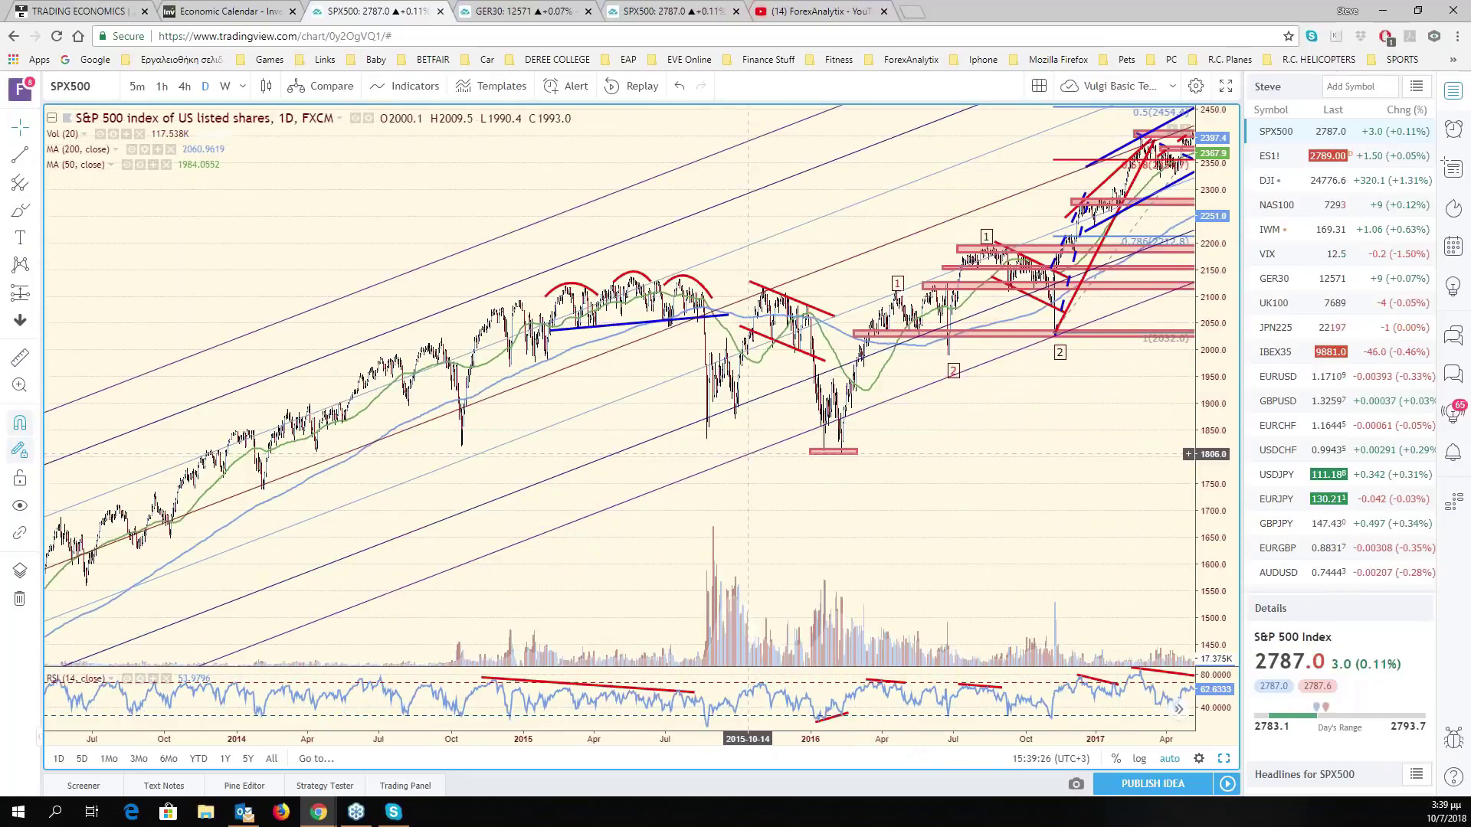
{"action": "scroll", "coordinate": [748, 455], "scroll_direction": "up", "scroll_amount": 2}
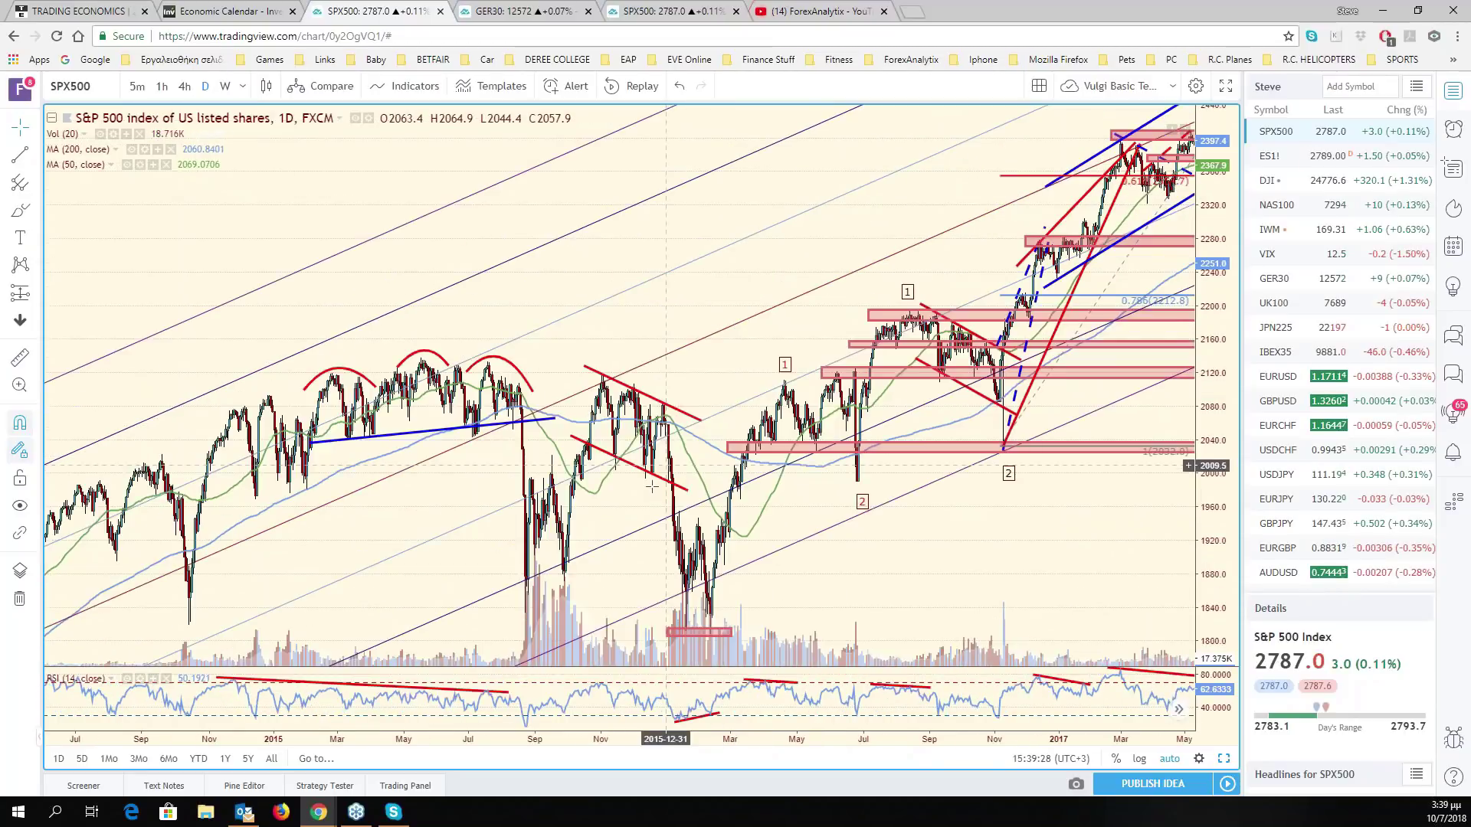
{"action": "scroll", "coordinate": [652, 487], "scroll_direction": "left", "scroll_amount": 2}
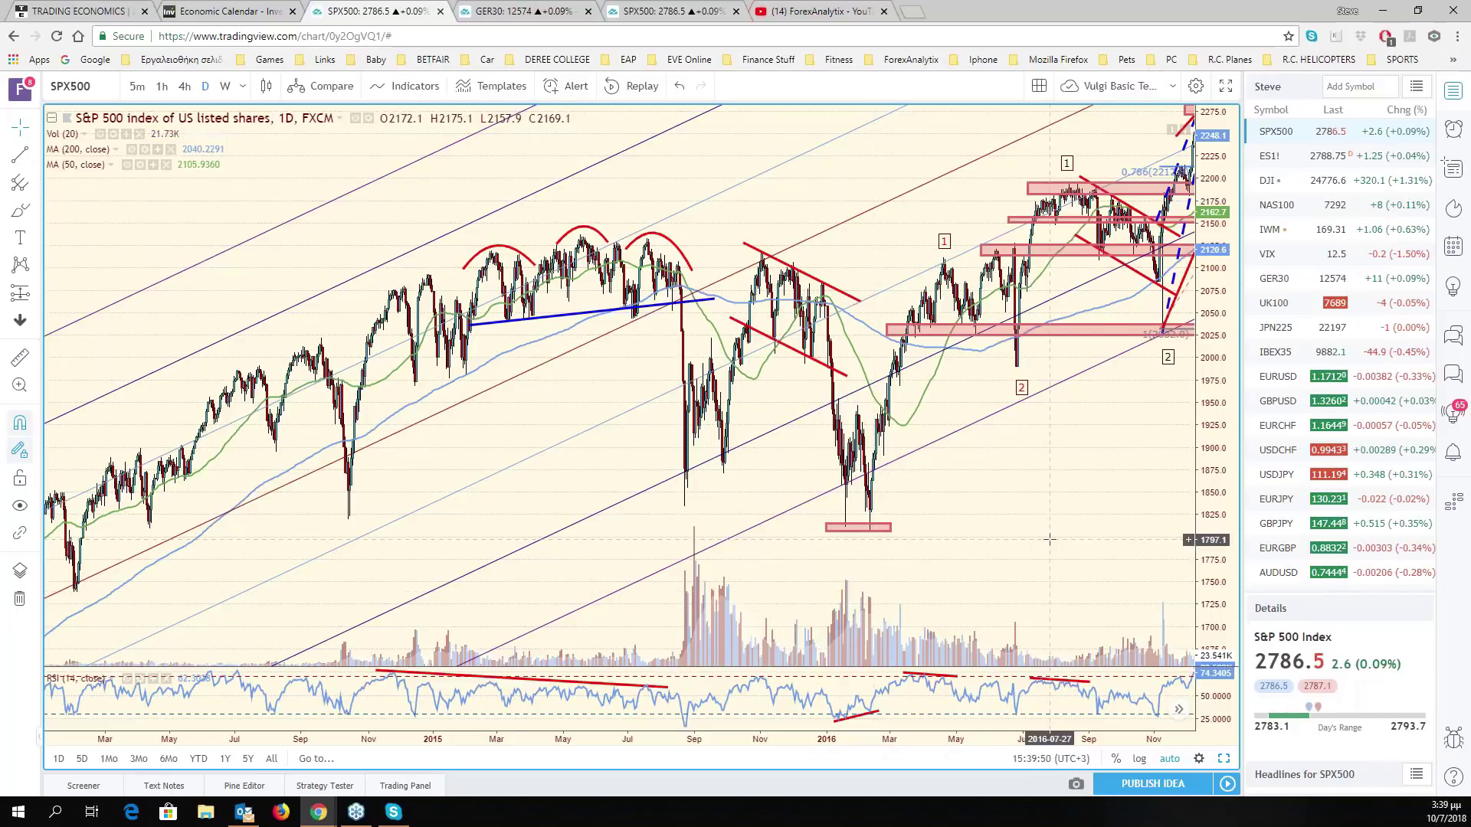
{"action": "left_click_drag", "start_coordinate": [1049, 539], "coordinate": [872, 526]}
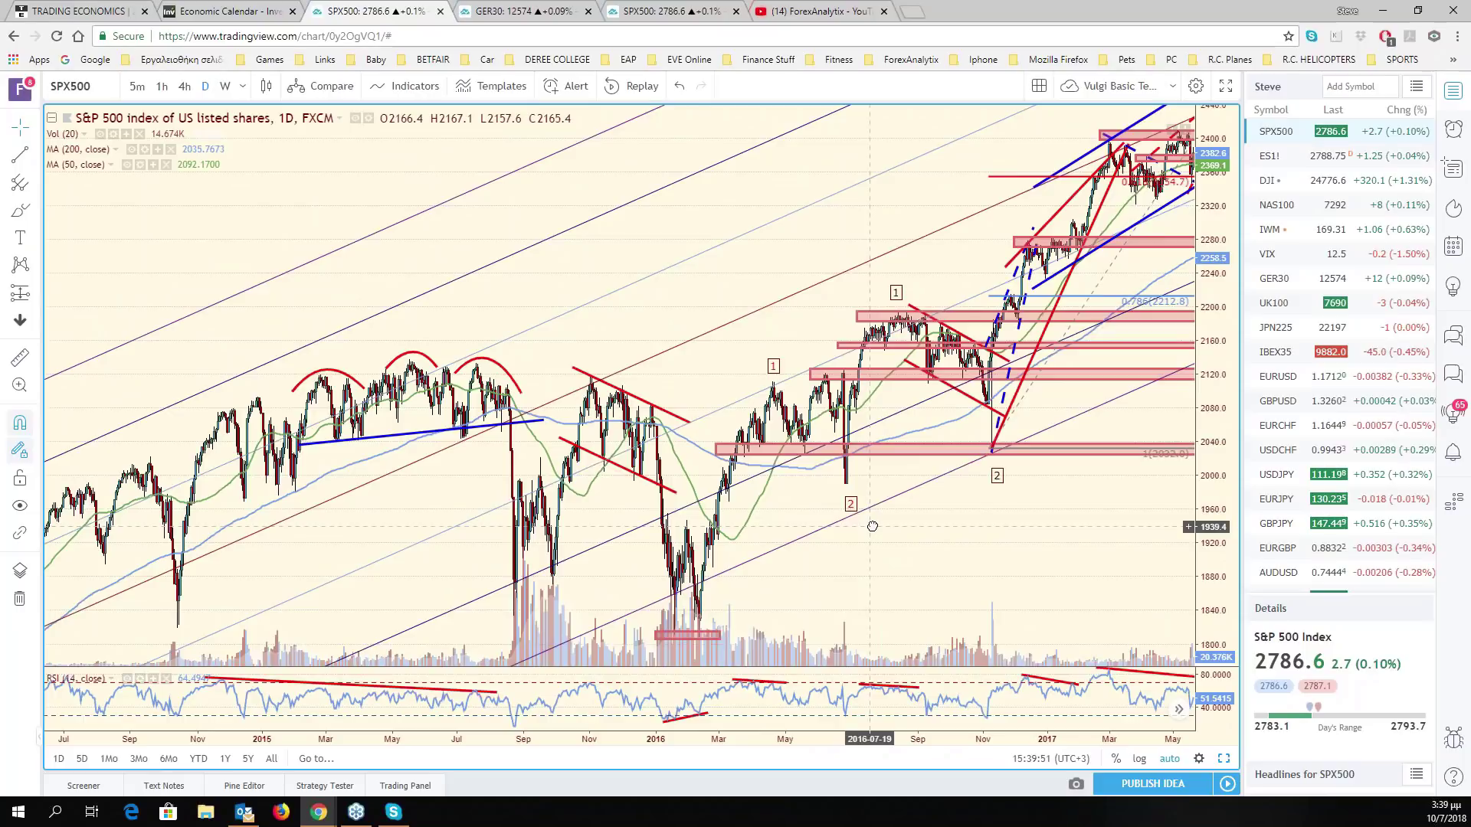
{"action": "left_click_drag", "start_coordinate": [675, 552], "coordinate": [752, 552]}
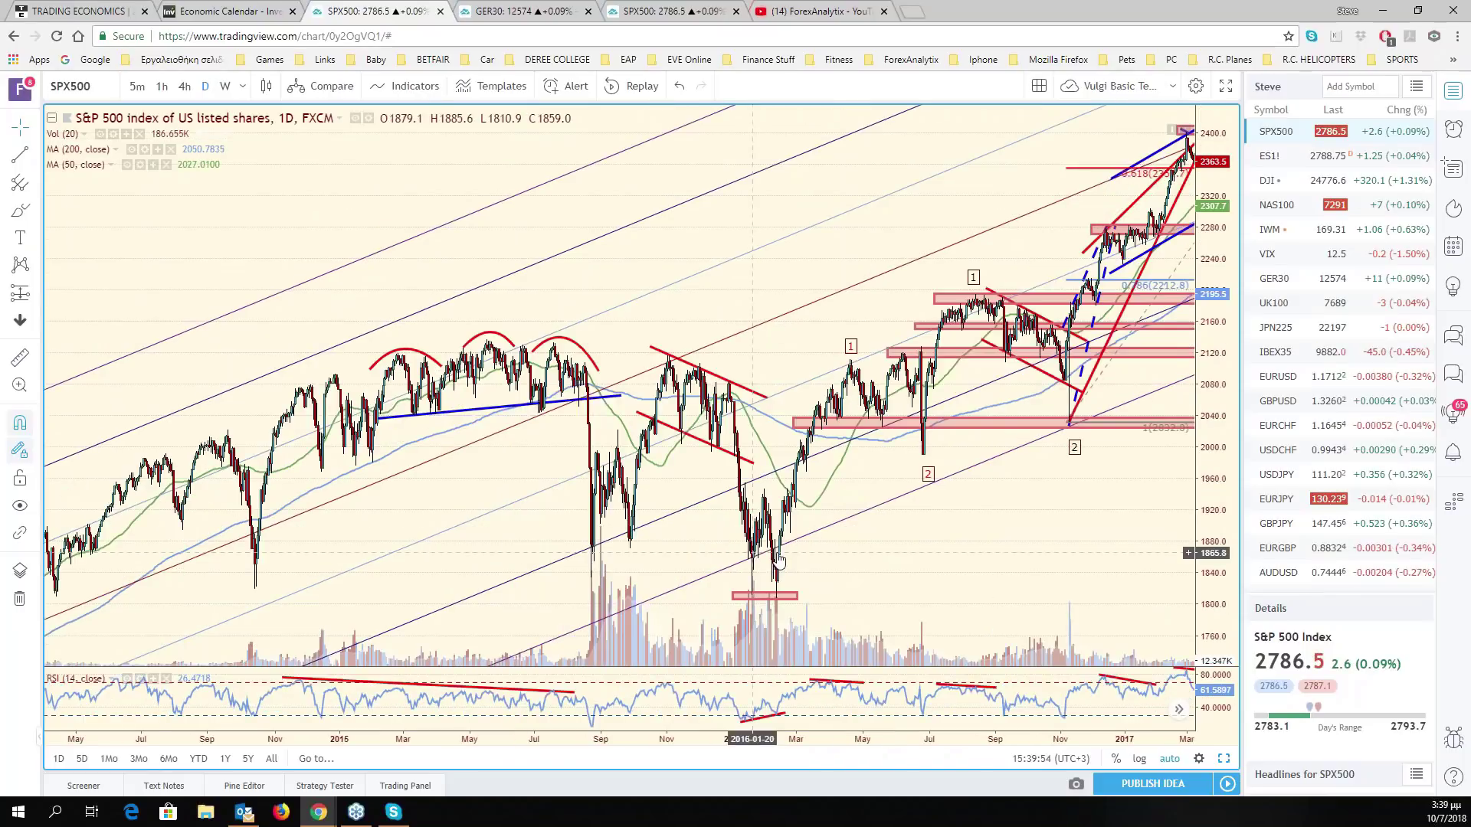
{"action": "scroll", "coordinate": [779, 564], "scroll_direction": "down", "scroll_amount": 3}
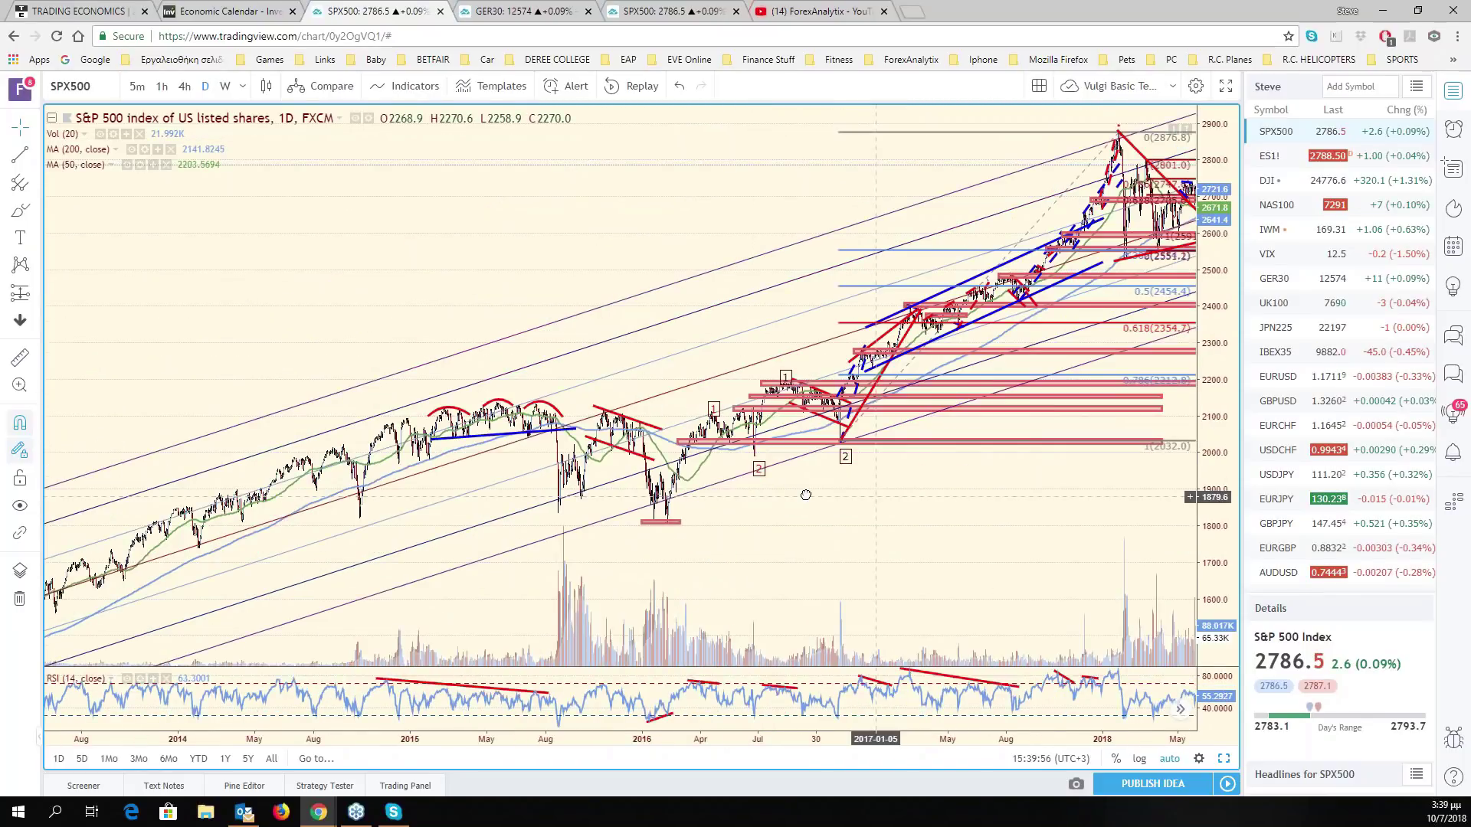
{"action": "scroll", "coordinate": [806, 495], "scroll_direction": "right", "scroll_amount": 3}
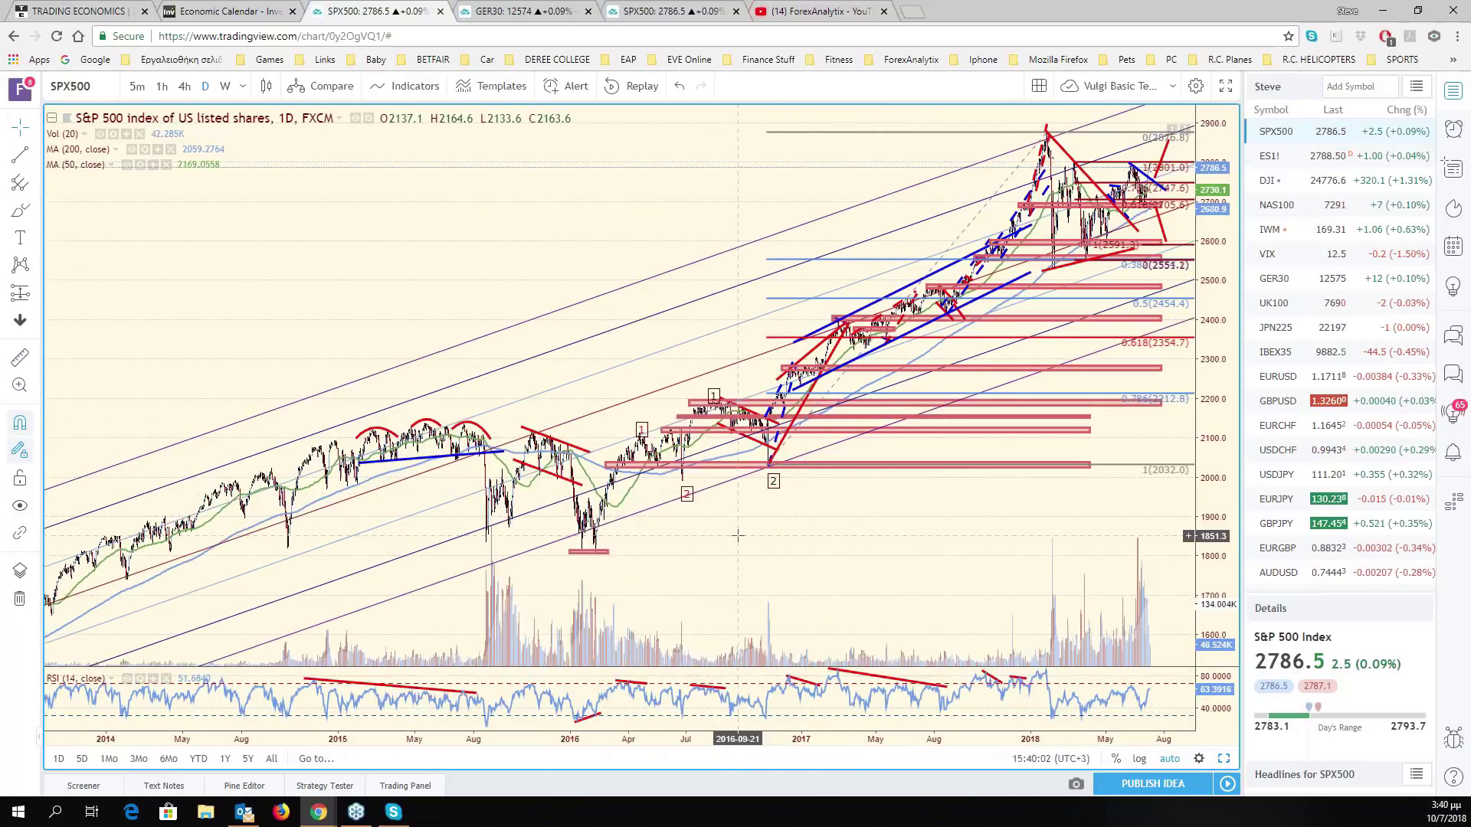
{"action": "left_click_drag", "start_coordinate": [738, 536], "coordinate": [858, 511]}
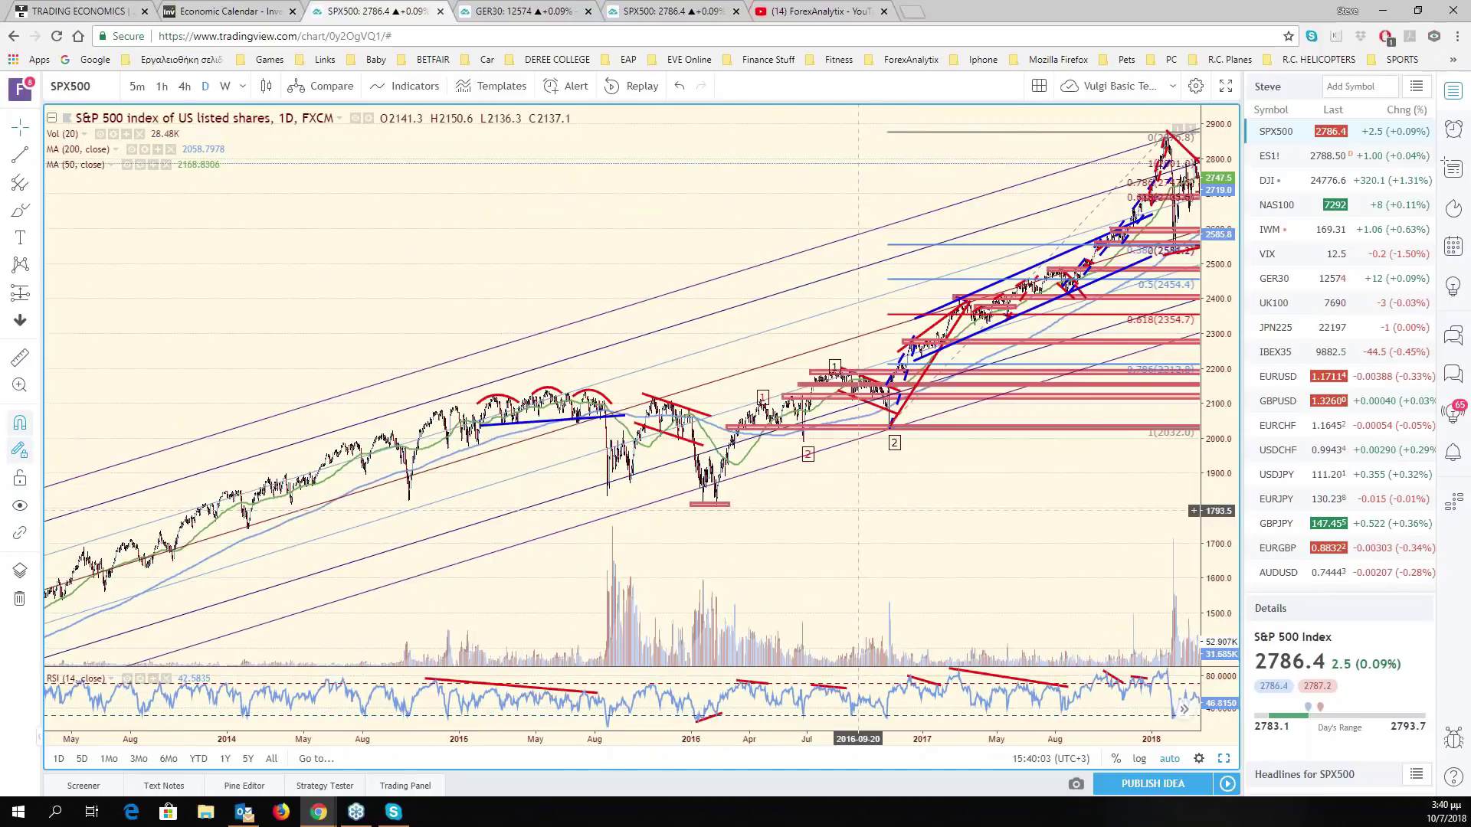
{"action": "scroll", "coordinate": [859, 511], "scroll_direction": "down", "scroll_amount": 2}
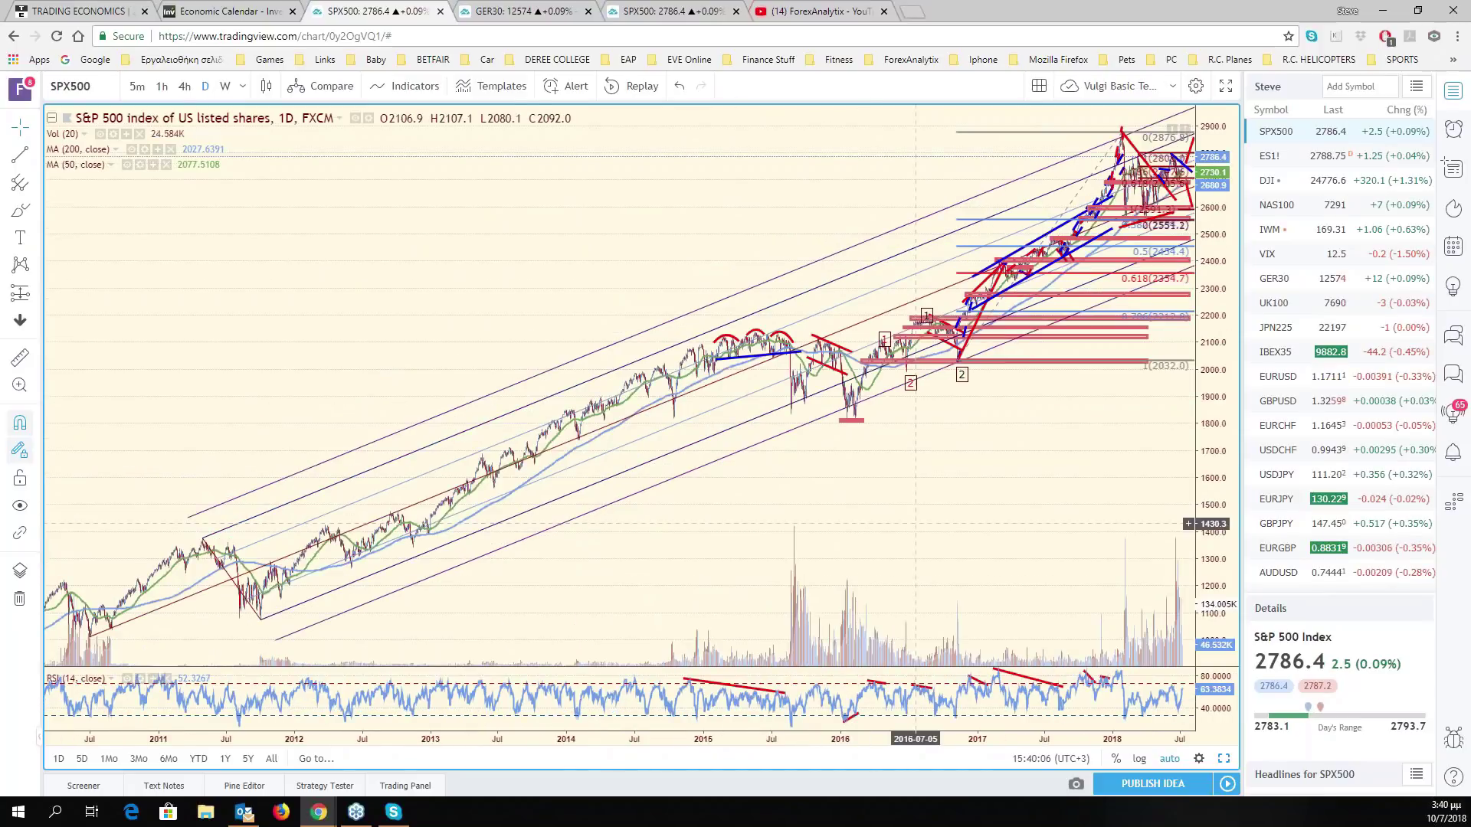
{"action": "scroll", "coordinate": [916, 524], "scroll_direction": "down", "scroll_amount": 2}
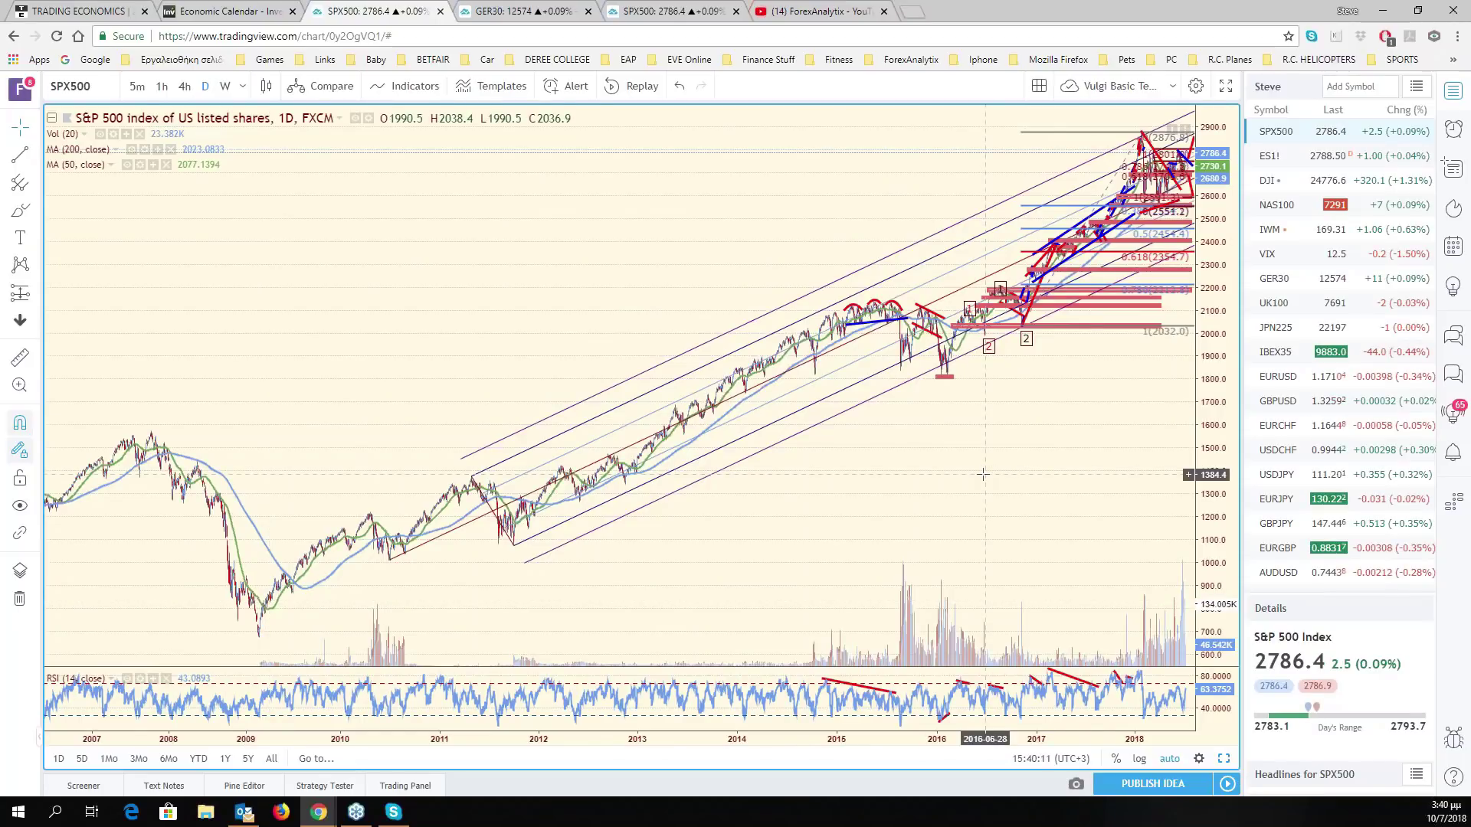
{"action": "left_click_drag", "start_coordinate": [666, 498], "coordinate": [551, 501]}
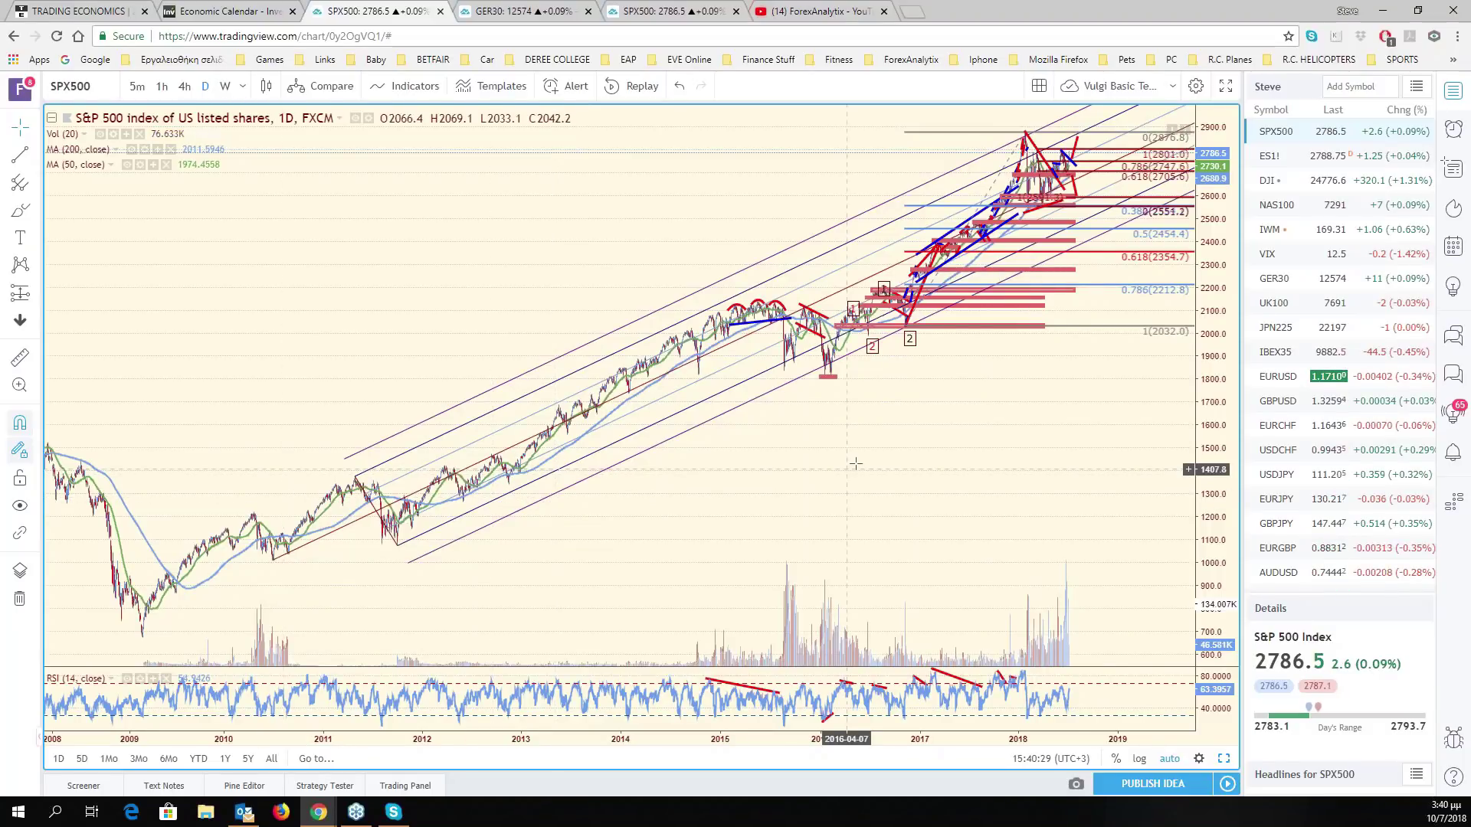
{"action": "scroll", "coordinate": [856, 464], "scroll_direction": "up", "scroll_amount": 5}
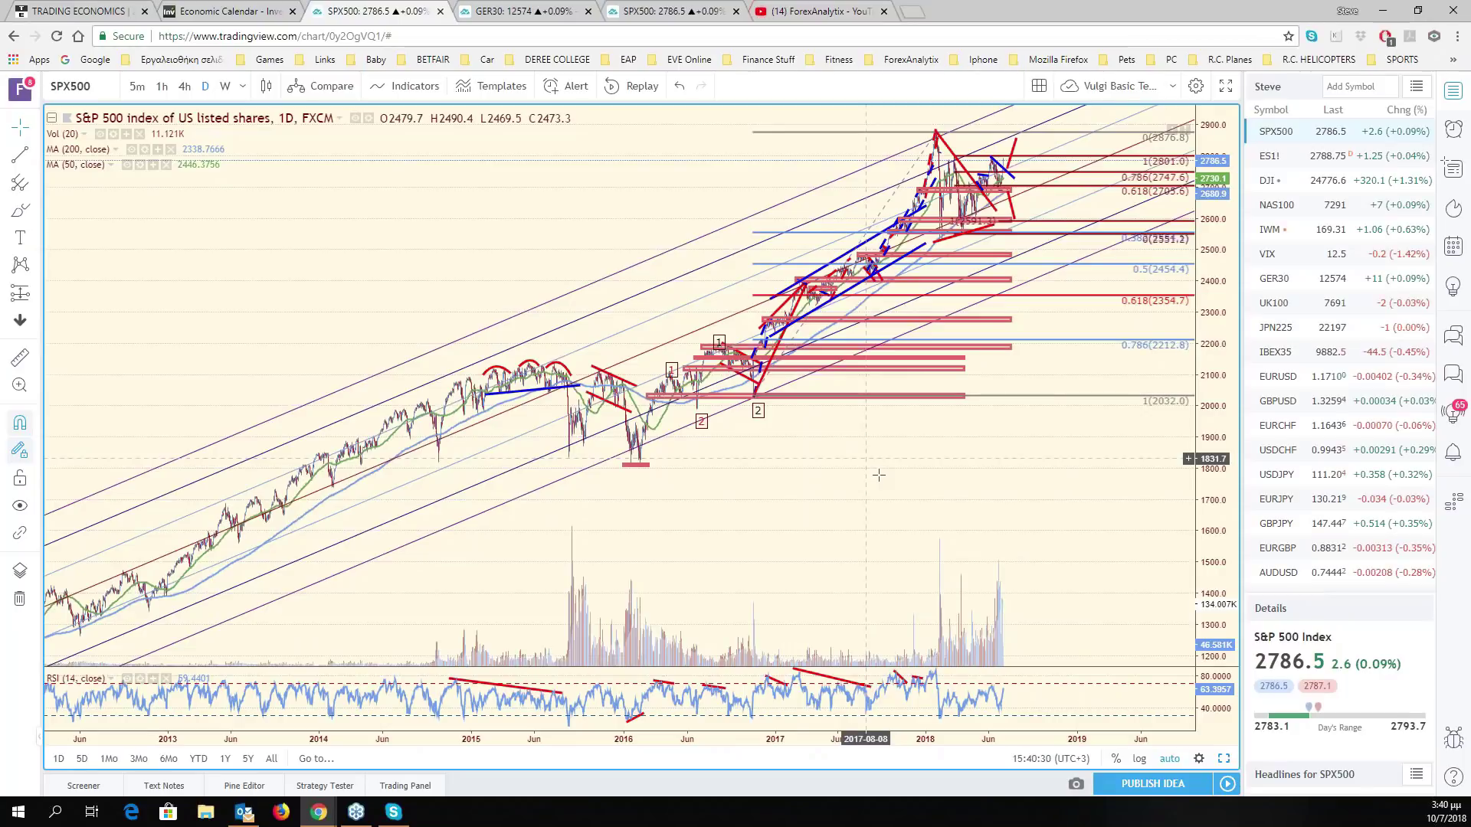
{"action": "scroll", "coordinate": [879, 475], "scroll_direction": "up", "scroll_amount": 5}
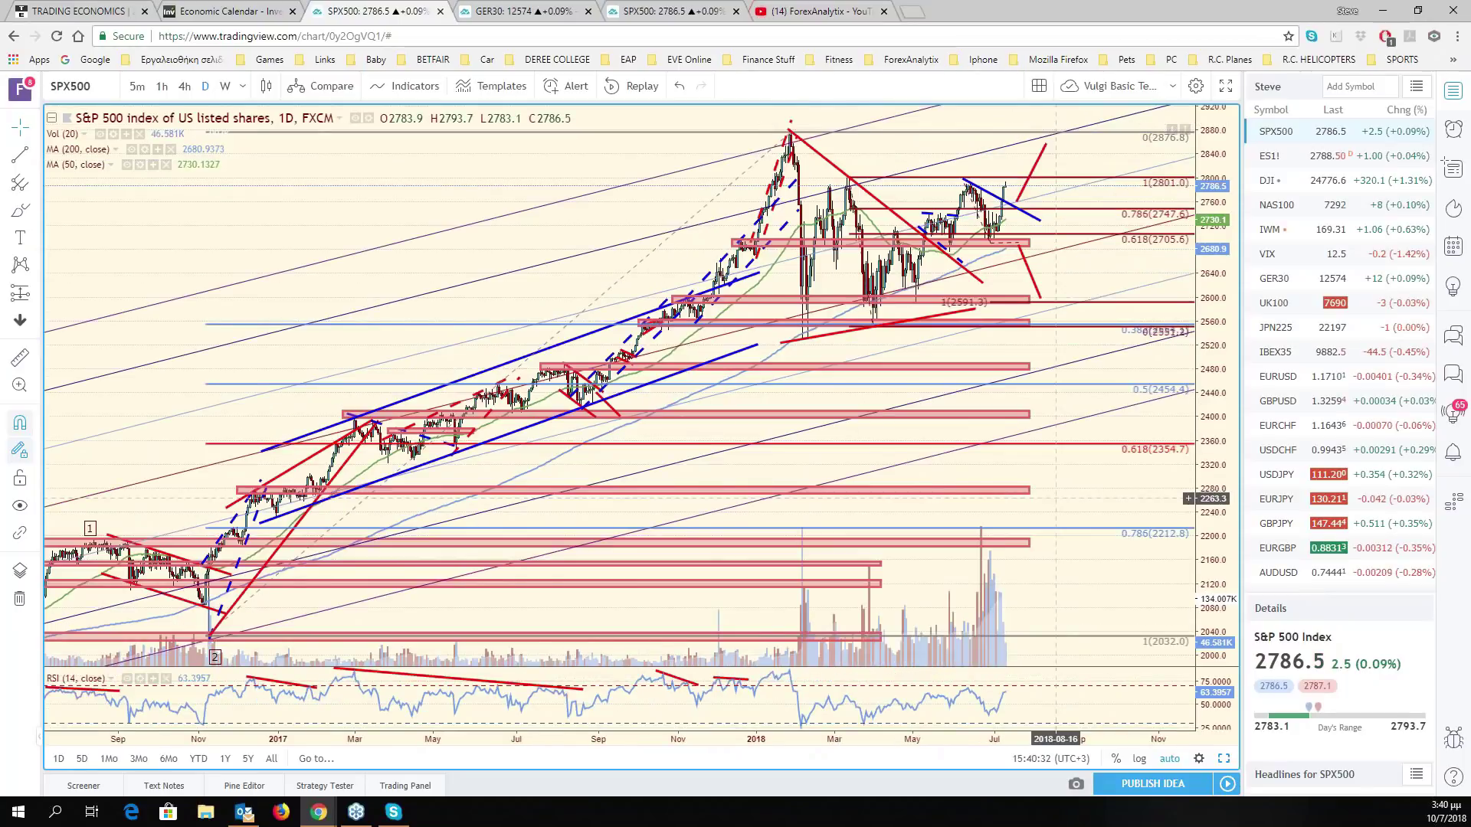
{"action": "scroll", "coordinate": [932, 486], "scroll_direction": "up", "scroll_amount": 4}
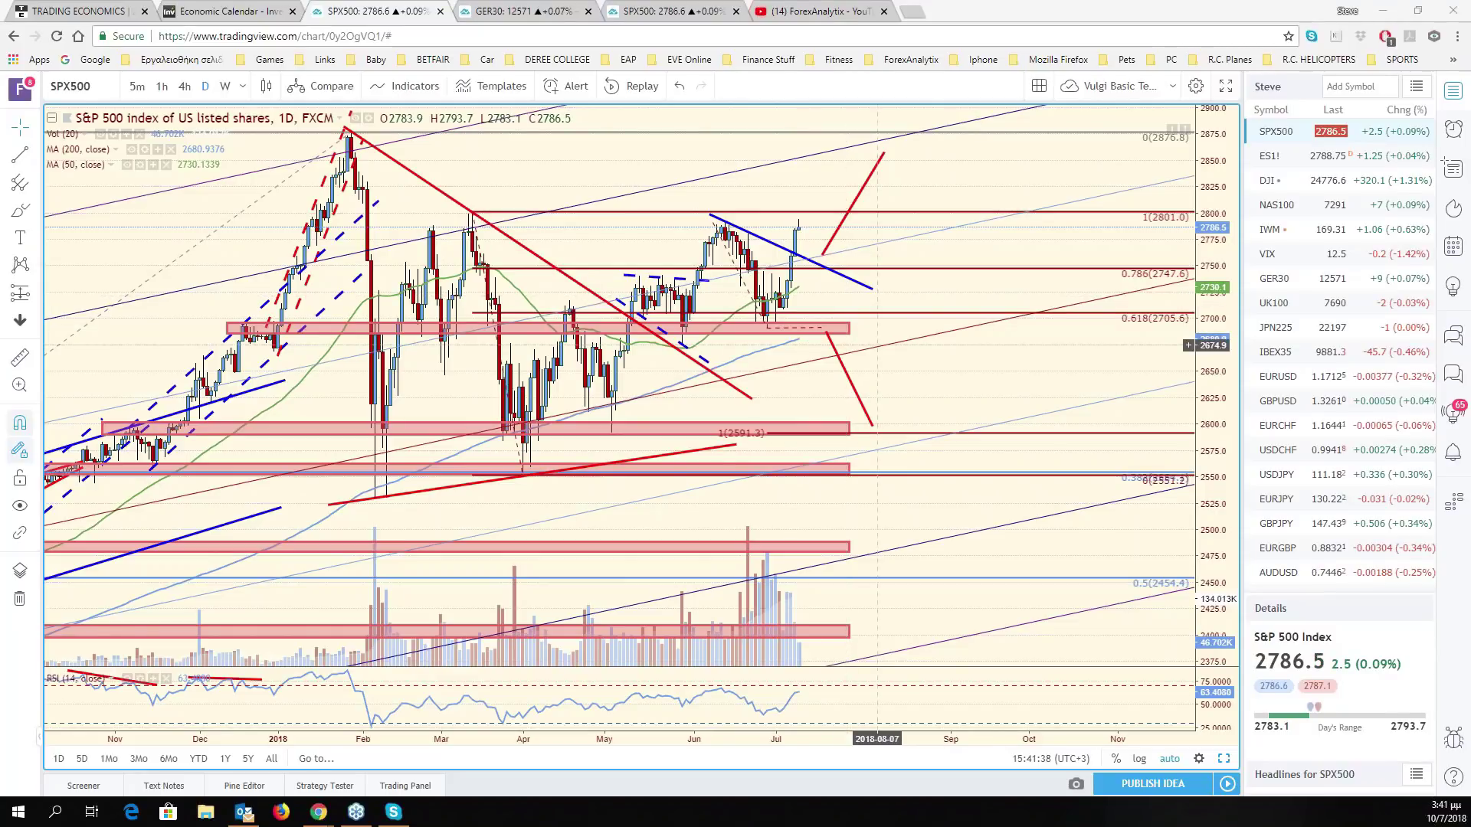
- Load GER30 from the watchlist and zoom and pan to earlier DAX price action
{"action": "left_click", "coordinate": [1334, 283]}
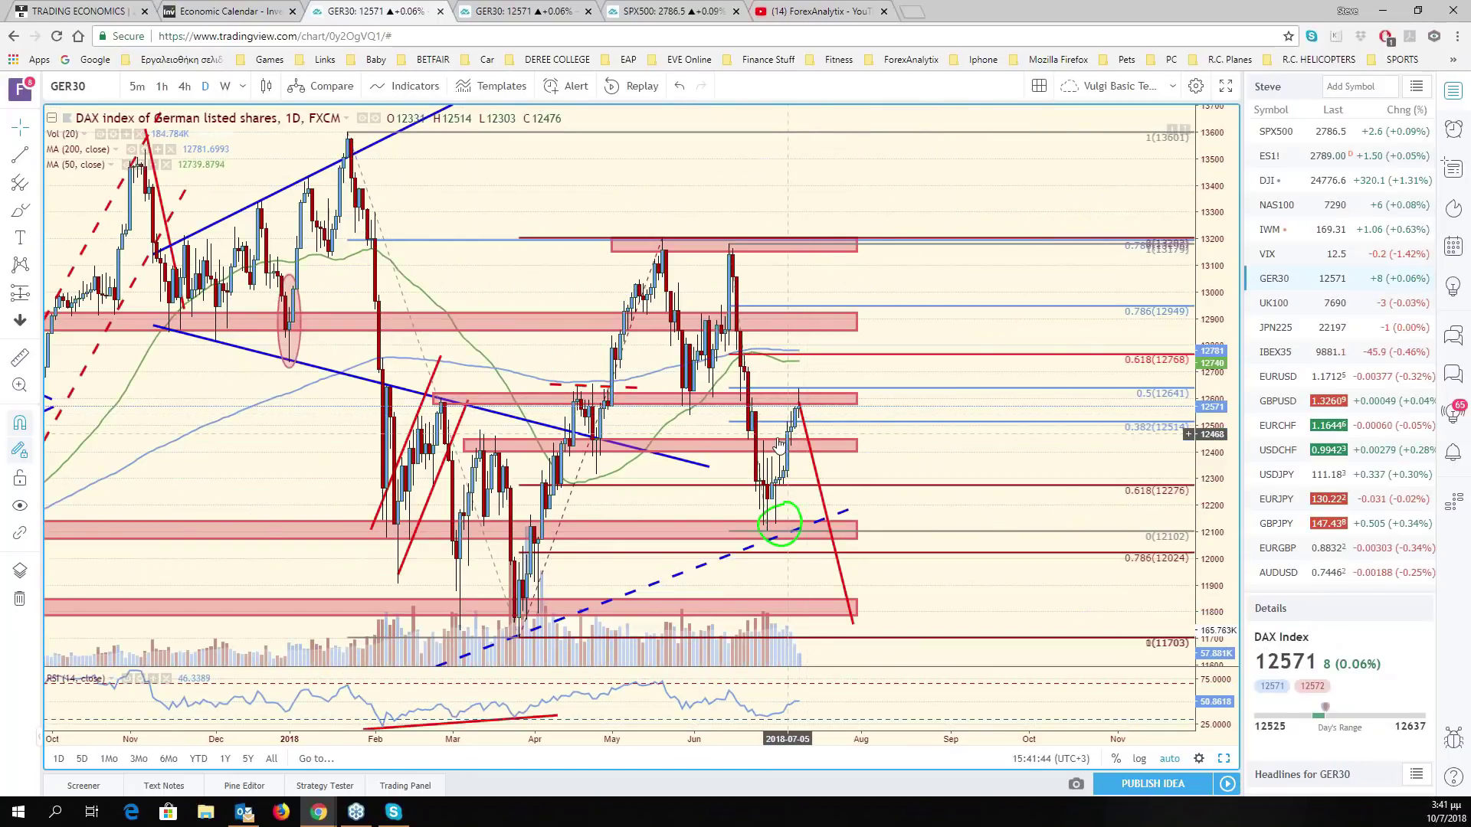
{"action": "scroll", "coordinate": [814, 447], "scroll_direction": "down", "scroll_amount": 2}
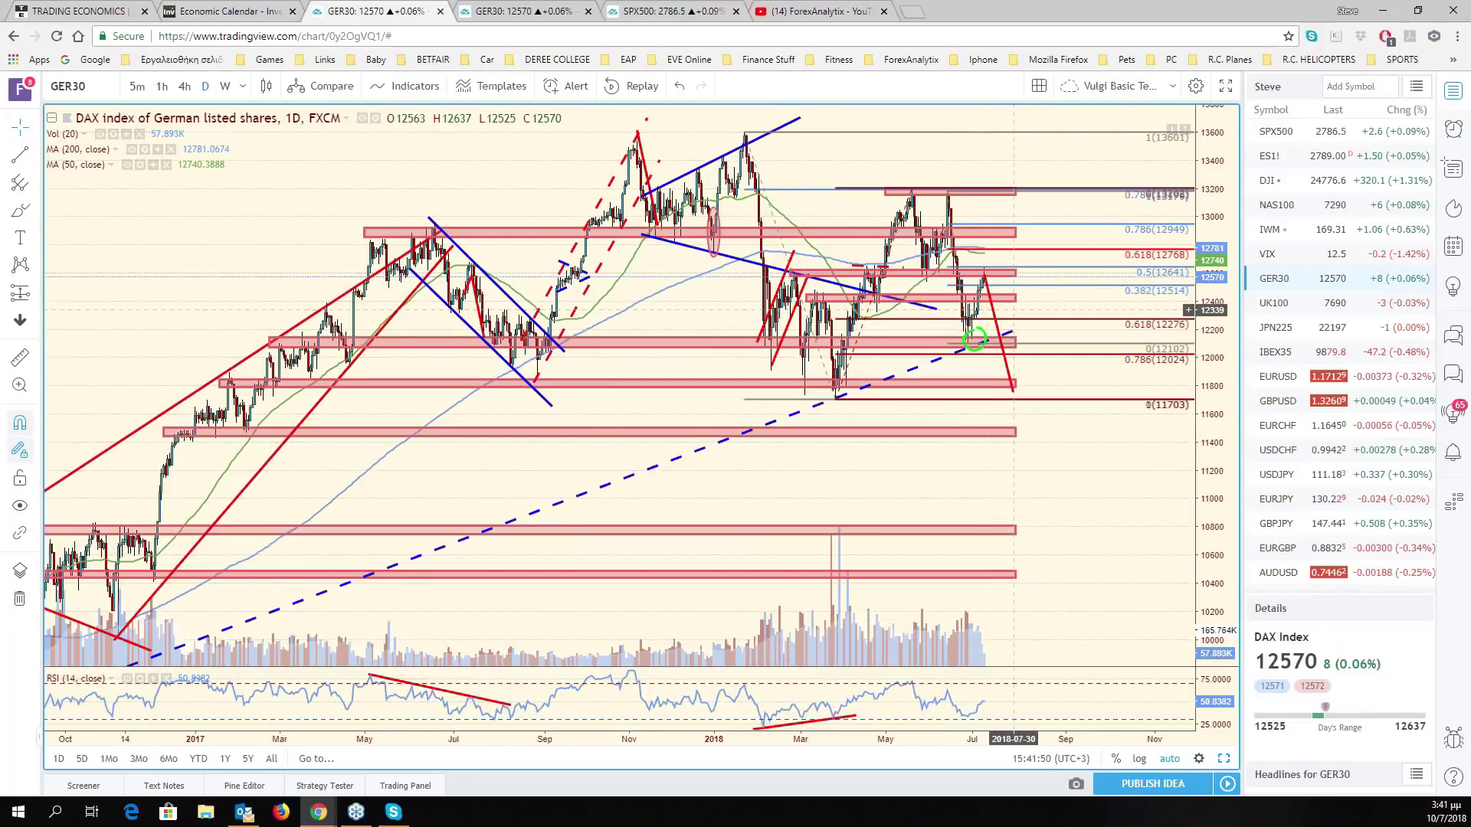
{"action": "scroll", "coordinate": [1014, 309], "scroll_direction": "up", "scroll_amount": 2}
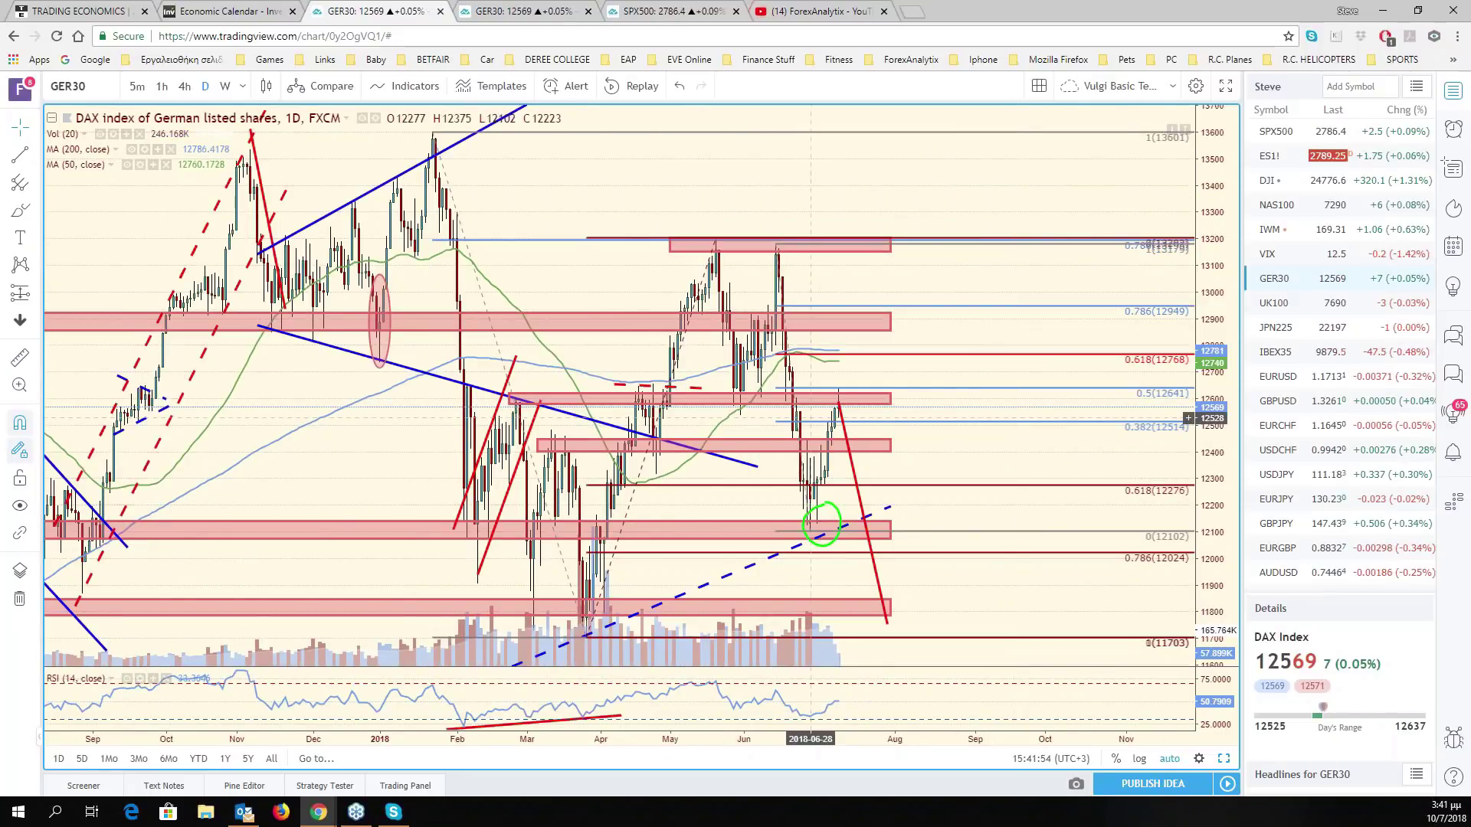
{"action": "scroll", "coordinate": [936, 450], "scroll_direction": "up", "scroll_amount": 1}
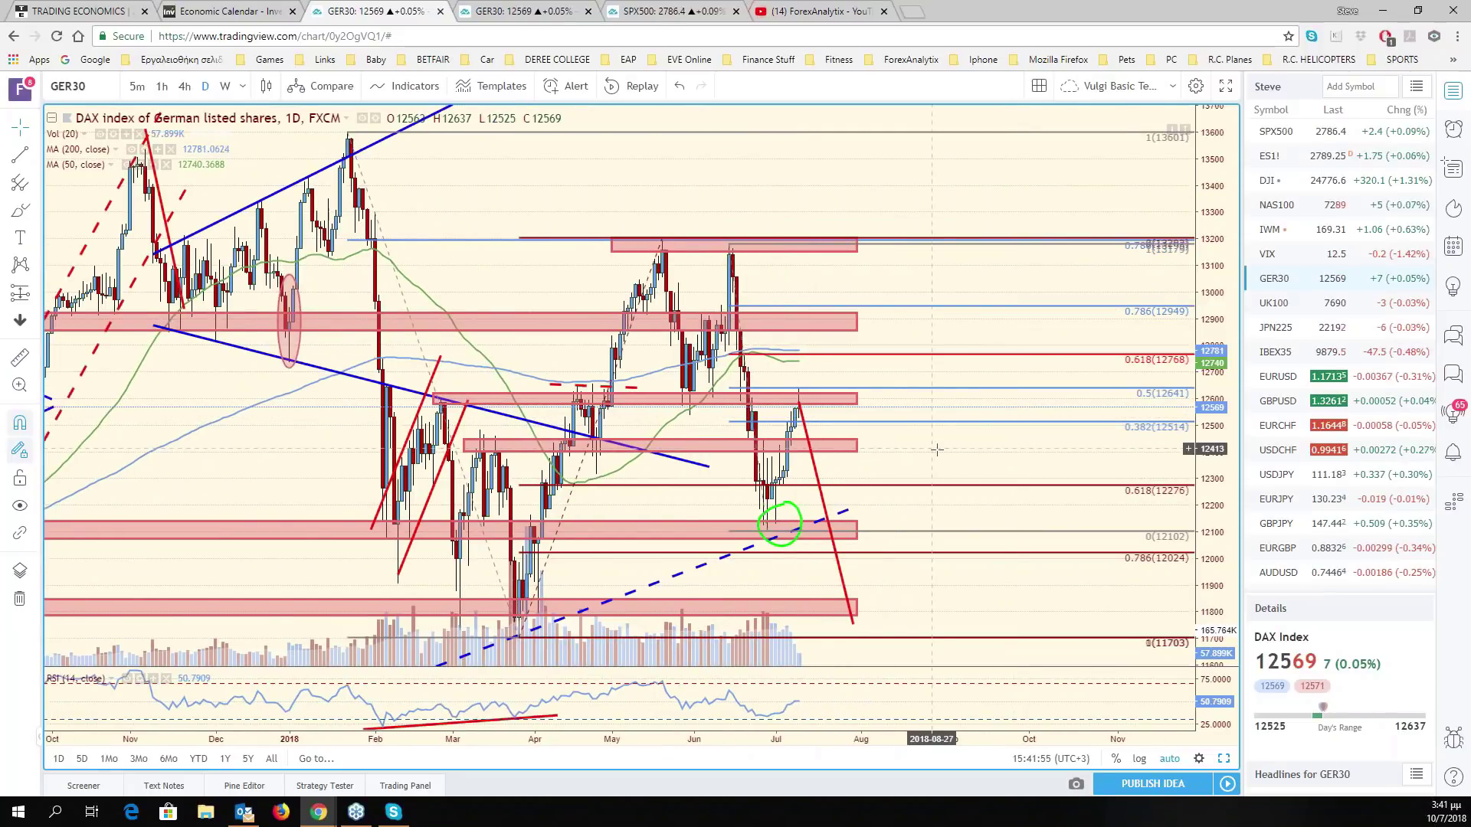
{"action": "left_click_drag", "start_coordinate": [936, 450], "coordinate": [1285, 412]}
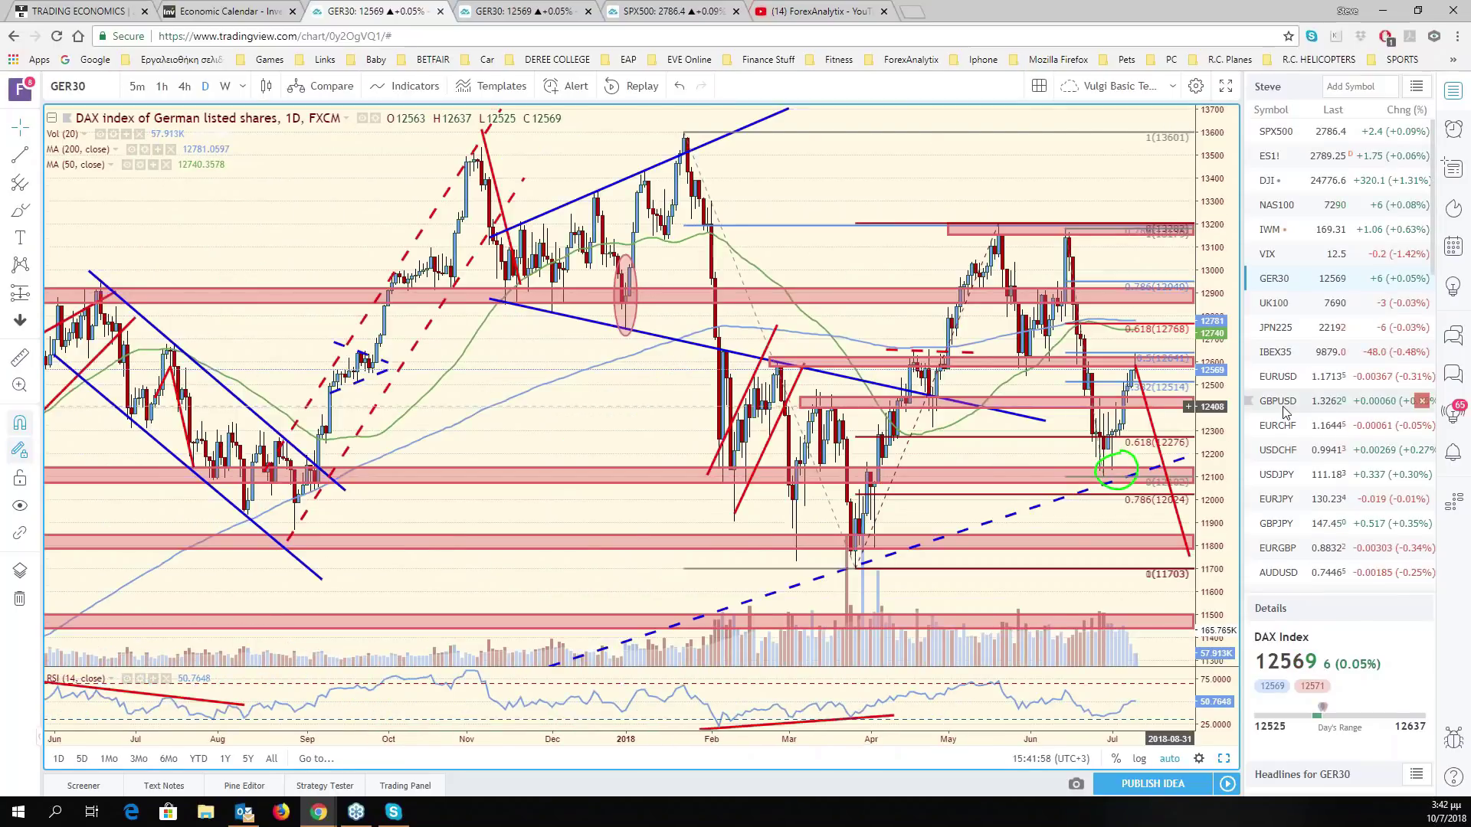
- Step to the FTSE 100 chart, inspect its pink 0.786 zone, then switch to the Nikkei 225
{"action": "key", "text": "Down"}
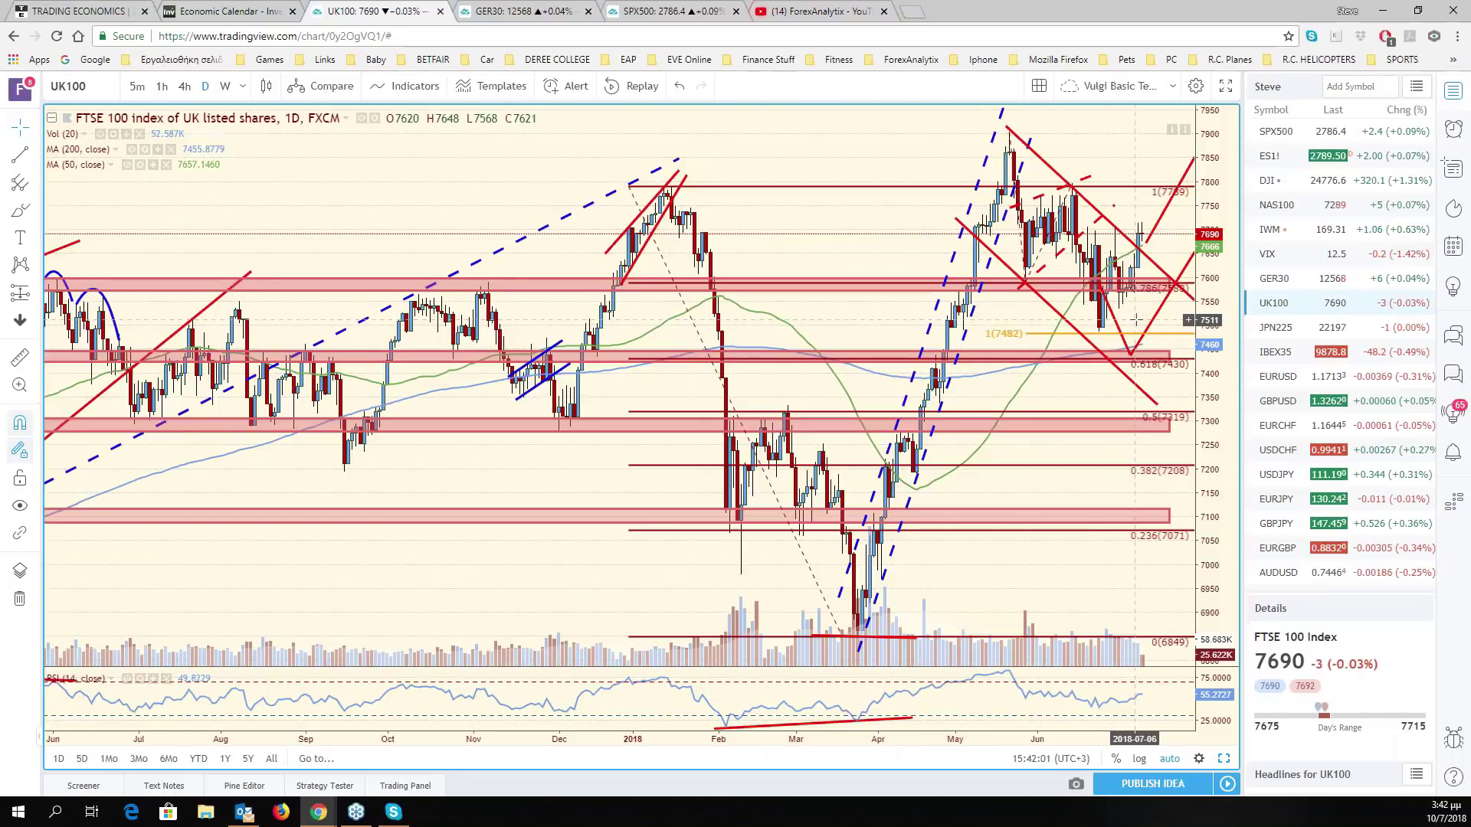
{"action": "left_click_drag", "start_coordinate": [1136, 320], "coordinate": [987, 187]}
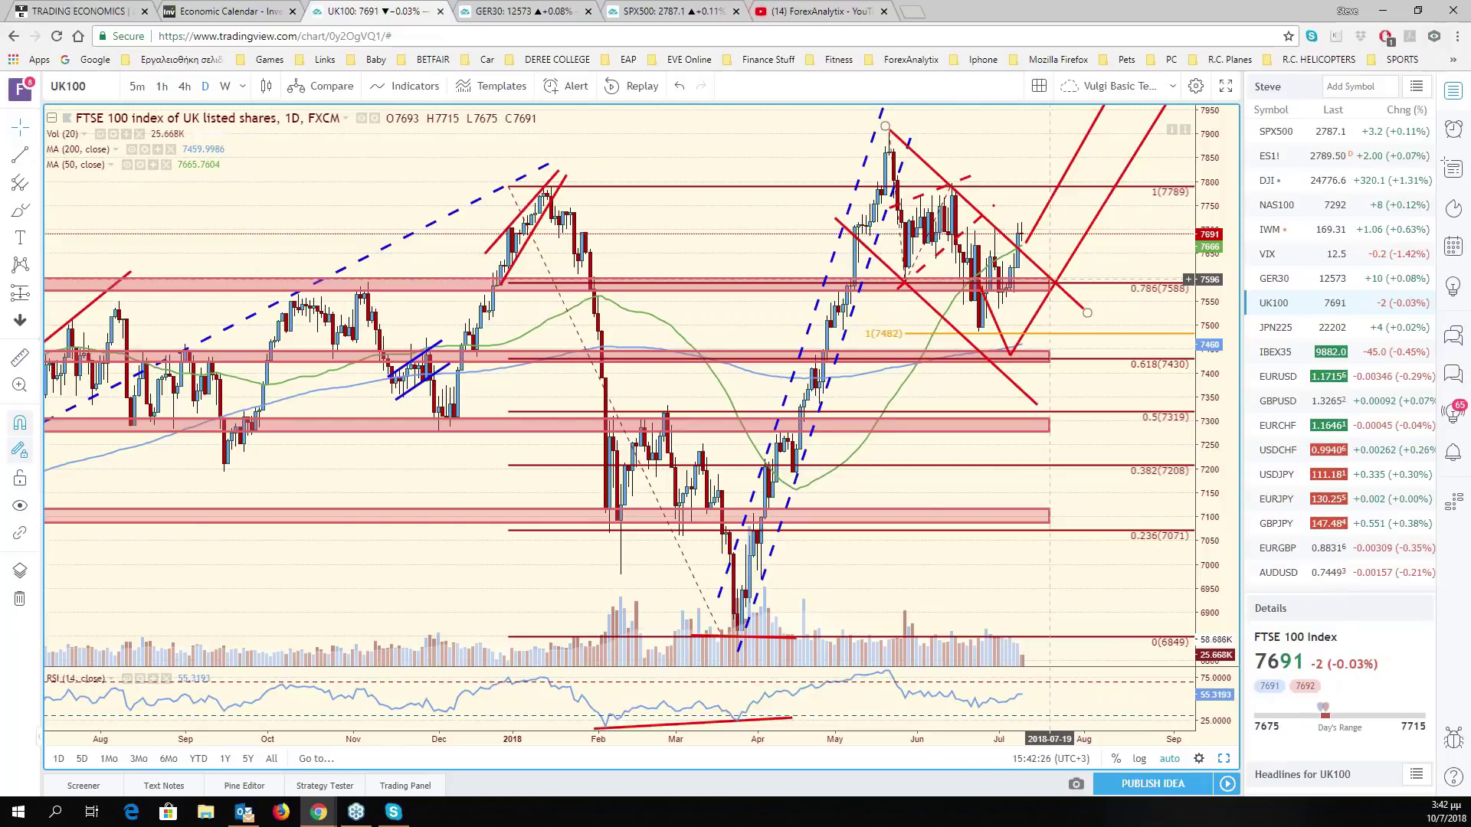
{"action": "left_click", "coordinate": [1049, 279]}
{"action": "left_click", "coordinate": [1063, 391]}
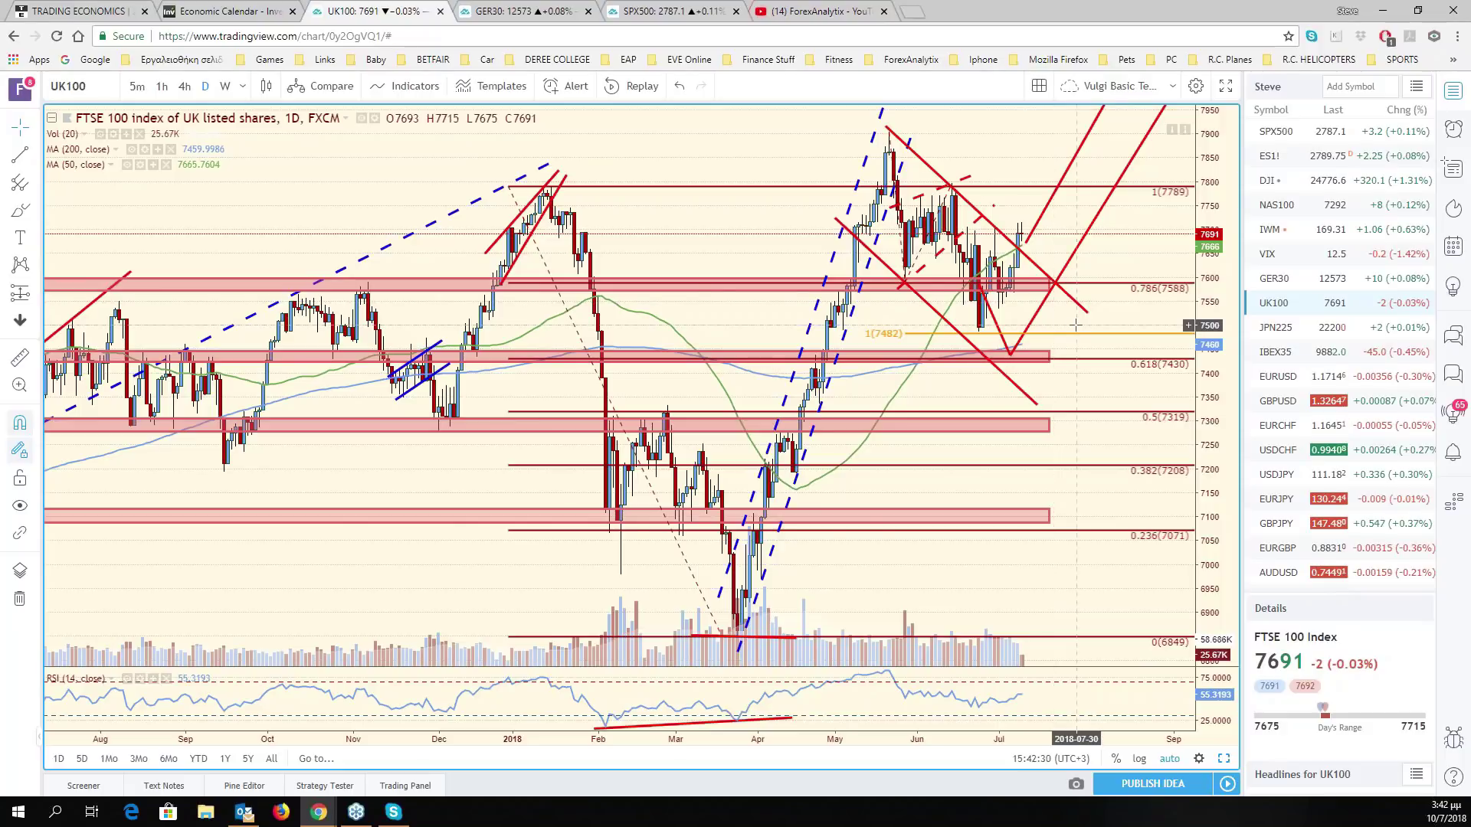
{"action": "left_click_drag", "start_coordinate": [1075, 325], "coordinate": [1241, 331]}
{"action": "left_click", "coordinate": [1298, 338]}
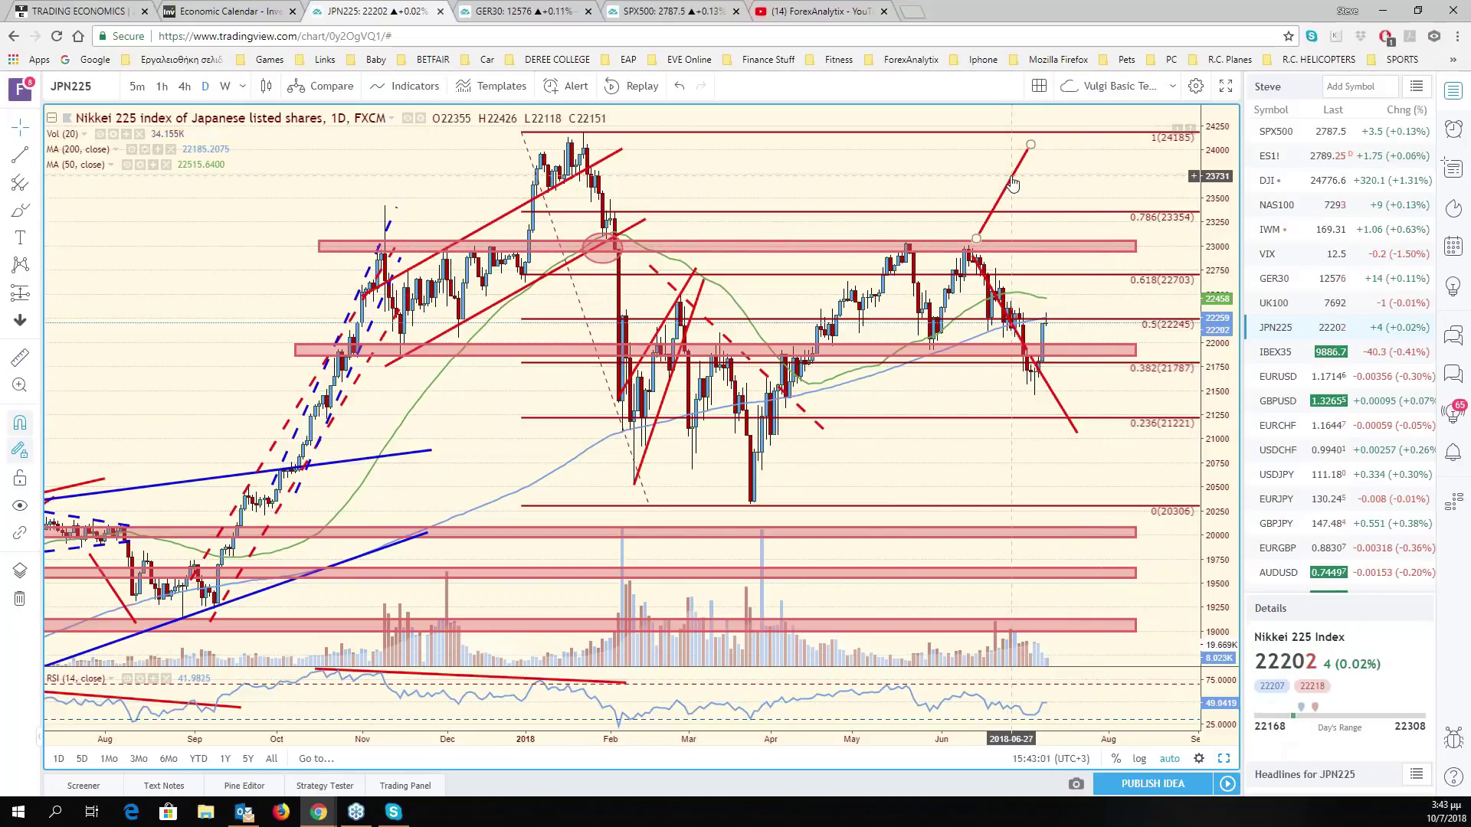
- Shift the Nikkei 225's red rising projection line further right and deselect it
{"action": "left_click_drag", "start_coordinate": [1012, 182], "coordinate": [1108, 179]}
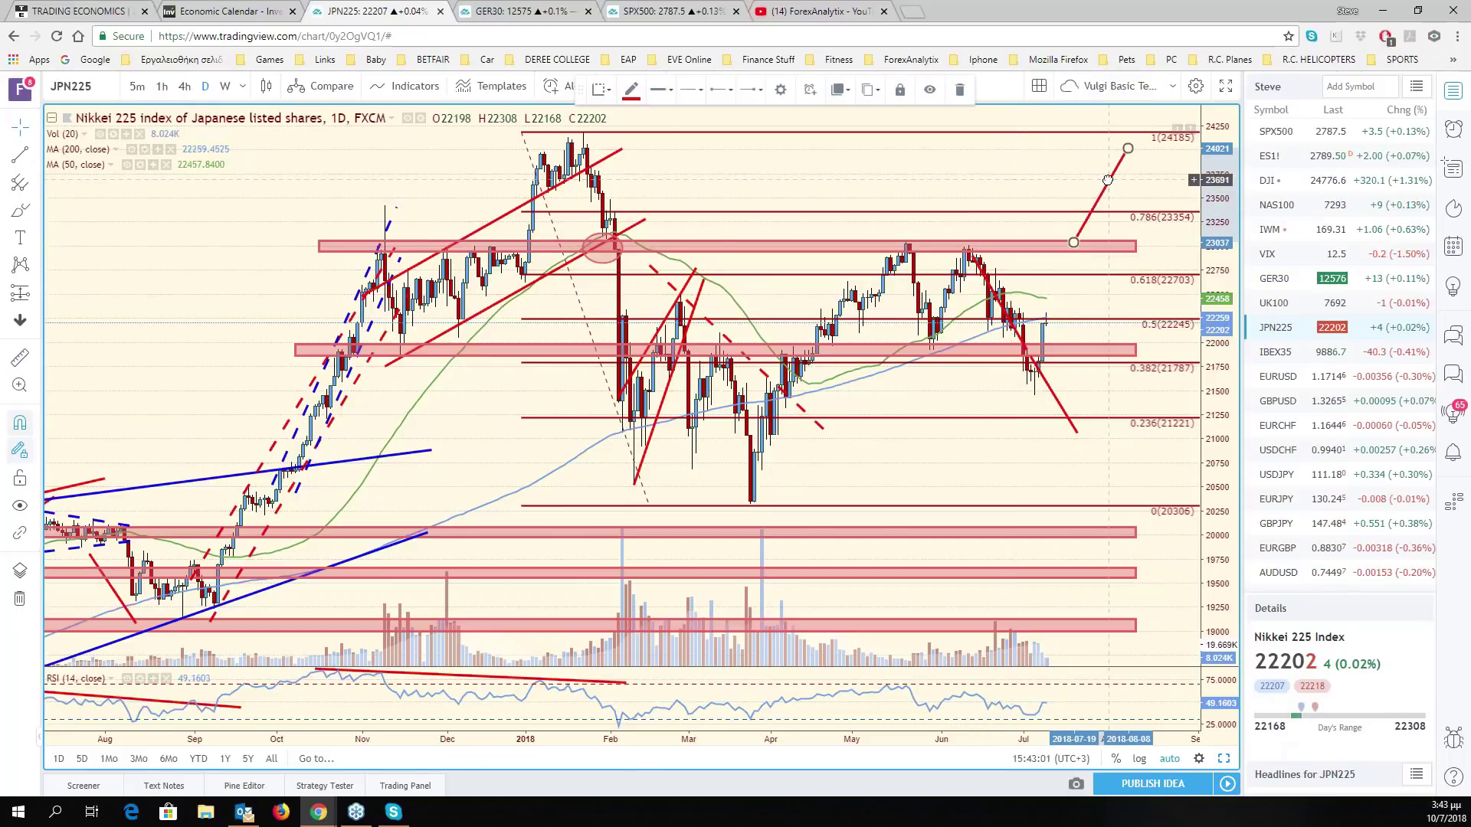
{"action": "left_click", "coordinate": [1053, 445]}
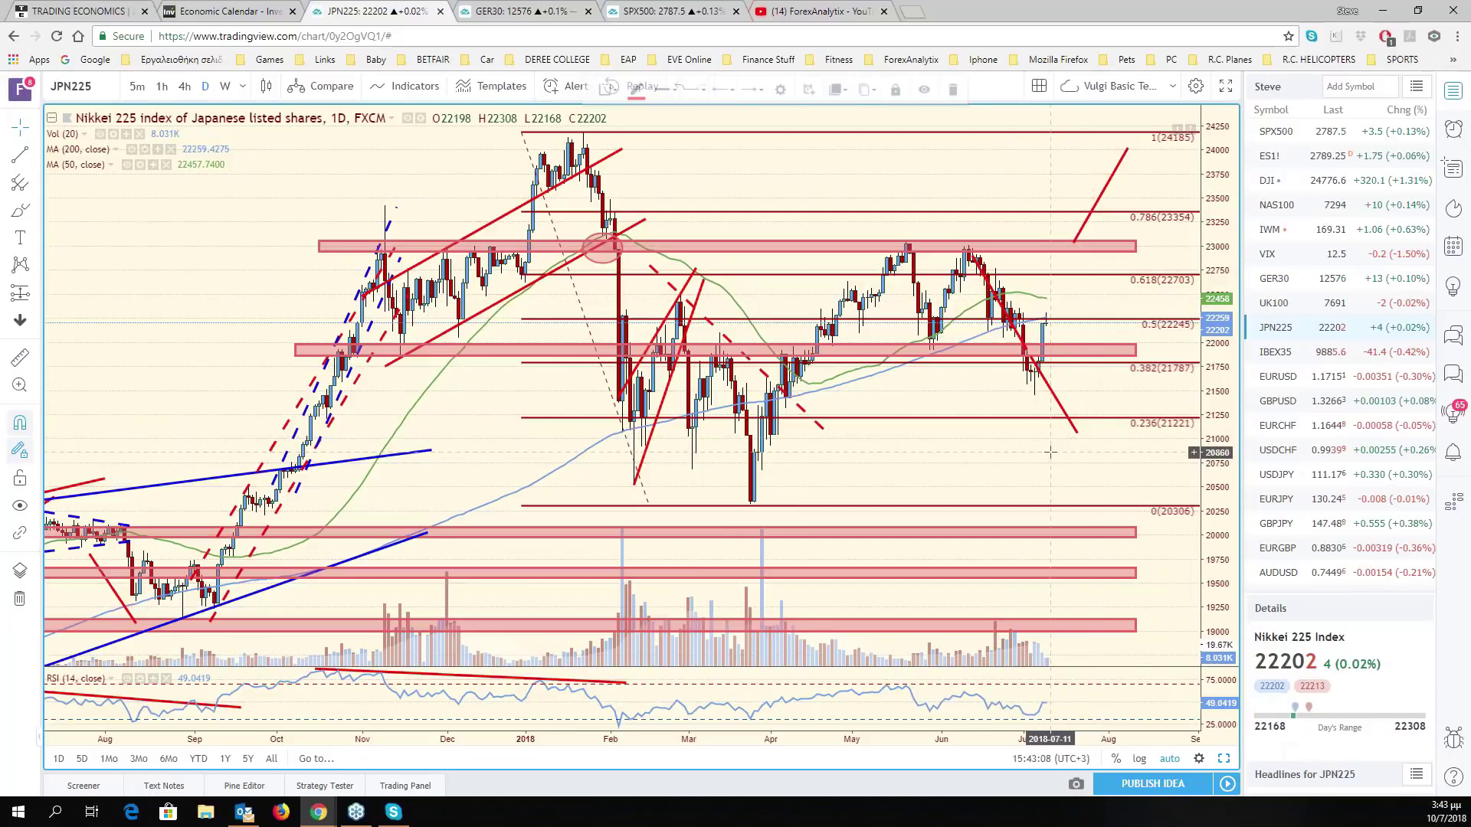
{"action": "left_click_drag", "start_coordinate": [1049, 452], "coordinate": [1120, 448]}
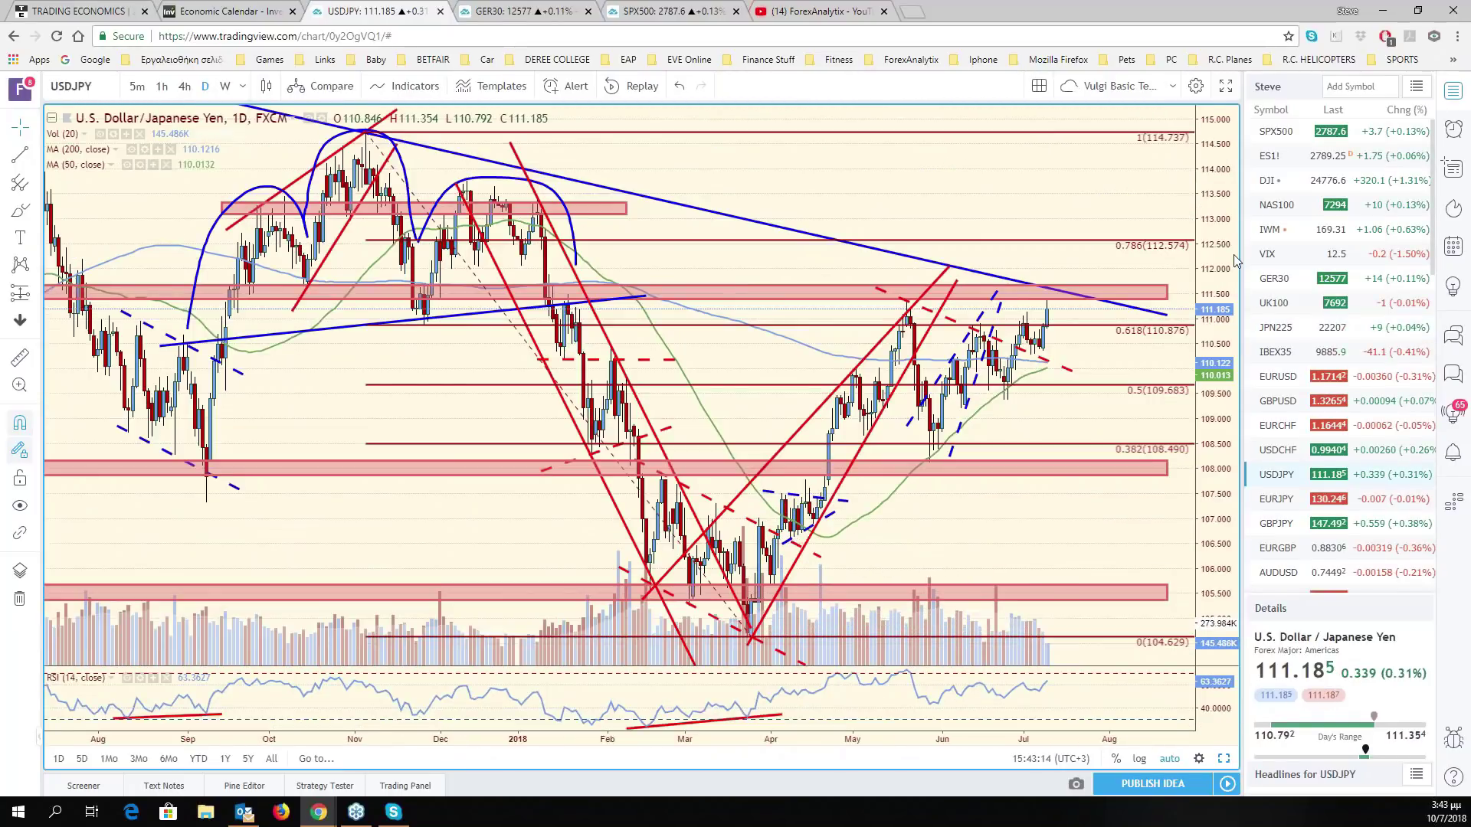
- Zoom out the USD/JPY daily chart and compress its price scale to show history to late 2016
{"action": "scroll", "coordinate": [1111, 387], "scroll_direction": "down", "scroll_amount": 3}
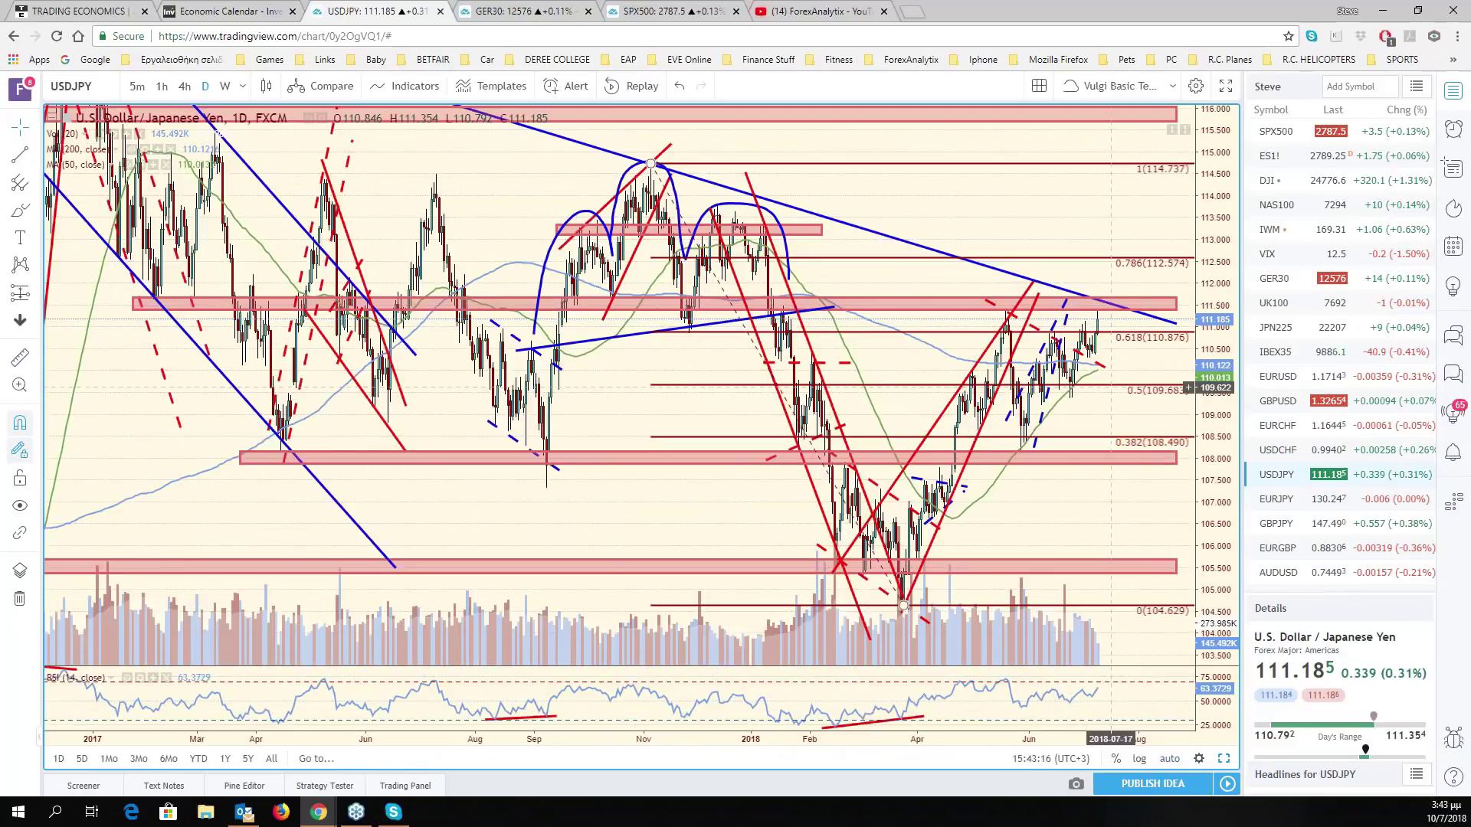
{"action": "scroll", "coordinate": [1189, 387], "scroll_direction": "down", "scroll_amount": 3}
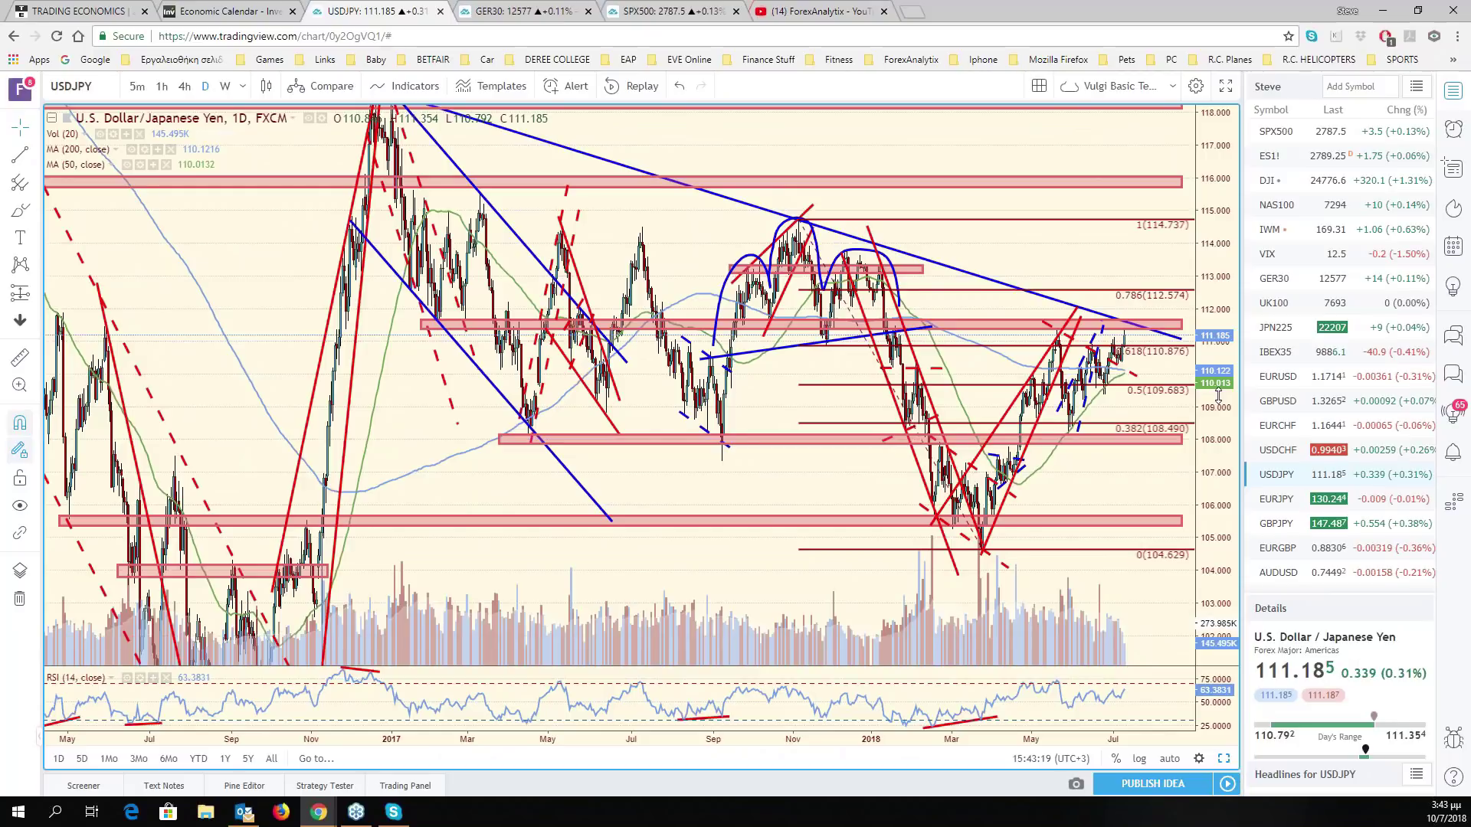
{"action": "scroll", "coordinate": [1219, 395], "scroll_direction": "down", "scroll_amount": 2}
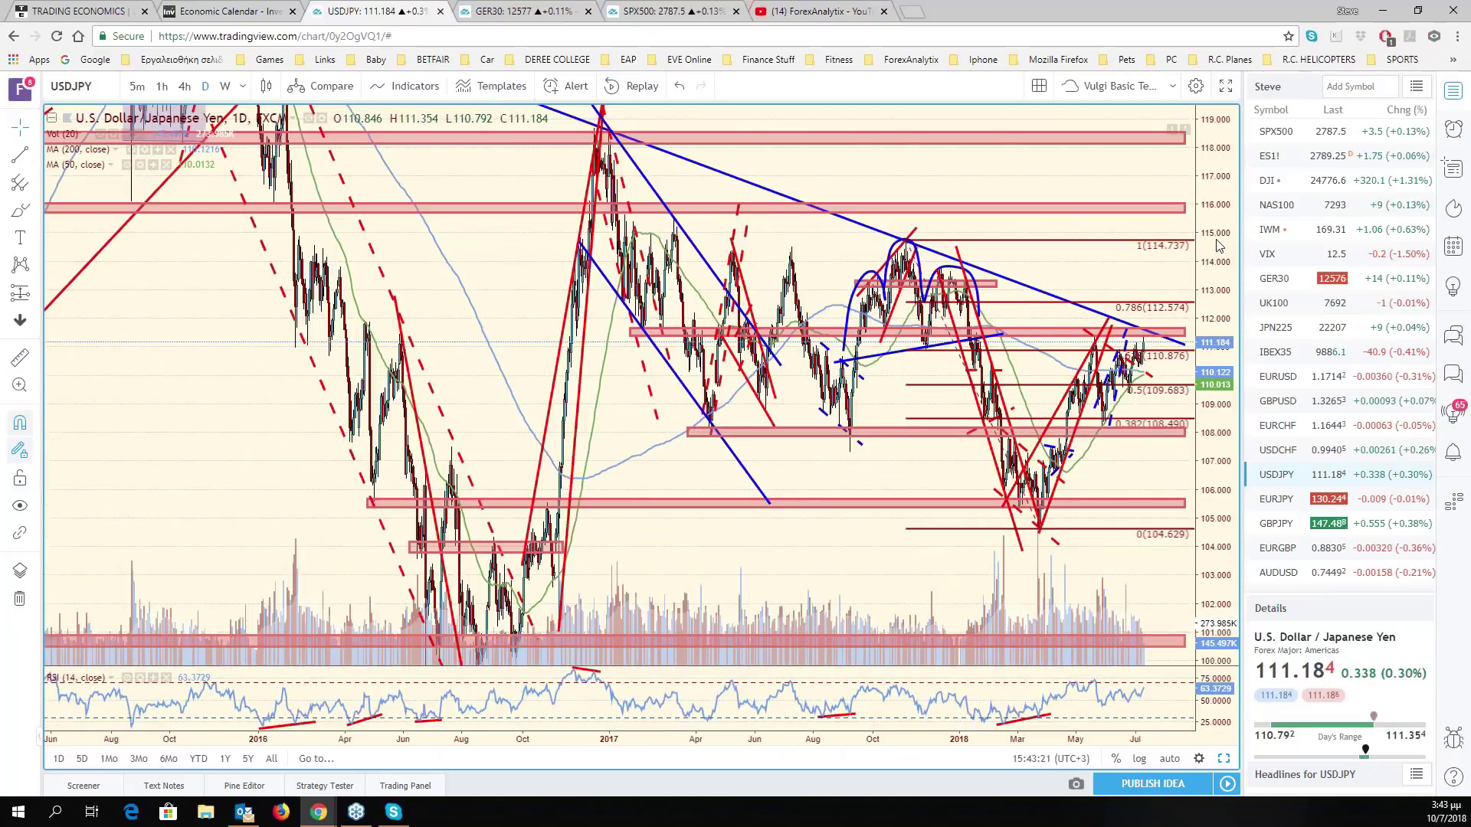
{"action": "left_click_drag", "start_coordinate": [1219, 246], "coordinate": [1208, 347]}
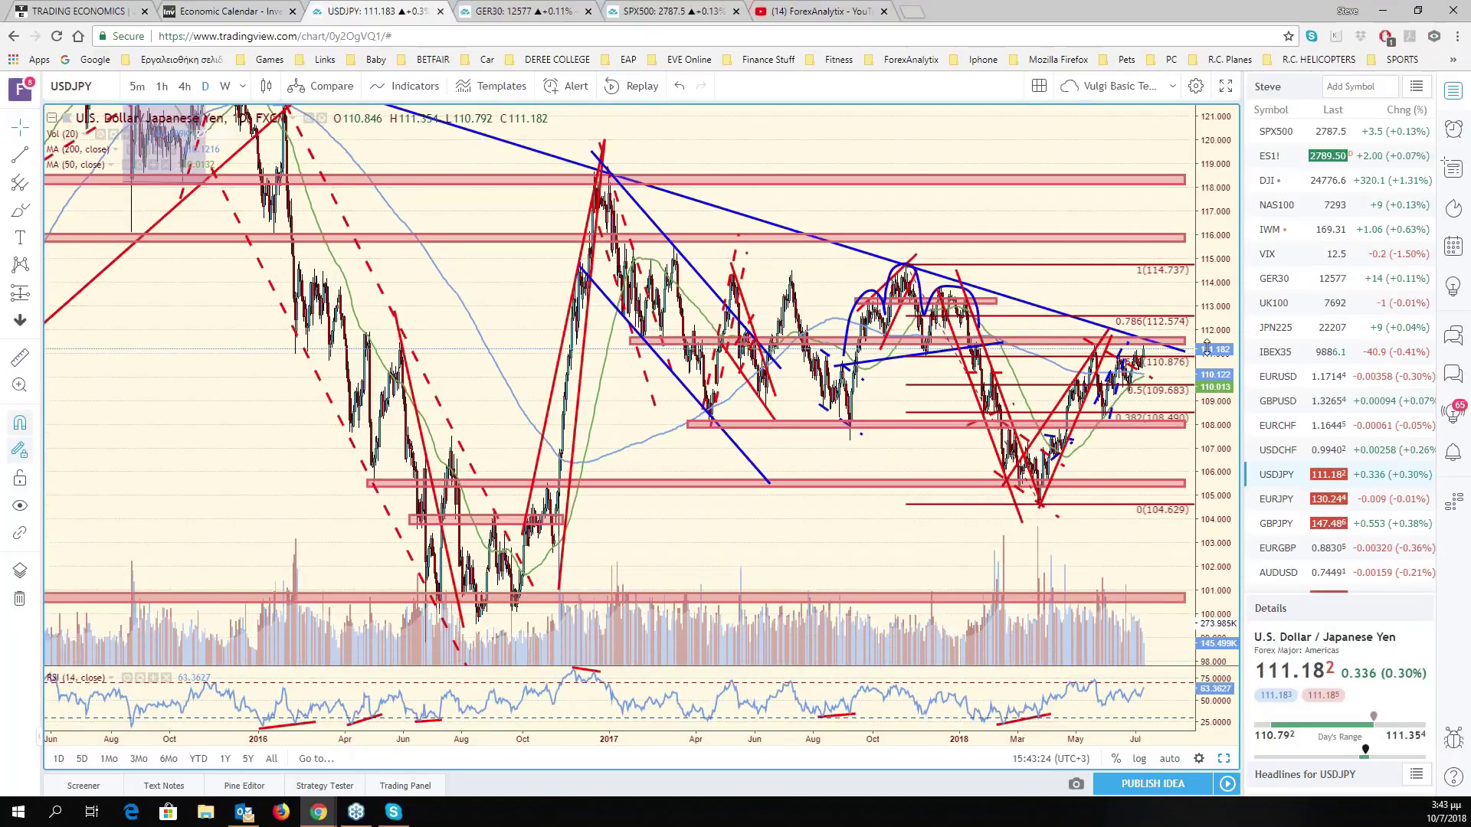
{"action": "scroll", "coordinate": [1207, 347], "scroll_direction": "down", "scroll_amount": 2}
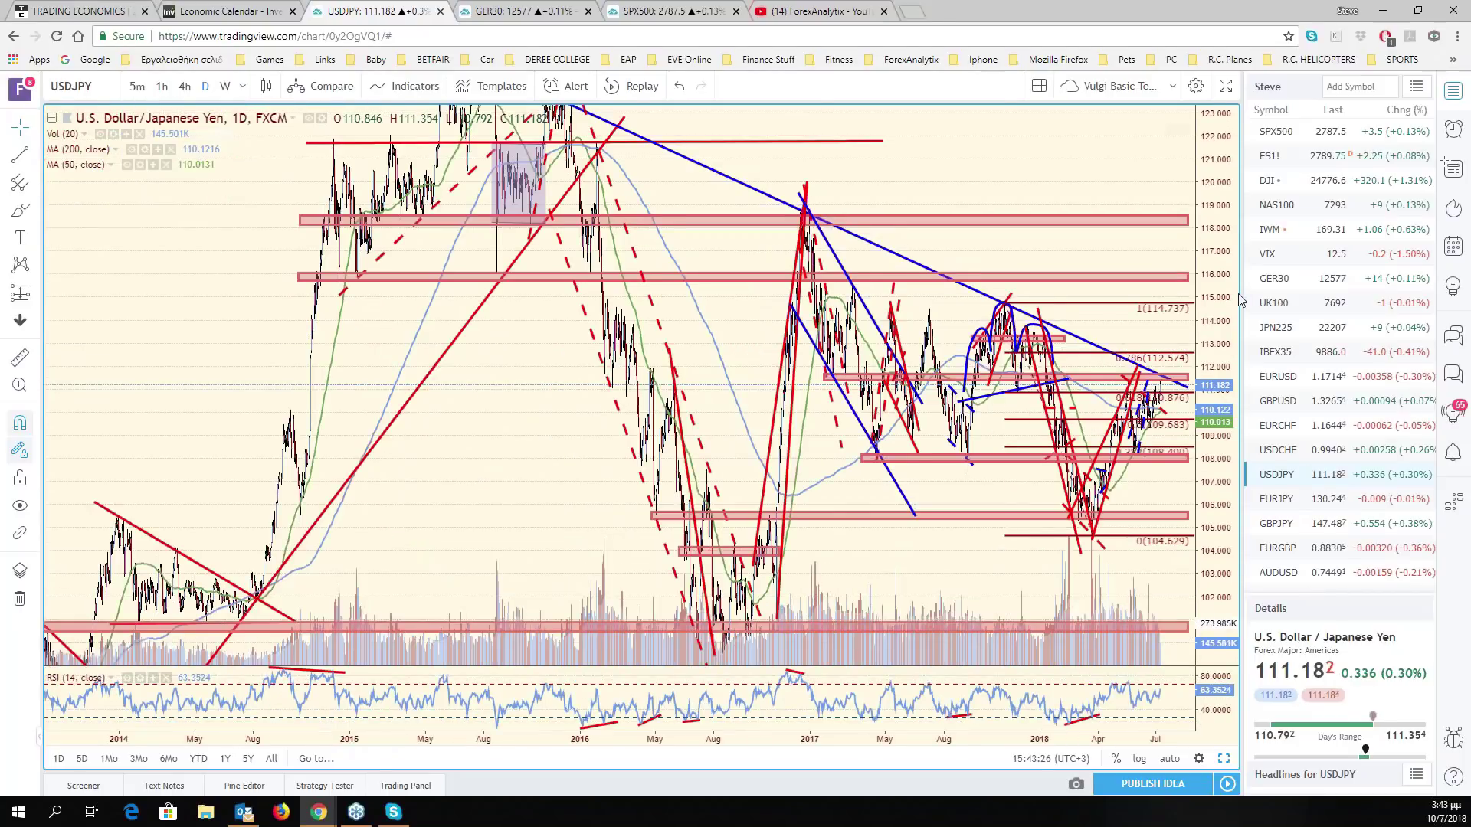
{"action": "left_click_drag", "start_coordinate": [1226, 299], "coordinate": [1225, 360]}
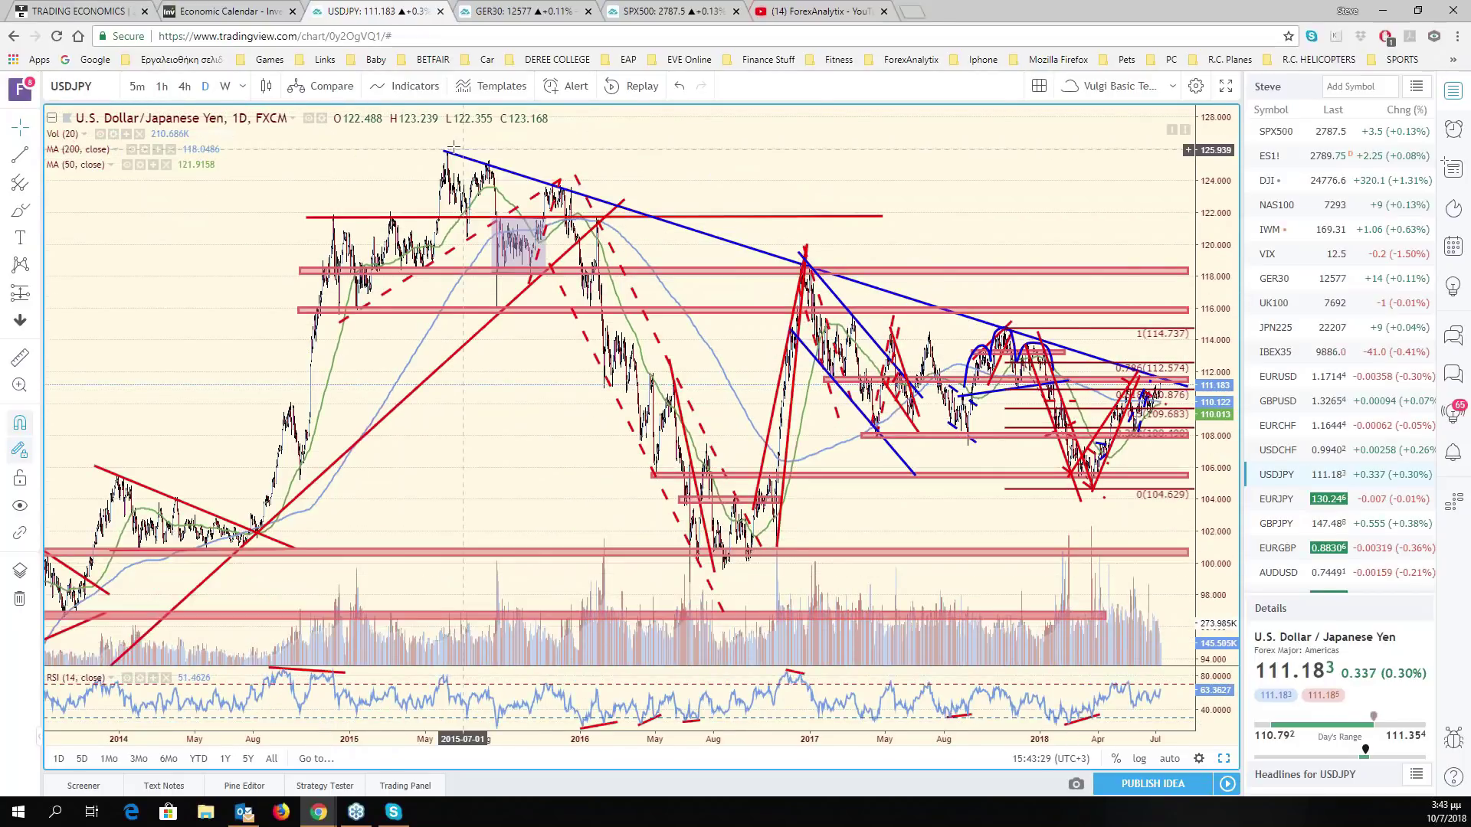
{"action": "scroll", "coordinate": [454, 145], "scroll_direction": "up", "scroll_amount": 2}
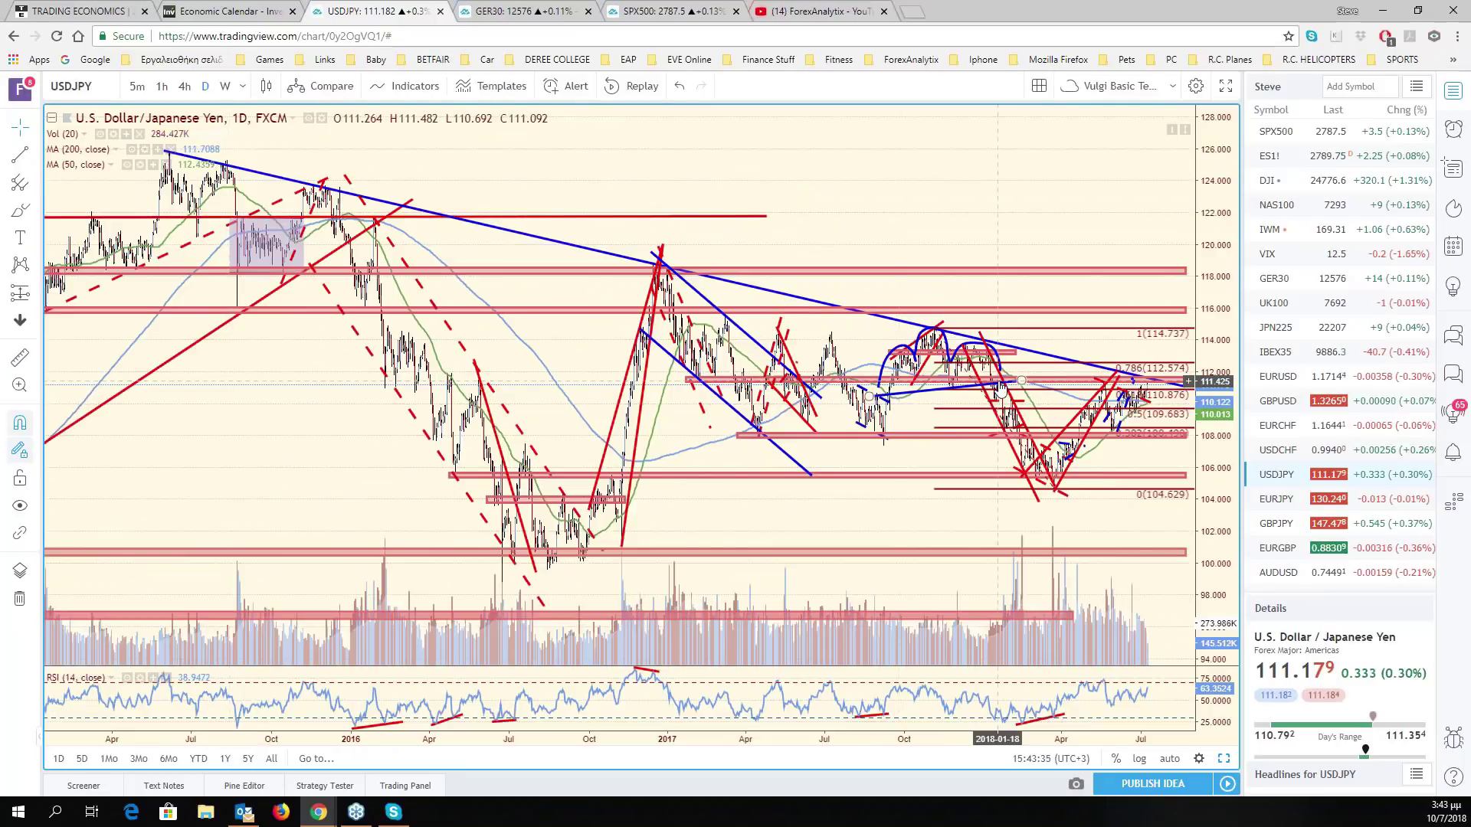
{"action": "scroll", "coordinate": [1135, 425], "scroll_direction": "up", "scroll_amount": 2}
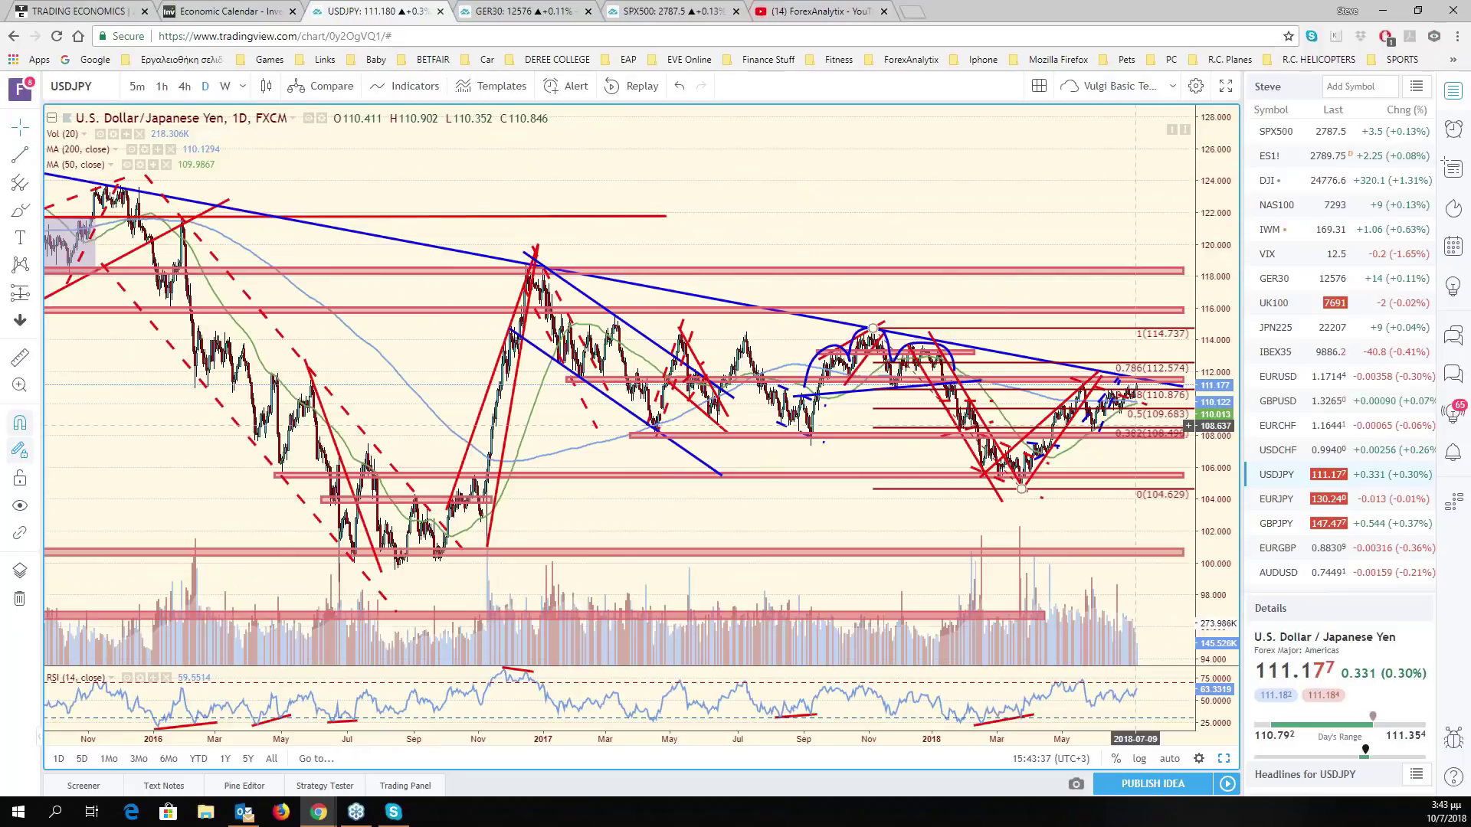
{"action": "scroll", "coordinate": [1136, 425], "scroll_direction": "up", "scroll_amount": 2}
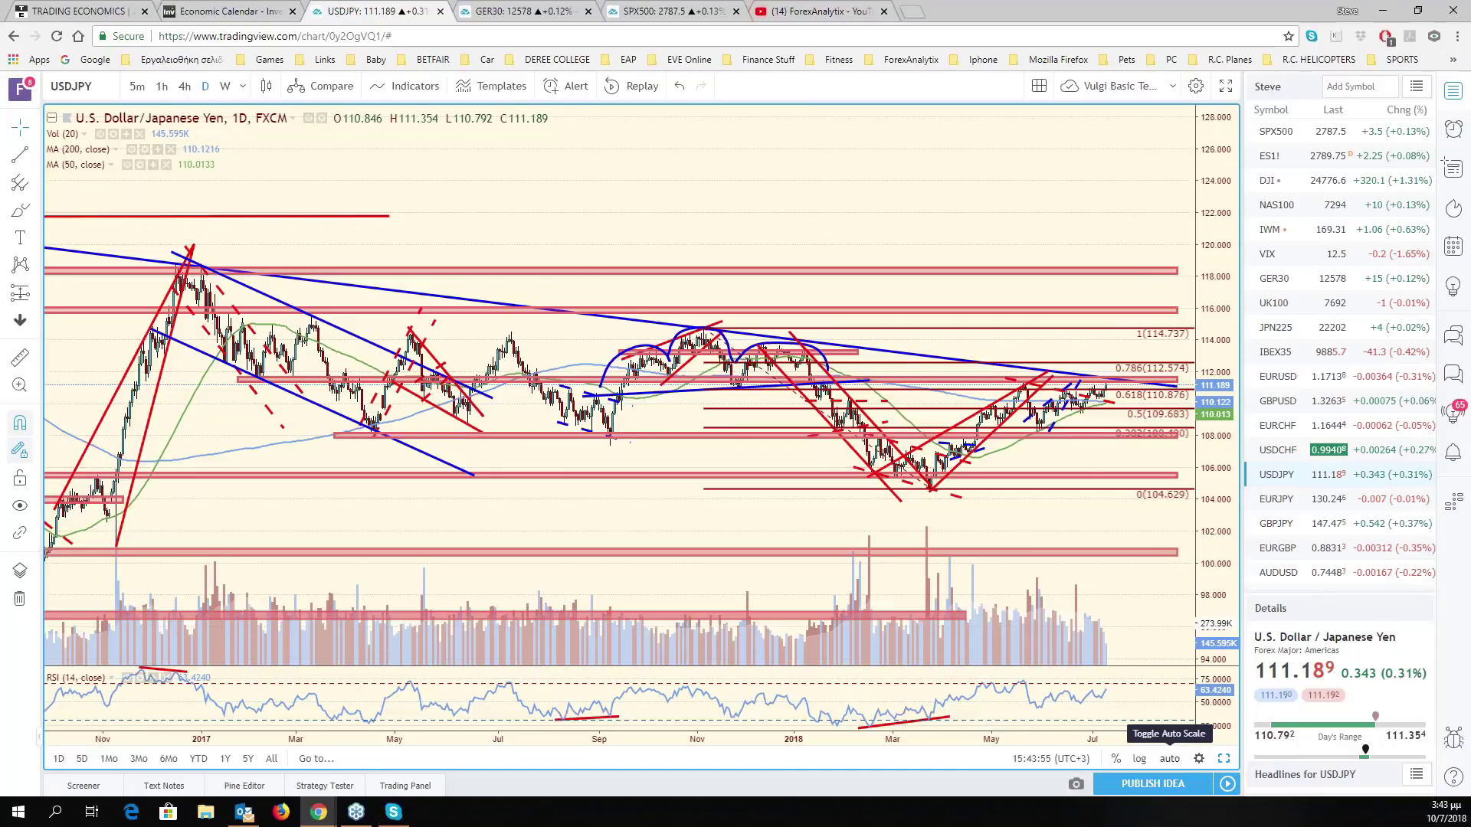
- Auto-scale and pan the USD/JPY chart, then maximize EUR/USD from the six-chart grid
{"action": "left_click", "coordinate": [1175, 761]}
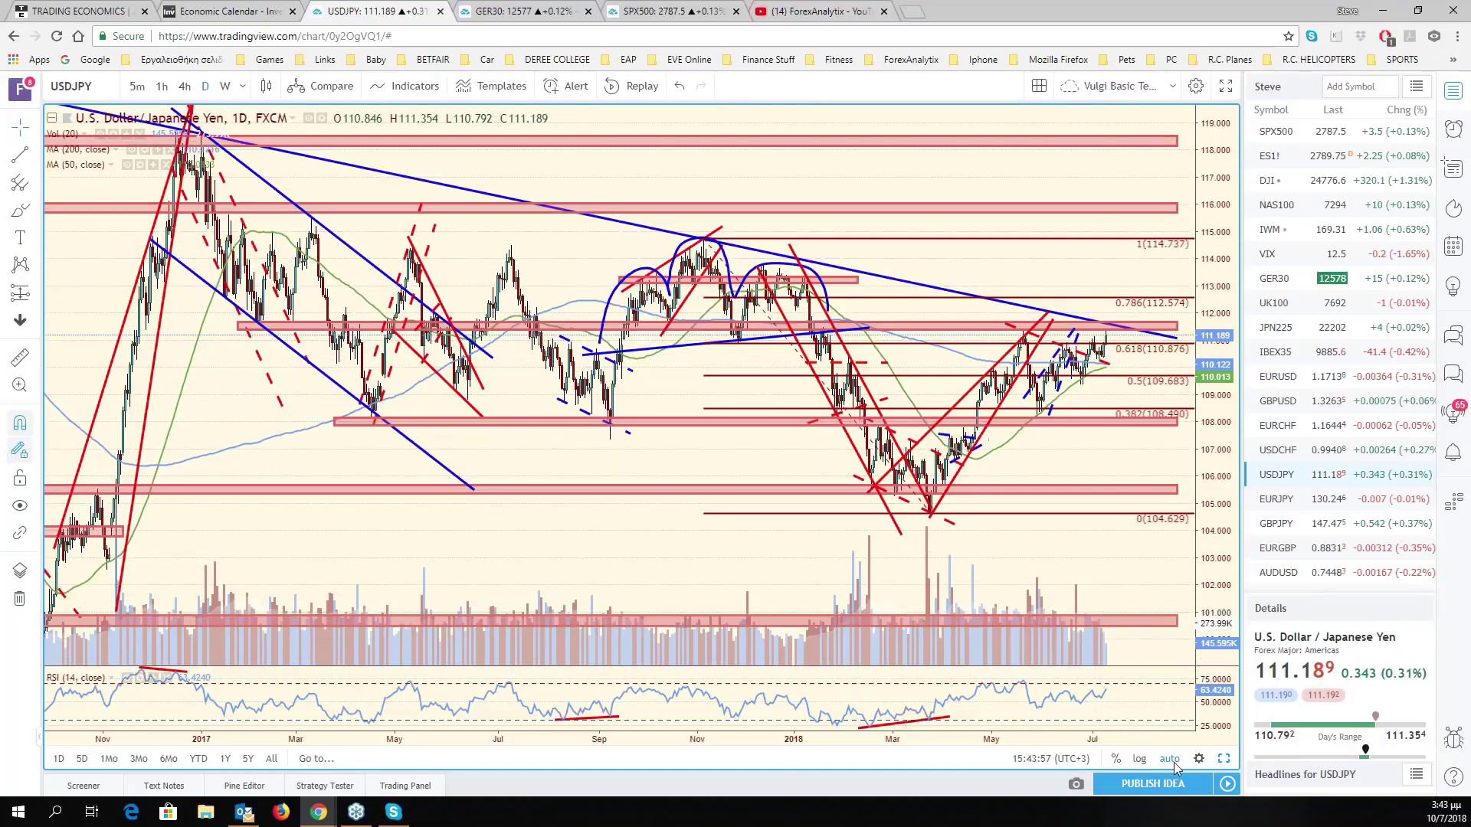
{"action": "scroll", "coordinate": [1137, 547], "scroll_direction": "up", "scroll_amount": 3}
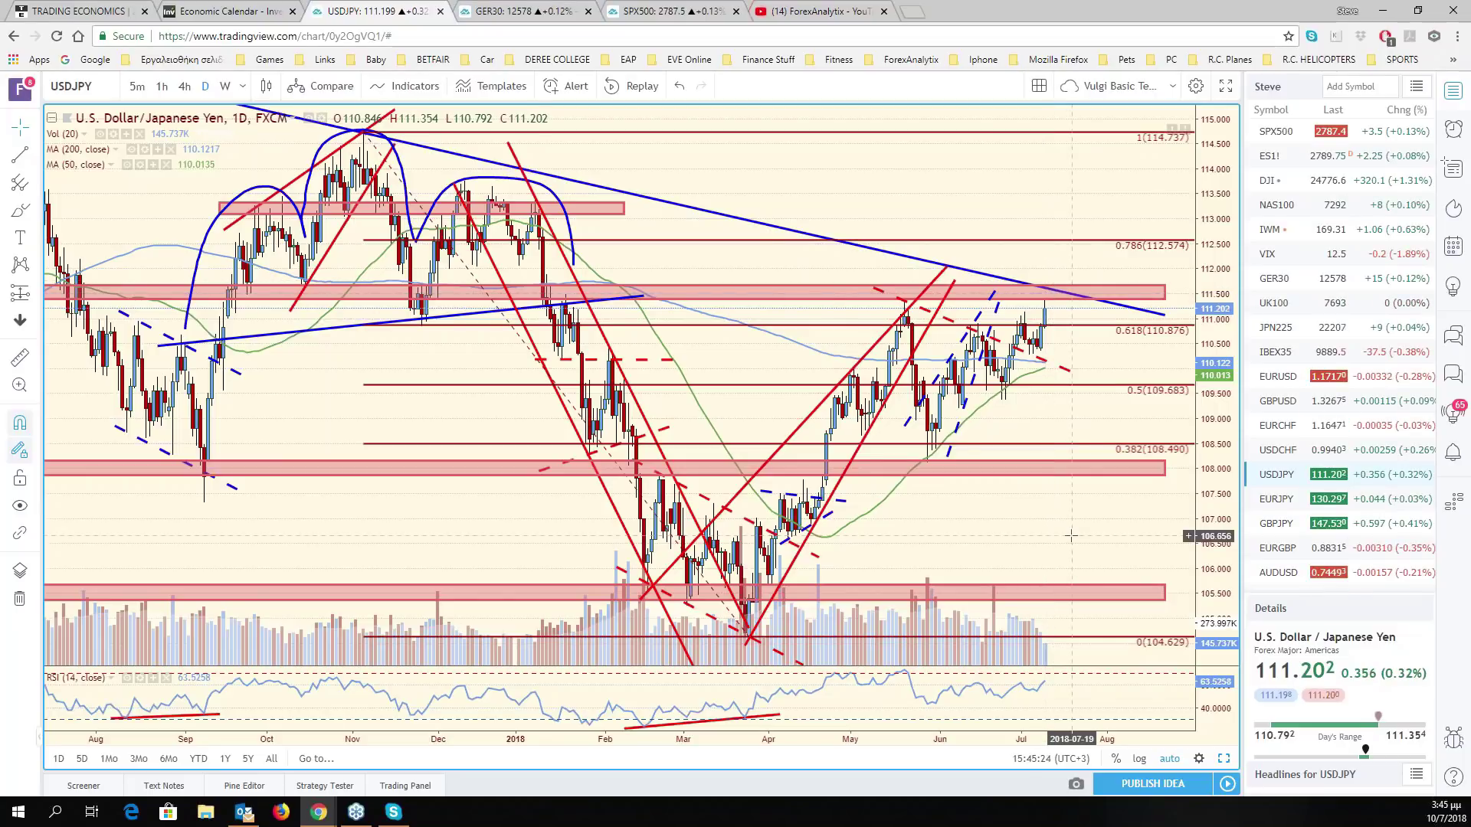
{"action": "left_click_drag", "start_coordinate": [1071, 536], "coordinate": [1151, 545]}
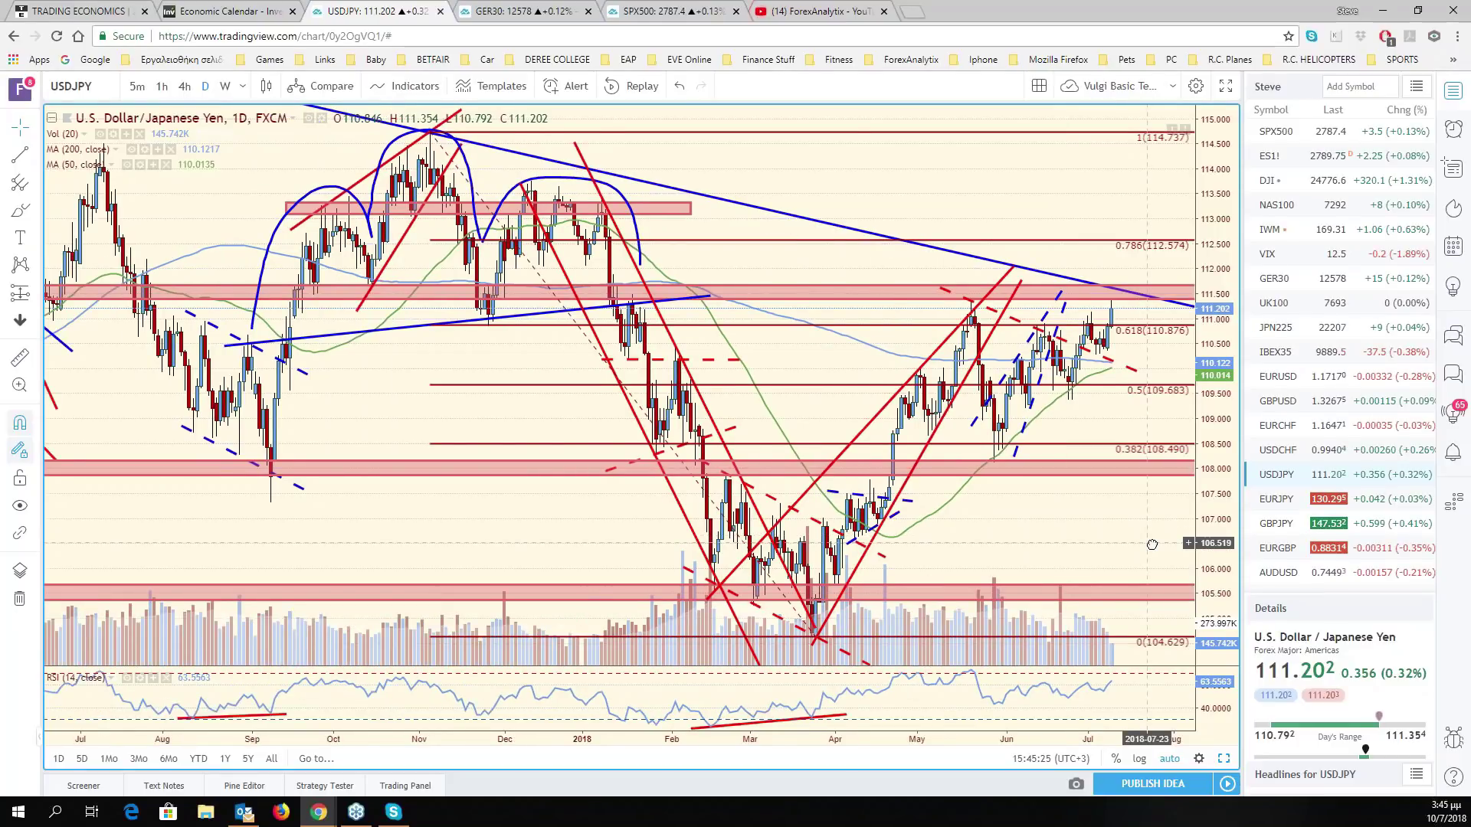
{"action": "left_click_drag", "start_coordinate": [1152, 545], "coordinate": [1168, 424]}
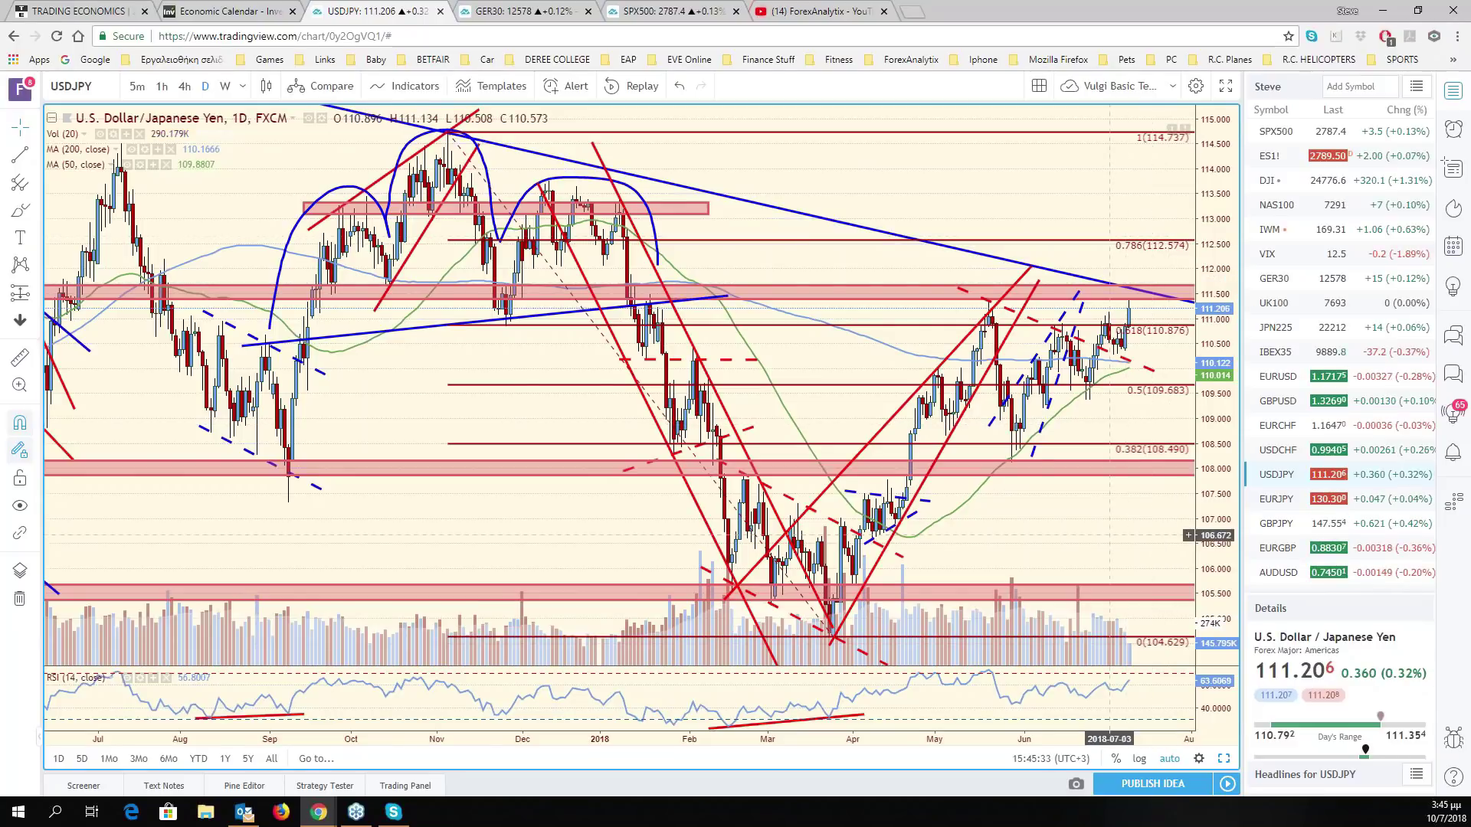
{"action": "left_click", "coordinate": [1225, 760]}
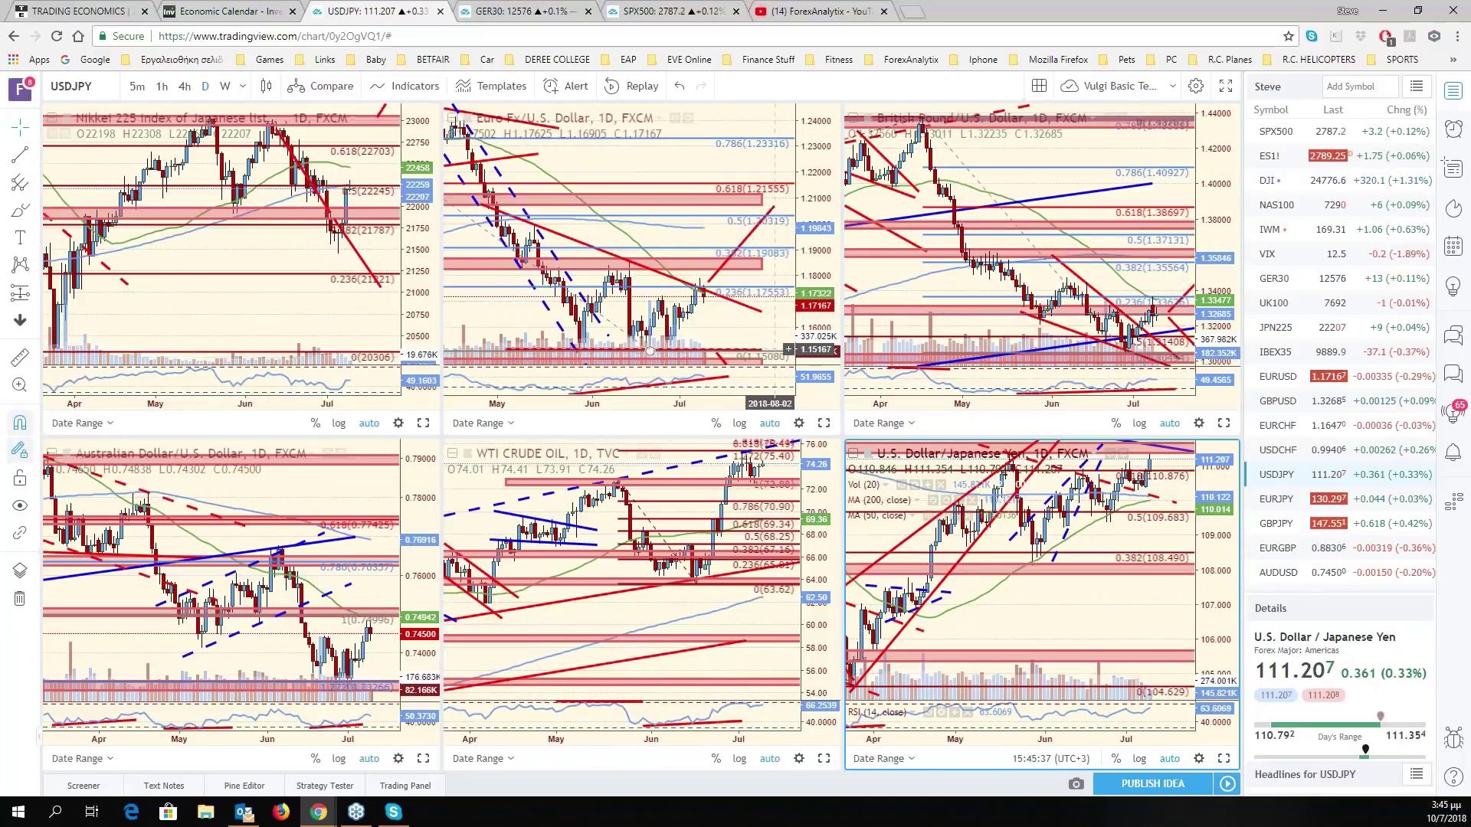
{"action": "left_click", "coordinate": [824, 423]}
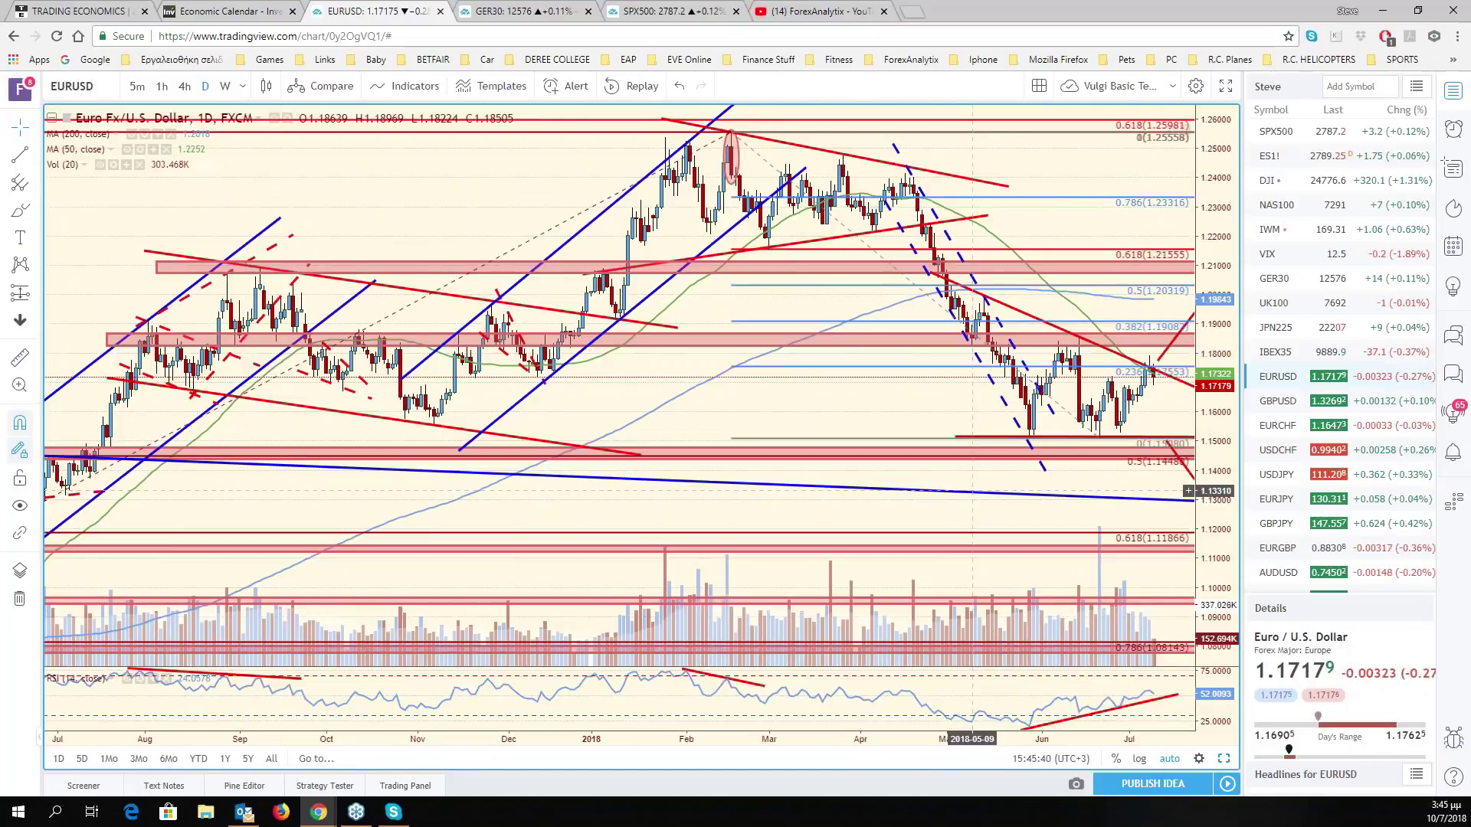
- Check EUR/USD's red descending trend line and Fibonacci retracement, then restore the six-chart grid
{"action": "left_click_drag", "start_coordinate": [1130, 383], "coordinate": [1040, 380]}
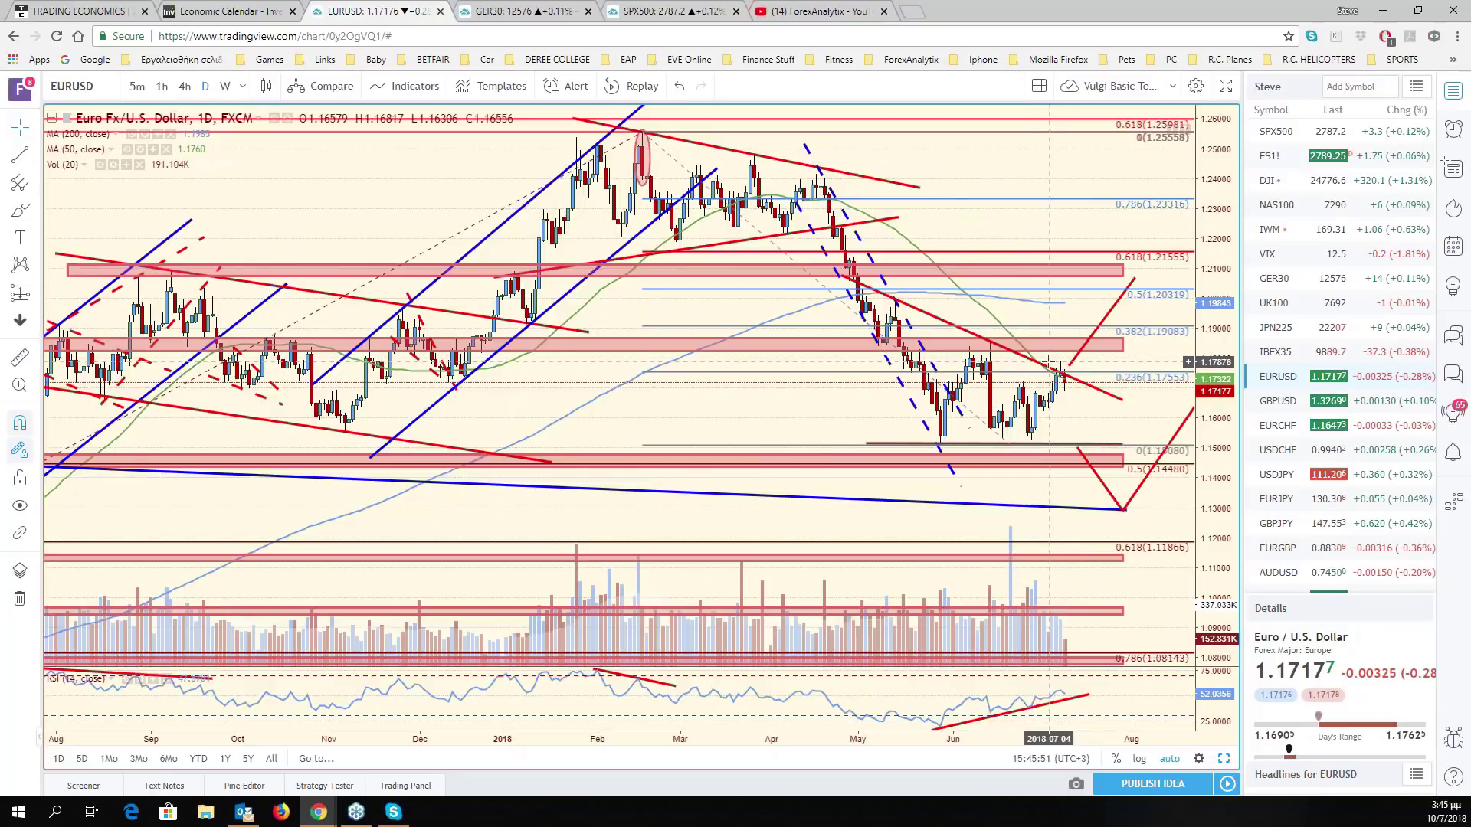
{"action": "left_click", "coordinate": [1040, 361]}
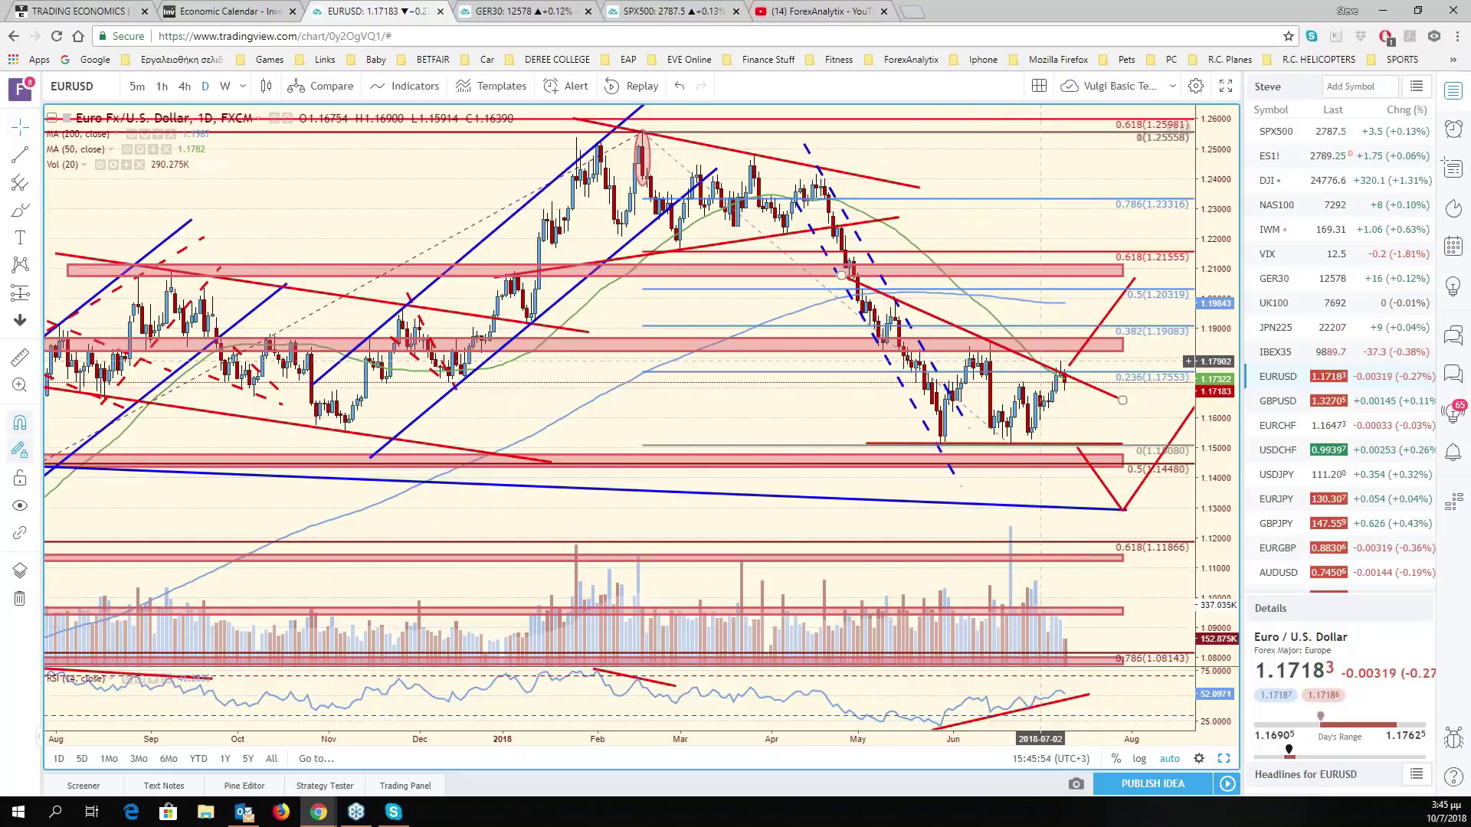
{"action": "left_click", "coordinate": [1047, 373]}
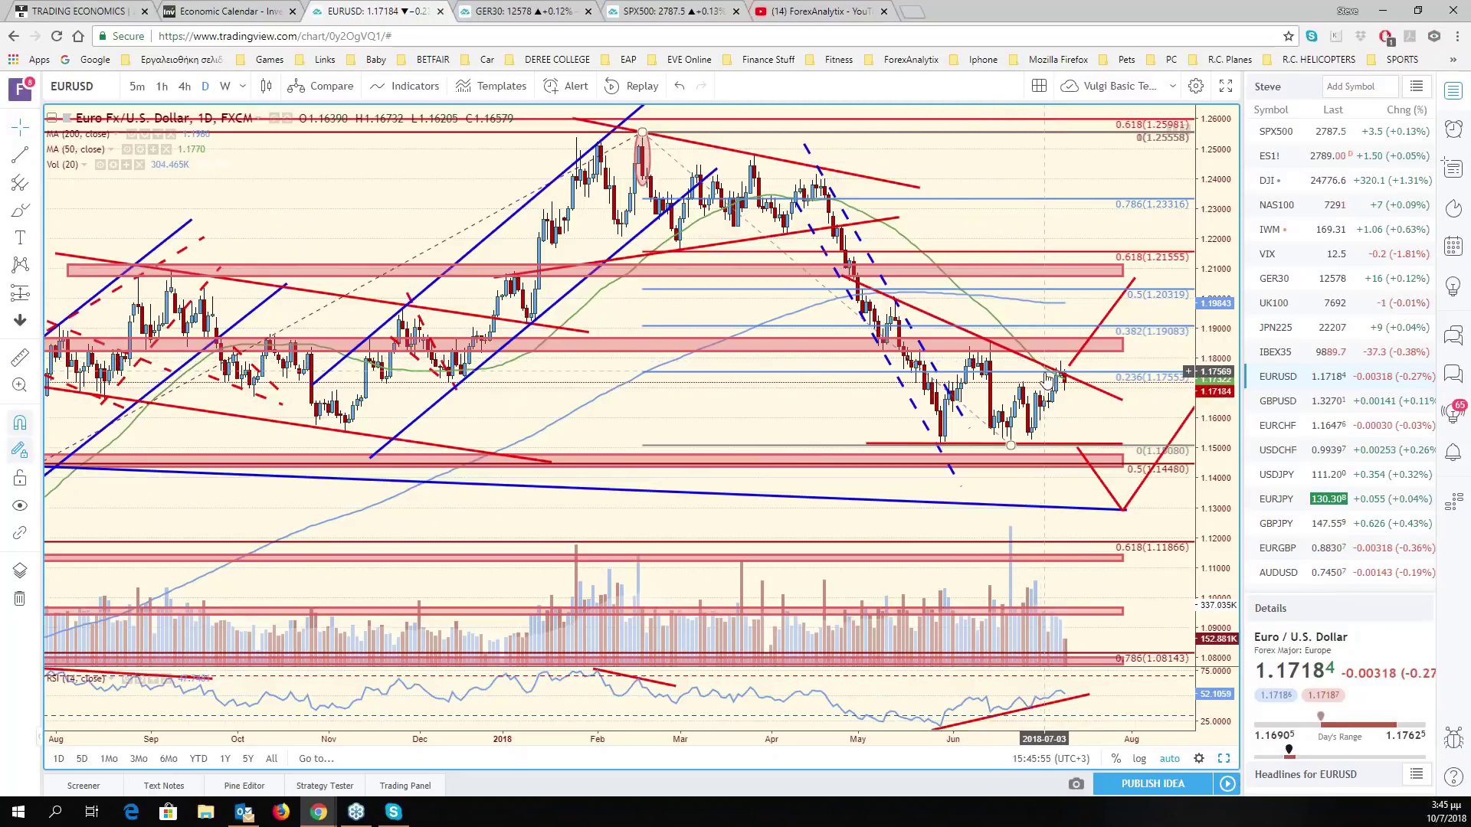
{"action": "key", "text": "alt+Return"}
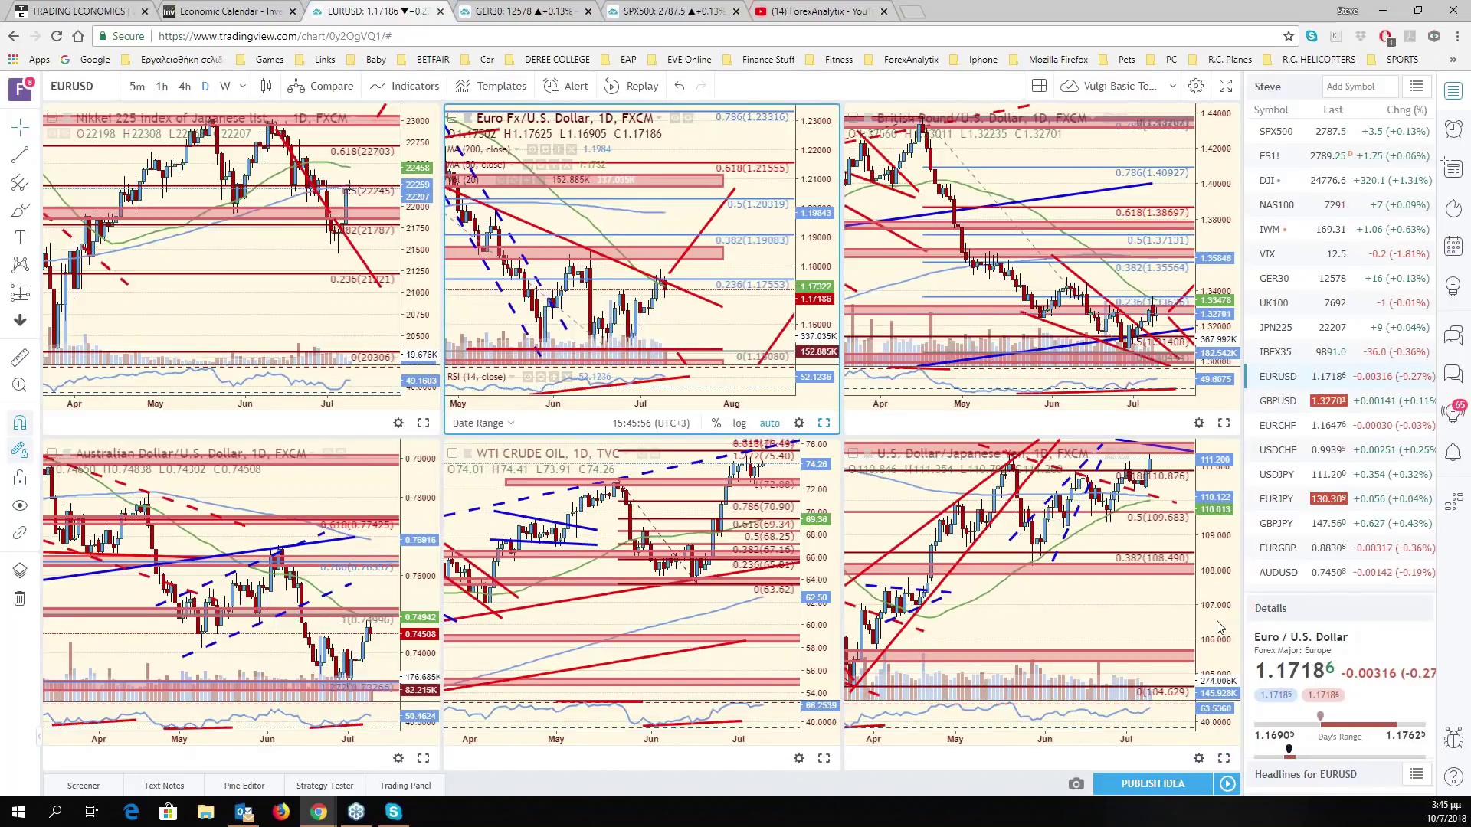
{"action": "left_click", "coordinate": [1224, 423]}
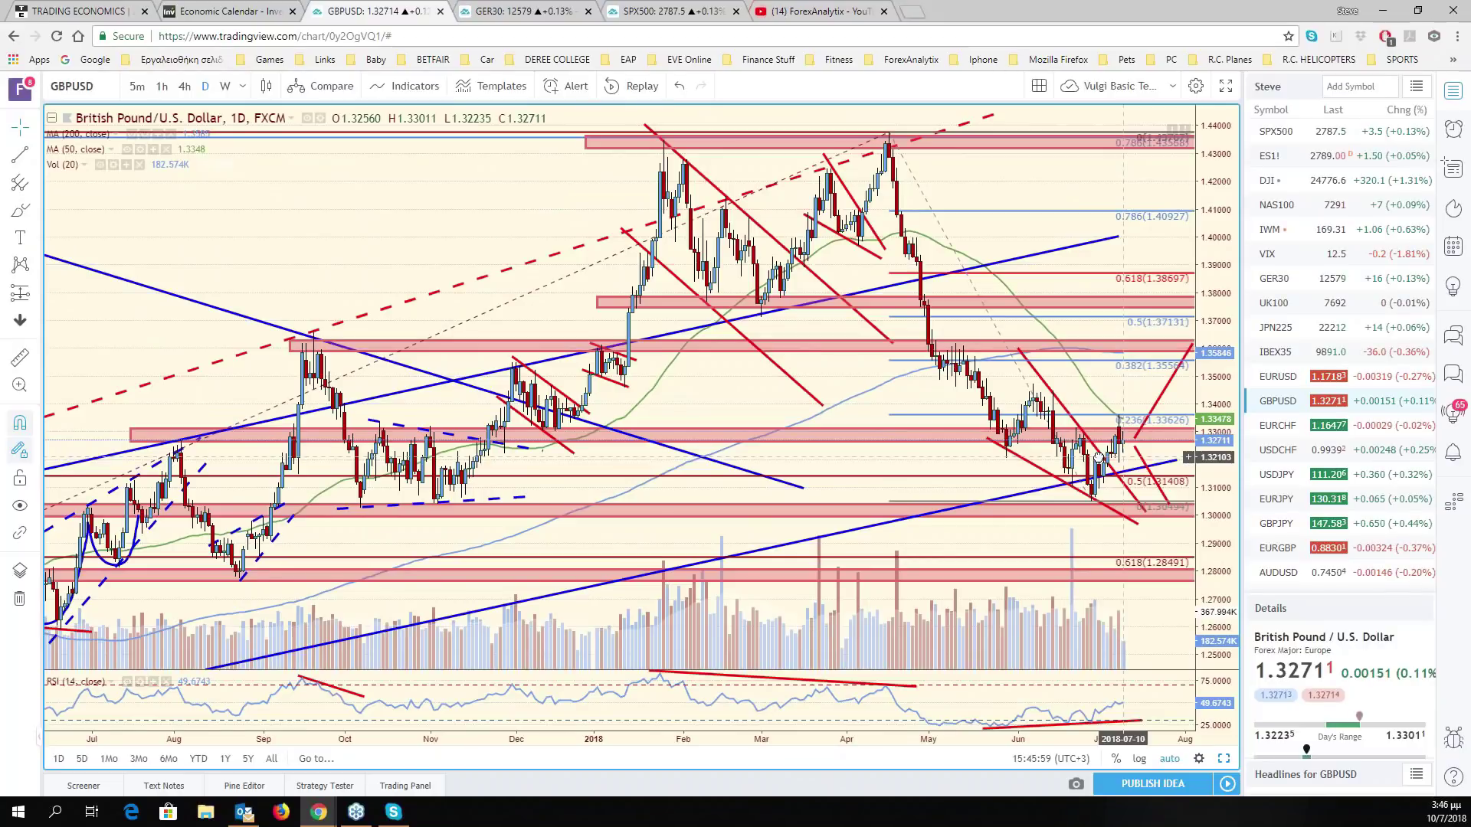
{"action": "left_click_drag", "start_coordinate": [1123, 457], "coordinate": [1061, 434]}
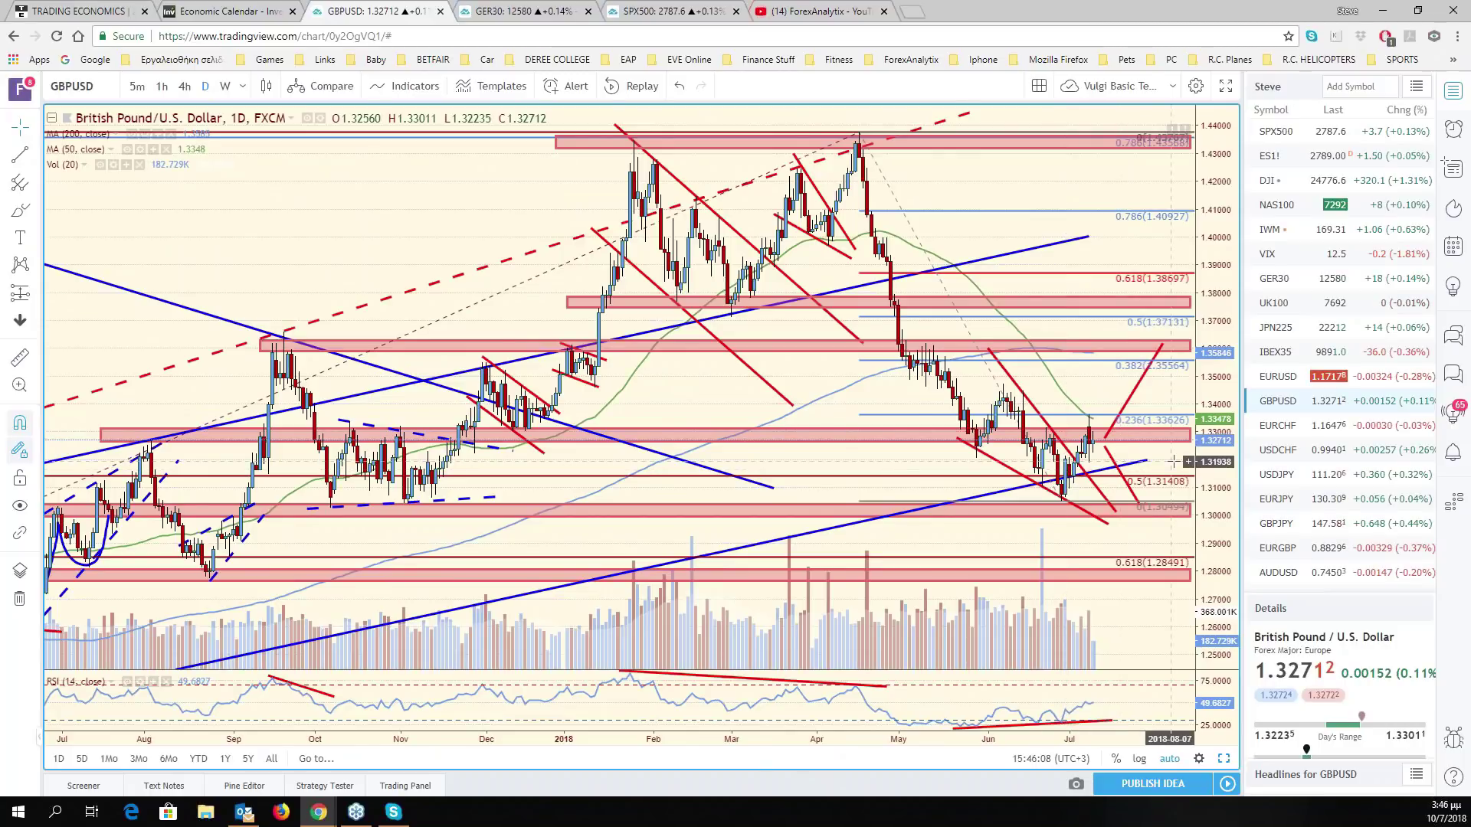
{"action": "left_click_drag", "start_coordinate": [1173, 462], "coordinate": [1215, 468]}
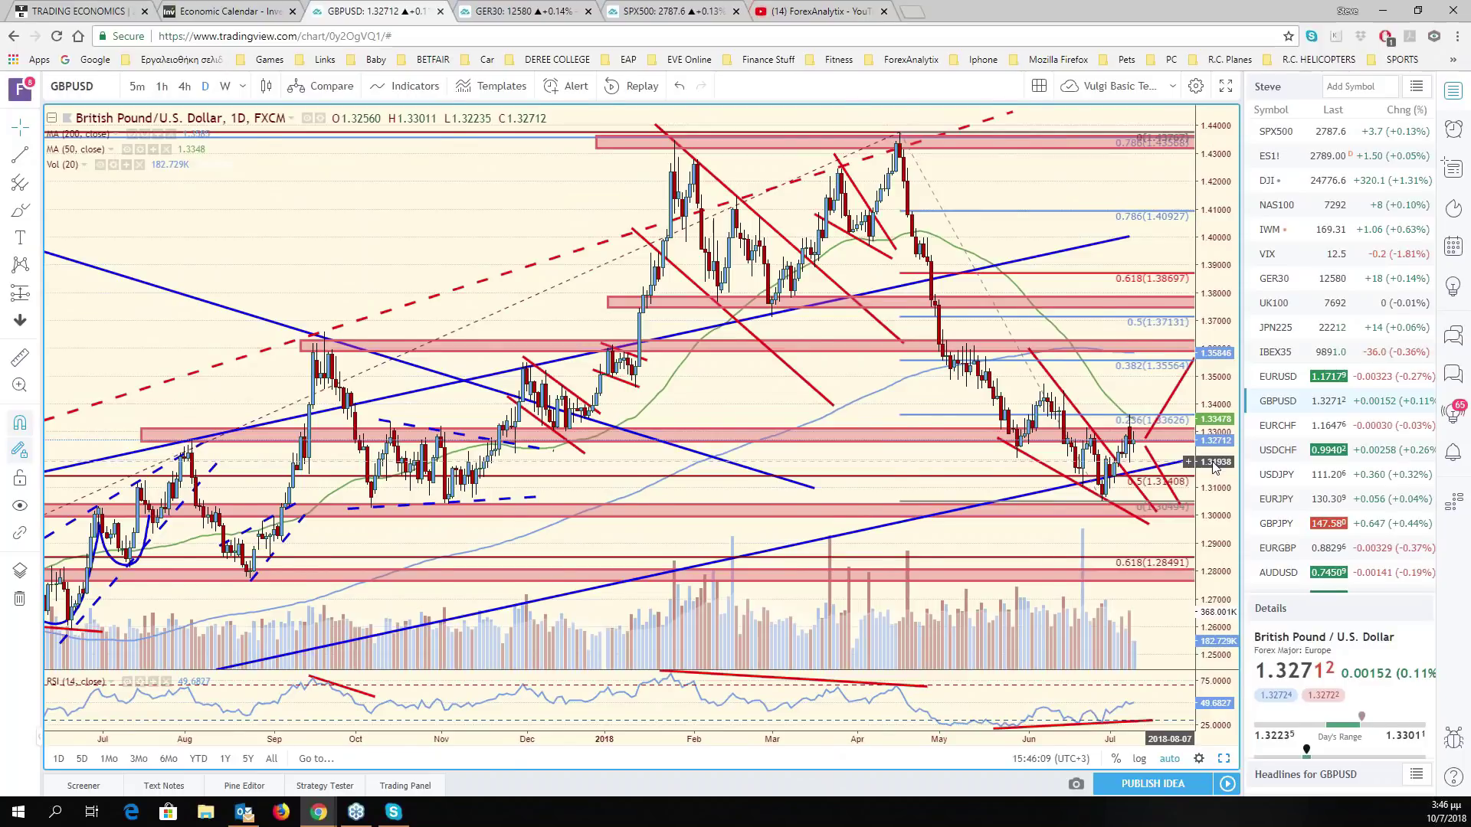
{"action": "key", "text": "alt+Return"}
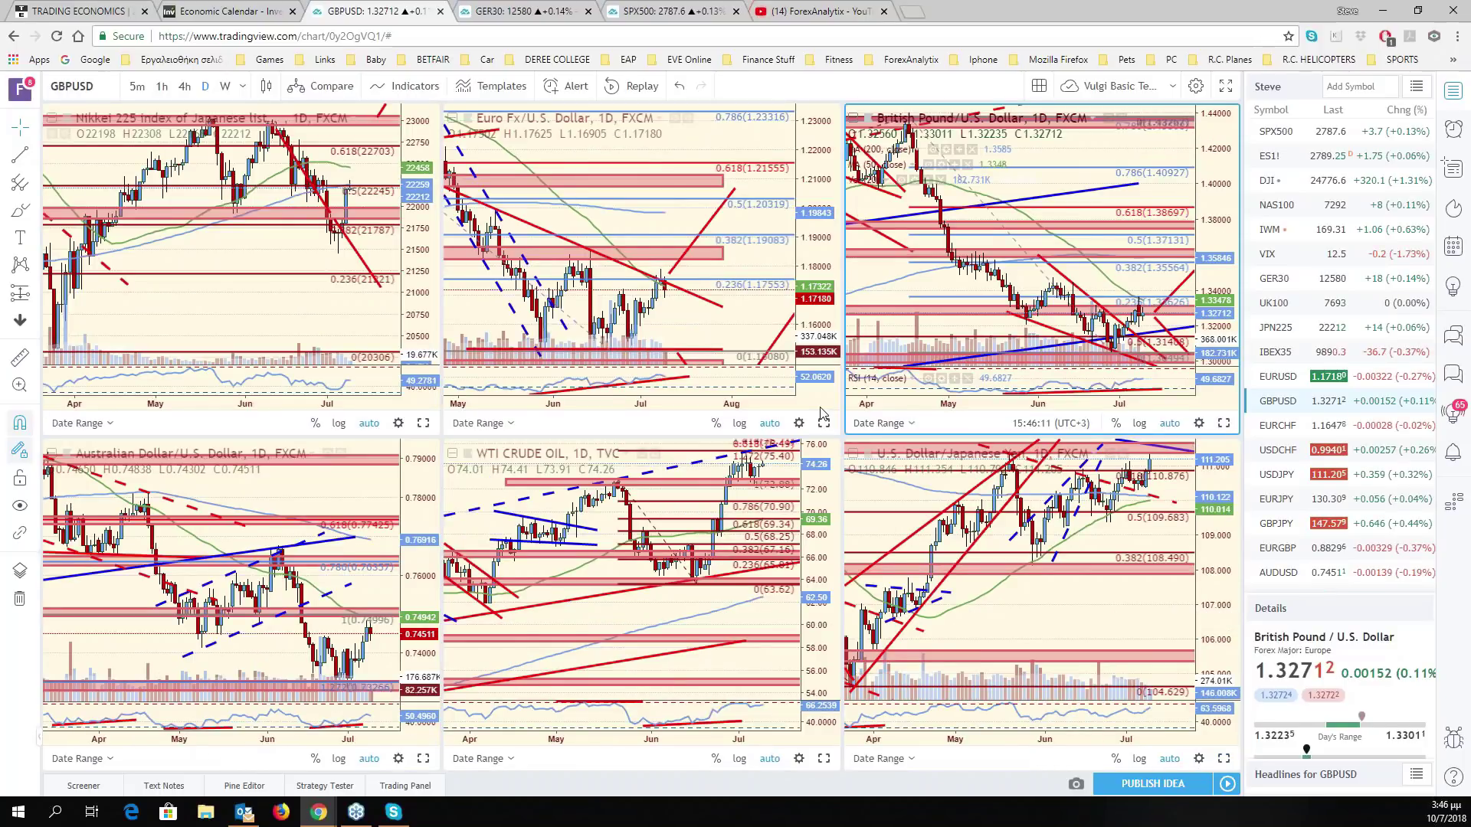
- Maximize the EUR/USD chart and zoom and pan across its past year of price action
{"action": "left_click", "coordinate": [824, 422]}
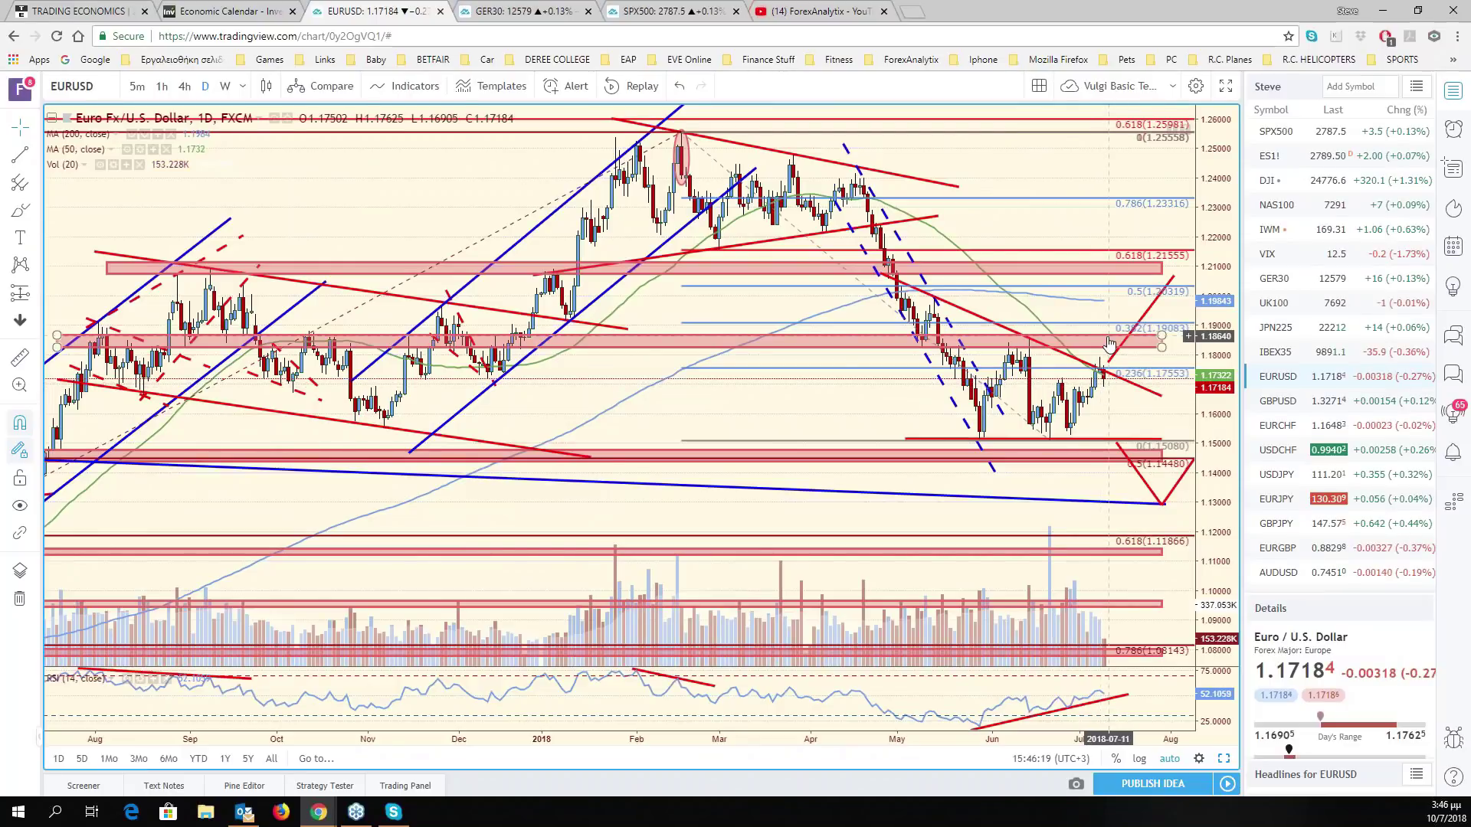
{"action": "scroll", "coordinate": [1110, 343], "scroll_direction": "up", "scroll_amount": 4}
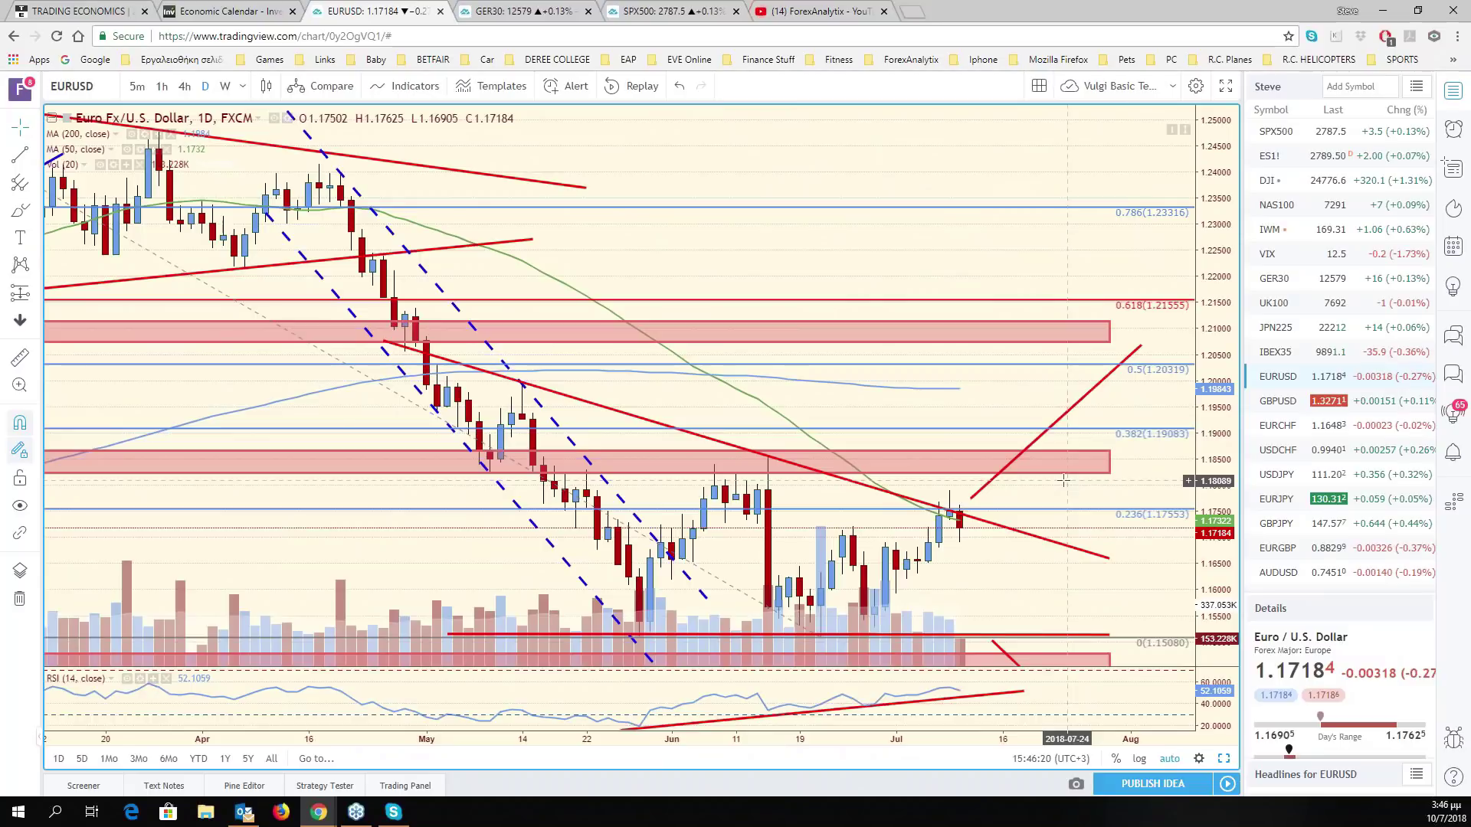
{"action": "scroll", "coordinate": [1064, 480], "scroll_direction": "up", "scroll_amount": 2}
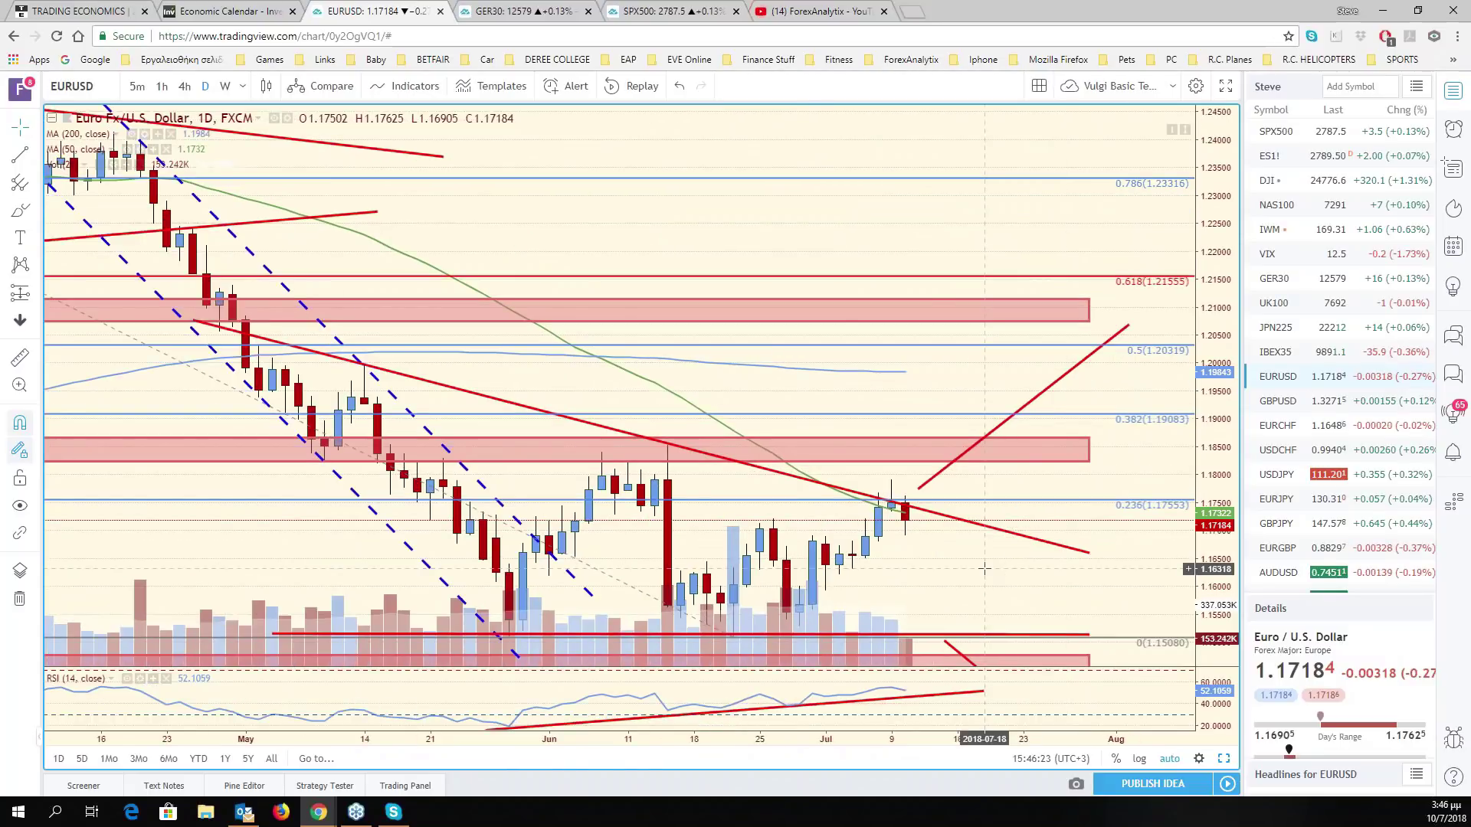
{"action": "scroll", "coordinate": [866, 518], "scroll_direction": "down", "scroll_amount": 4}
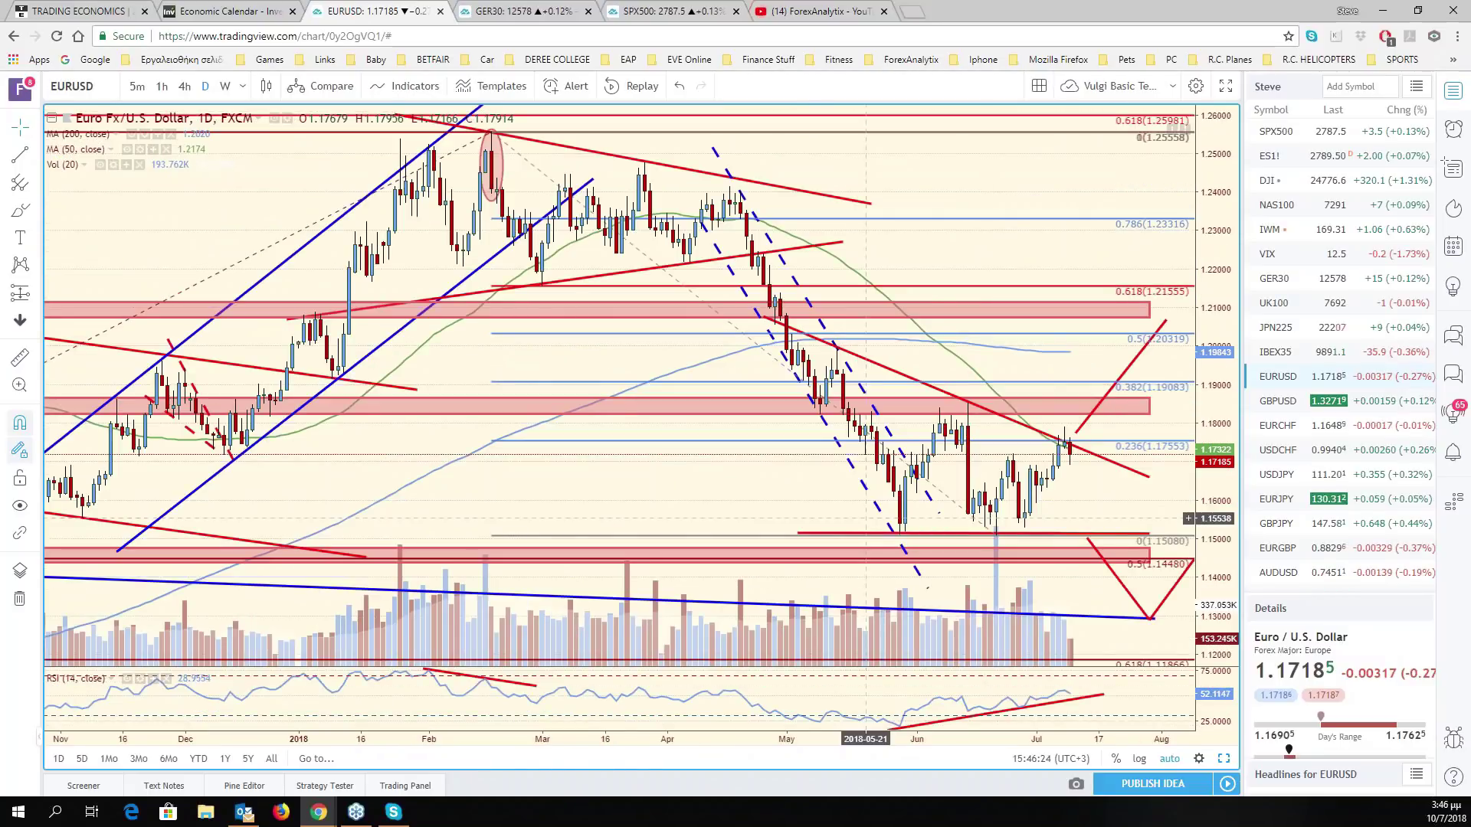
{"action": "scroll", "coordinate": [866, 519], "scroll_direction": "down", "scroll_amount": 1}
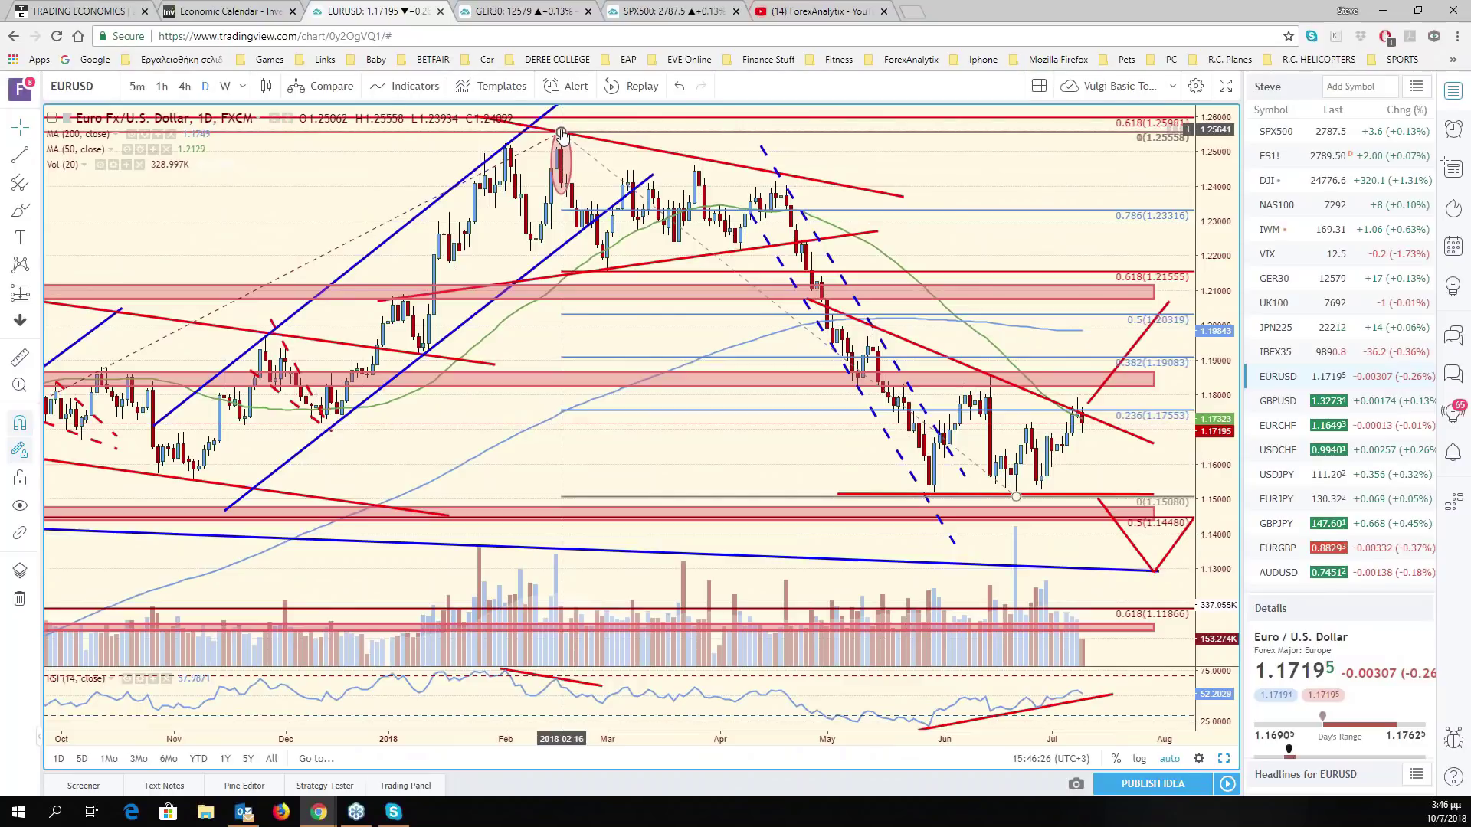
{"action": "scroll", "coordinate": [1039, 517], "scroll_direction": "up", "scroll_amount": 2}
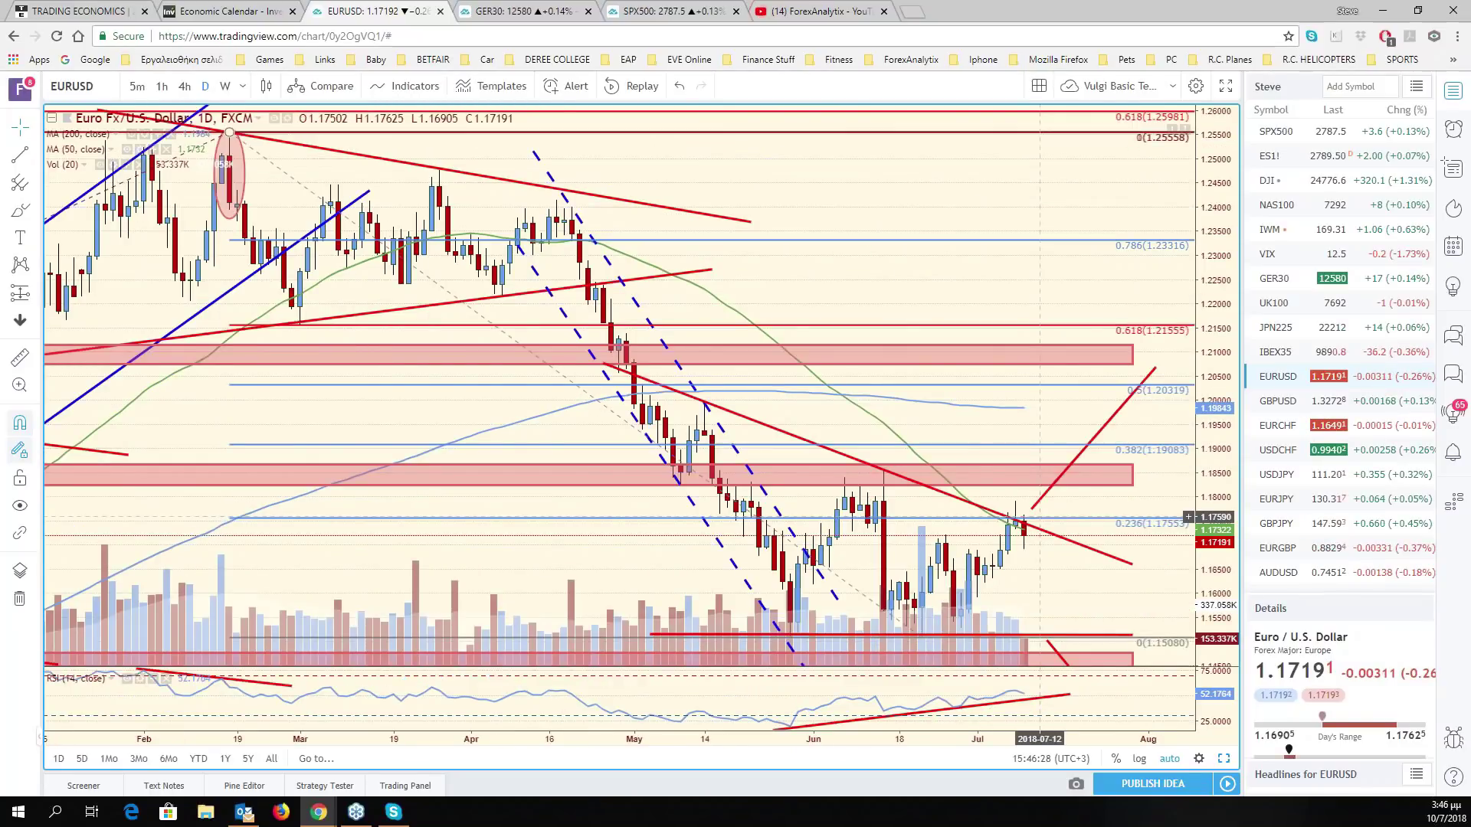
{"action": "scroll", "coordinate": [1040, 517], "scroll_direction": "up", "scroll_amount": 1}
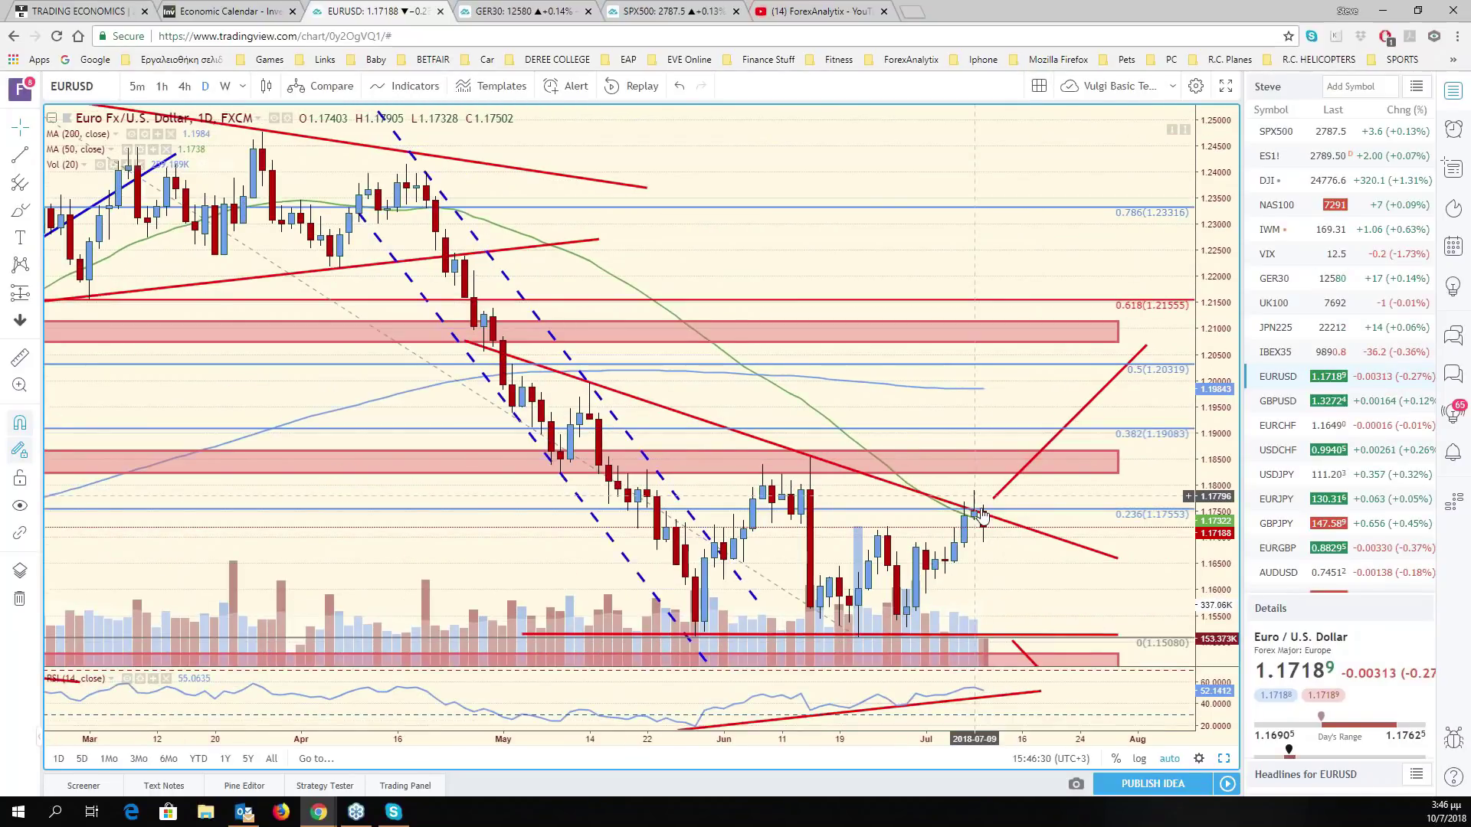
{"action": "scroll", "coordinate": [983, 516], "scroll_direction": "down", "scroll_amount": 1}
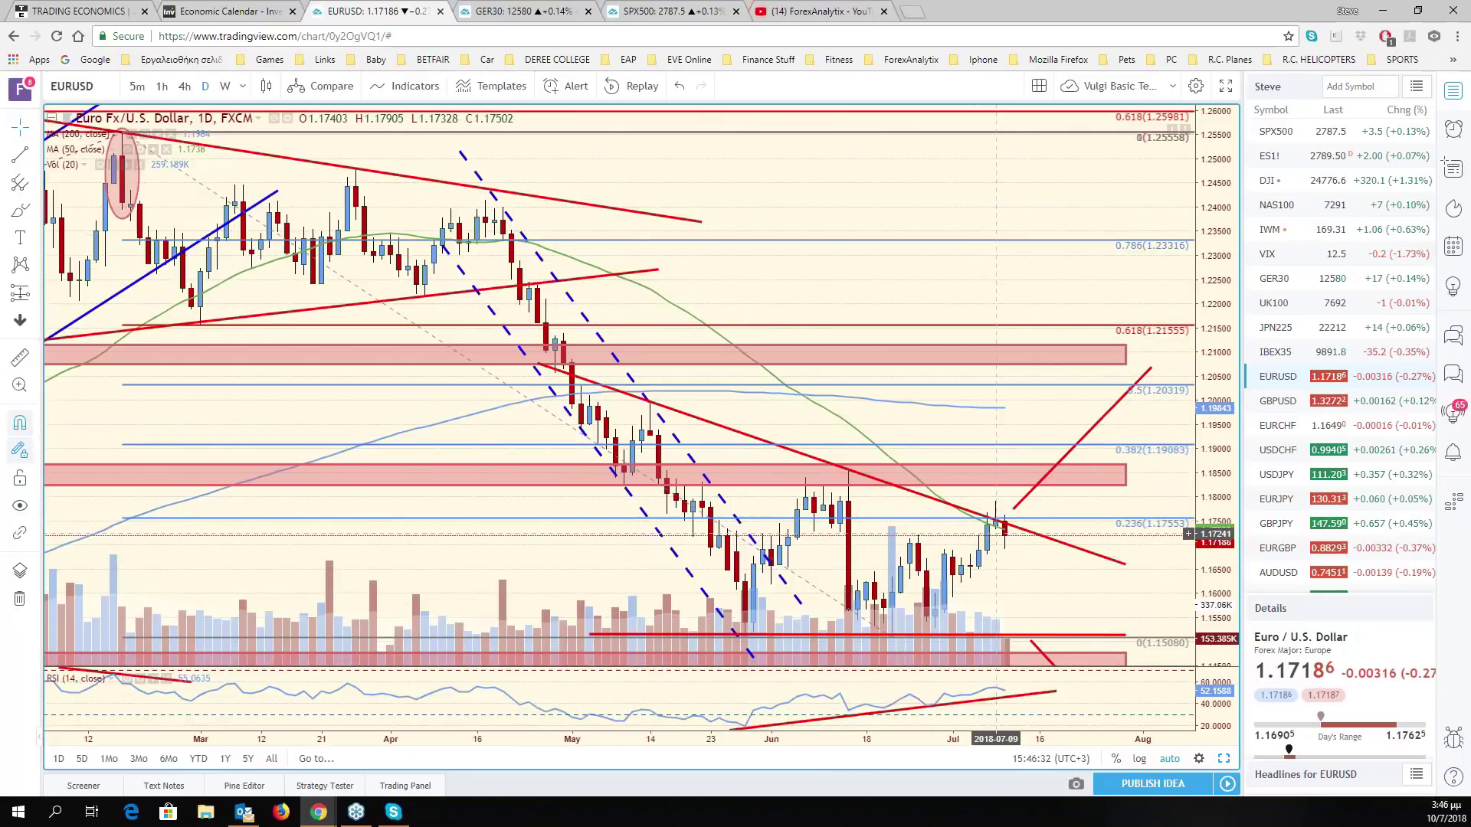
{"action": "scroll", "coordinate": [996, 535], "scroll_direction": "down", "scroll_amount": 3}
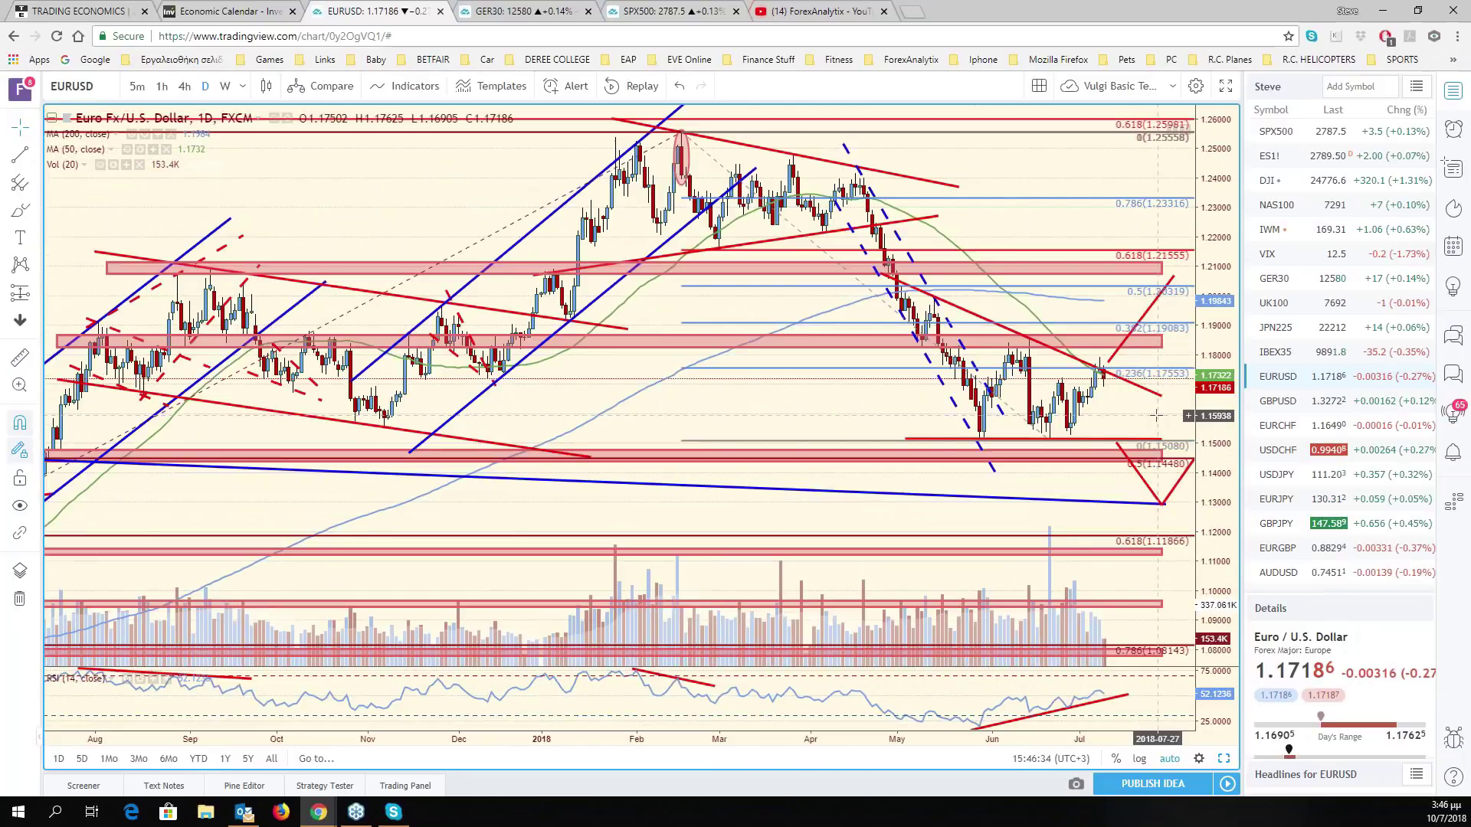
{"action": "left_click_drag", "start_coordinate": [1179, 345], "coordinate": [1136, 298]}
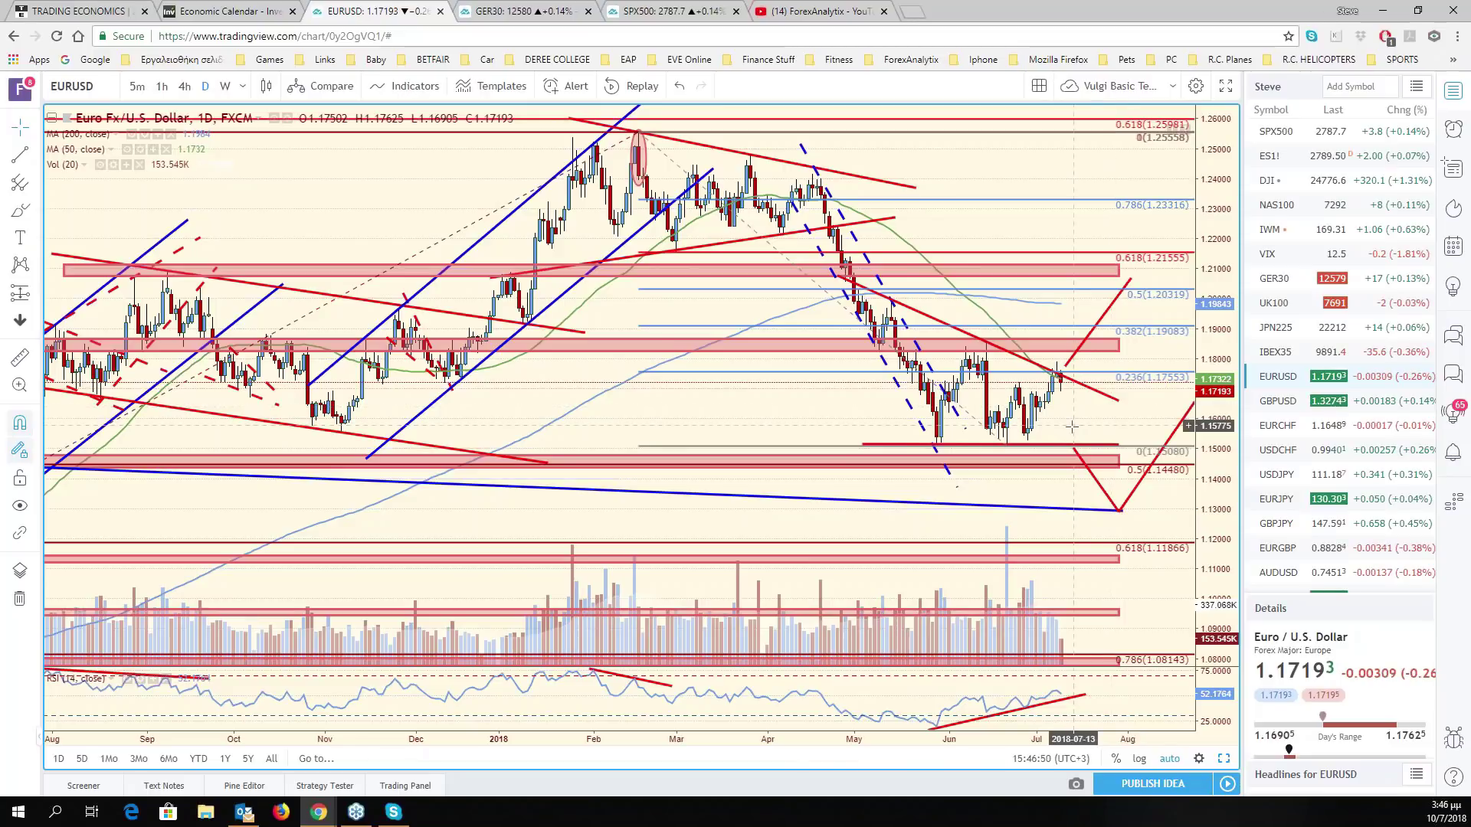
{"action": "left_click_drag", "start_coordinate": [1071, 427], "coordinate": [1125, 417]}
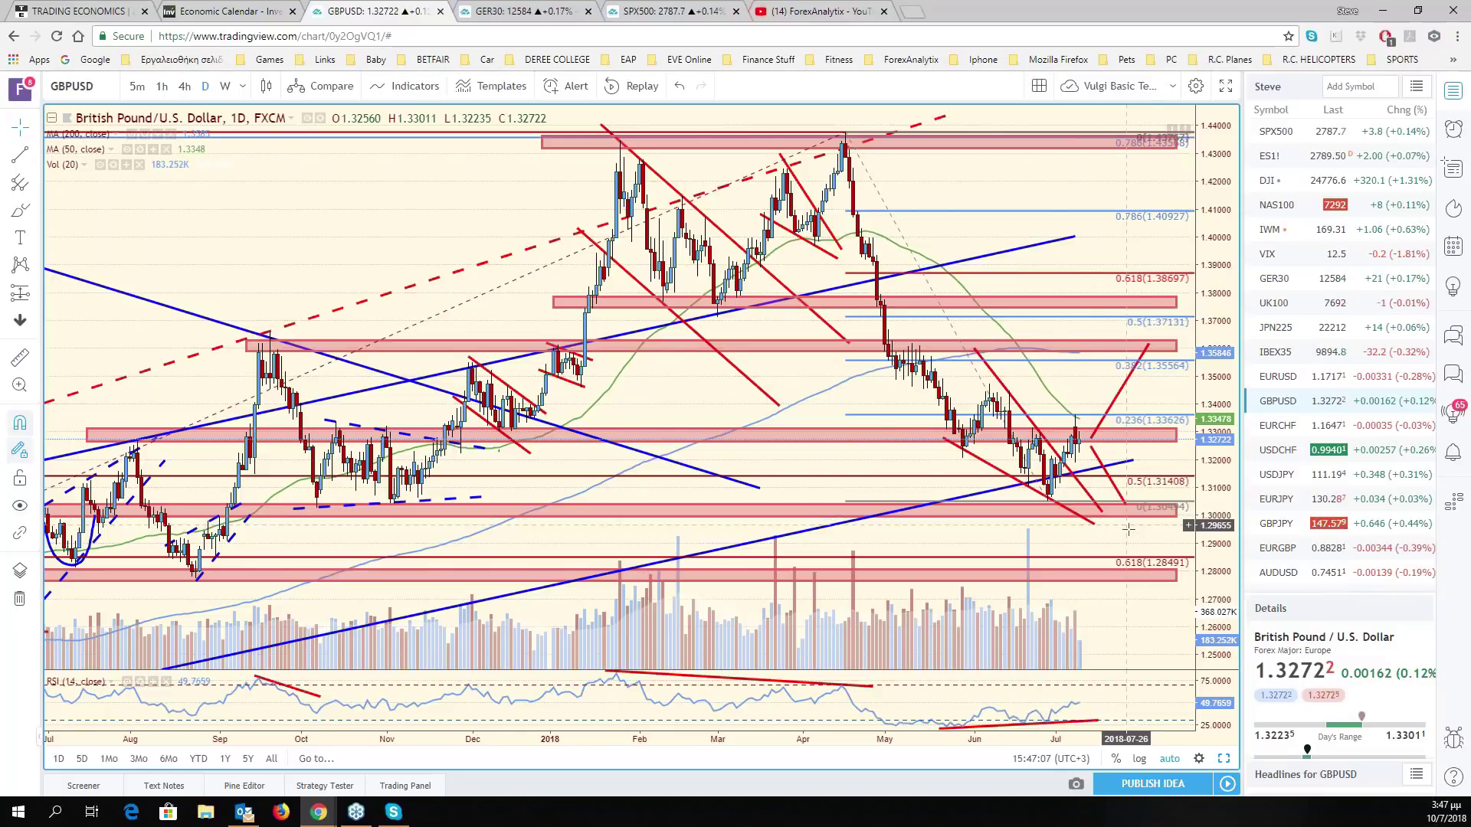
- Pan GBP/USD to earlier dates, restore the six-chart grid, and maximize the AUD/USD pane
{"action": "left_click_drag", "start_coordinate": [1128, 529], "coordinate": [1169, 534]}
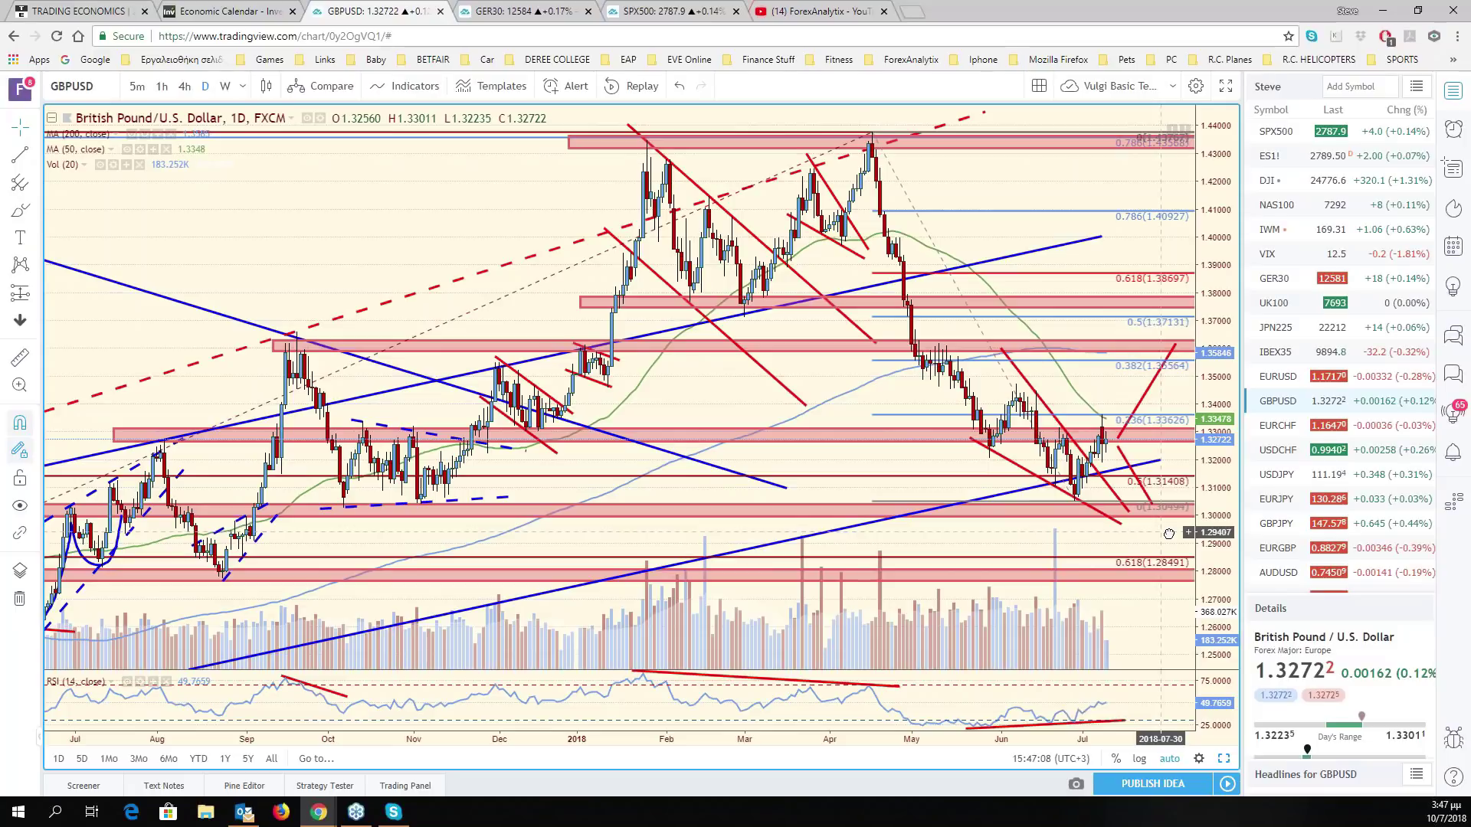
{"action": "key", "text": "alt+Return"}
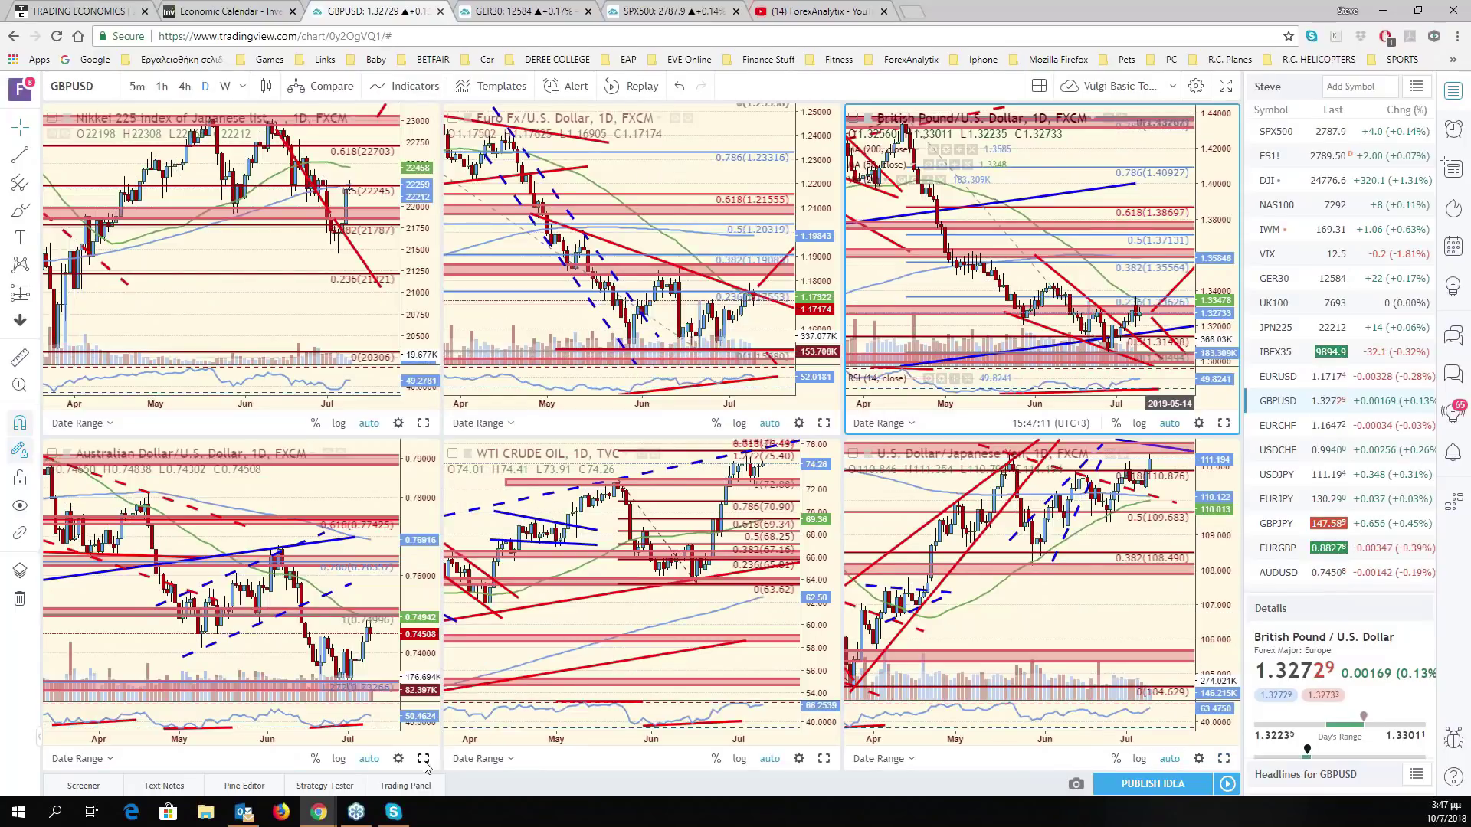
{"action": "left_click", "coordinate": [423, 760]}
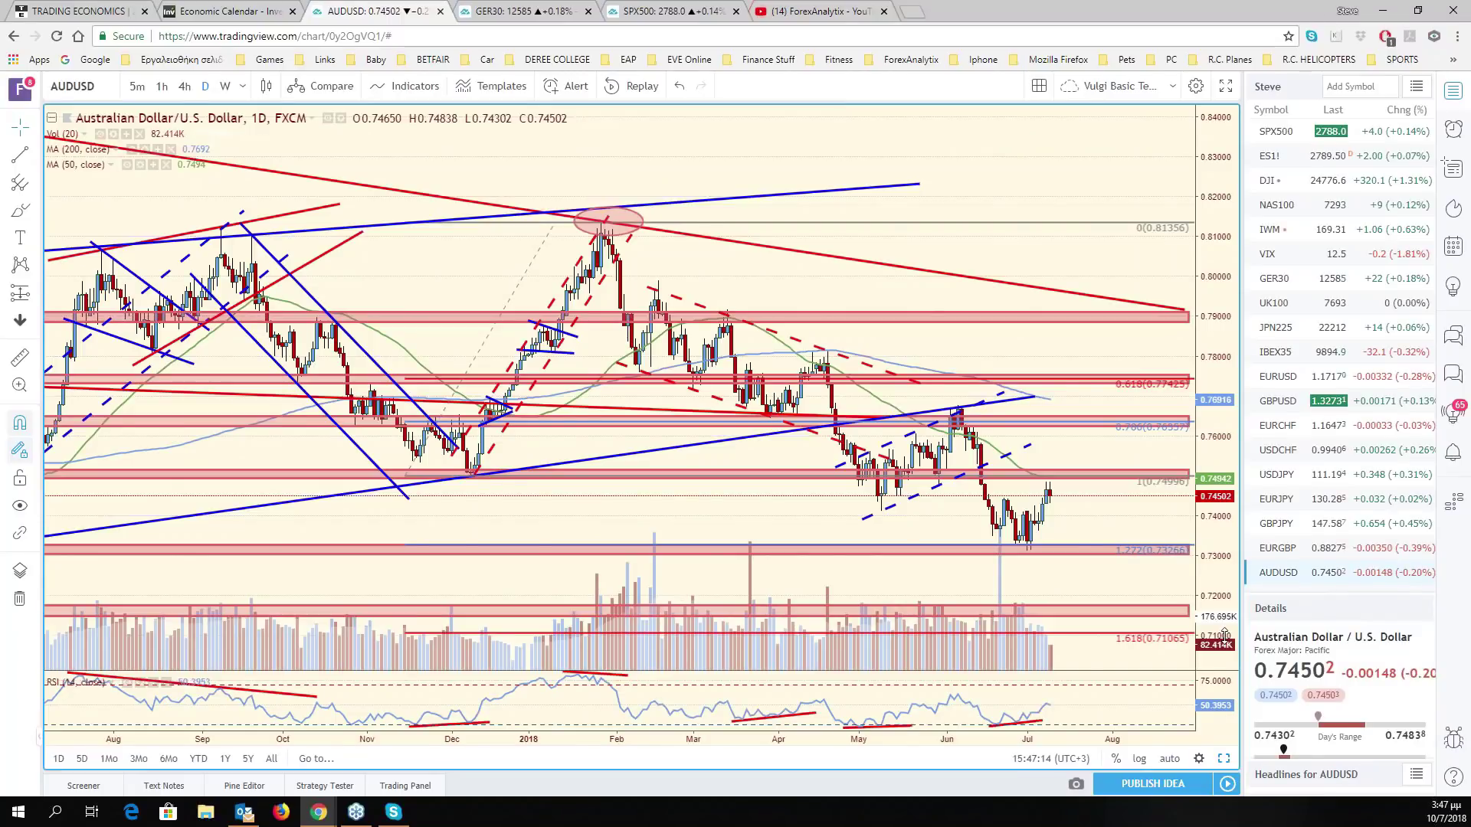
- Recenter and zoom the AUD/USD daily chart, then start a new symbol search
{"action": "left_click_drag", "start_coordinate": [1052, 571], "coordinate": [1086, 518]}
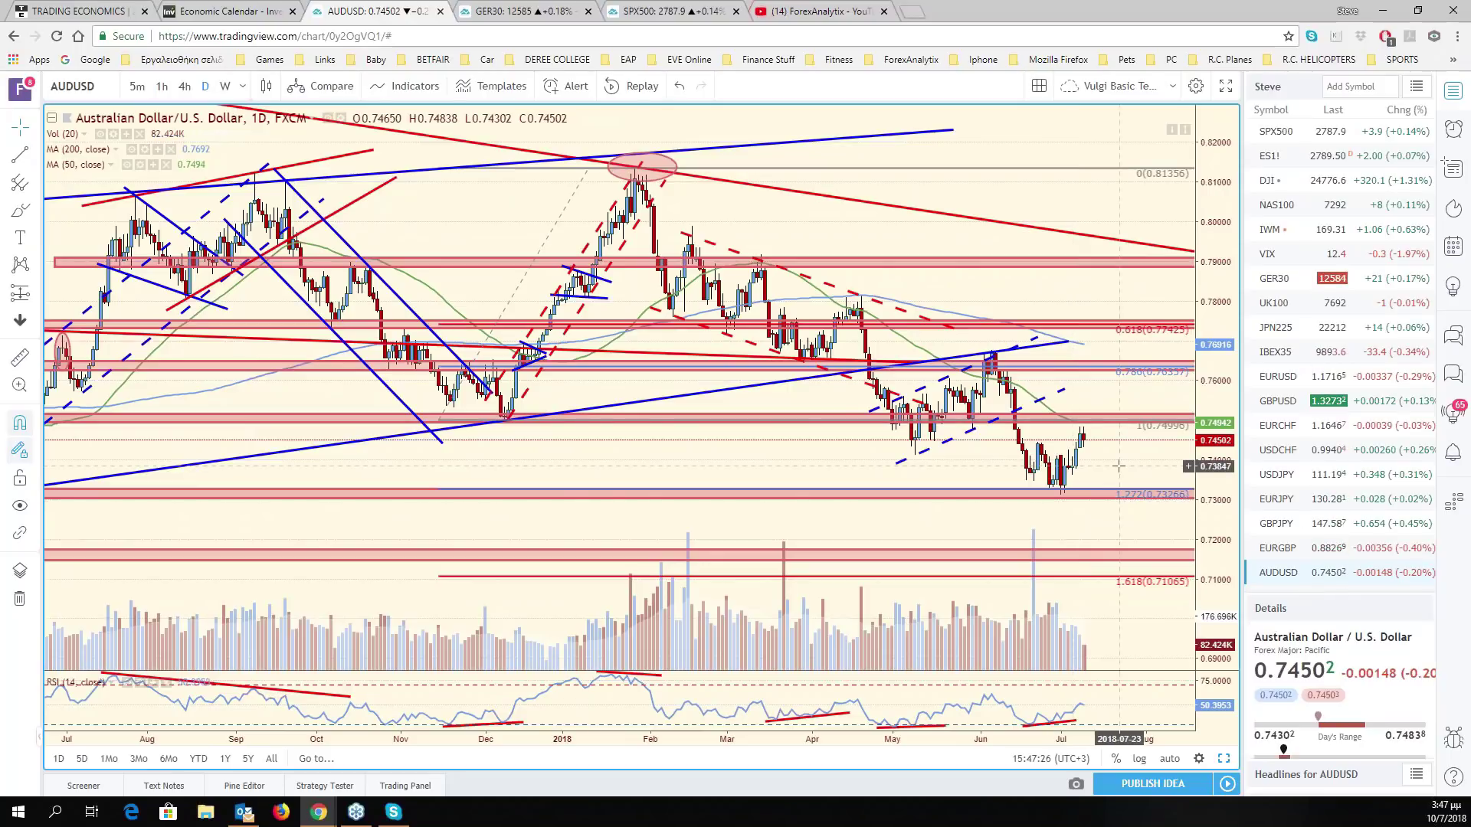
{"action": "scroll", "coordinate": [1050, 468], "scroll_direction": "up", "scroll_amount": 3}
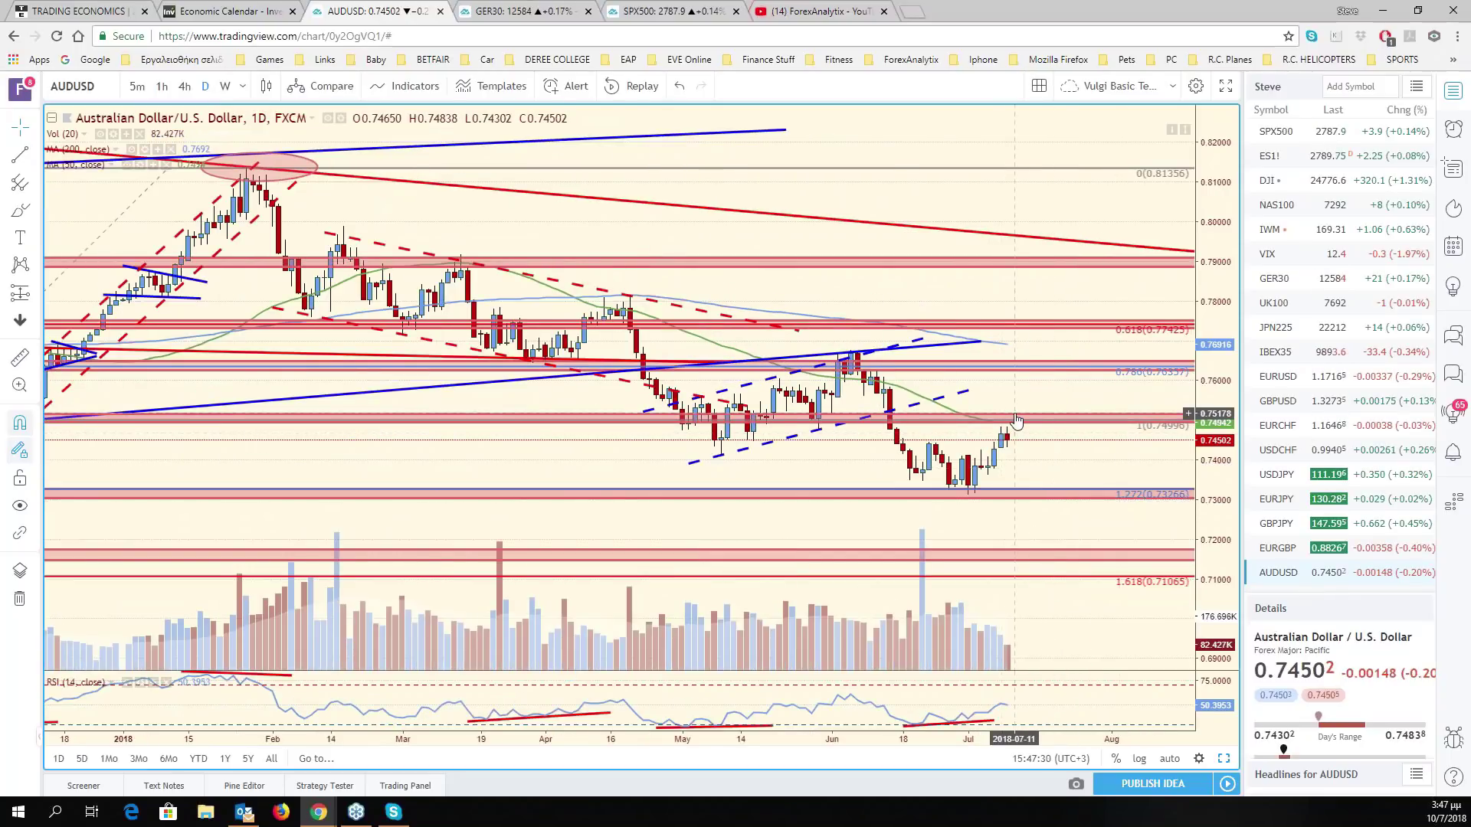
{"action": "scroll", "coordinate": [1016, 422], "scroll_direction": "down", "scroll_amount": 3}
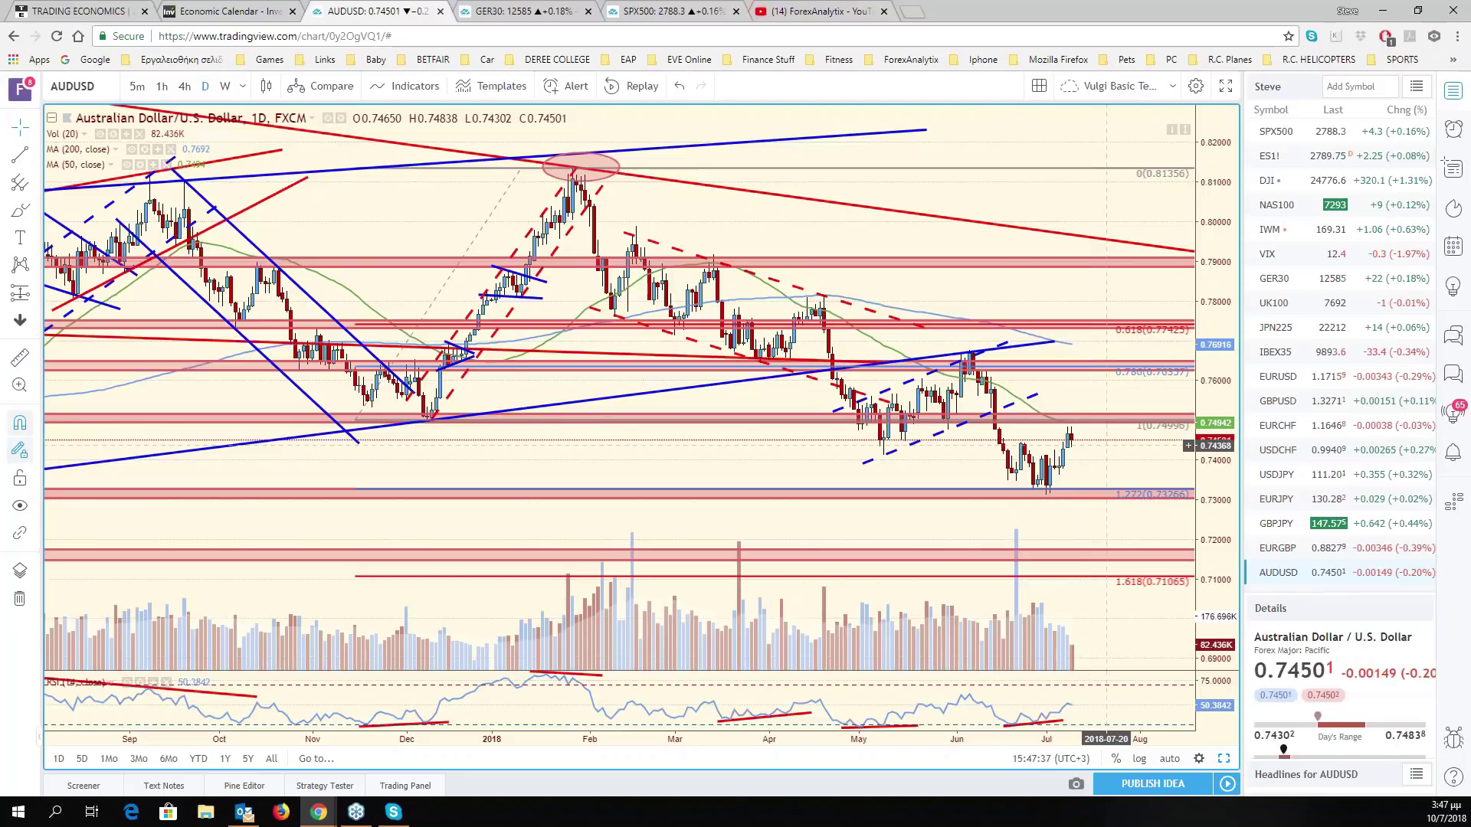
{"action": "left_click", "coordinate": [117, 85]}
- Load NZDUSD and compress the price scale to bring the 1.272 and 1.414 extensions into view
{"action": "type", "text": "NZD"}
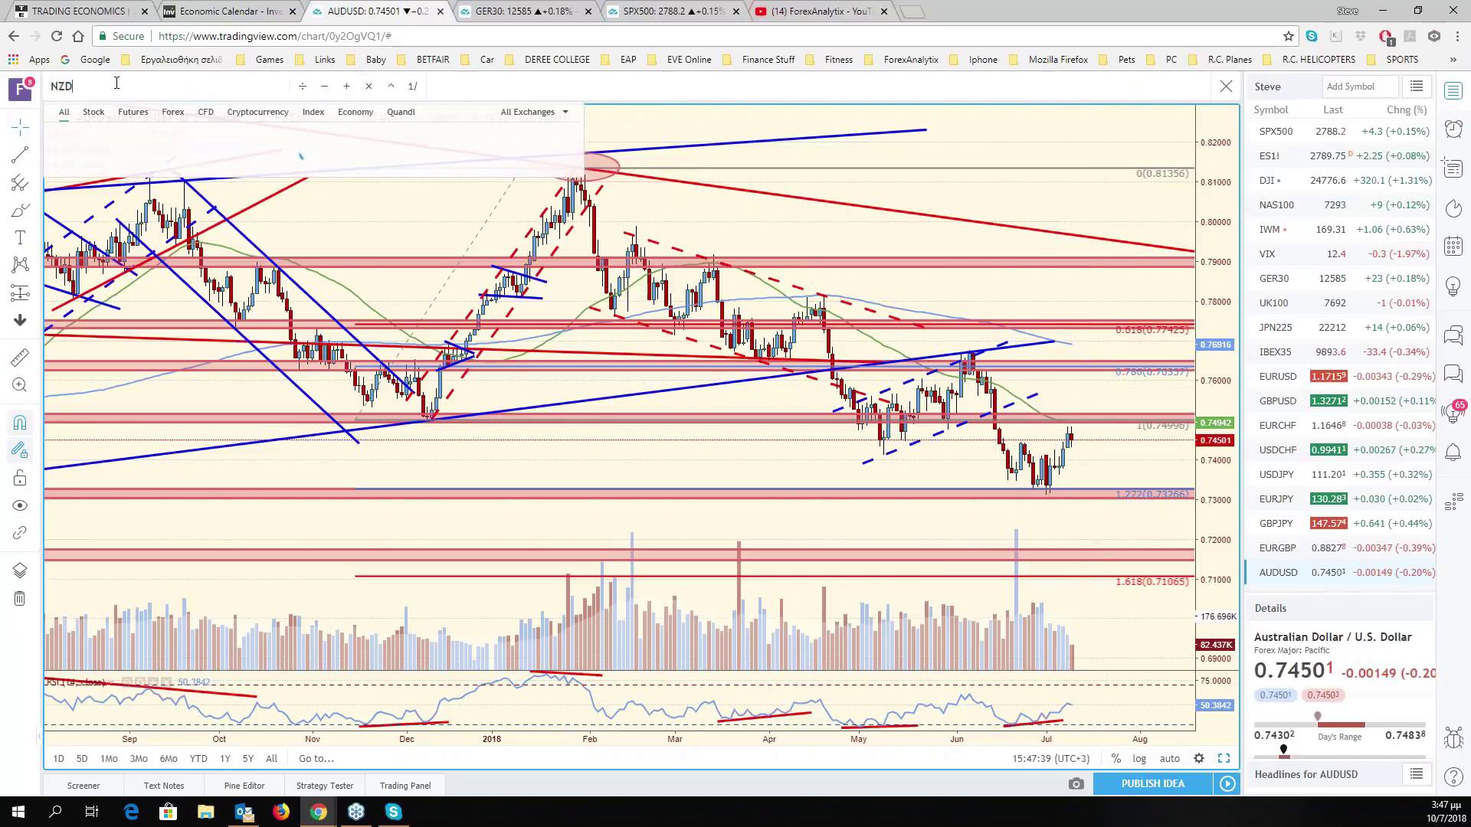
{"action": "type", "text": "USD"}
{"action": "key", "text": "Return"}
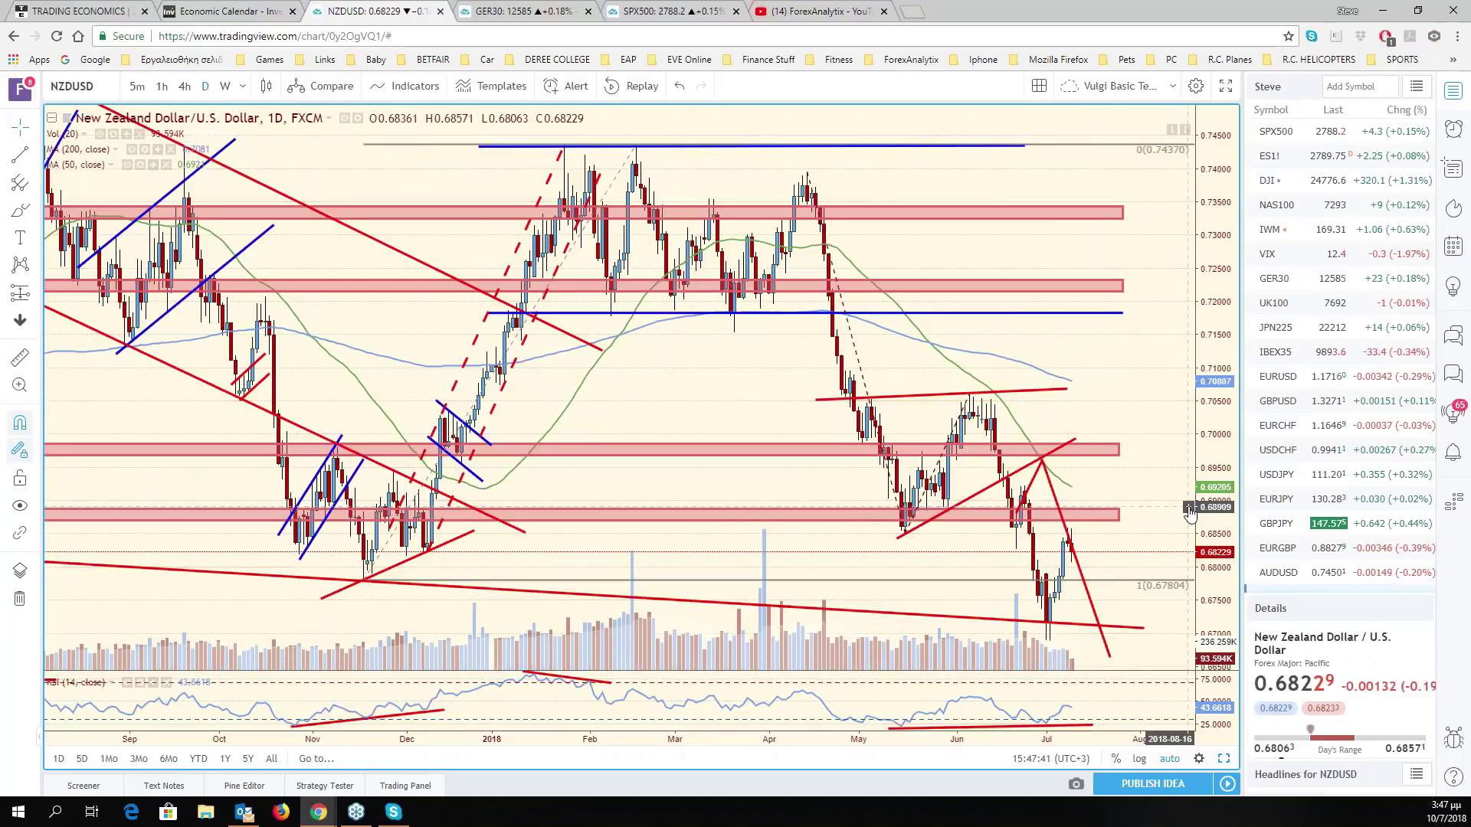
{"action": "scroll", "coordinate": [1189, 514], "scroll_direction": "down", "scroll_amount": 3}
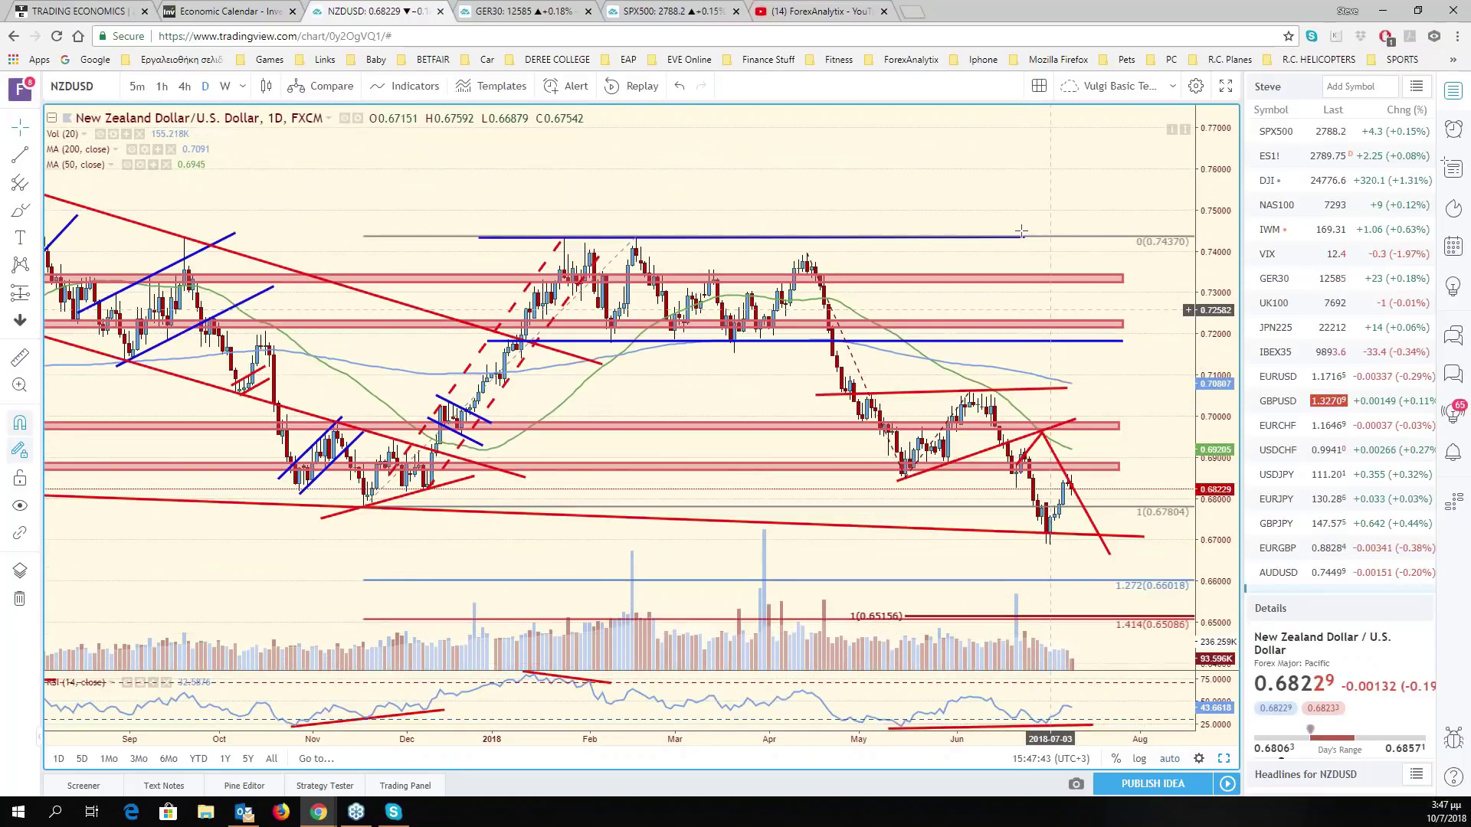
- In the SPX500 layout, change NZDJPY to NZDUSD 4-hour, then return to the NZDUSD daily layout
{"action": "left_click", "coordinate": [665, 11]}
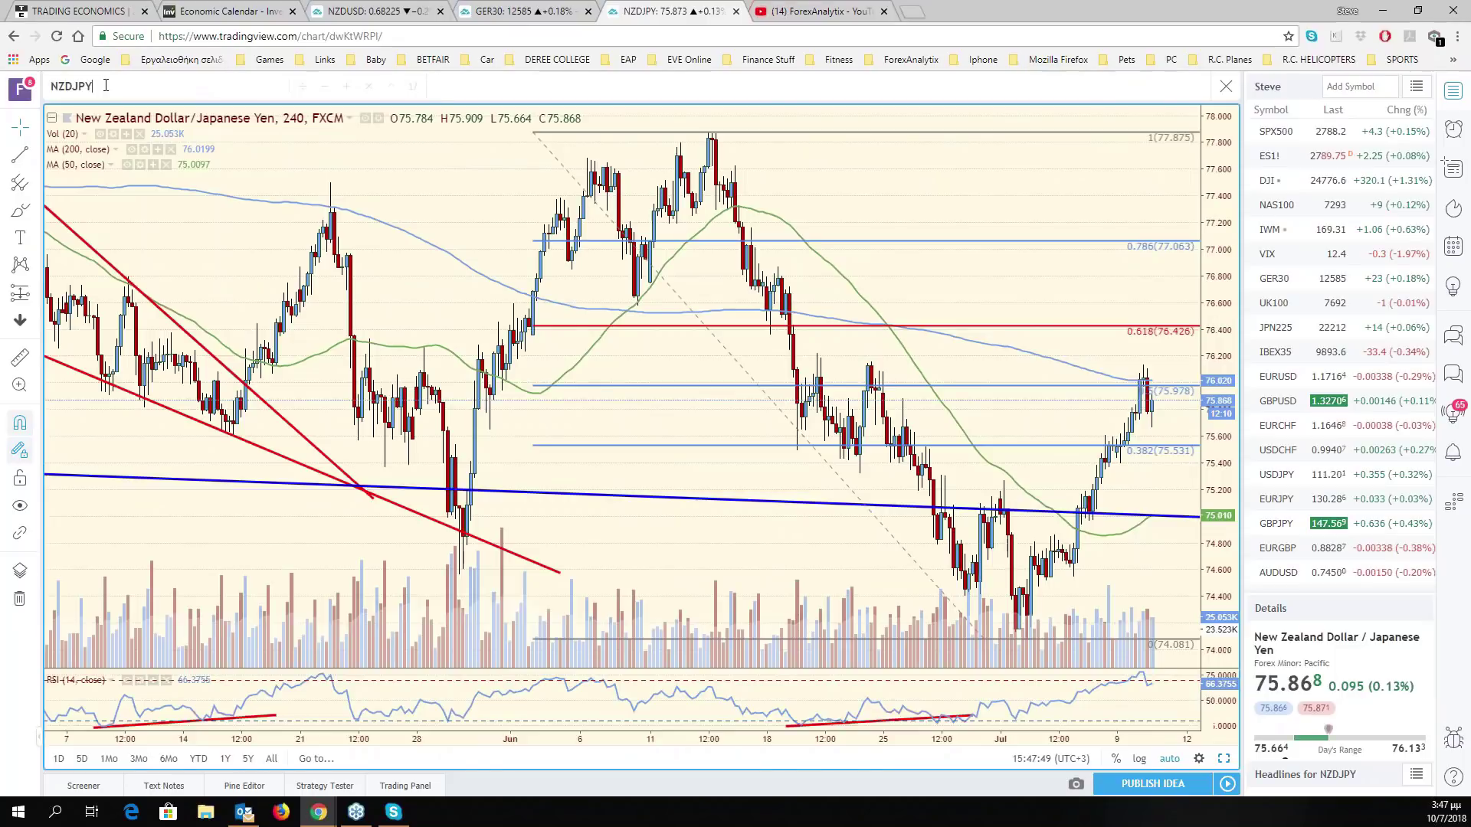
{"action": "left_click", "coordinate": [106, 85]}
{"action": "key", "text": "BackSpace"}
{"action": "key", "text": "BackSpace"}
{"action": "key", "text": "BackSpace"}
{"action": "type", "text": "USD"}
{"action": "key", "text": "Return"}
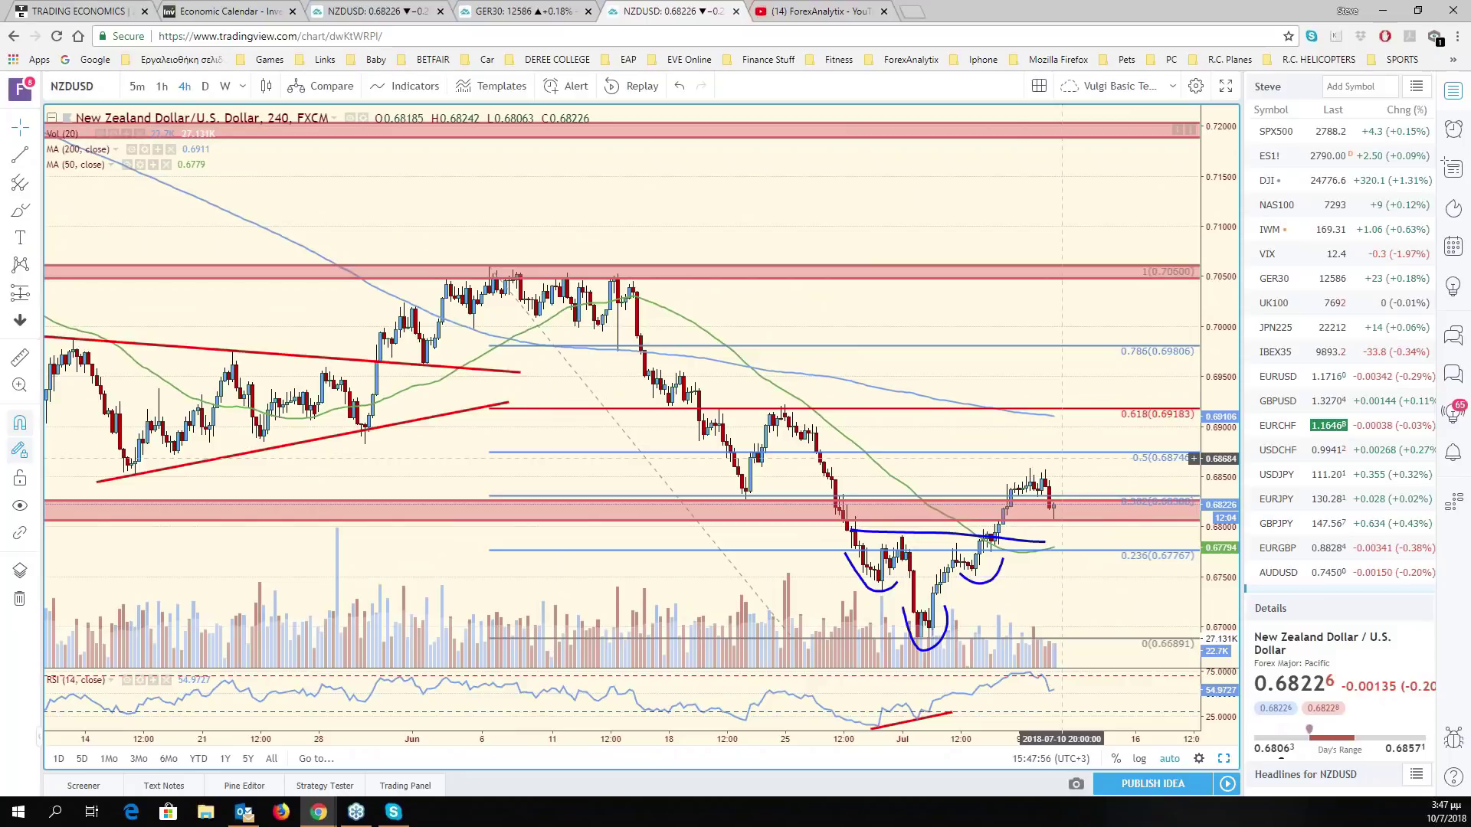
{"action": "left_click", "coordinate": [391, 13]}
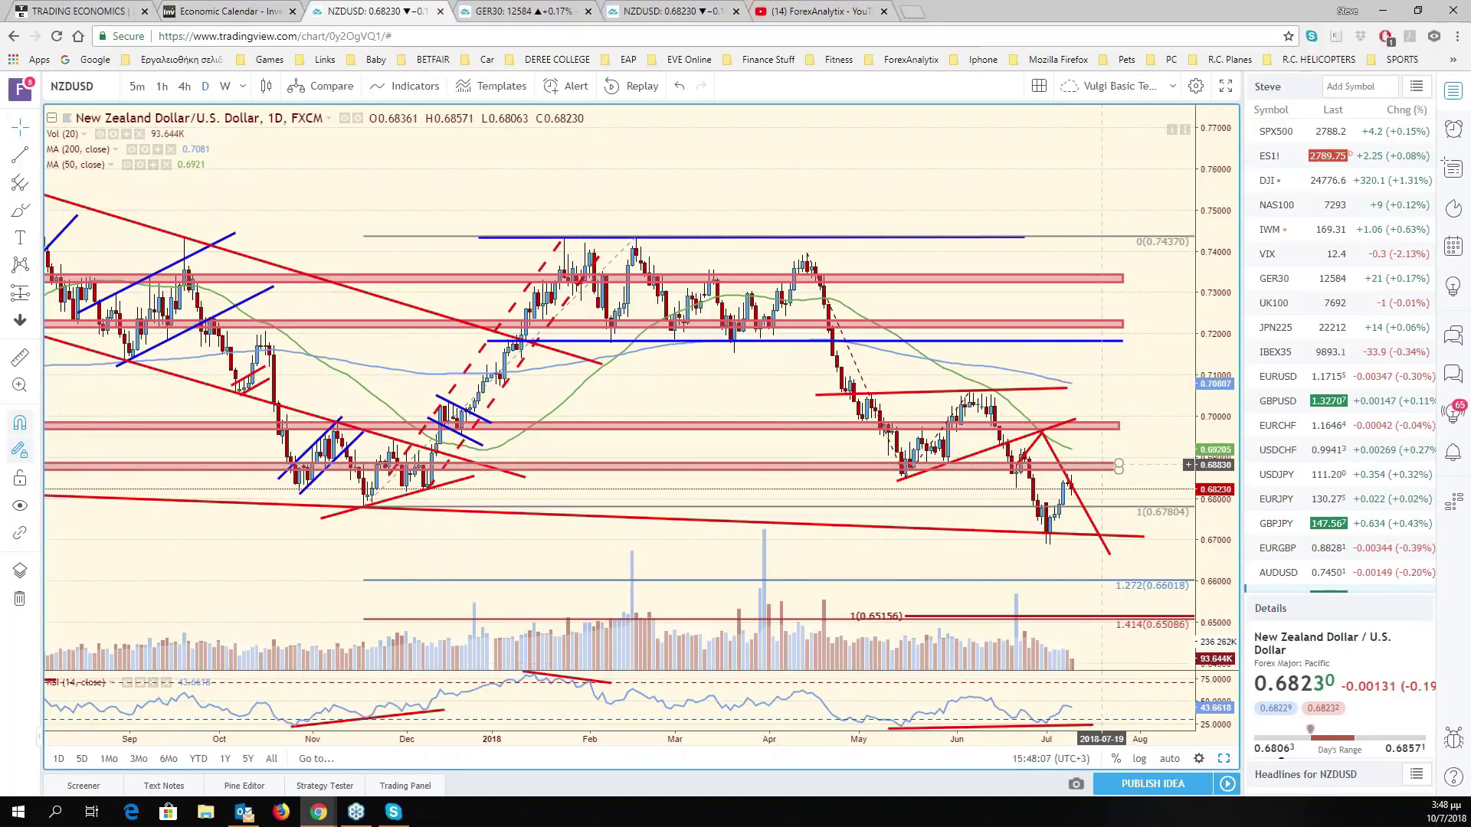
- Check the red downward trendline, then pan the NZDUSD chart back to earlier dates
{"action": "left_click", "coordinate": [1087, 512]}
{"action": "left_click", "coordinate": [1144, 527]}
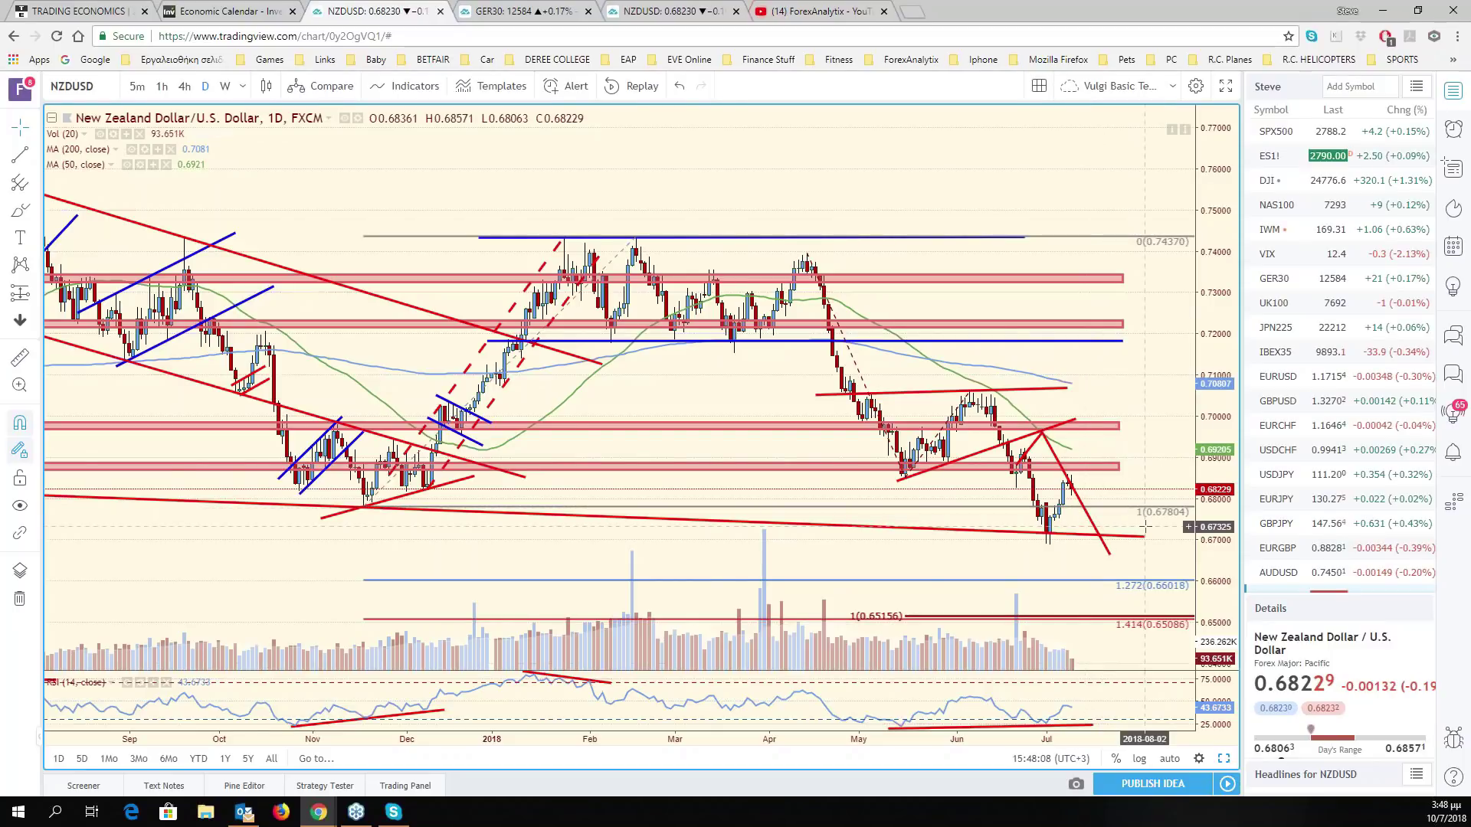
{"action": "left_click_drag", "start_coordinate": [1144, 527], "coordinate": [1215, 529]}
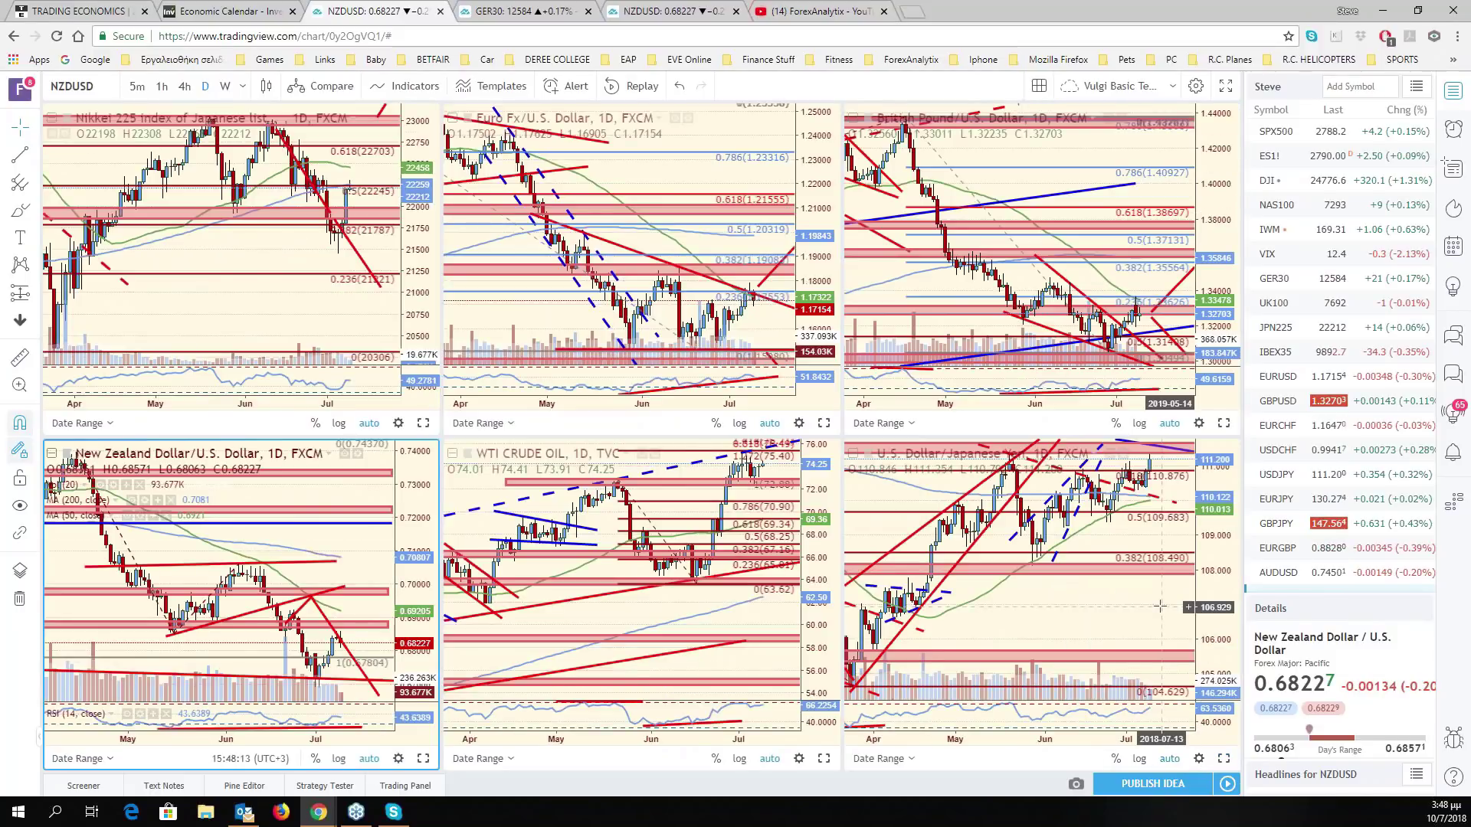
- Load the US Dollar Currency Index (DXY) into the USDJPY pane
{"action": "left_click", "coordinate": [1161, 606]}
{"action": "type", "text": "D"}
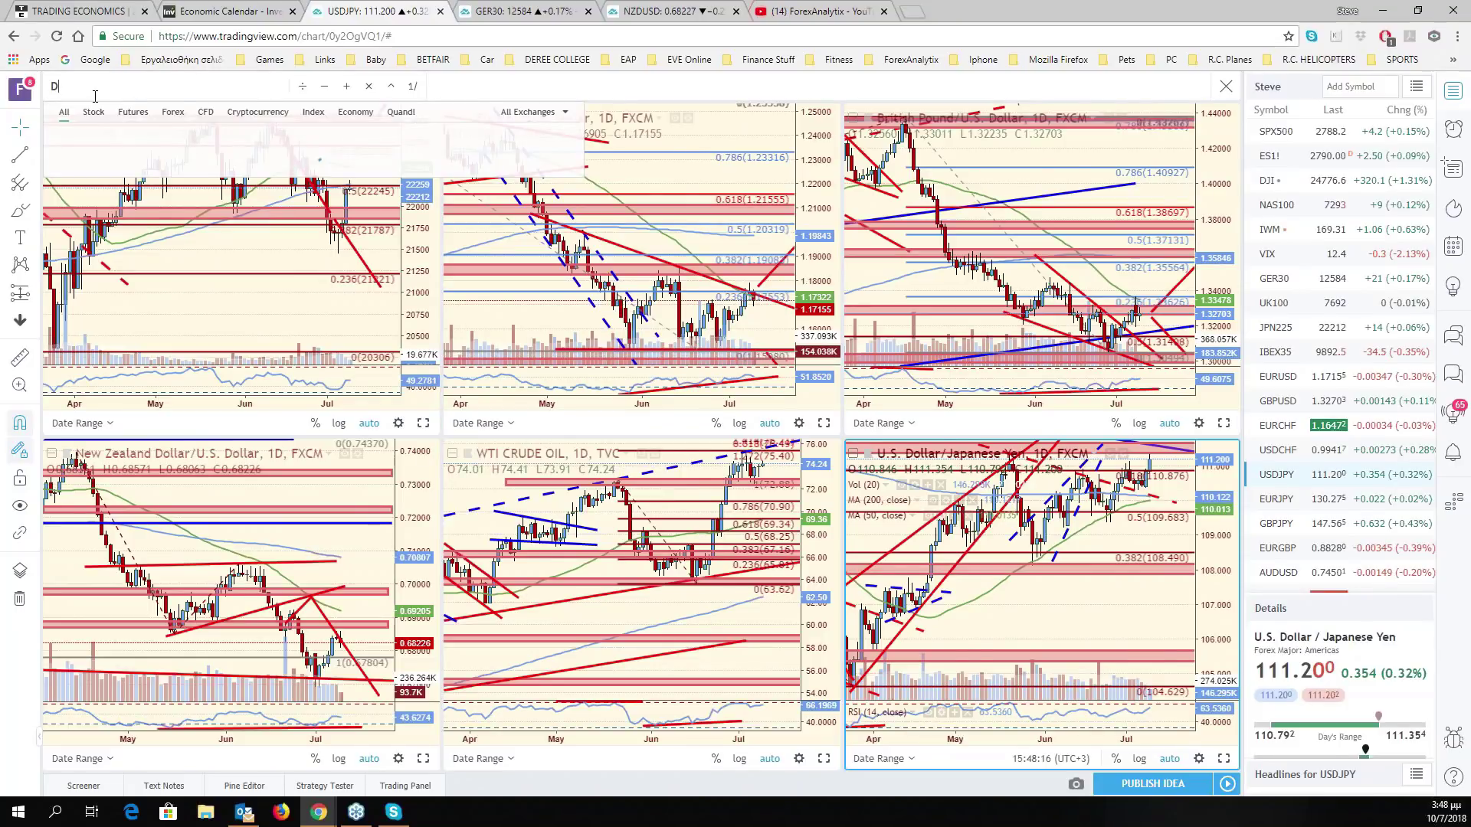
{"action": "type", "text": "XY"}
{"action": "key", "text": "Return"}
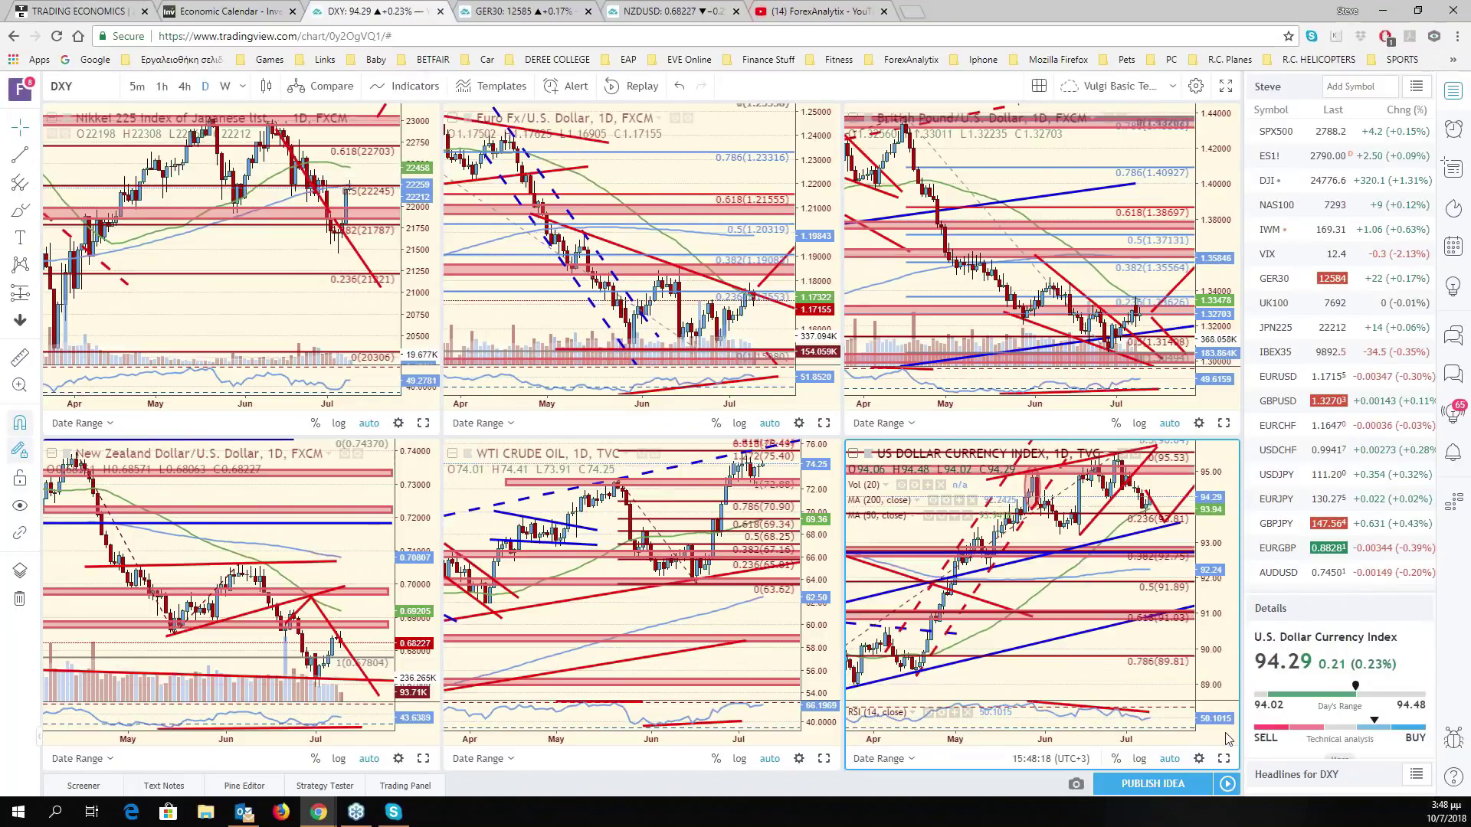
{"action": "left_click", "coordinate": [1224, 758]}
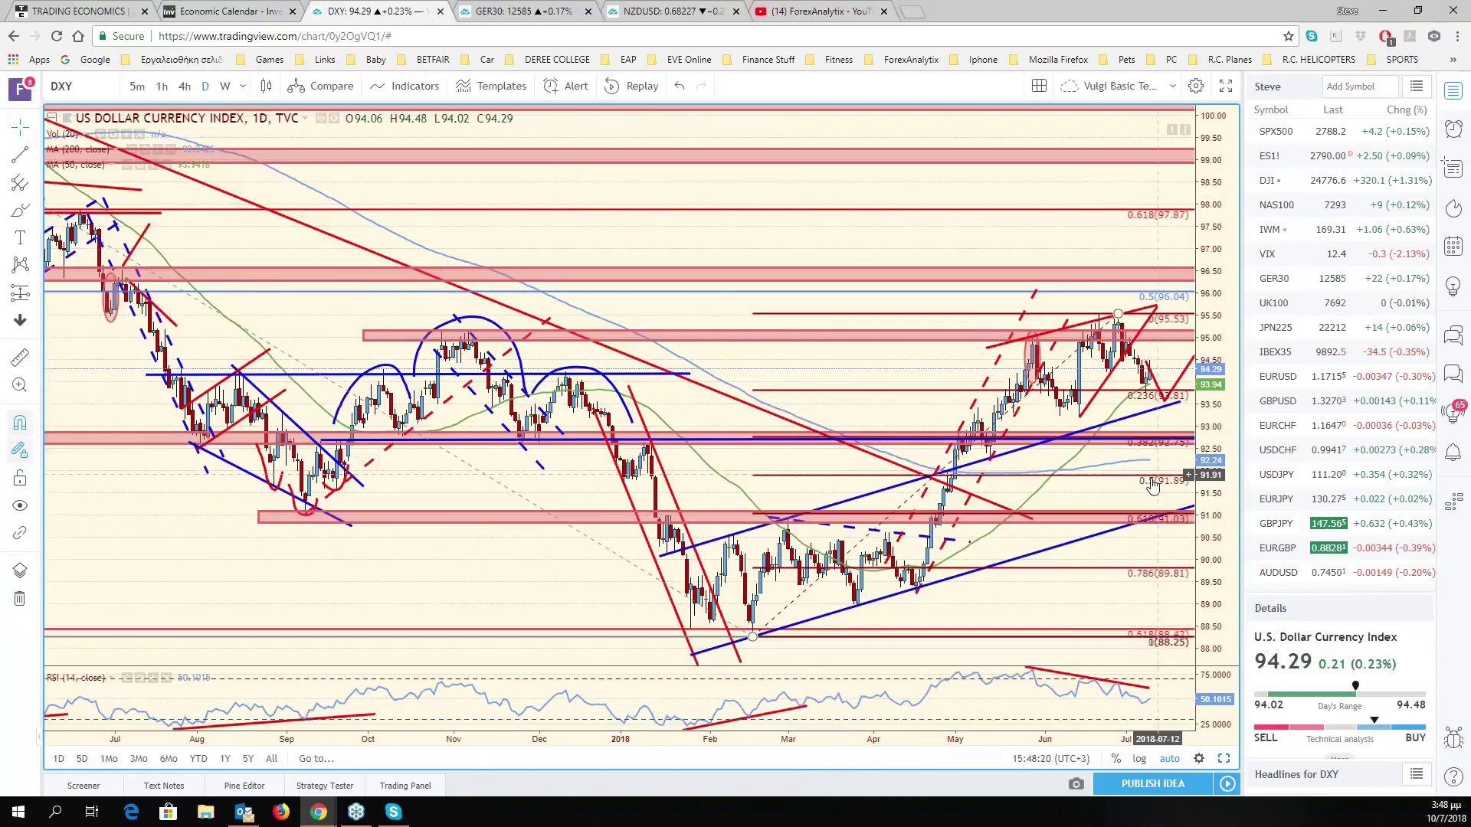
{"action": "left_click_drag", "start_coordinate": [1153, 484], "coordinate": [1040, 408]}
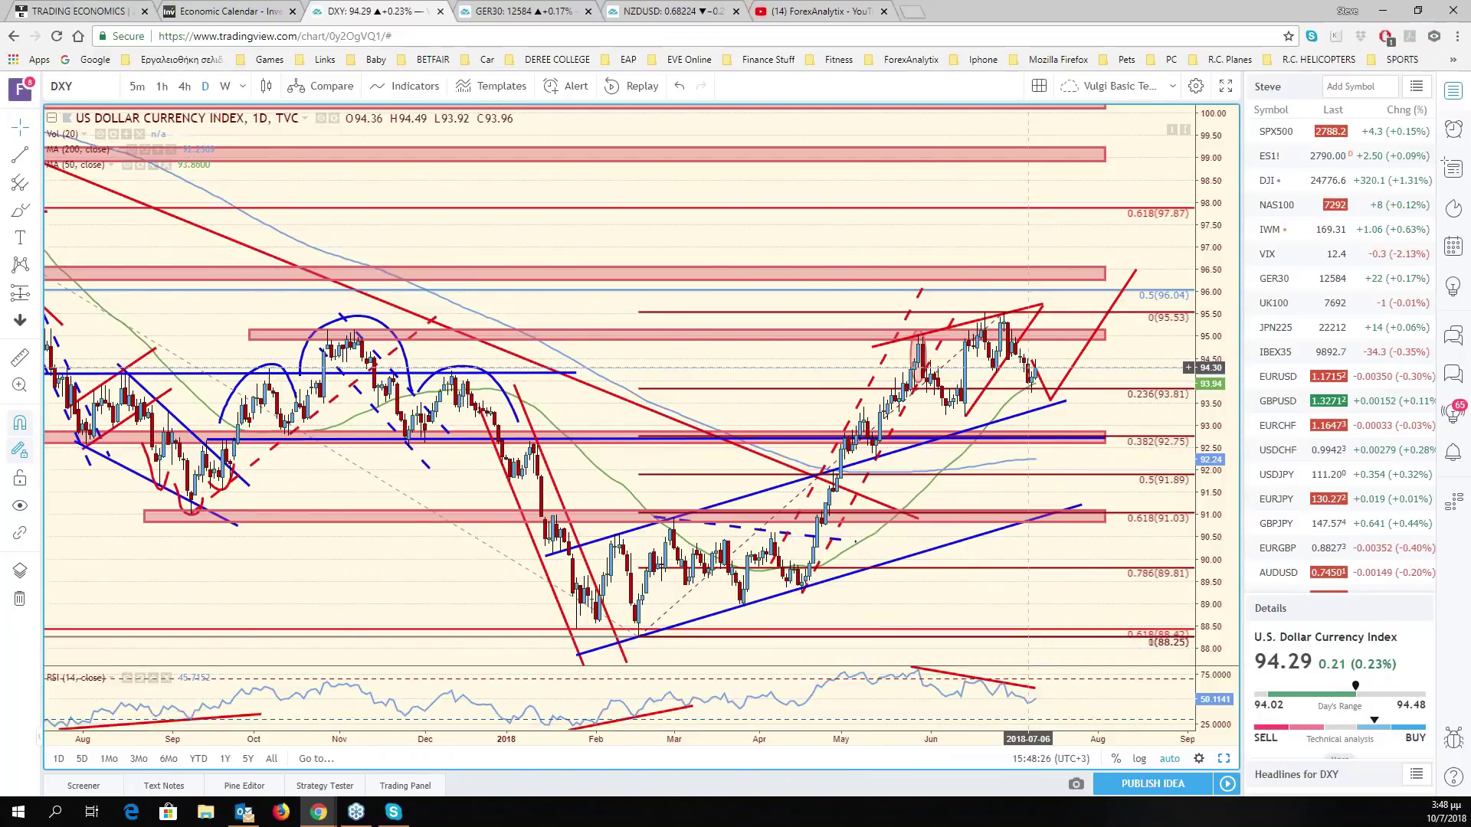
{"action": "scroll", "coordinate": [1029, 368], "scroll_direction": "up", "scroll_amount": 3}
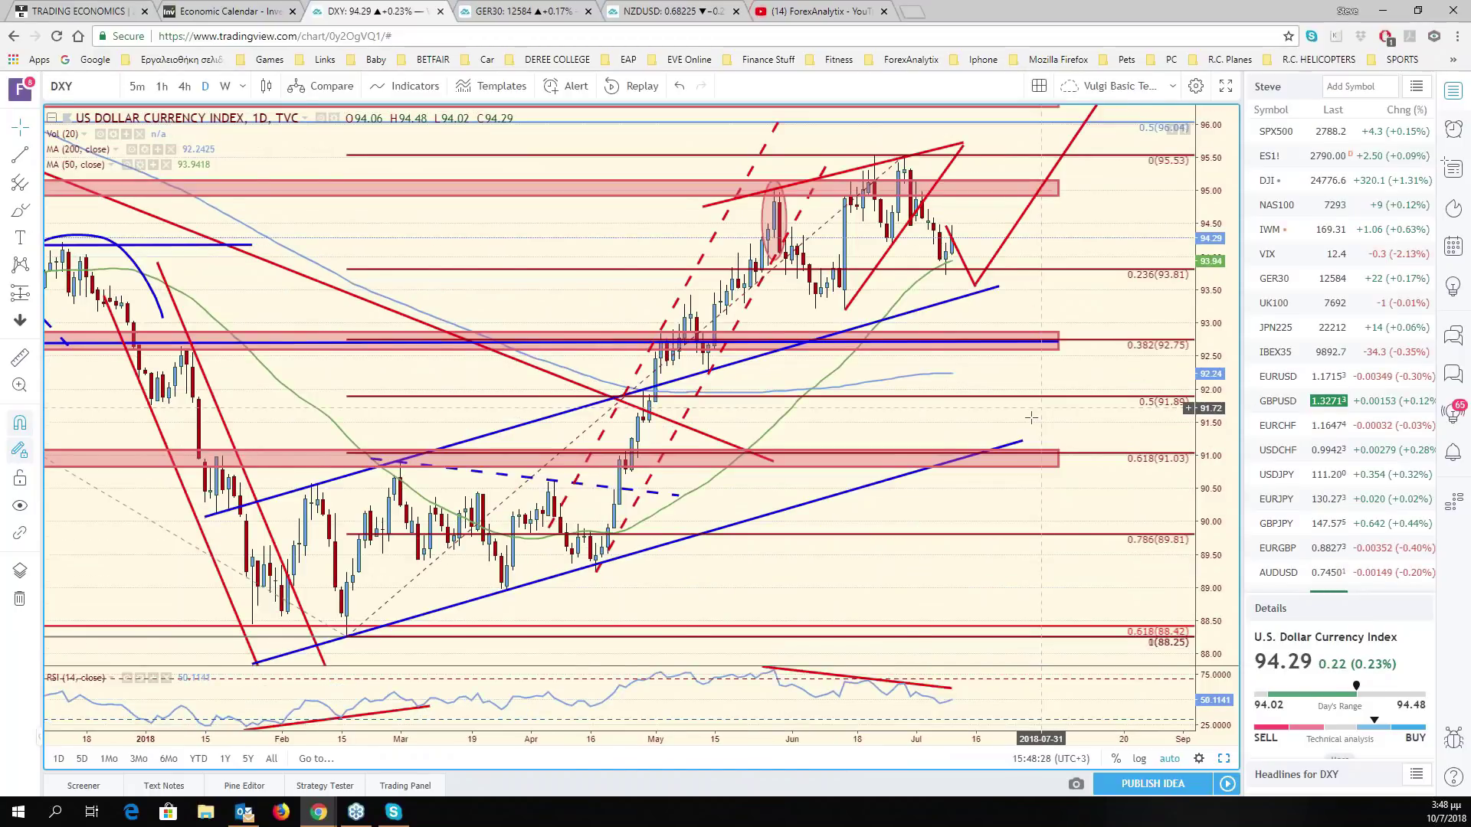
{"action": "scroll", "coordinate": [1031, 418], "scroll_direction": "up", "scroll_amount": 2}
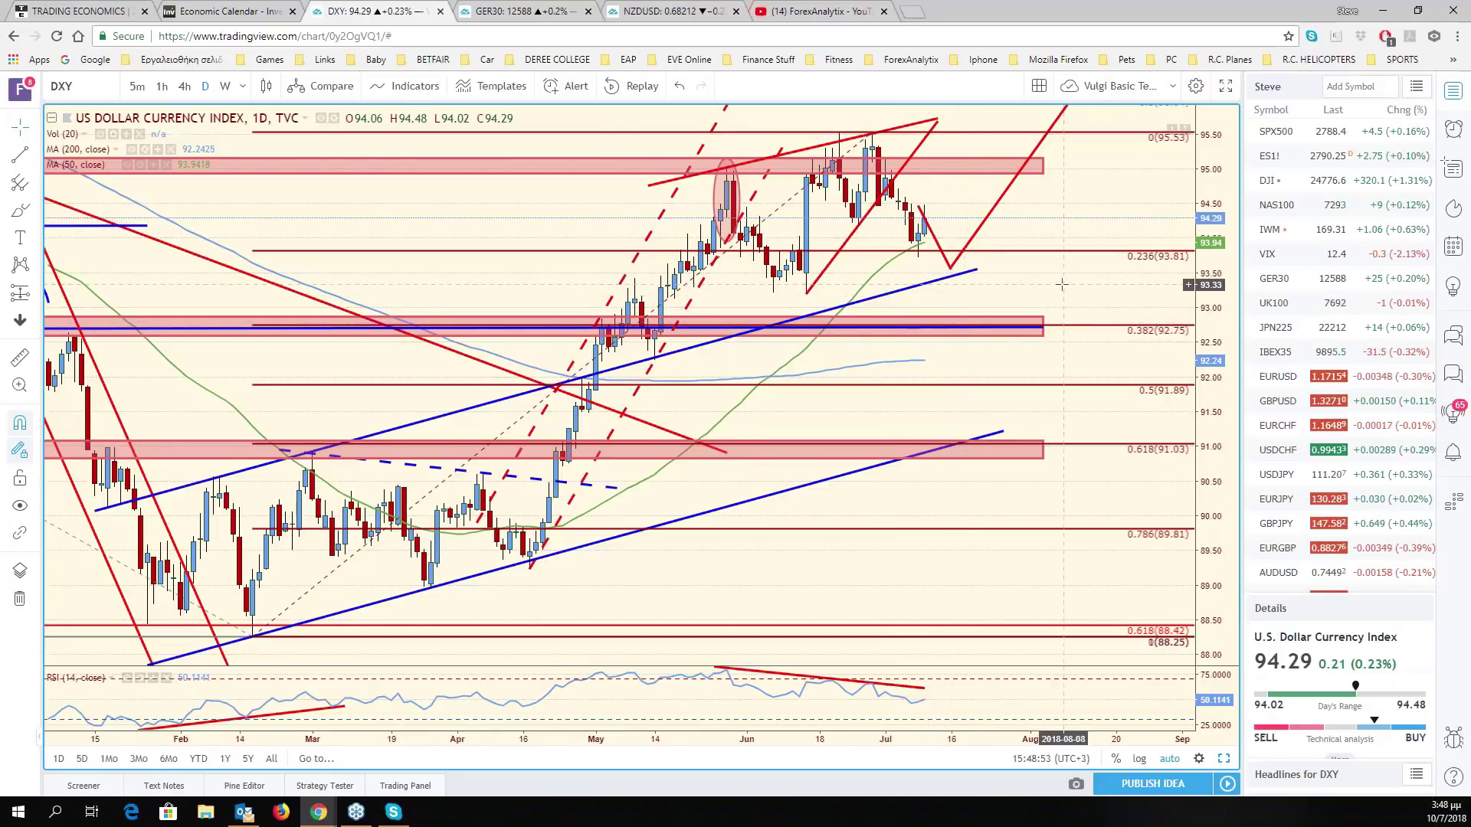
{"action": "left_click_drag", "start_coordinate": [1098, 283], "coordinate": [1111, 282]}
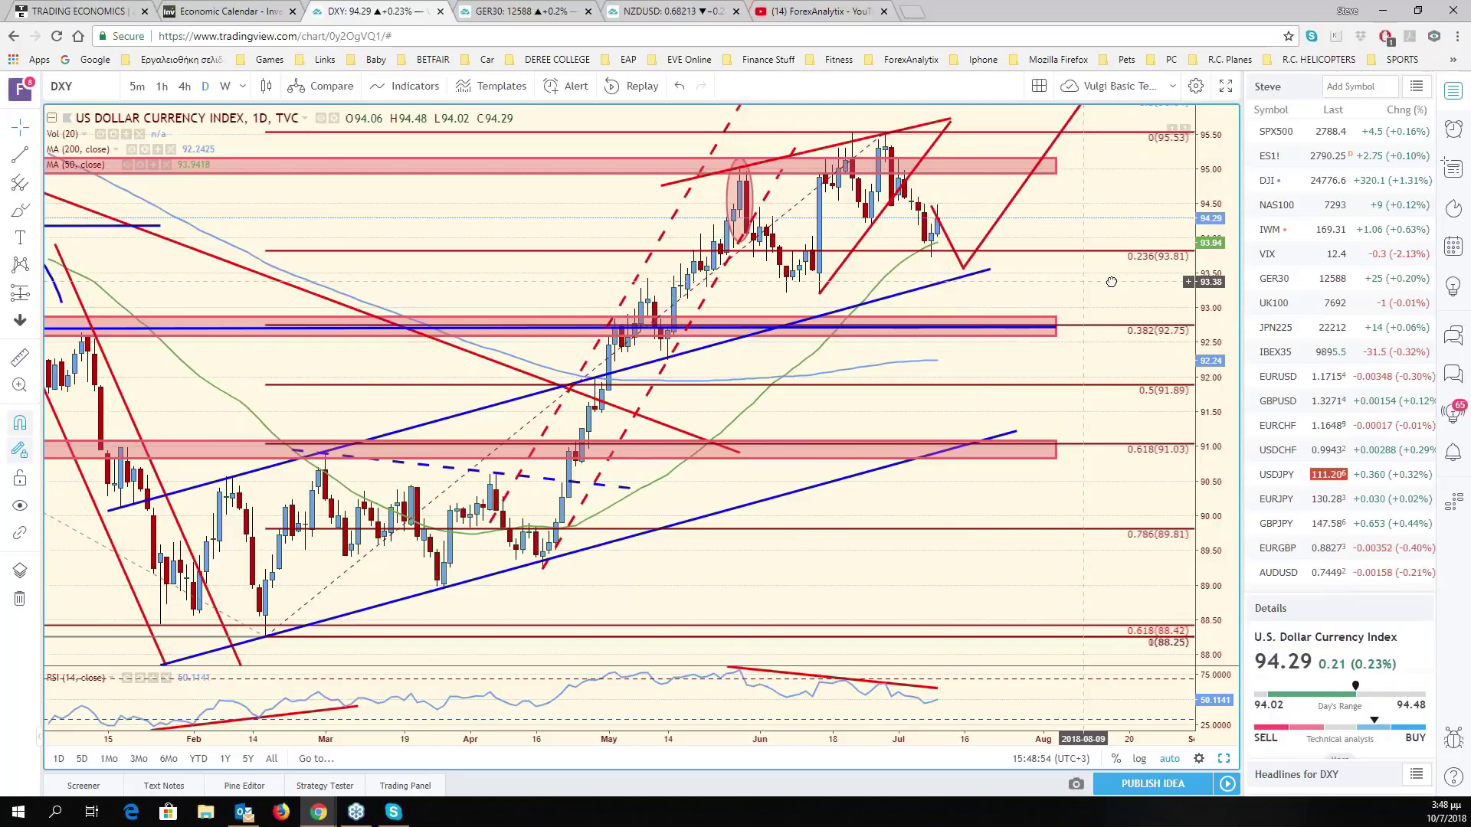
{"action": "scroll", "coordinate": [1090, 362], "scroll_direction": "down", "scroll_amount": 3}
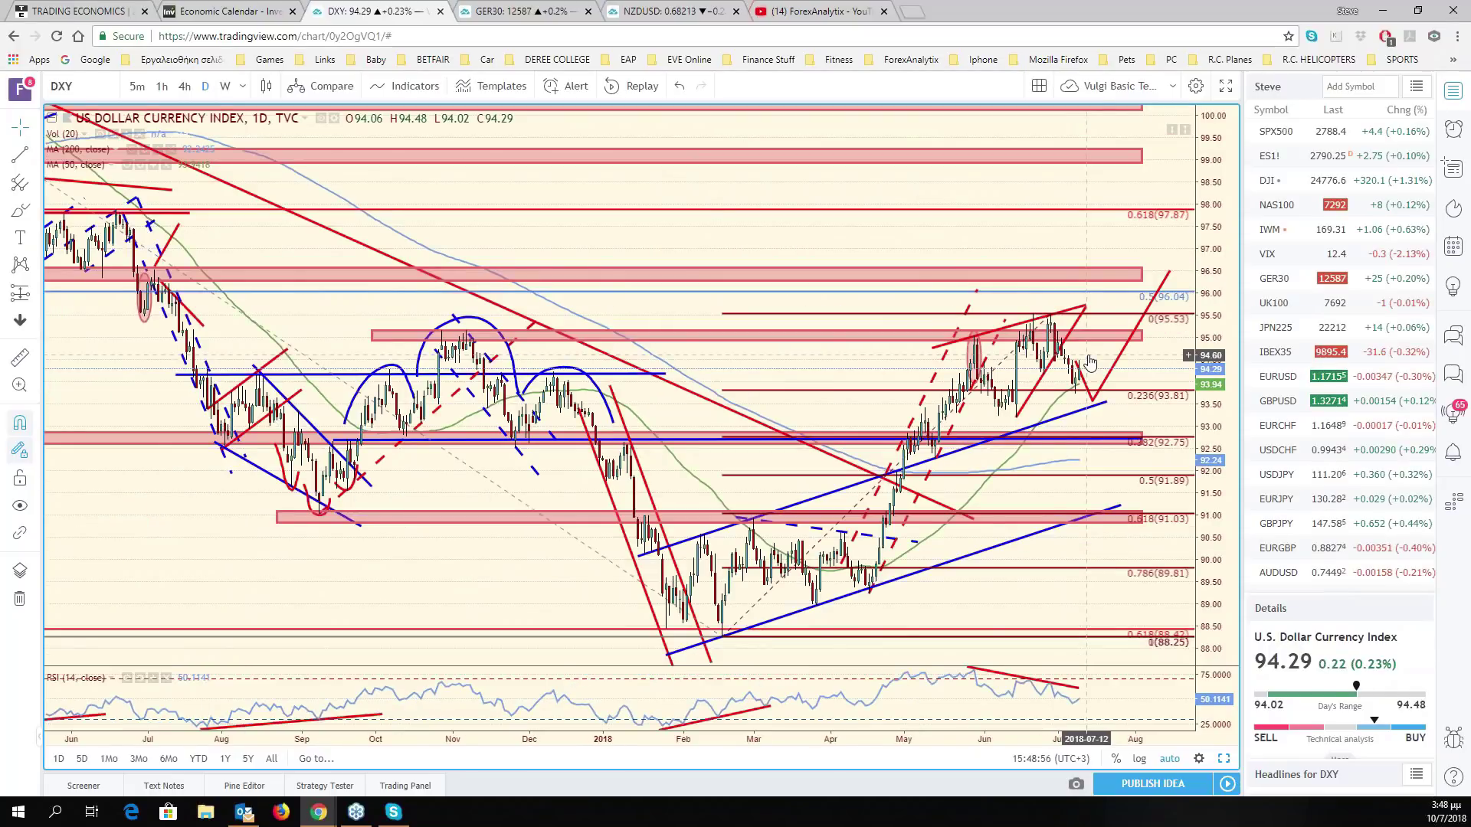
{"action": "scroll", "coordinate": [1090, 362], "scroll_direction": "up", "scroll_amount": 1}
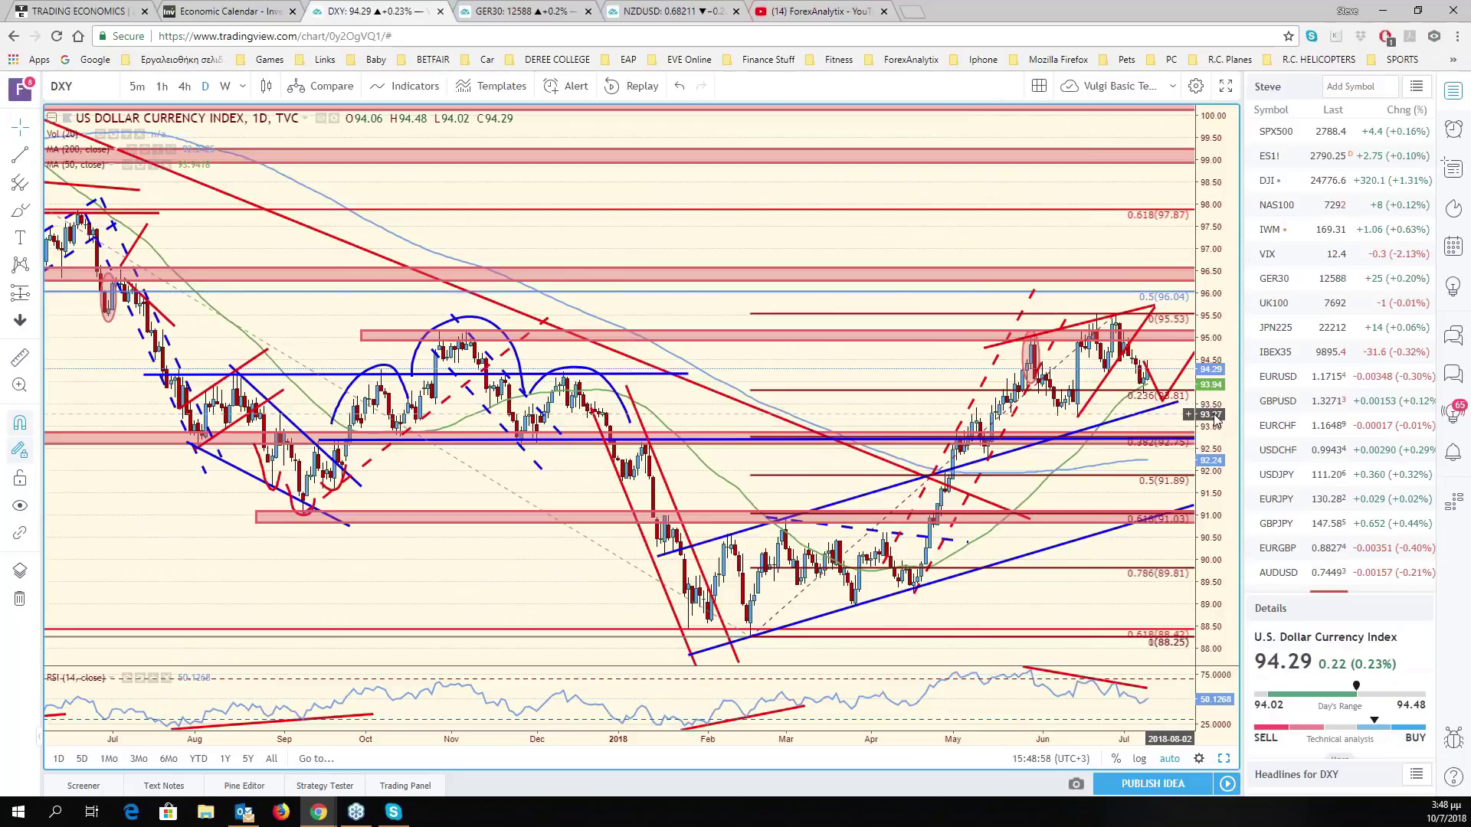
{"action": "key", "text": "alt+Return"}
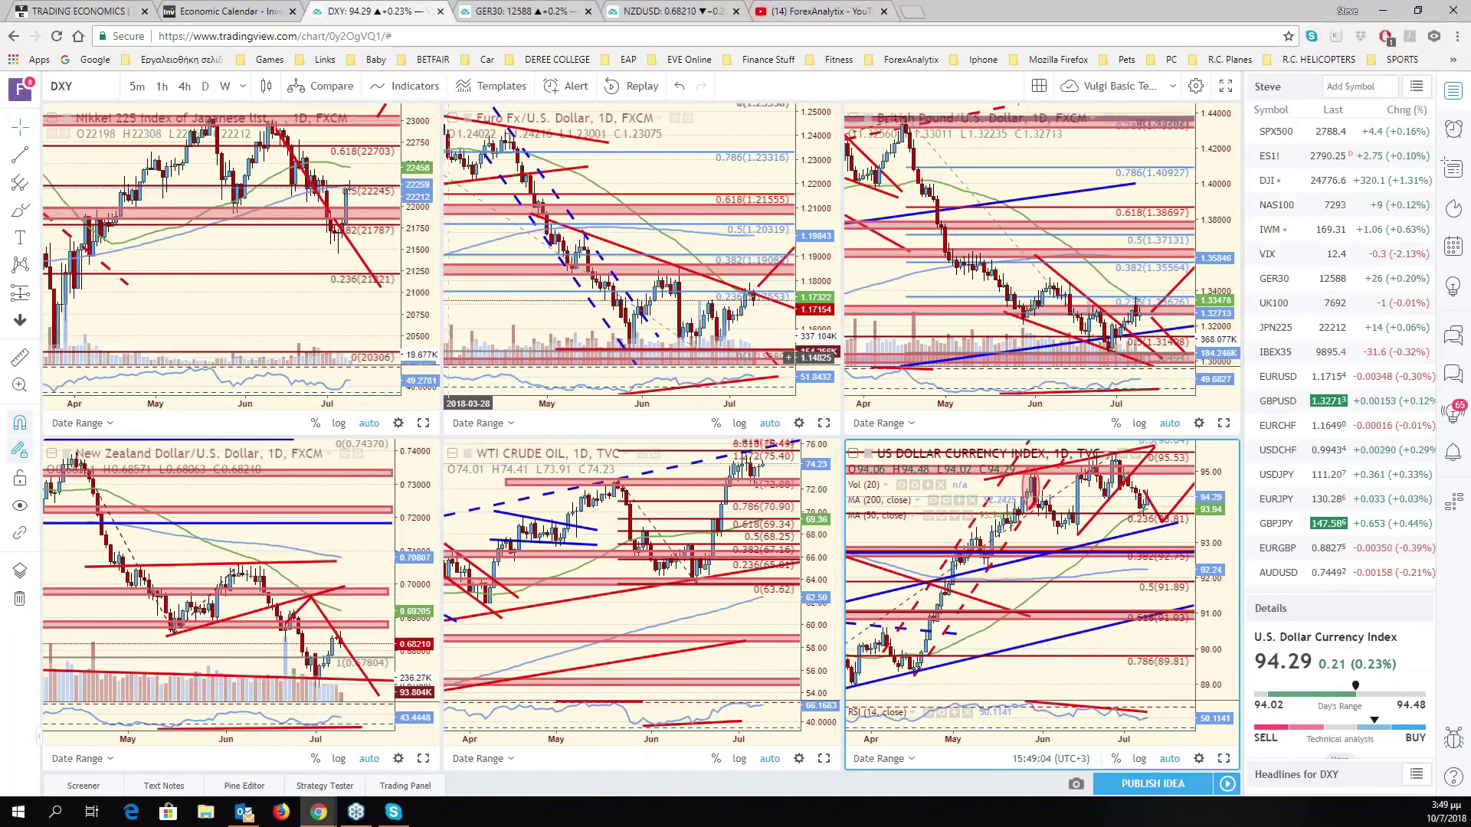
- Make the Nikkei pane active and view the S&P 500 details
{"action": "key", "text": "Tab"}
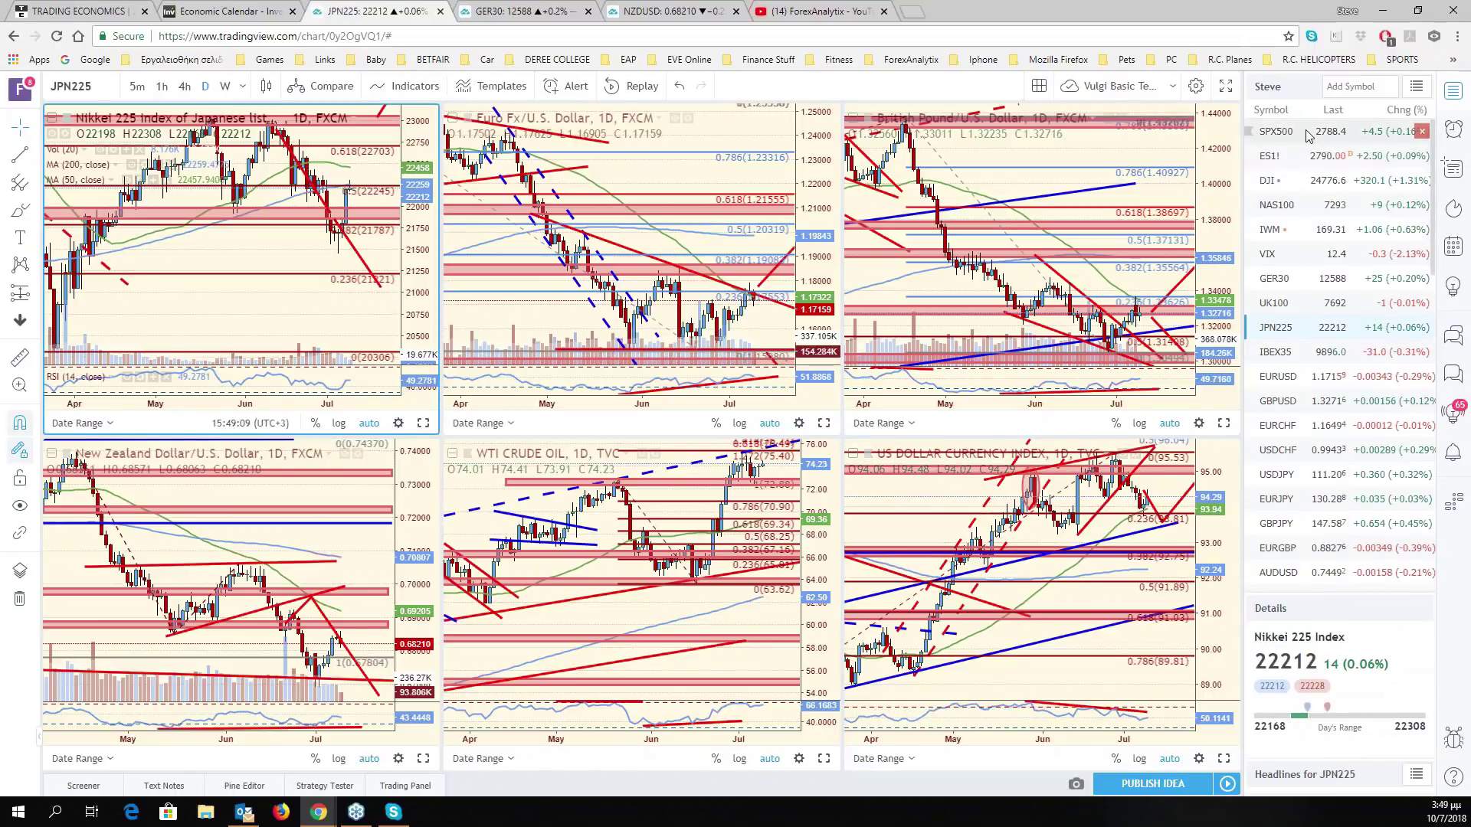
{"action": "left_click", "coordinate": [1308, 136]}
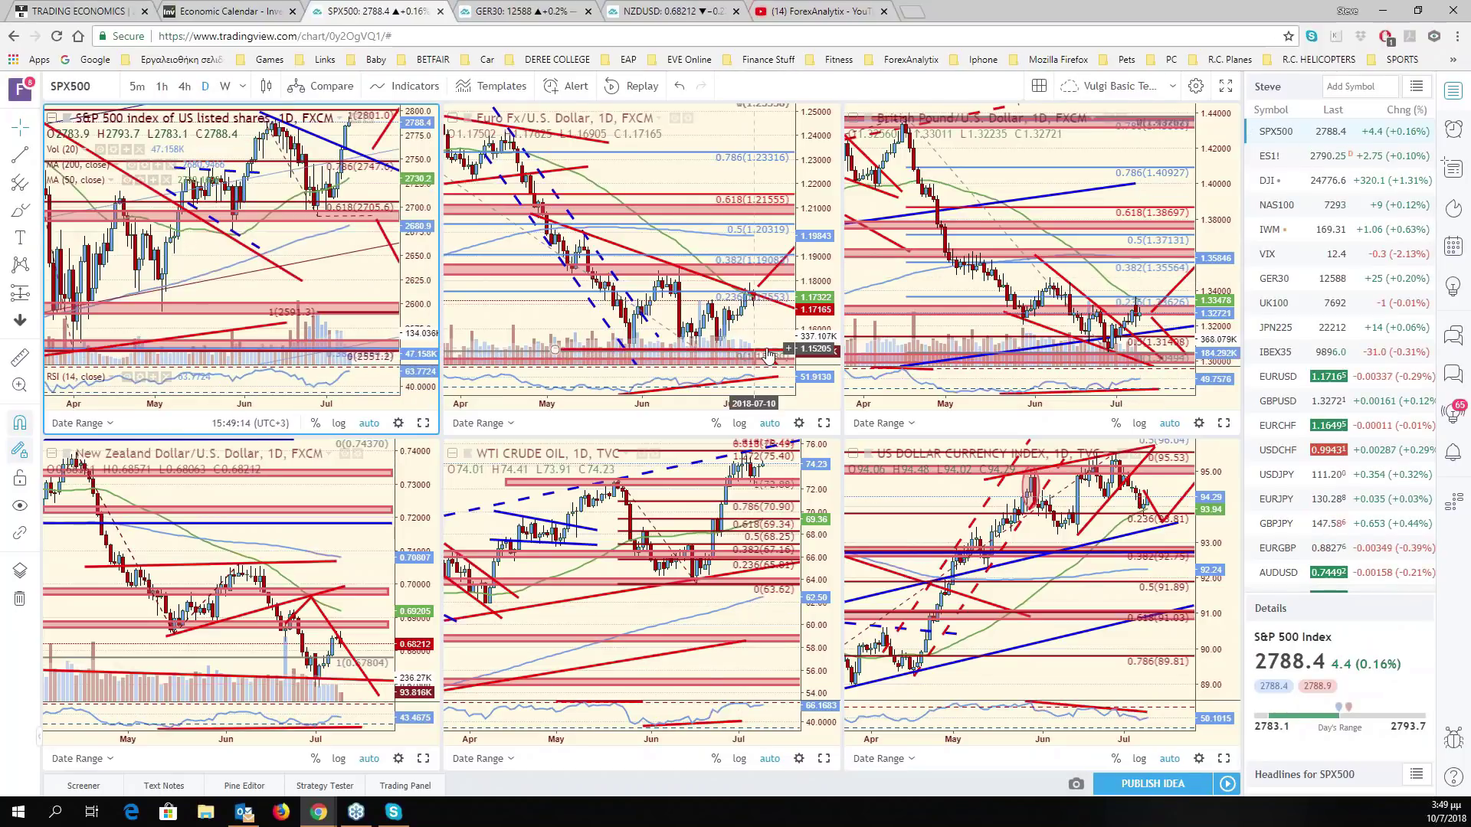
{"action": "scroll", "coordinate": [1375, 545], "scroll_direction": "down", "scroll_amount": 3}
{"action": "scroll", "coordinate": [1375, 545], "scroll_direction": "down", "scroll_amount": 3}
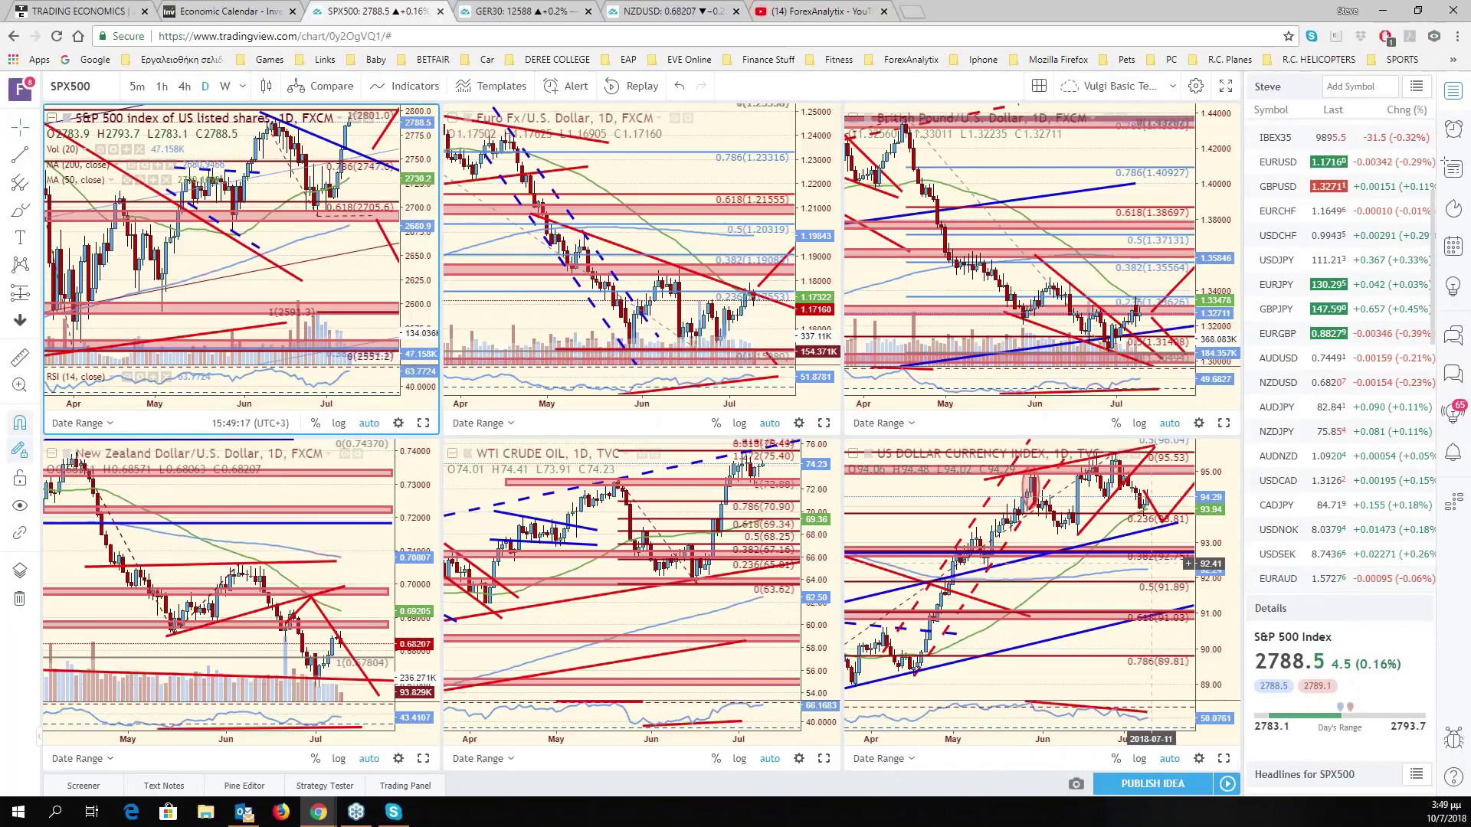
- Replace the WTI crude oil pane with USDNOK and maximize it across the chart area
{"action": "left_click", "coordinate": [690, 475]}
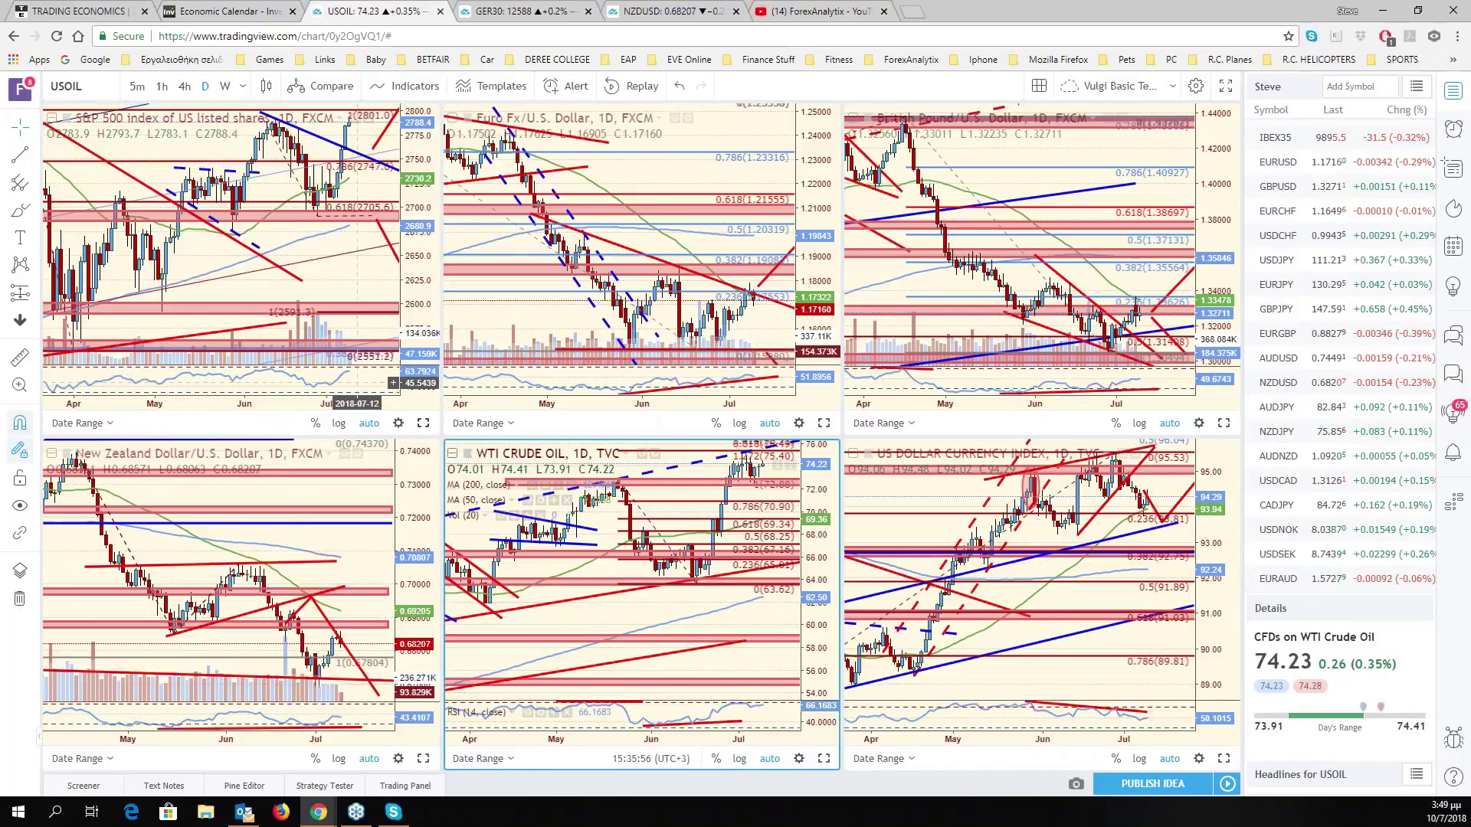
{"action": "left_click", "coordinate": [92, 83]}
{"action": "type", "text": "USDNOK"}
{"action": "key", "text": "Return"}
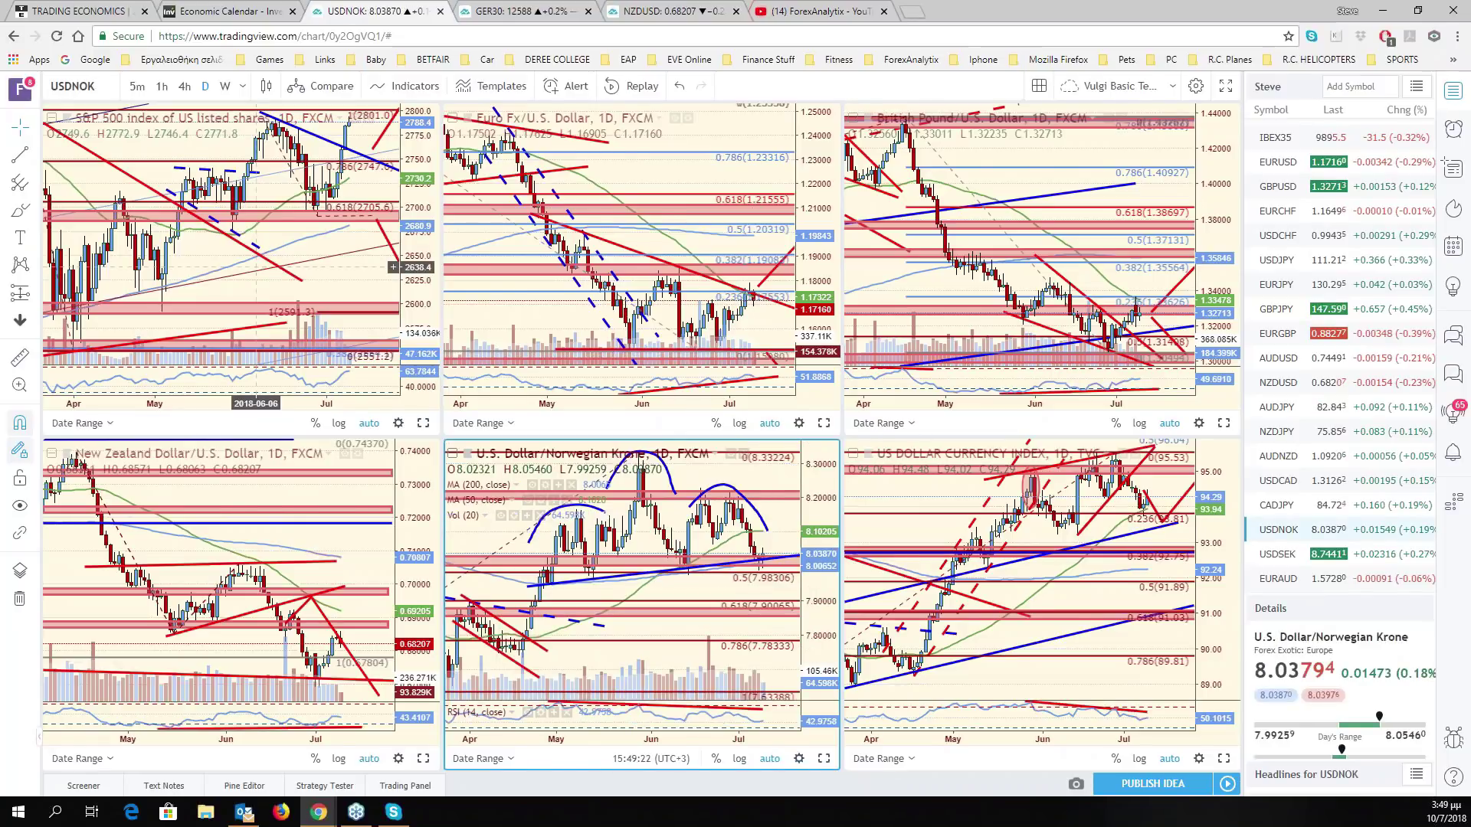
{"action": "key", "text": "alt+Return"}
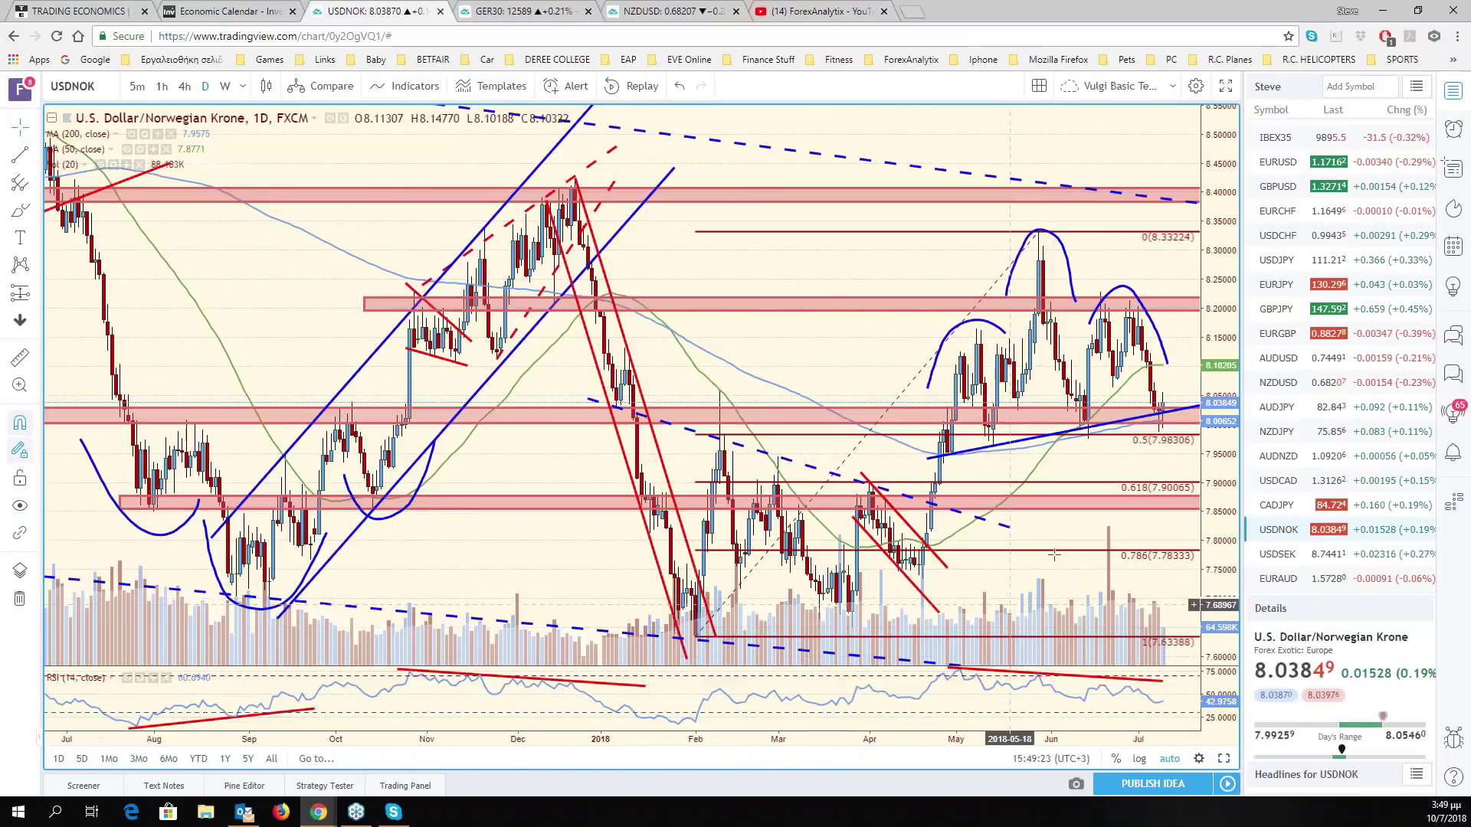
{"action": "scroll", "coordinate": [1054, 554], "scroll_direction": "down", "scroll_amount": 2}
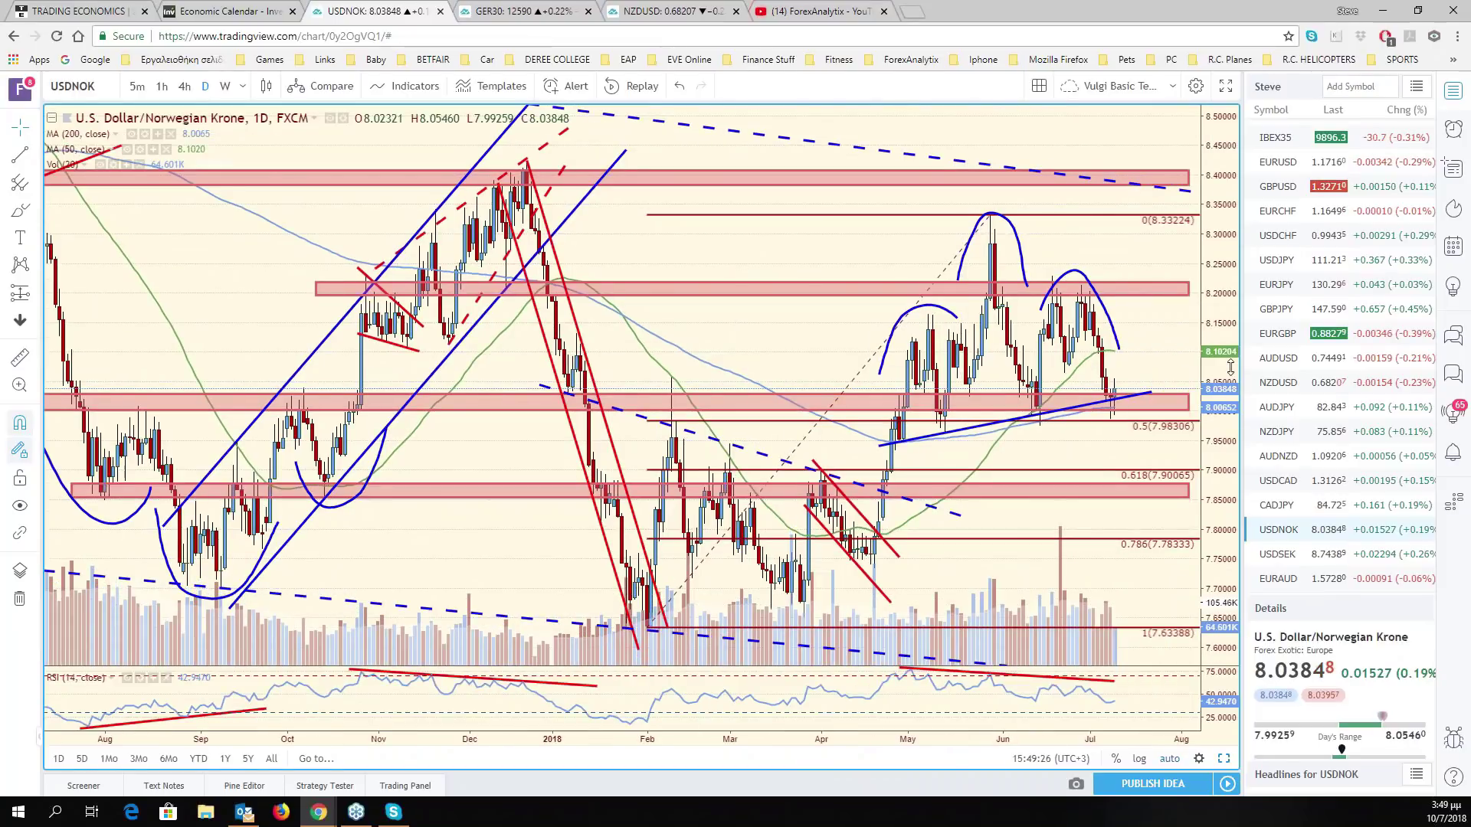
{"action": "left_click_drag", "start_coordinate": [1231, 368], "coordinate": [1231, 429]}
{"action": "scroll", "coordinate": [1120, 443], "scroll_direction": "down", "scroll_amount": 1}
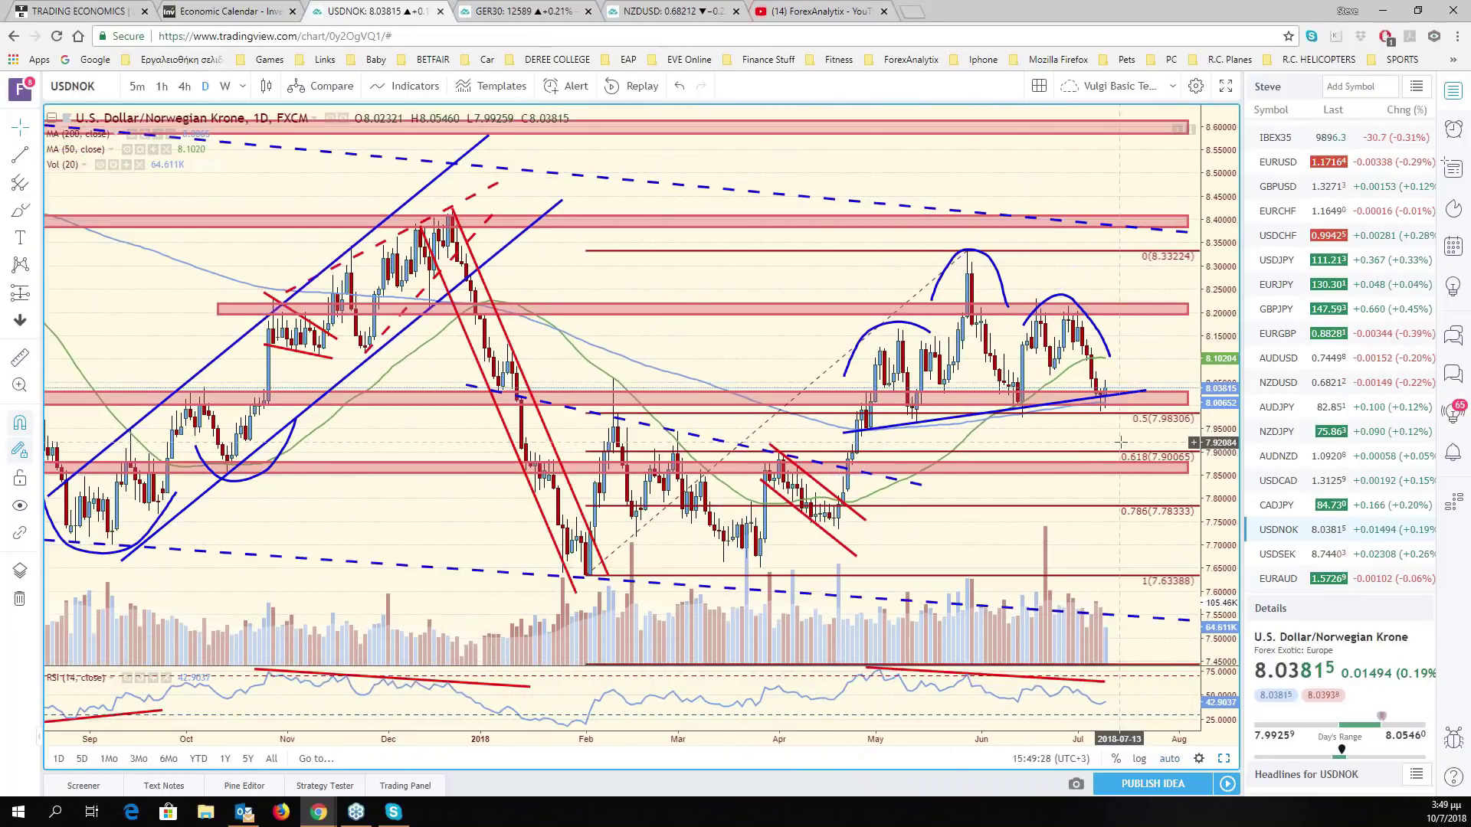
{"action": "scroll", "coordinate": [1120, 443], "scroll_direction": "up", "scroll_amount": 3}
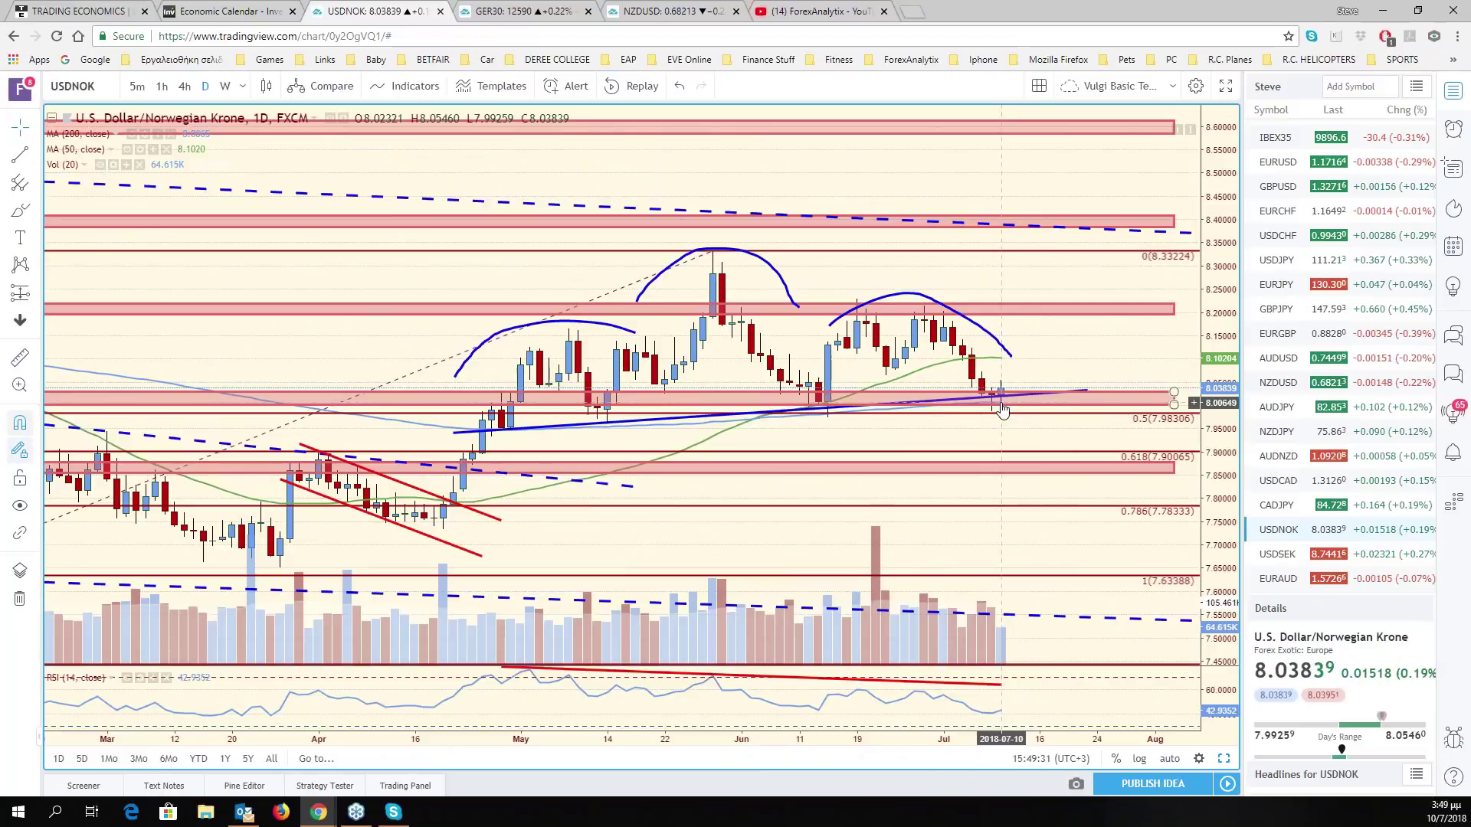
{"action": "scroll", "coordinate": [1003, 411], "scroll_direction": "down", "scroll_amount": 1}
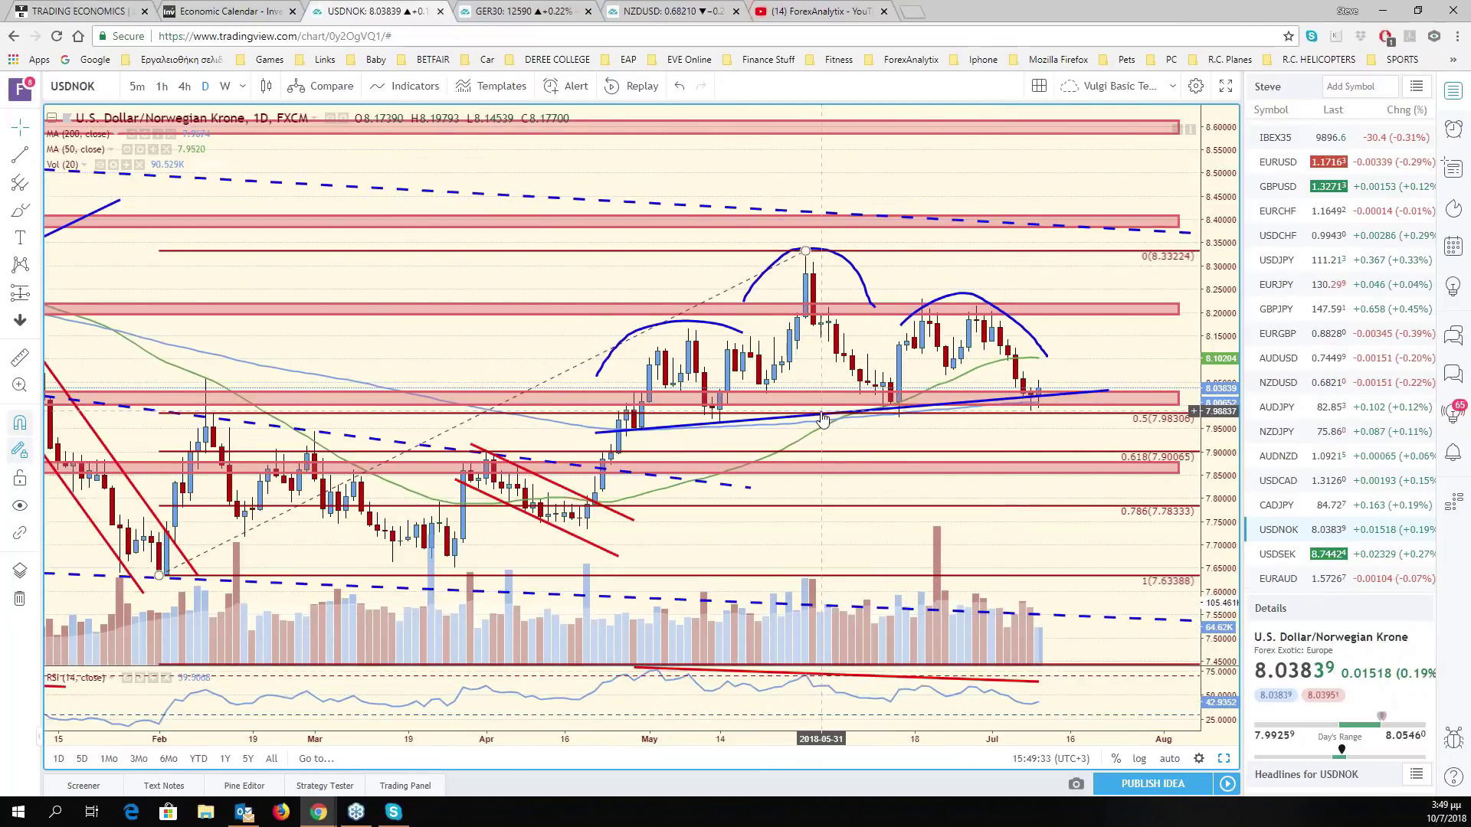
{"action": "scroll", "coordinate": [1062, 414], "scroll_direction": "down", "scroll_amount": 1}
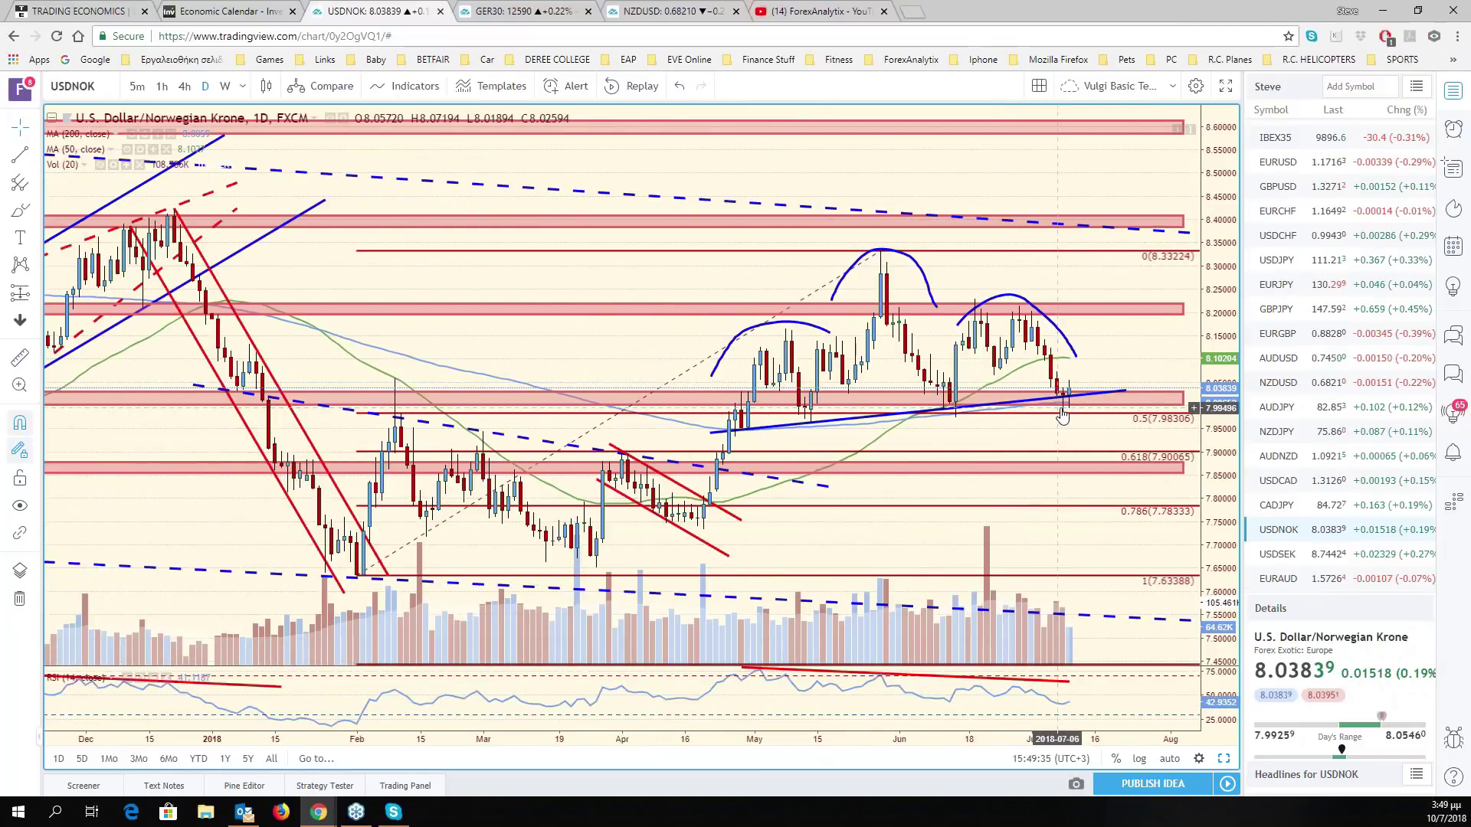
{"action": "scroll", "coordinate": [1063, 416], "scroll_direction": "down", "scroll_amount": 1}
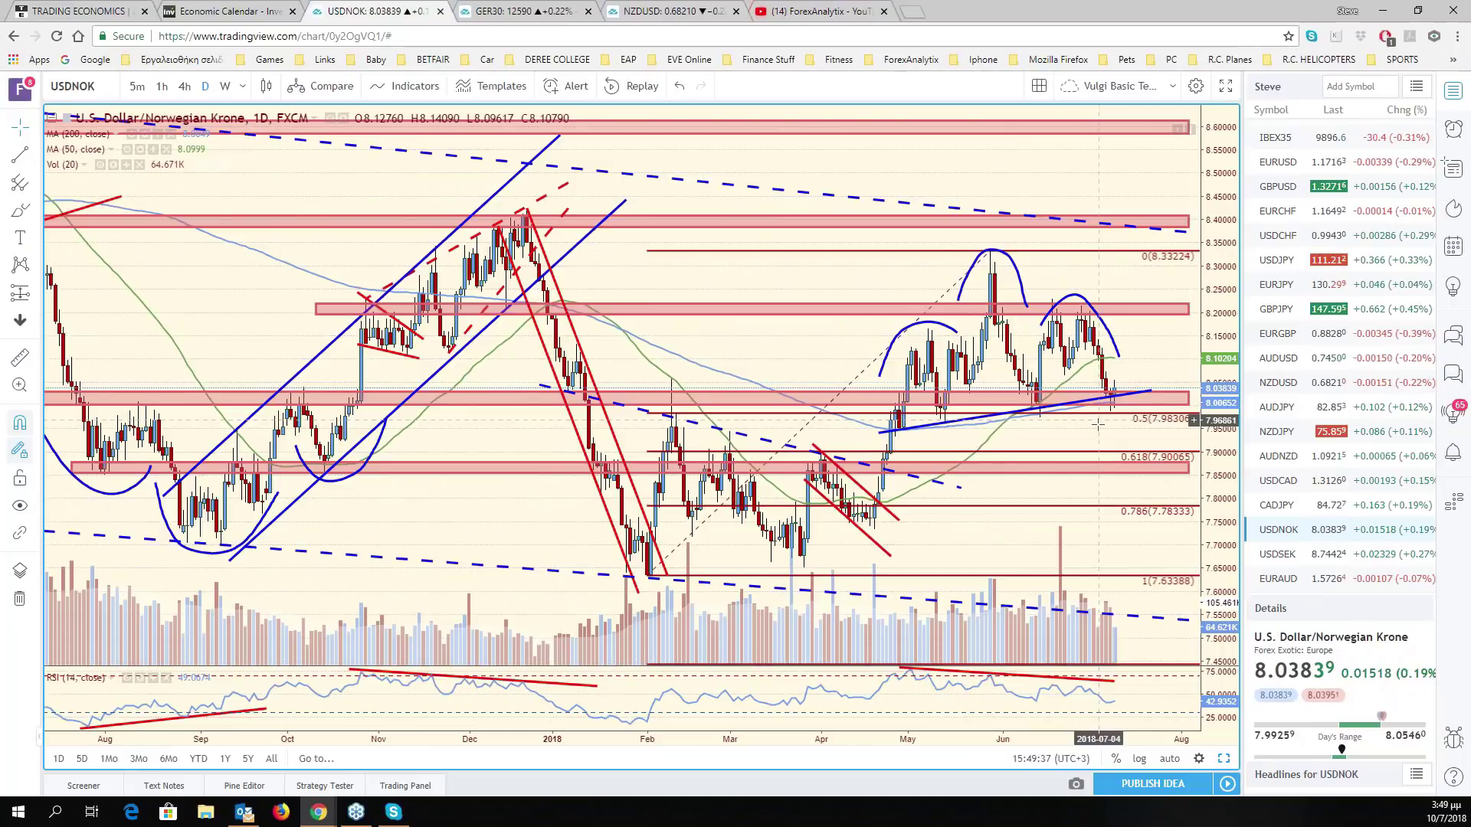
{"action": "left_click", "coordinate": [1117, 413]}
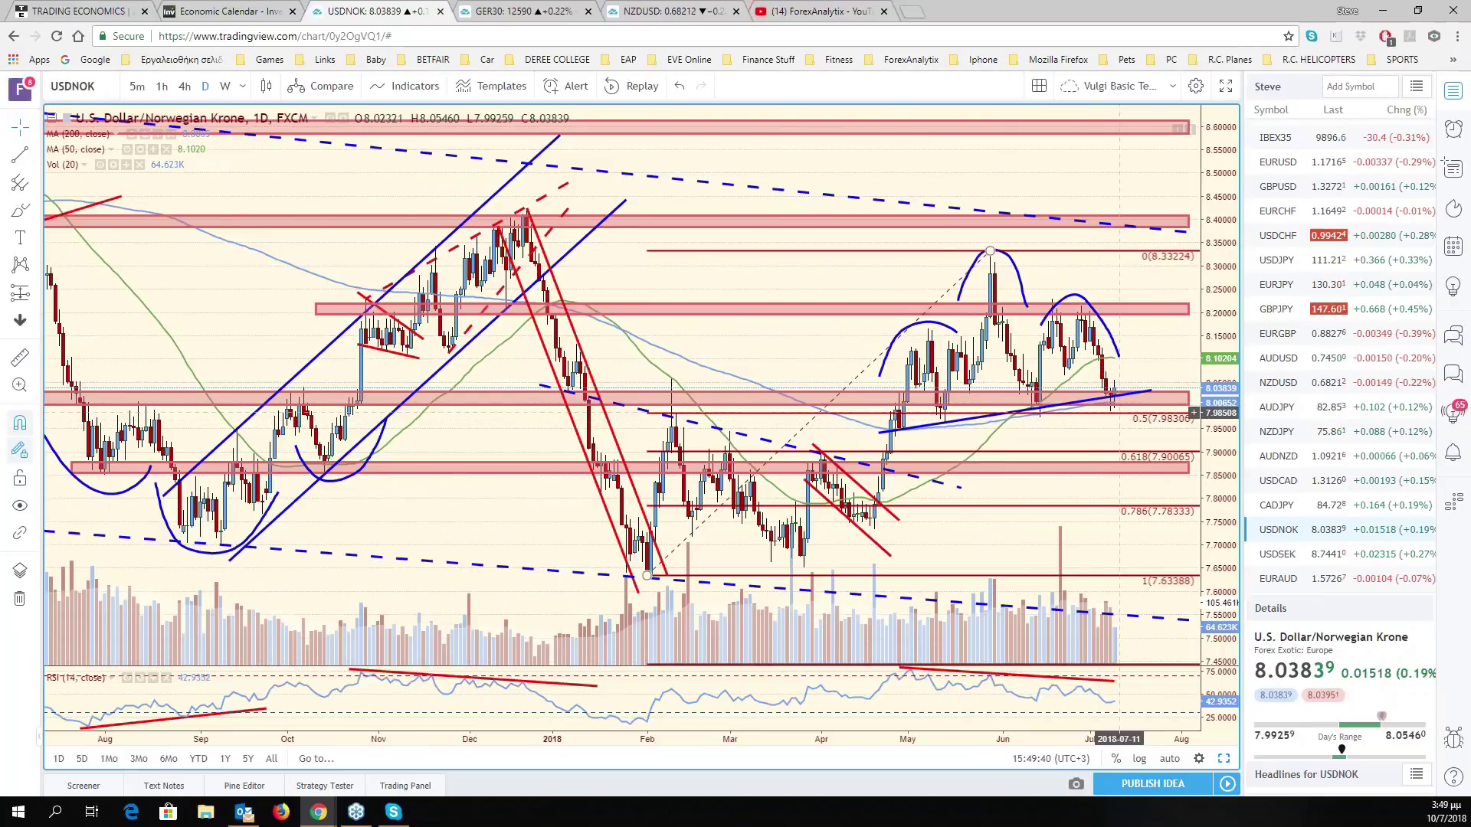
{"action": "scroll", "coordinate": [1049, 438], "scroll_direction": "up", "scroll_amount": 2}
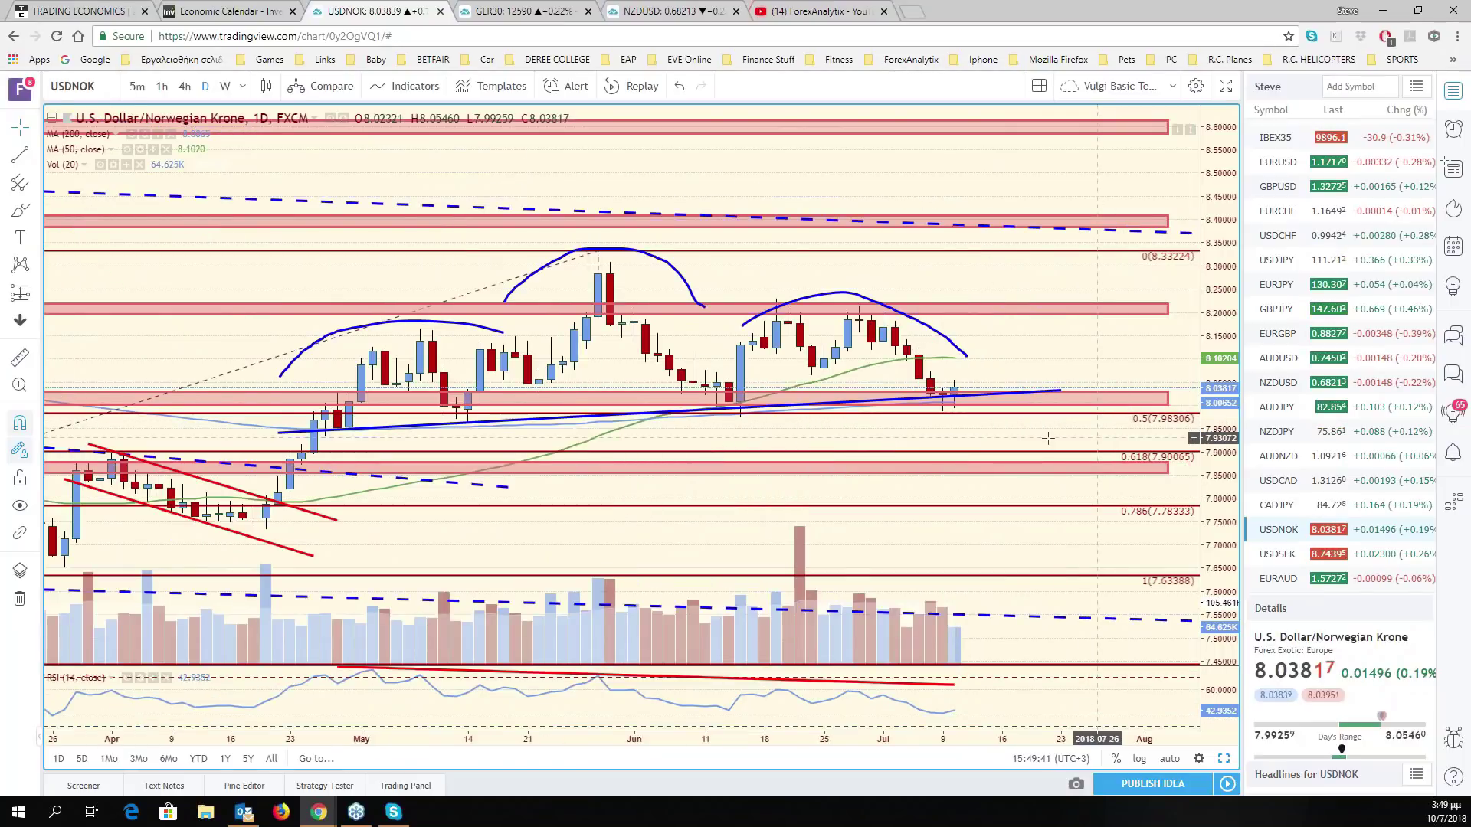
{"action": "scroll", "coordinate": [1048, 439], "scroll_direction": "down", "scroll_amount": 2}
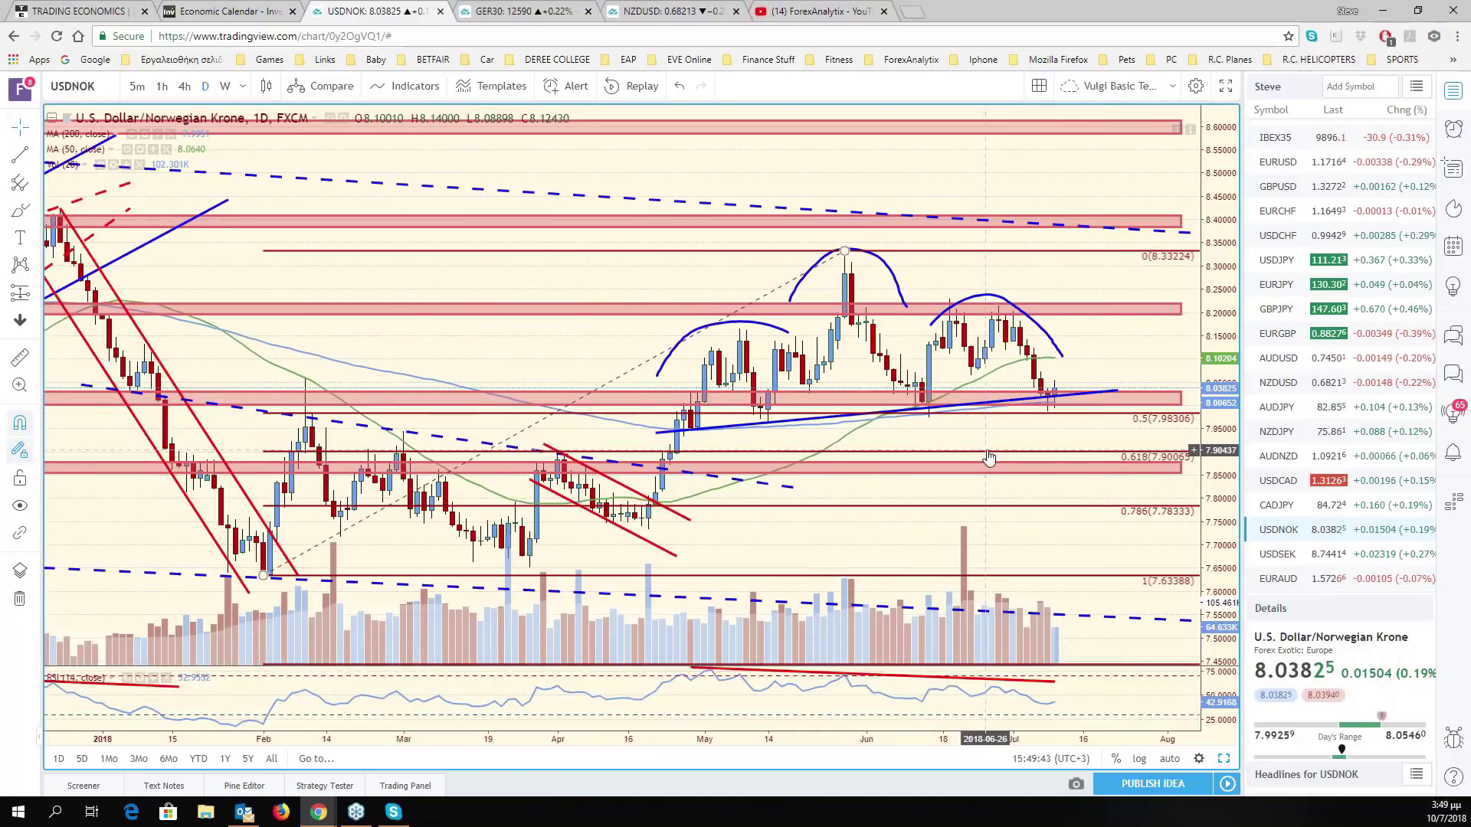
{"action": "scroll", "coordinate": [989, 457], "scroll_direction": "down", "scroll_amount": 2}
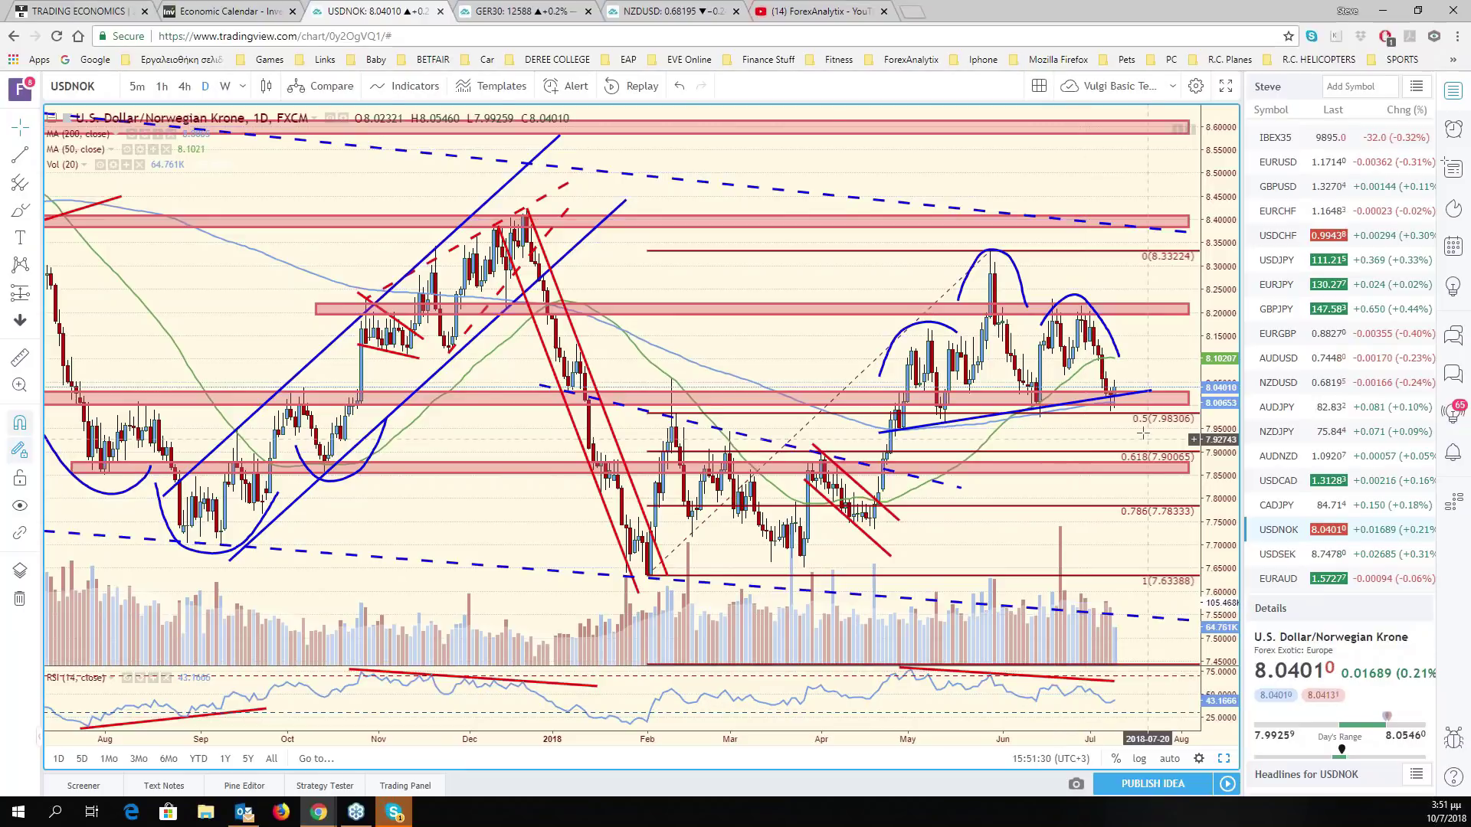
{"action": "left_click_drag", "start_coordinate": [1142, 433], "coordinate": [1166, 438]}
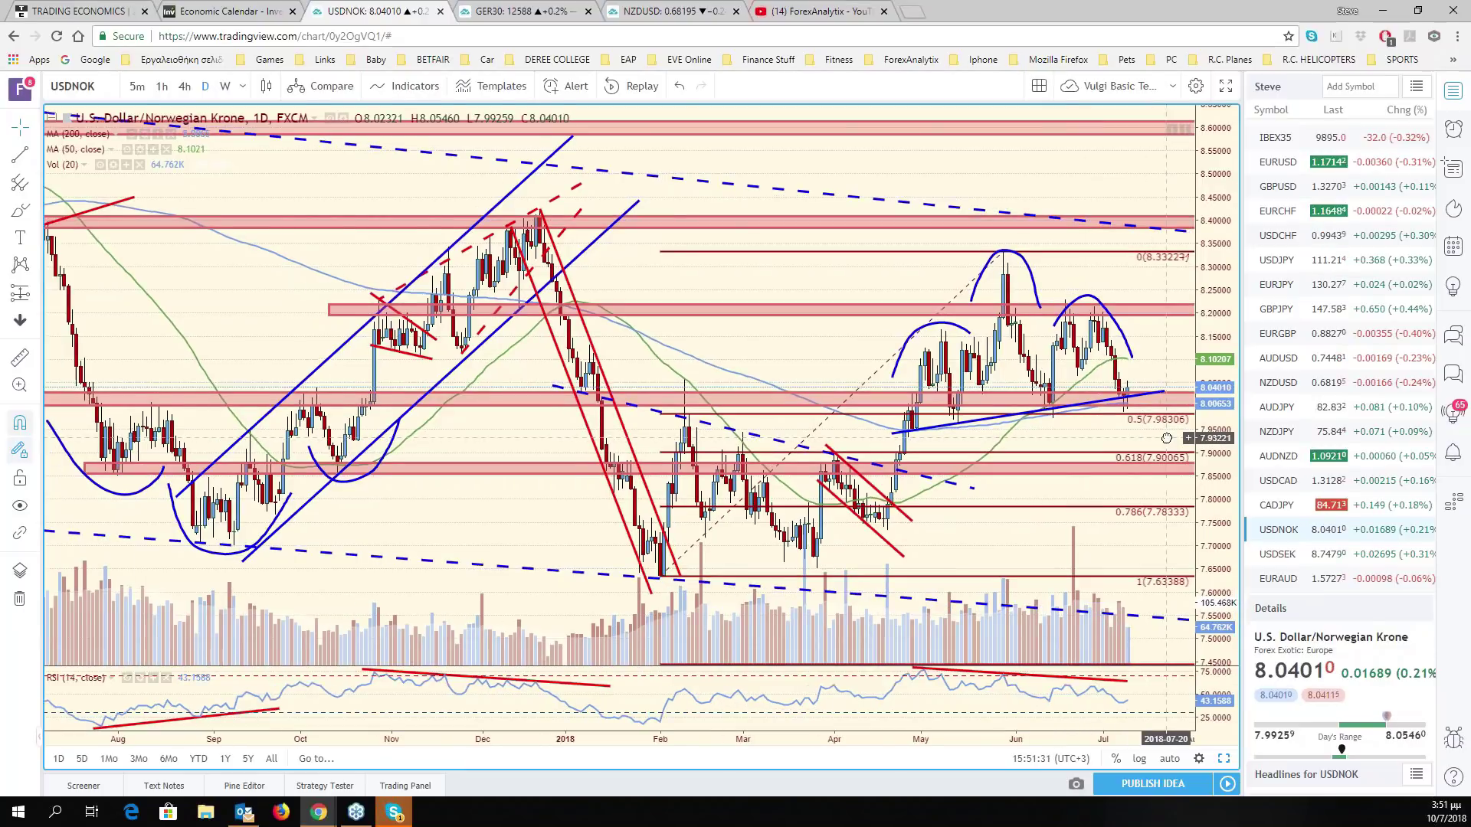
- Switch the chart to USDSEK via a 'USDS' search and pan back to earlier August data
{"action": "left_click", "coordinate": [106, 91]}
{"action": "type", "text": "USDS"}
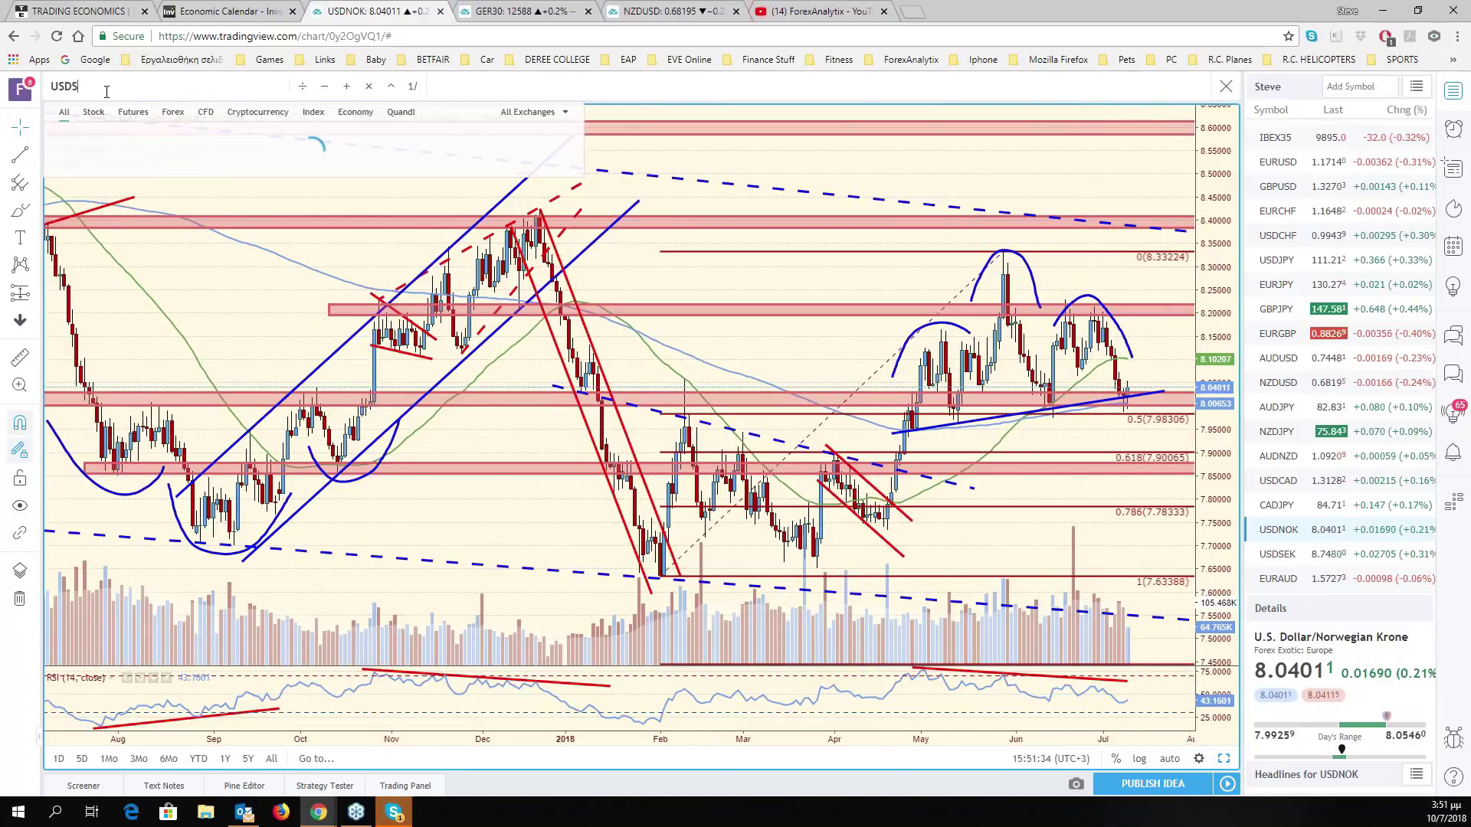
{"action": "left_click", "coordinate": [458, 247]}
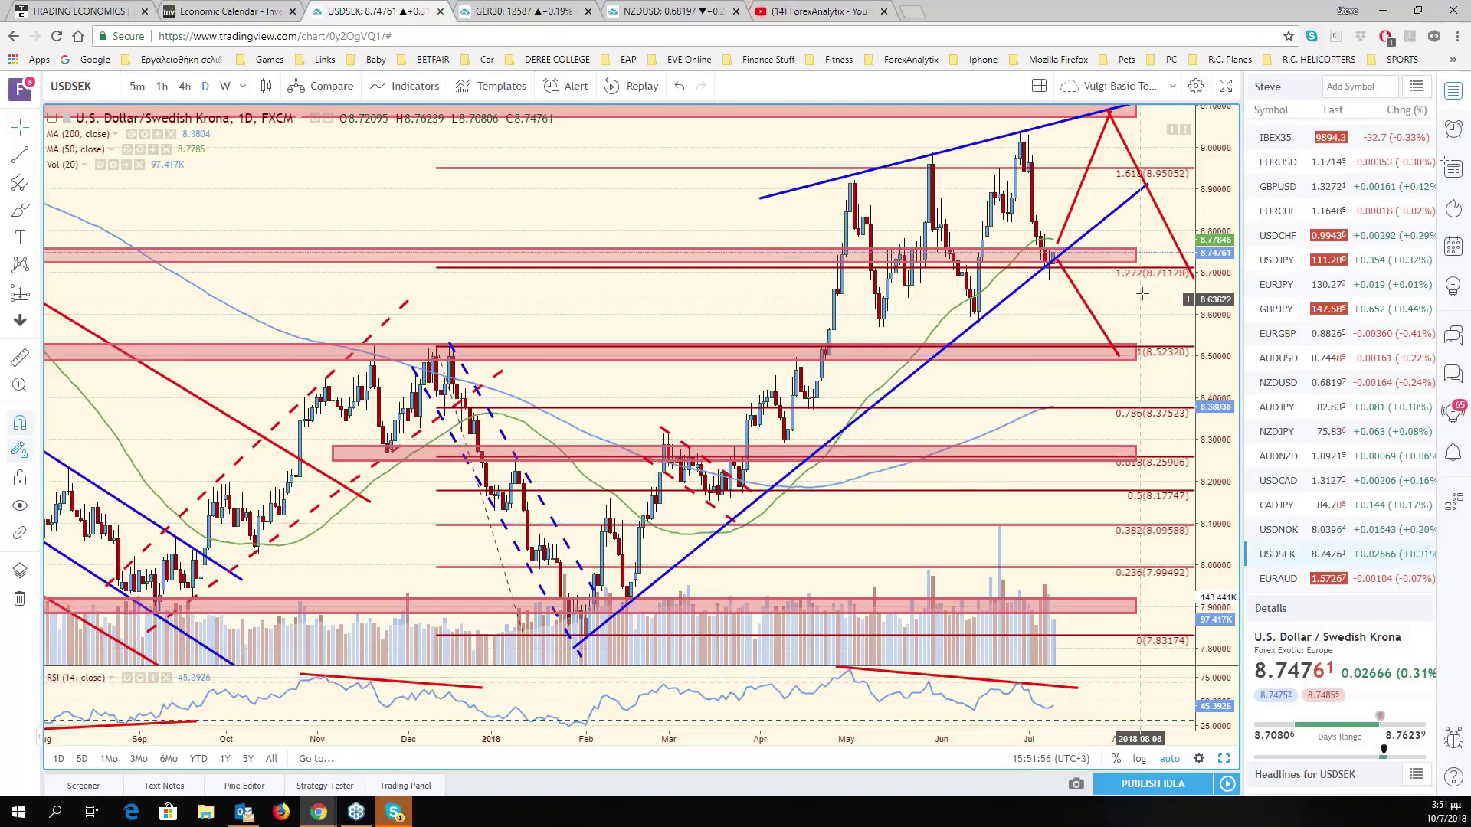
{"action": "left_click_drag", "start_coordinate": [1142, 294], "coordinate": [1214, 307]}
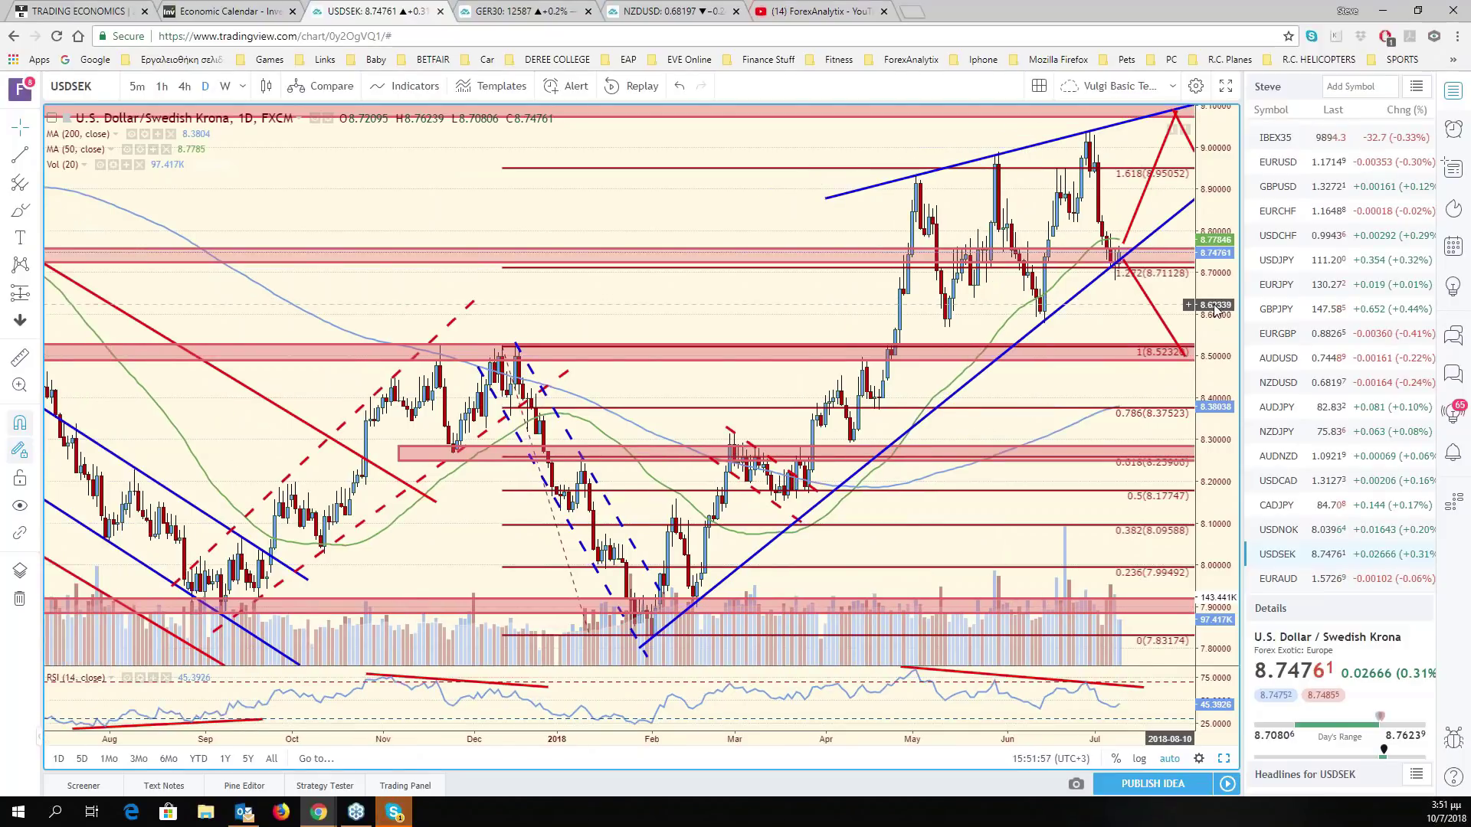
{"action": "left_click", "coordinate": [1222, 758]}
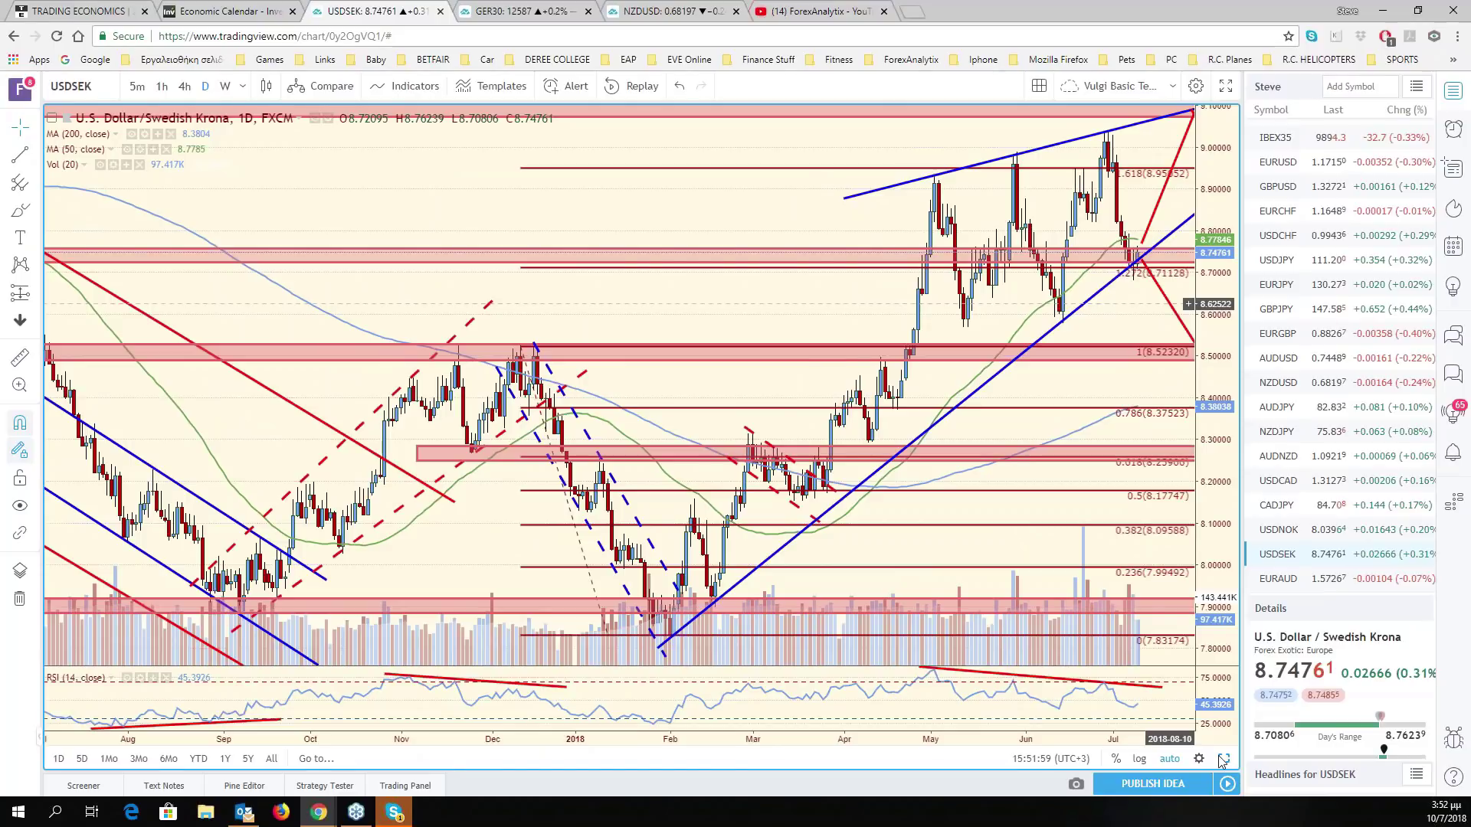
{"action": "left_click", "coordinate": [1224, 759]}
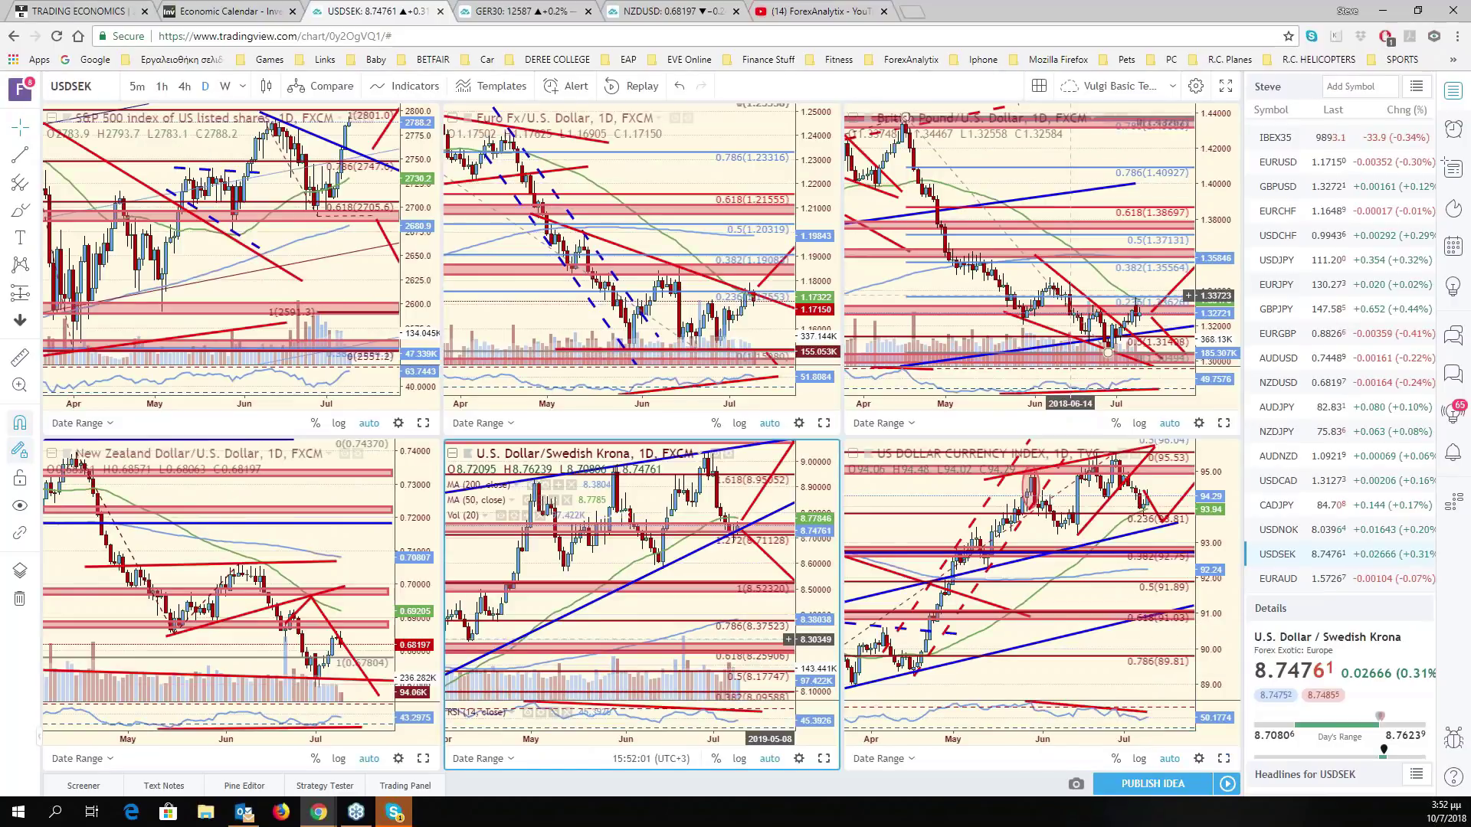
{"action": "scroll", "coordinate": [1346, 570], "scroll_direction": "down", "scroll_amount": 1}
{"action": "scroll", "coordinate": [1346, 570], "scroll_direction": "down", "scroll_amount": 3}
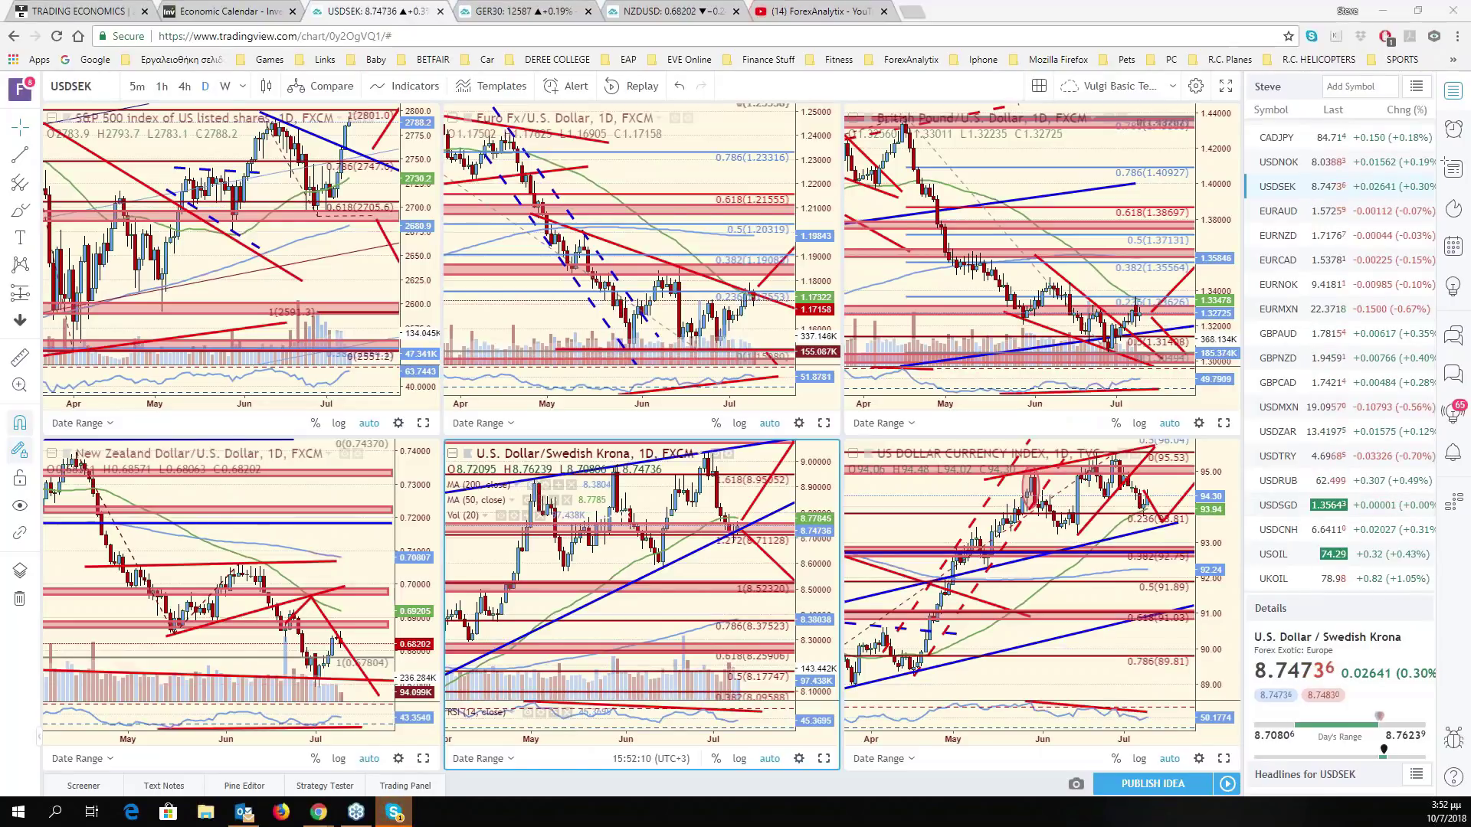
{"action": "left_click", "coordinate": [1108, 596]}
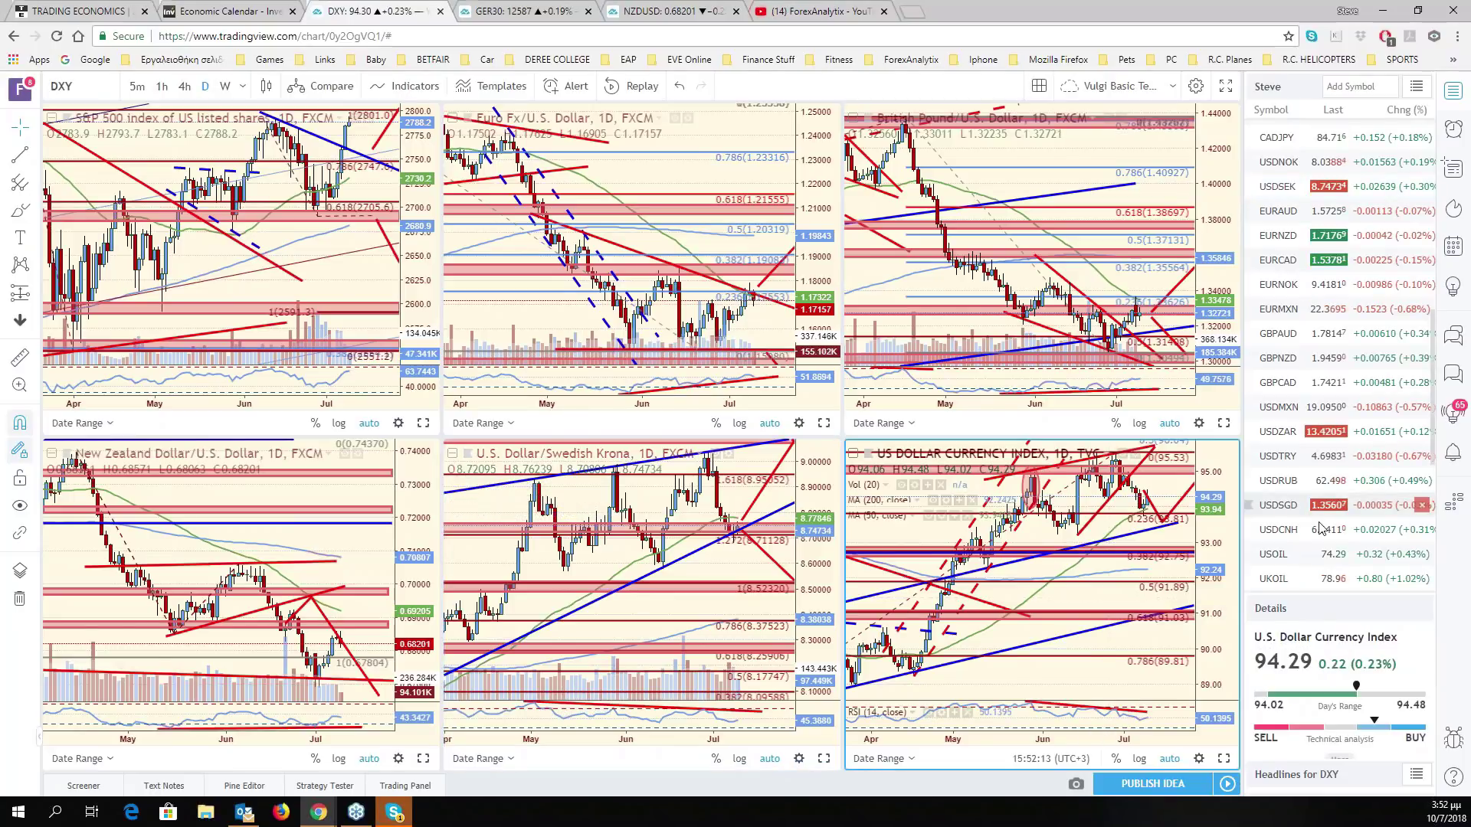
{"action": "scroll", "coordinate": [1320, 527], "scroll_direction": "down", "scroll_amount": 5}
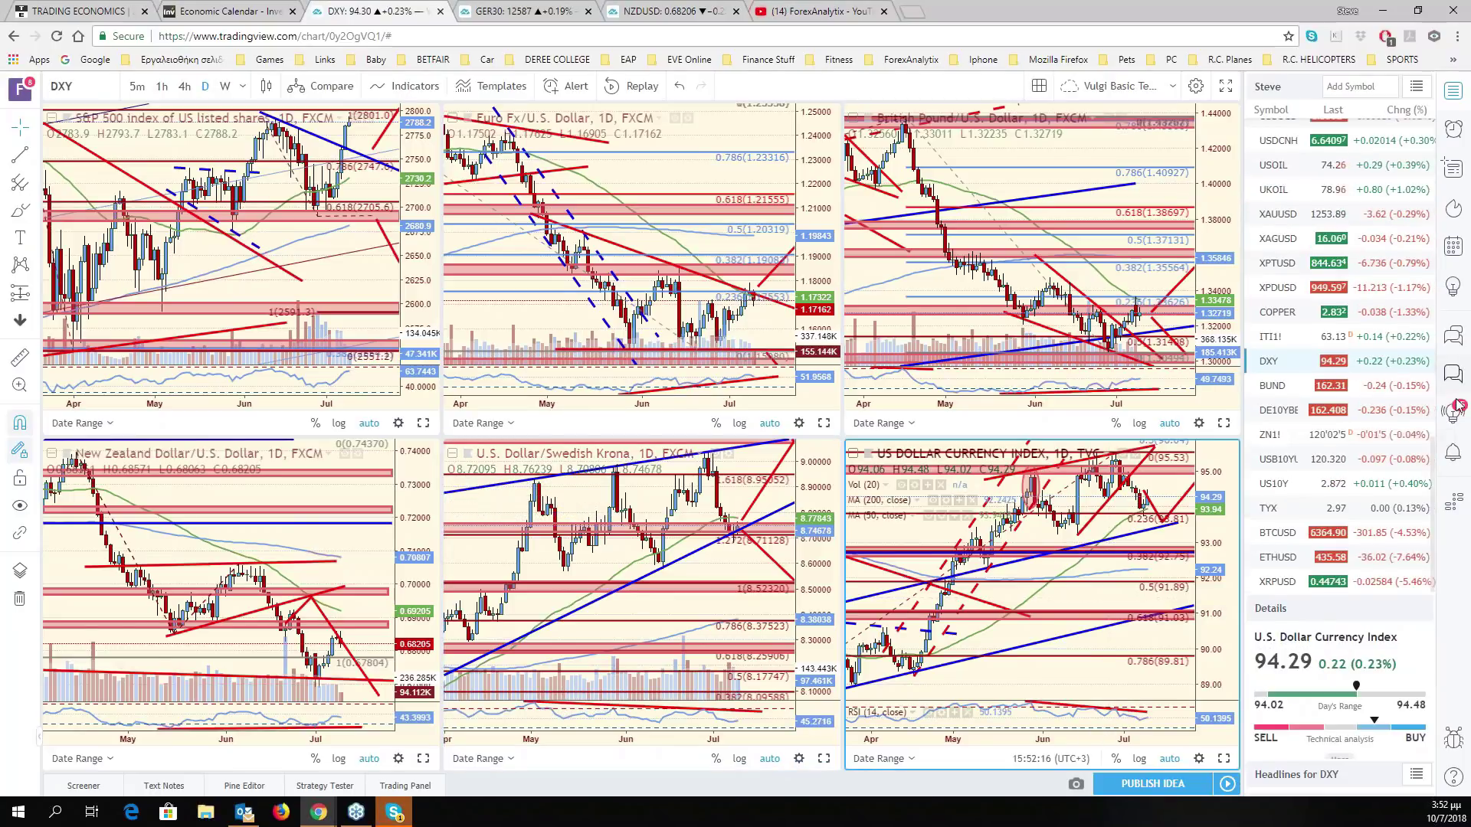
{"action": "left_click", "coordinate": [1287, 412]}
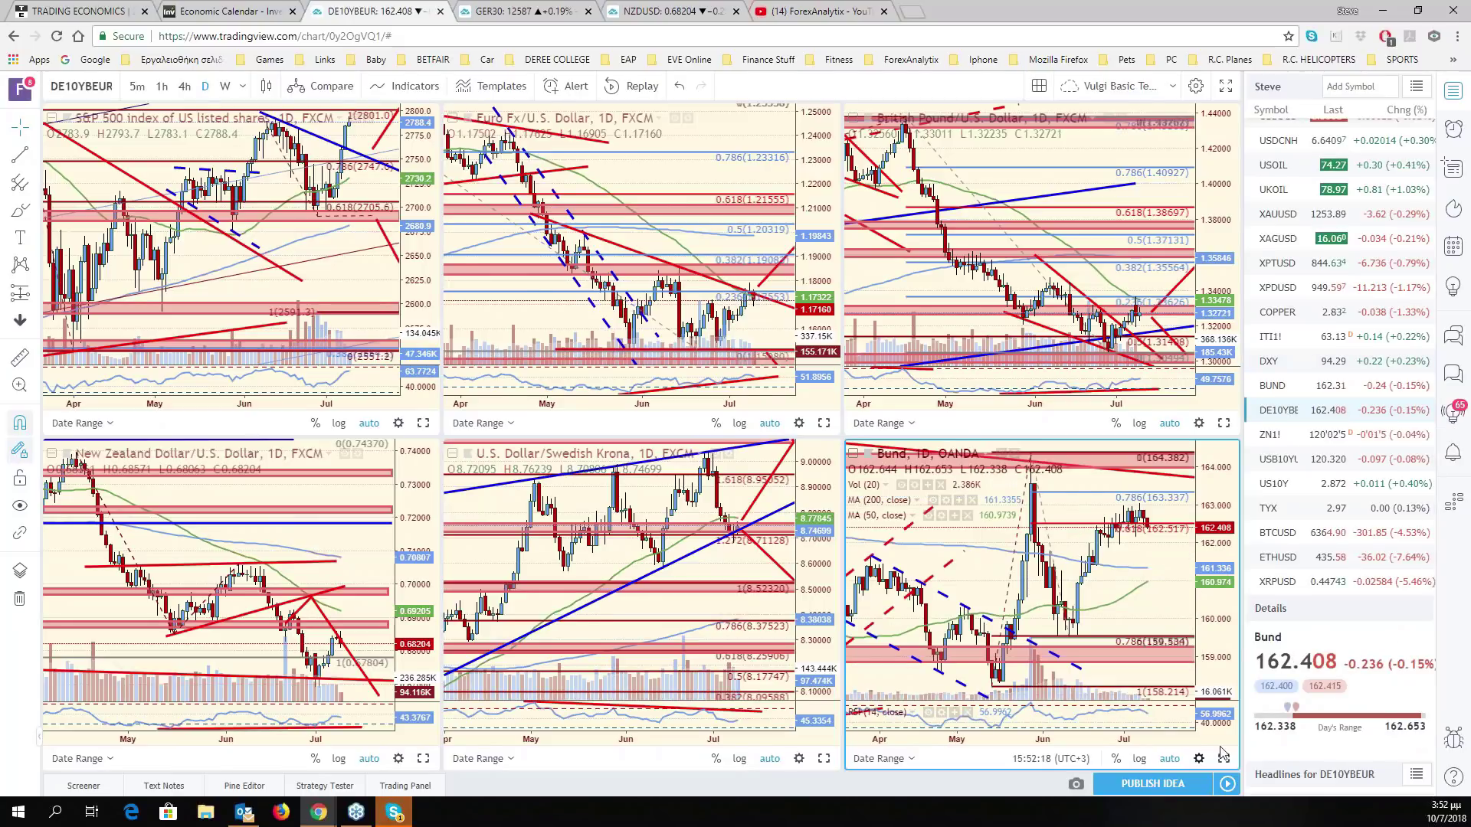
{"action": "left_click", "coordinate": [1224, 757]}
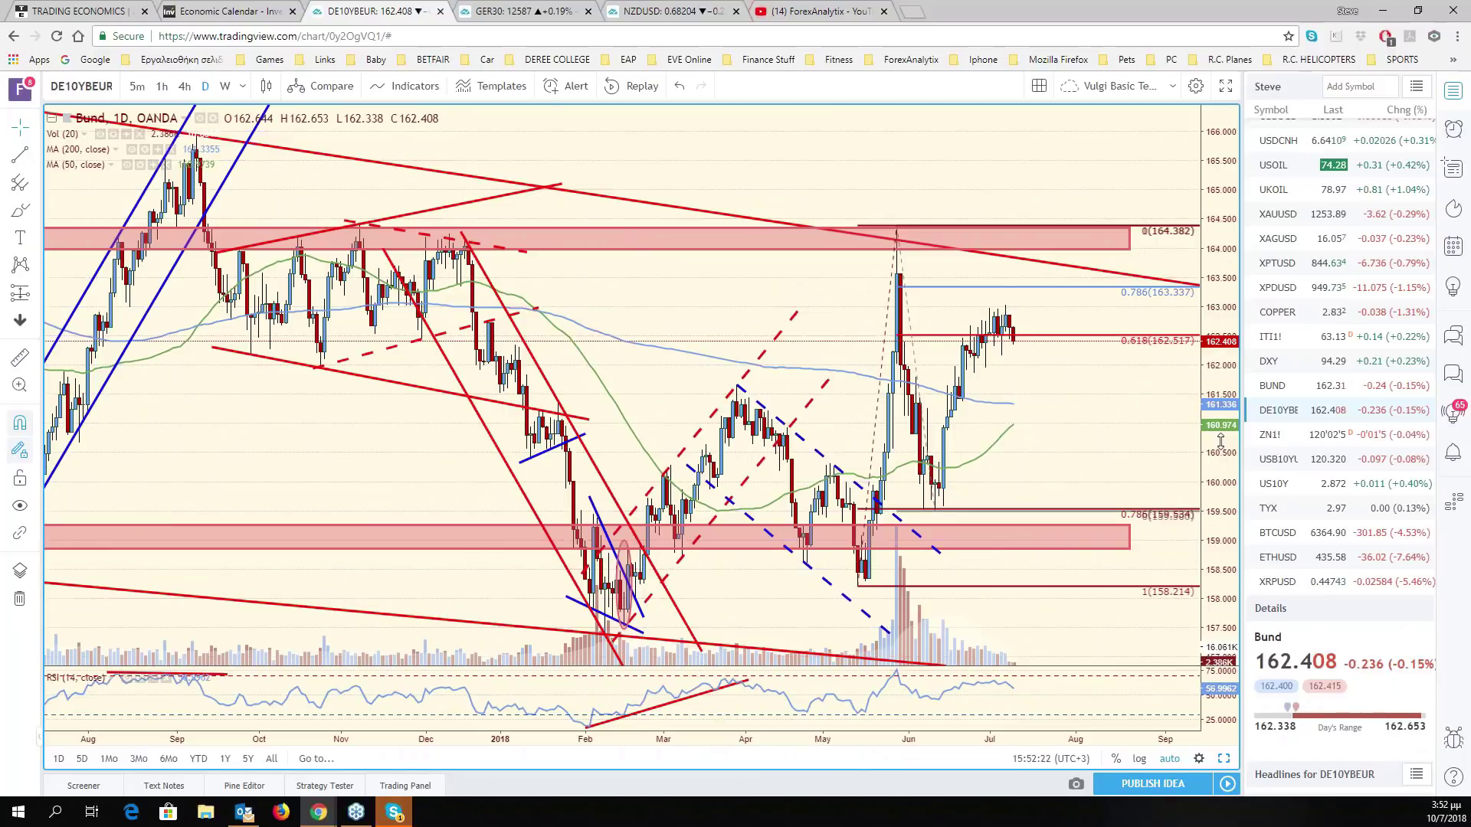
{"action": "scroll", "coordinate": [950, 552], "scroll_direction": "down", "scroll_amount": 10}
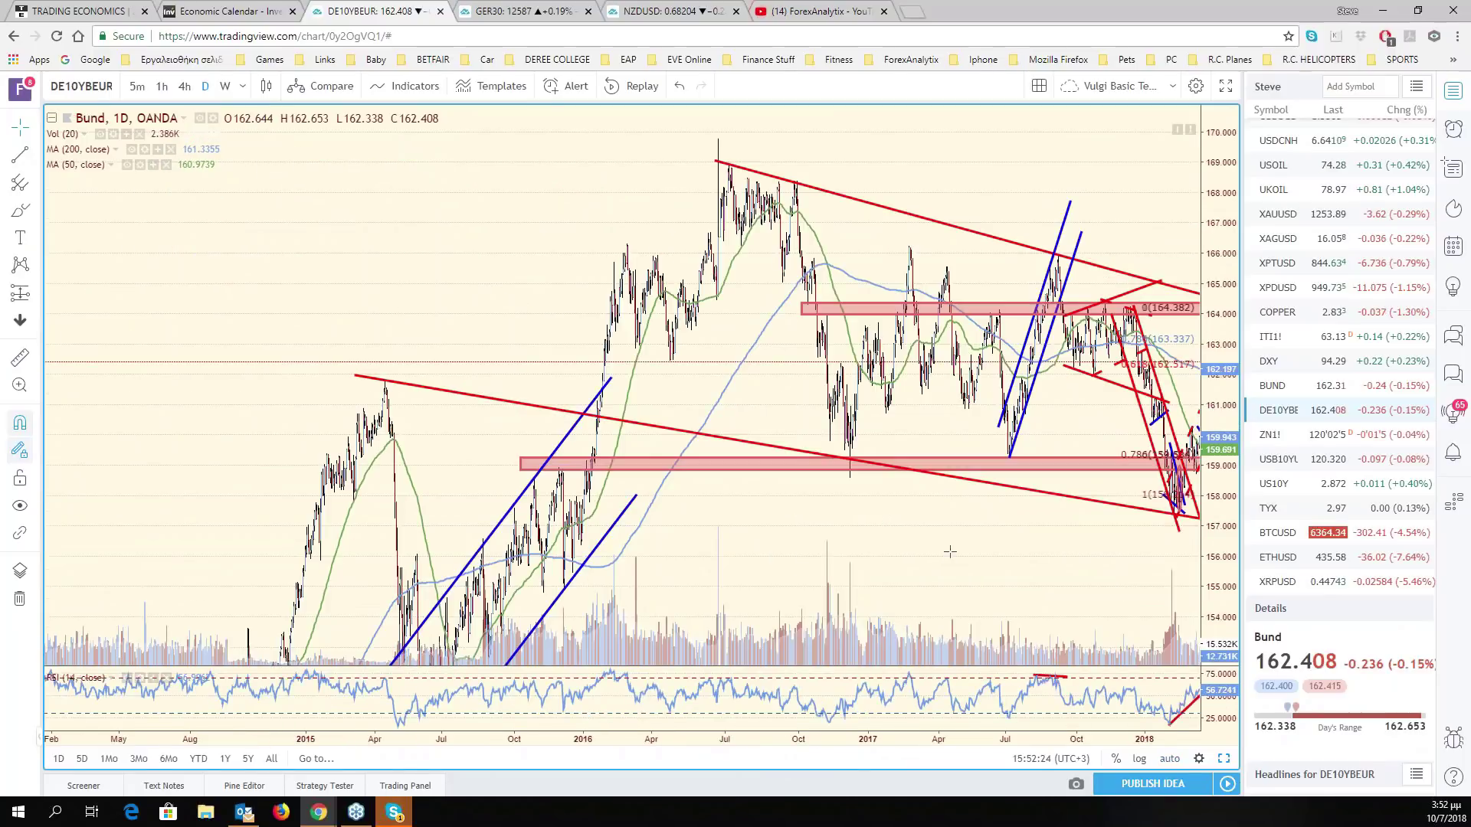
{"action": "scroll", "coordinate": [950, 552], "scroll_direction": "down", "scroll_amount": 5}
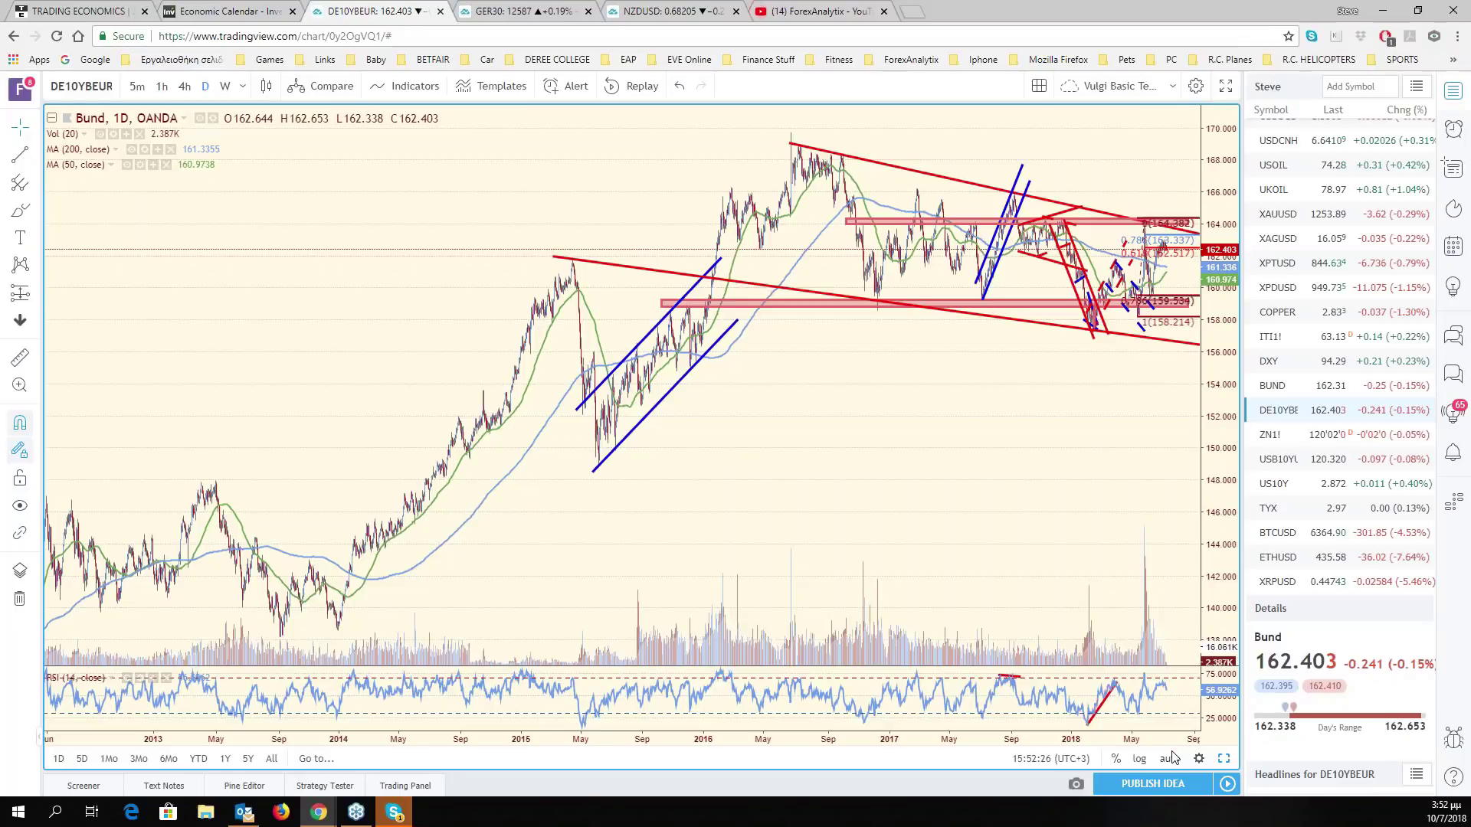
{"action": "scroll", "coordinate": [1030, 460], "scroll_direction": "down", "scroll_amount": 5}
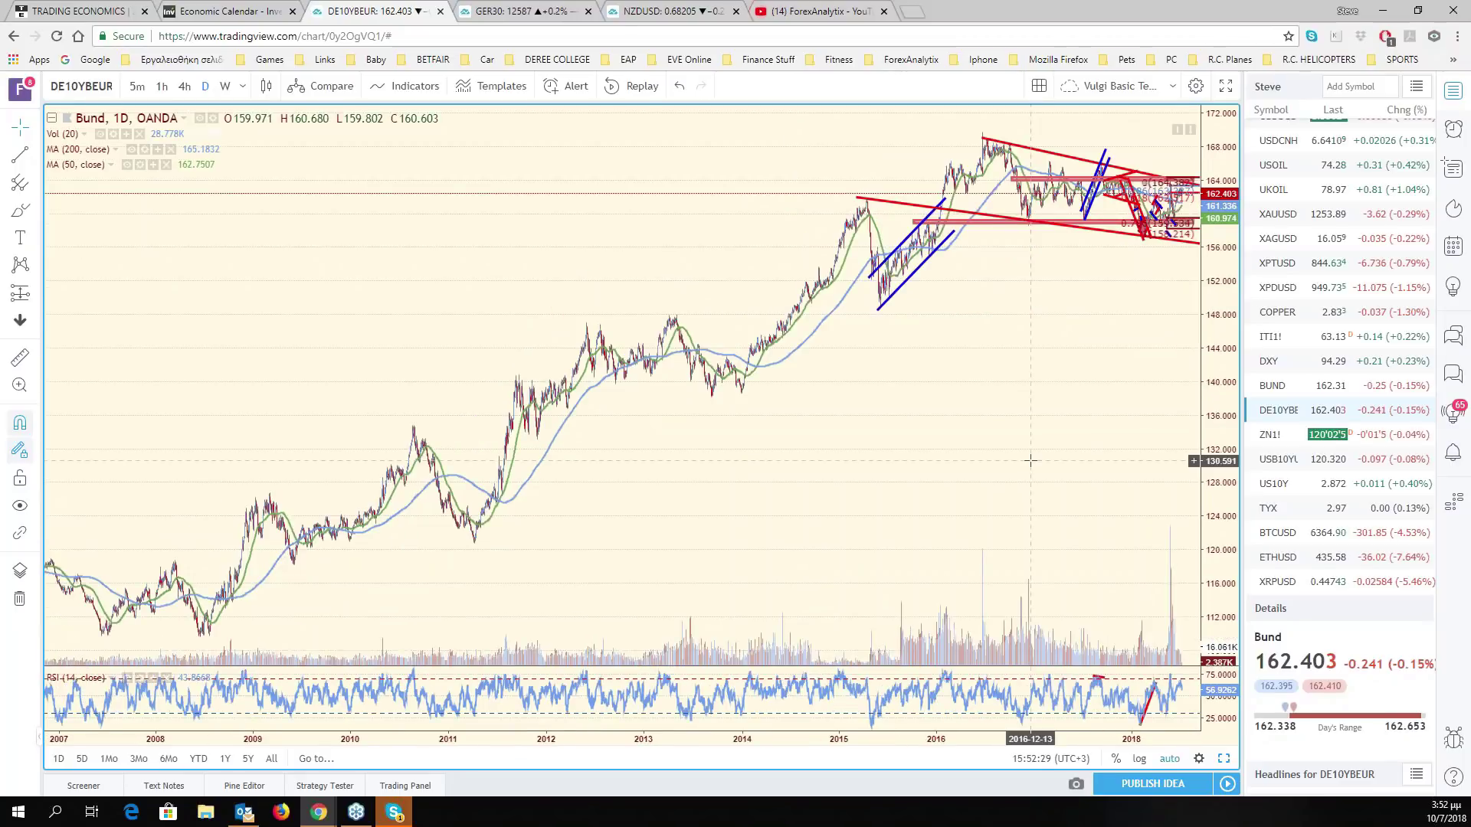
{"action": "scroll", "coordinate": [544, 250], "scroll_direction": "up", "scroll_amount": 5}
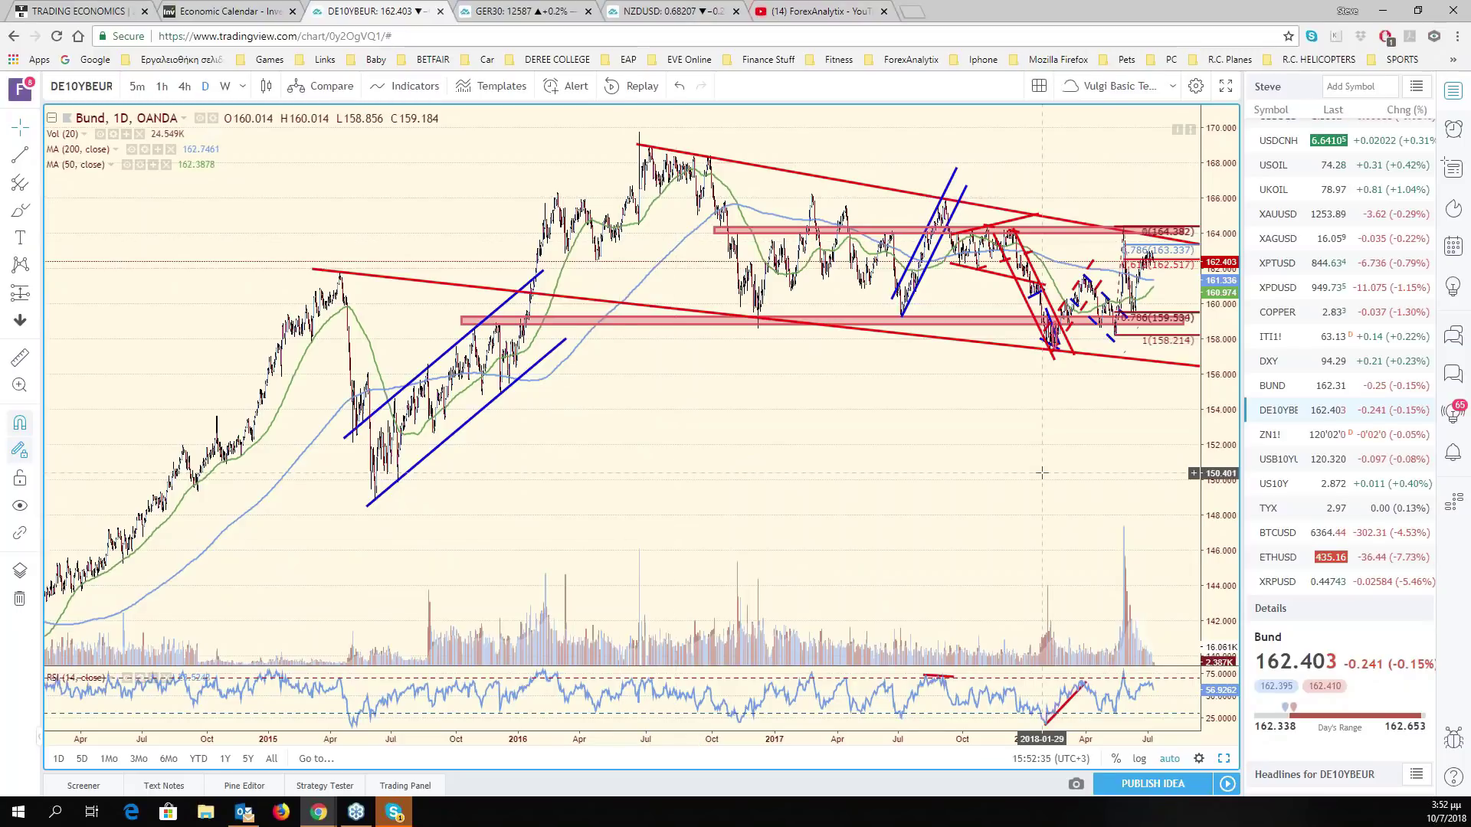
{"action": "scroll", "coordinate": [1041, 473], "scroll_direction": "up", "scroll_amount": 2}
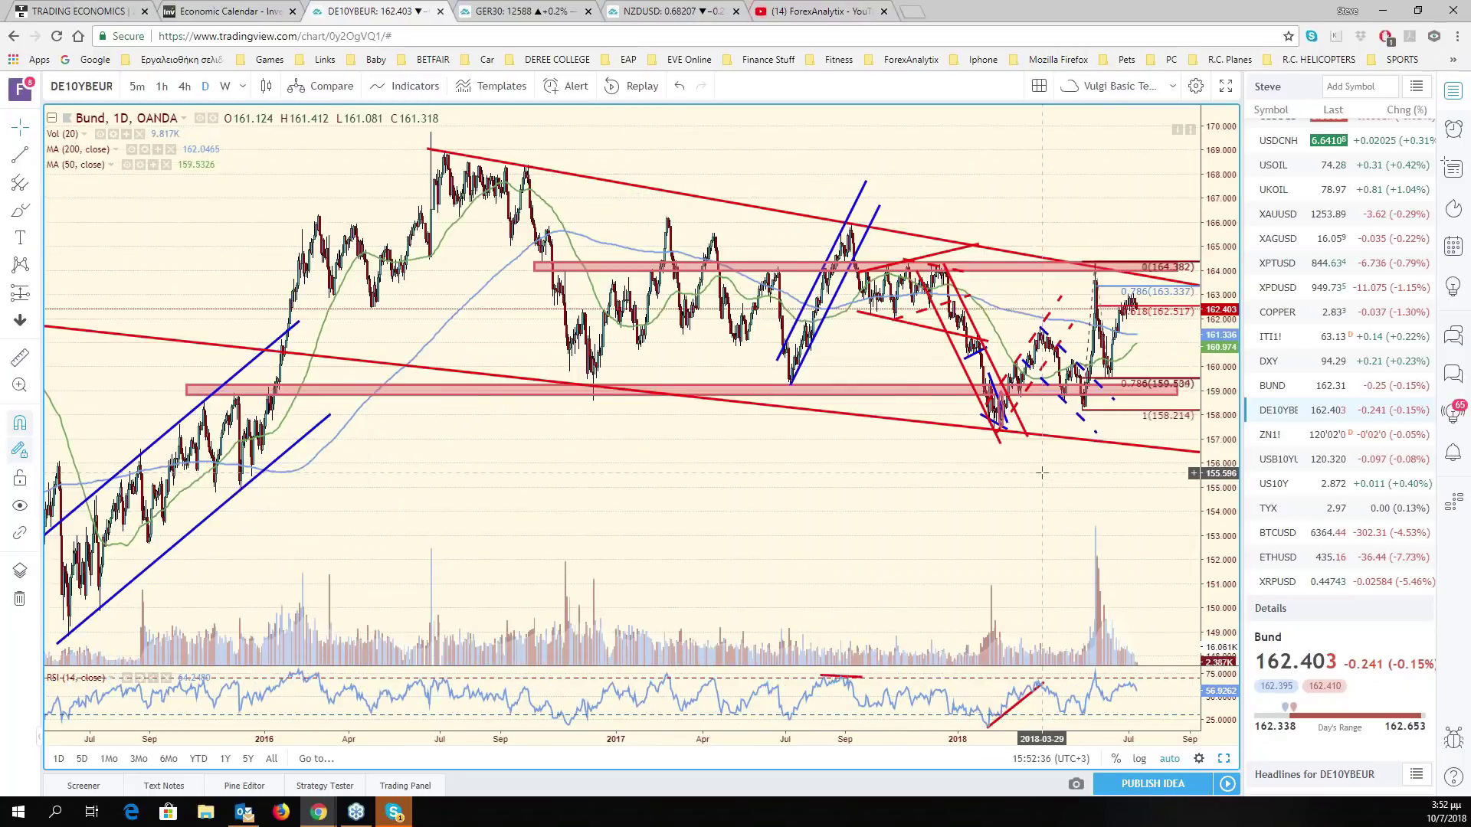
{"action": "scroll", "coordinate": [1041, 473], "scroll_direction": "down", "scroll_amount": 1}
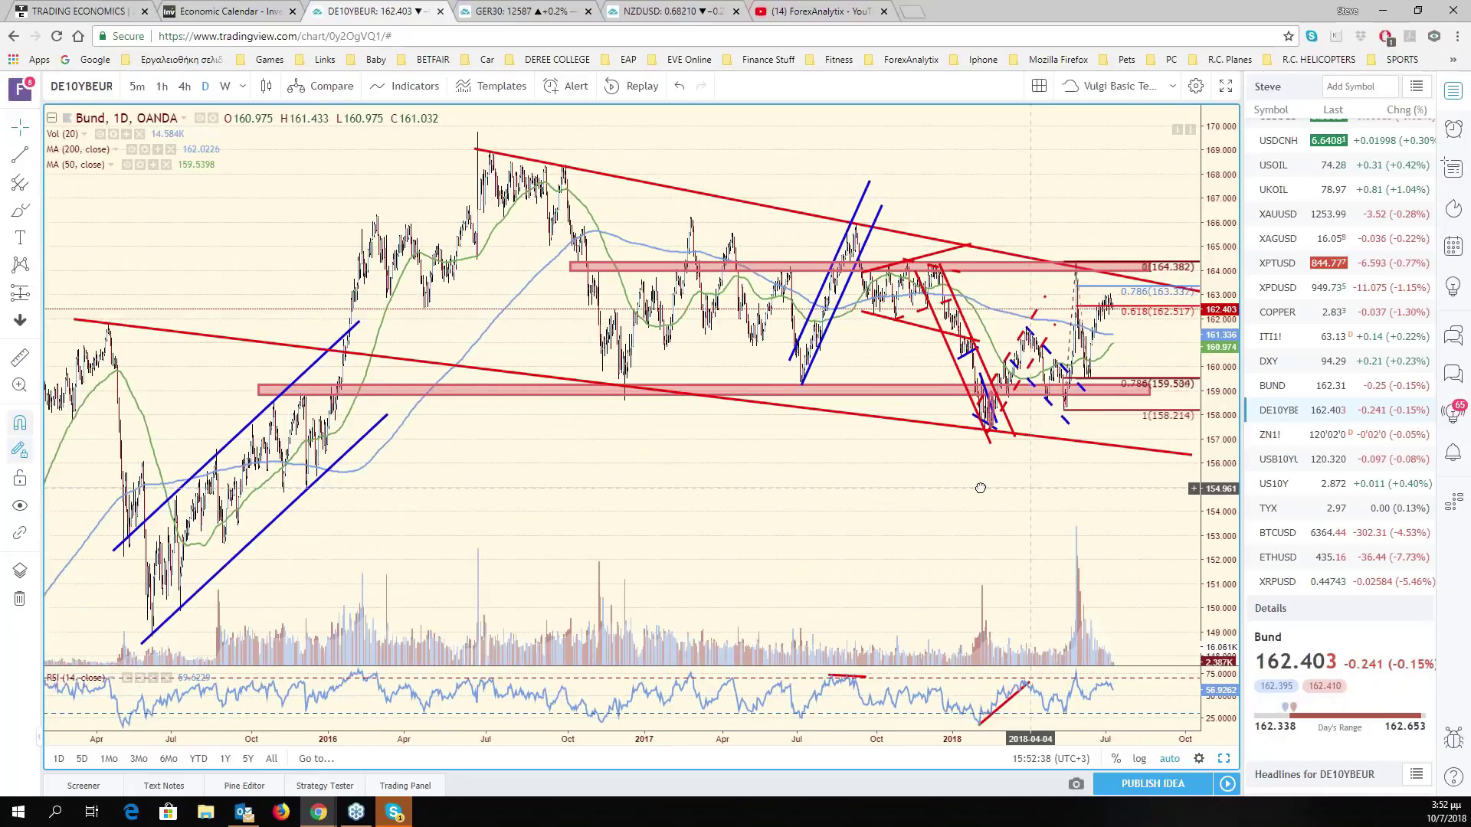
{"action": "scroll", "coordinate": [981, 488], "scroll_direction": "up", "scroll_amount": 2}
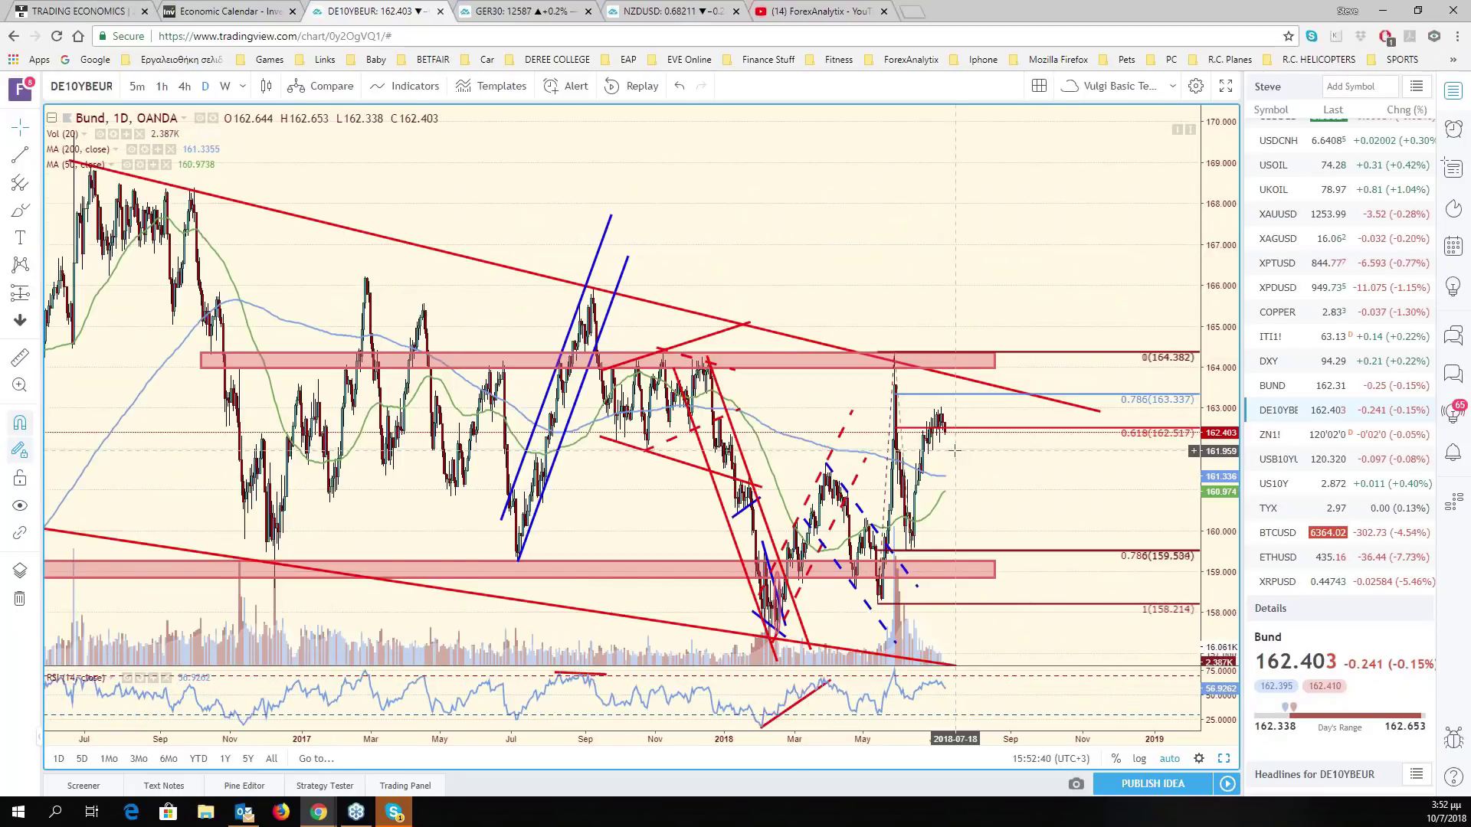
{"action": "scroll", "coordinate": [954, 452], "scroll_direction": "down", "scroll_amount": 2}
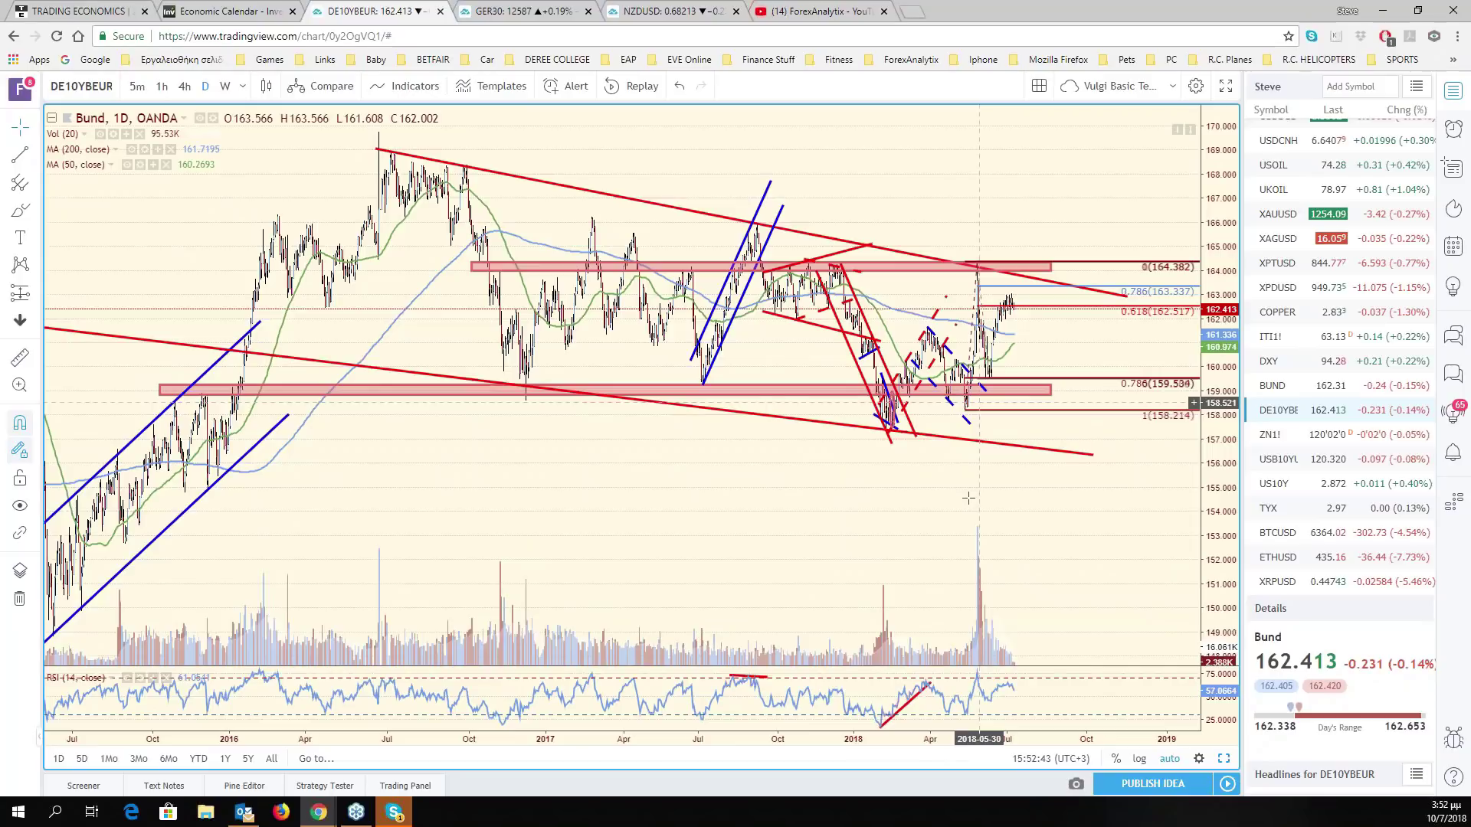
{"action": "scroll", "coordinate": [969, 498], "scroll_direction": "up", "scroll_amount": 2}
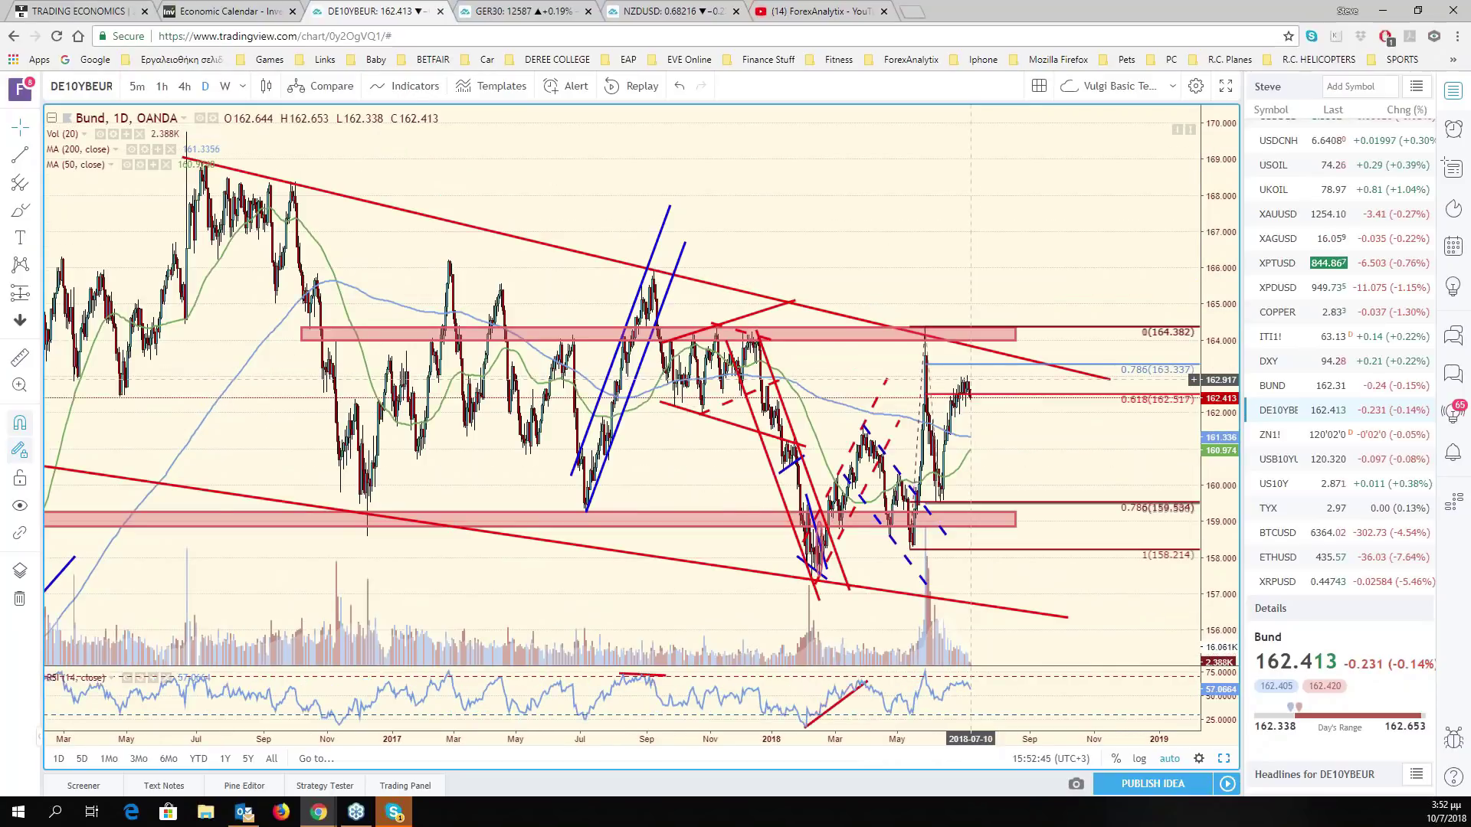
{"action": "scroll", "coordinate": [971, 379], "scroll_direction": "up", "scroll_amount": 2}
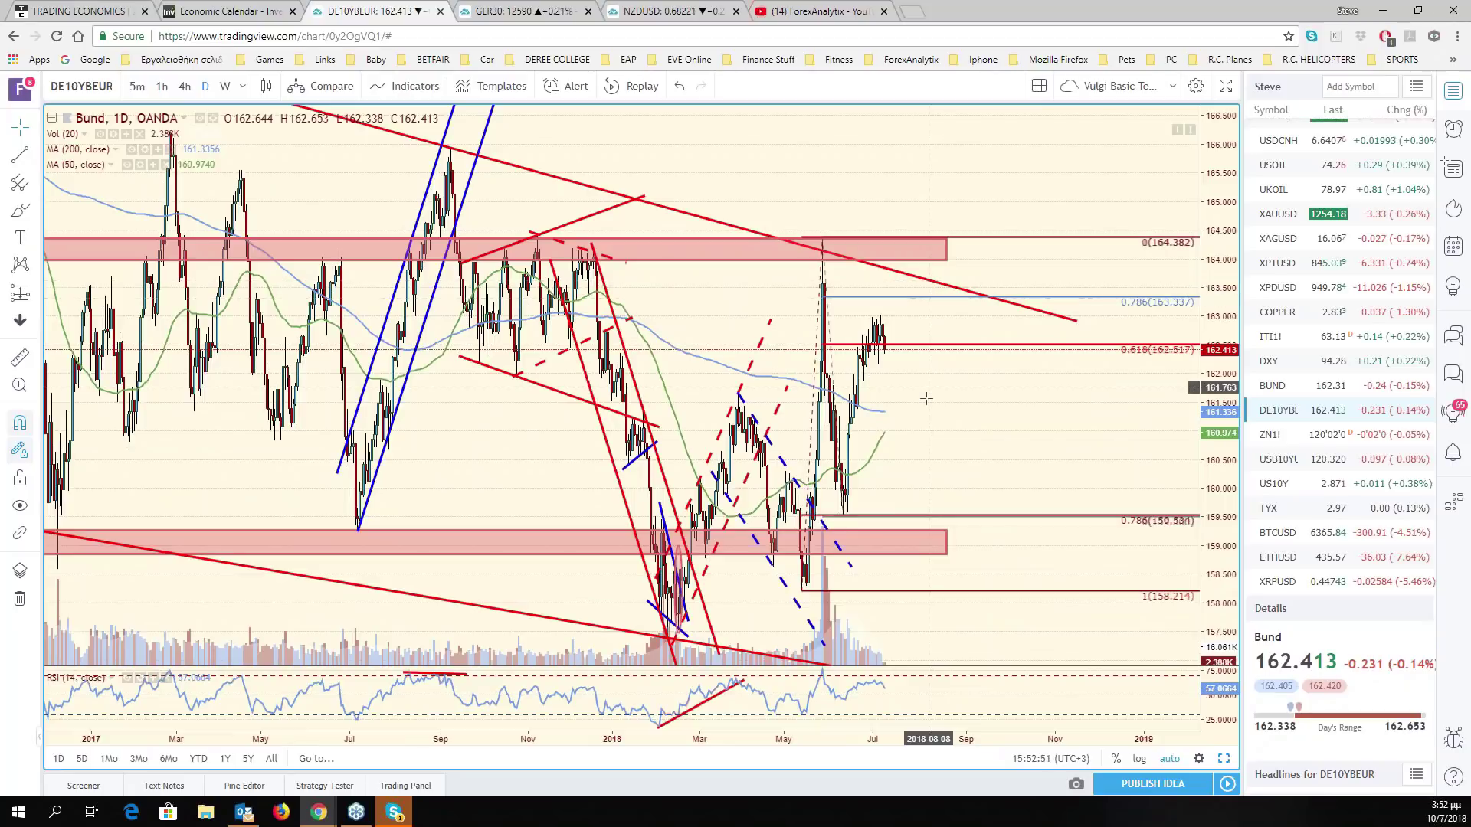
{"action": "scroll", "coordinate": [921, 428], "scroll_direction": "up", "scroll_amount": 2}
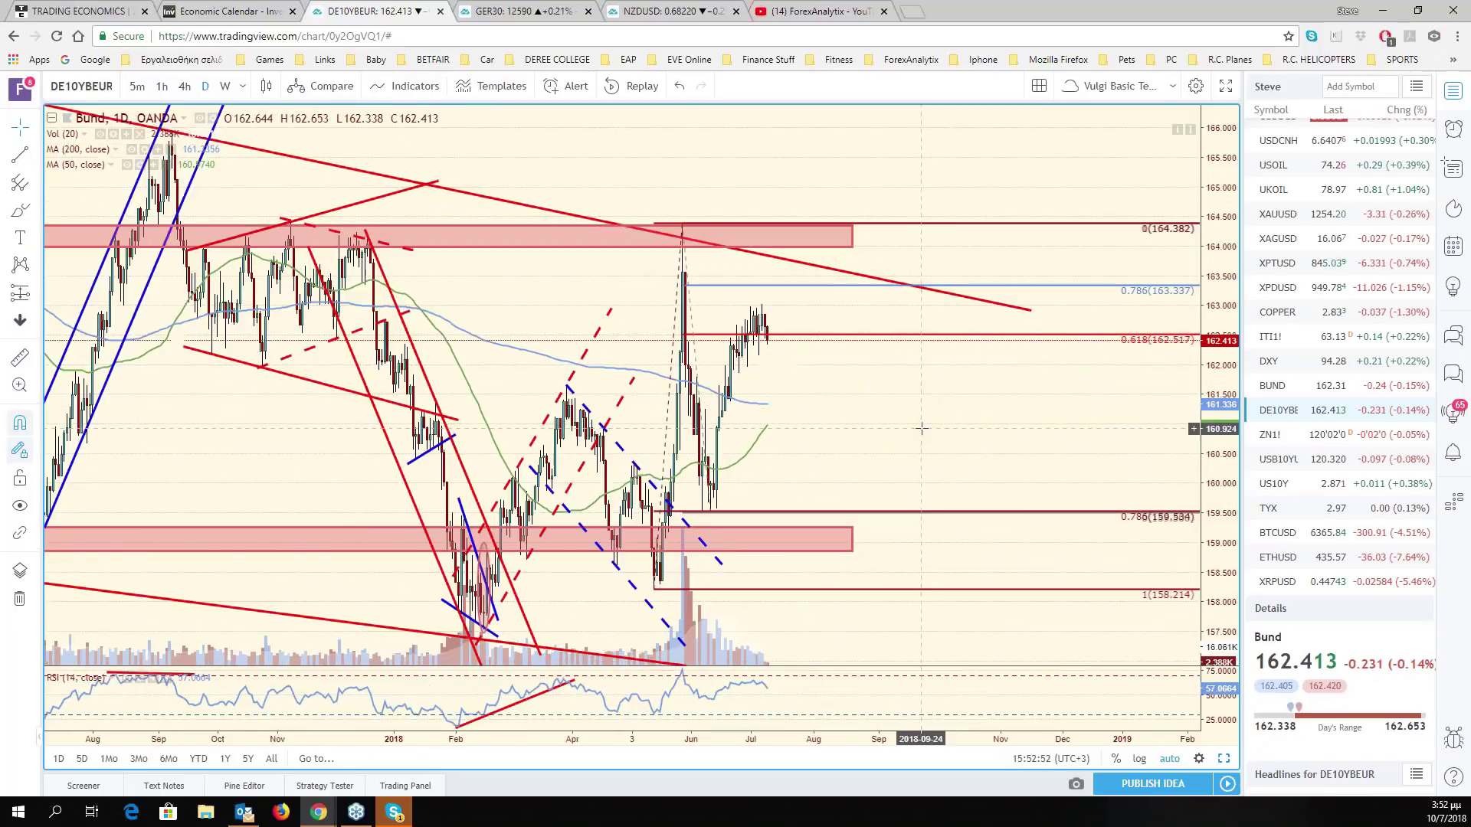
{"action": "scroll", "coordinate": [921, 429], "scroll_direction": "up", "scroll_amount": 2}
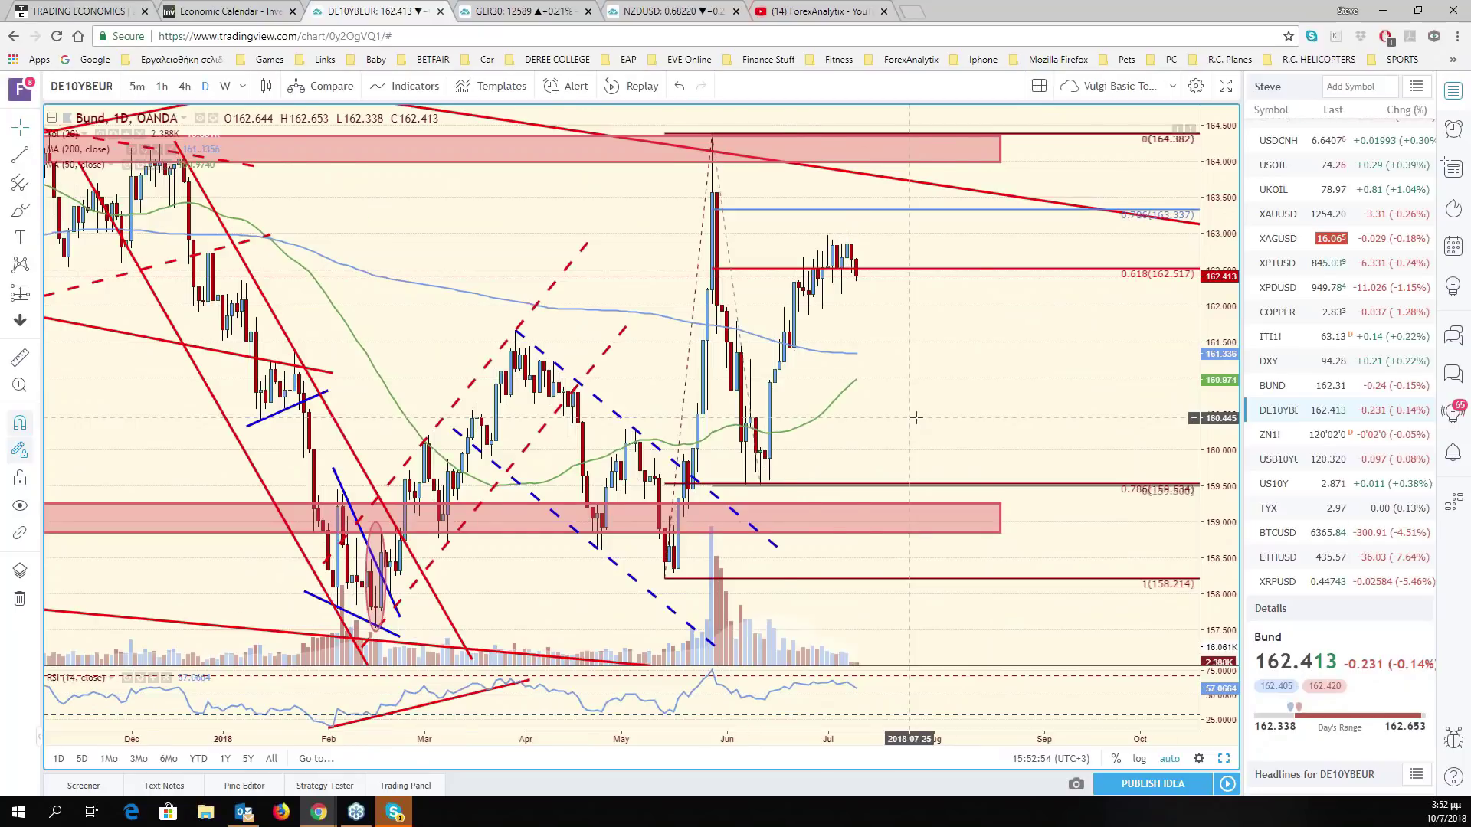
{"action": "left_click_drag", "start_coordinate": [743, 253], "coordinate": [863, 243]}
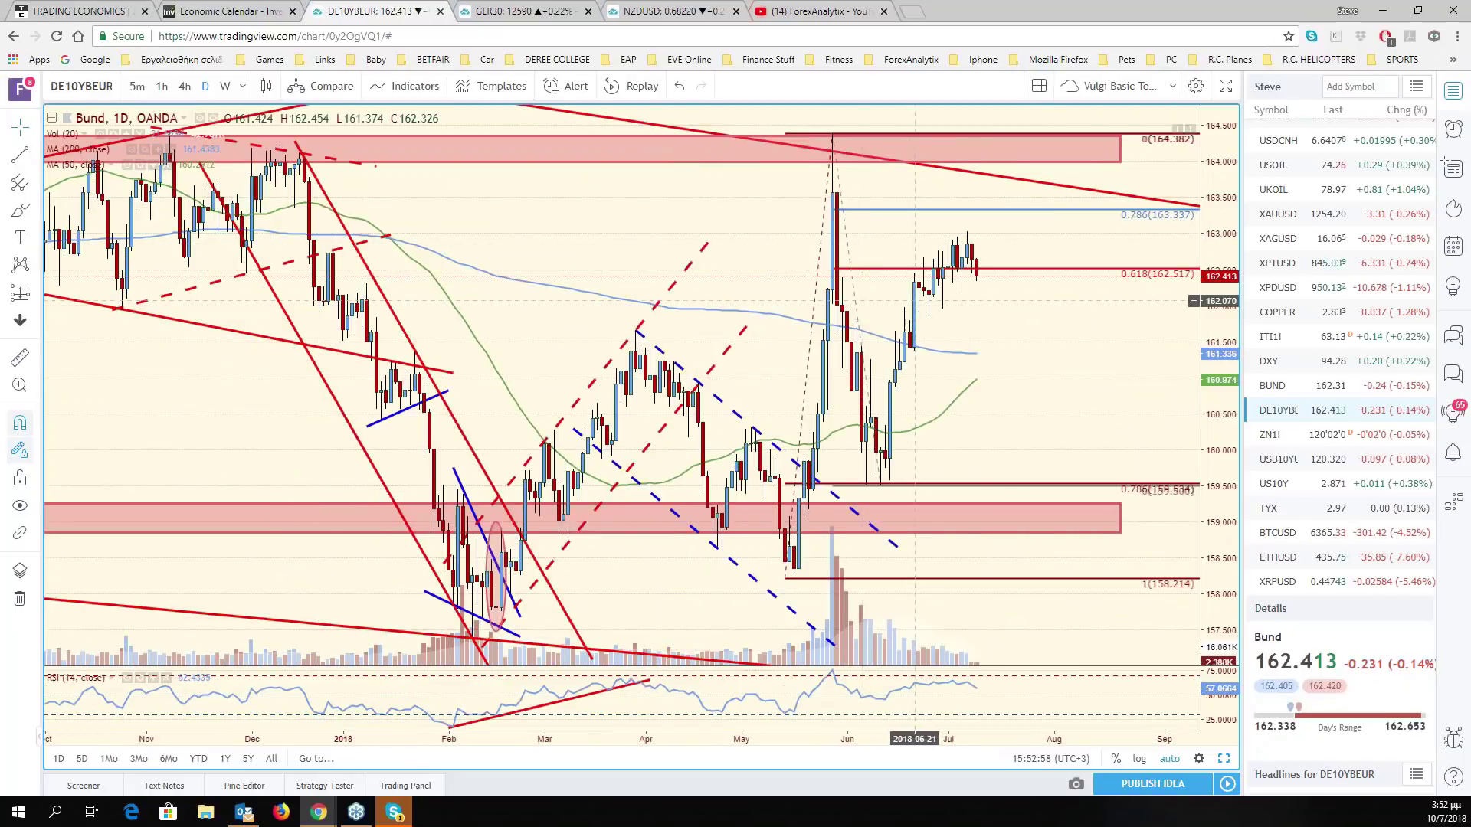
{"action": "scroll", "coordinate": [979, 478], "scroll_direction": "down", "scroll_amount": 1}
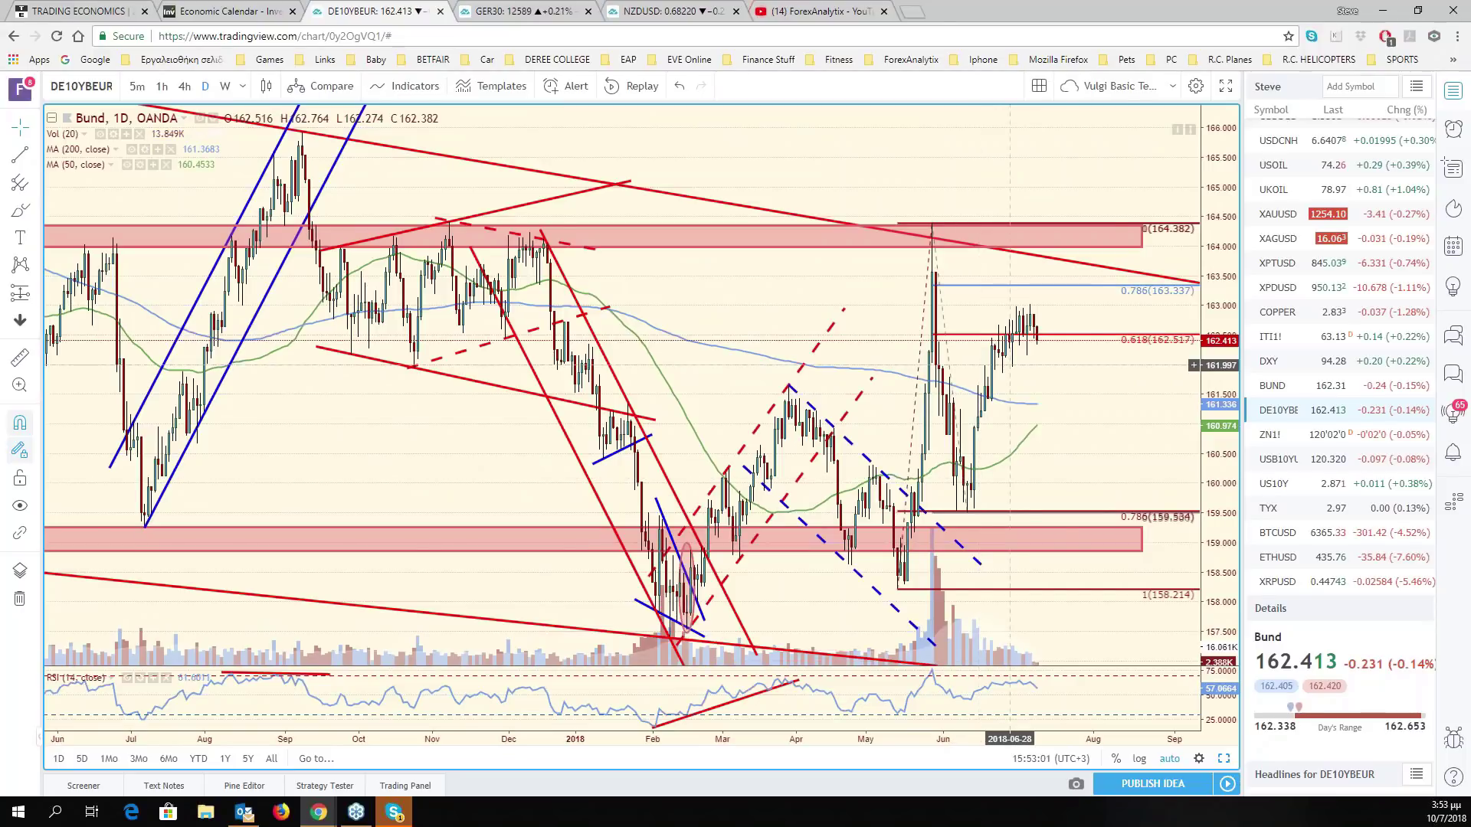
{"action": "scroll", "coordinate": [1139, 436], "scroll_direction": "down", "scroll_amount": 1}
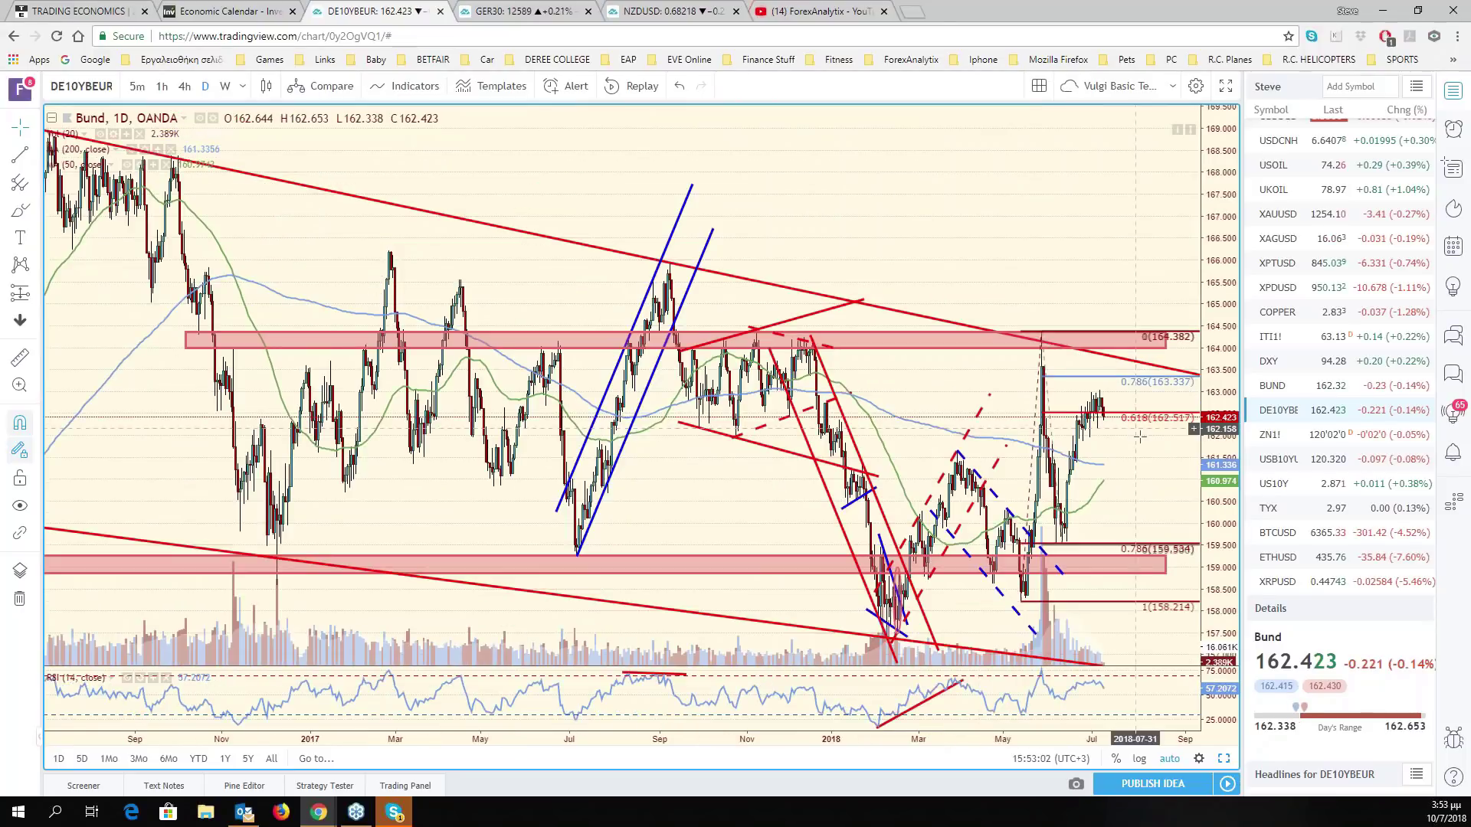
- Draw a red zigzag path past the latest Bund candles: down, up, then down again
{"action": "left_click_drag", "start_coordinate": [1140, 436], "coordinate": [1061, 420]}
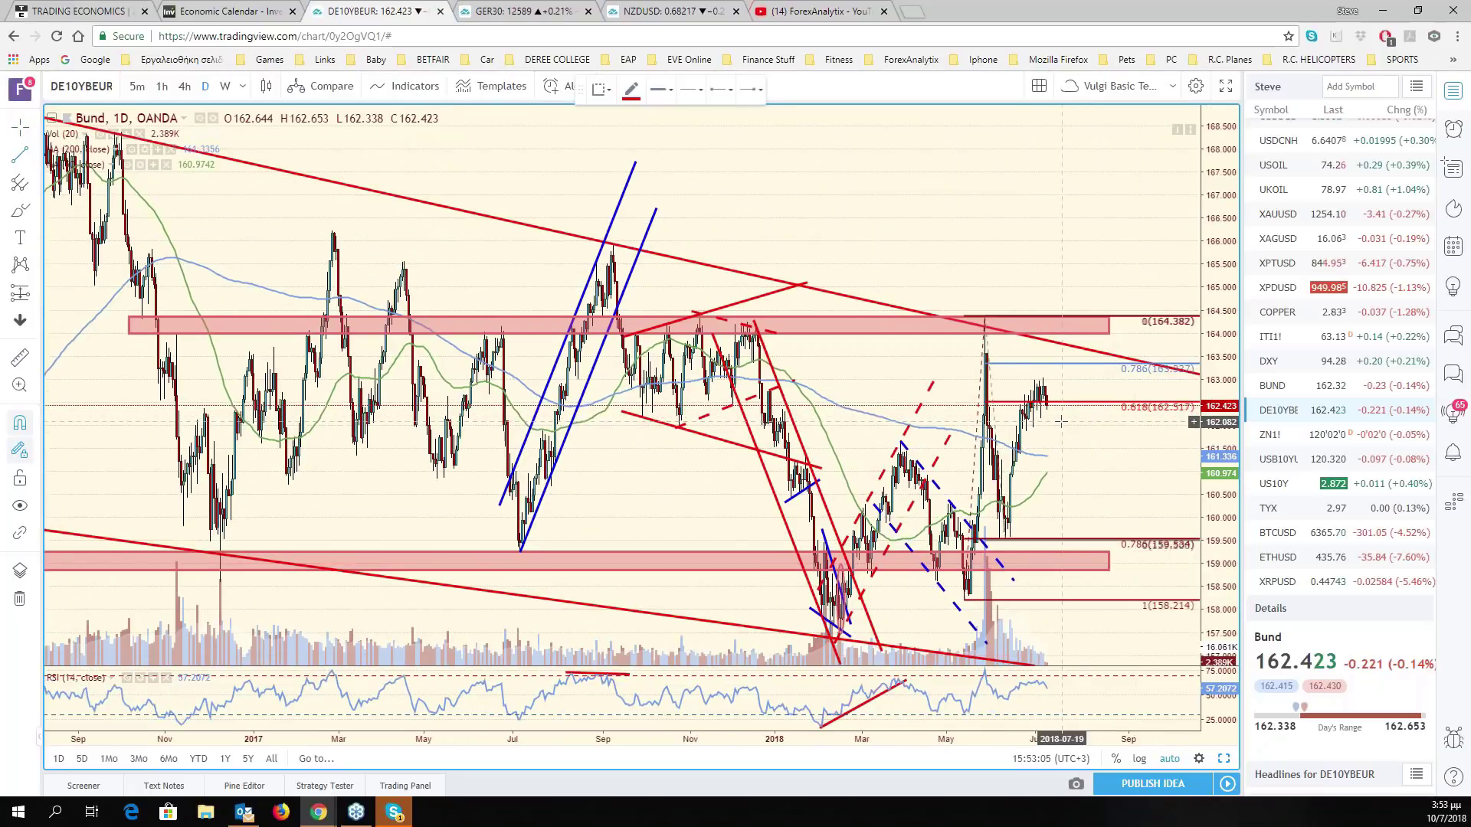
{"action": "left_click", "coordinate": [1051, 409]}
{"action": "left_click", "coordinate": [1074, 502]}
{"action": "left_click", "coordinate": [1117, 426]}
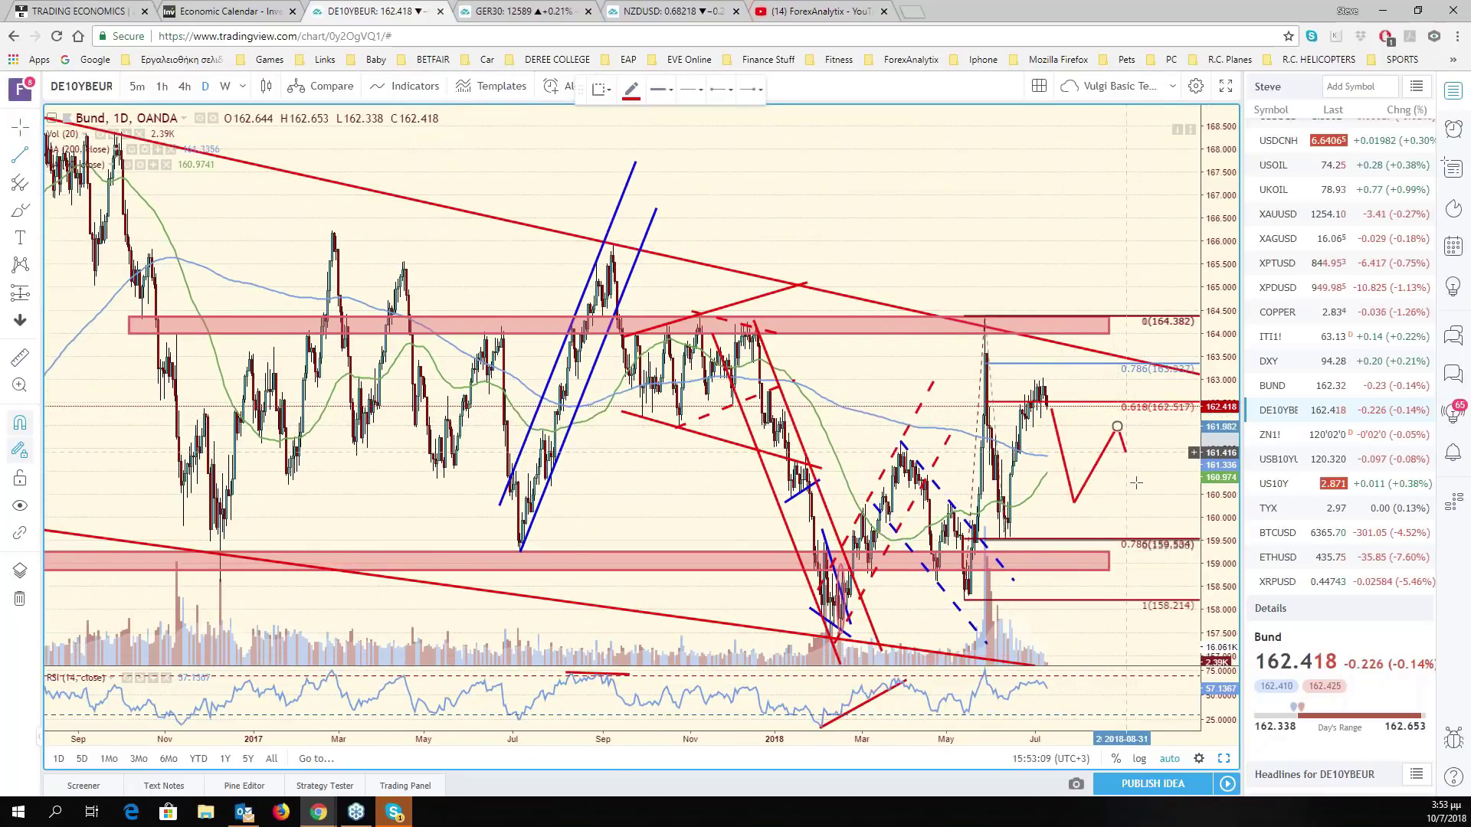
{"action": "double_click", "coordinate": [1144, 499]}
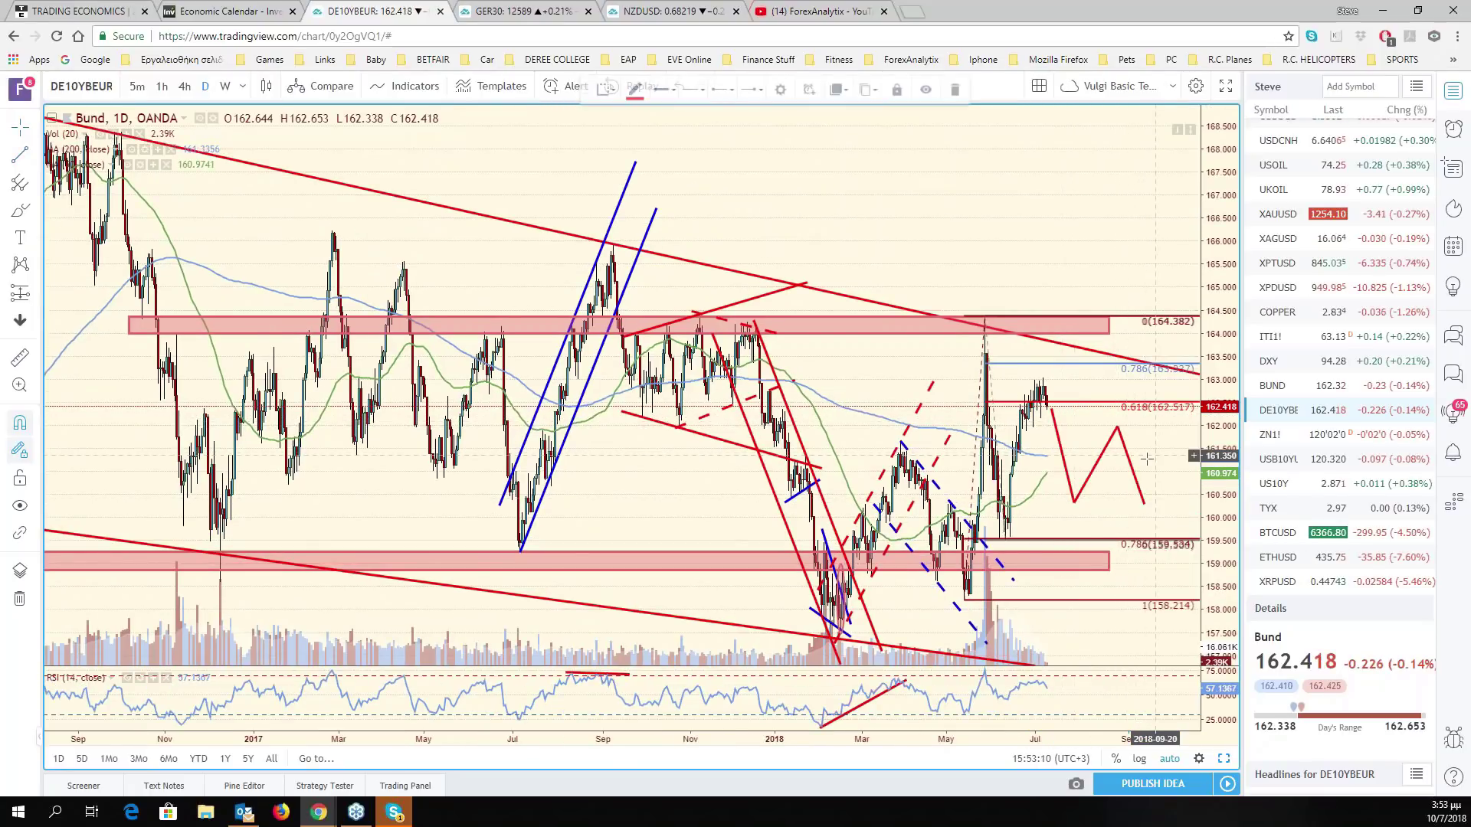
{"action": "scroll", "coordinate": [1147, 458], "scroll_direction": "up", "scroll_amount": 3}
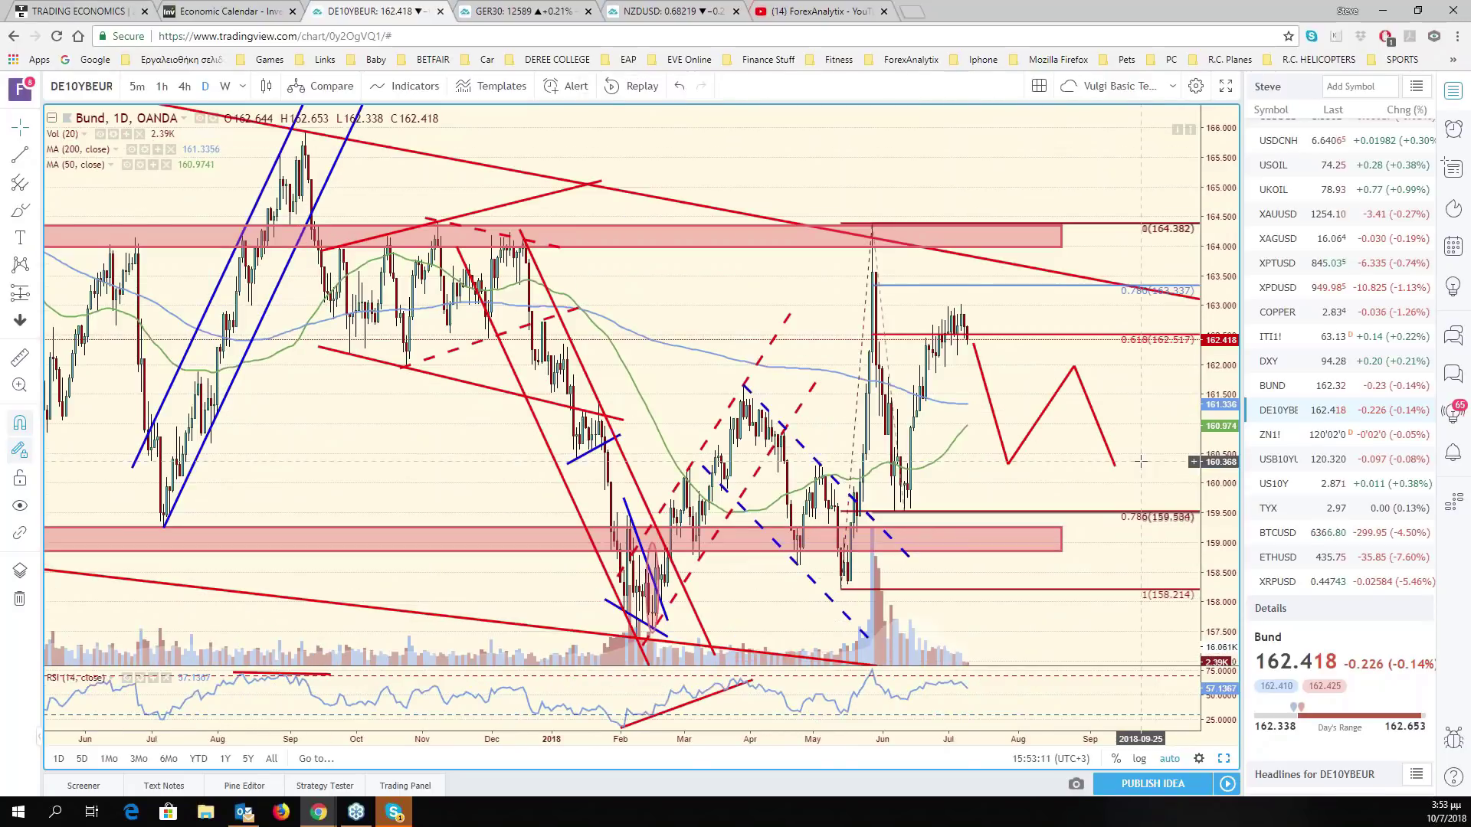
{"action": "scroll", "coordinate": [1141, 461], "scroll_direction": "up", "scroll_amount": 2}
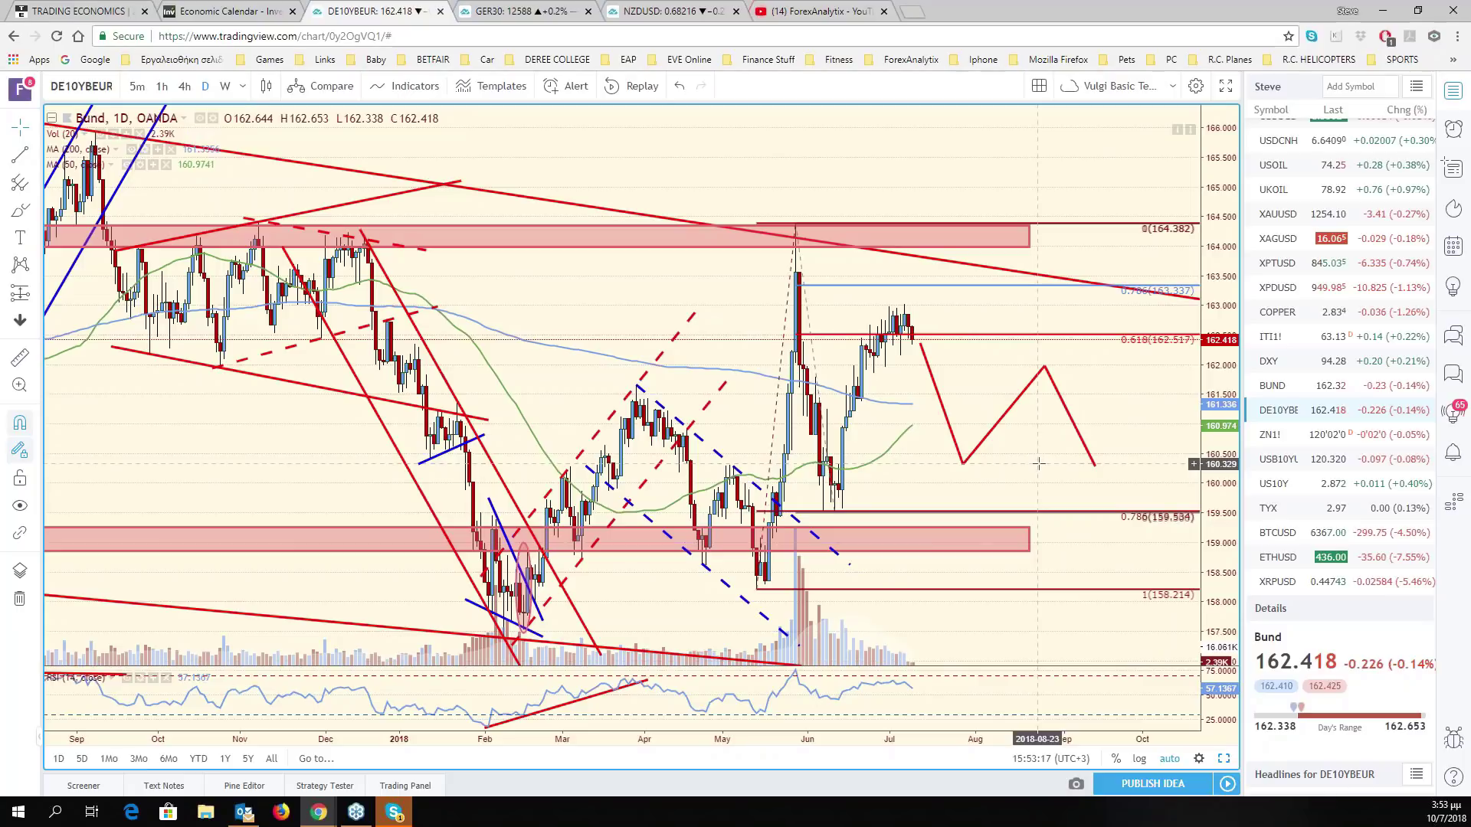
{"action": "left_click_drag", "start_coordinate": [1052, 462], "coordinate": [1144, 449]}
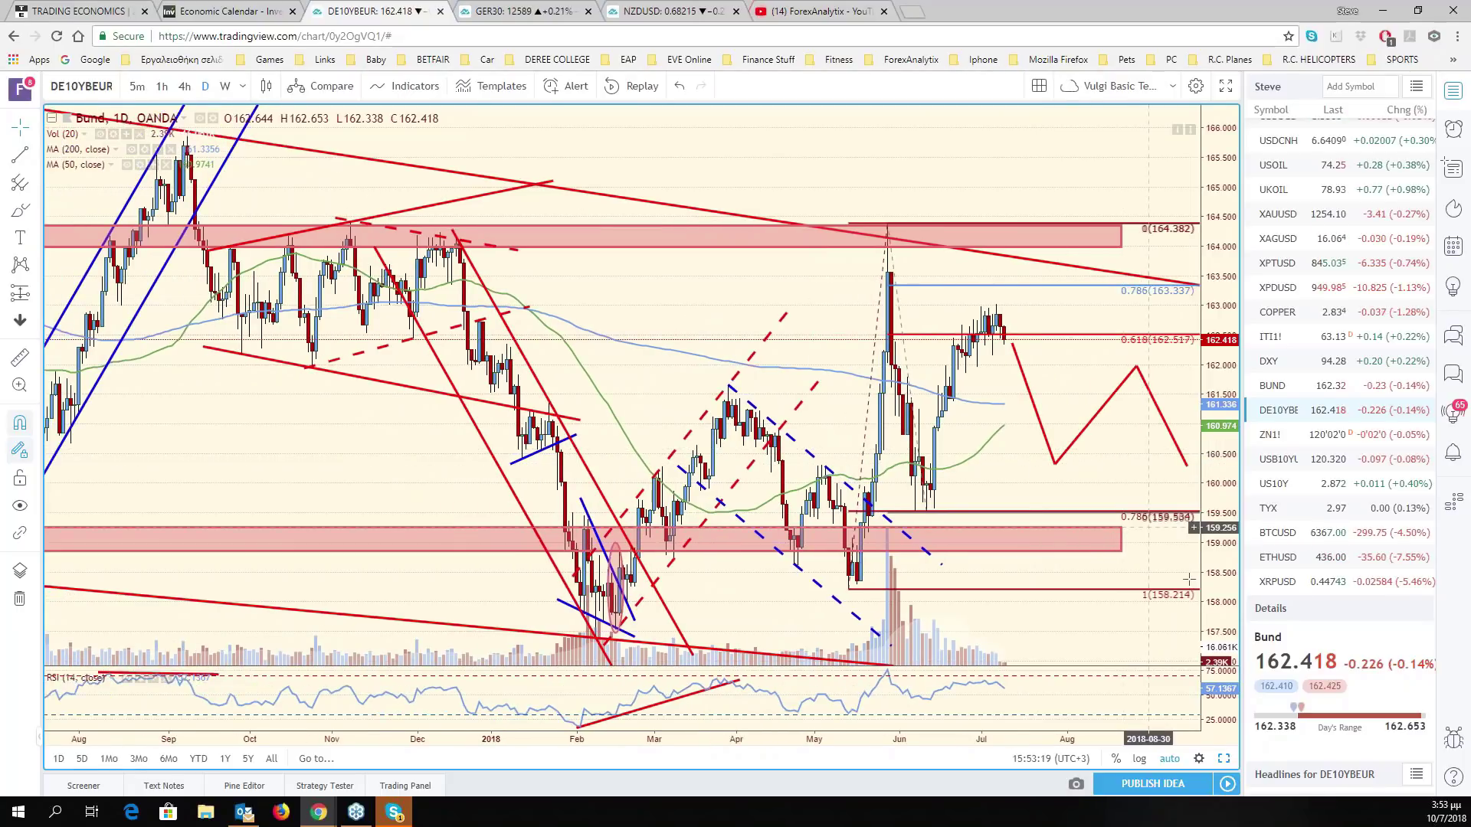
- Open 10-year T-Note futures and extend the blue dashed line near 120'16' to 2018-07-20
{"action": "left_click", "coordinate": [1300, 445]}
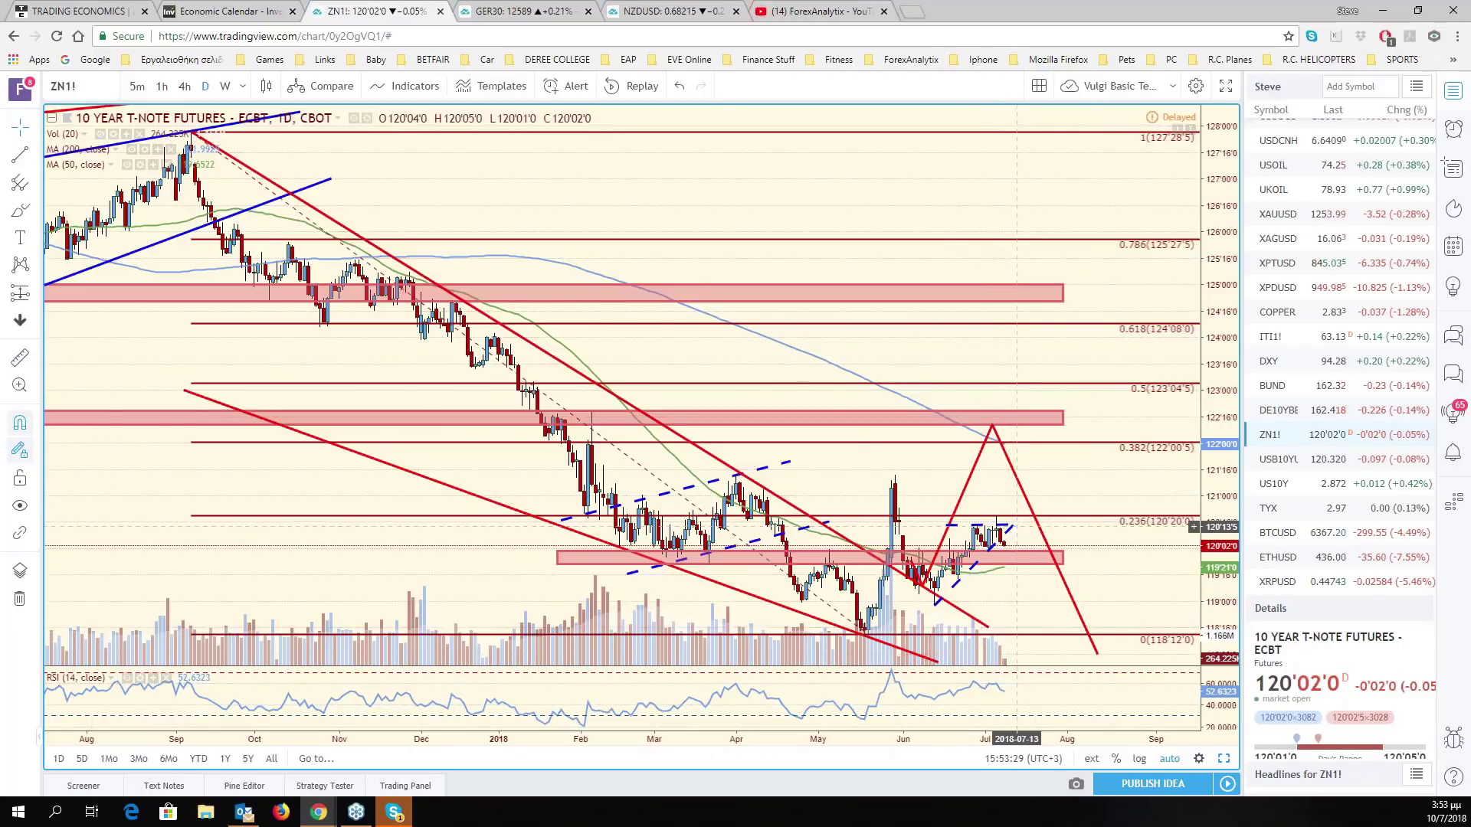
{"action": "left_click", "coordinate": [1010, 524]}
{"action": "left_click_drag", "start_coordinate": [1017, 524], "coordinate": [1035, 525]}
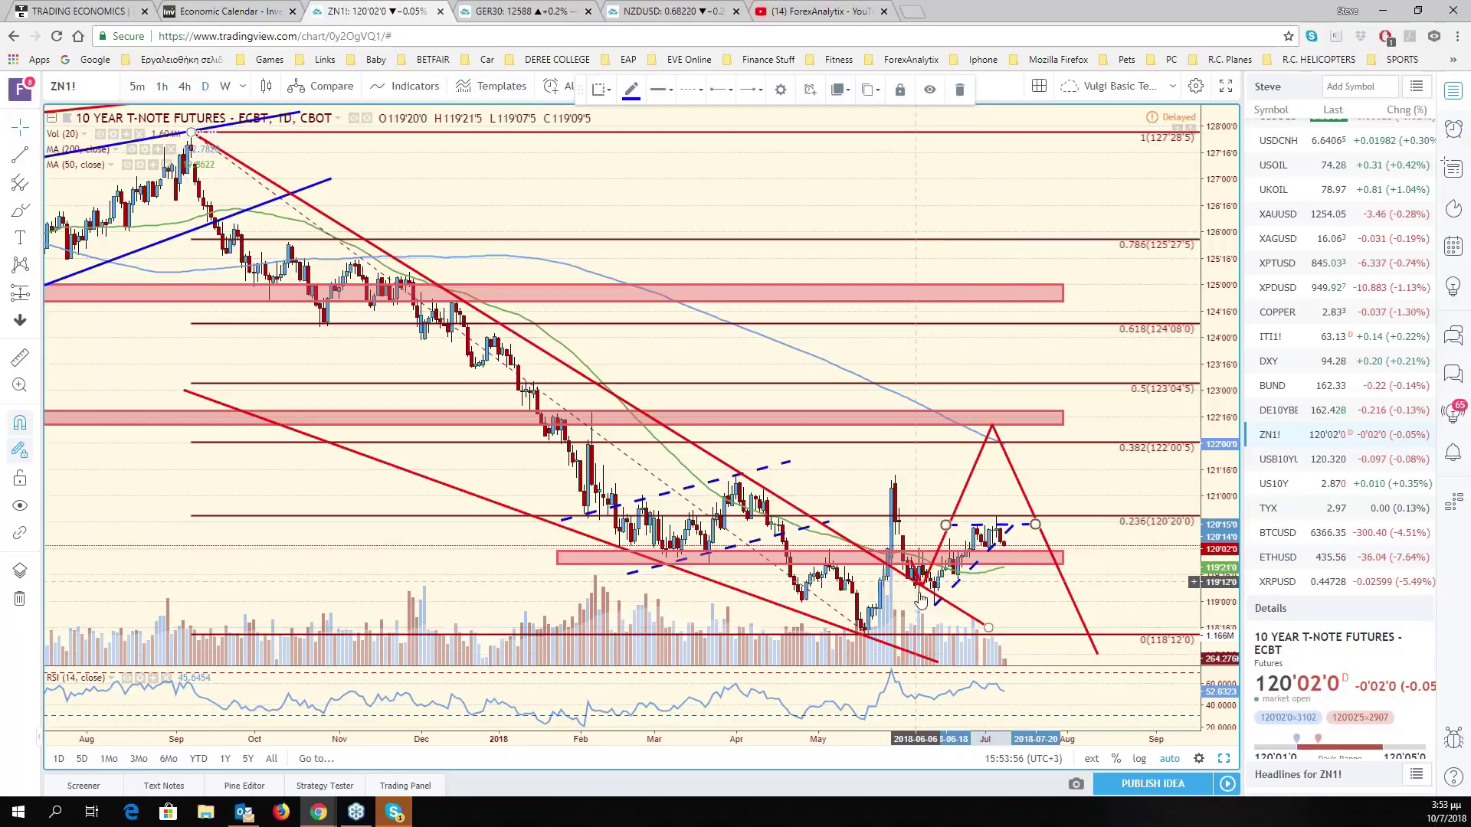
- Select the pink support zone, nudge the T-Note chart earlier, then switch to the NZDUSD tab
{"action": "scroll", "coordinate": [922, 602], "scroll_direction": "down", "scroll_amount": 3}
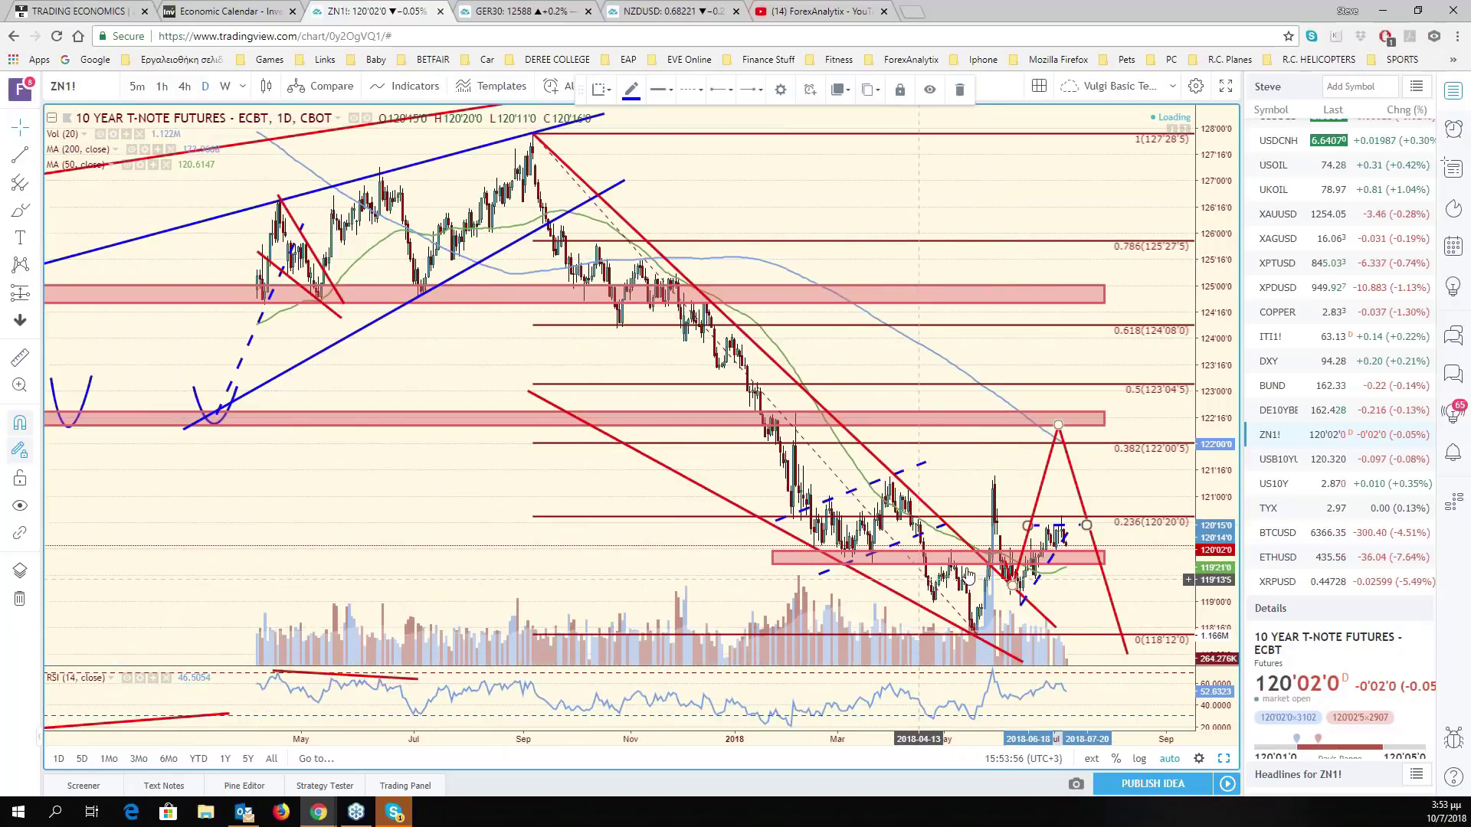
{"action": "scroll", "coordinate": [970, 577], "scroll_direction": "up", "scroll_amount": 2}
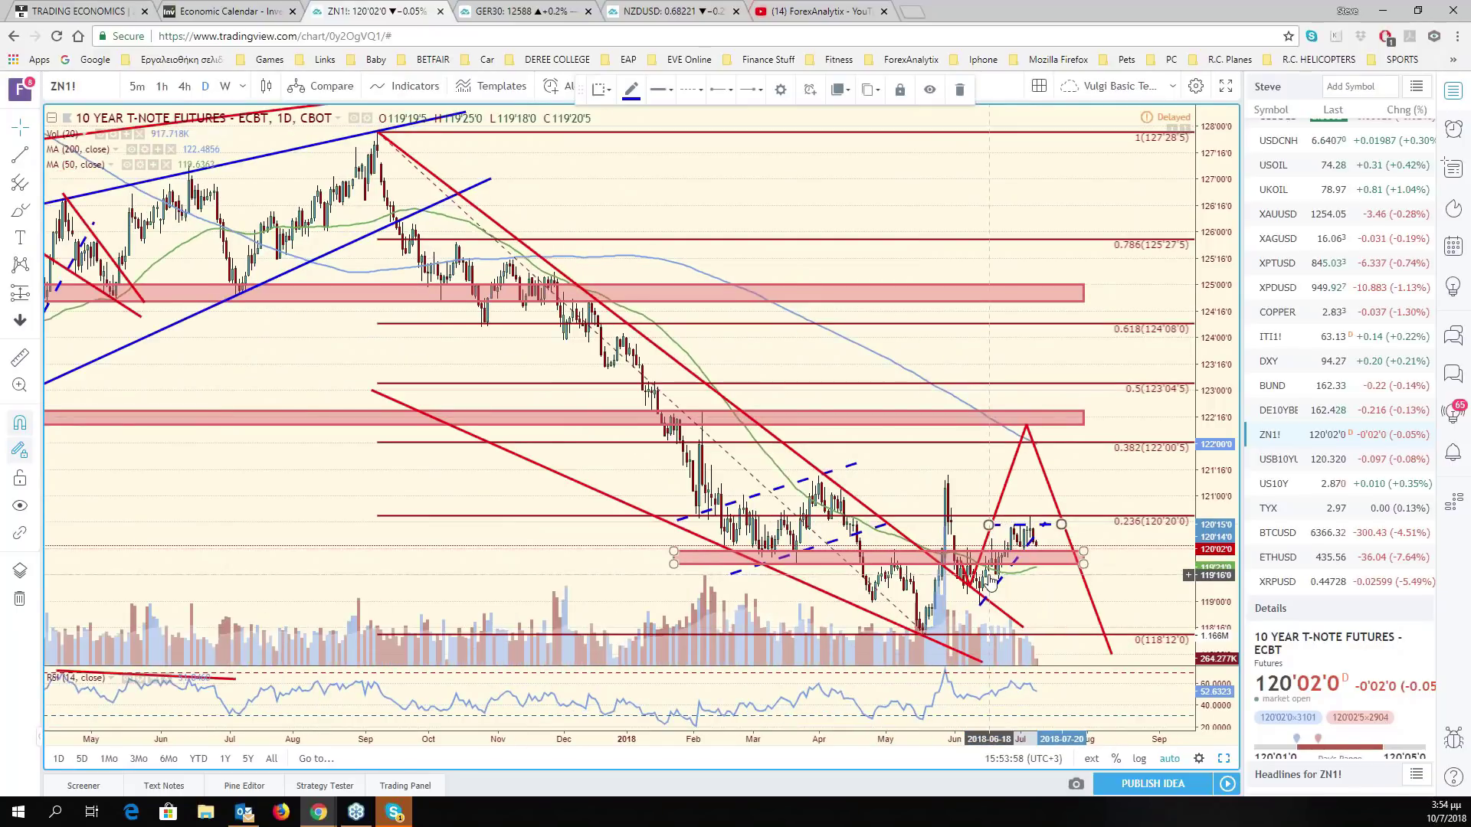
{"action": "scroll", "coordinate": [988, 575], "scroll_direction": "up", "scroll_amount": 2}
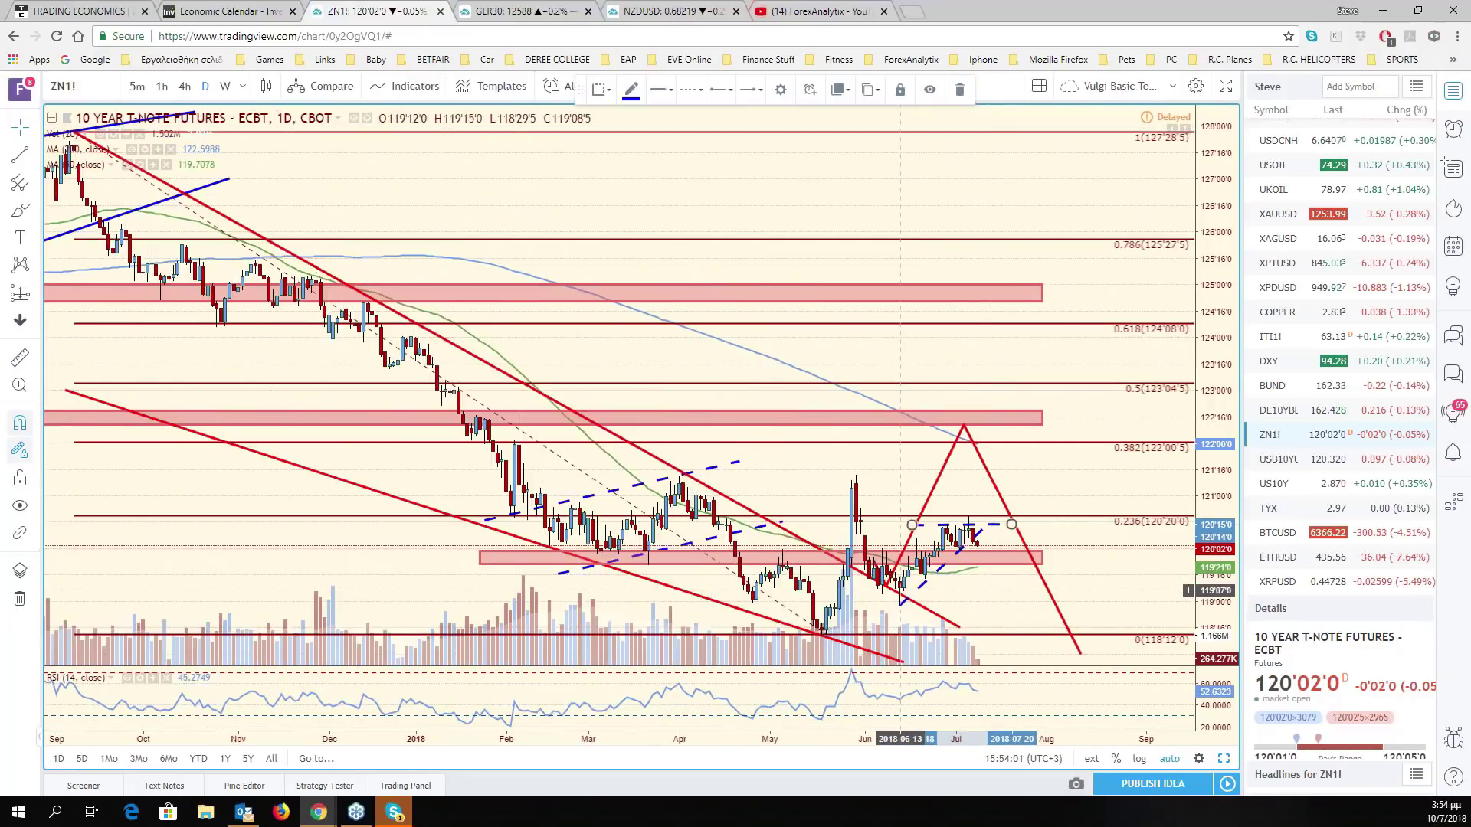
{"action": "left_click", "coordinate": [979, 557]}
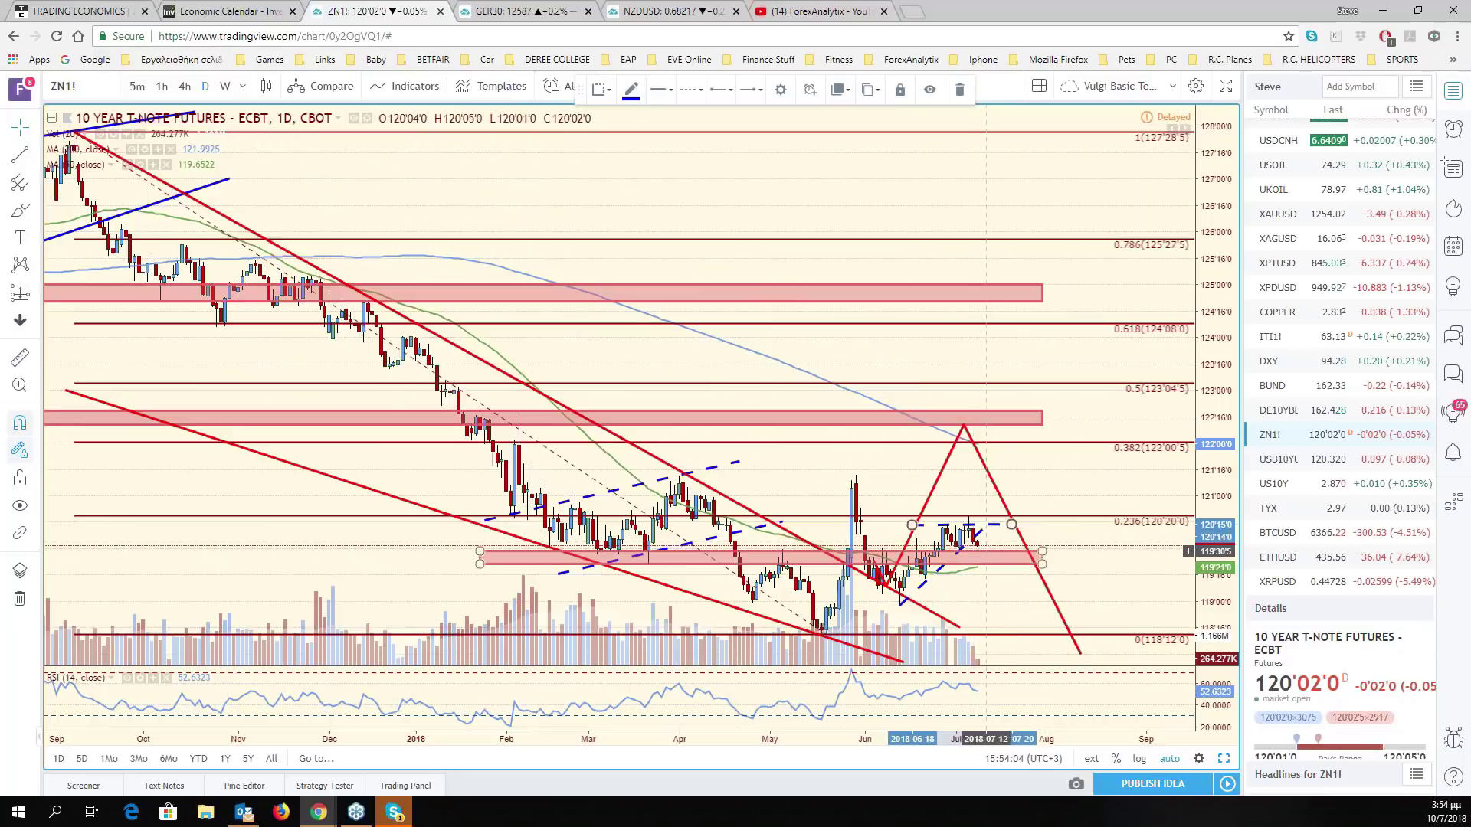
{"action": "left_click_drag", "start_coordinate": [1017, 571], "coordinate": [1051, 582]}
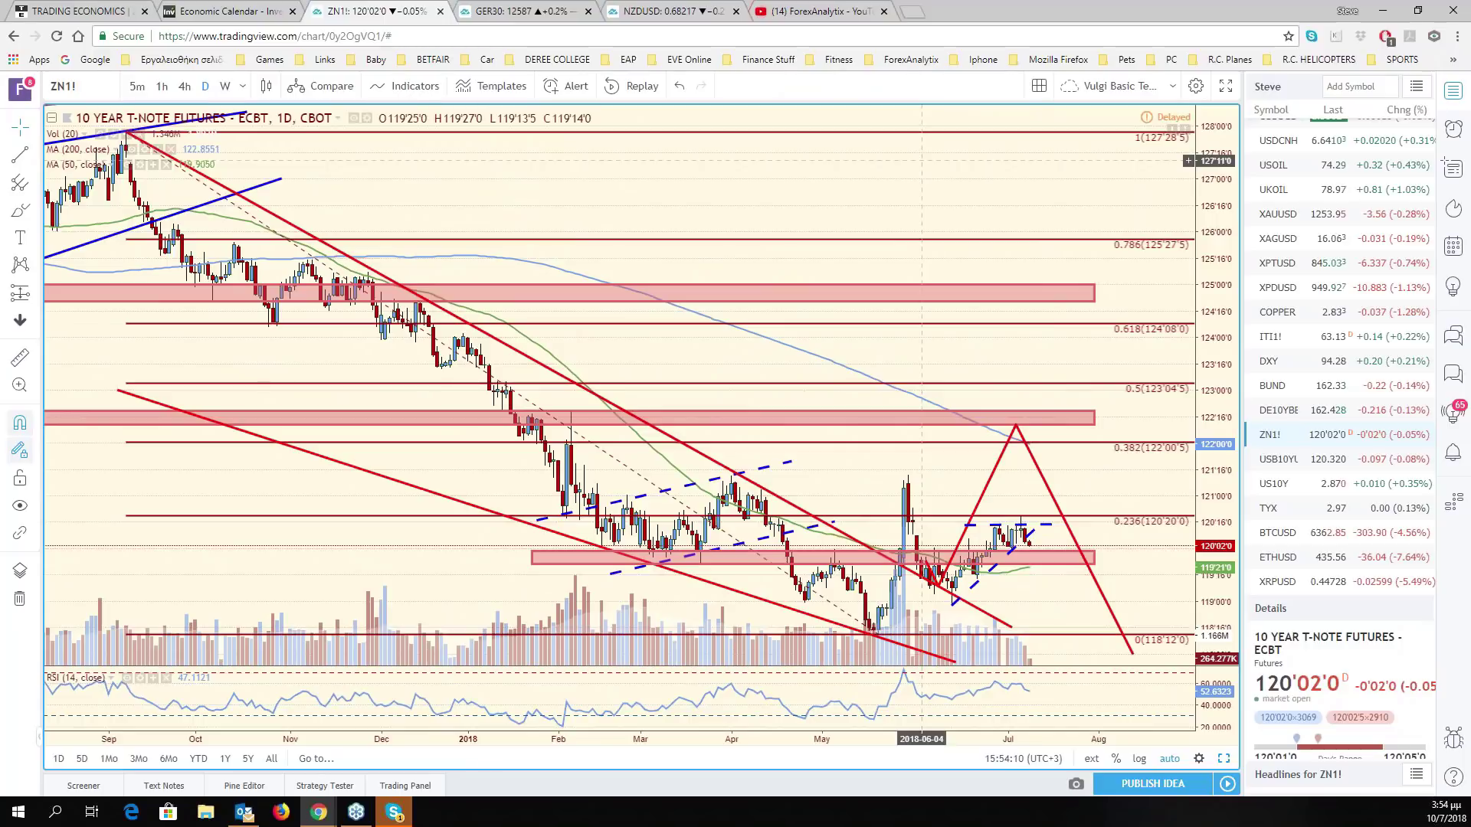
{"action": "left_click", "coordinate": [680, 9]}
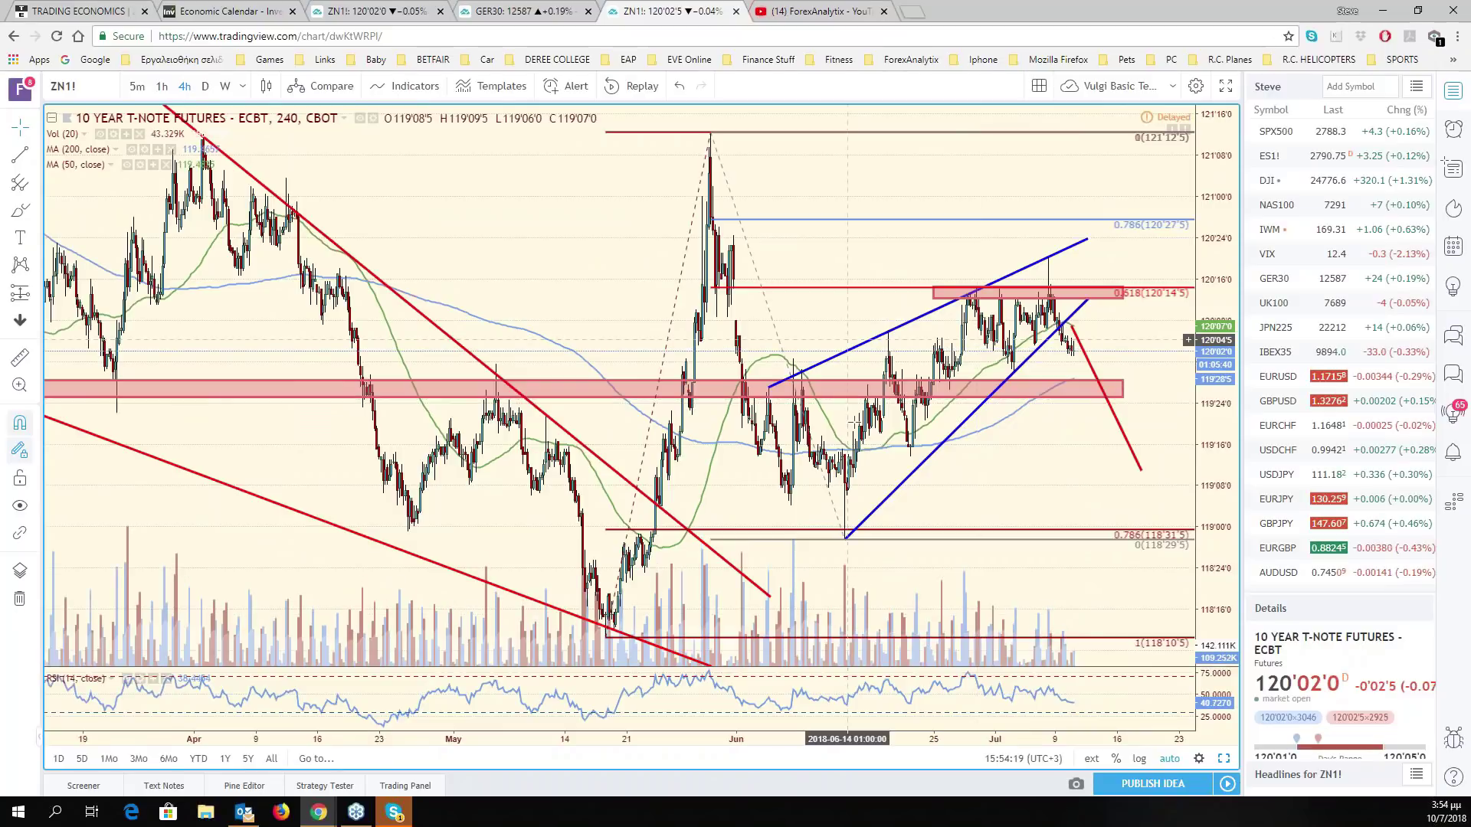
- Zoom and pan the 4-hour ZN1! chart to frame the rising wedge and latest bars
{"action": "scroll", "coordinate": [853, 423], "scroll_direction": "up", "scroll_amount": 3}
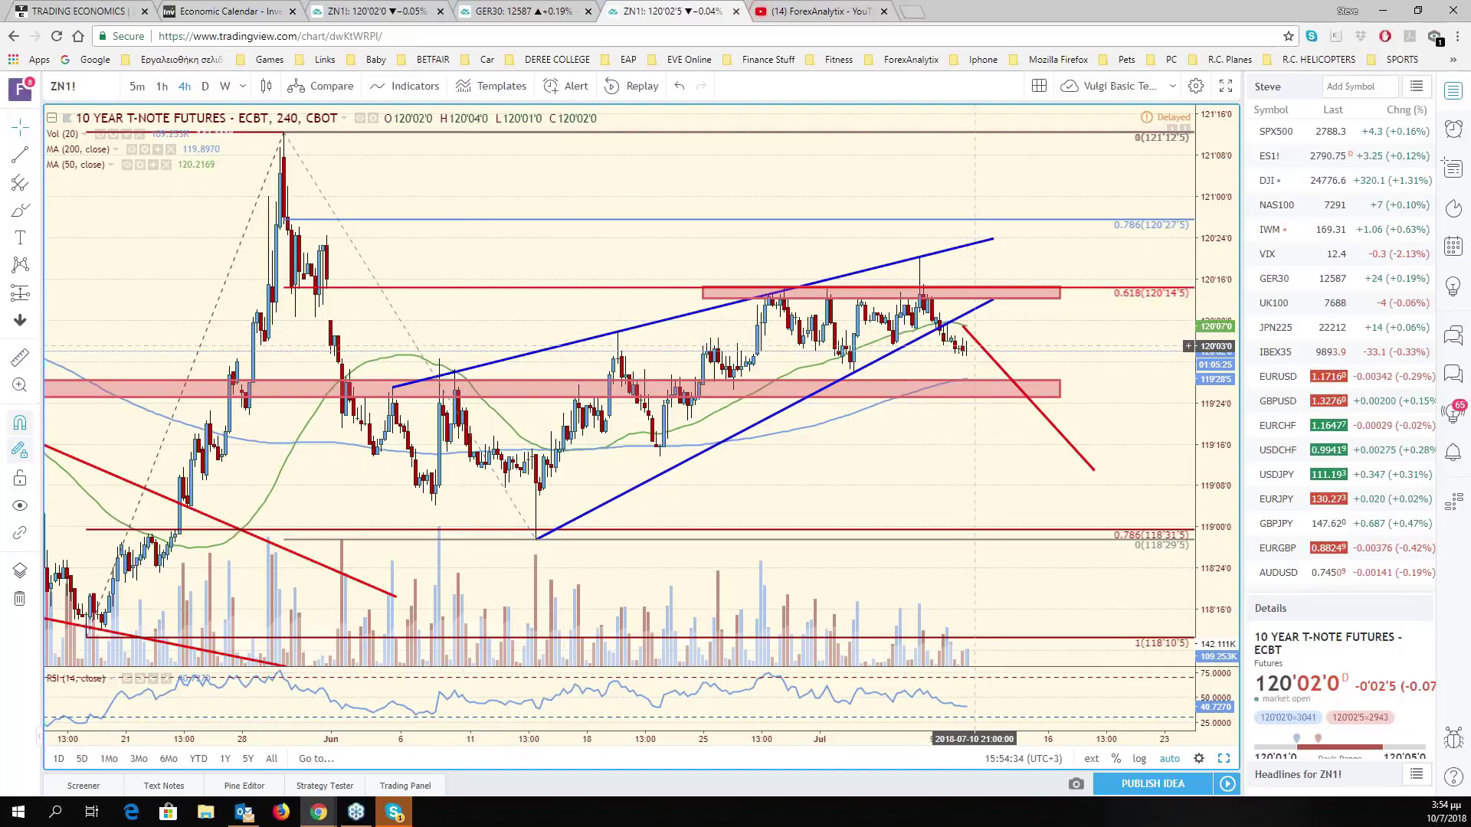
{"action": "left_click_drag", "start_coordinate": [998, 443], "coordinate": [1094, 448]}
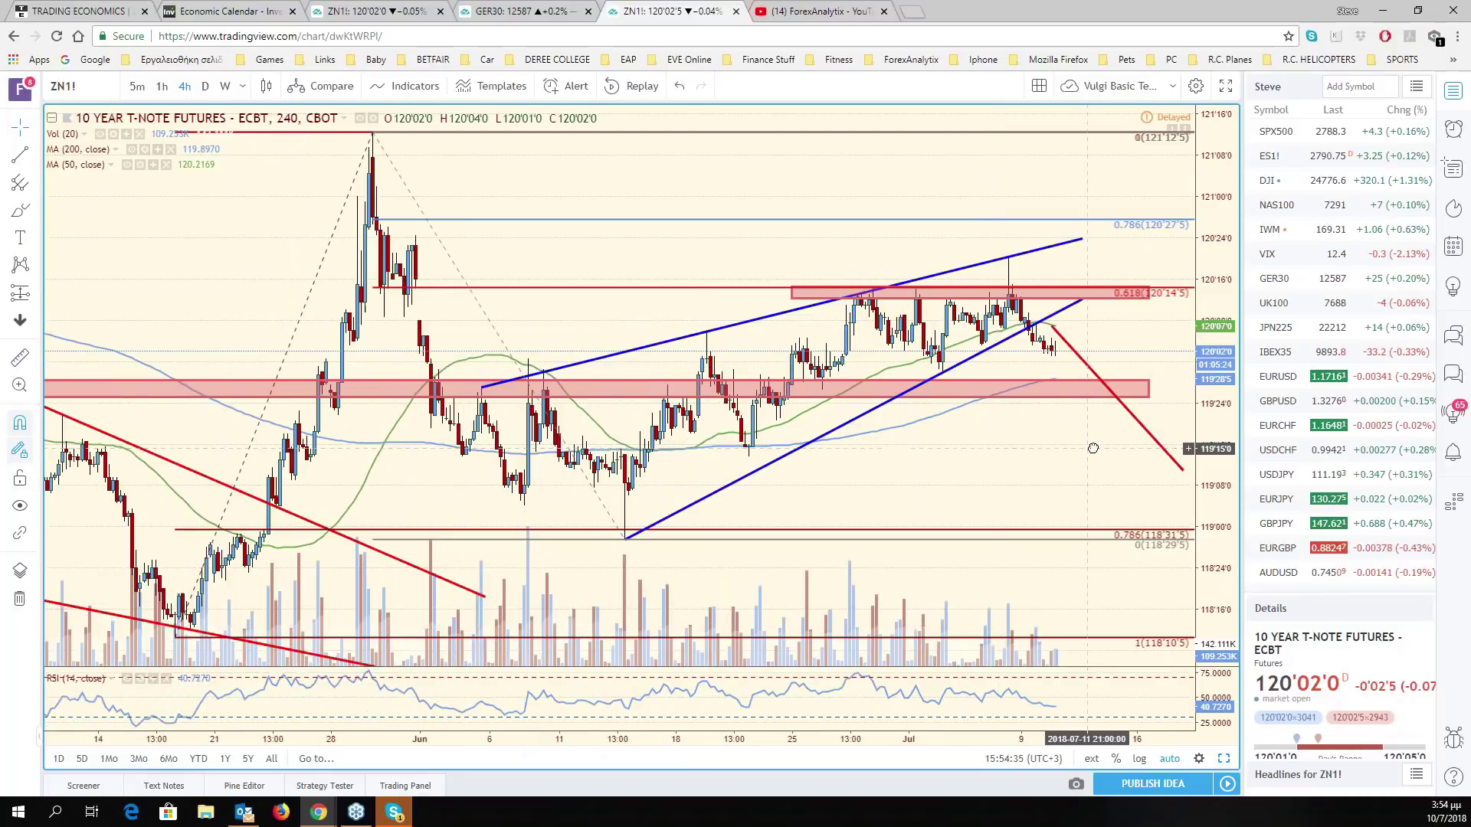
{"action": "scroll", "coordinate": [1093, 448], "scroll_direction": "down", "scroll_amount": 1}
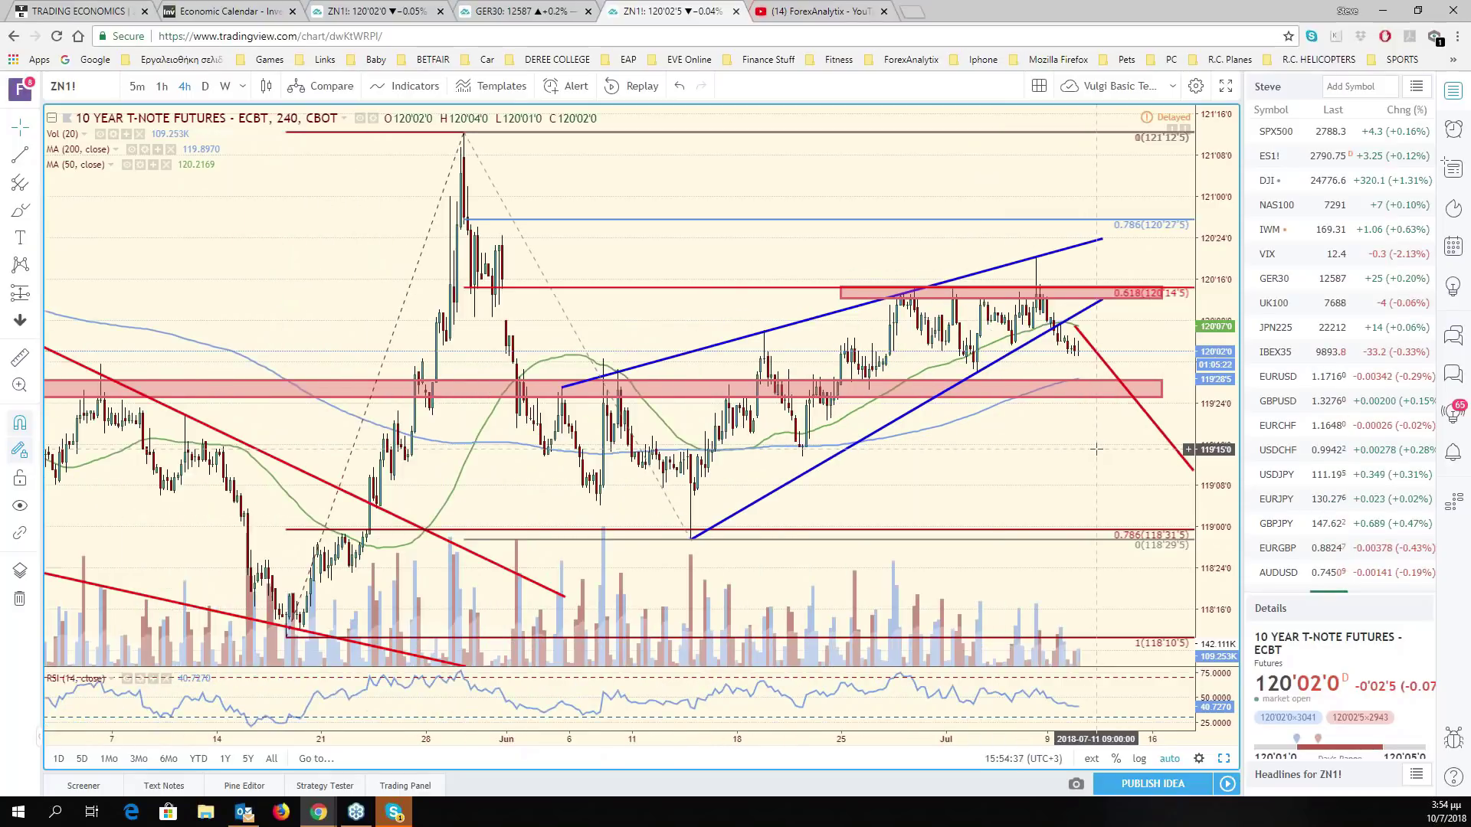
{"action": "scroll", "coordinate": [1095, 448], "scroll_direction": "up", "scroll_amount": 1}
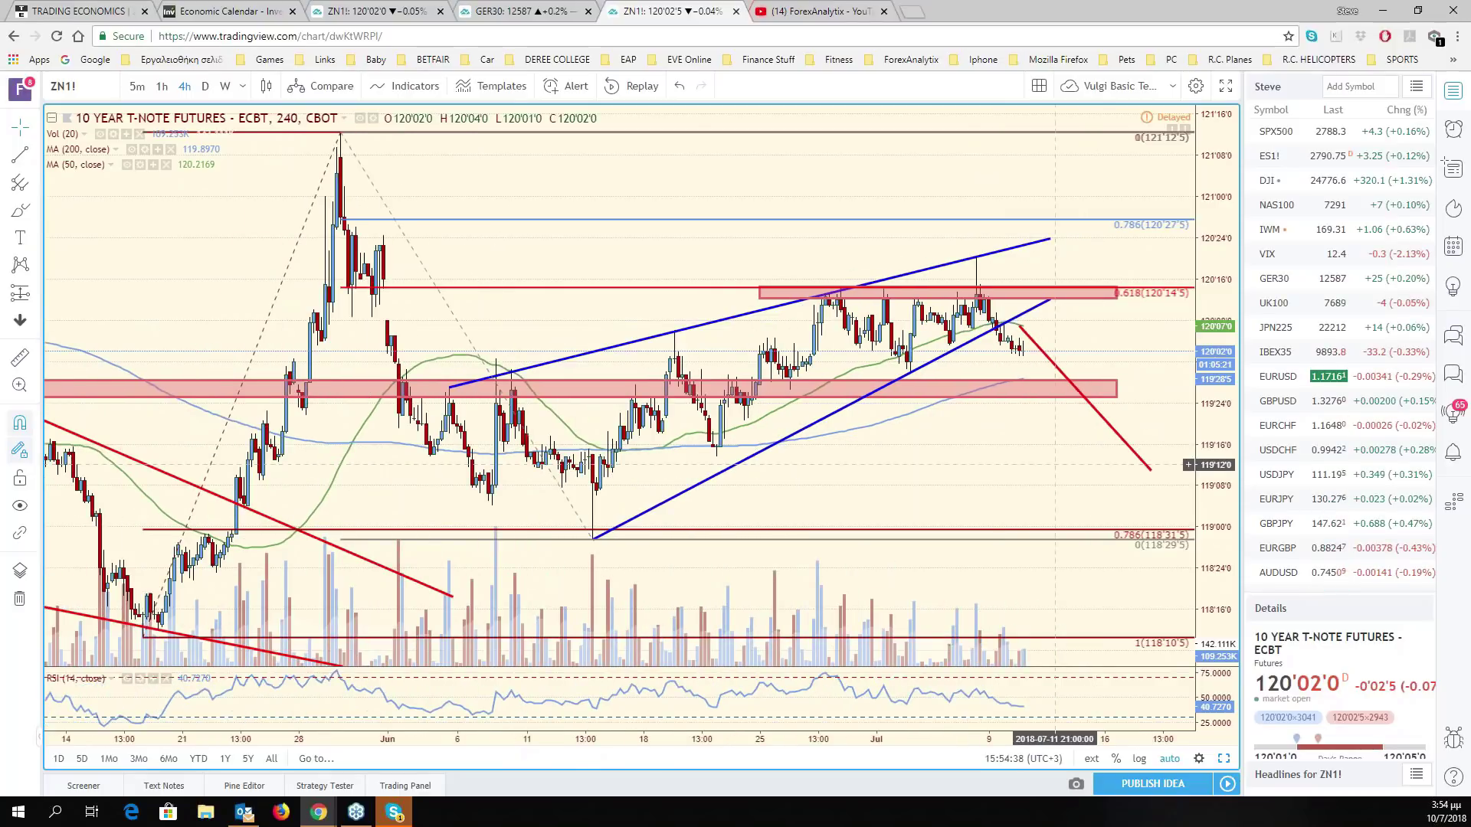
{"action": "left_click_drag", "start_coordinate": [1056, 466], "coordinate": [1189, 453]}
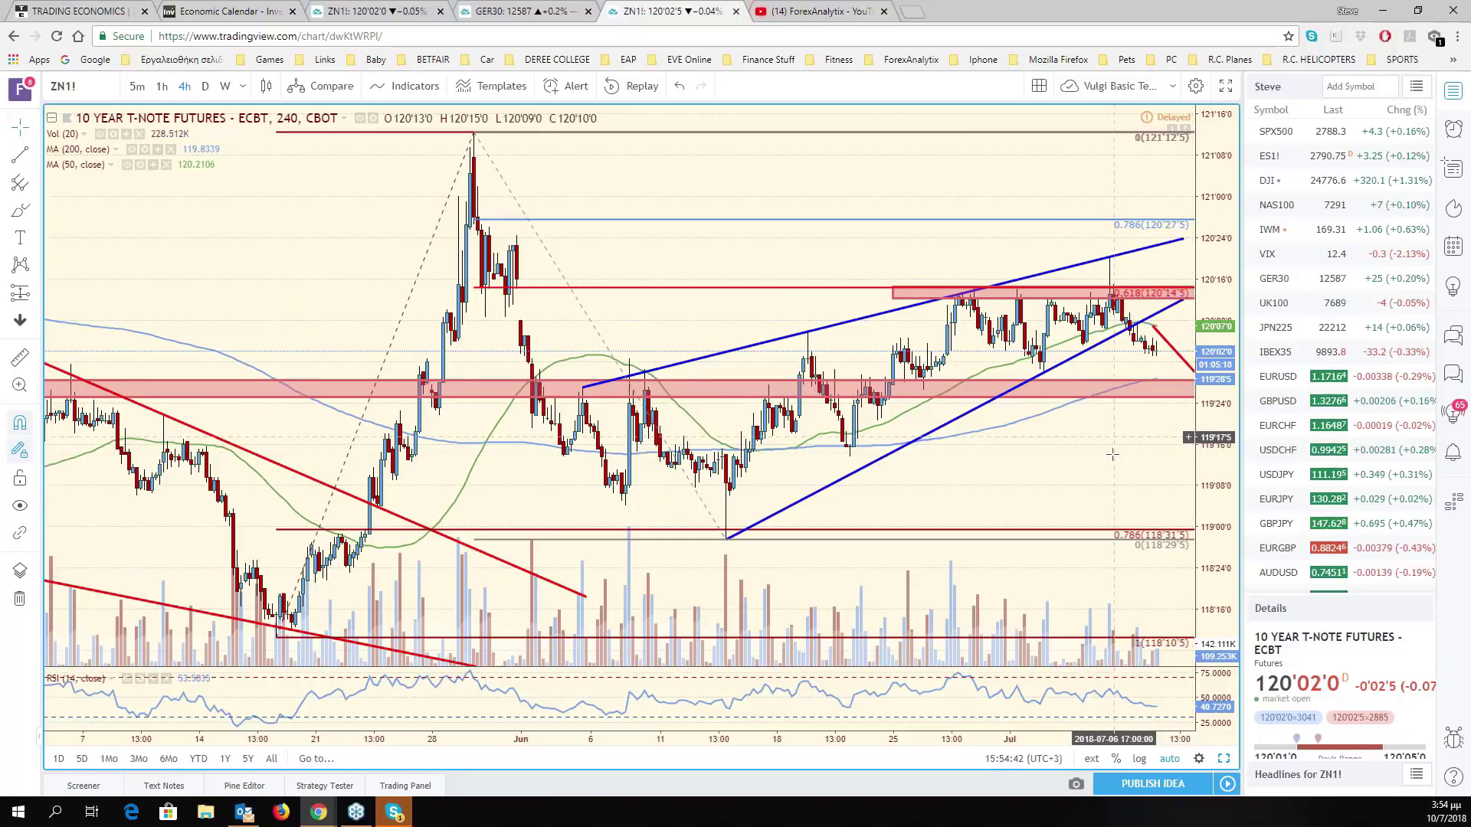
{"action": "scroll", "coordinate": [1103, 421], "scroll_direction": "right", "scroll_amount": 3}
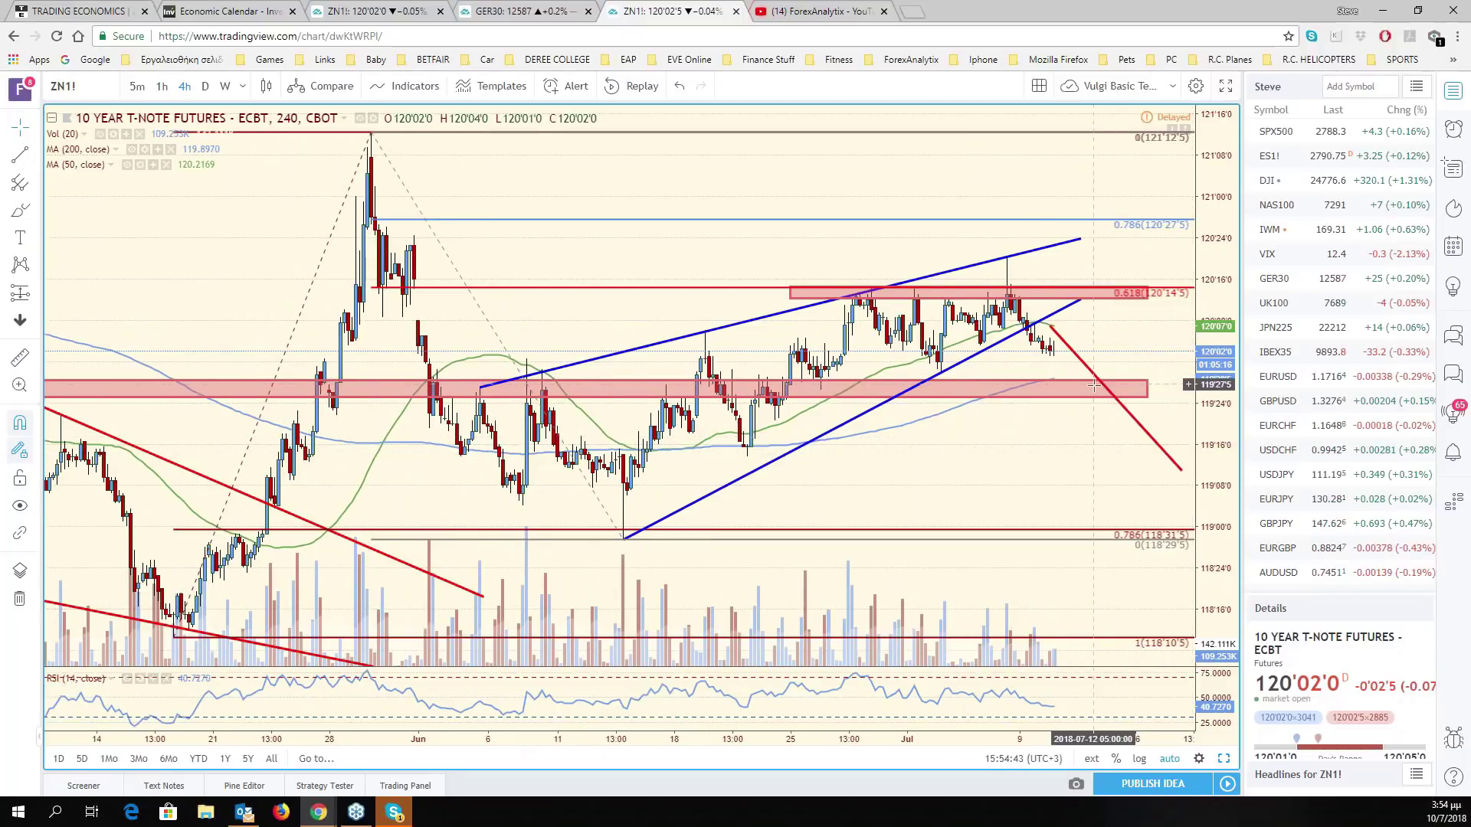
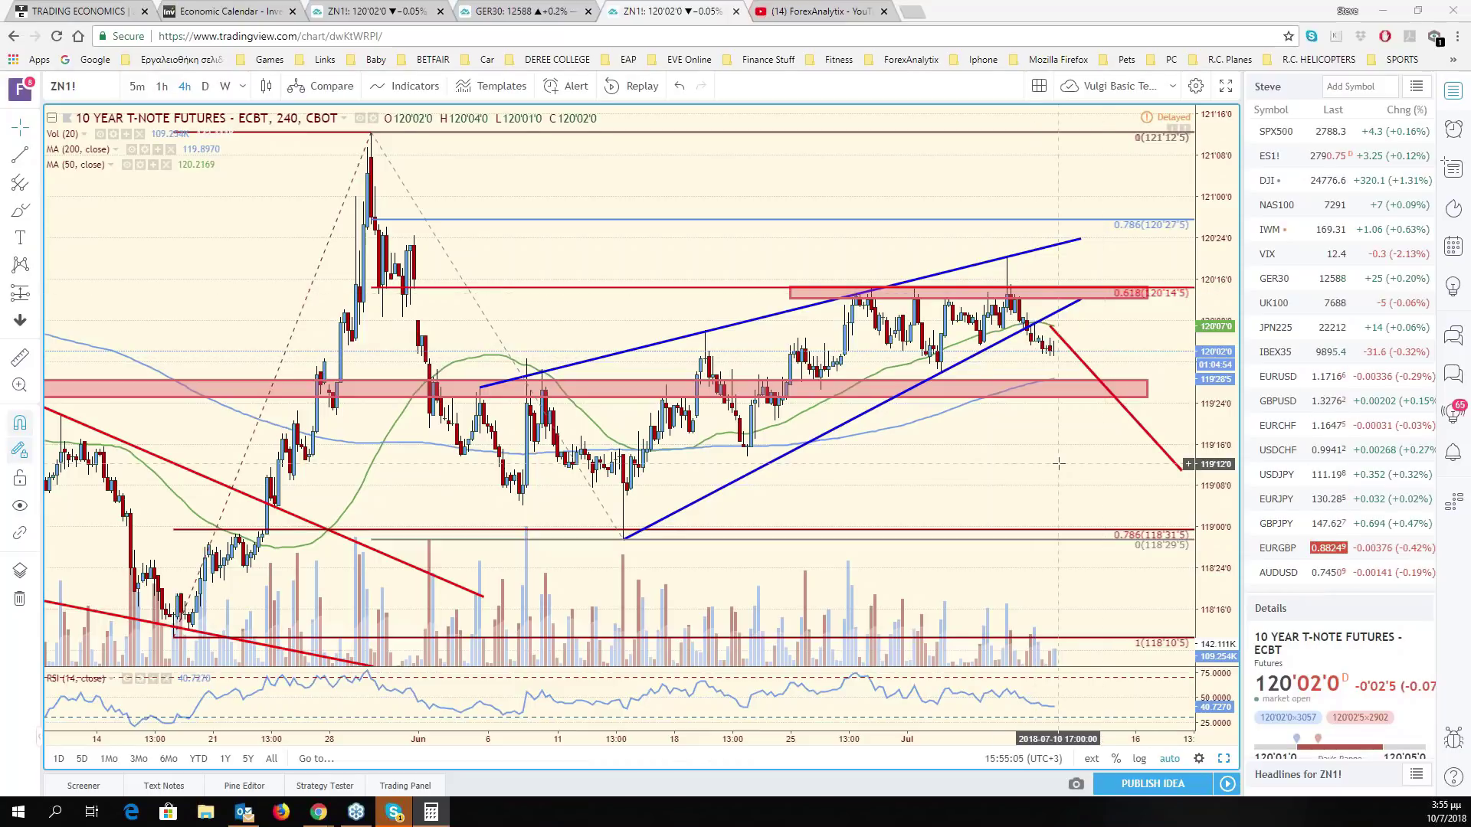
- Pan and zoom the chart to bring the earlier bars from early May into view
{"action": "left_click_drag", "start_coordinate": [1059, 464], "coordinate": [1082, 465]}
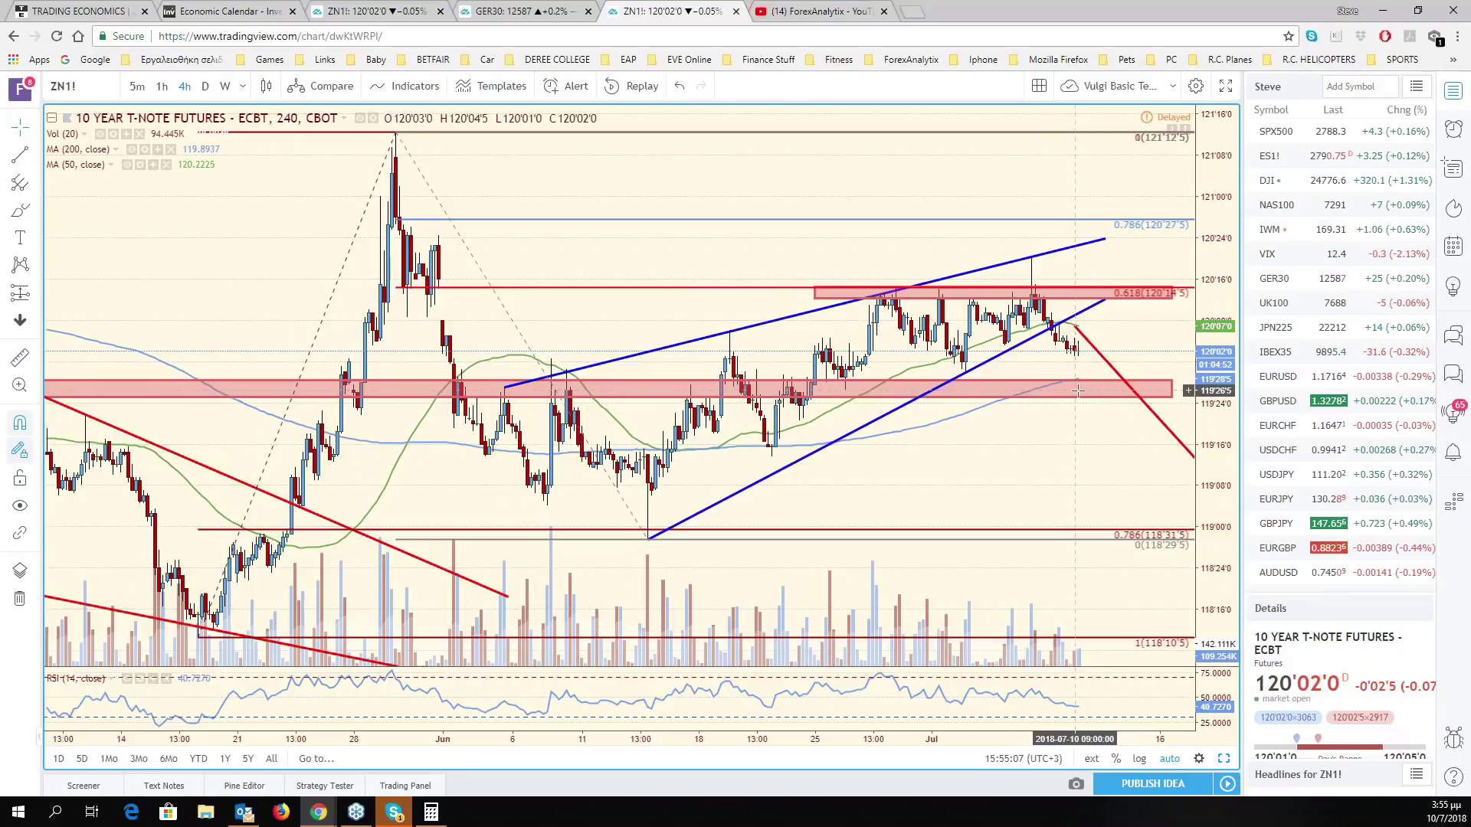
{"action": "scroll", "coordinate": [1078, 391], "scroll_direction": "down", "scroll_amount": 2}
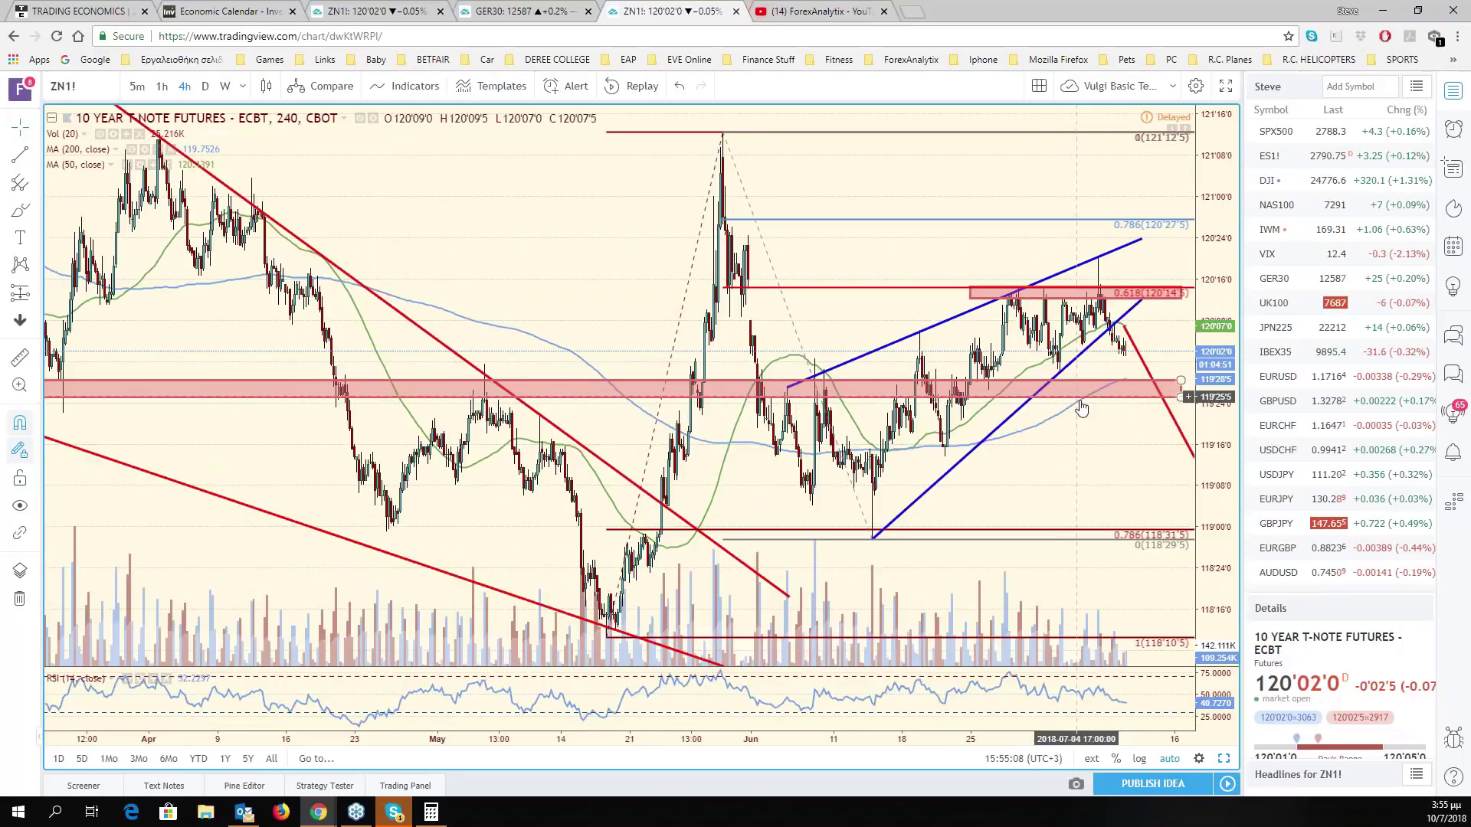
{"action": "scroll", "coordinate": [1081, 408], "scroll_direction": "down", "scroll_amount": 2}
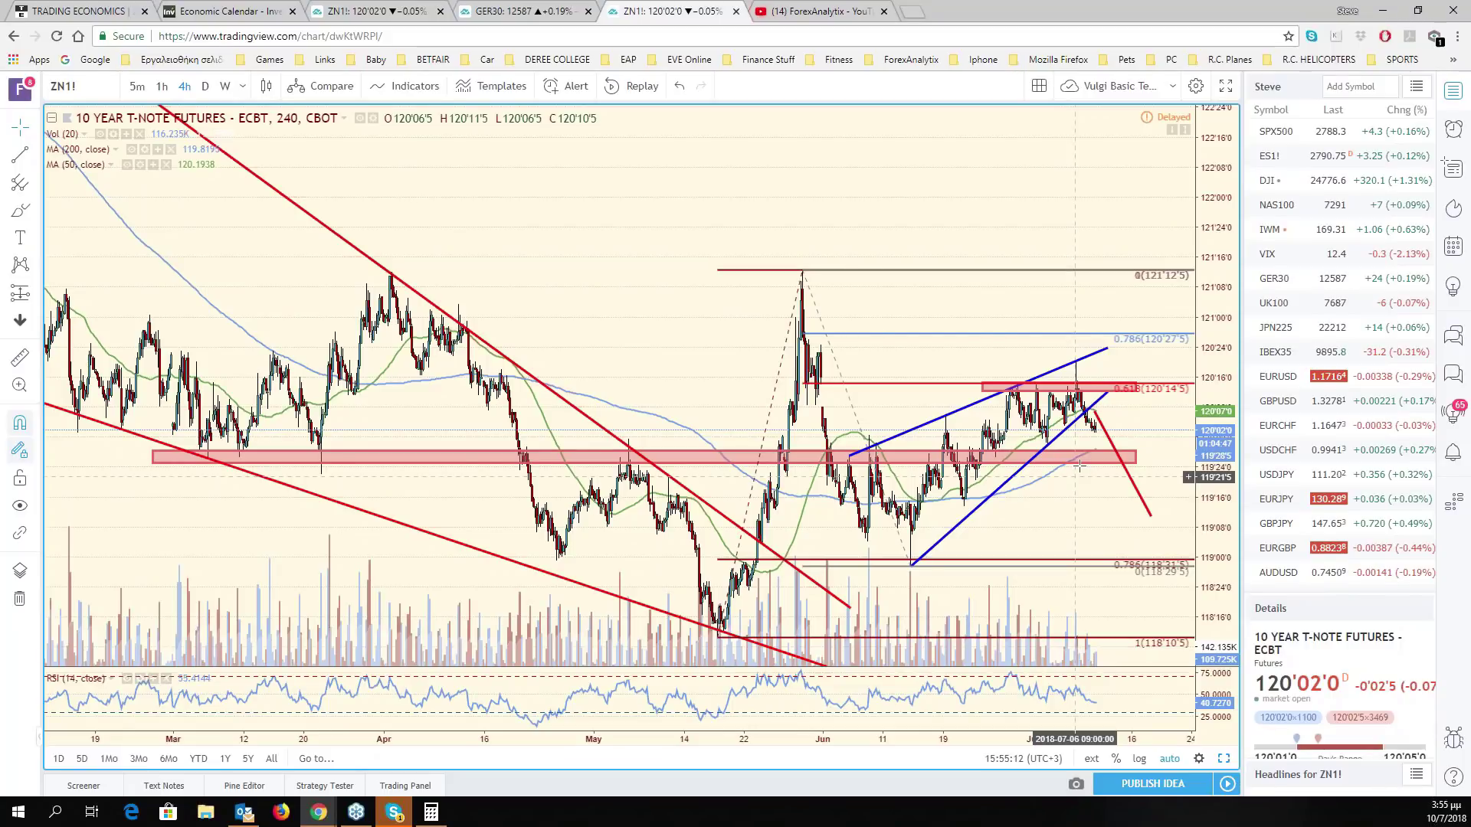
{"action": "scroll", "coordinate": [1079, 466], "scroll_direction": "down", "scroll_amount": 1}
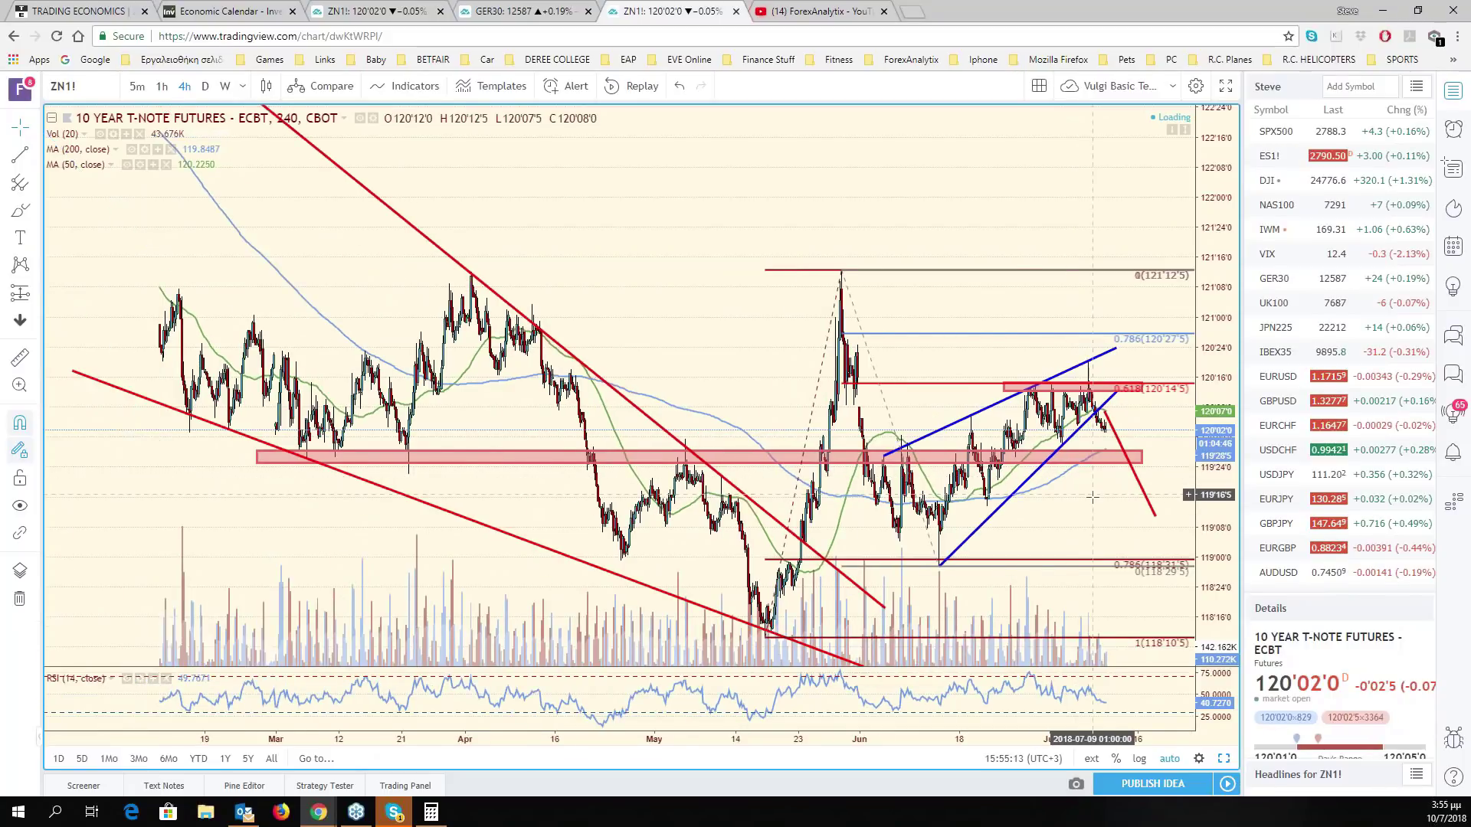
{"action": "scroll", "coordinate": [1104, 525], "scroll_direction": "up", "scroll_amount": 1}
{"action": "scroll", "coordinate": [1062, 506], "scroll_direction": "up", "scroll_amount": 1}
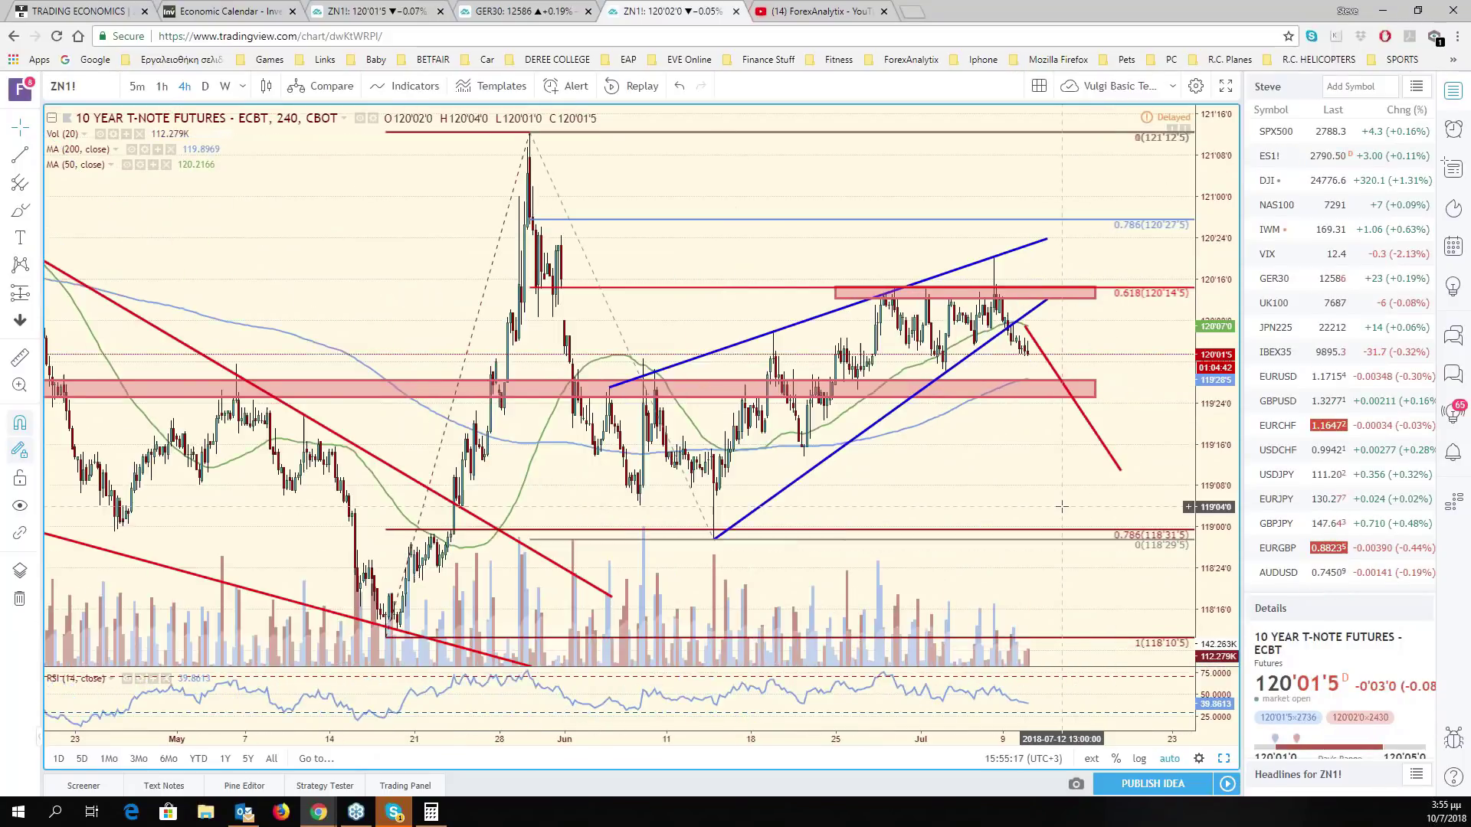
{"action": "scroll", "coordinate": [1062, 506], "scroll_direction": "up", "scroll_amount": 1}
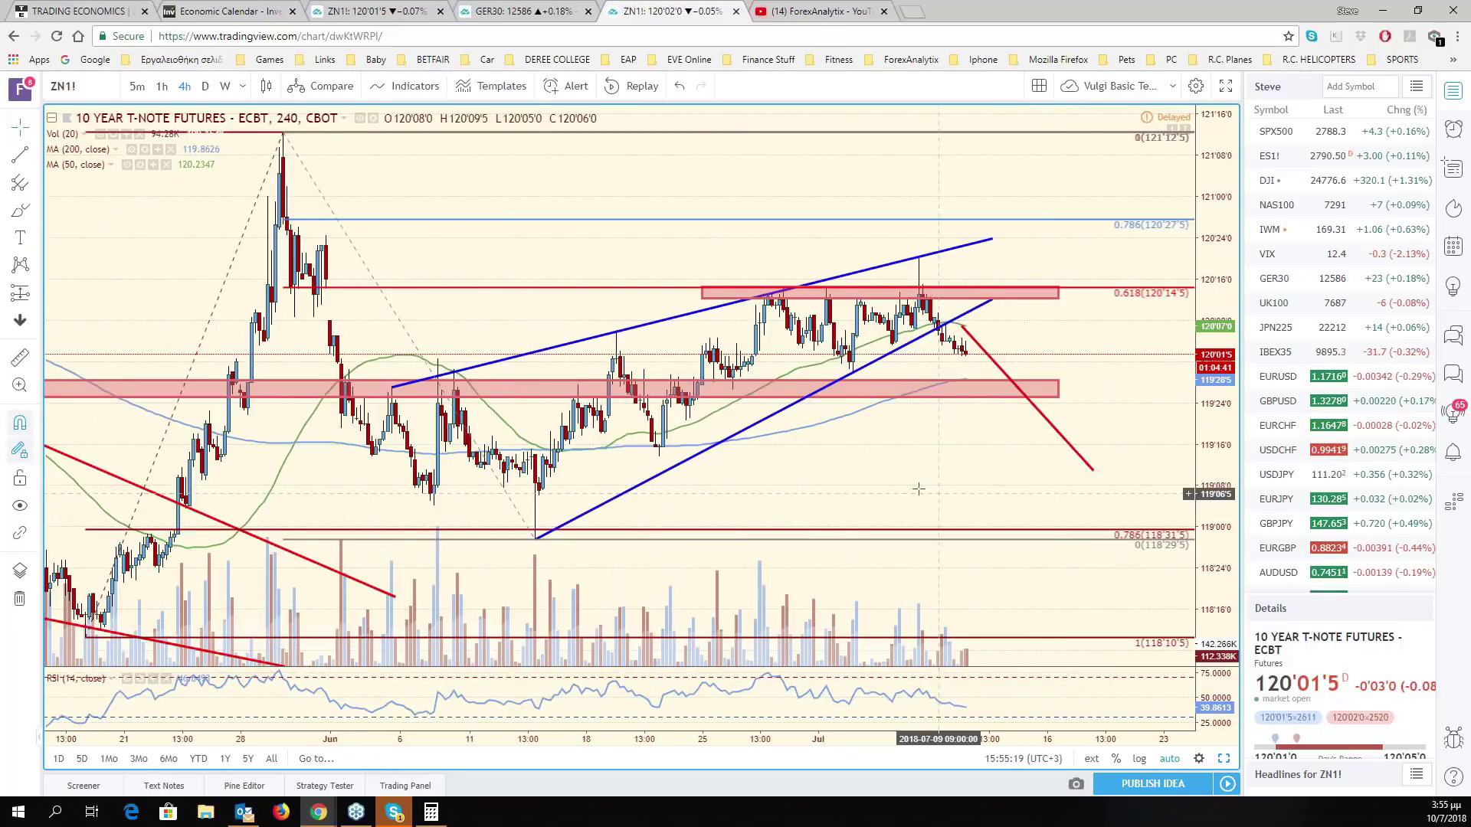
{"action": "left_click_drag", "start_coordinate": [919, 488], "coordinate": [1103, 498]}
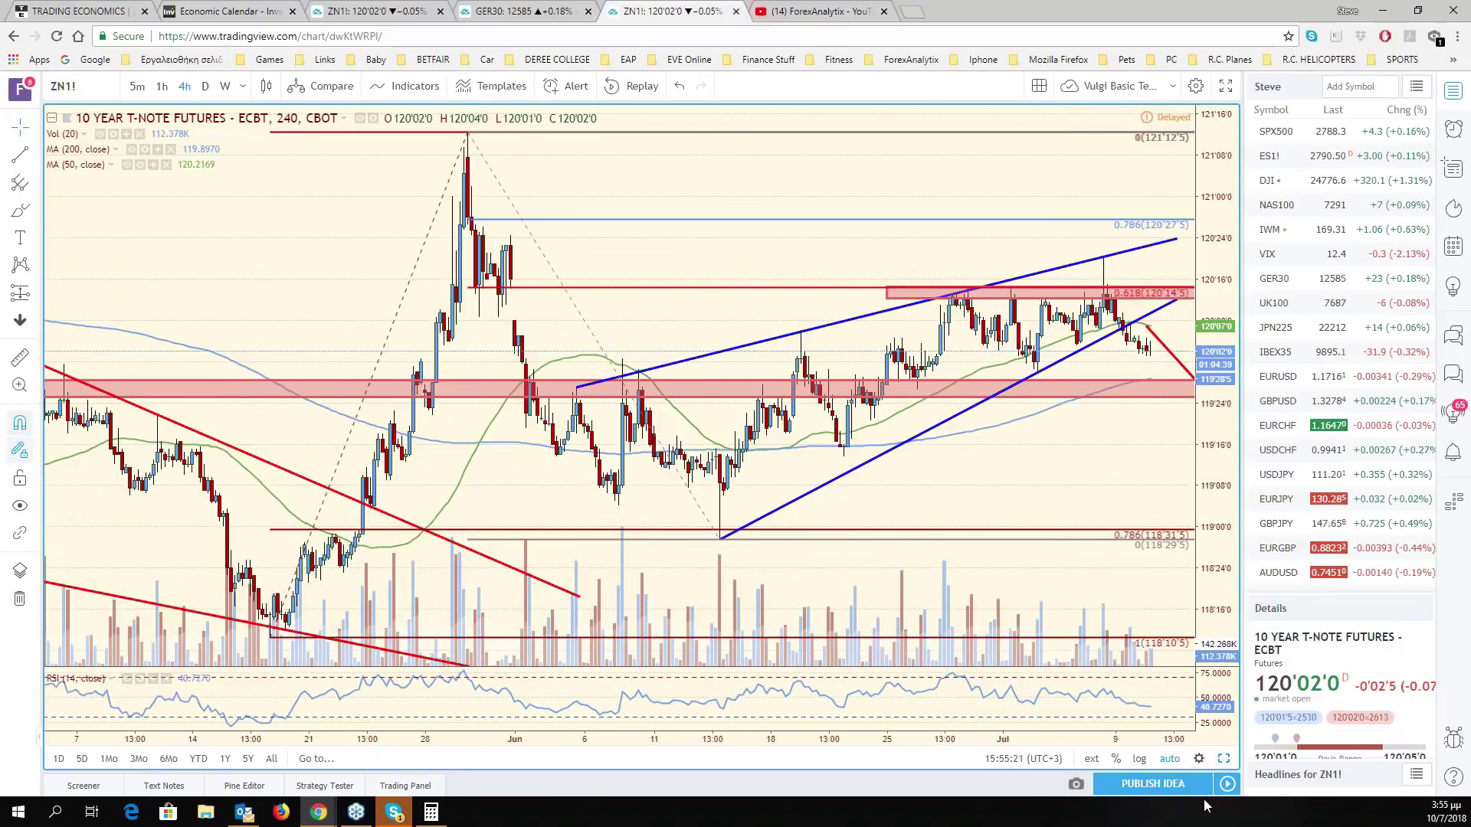
- Return to the six-chart grid, check the daily ZN1! chart, and make the T-Note futures pane active
{"action": "left_click", "coordinate": [1223, 758]}
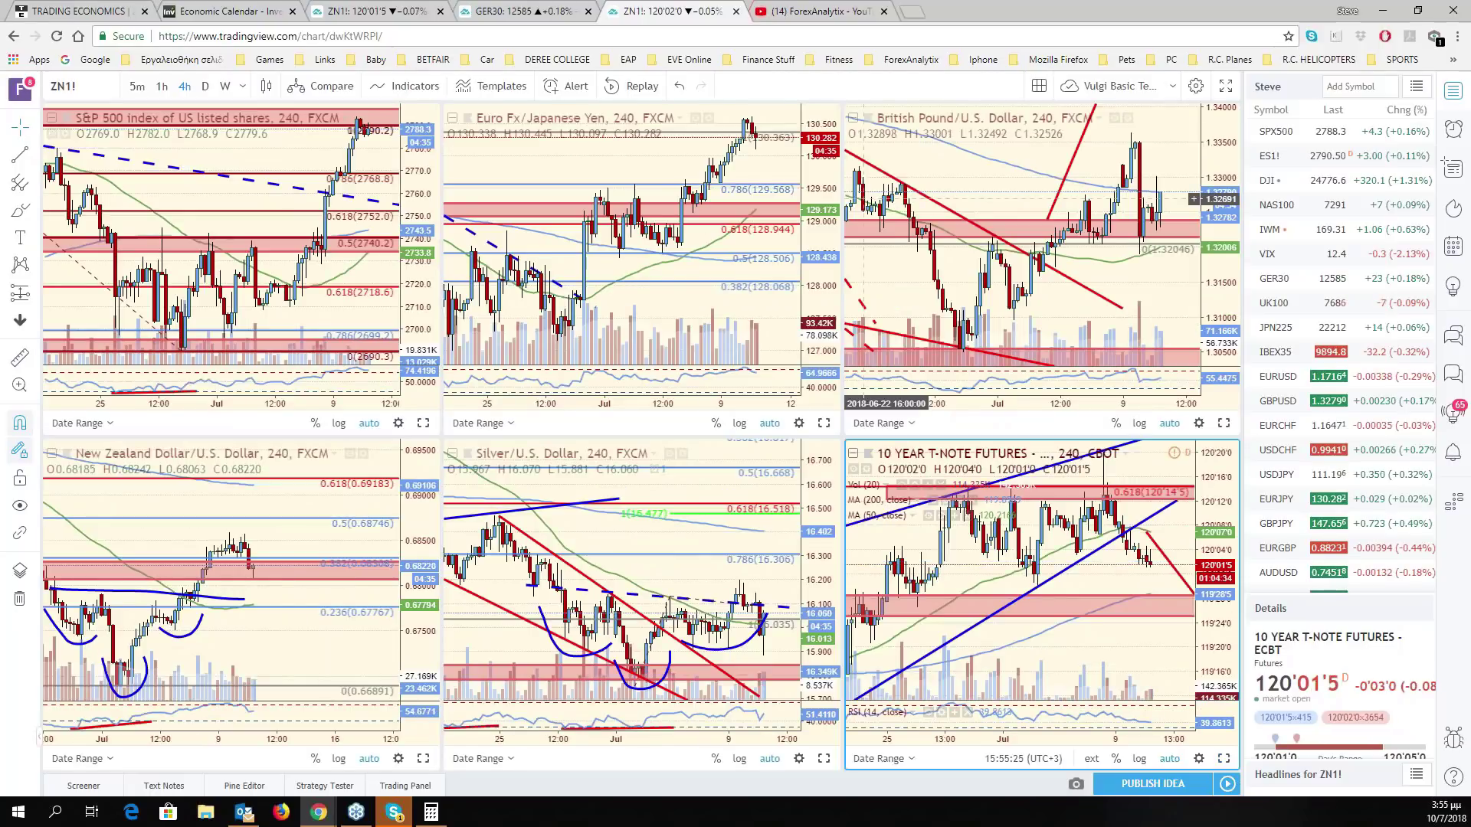
{"action": "left_click", "coordinate": [391, 11]}
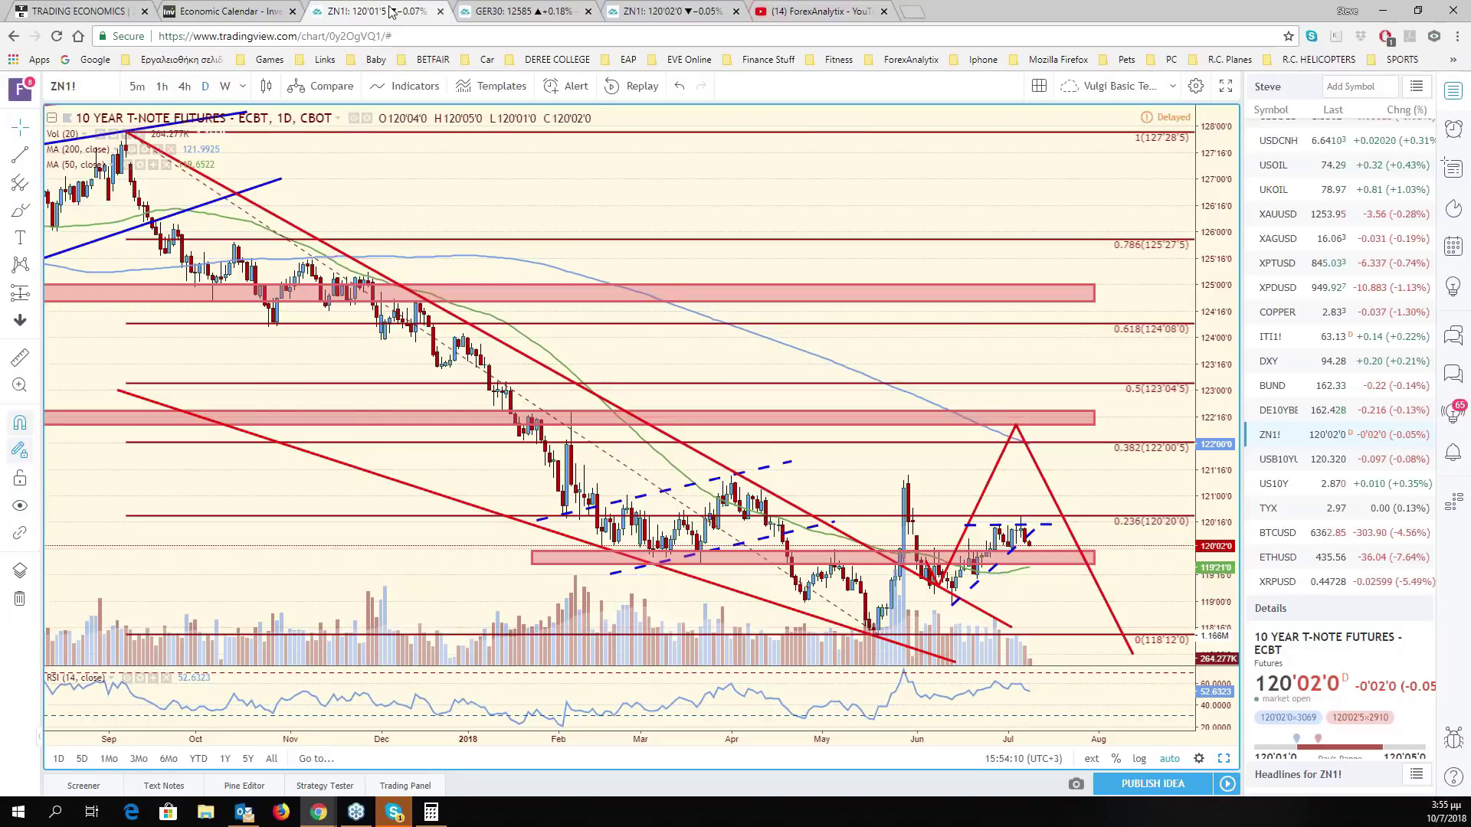
{"action": "left_click", "coordinate": [1226, 758]}
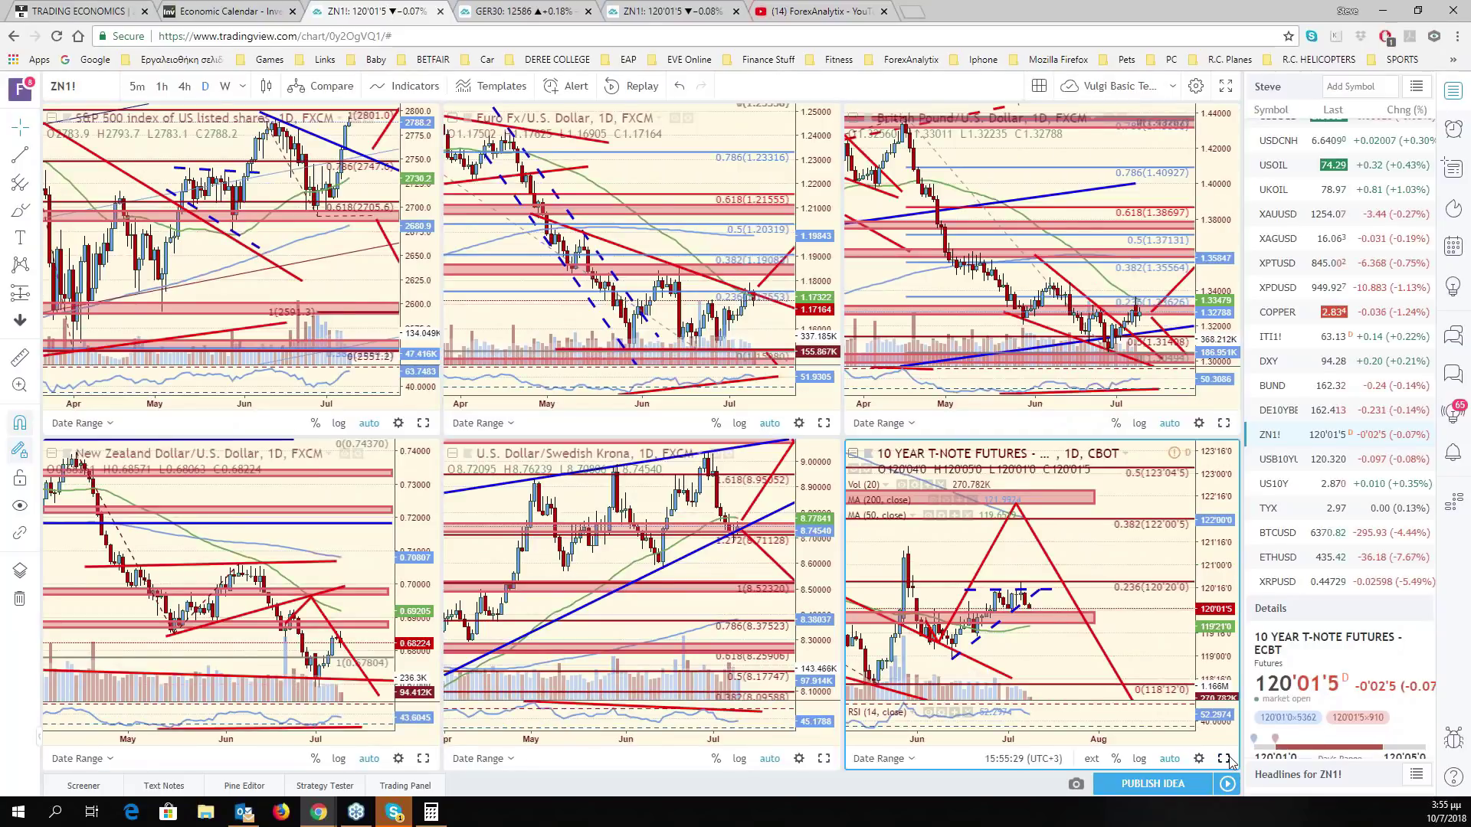
{"action": "left_click", "coordinate": [1134, 568]}
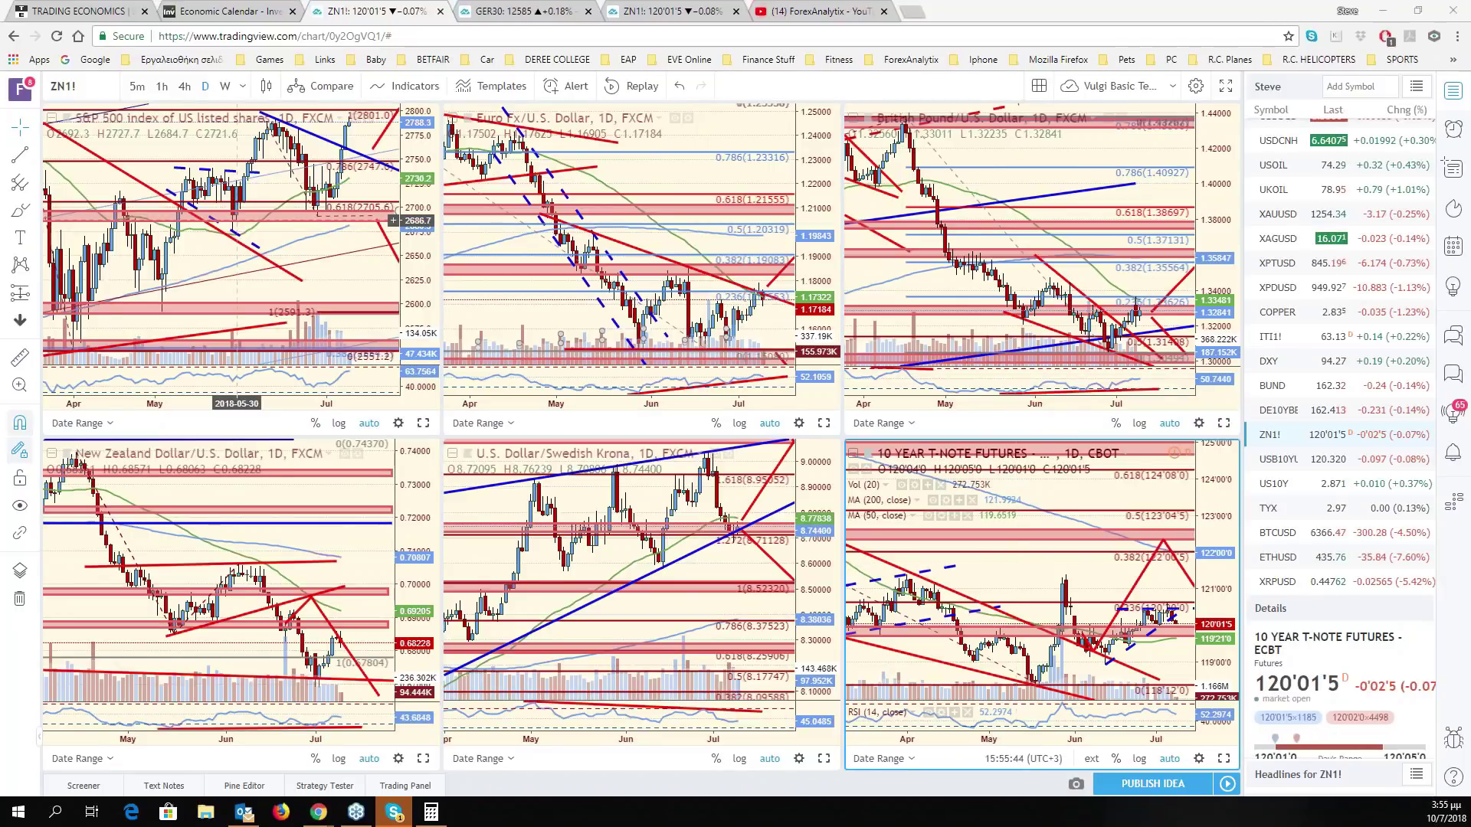
- Load NIFTY 50 into the S&P 500 pane and maximize it with Alt+Enter
{"action": "left_click", "coordinate": [238, 221]}
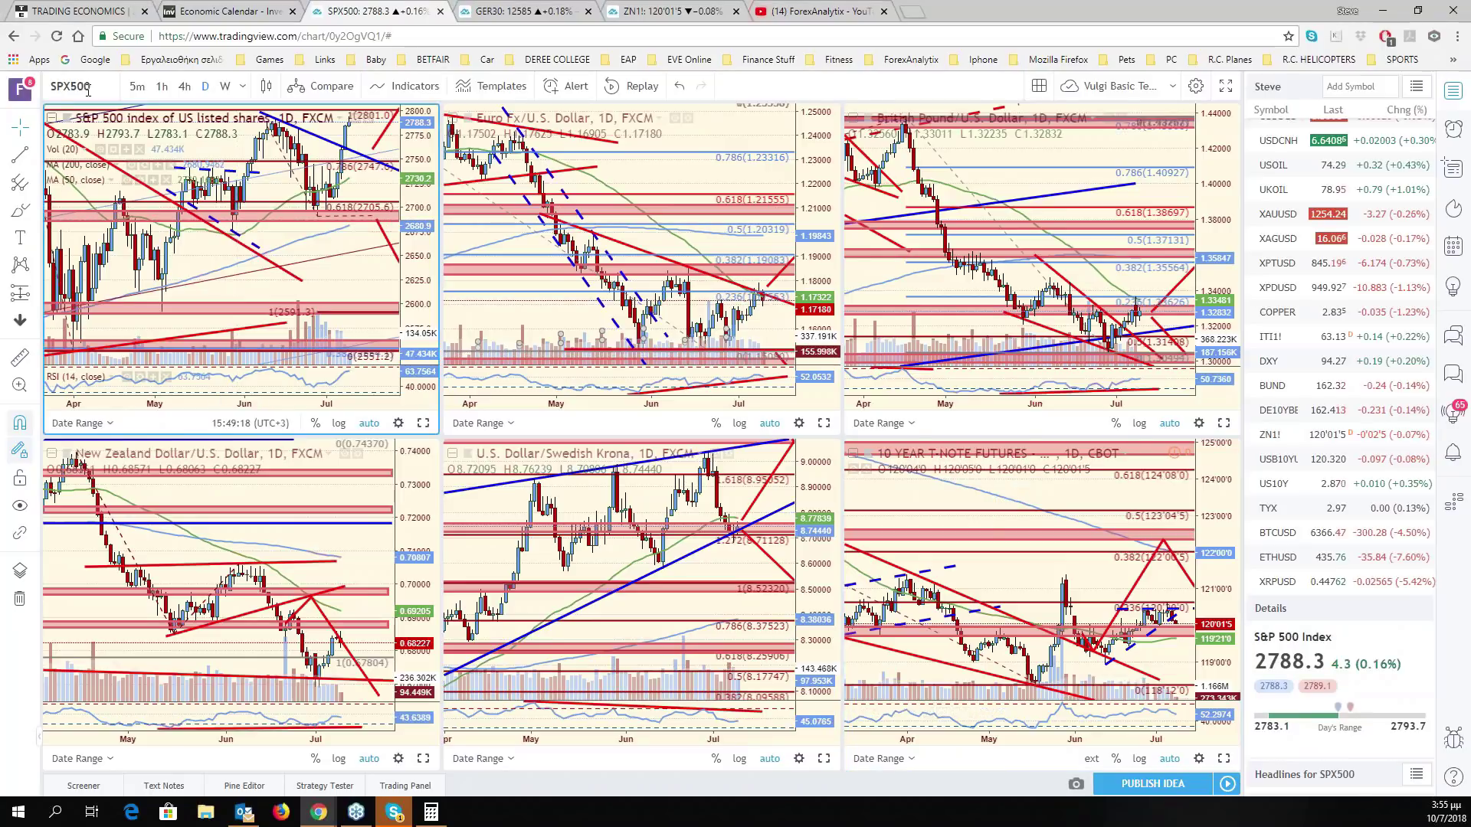
{"action": "left_click", "coordinate": [88, 91]}
{"action": "type", "text": "NIF"}
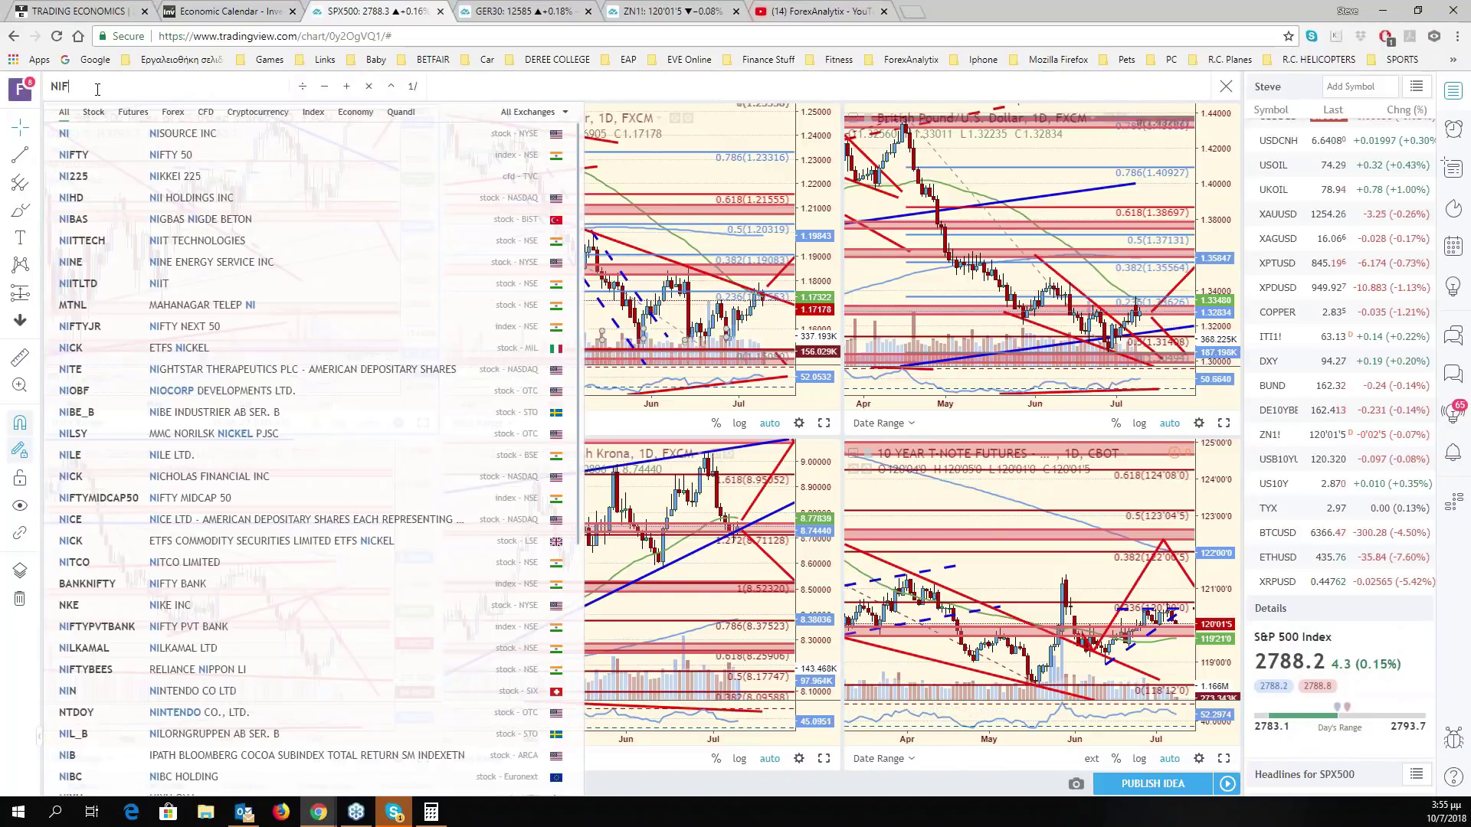
{"action": "type", "text": "TY"}
{"action": "key", "text": "Return"}
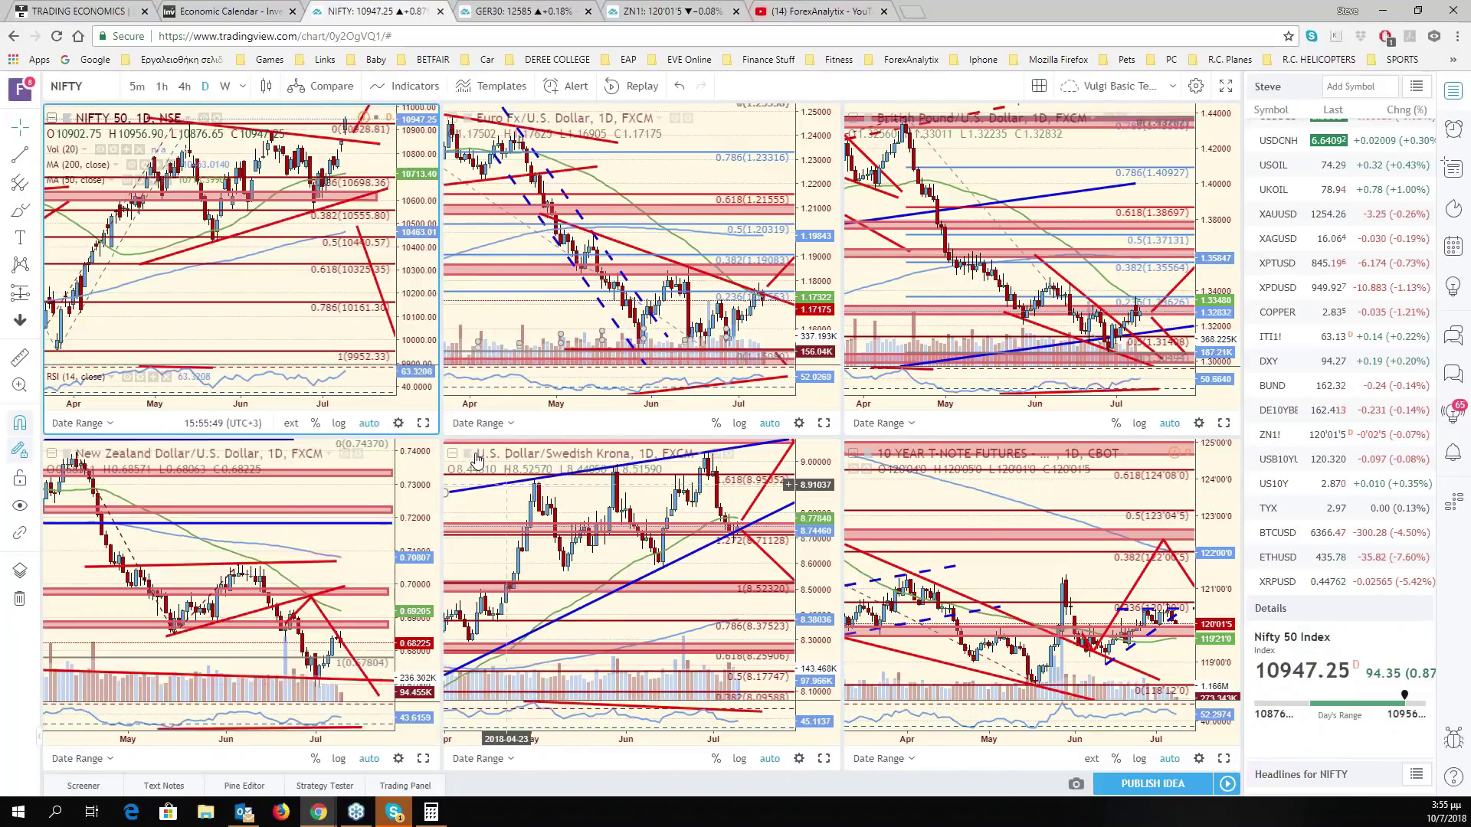
{"action": "key", "text": "alt+Return"}
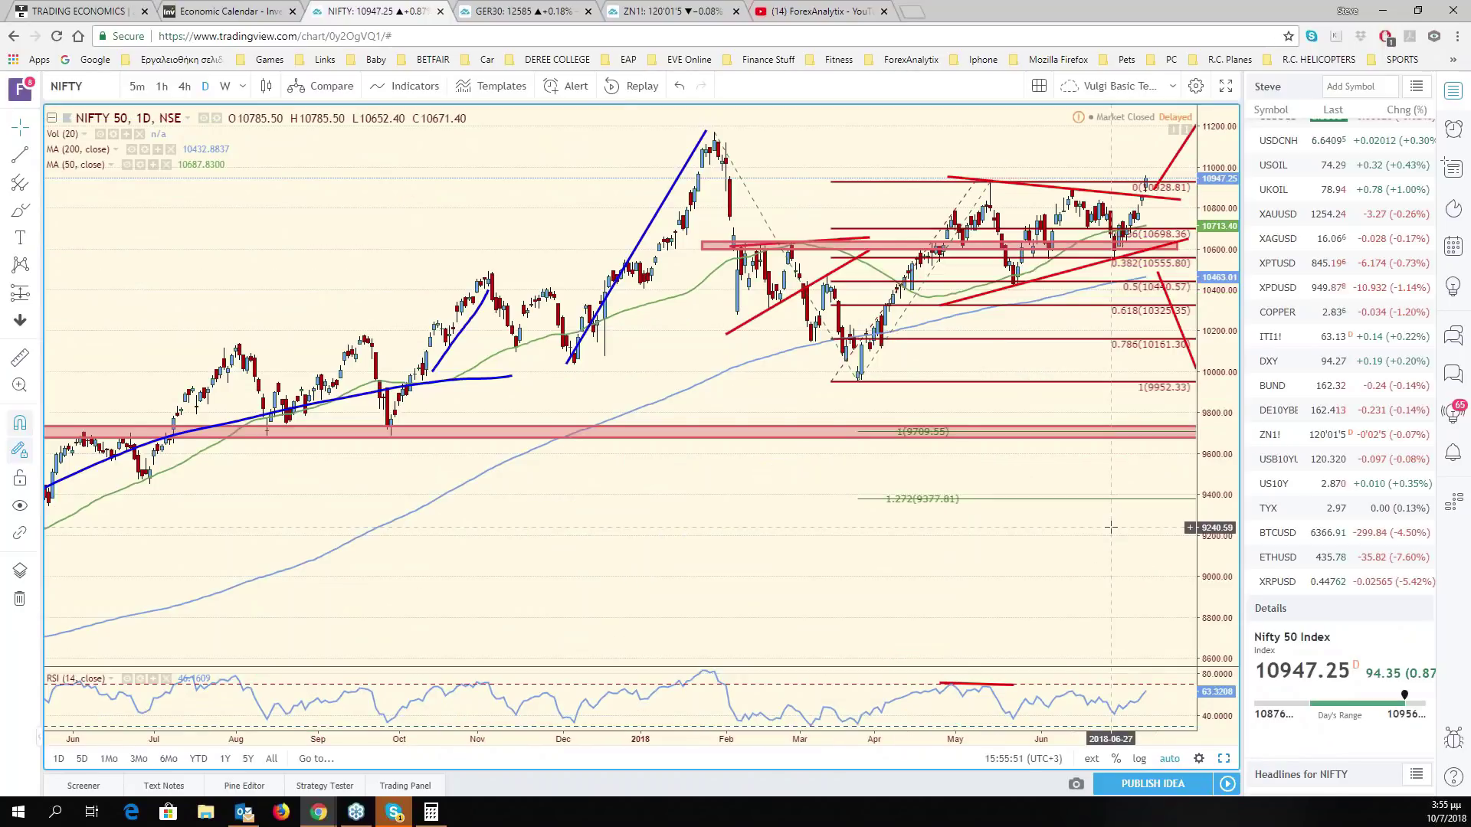
{"action": "left_click_drag", "start_coordinate": [1111, 527], "coordinate": [996, 522]}
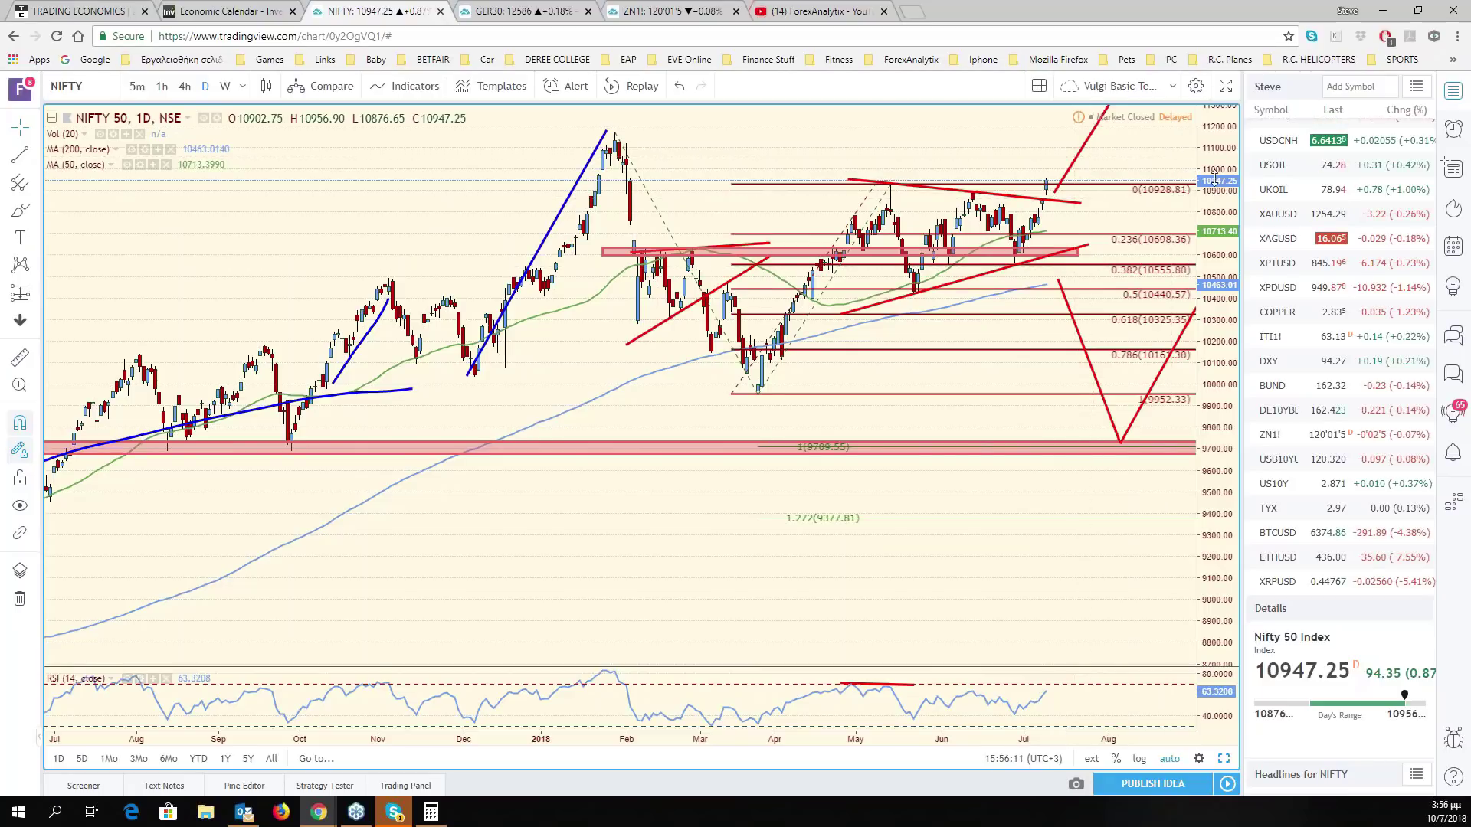
{"action": "left_click_drag", "start_coordinate": [1215, 178], "coordinate": [1210, 222]}
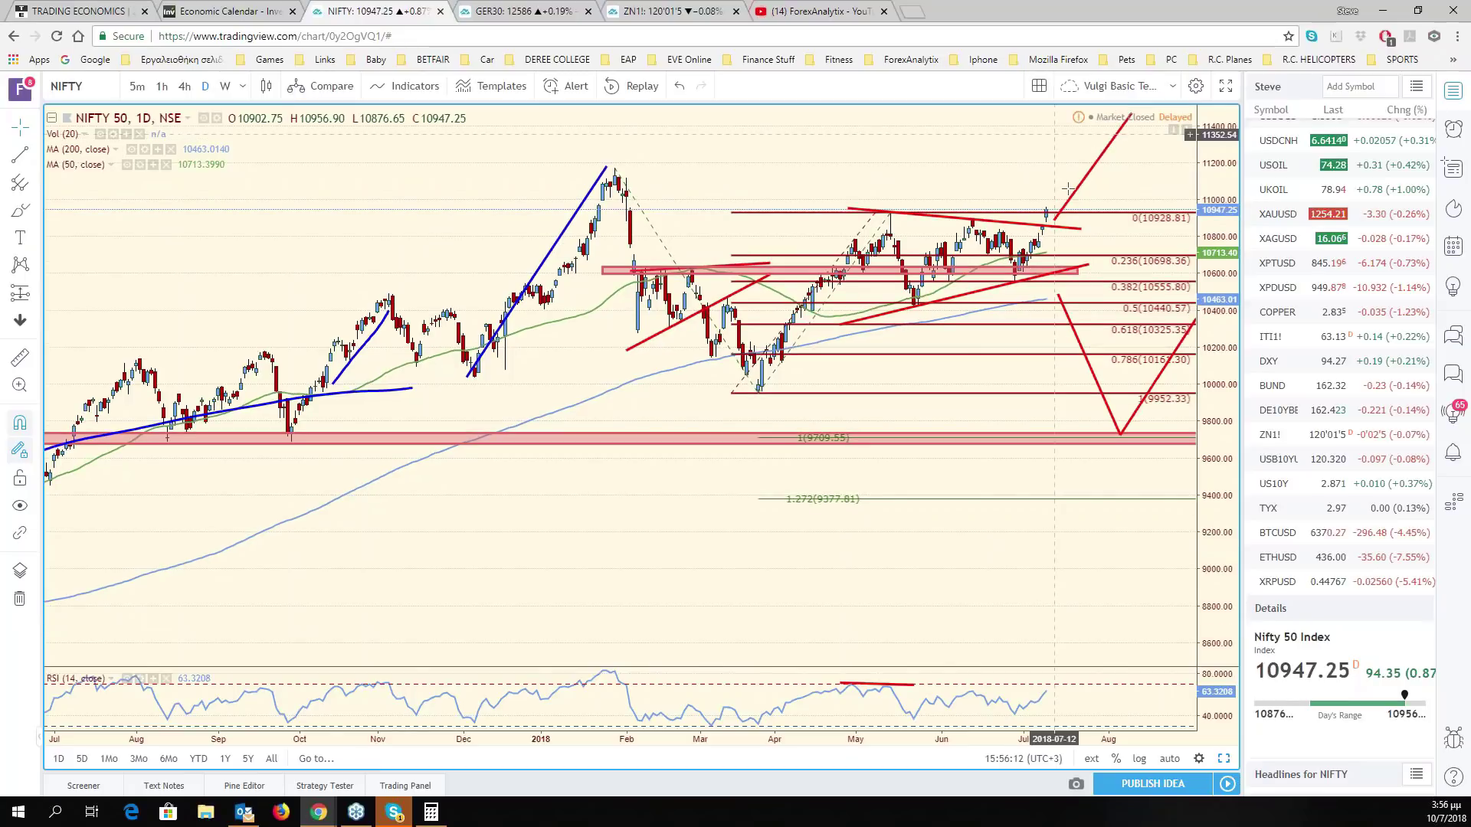
{"action": "left_click", "coordinate": [1066, 227]}
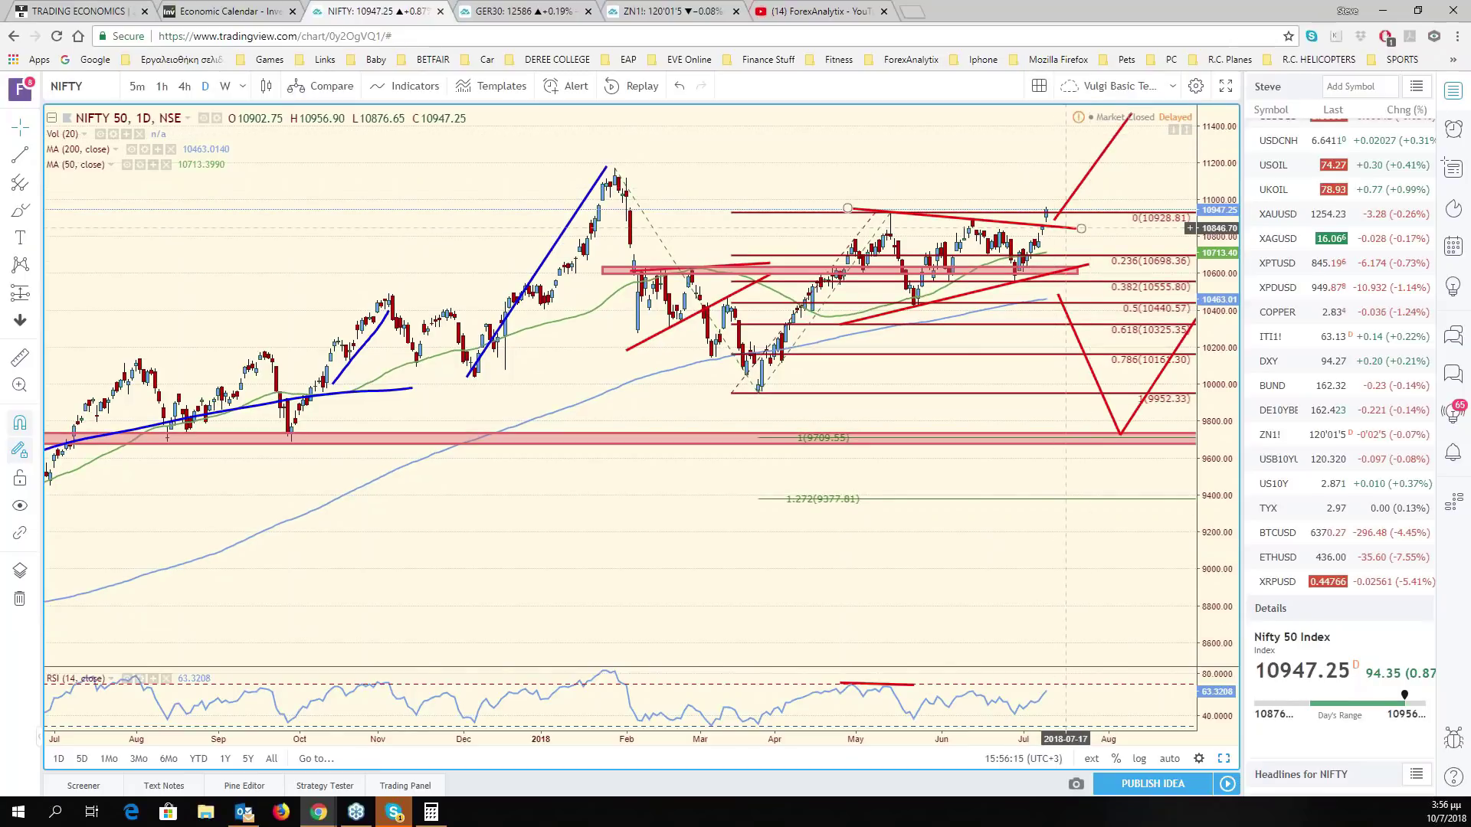
{"action": "left_click", "coordinate": [970, 305]}
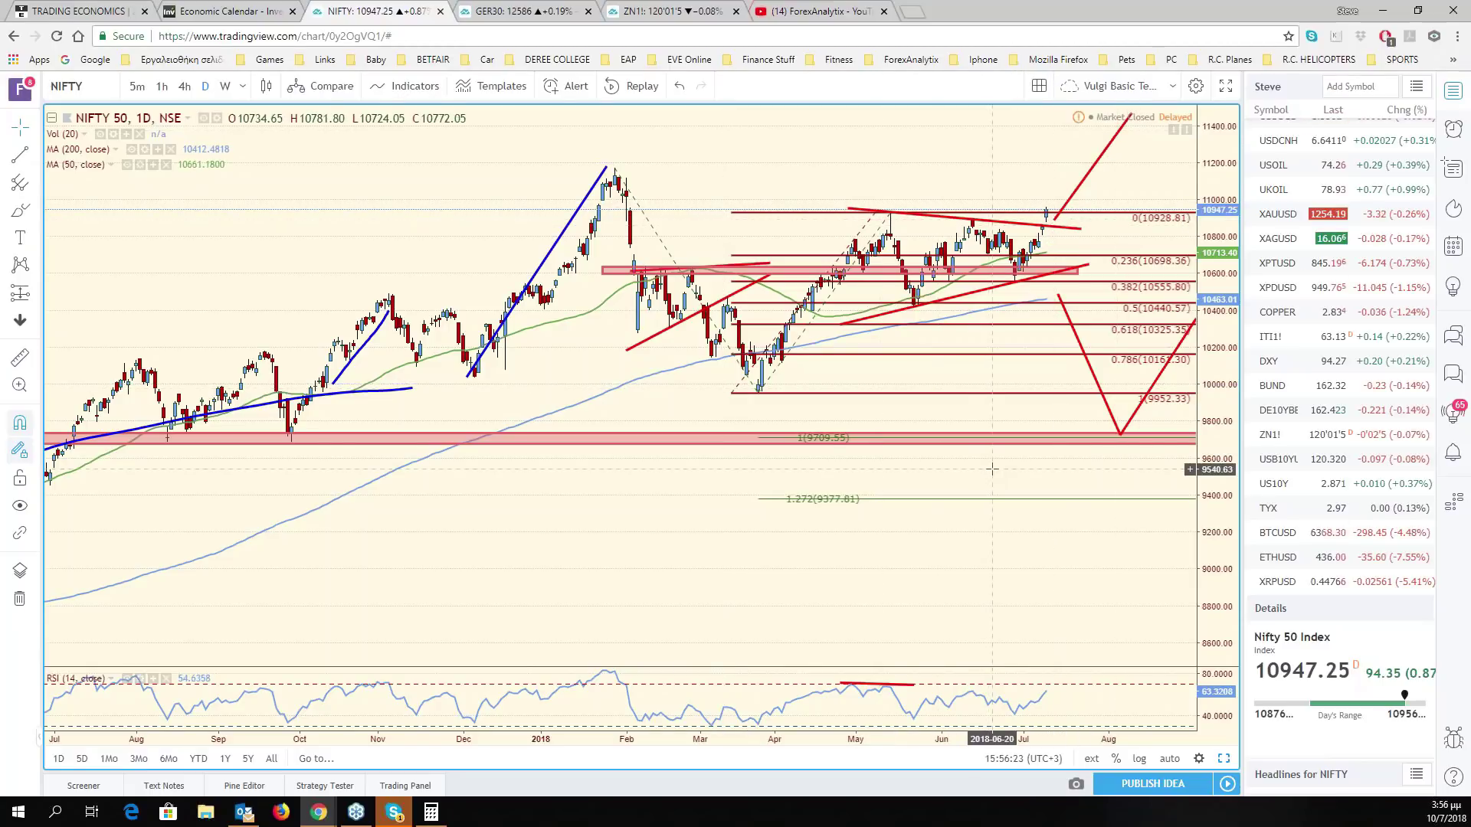
{"action": "left_click", "coordinate": [1168, 760]}
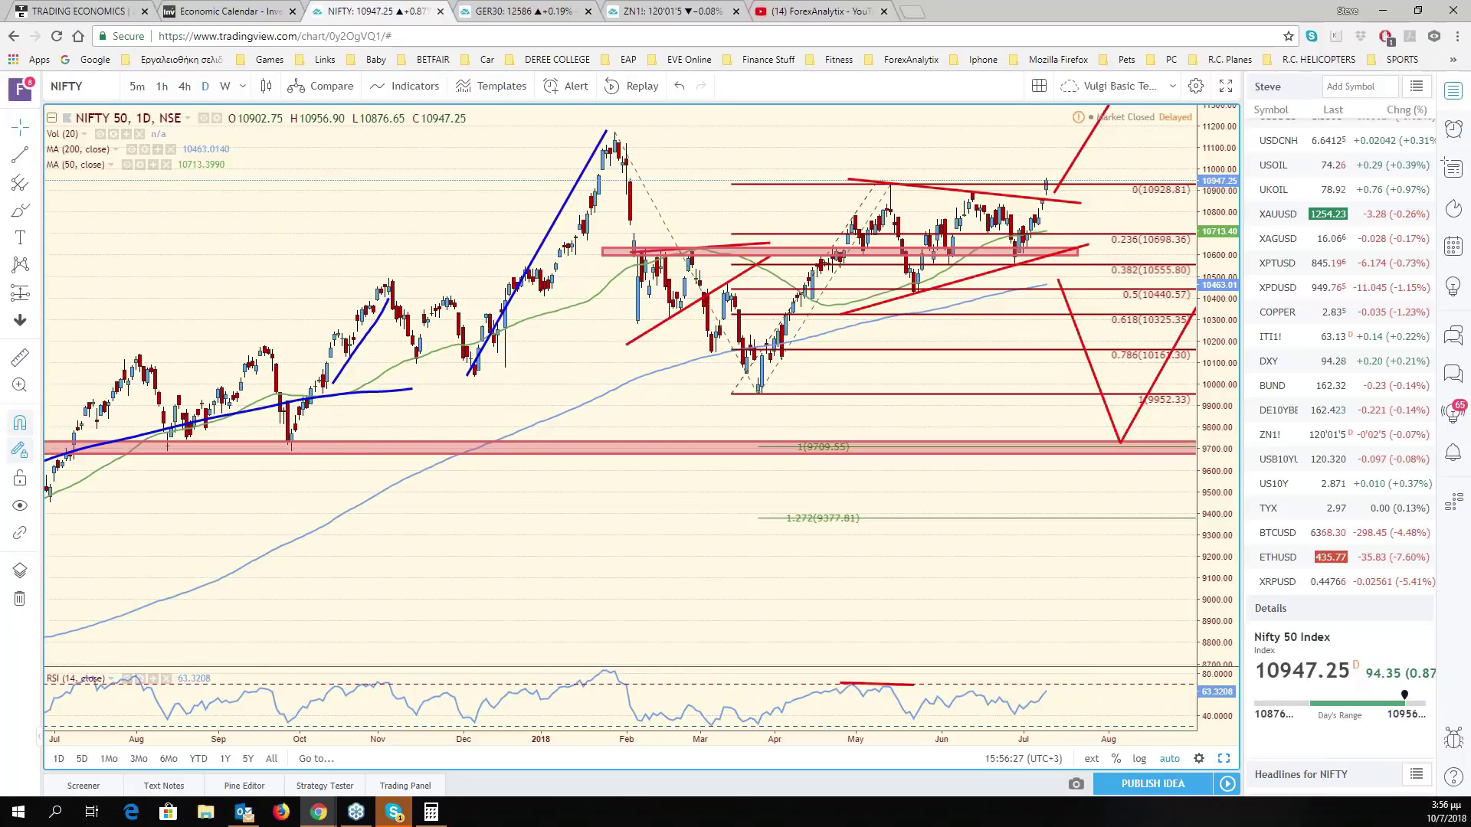
{"action": "left_click_drag", "start_coordinate": [1038, 549], "coordinate": [1153, 549]}
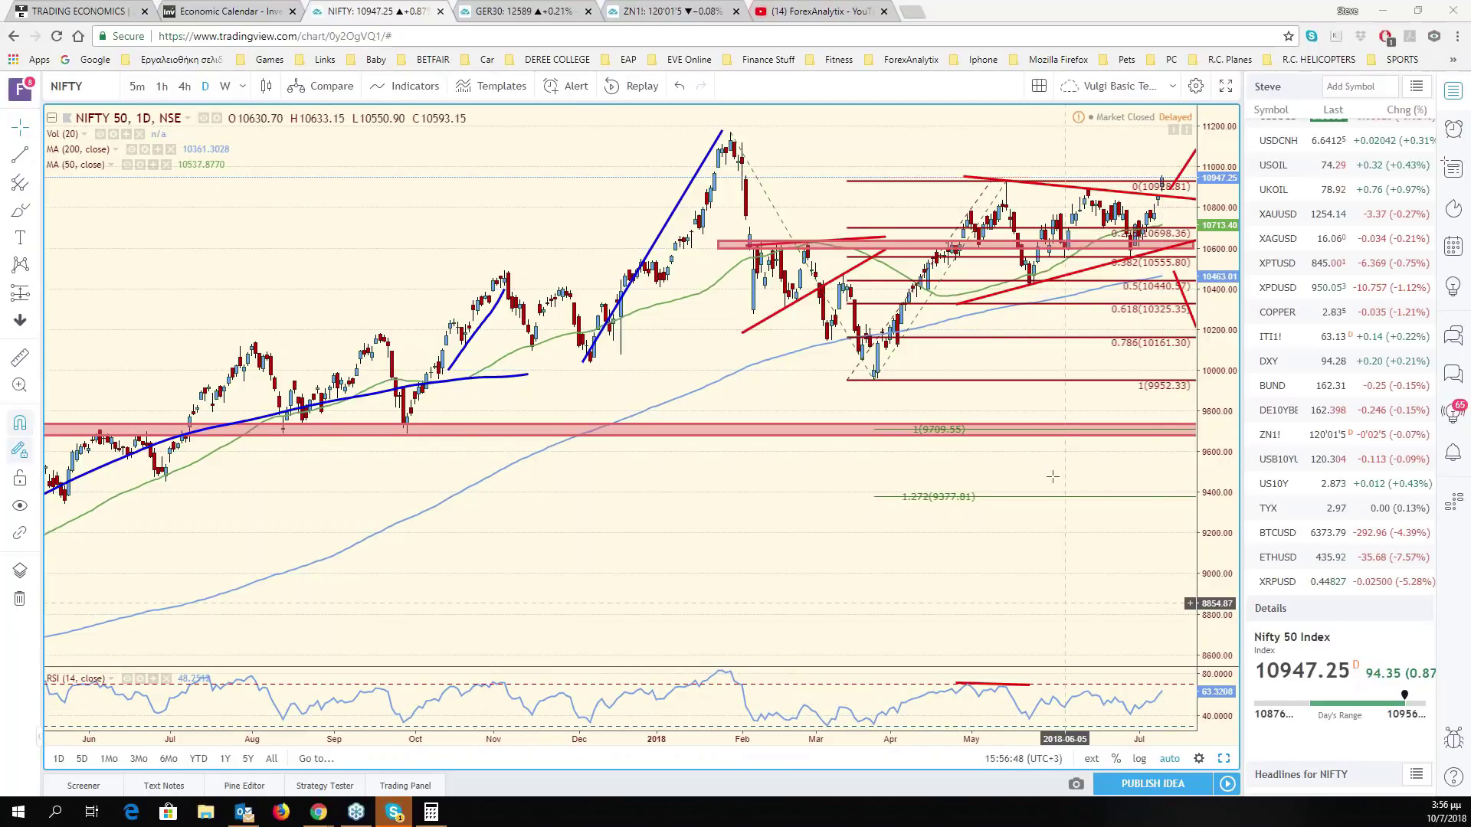
{"action": "scroll", "coordinate": [1053, 477], "scroll_direction": "up", "scroll_amount": 1}
{"action": "scroll", "coordinate": [918, 226], "scroll_direction": "up", "scroll_amount": 2}
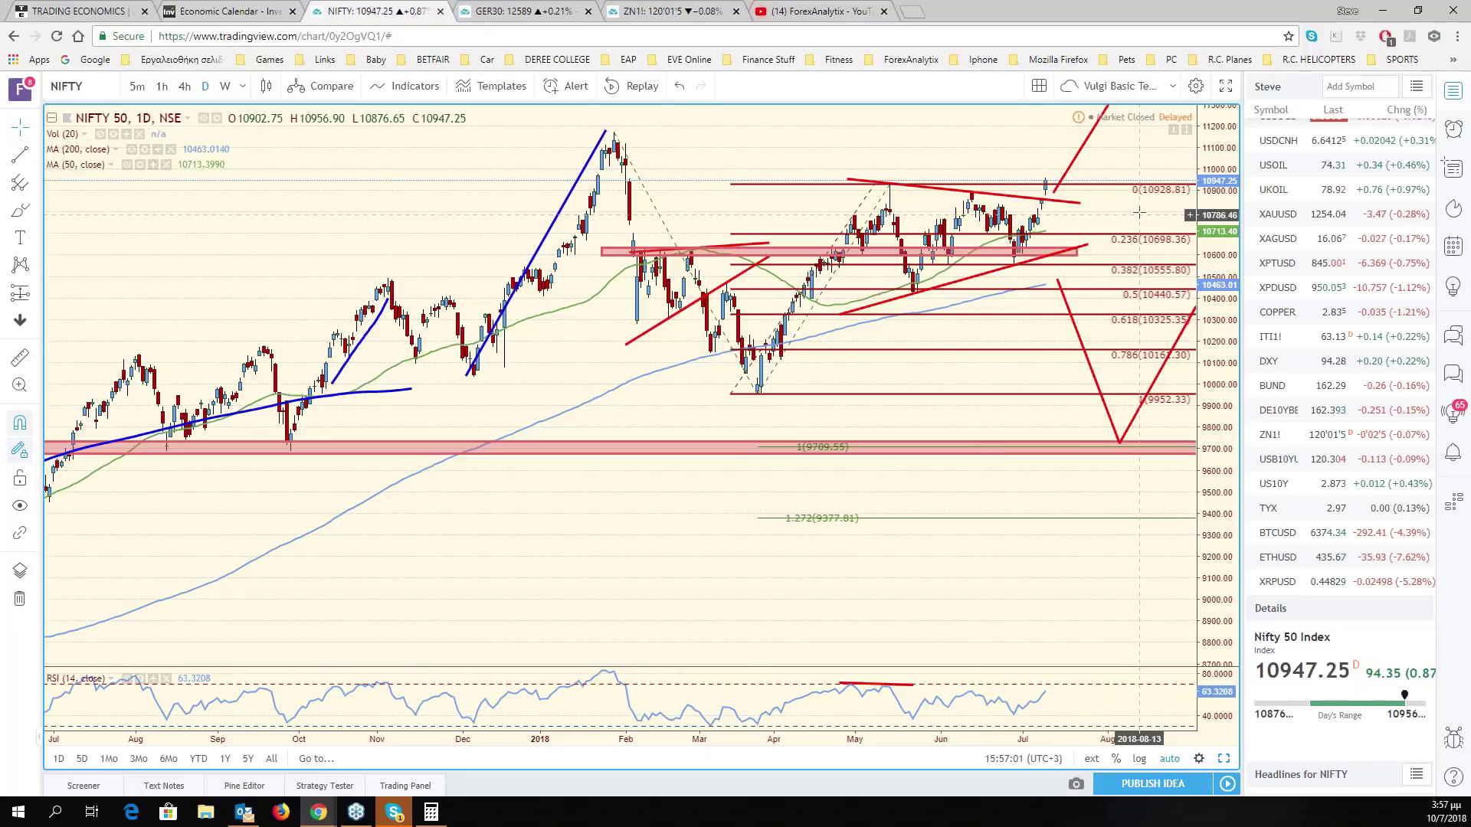
{"action": "left_click_drag", "start_coordinate": [1158, 212], "coordinate": [1264, 210]}
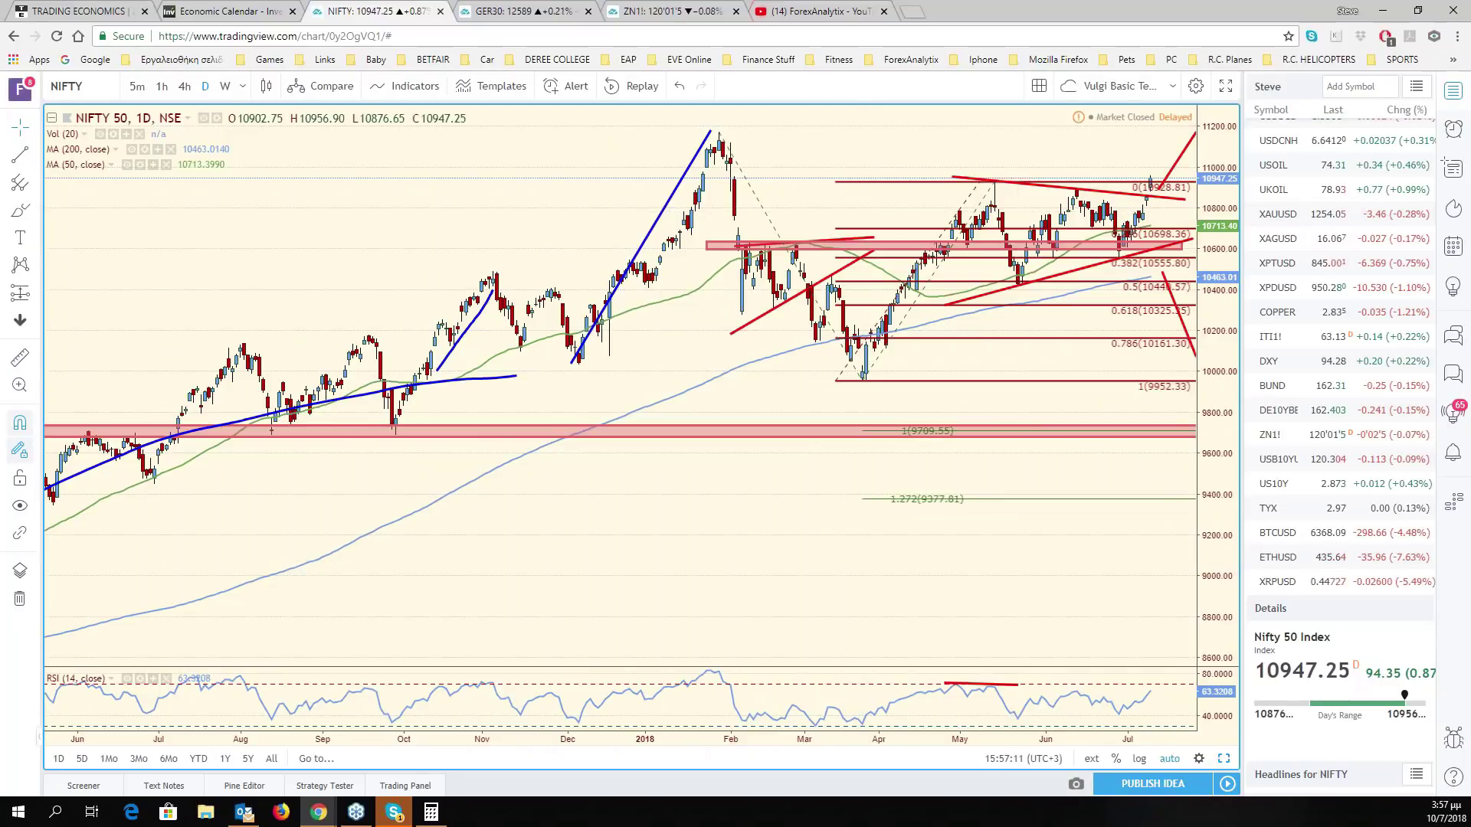
- Restore the six-chart grid and load XAGUSD into the USD/SEK pane
{"action": "key", "text": "alt+Return"}
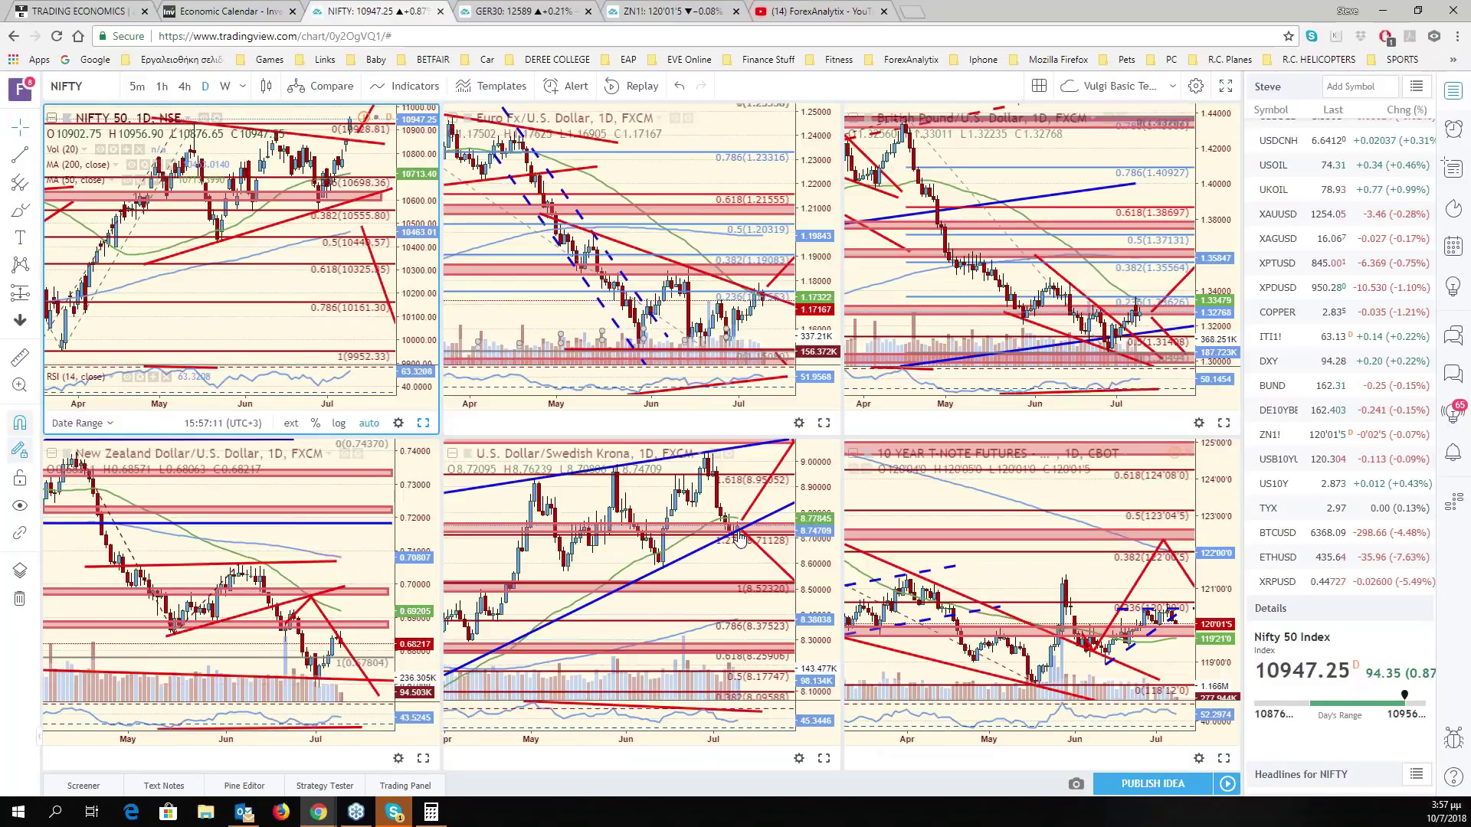
{"action": "left_click", "coordinate": [739, 539]}
{"action": "type", "text": "XAGUSD"}
{"action": "key", "text": "Return"}
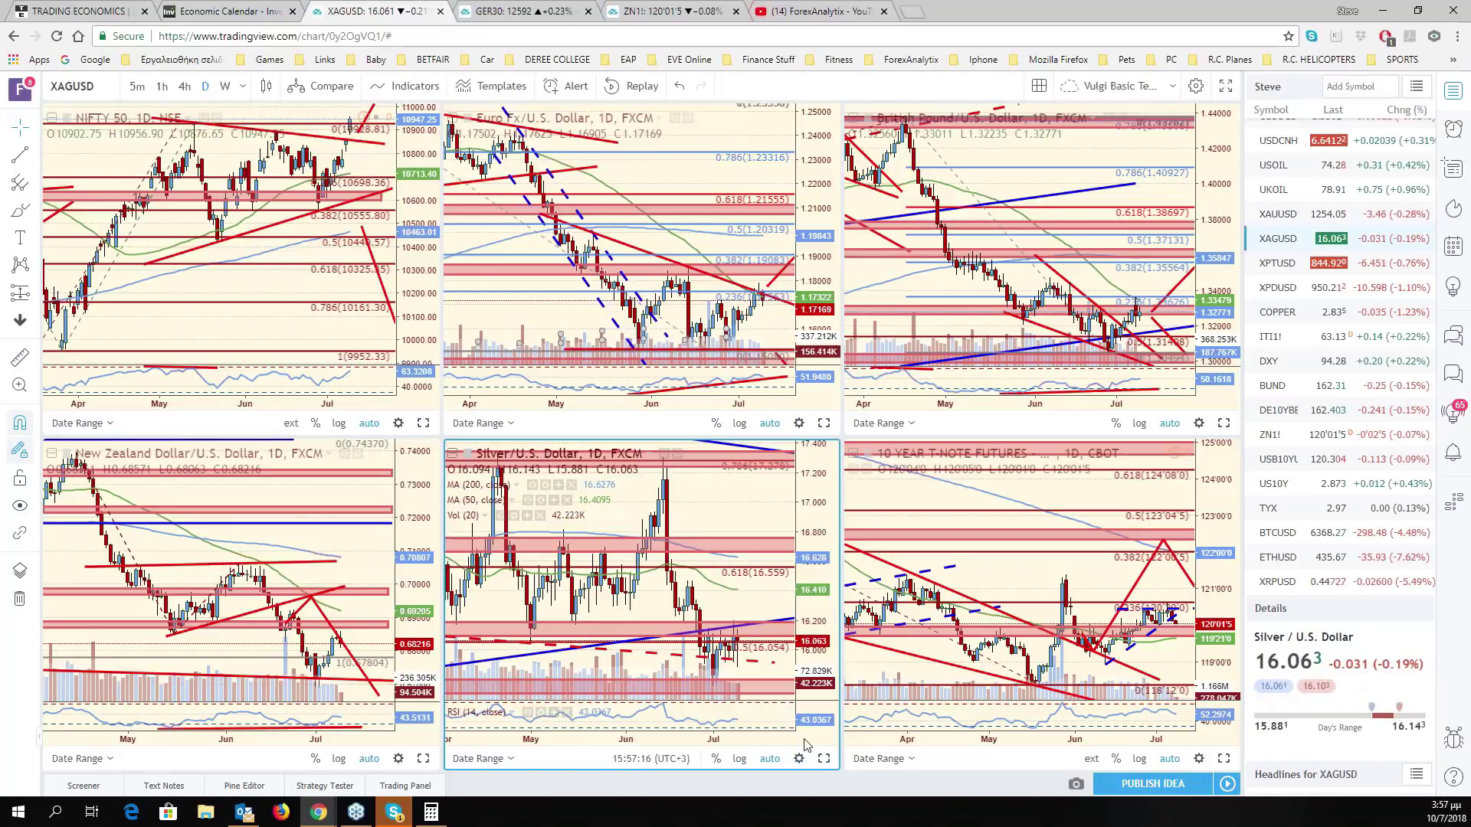
- Maximize the silver chart, add space after the last bar, and enter XAUUSD as the next symbol
{"action": "left_click", "coordinate": [824, 759]}
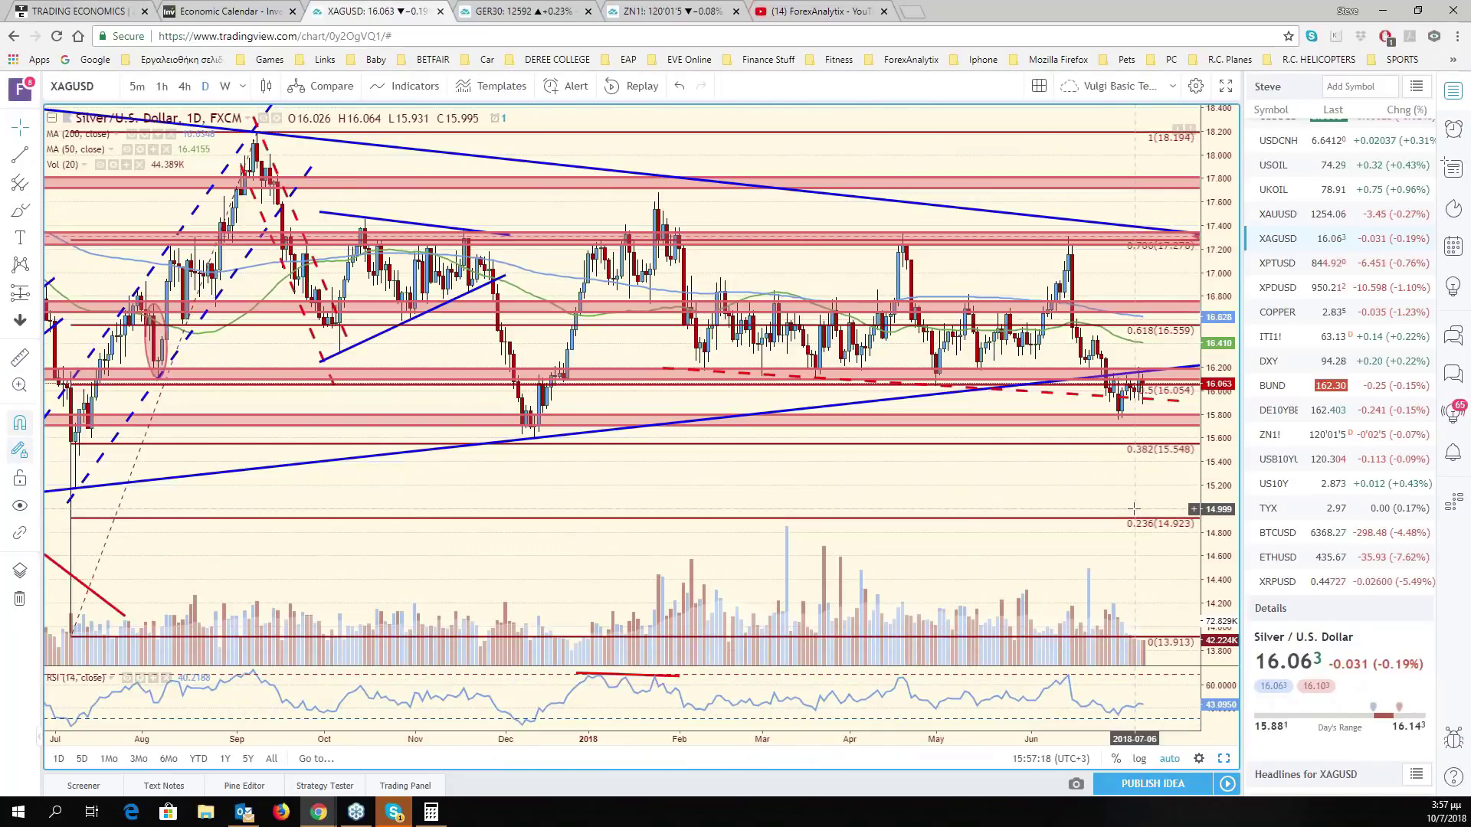
{"action": "left_click_drag", "start_coordinate": [1133, 509], "coordinate": [1088, 582]}
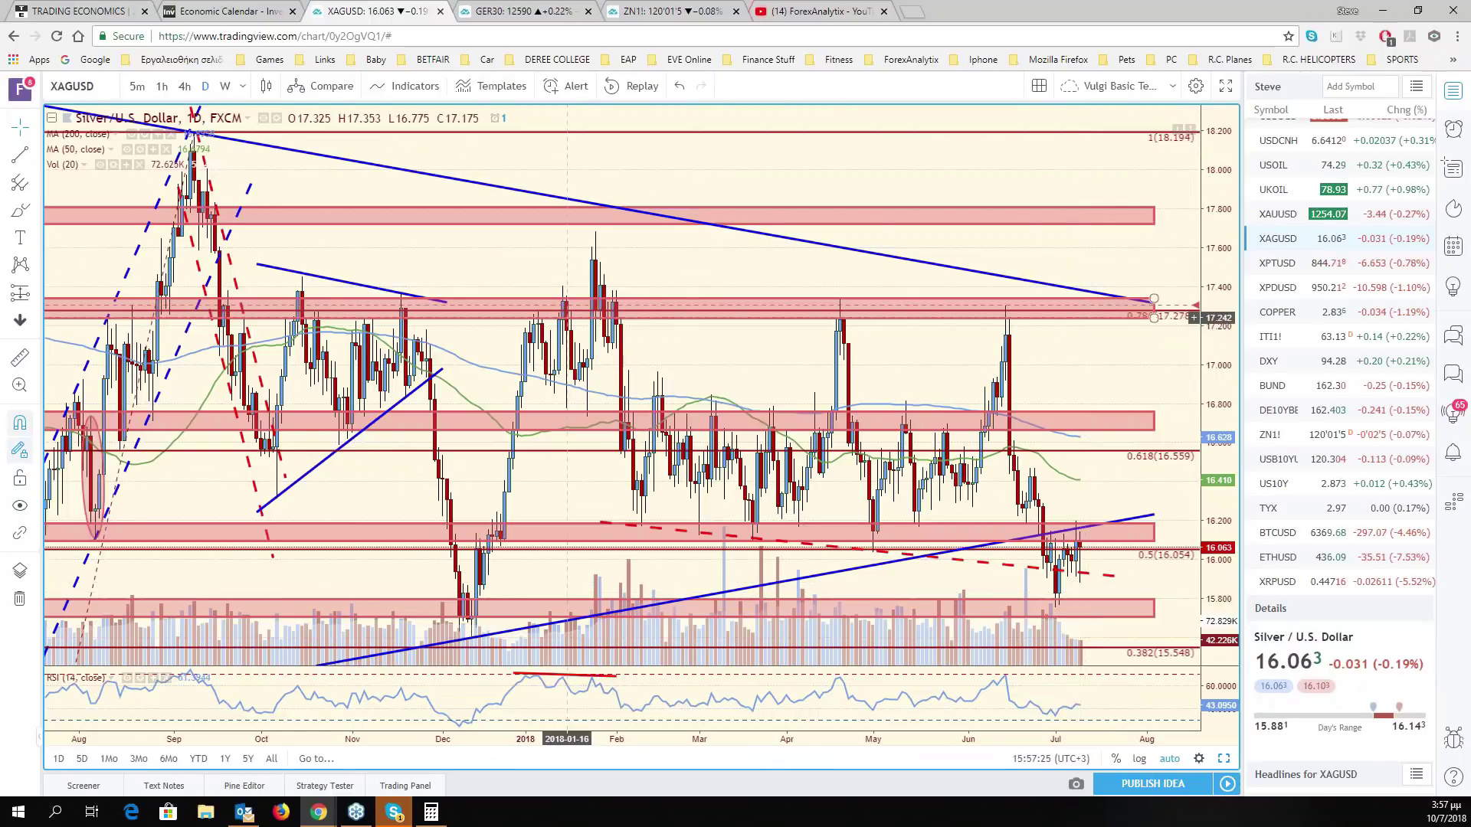
{"action": "left_click", "coordinate": [92, 86]}
{"action": "type", "text": "XAUUSD"}
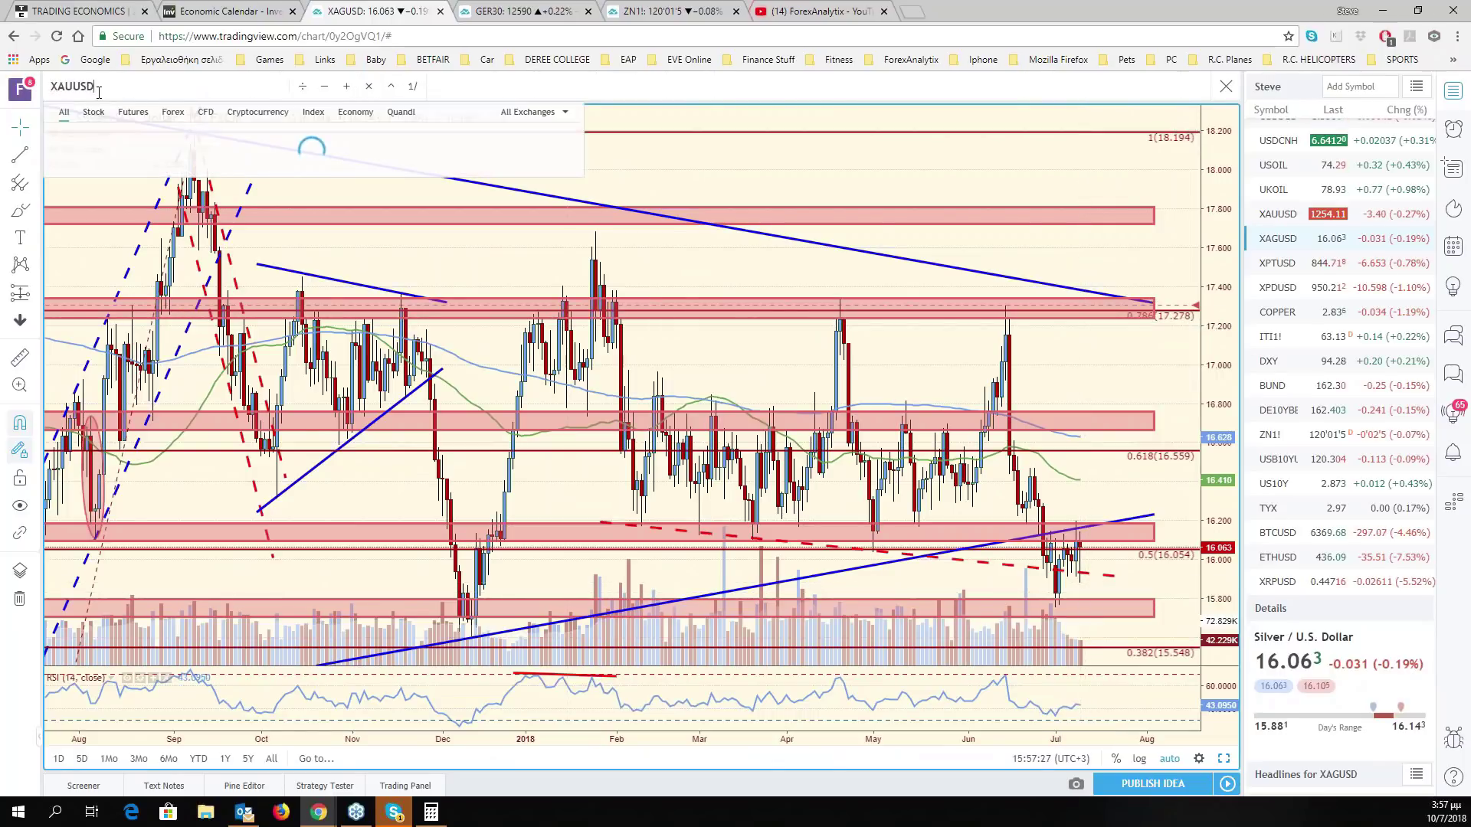
- Load Gold/U.S. Dollar and move the steep red descending trendline toward the latest candles
{"action": "key", "text": "Return"}
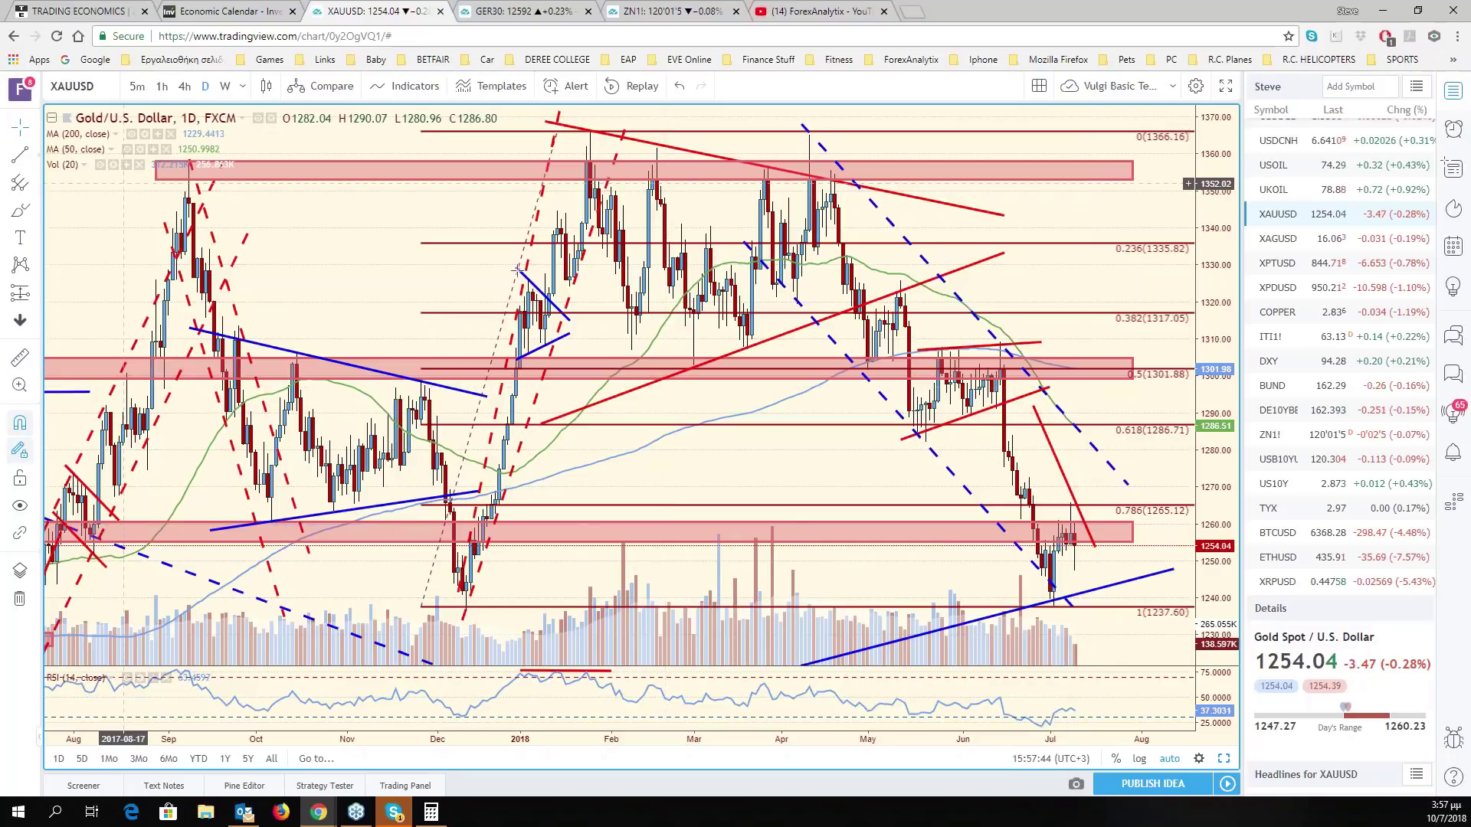
{"action": "left_click", "coordinate": [1068, 475]}
{"action": "left_click_drag", "start_coordinate": [1067, 475], "coordinate": [1112, 466]}
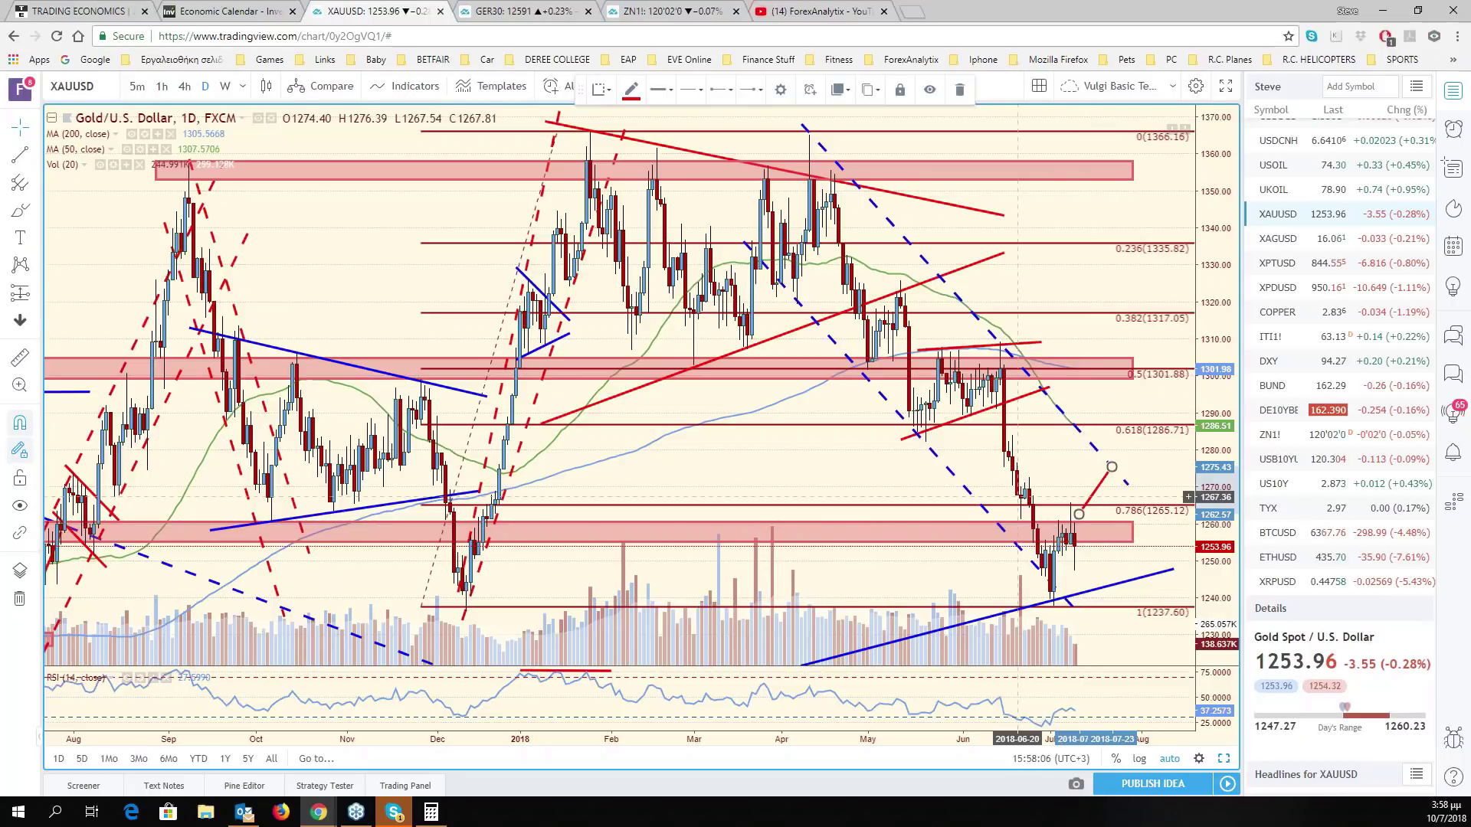
- Draw a red trendline from the latest gold candles down to below the 1237.60 Fibonacci level
{"action": "left_click", "coordinate": [20, 154]}
{"action": "left_click", "coordinate": [1083, 540]}
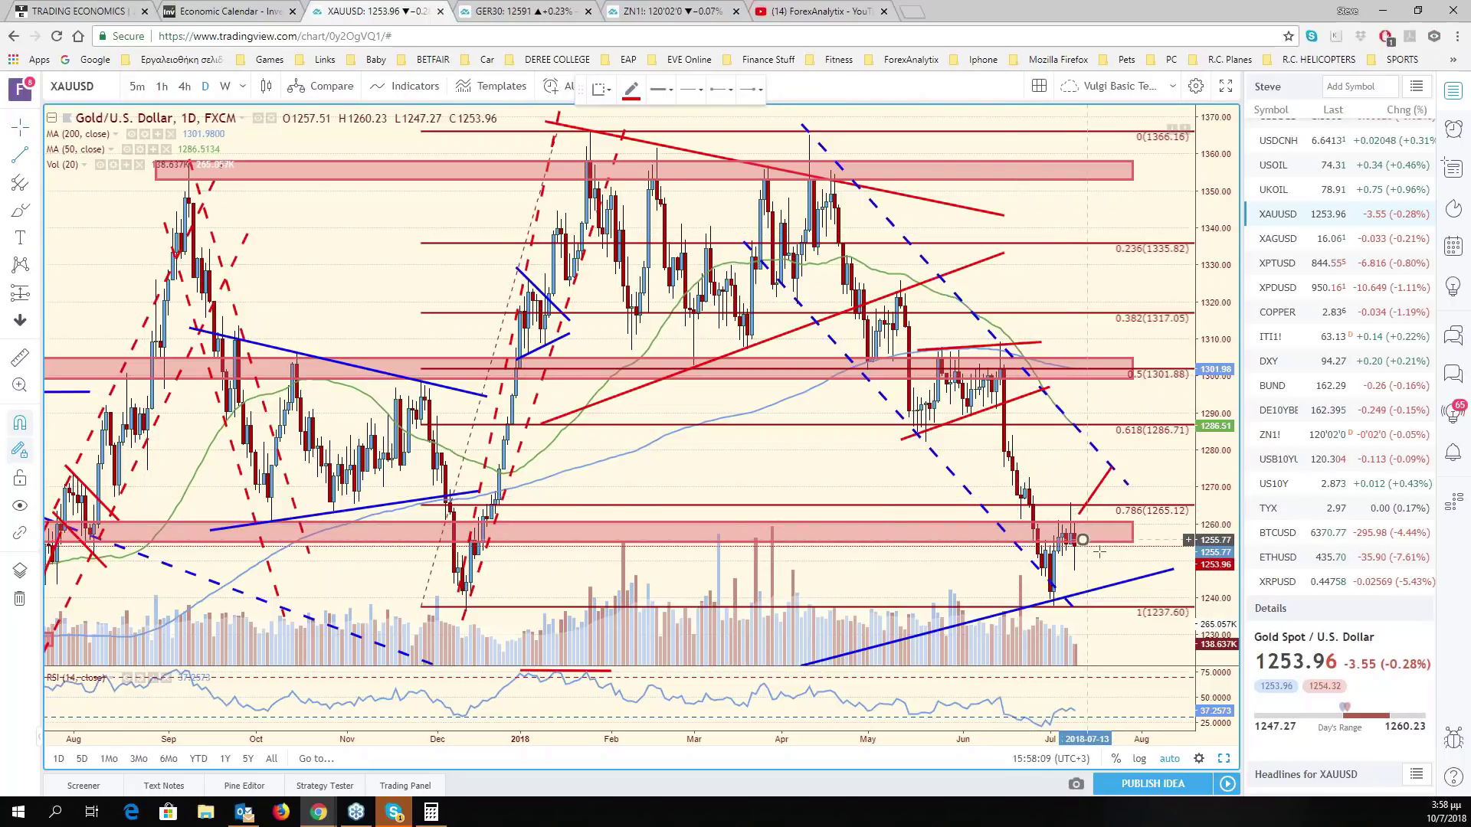
{"action": "left_click", "coordinate": [1144, 636]}
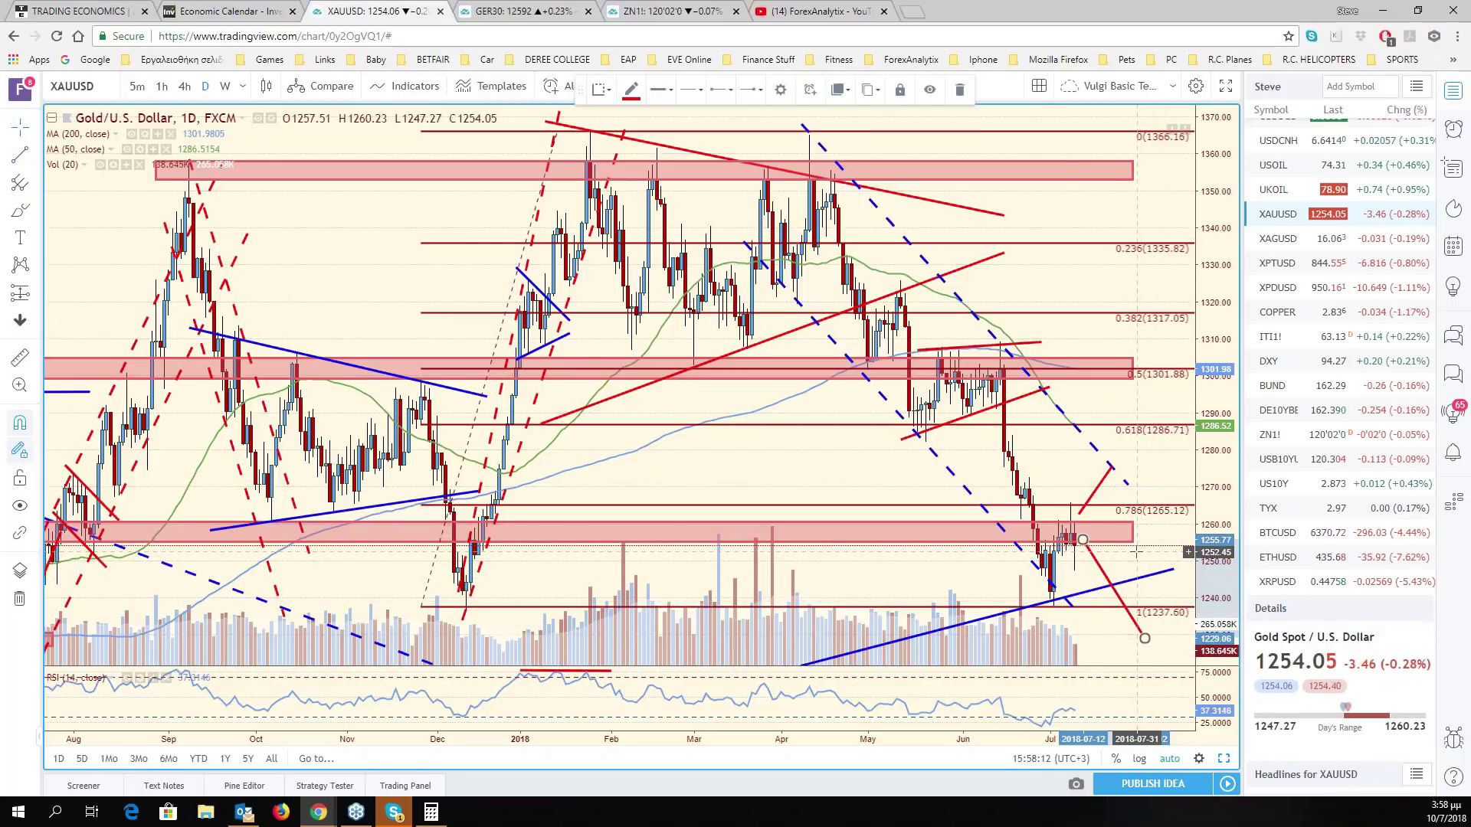
{"action": "left_click", "coordinate": [1070, 536]}
{"action": "left_click", "coordinate": [1106, 527]}
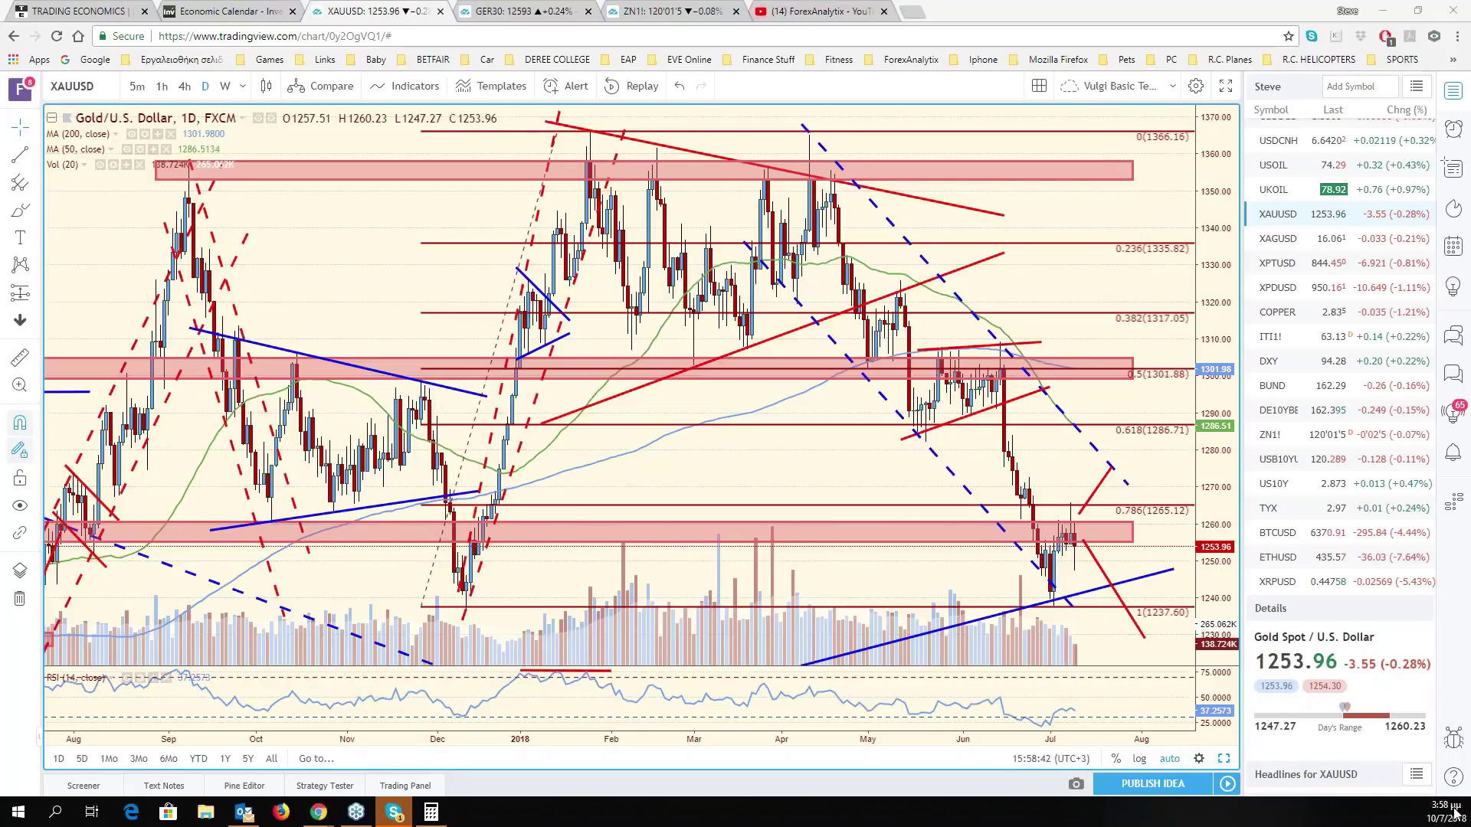
{"action": "left_click", "coordinate": [1231, 769]}
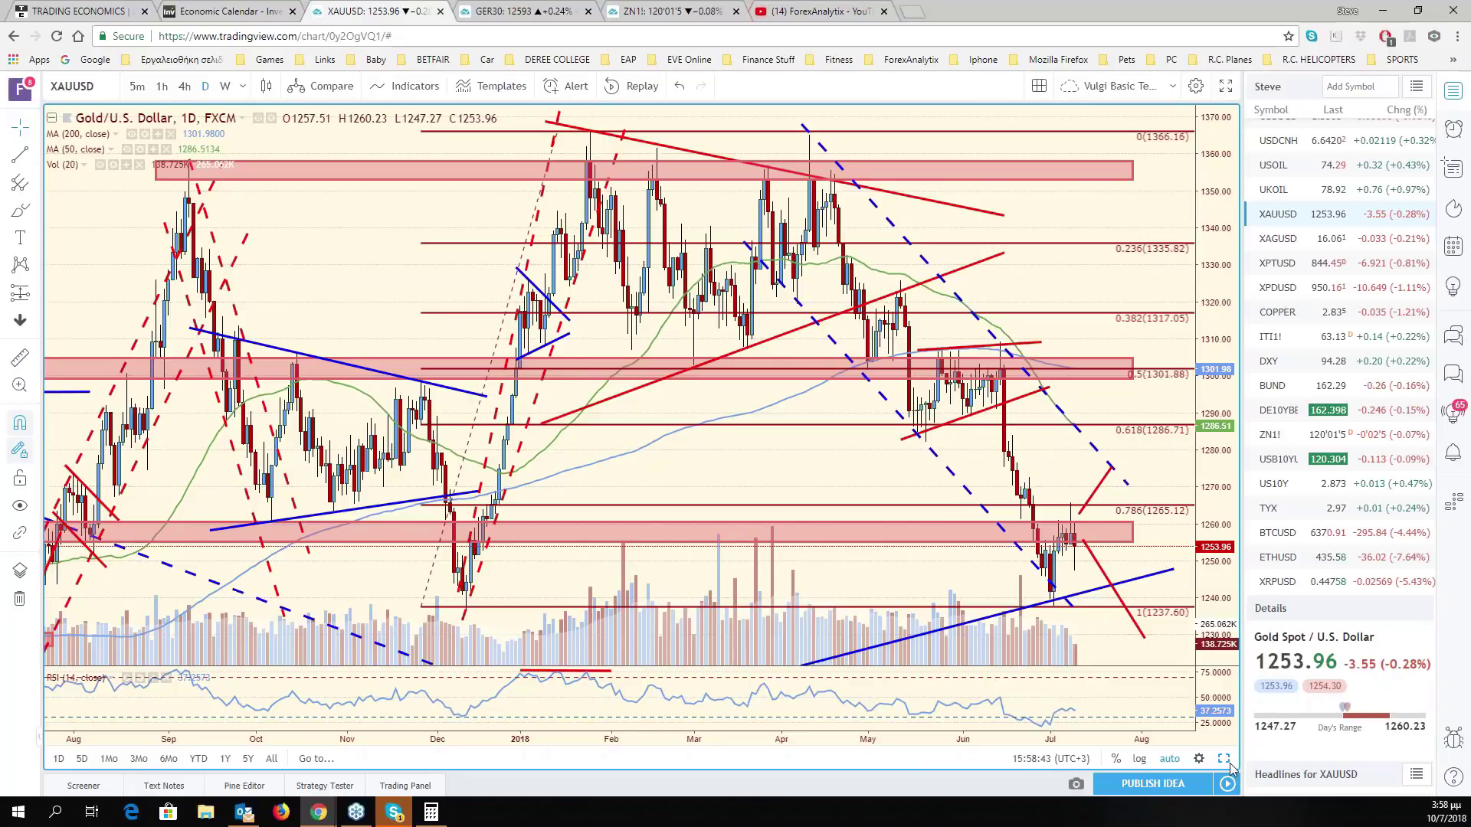
- Load U.S. Dollar/Turkish Lira via a USDT search and maximize its chart
{"action": "left_click", "coordinate": [1224, 758]}
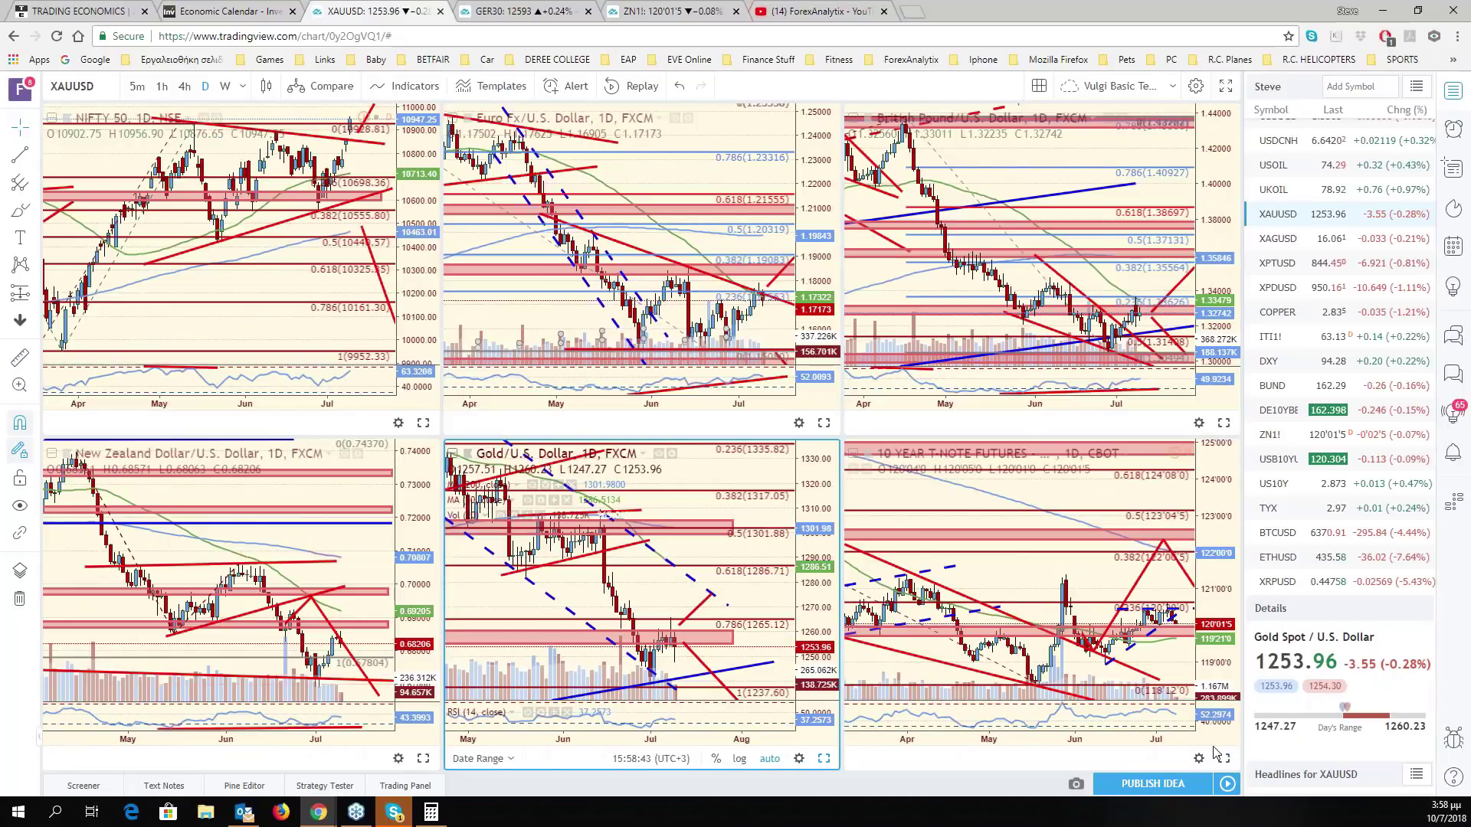
{"action": "left_click", "coordinate": [103, 82]}
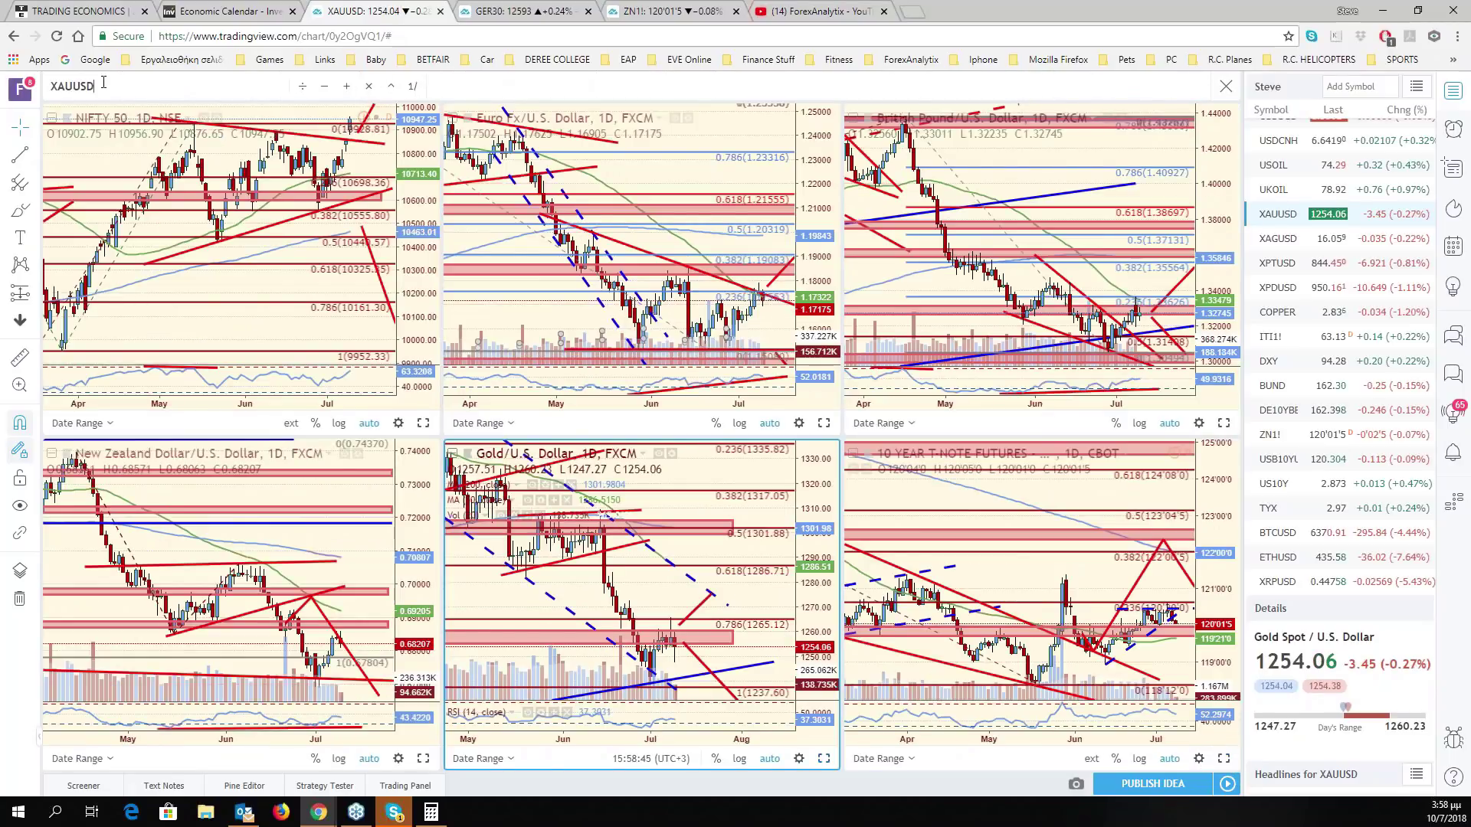
{"action": "type", "text": "USDT"}
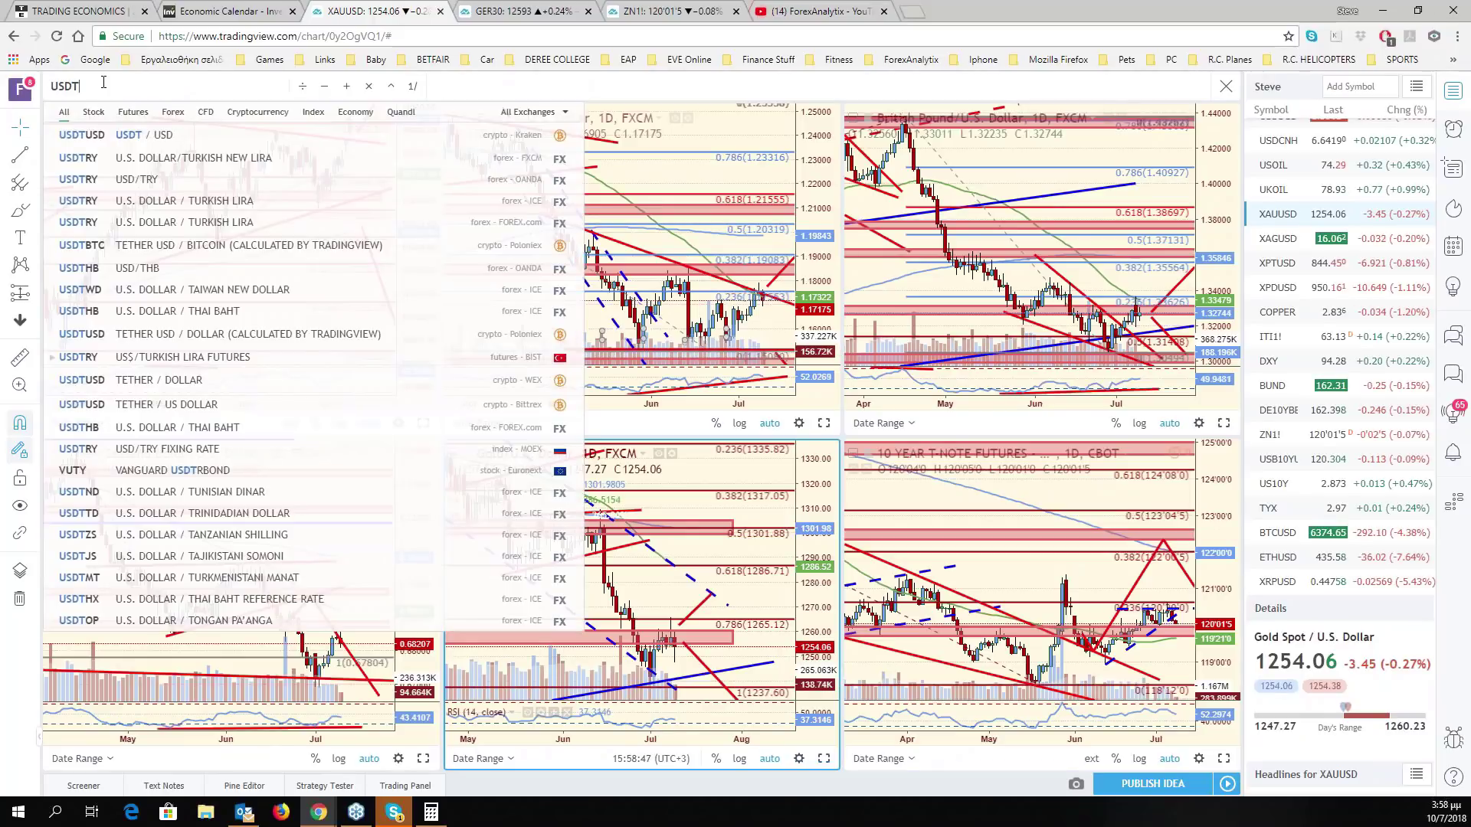
{"action": "left_click", "coordinate": [184, 158]}
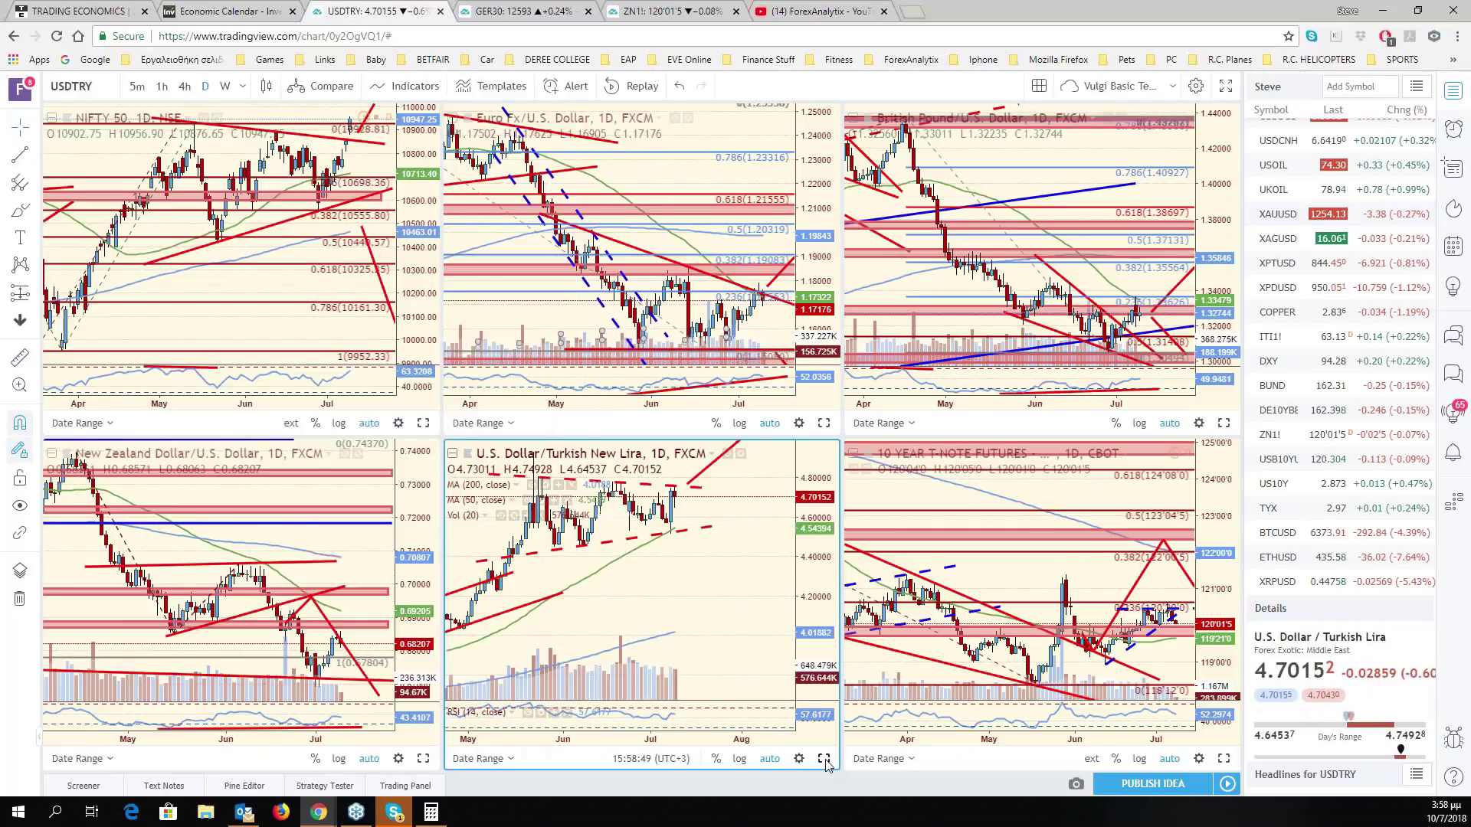
{"action": "left_click", "coordinate": [824, 759]}
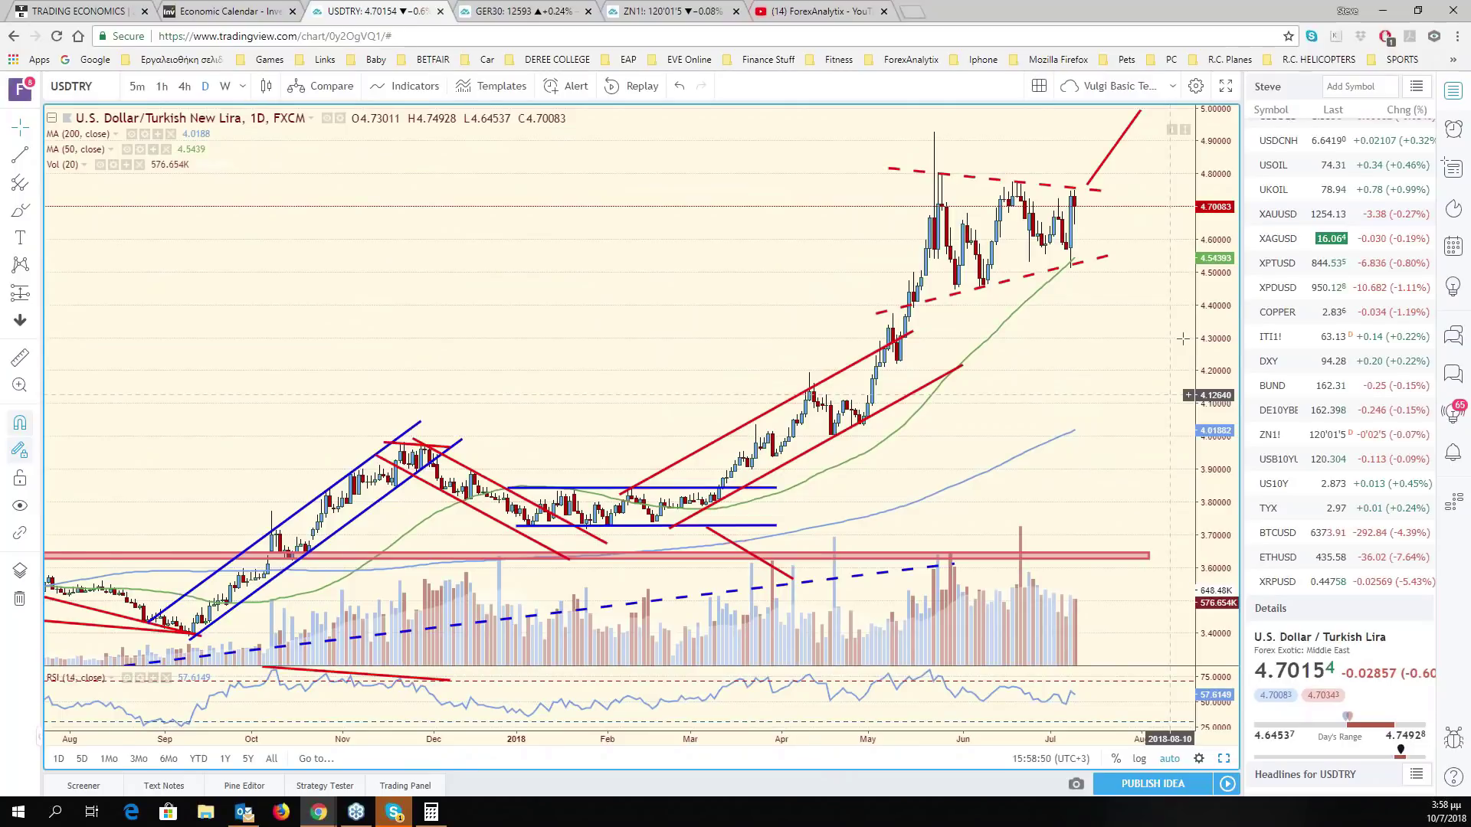
{"action": "scroll", "coordinate": [1183, 338], "scroll_direction": "down", "scroll_amount": 3}
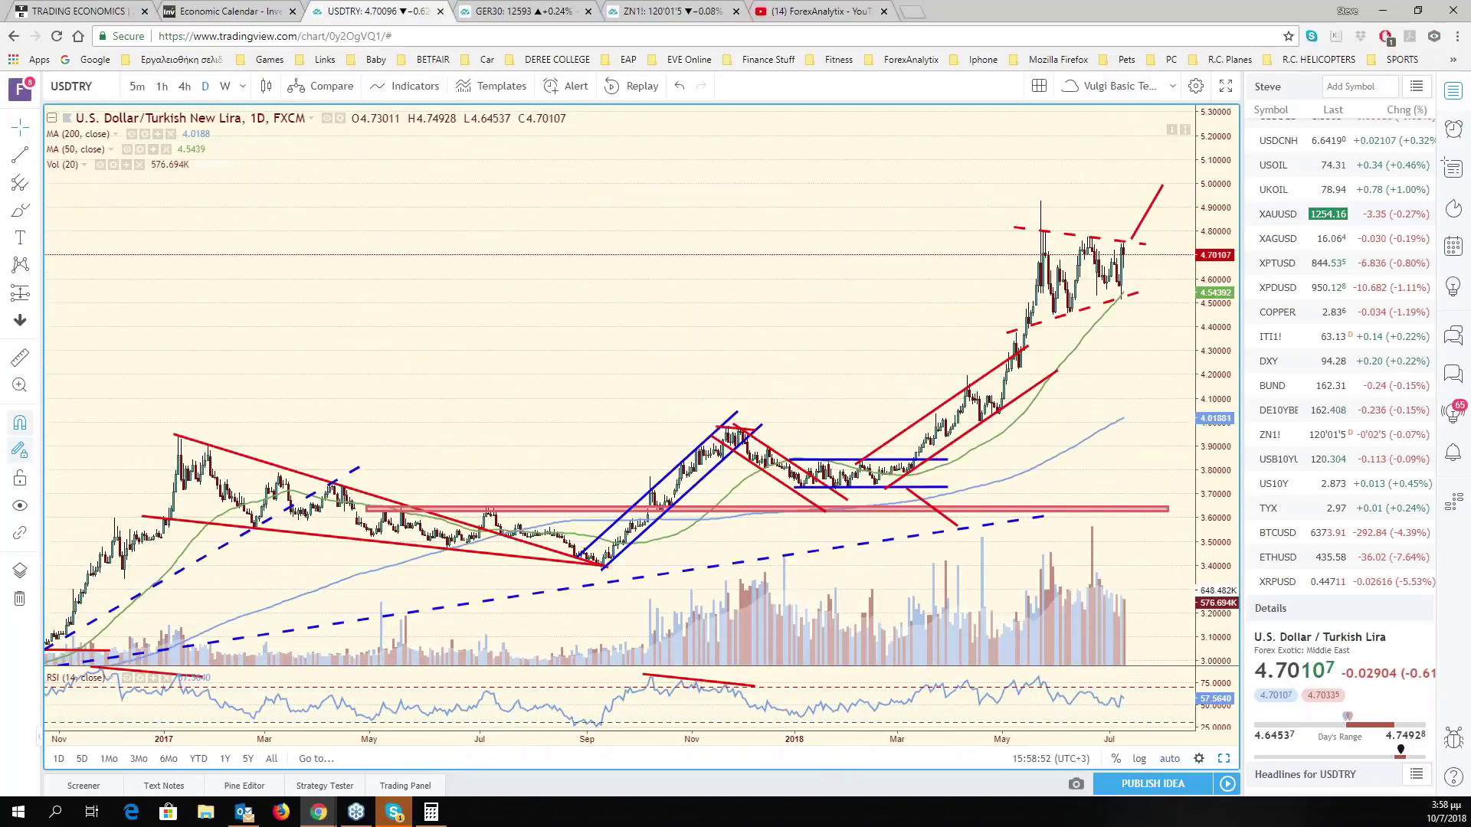
{"action": "left_click_drag", "start_coordinate": [1115, 233], "coordinate": [1075, 171]}
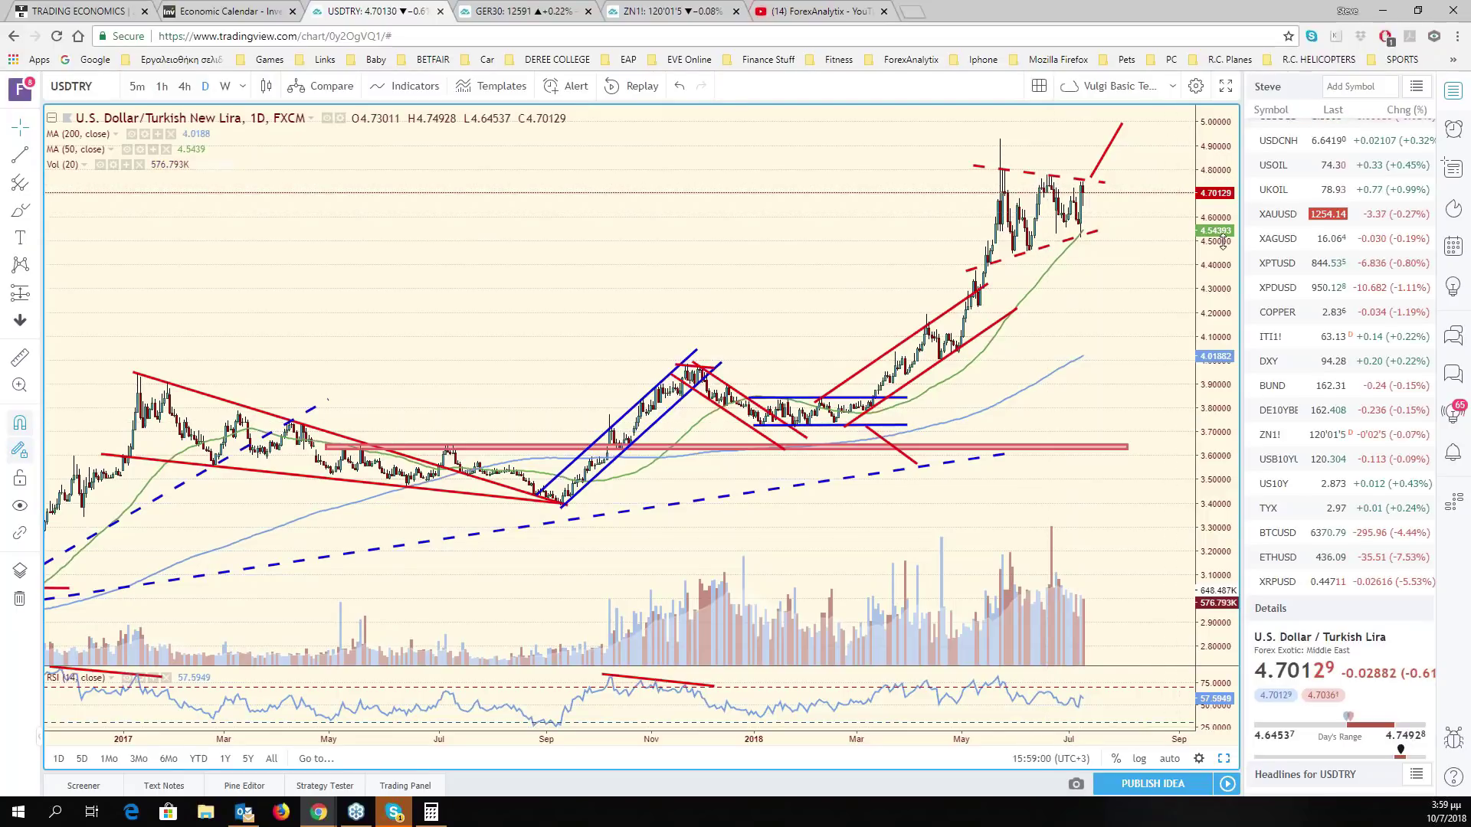
- Compress the USD/TRY price scale, extend the red trendline higher, and add a dashed line on the May rally
{"action": "left_click_drag", "start_coordinate": [1224, 242], "coordinate": [1223, 275]}
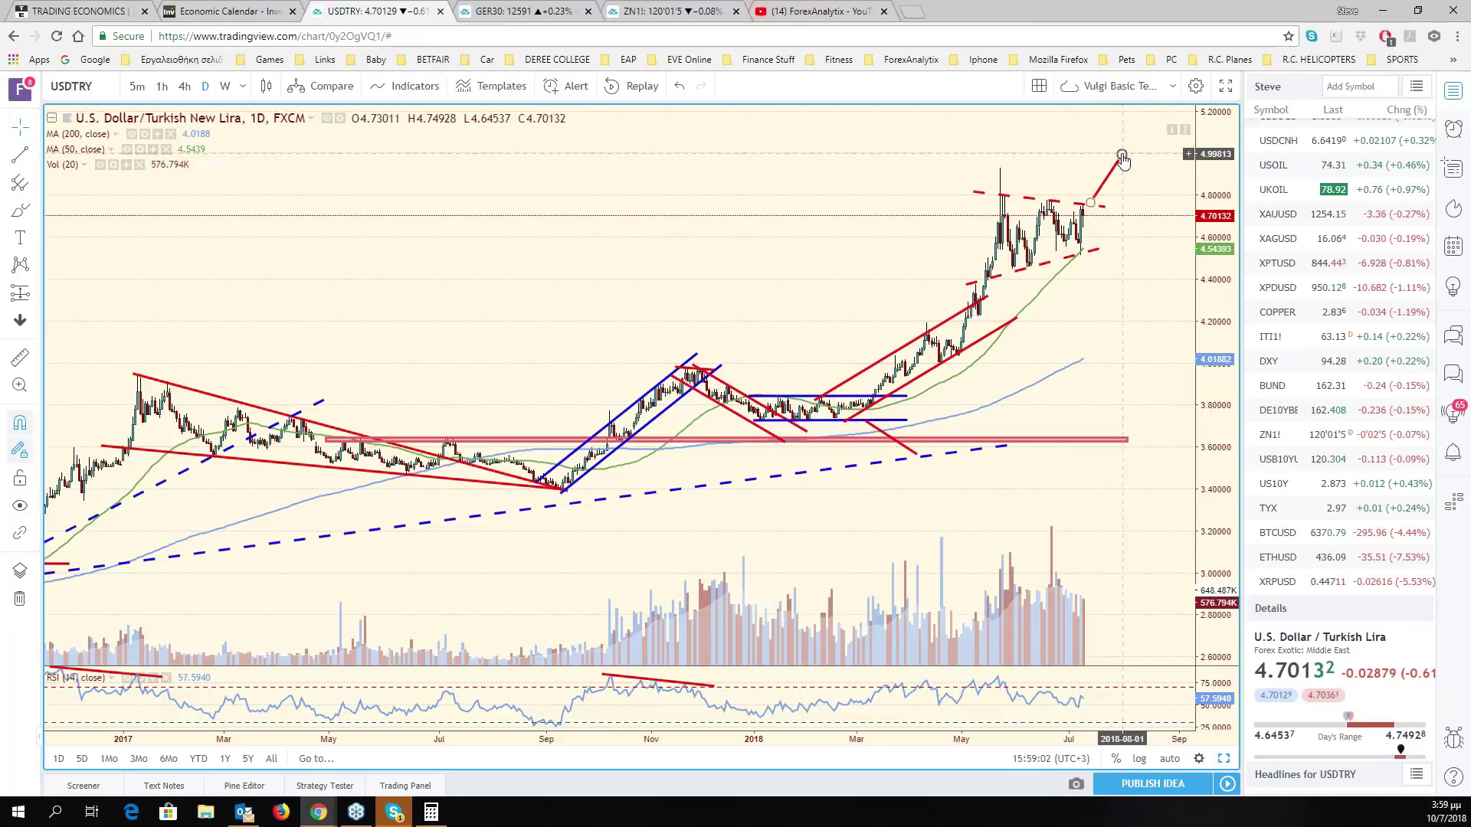
{"action": "left_click_drag", "start_coordinate": [1123, 156], "coordinate": [1137, 127]}
{"action": "left_click", "coordinate": [965, 284]}
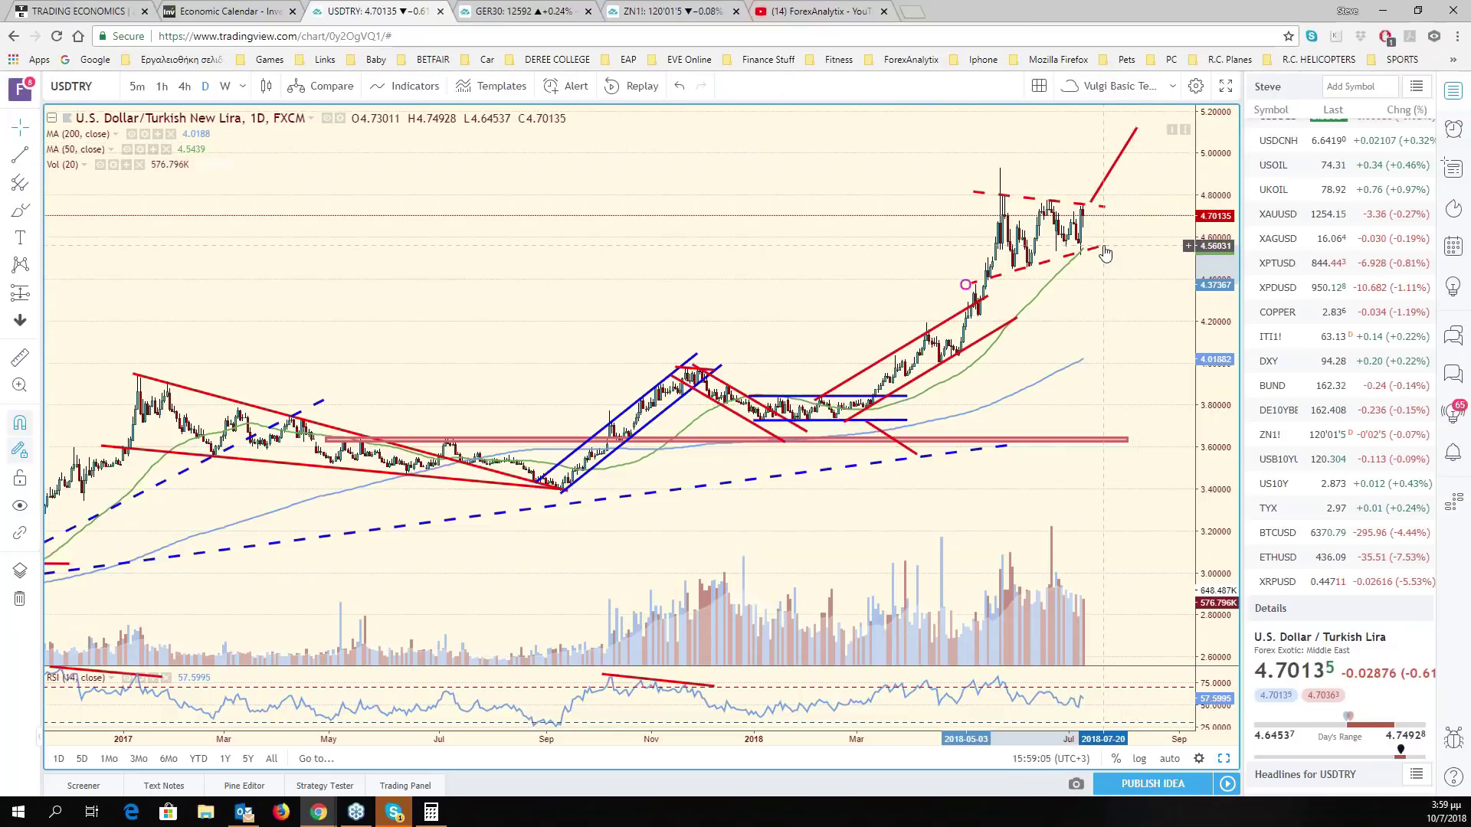
{"action": "left_click", "coordinate": [1113, 245]}
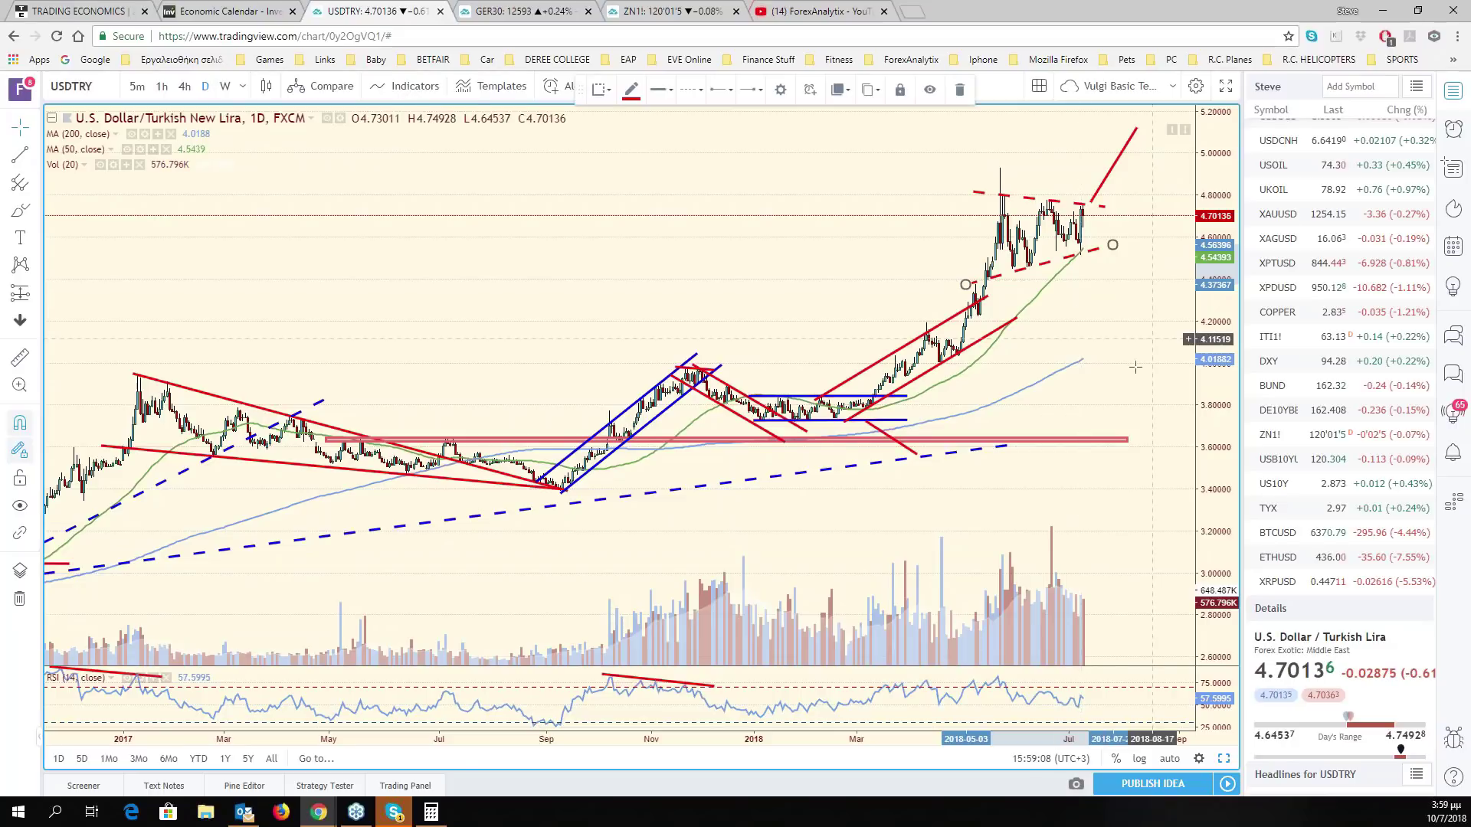
{"action": "scroll", "coordinate": [1135, 367], "scroll_direction": "down", "scroll_amount": 2}
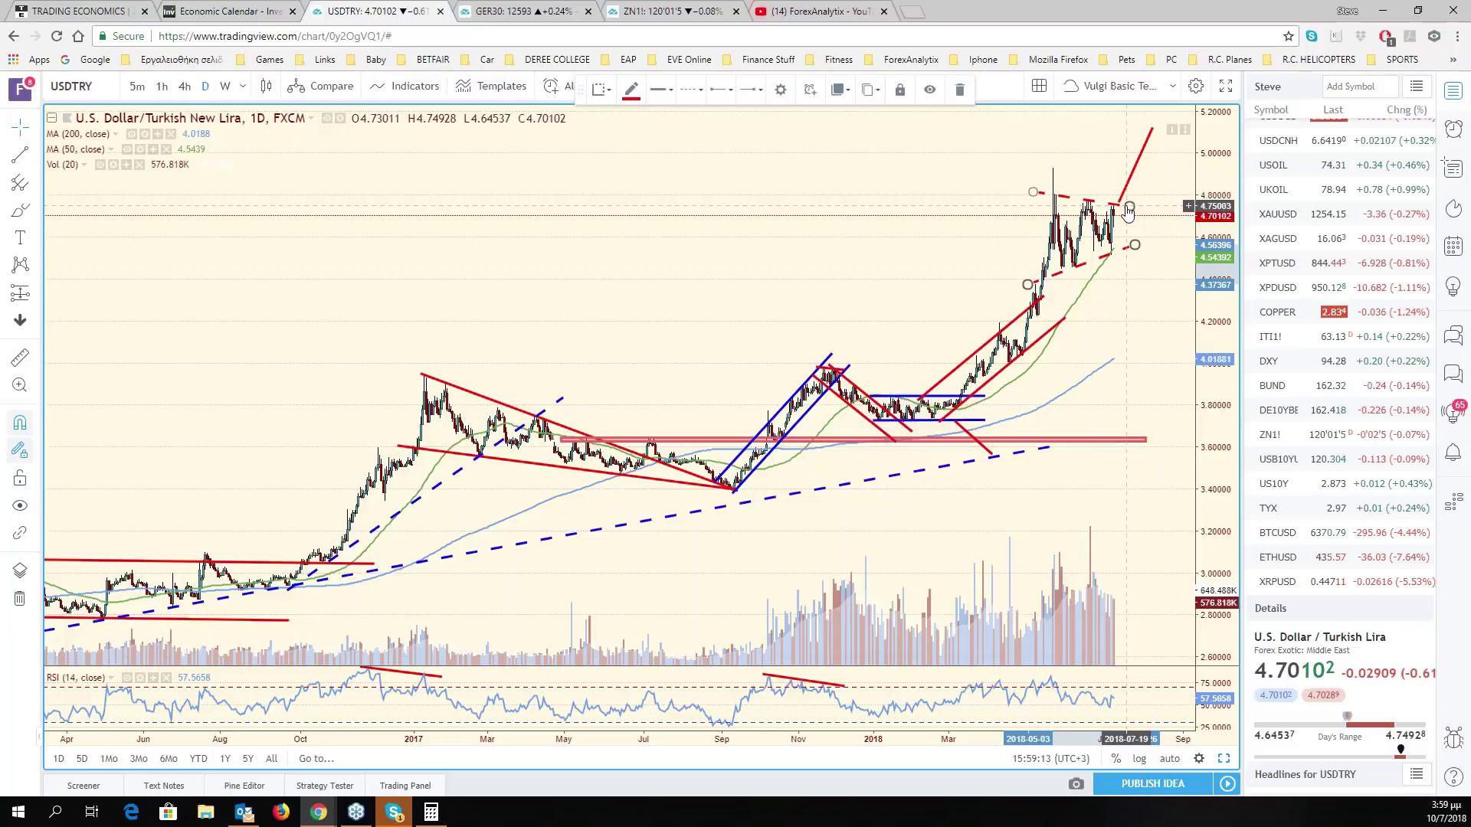
{"action": "left_click_drag", "start_coordinate": [1128, 212], "coordinate": [1149, 222]}
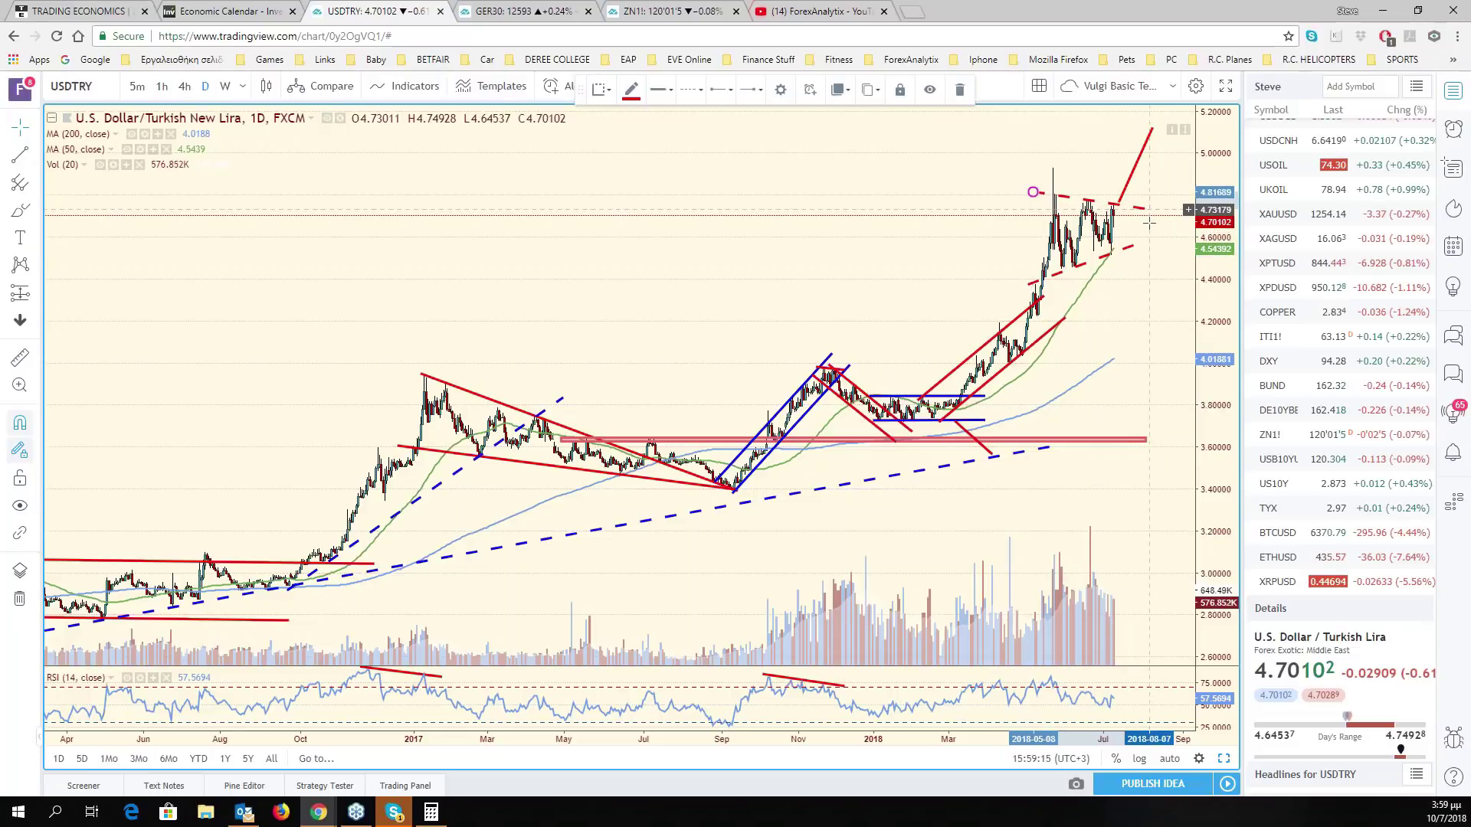
{"action": "left_click", "coordinate": [1149, 222]}
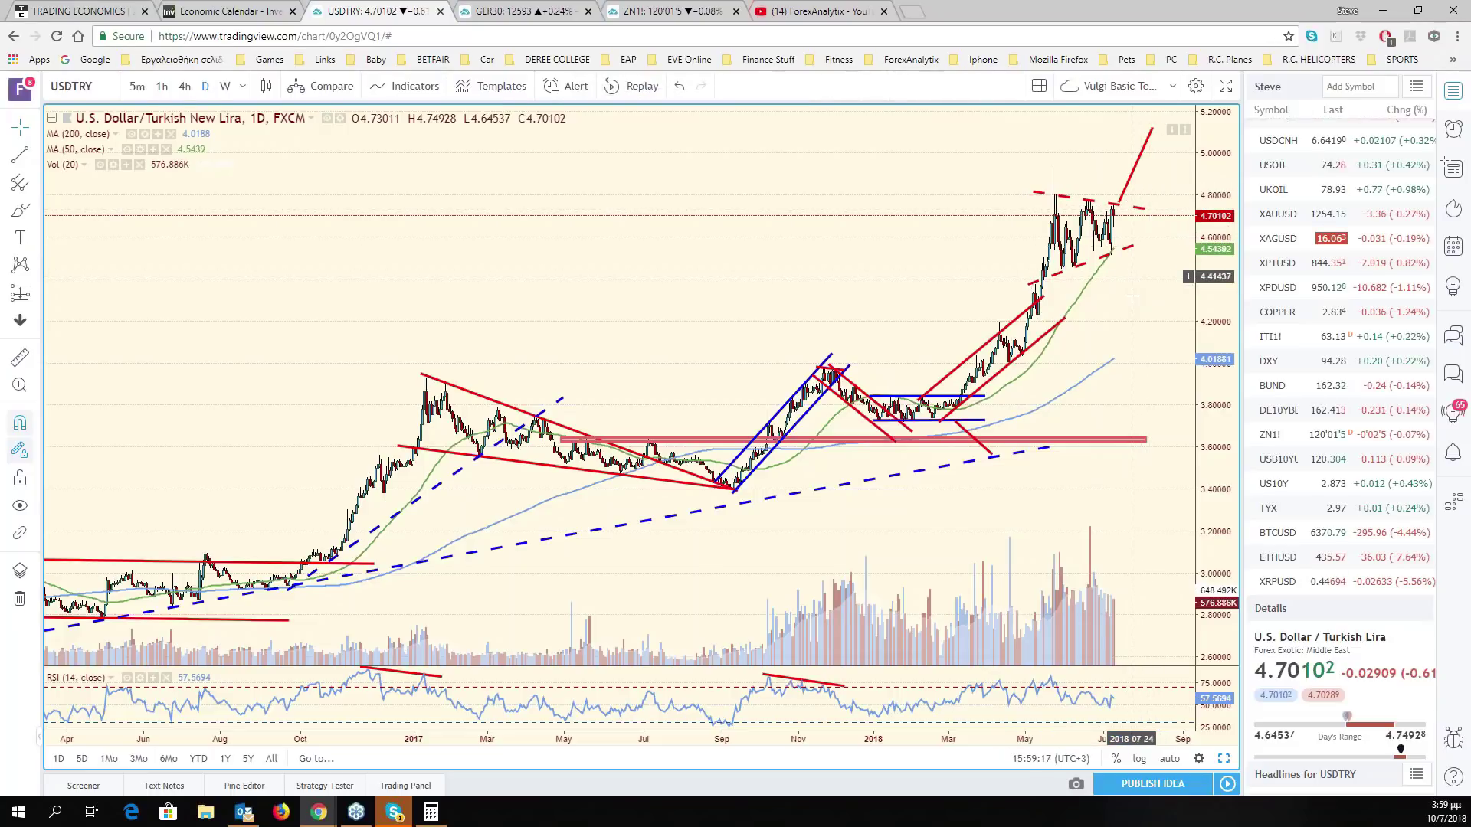
- Add empty room after the latest USD/TRY bars and compress the price range further
{"action": "scroll", "coordinate": [1132, 295], "scroll_direction": "down", "scroll_amount": 1}
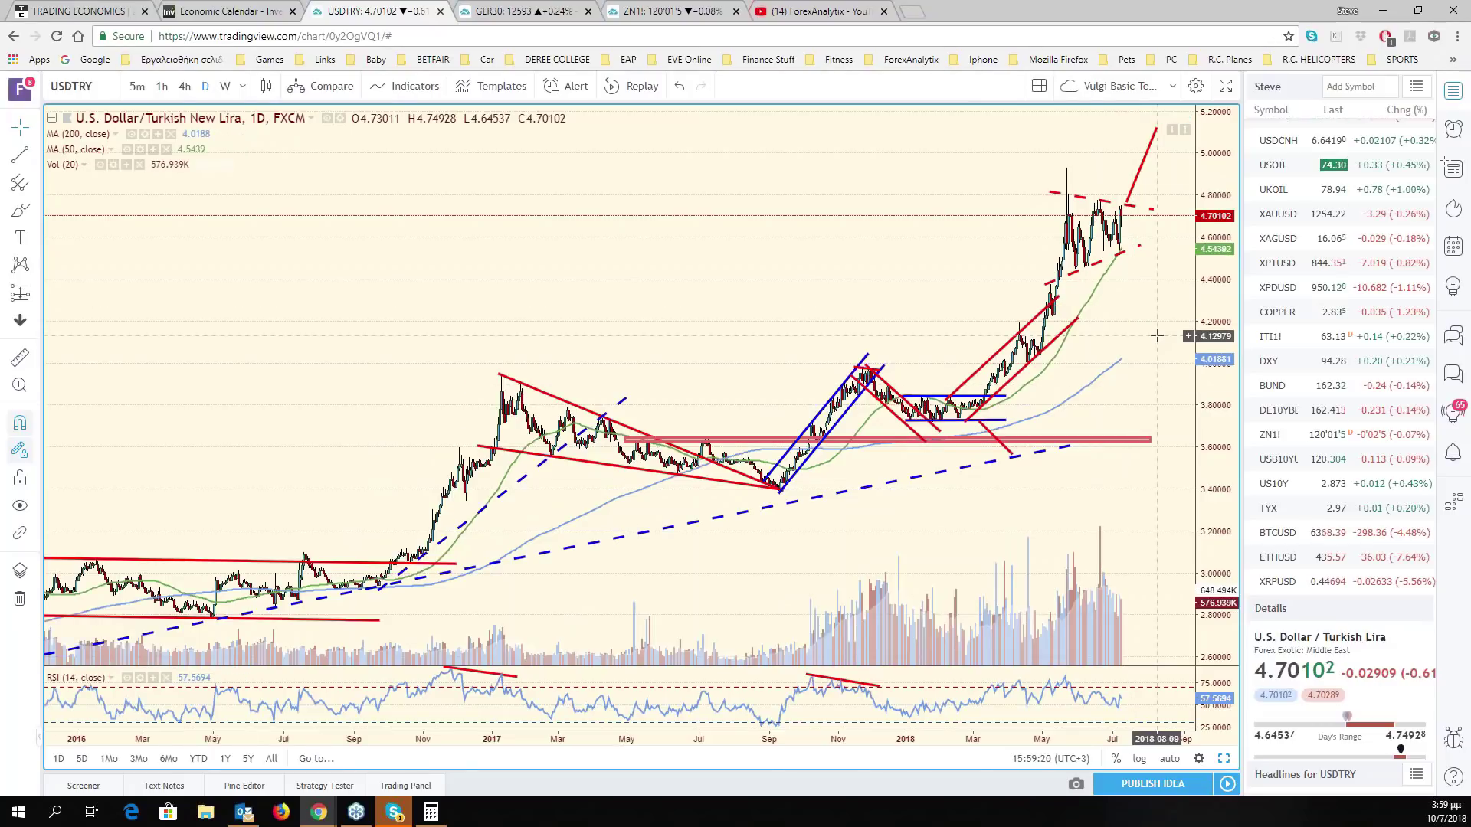
{"action": "left_click_drag", "start_coordinate": [1157, 335], "coordinate": [1121, 336]}
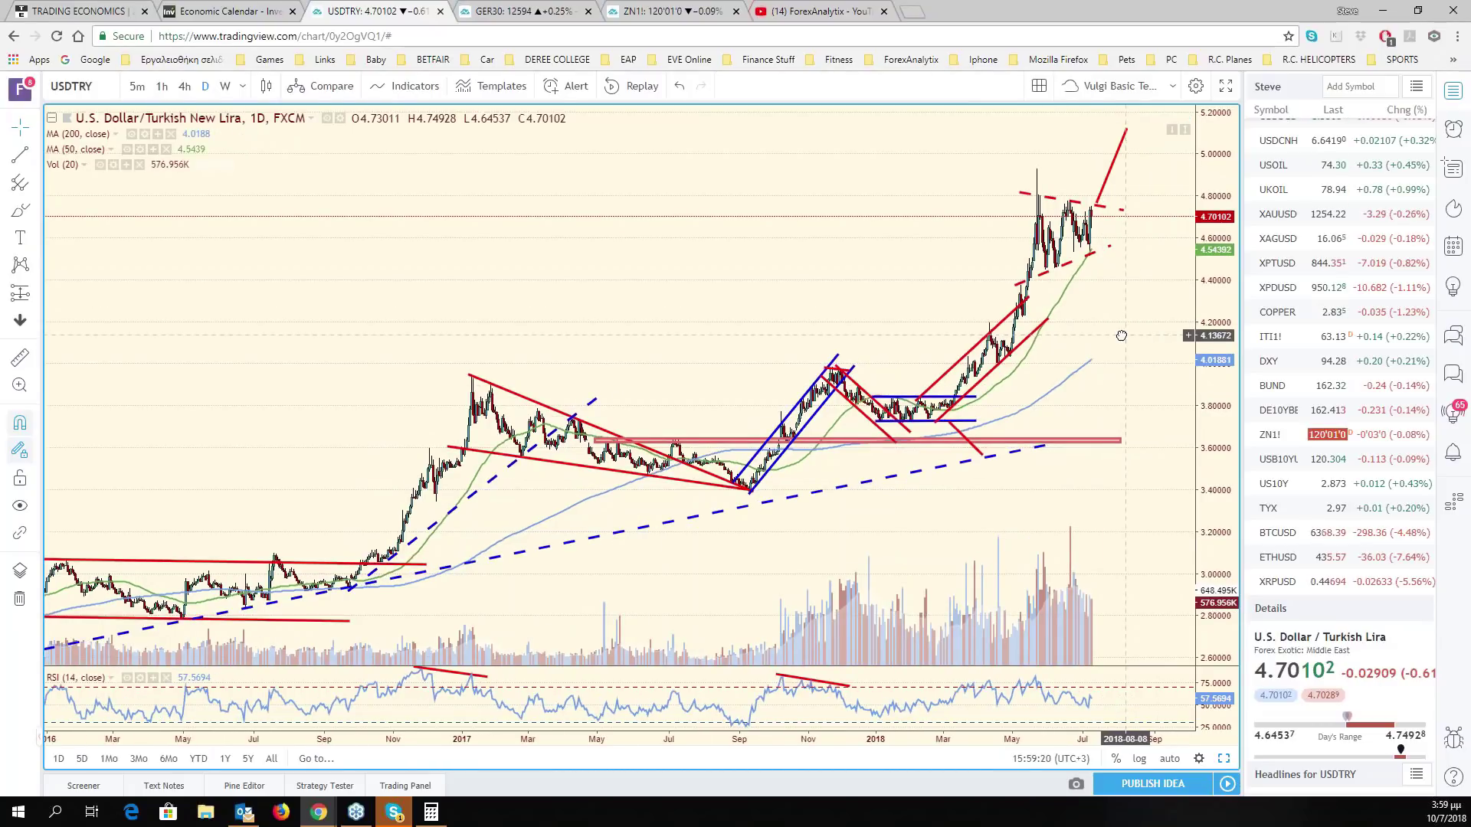
{"action": "left_click_drag", "start_coordinate": [1211, 253], "coordinate": [1210, 292]}
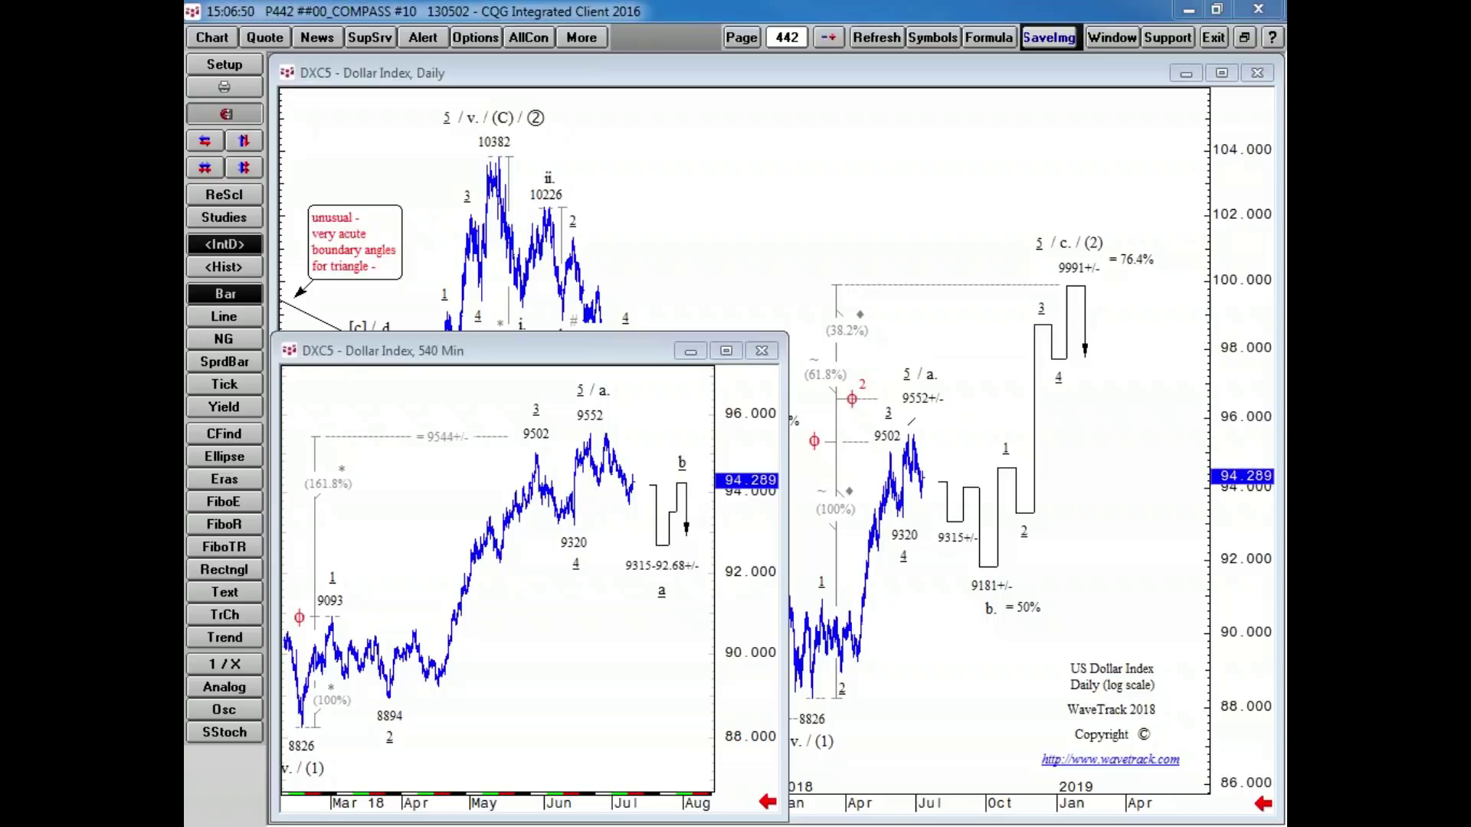
- Turn on the 0.382 level in the Fibonacci extension defaults on the daily Dollar Index chart
{"action": "left_click", "coordinate": [788, 251]}
{"action": "left_click", "coordinate": [223, 502]}
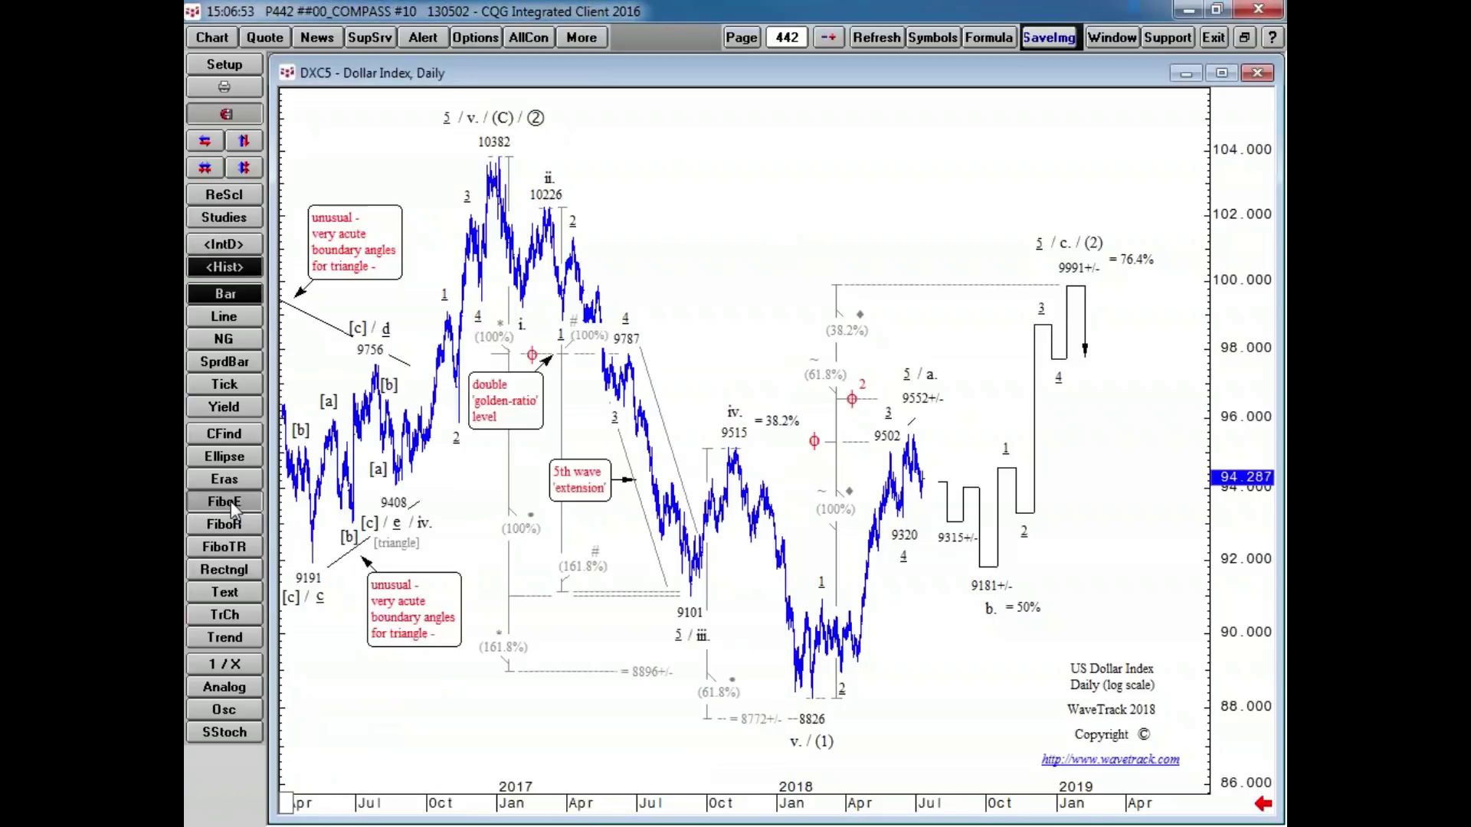
{"action": "right_click", "coordinate": [862, 222]}
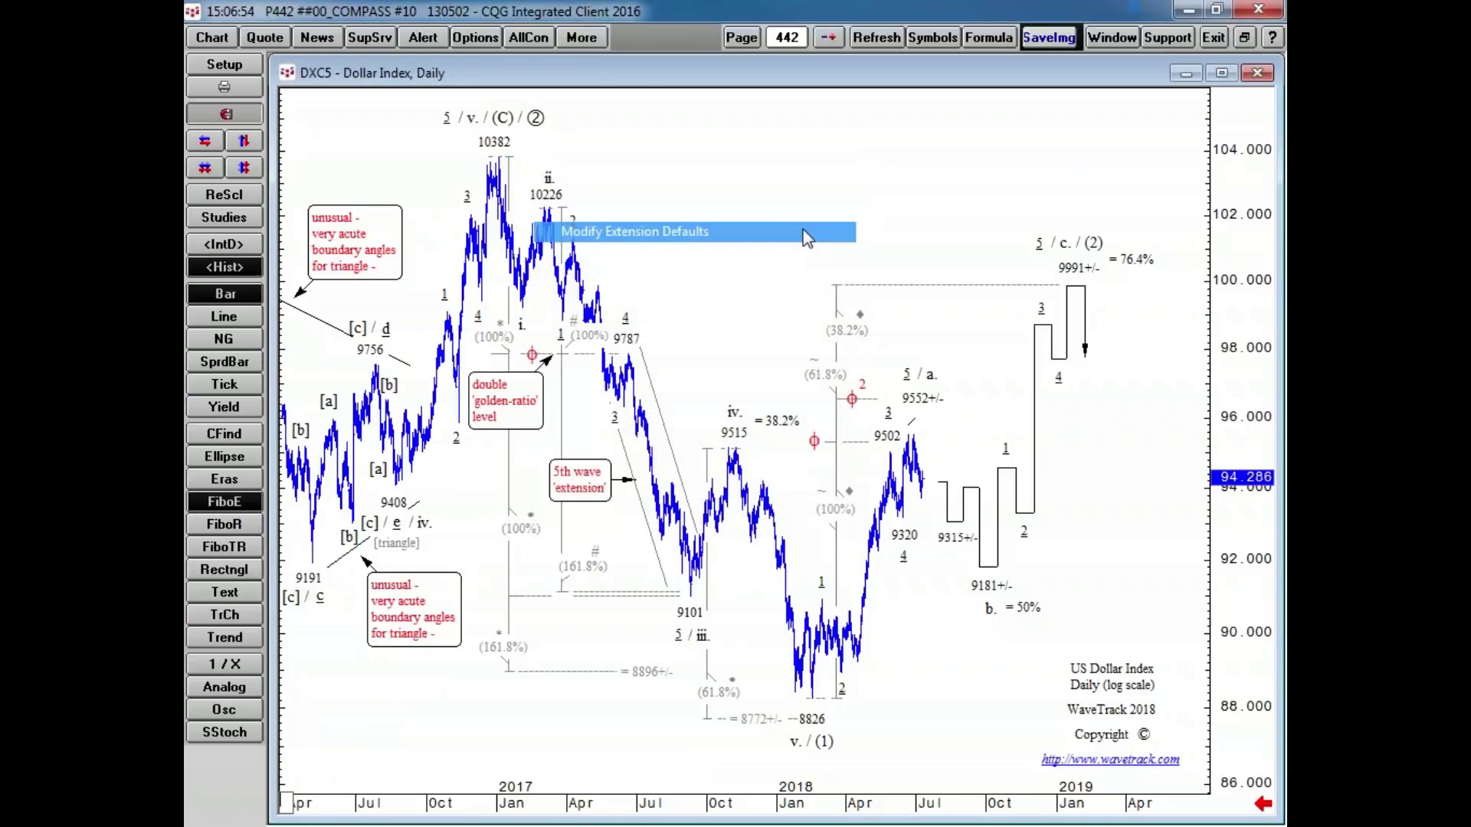
{"action": "left_click", "coordinate": [806, 238]}
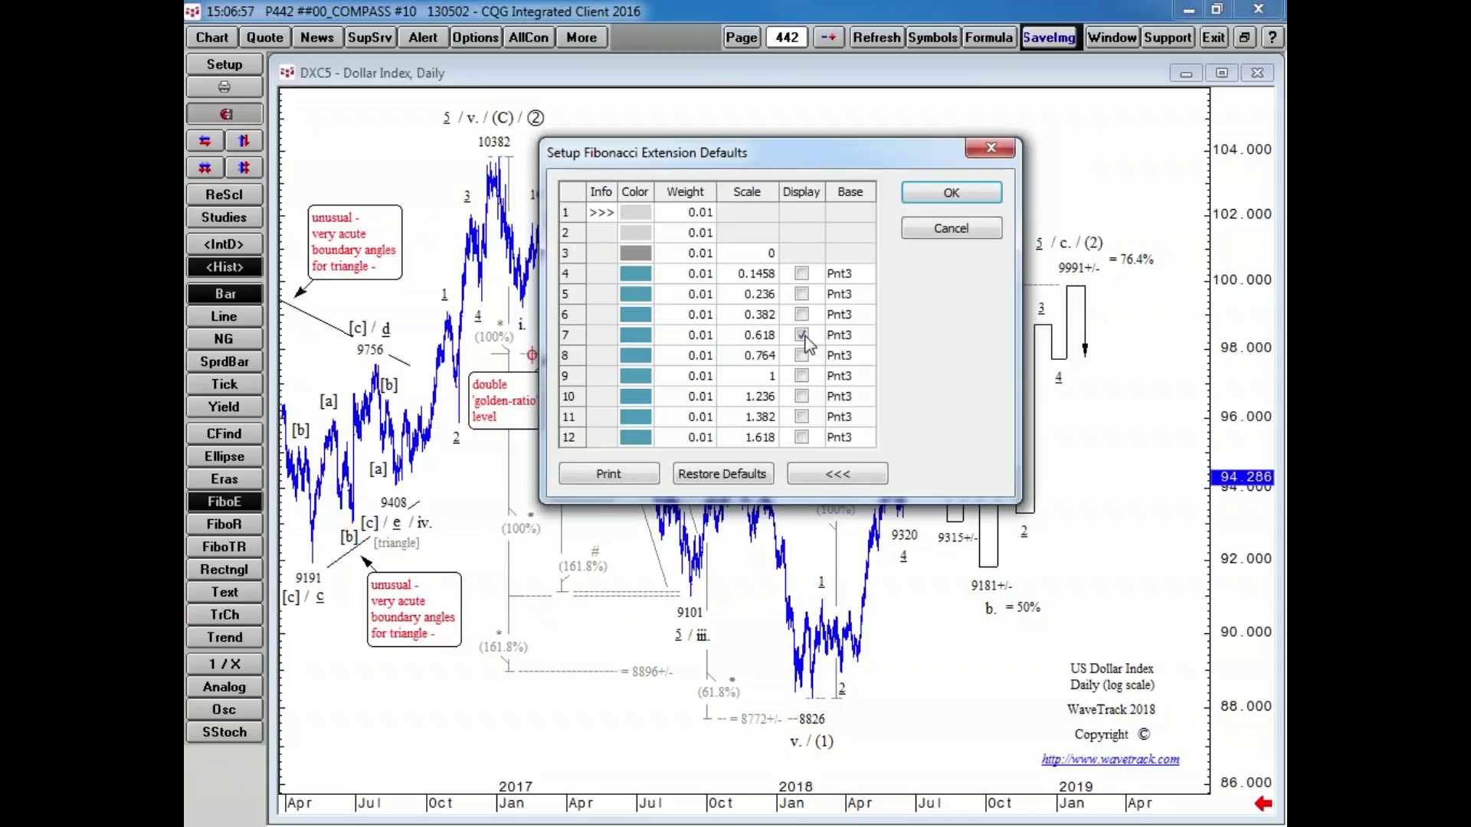
{"action": "left_click", "coordinate": [802, 314]}
{"action": "left_click", "coordinate": [933, 194]}
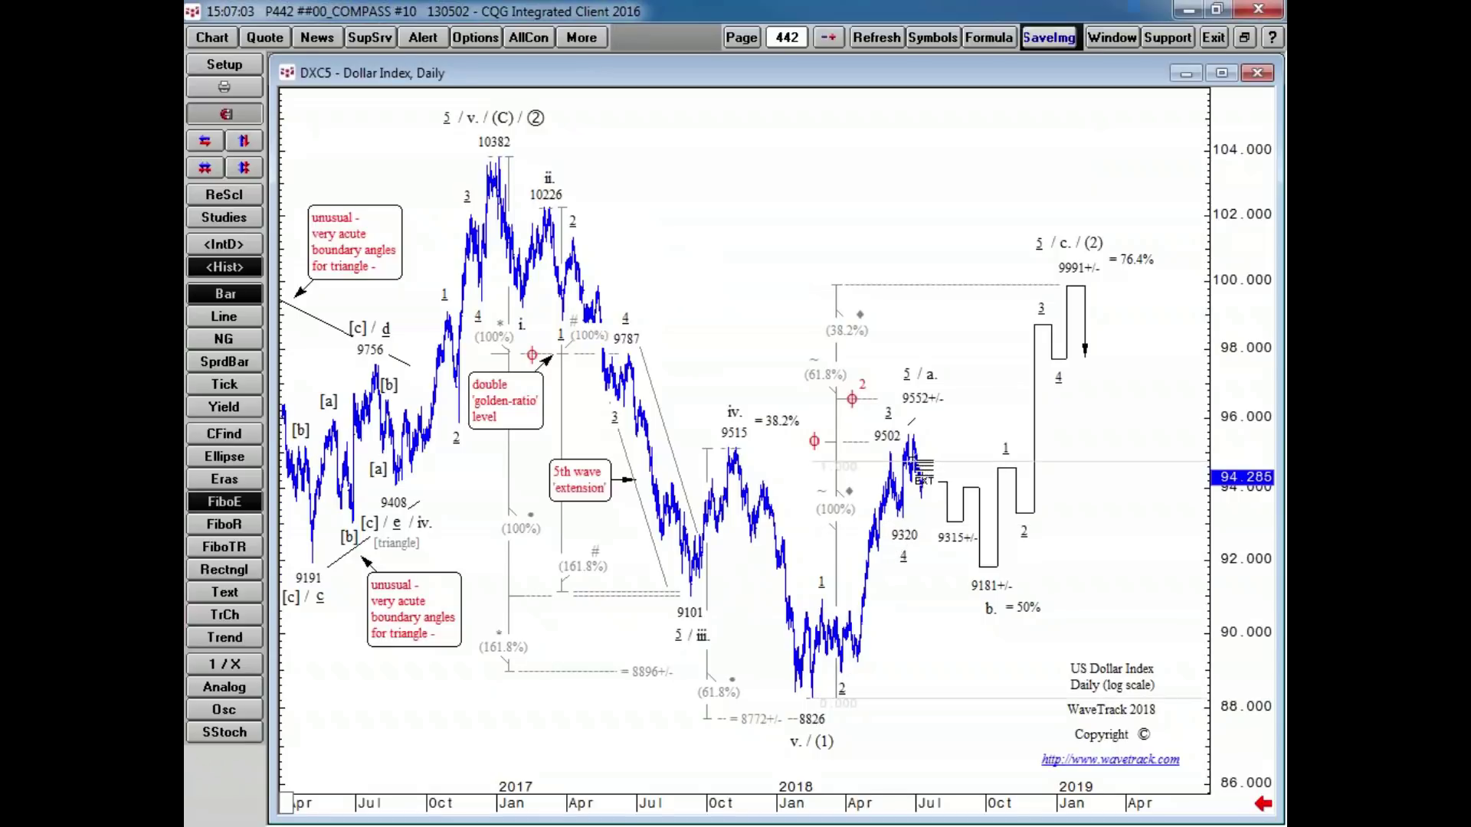
- Place the Fibonacci extension anchored at the 9502 high
{"action": "left_click_drag", "start_coordinate": [916, 449], "coordinate": [913, 434]}
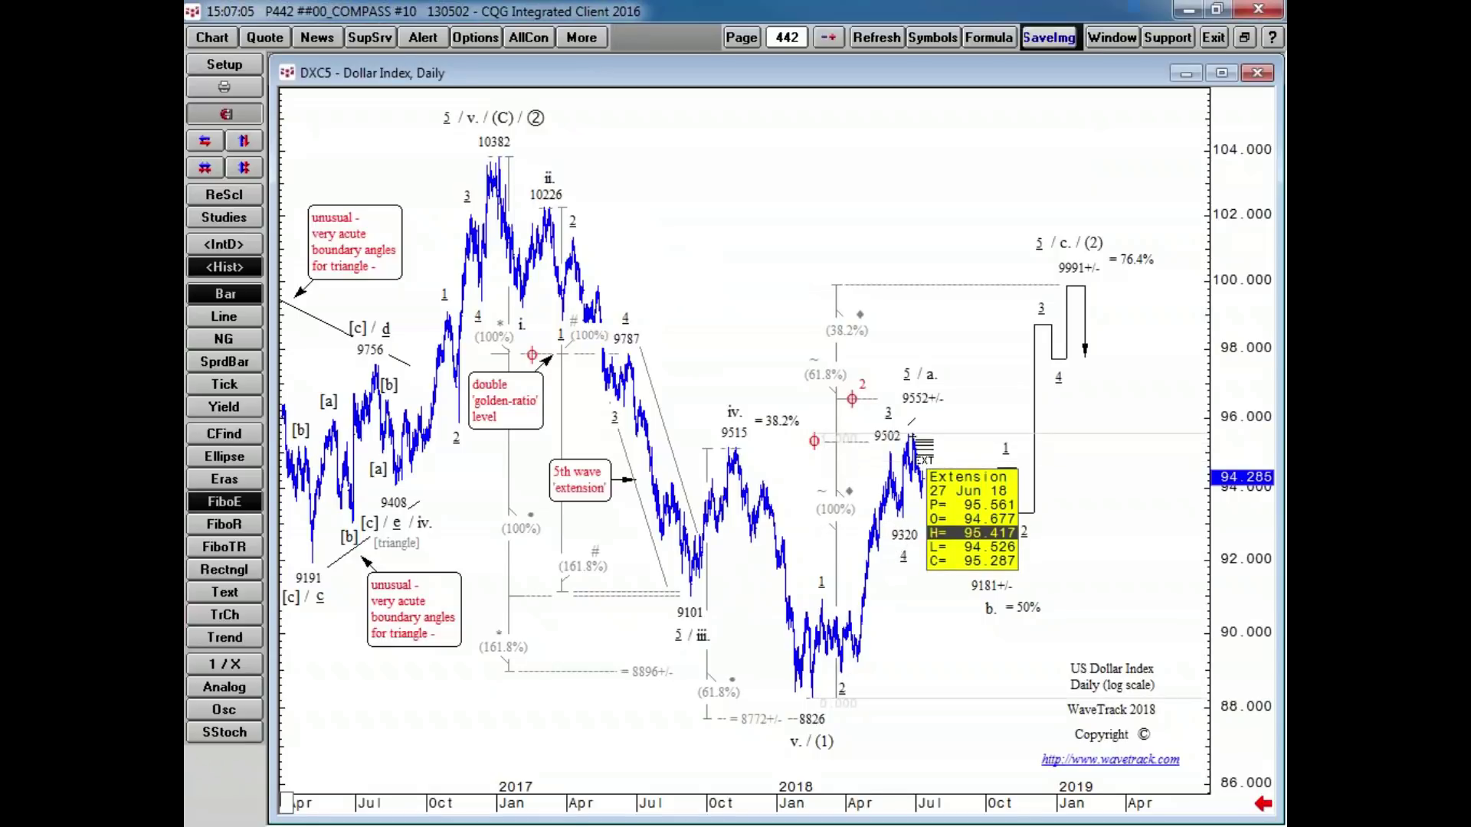
{"action": "left_click", "coordinate": [914, 434]}
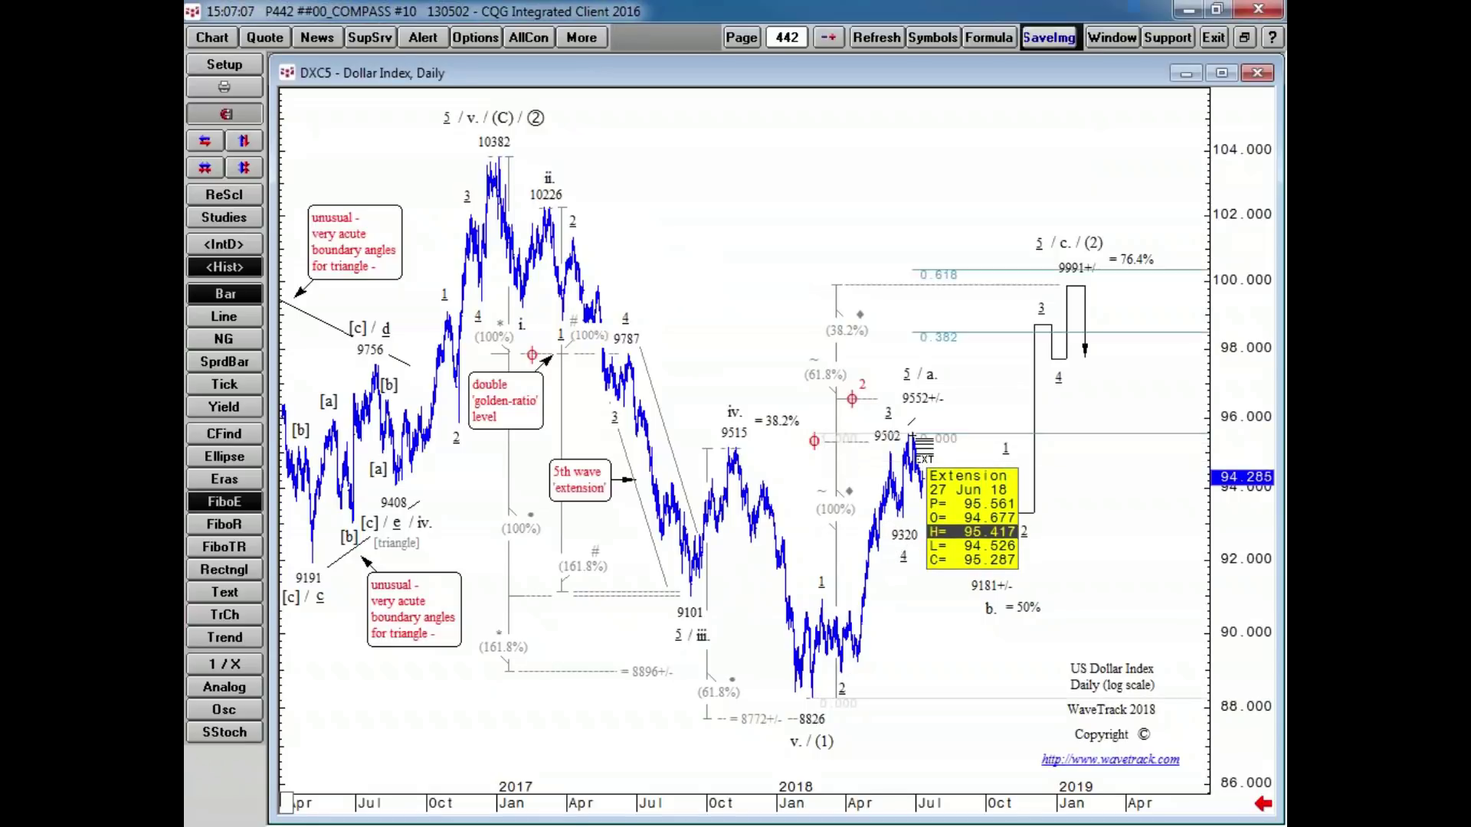
{"action": "left_click_drag", "start_coordinate": [660, 508], "coordinate": [660, 508]}
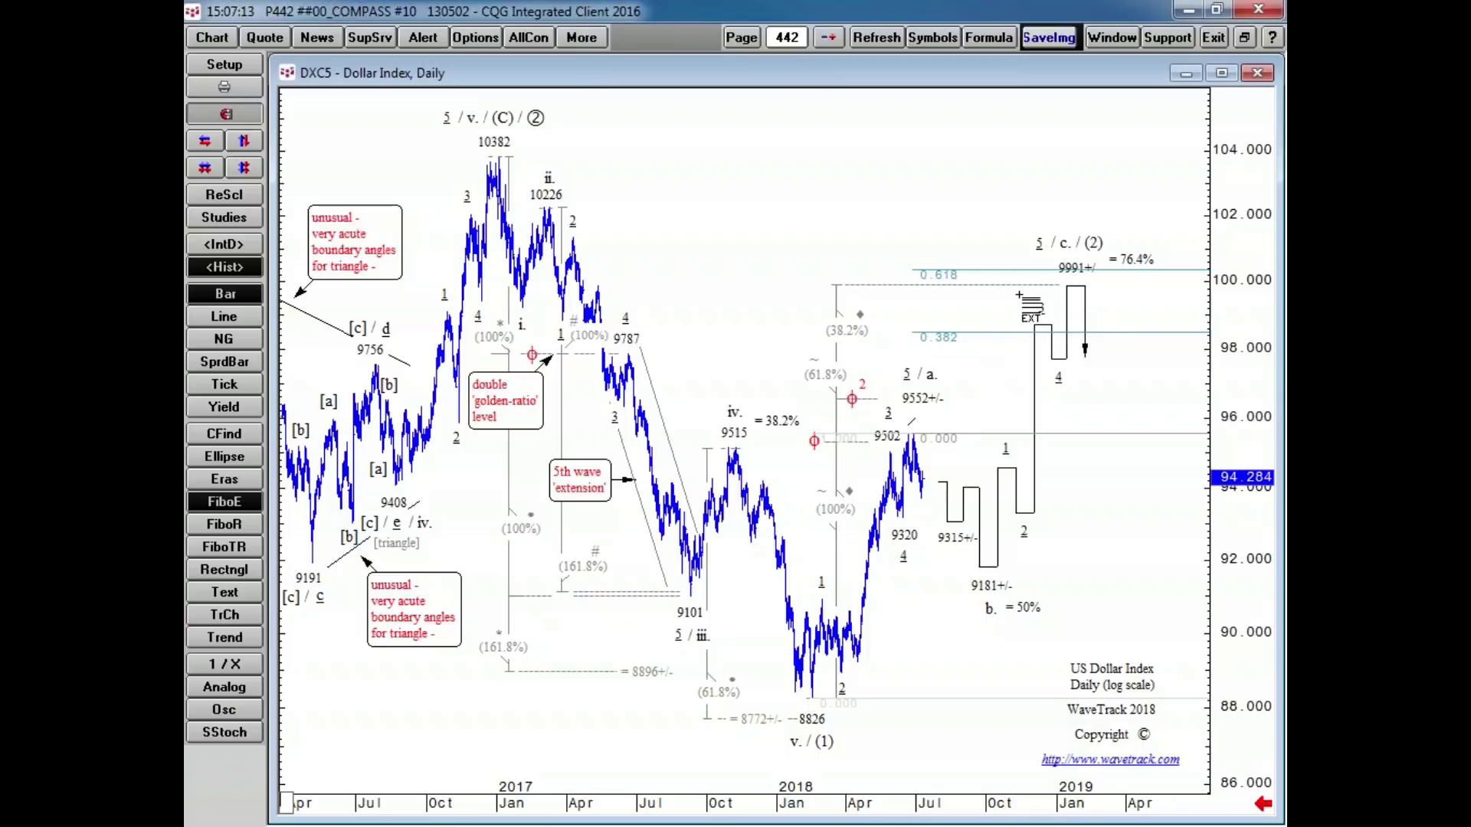
- Draw red trendlines from the 9502 peak down to 9315 and up to 9991, plus a short line near 9552
{"action": "left_click", "coordinate": [228, 642]}
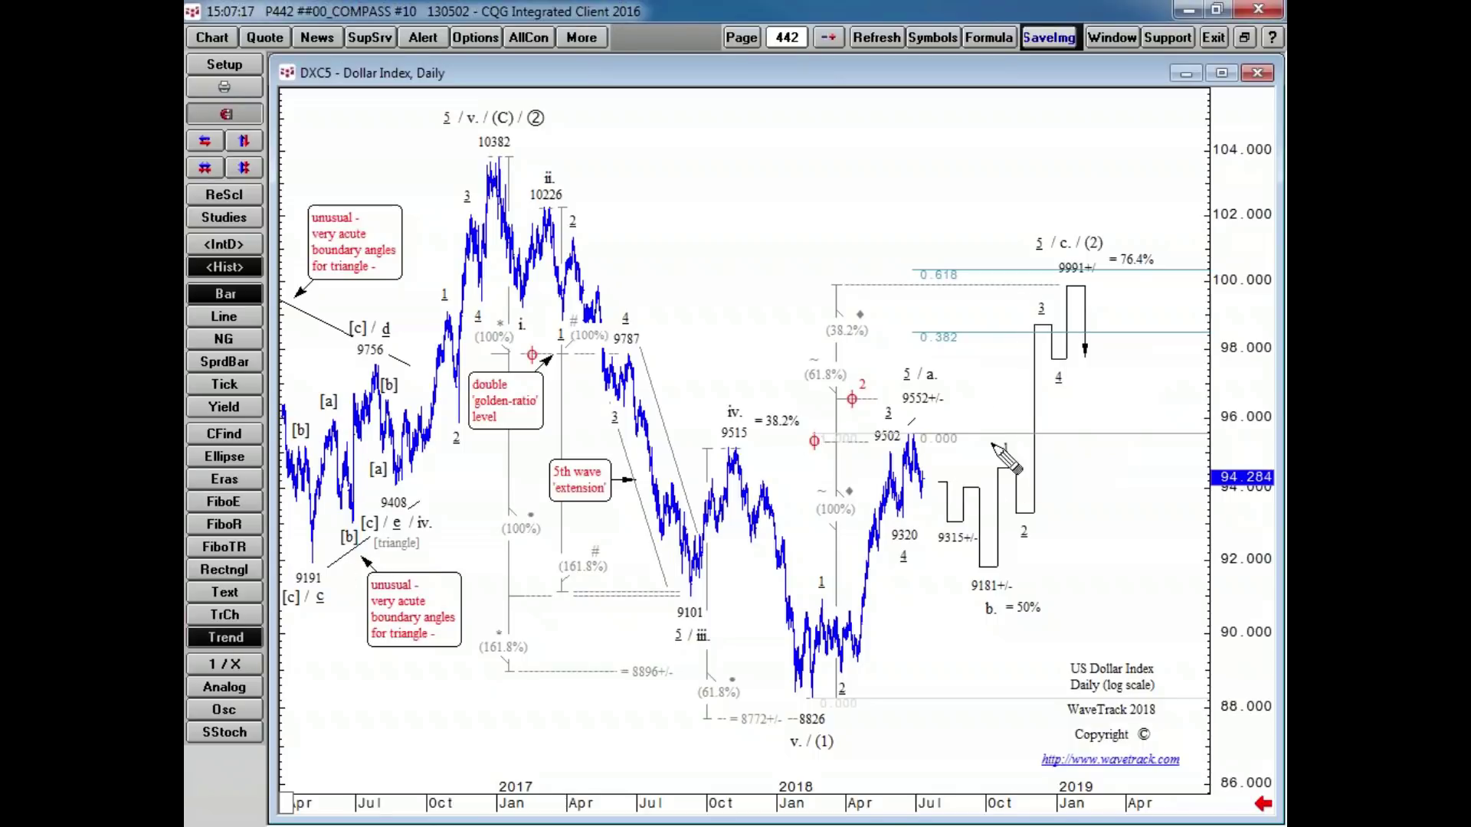
{"action": "mouse_move", "coordinate": [986, 338]}
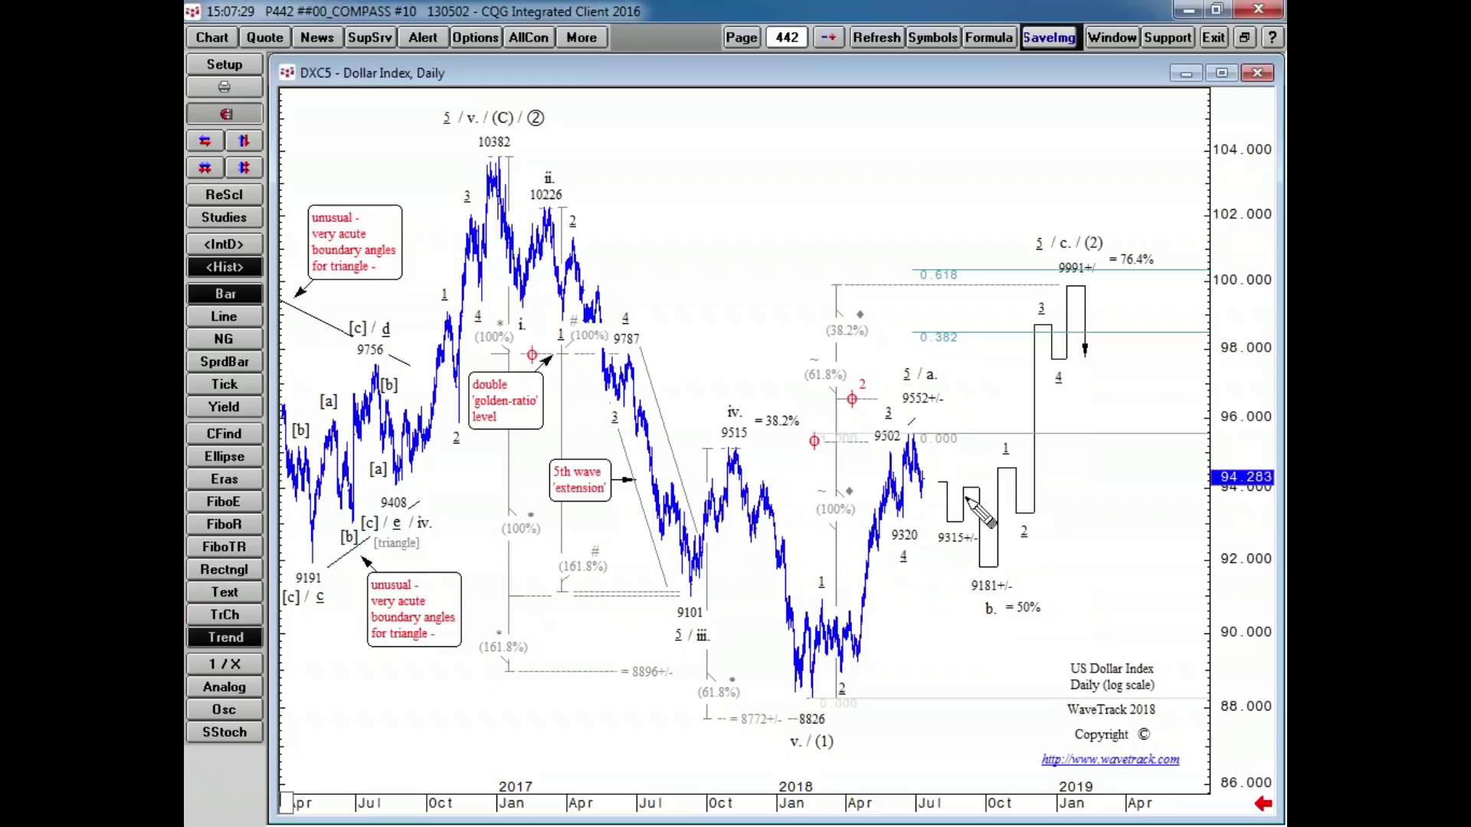
{"action": "left_click", "coordinate": [924, 445]}
{"action": "left_click", "coordinate": [970, 527]}
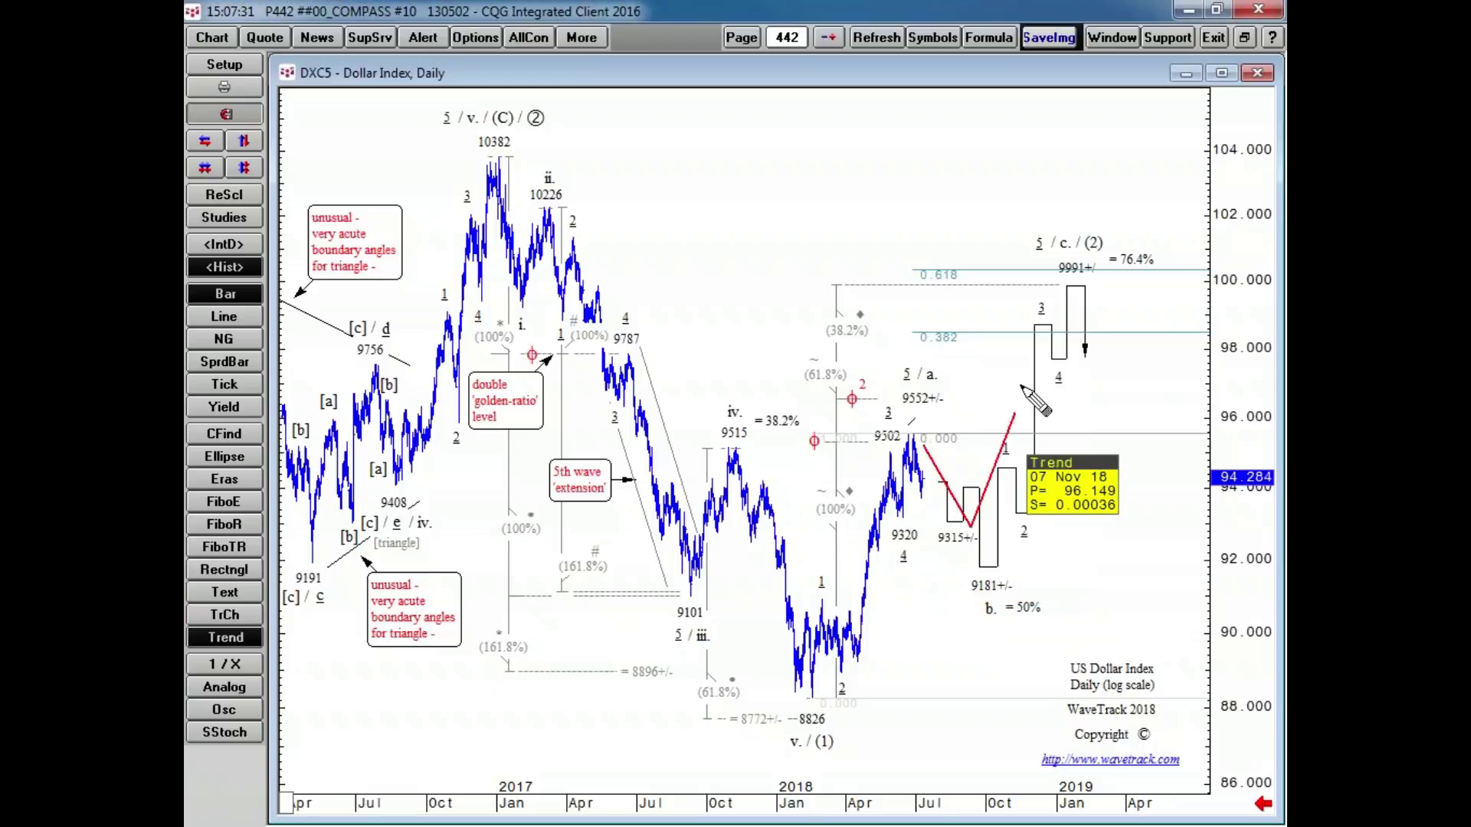
{"action": "left_click", "coordinate": [1055, 269]}
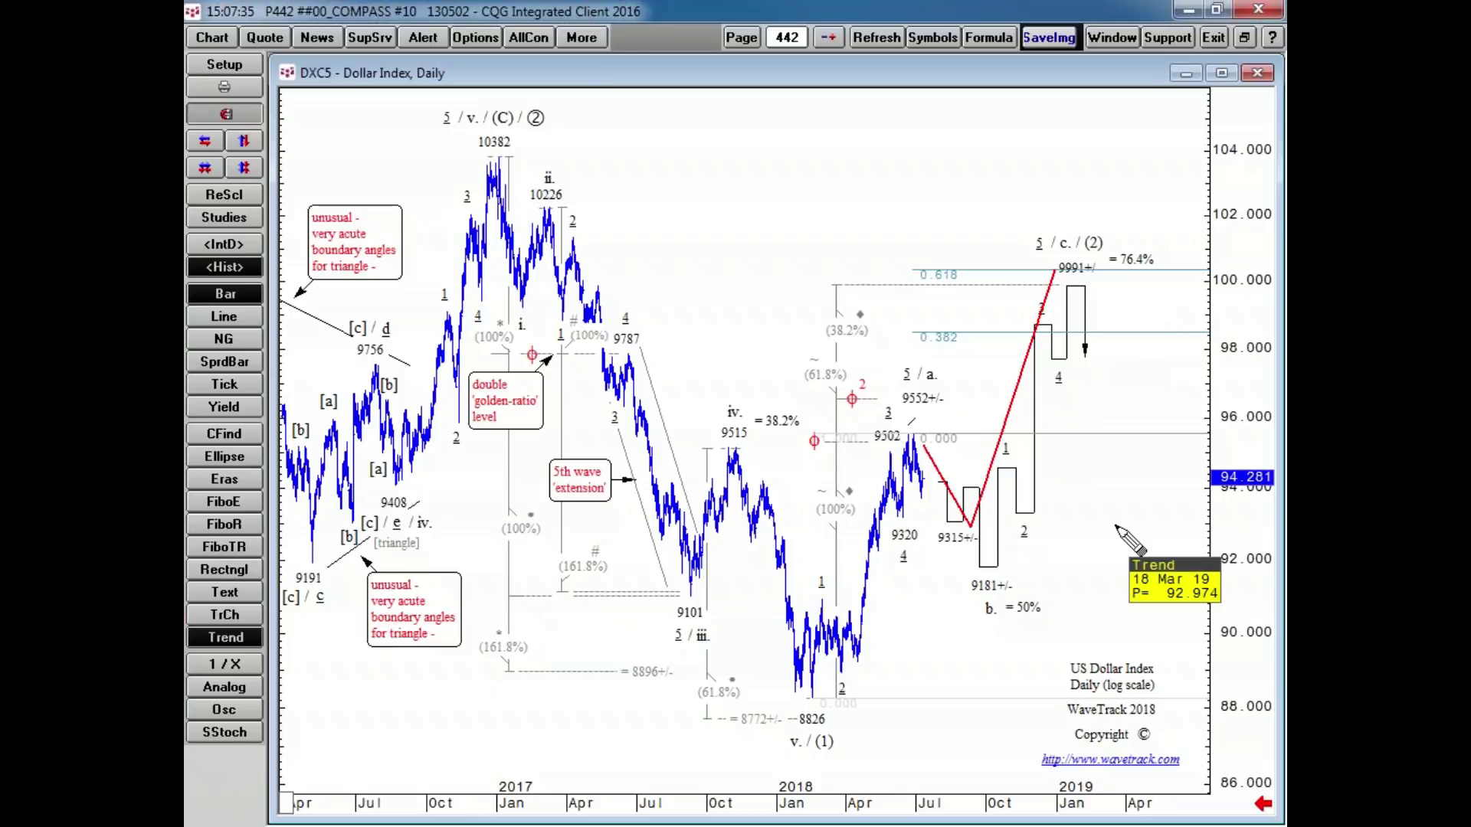
{"action": "left_click", "coordinate": [225, 638]}
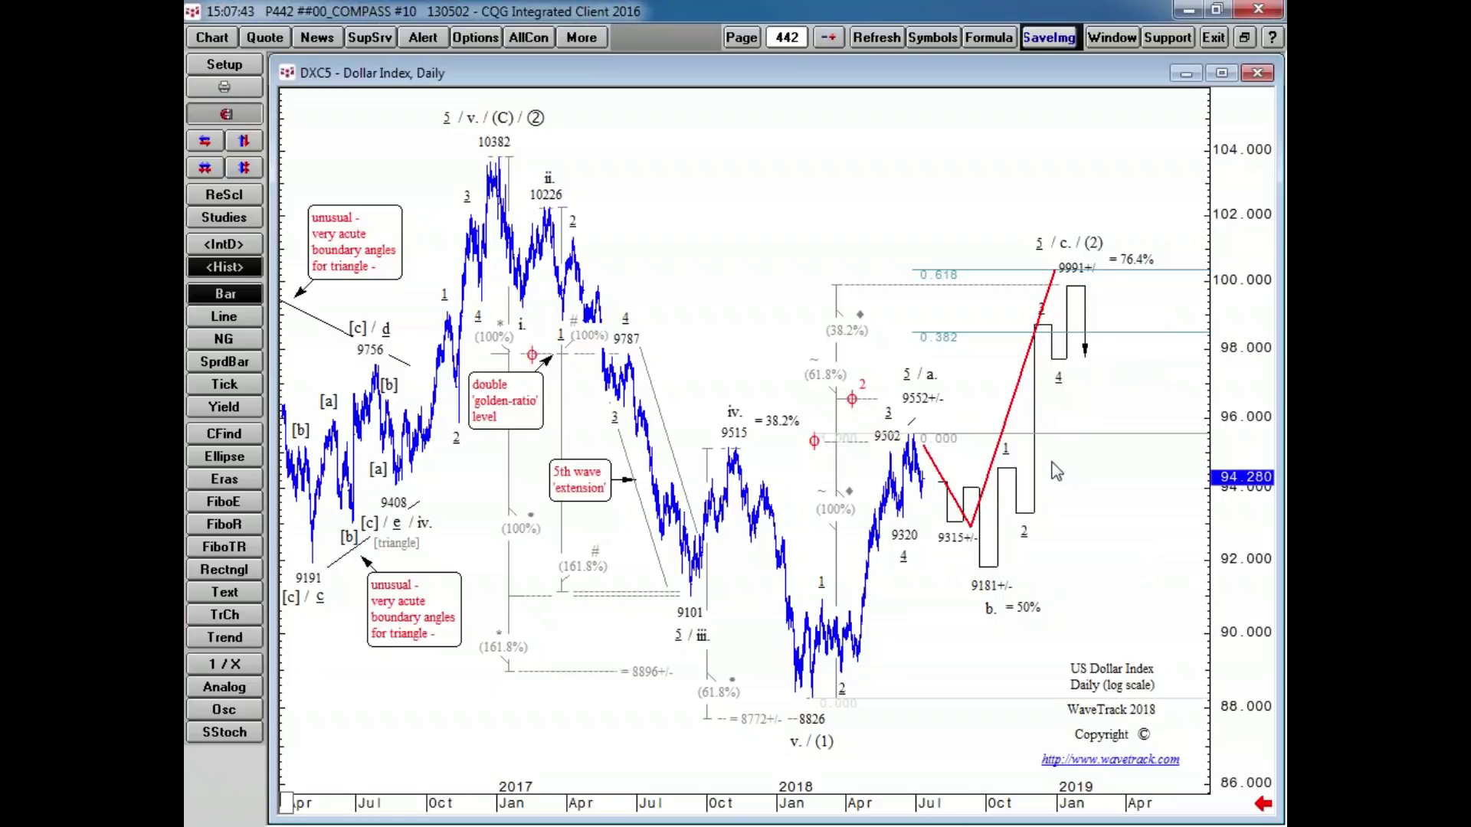
{"action": "left_click", "coordinate": [215, 639]}
{"action": "left_click_drag", "start_coordinate": [924, 449], "coordinate": [971, 527]}
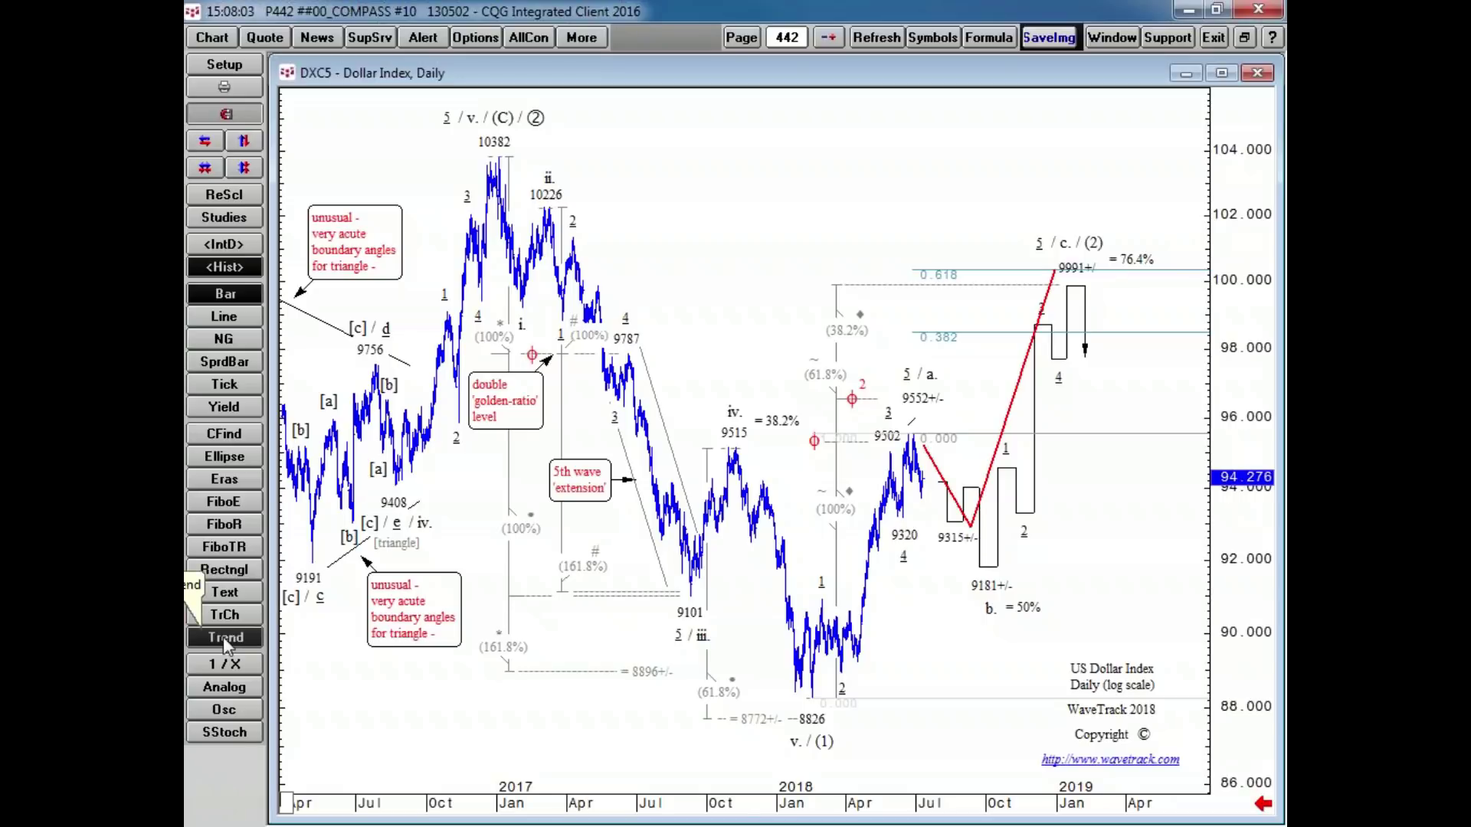
- Delete the red trendlines from the daily Dollar Index chart
{"action": "key", "text": "Delete"}
{"action": "key", "text": "Delete"}
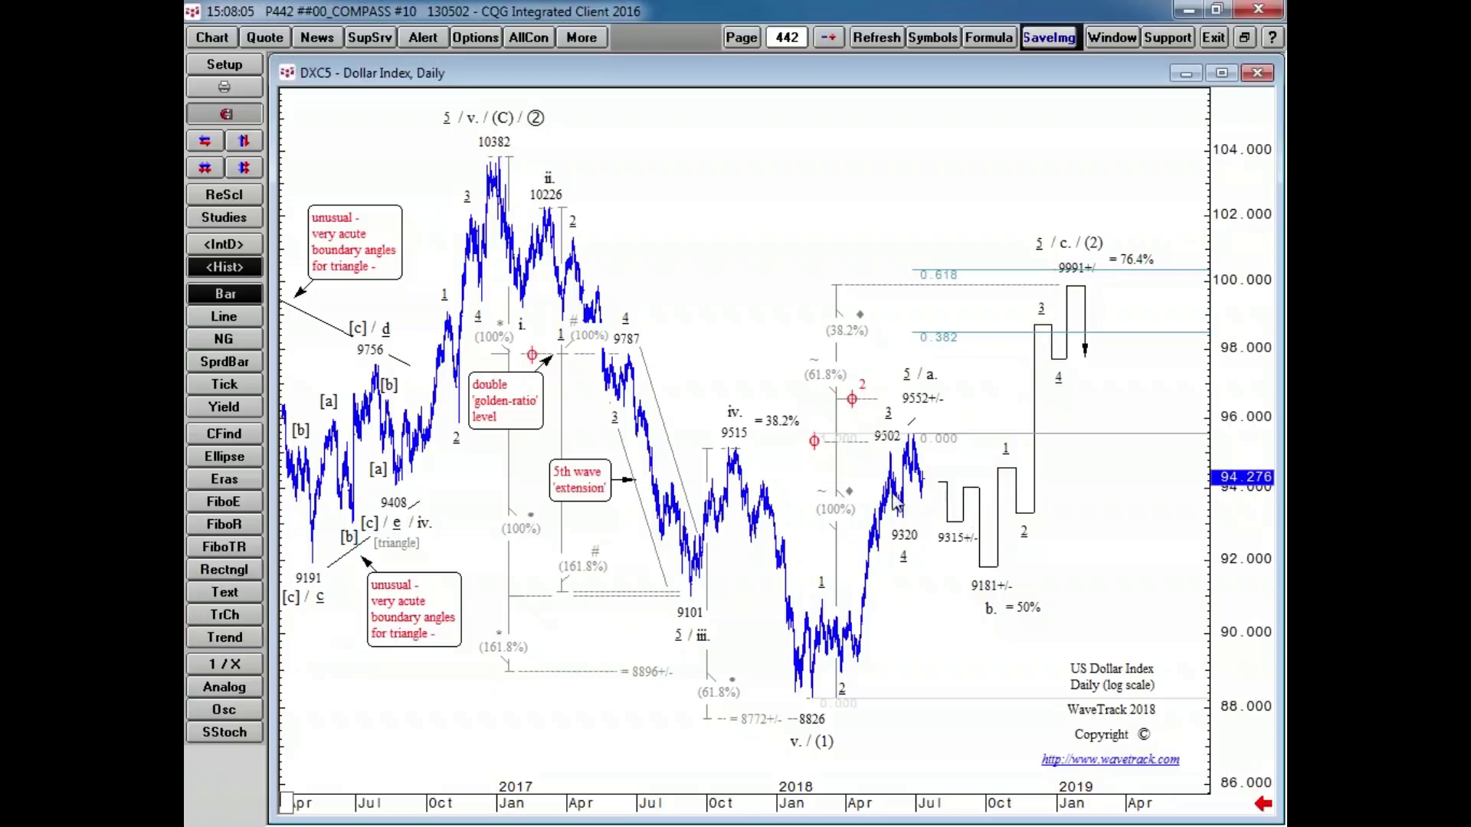
{"action": "mouse_move", "coordinate": [986, 579]}
- Remove the Fibonacci extension levels and maximize the DXC5 Daily chart window
{"action": "left_click", "coordinate": [255, 504]}
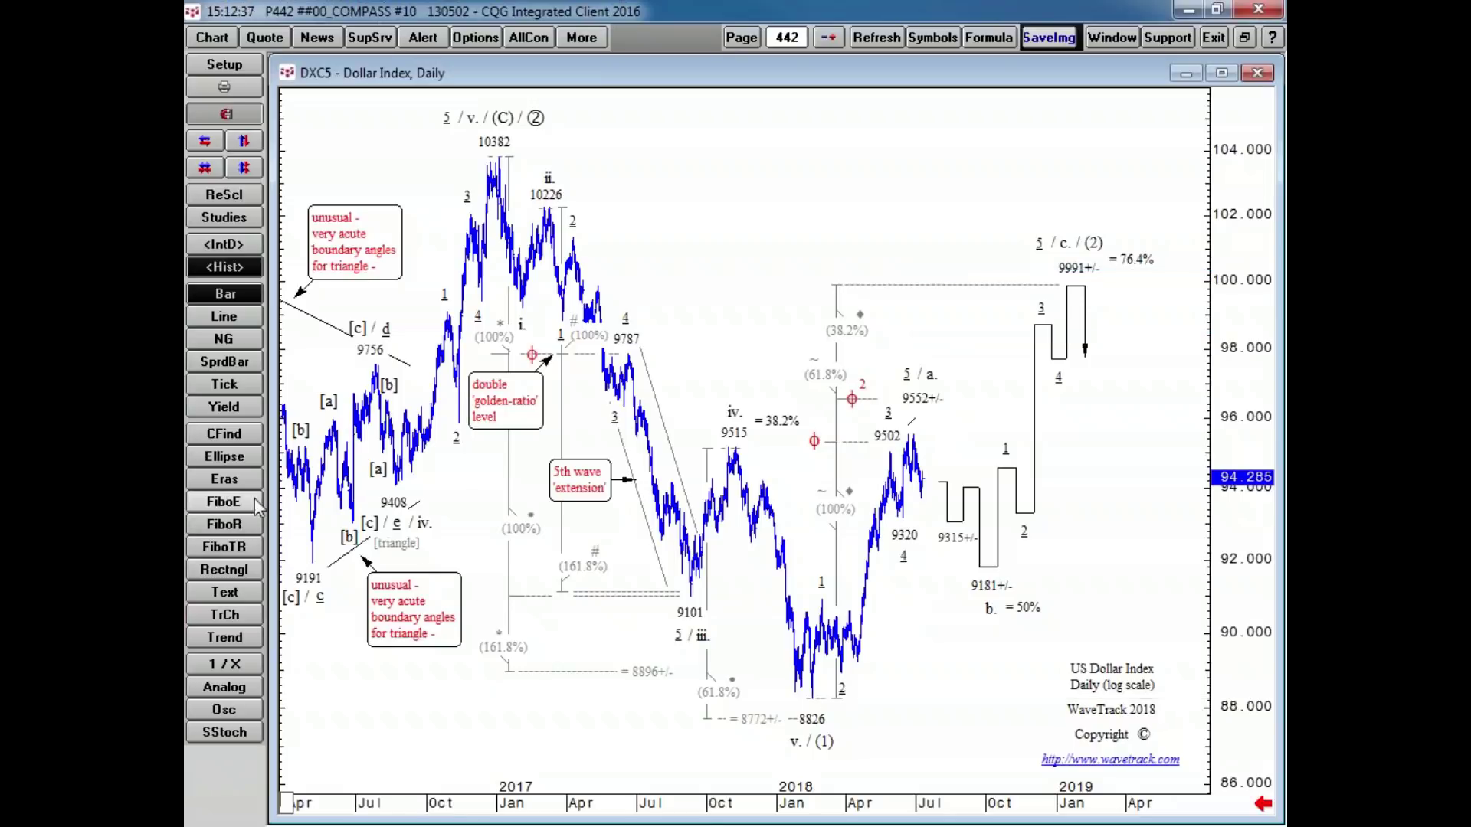
{"action": "left_click", "coordinate": [1224, 76]}
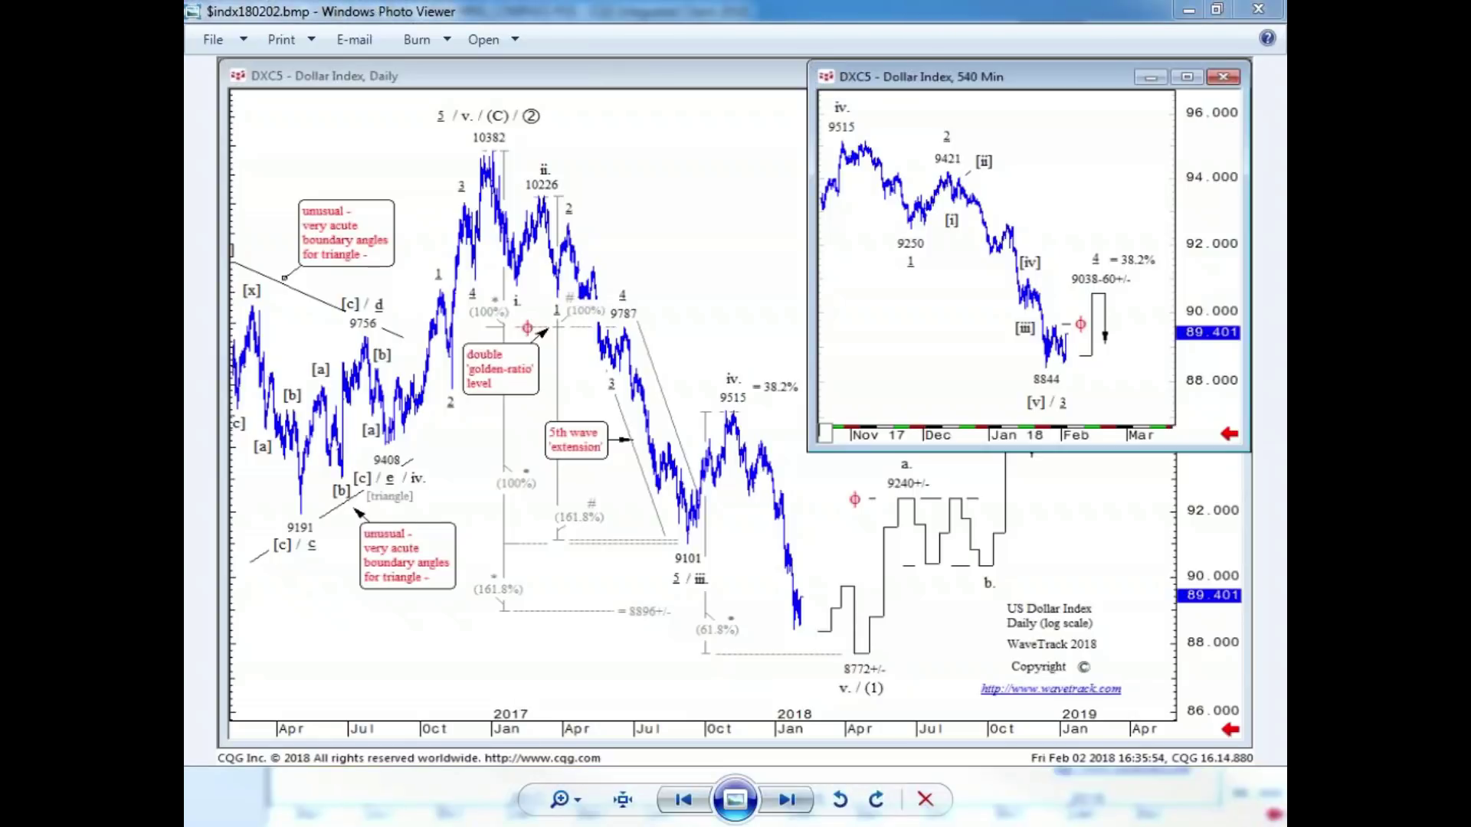
{"action": "key", "text": "Right"}
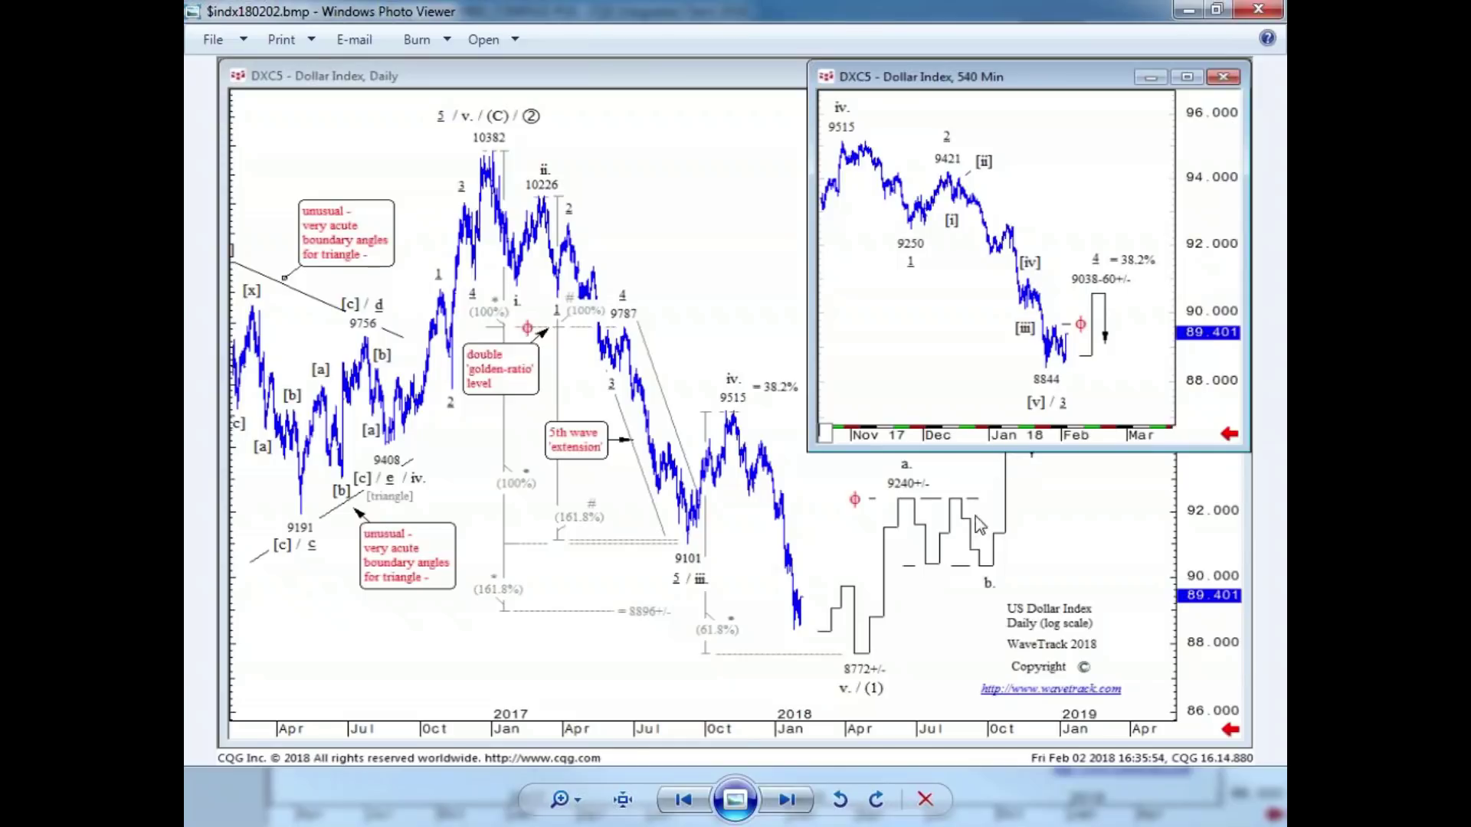
- Bring CQG back and draw red trendlines on the early-2018 decline near the 8826 low
{"action": "left_click", "coordinate": [1188, 10]}
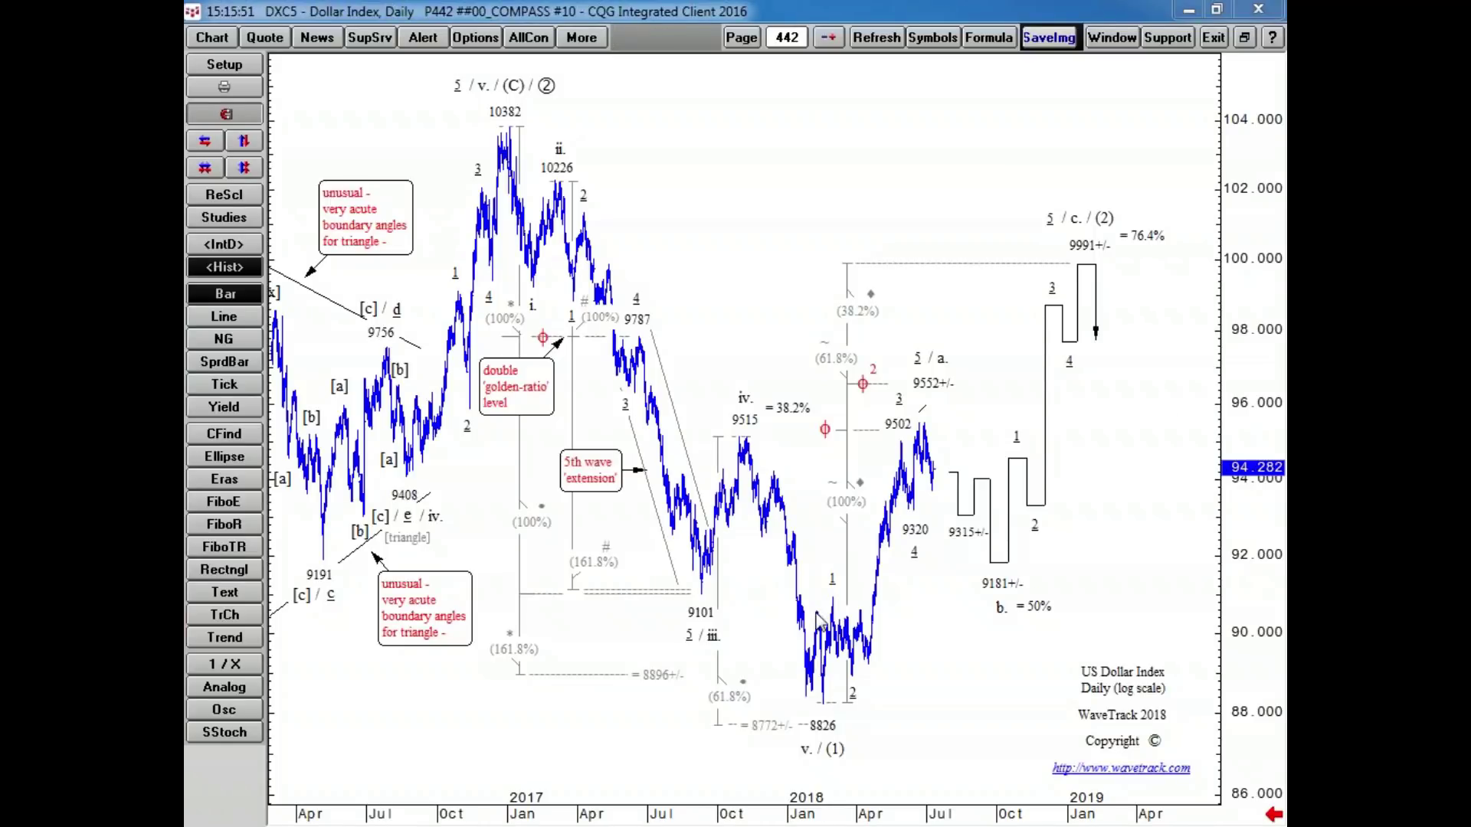
{"action": "left_click", "coordinate": [225, 638]}
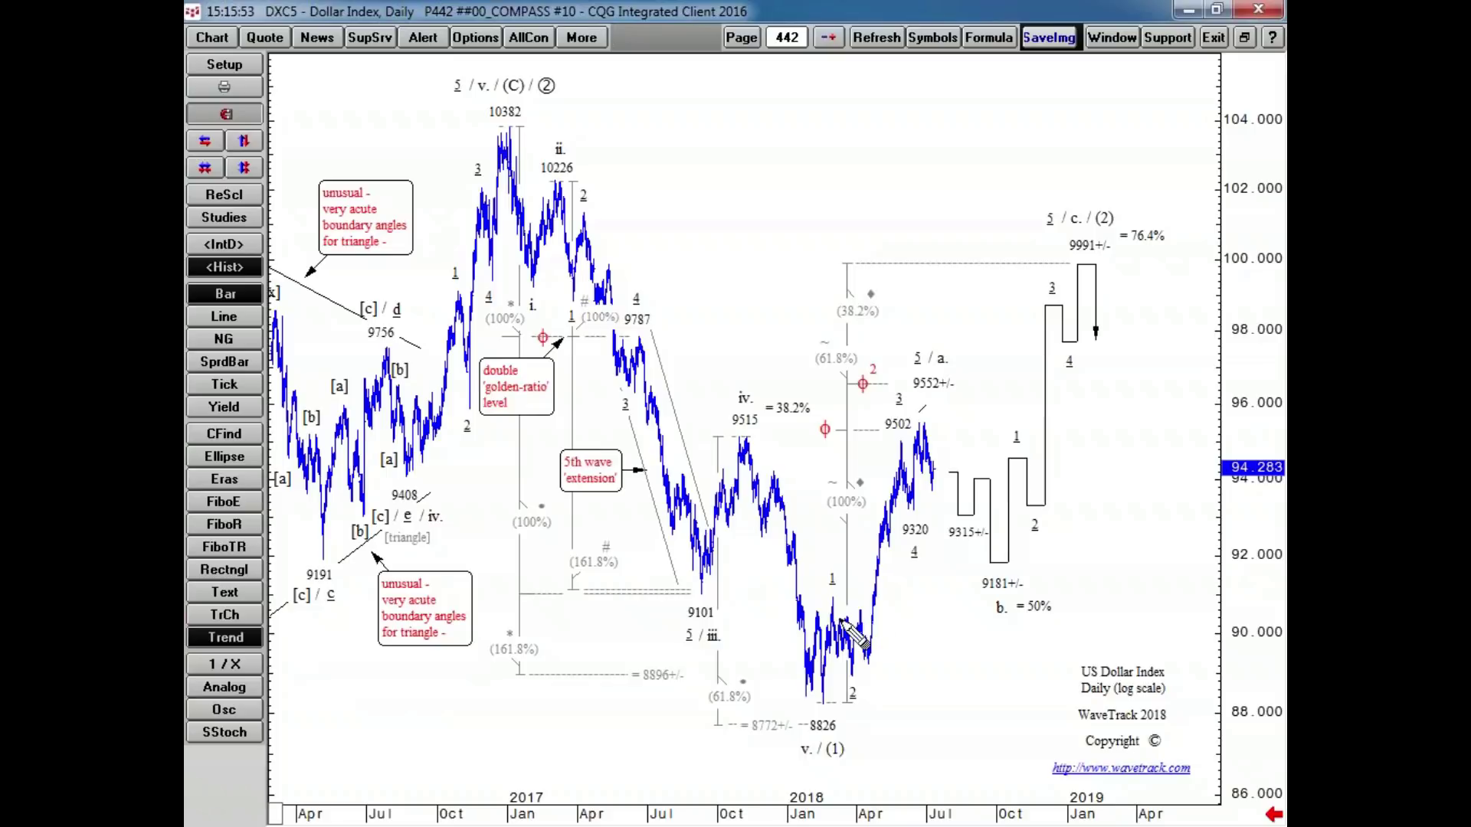
{"action": "left_click_drag", "start_coordinate": [820, 613], "coordinate": [831, 701]}
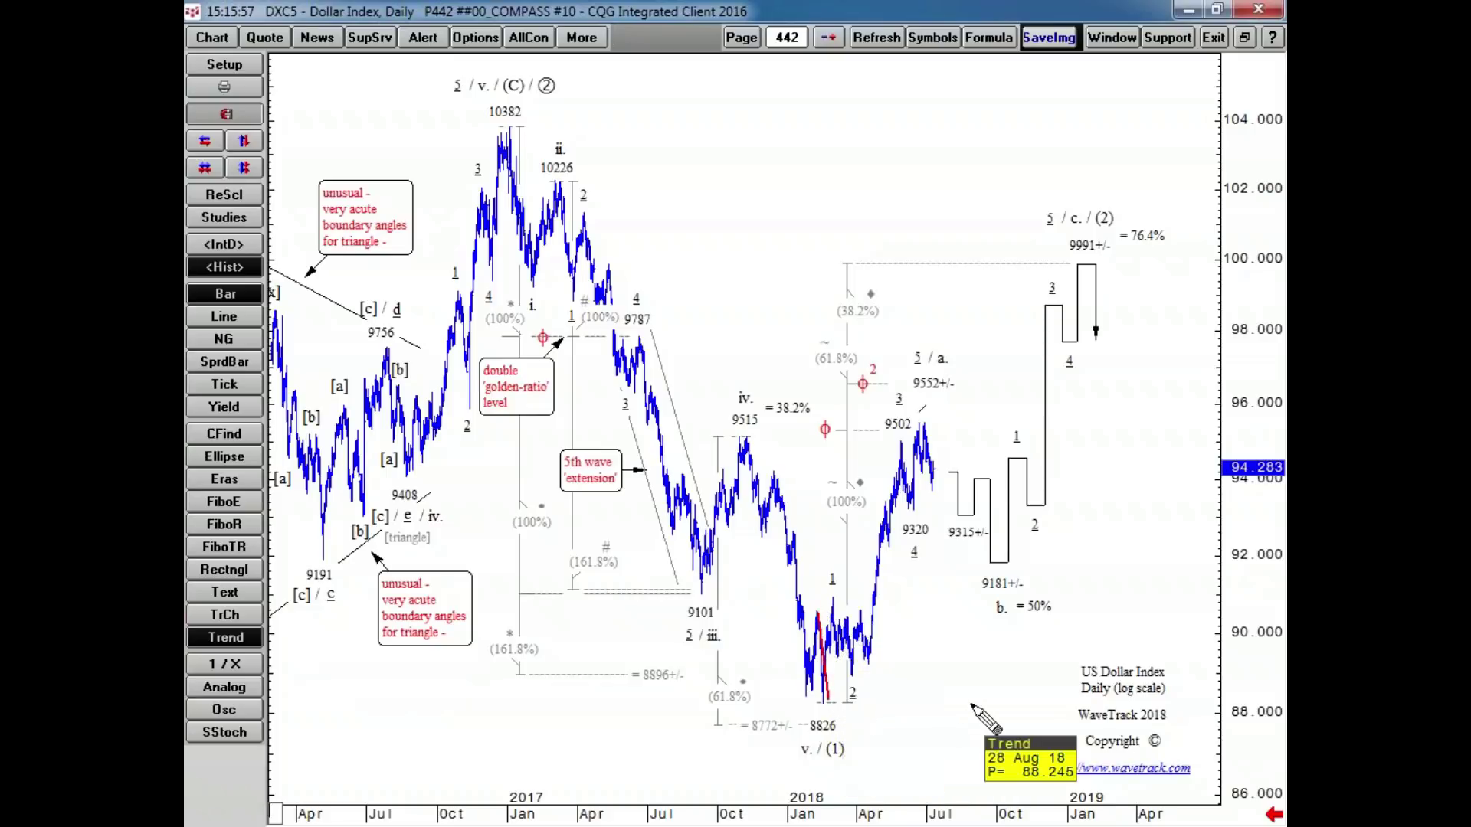
{"action": "left_click", "coordinate": [226, 638]}
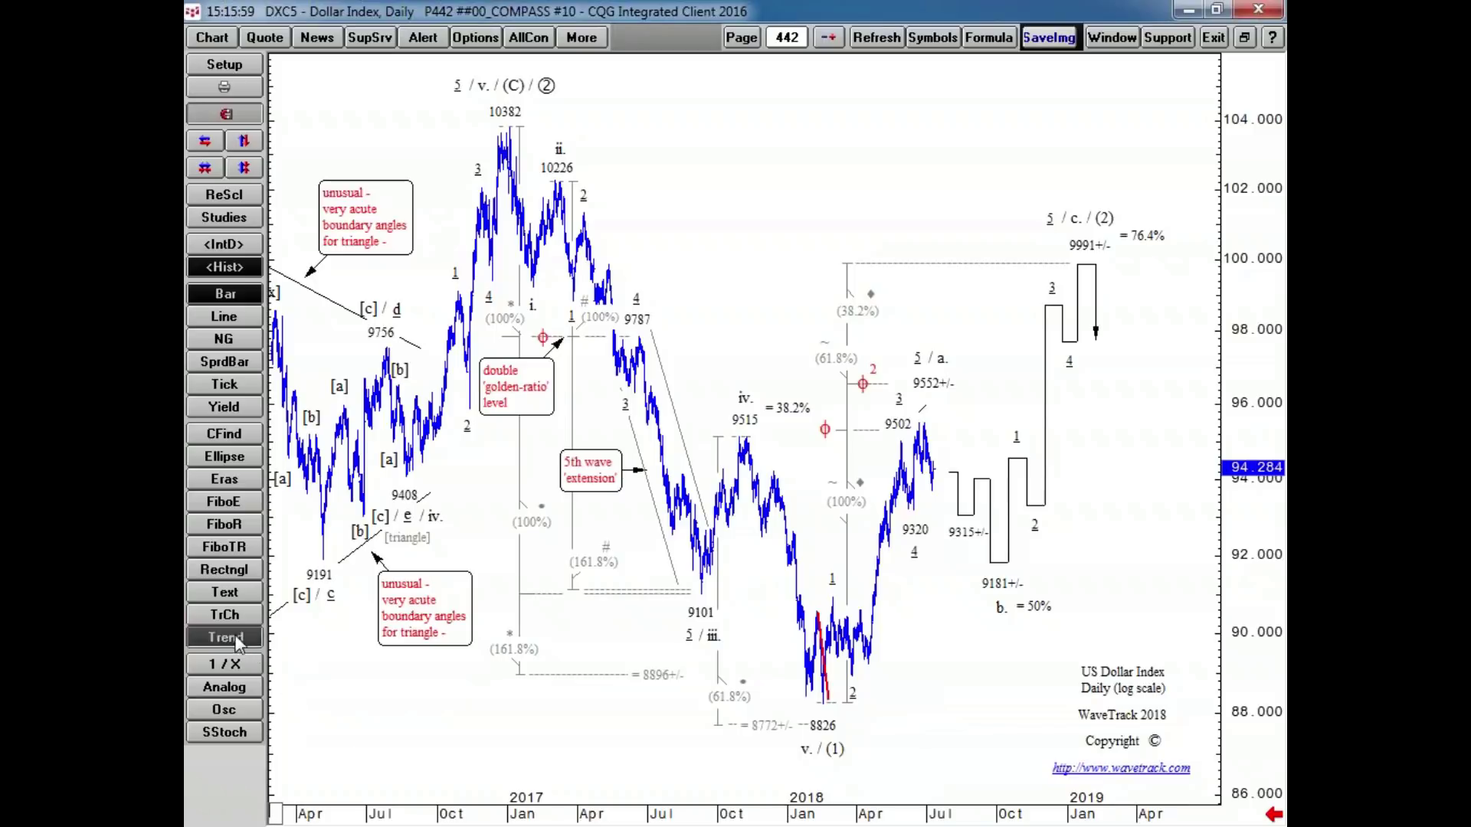
{"action": "left_click", "coordinate": [225, 638]}
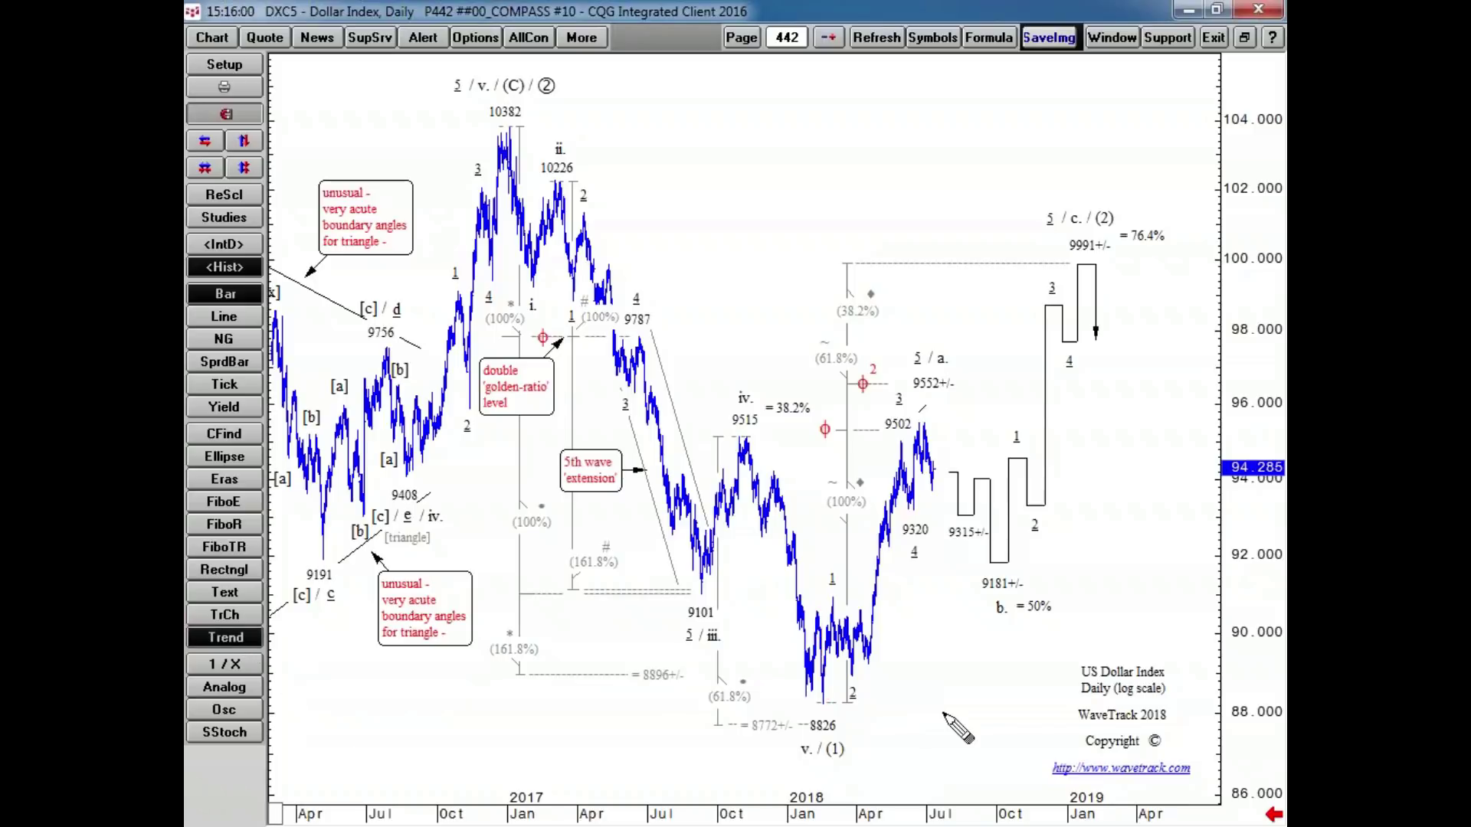
{"action": "left_click_drag", "start_coordinate": [802, 698], "coordinate": [817, 700]}
{"action": "left_click", "coordinate": [813, 700]}
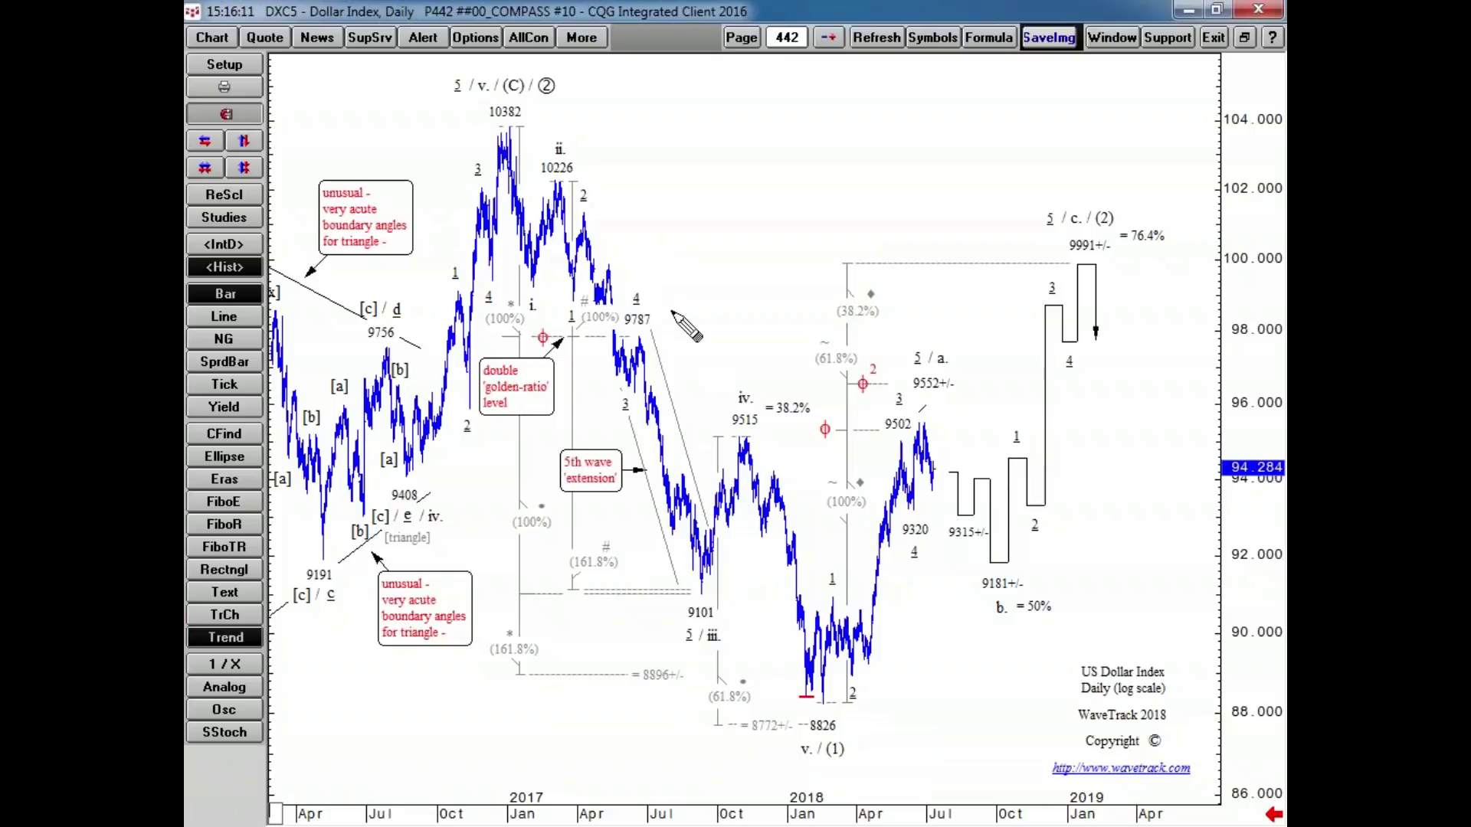
- Draw trendlines toward the 10382 peak and down to 8826, then remove the stray one
{"action": "left_click", "coordinate": [523, 297]}
{"action": "left_click_drag", "start_coordinate": [492, 278], "coordinate": [512, 130]}
{"action": "left_click_drag", "start_coordinate": [816, 613], "coordinate": [827, 711]}
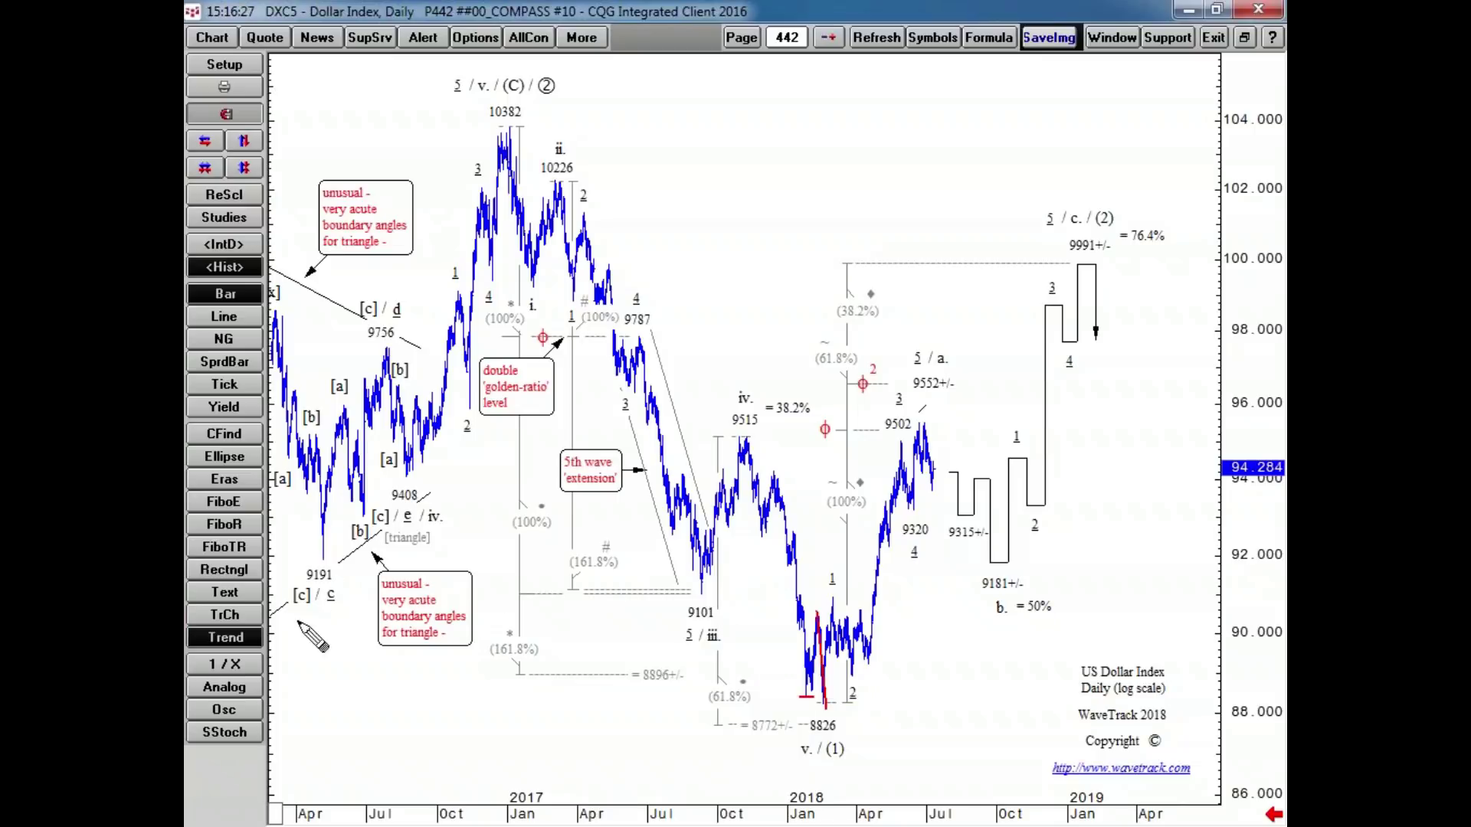
{"action": "left_click", "coordinate": [225, 638]}
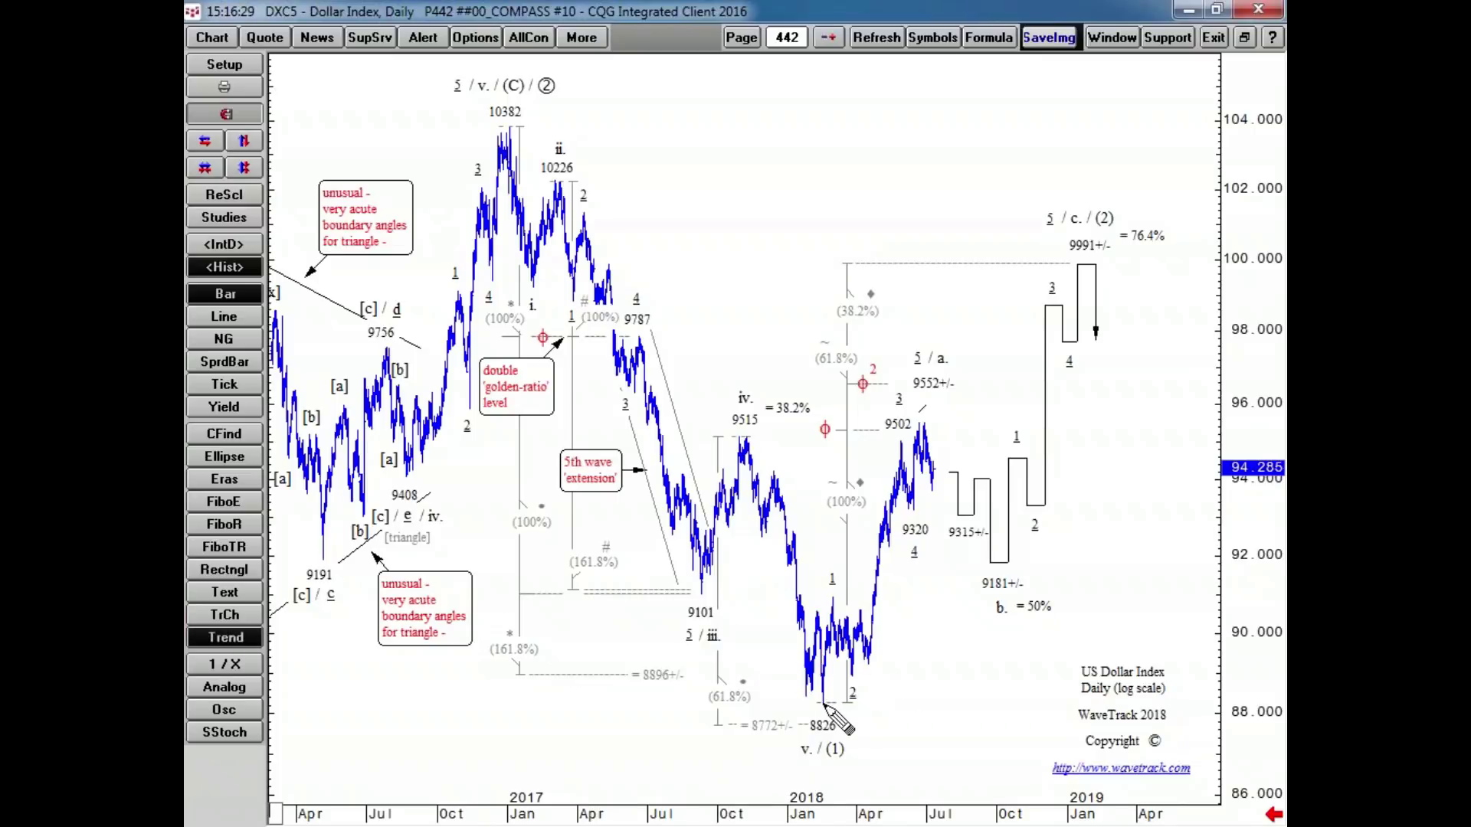
- Trace the rally from the 8826 low to the 9502 peak and add a horizontal line at 9552
{"action": "mouse_move", "coordinate": [823, 704]}
{"action": "left_mouse_down"}
{"action": "mouse_move", "coordinate": [829, 597]}
{"action": "mouse_move", "coordinate": [851, 674]}
{"action": "mouse_move", "coordinate": [901, 445]}
{"action": "mouse_move", "coordinate": [914, 509]}
{"action": "left_mouse_up"}
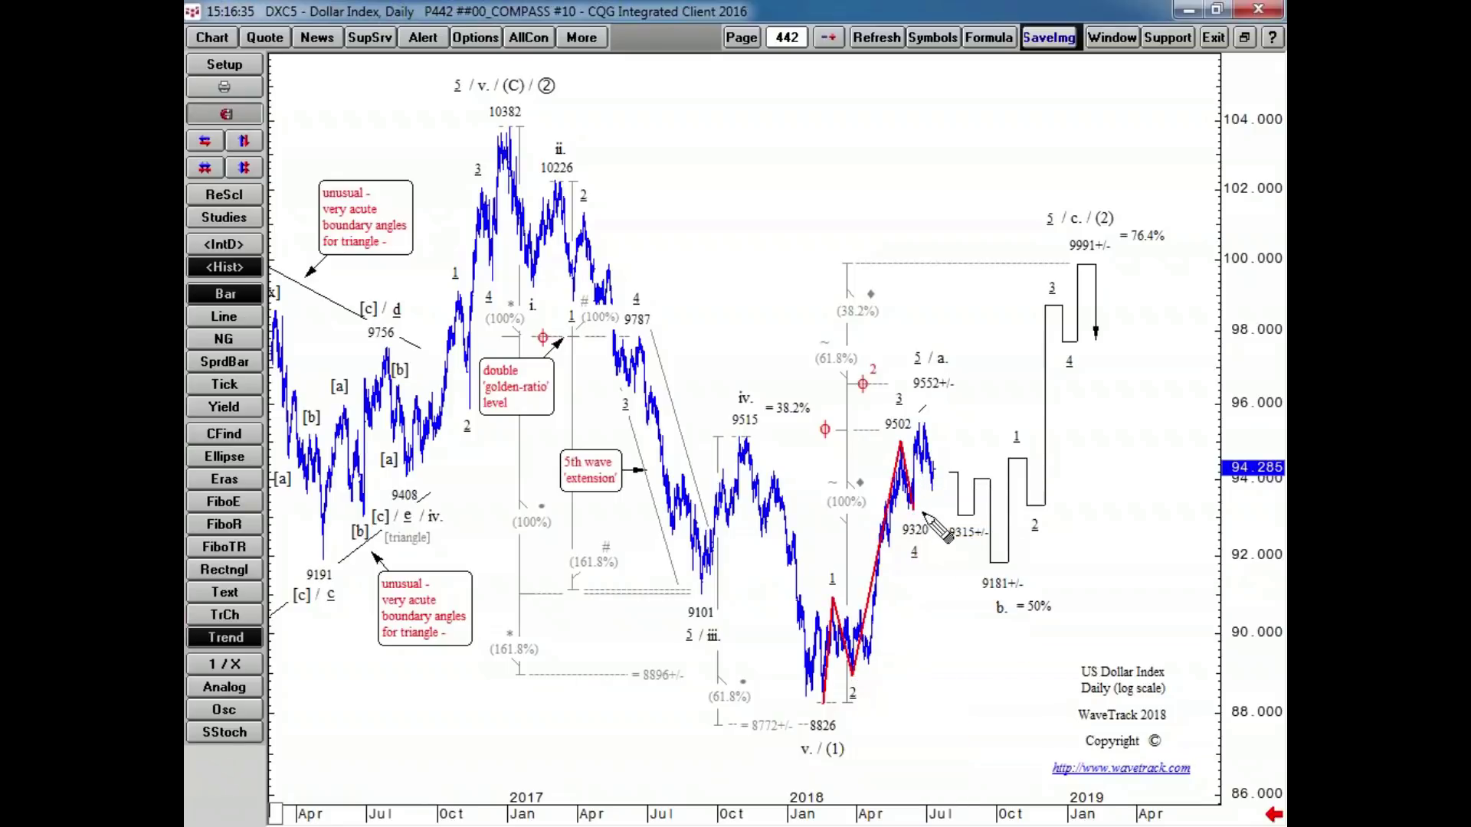
{"action": "left_click", "coordinate": [915, 511]}
{"action": "left_click_drag", "start_coordinate": [887, 384], "coordinate": [936, 383]}
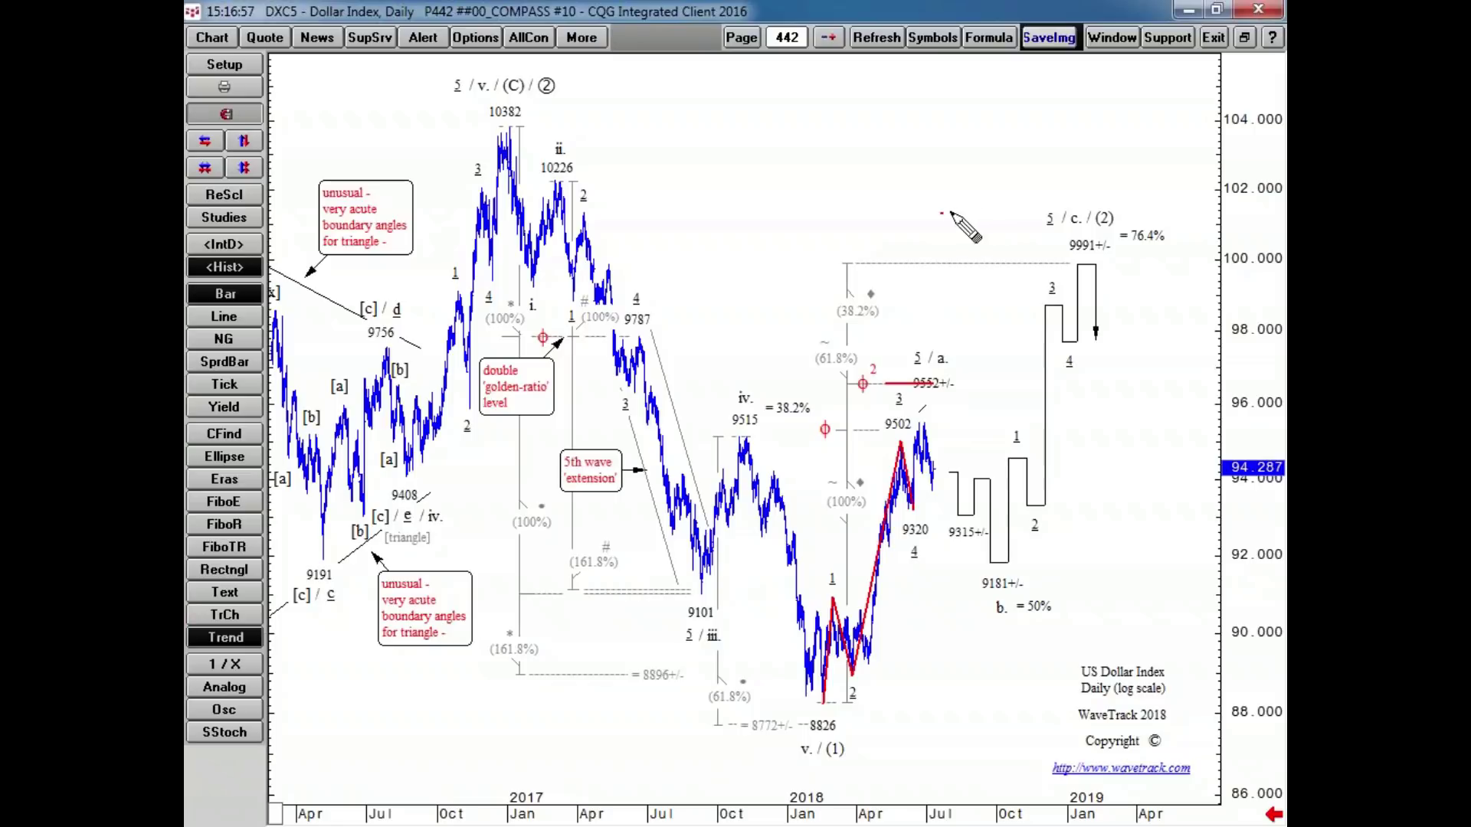
{"action": "left_click_drag", "start_coordinate": [941, 213], "coordinate": [994, 215]}
{"action": "key", "text": "Escape"}
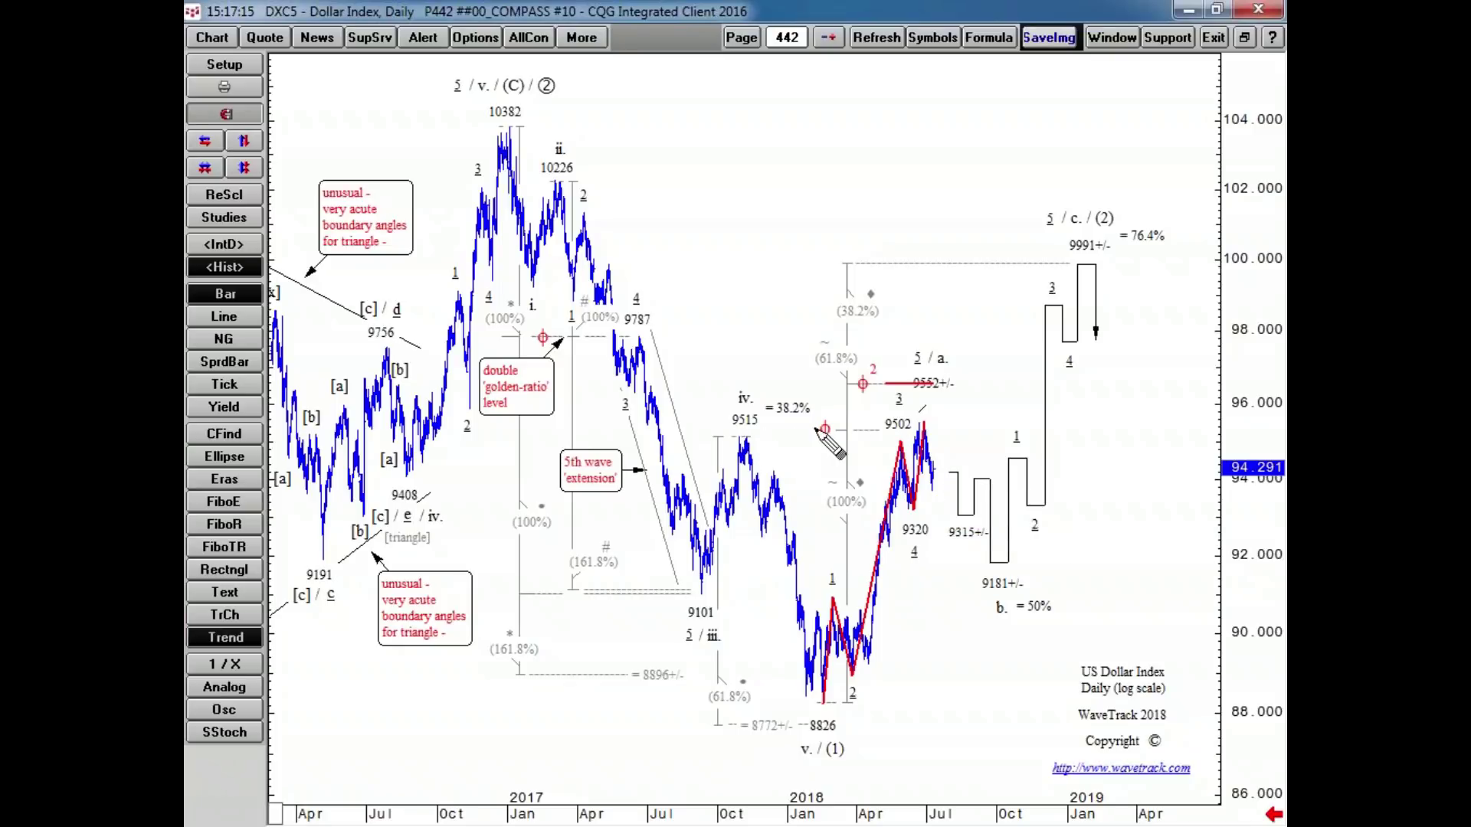
- Draw Fibonacci retracement levels from the 10382 high to the 2018 low and a horizontal line at 95.721
{"action": "left_click", "coordinate": [224, 524]}
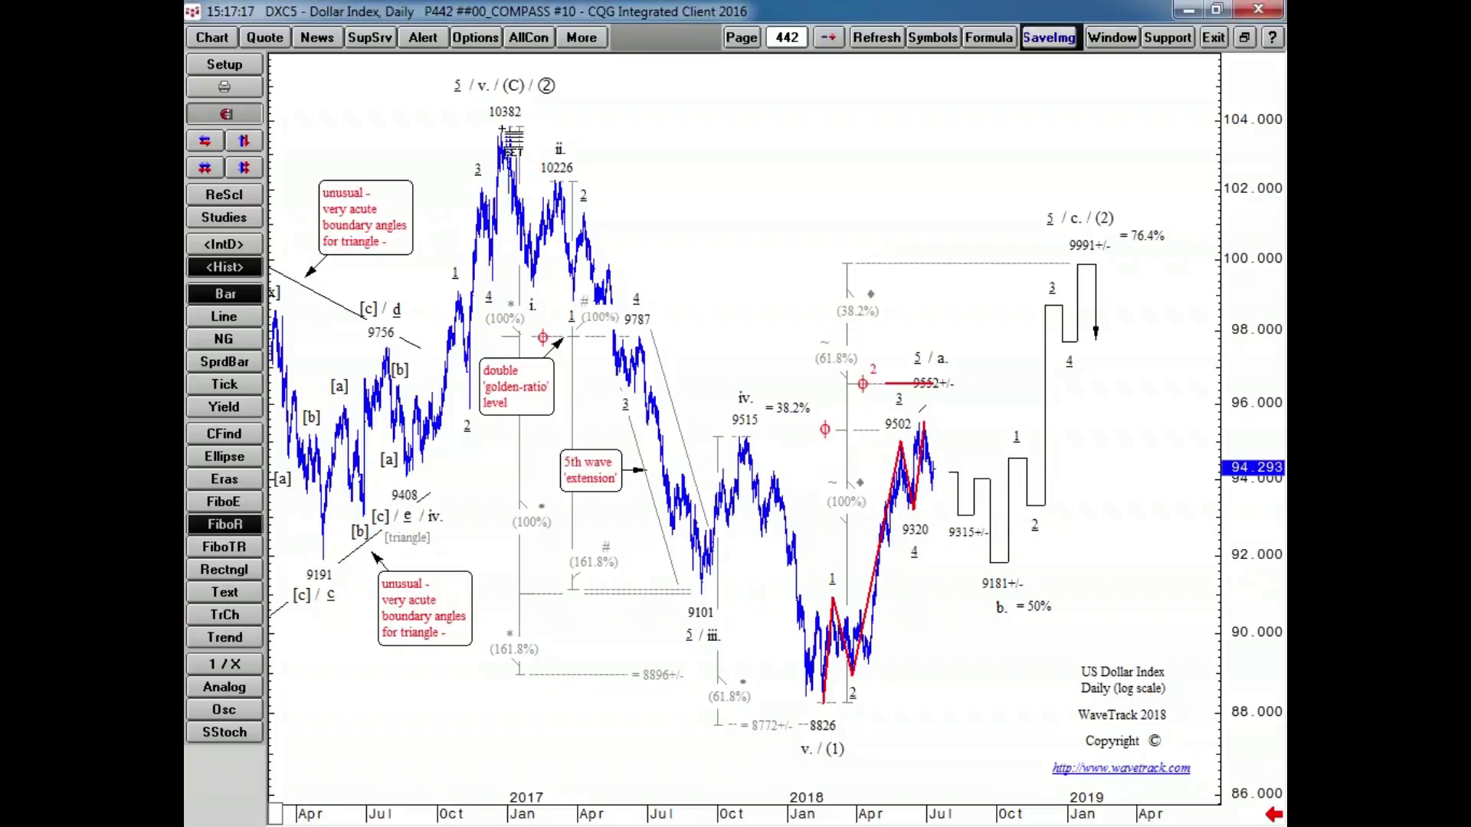
{"action": "left_click", "coordinate": [510, 127]}
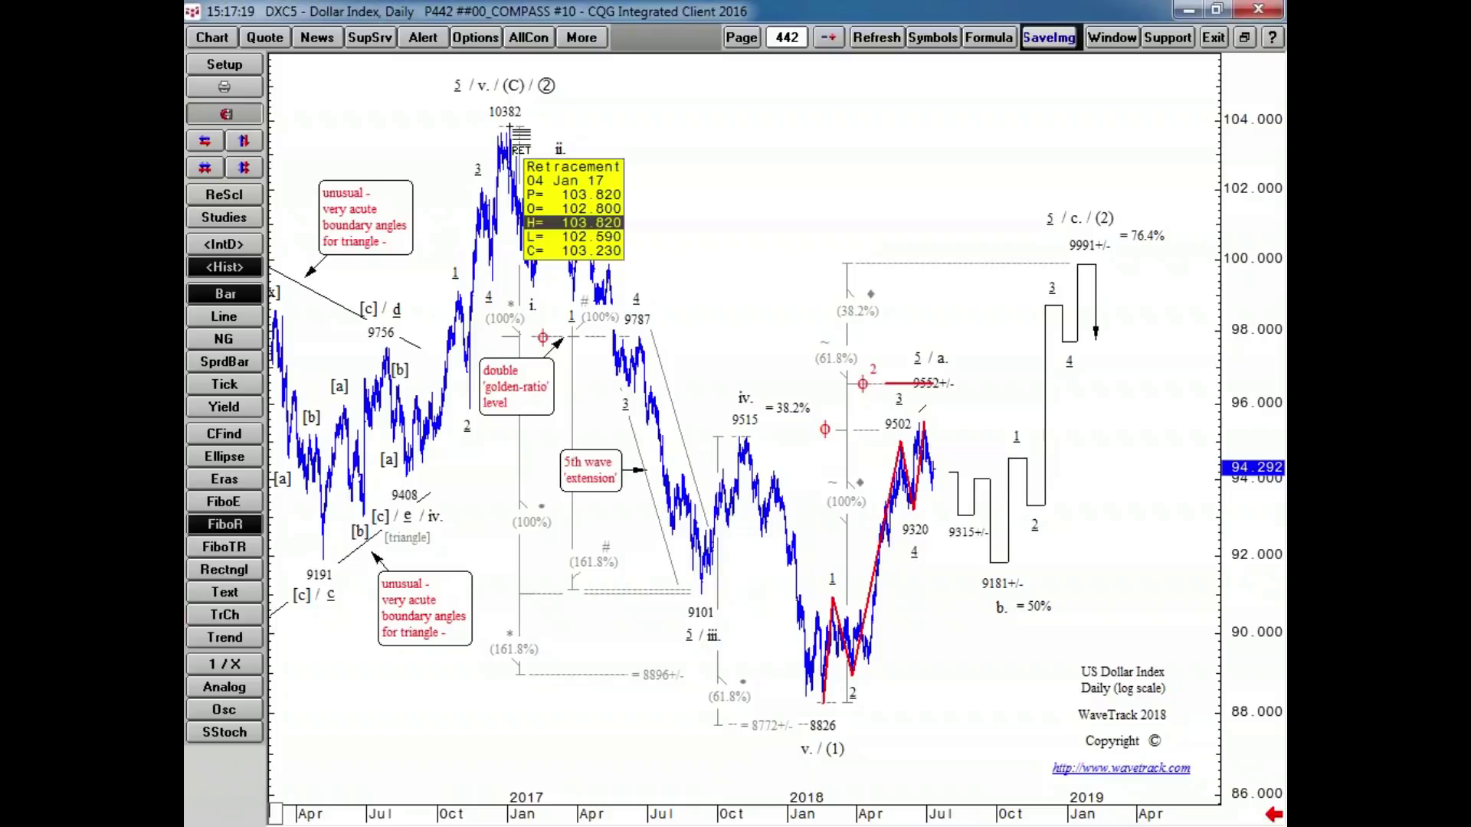
{"action": "mouse_move", "coordinate": [510, 127]}
{"action": "left_mouse_down"}
{"action": "mouse_move", "coordinate": [824, 546]}
{"action": "mouse_move", "coordinate": [814, 651]}
{"action": "mouse_move", "coordinate": [831, 711]}
{"action": "mouse_move", "coordinate": [874, 706]}
{"action": "left_mouse_up"}
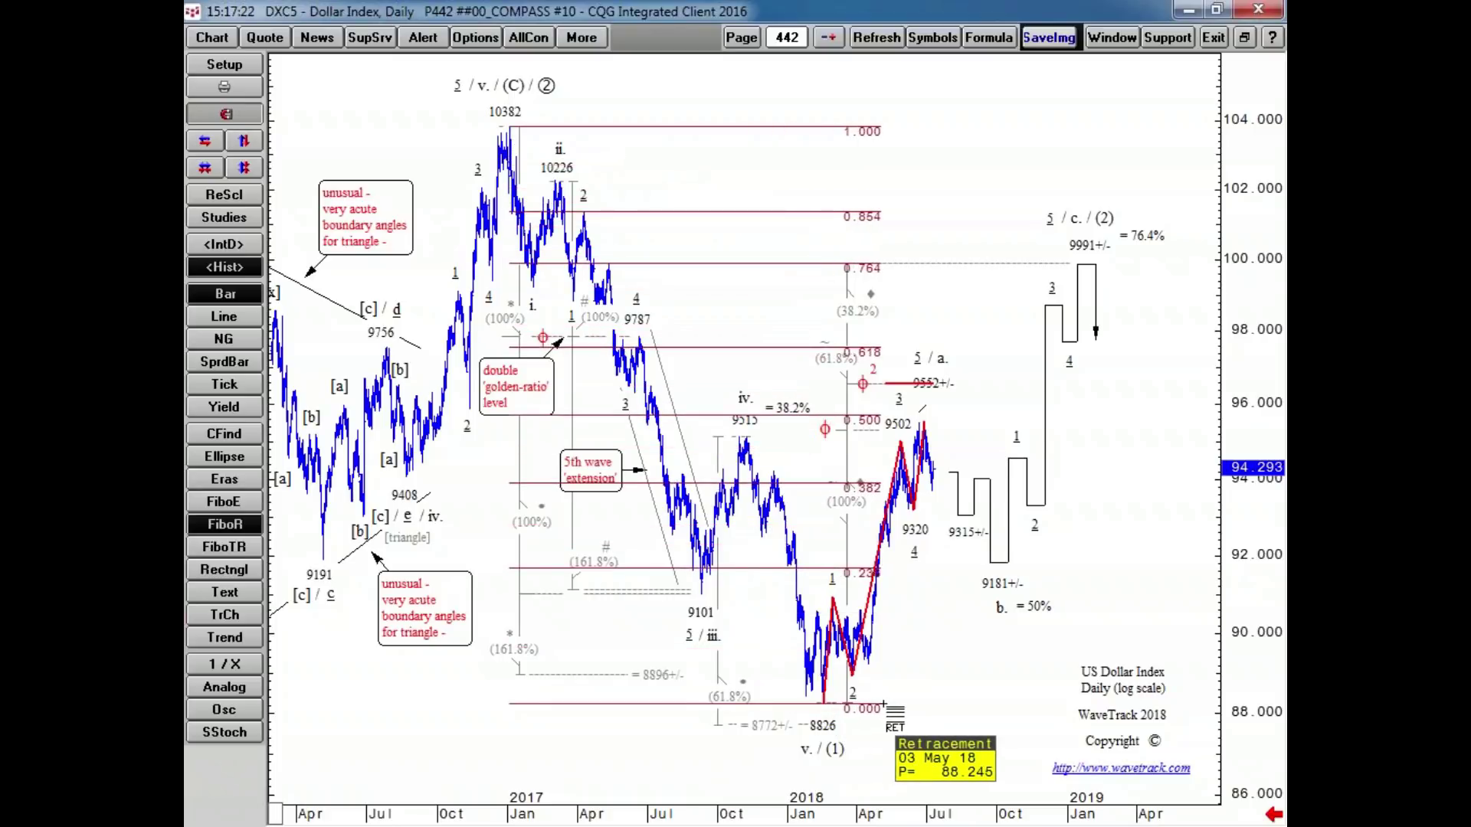
{"action": "left_click", "coordinate": [1249, 418]}
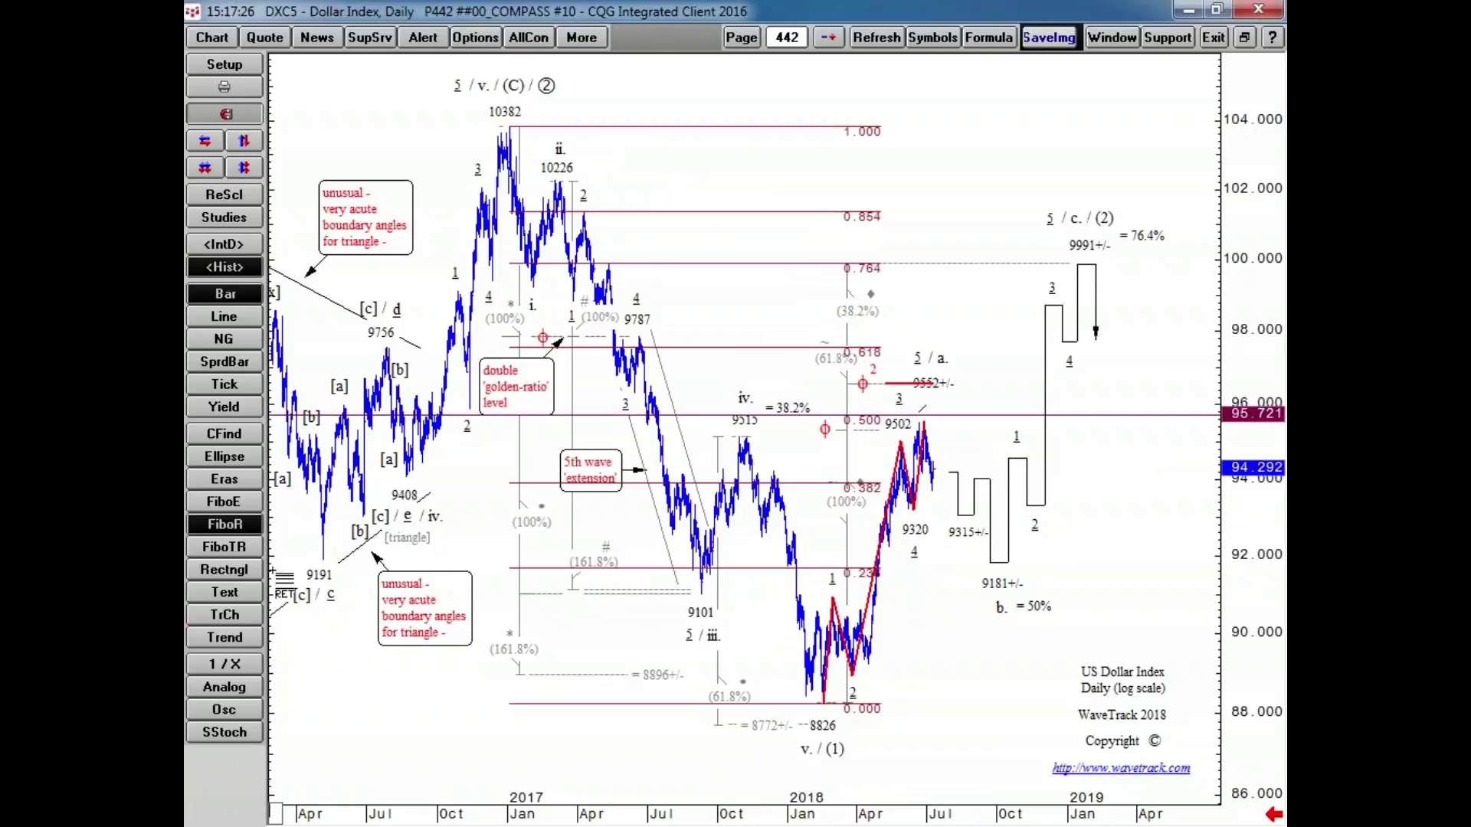
{"action": "key", "text": "Escape"}
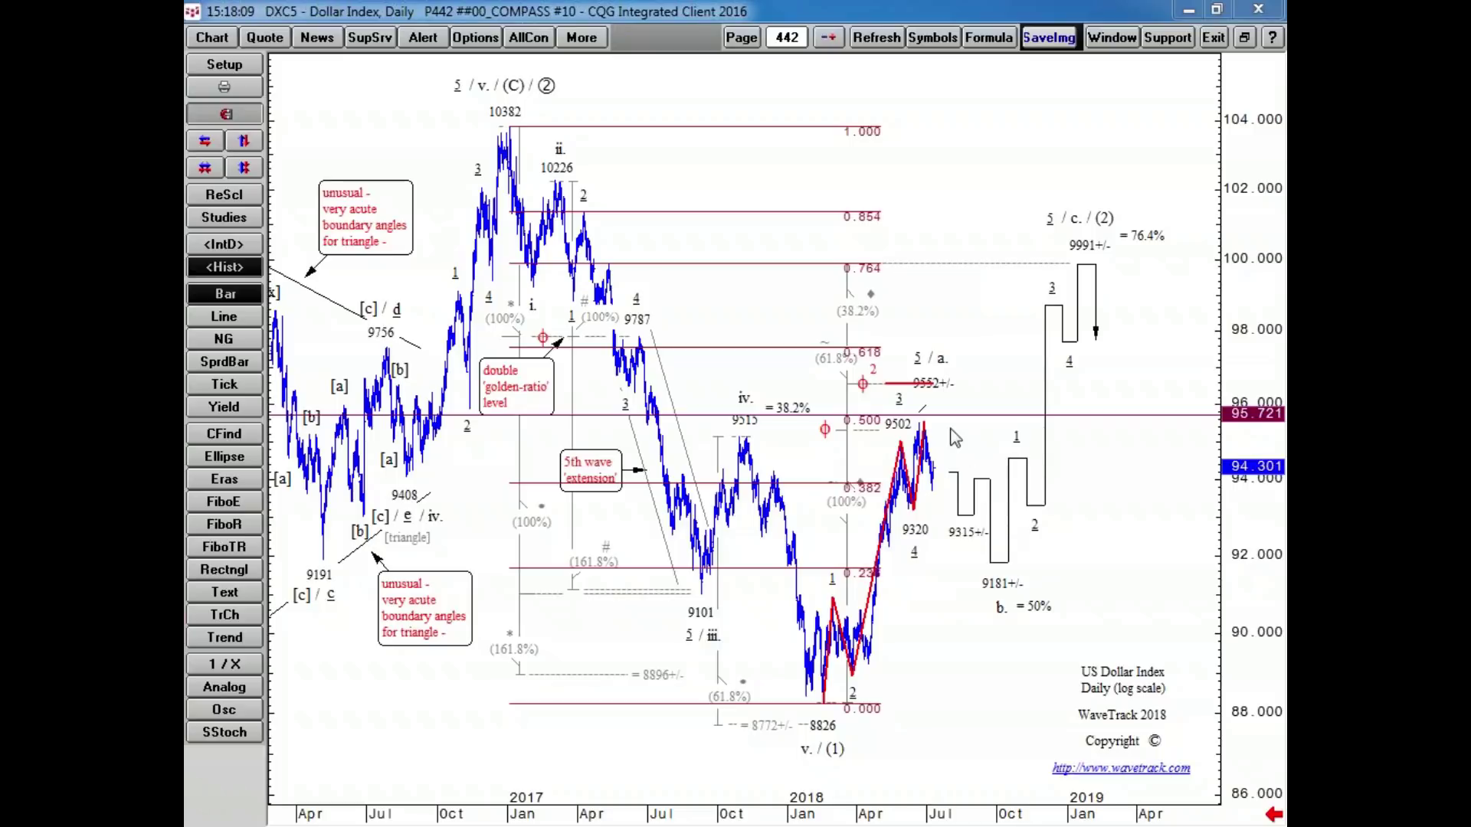
- Remove the 95.721 horizontal line and the Fibonacci retracement levels from the Dollar Index chart
{"action": "right_click", "coordinate": [1251, 421]}
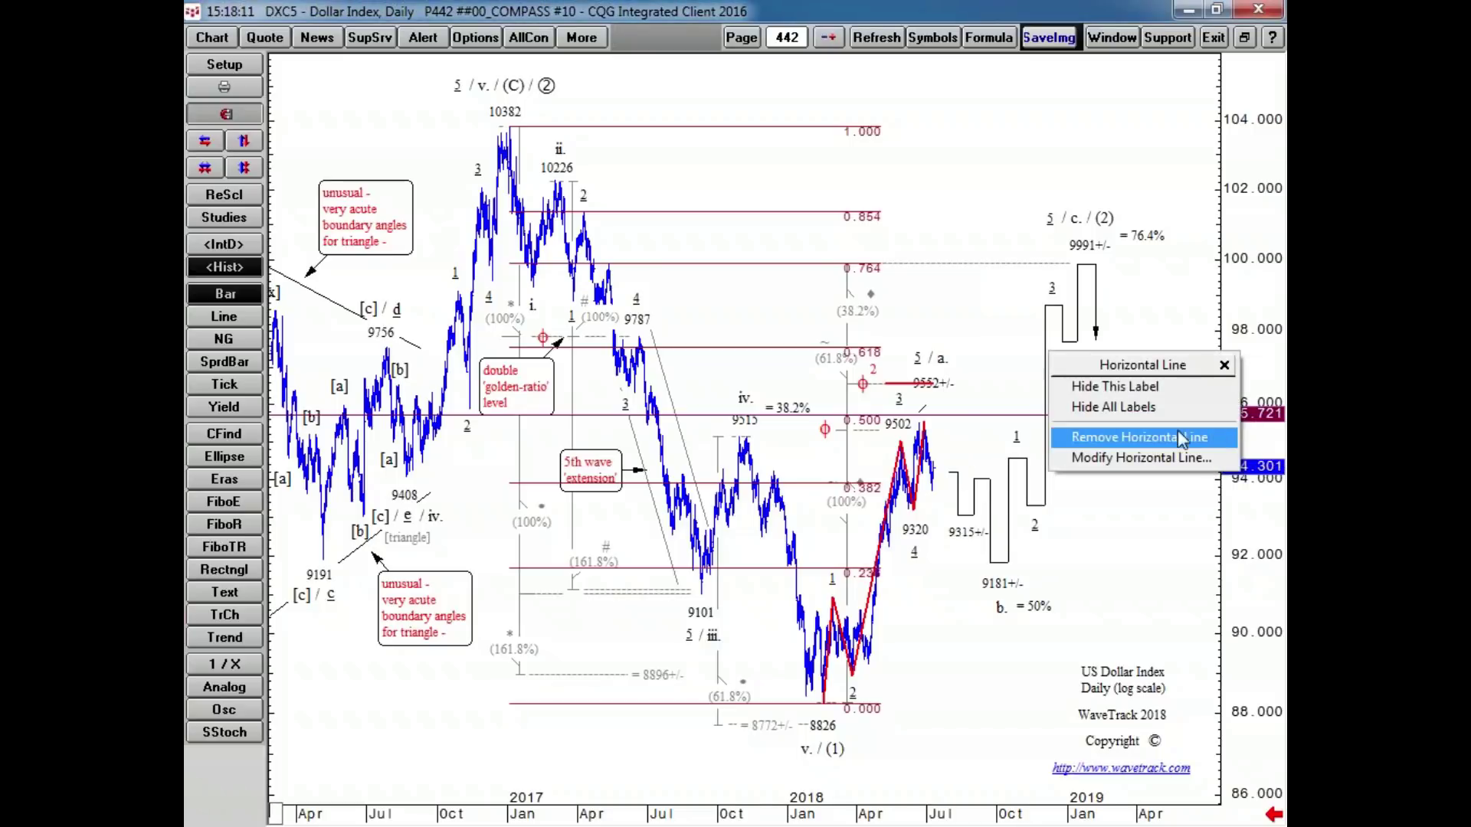
{"action": "left_click", "coordinate": [1111, 436]}
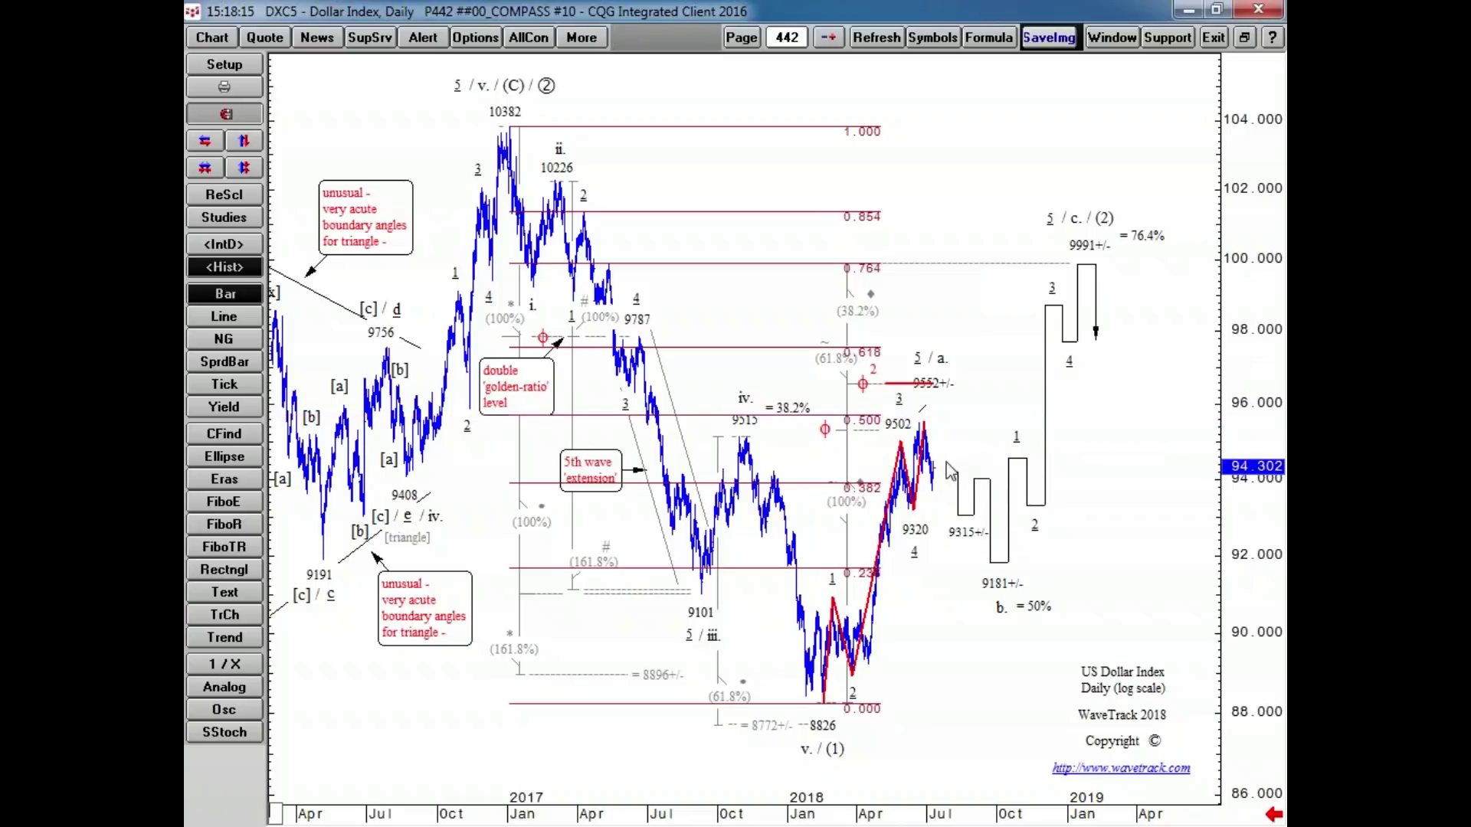
{"action": "left_click", "coordinate": [237, 526]}
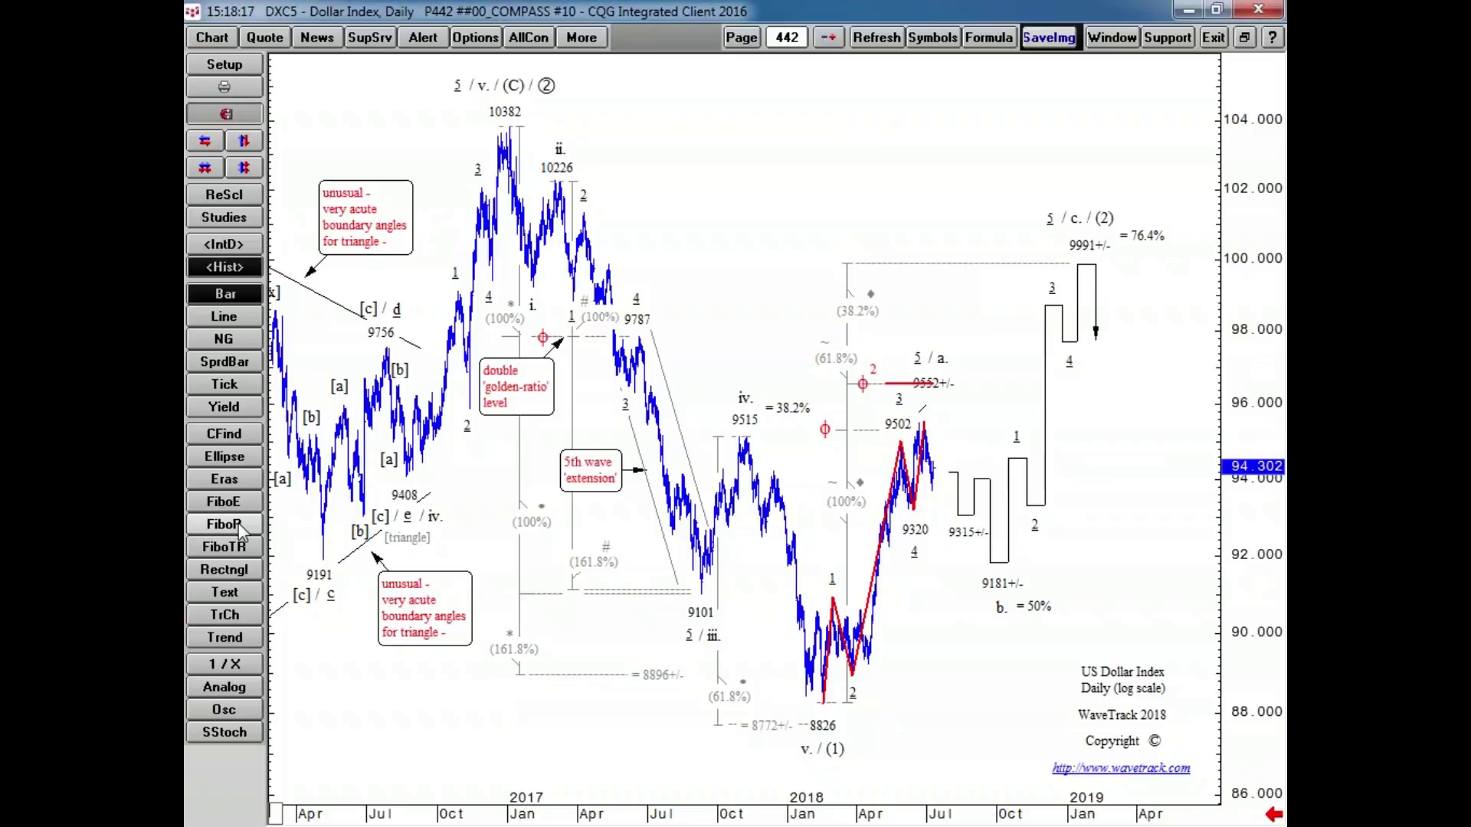
- Clear all the red trendlines, including those near 9552
{"action": "left_click", "coordinate": [226, 639]}
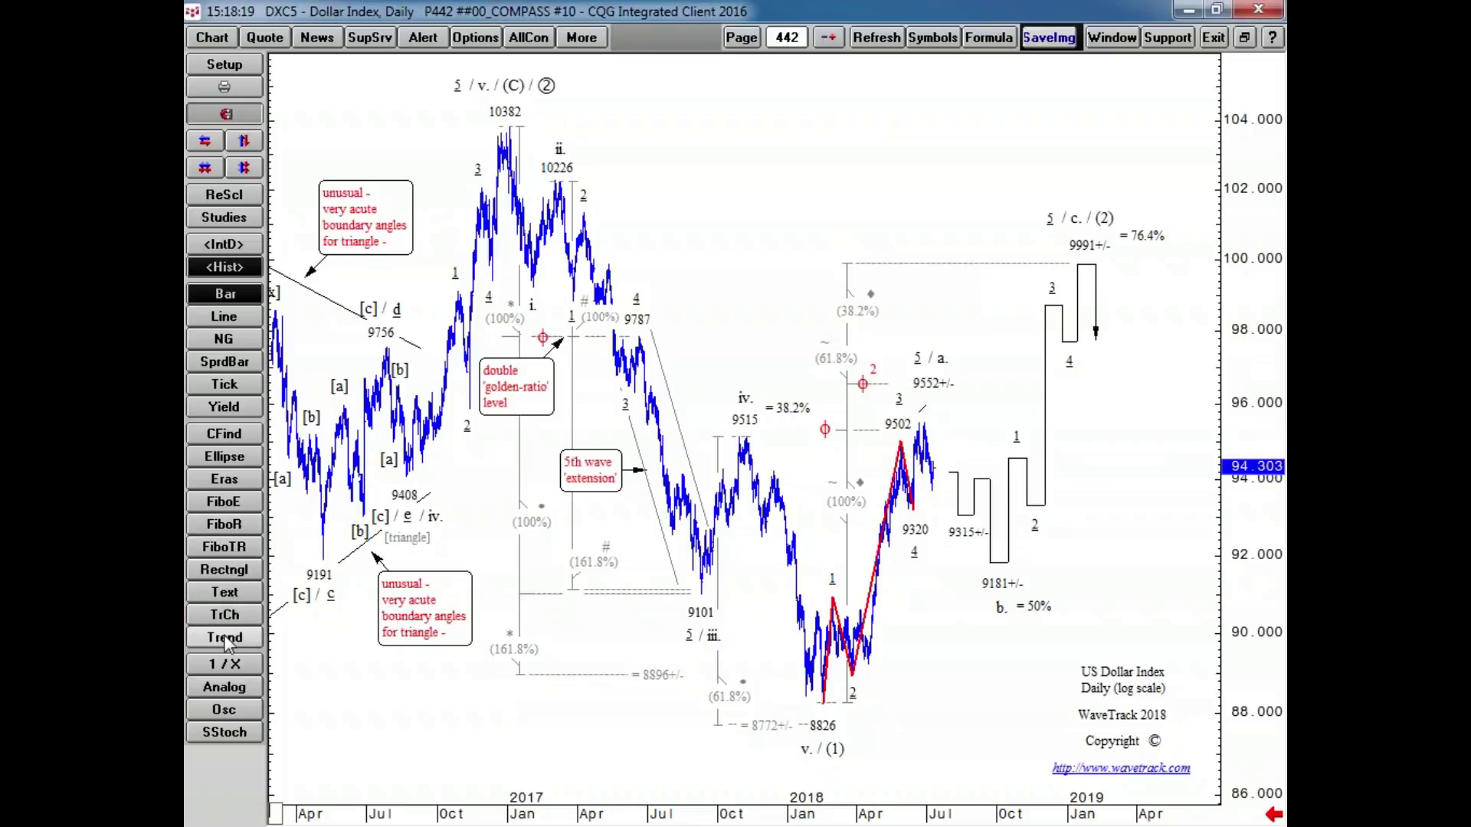
{"action": "left_click", "coordinate": [225, 639]}
{"action": "left_click", "coordinate": [226, 639]}
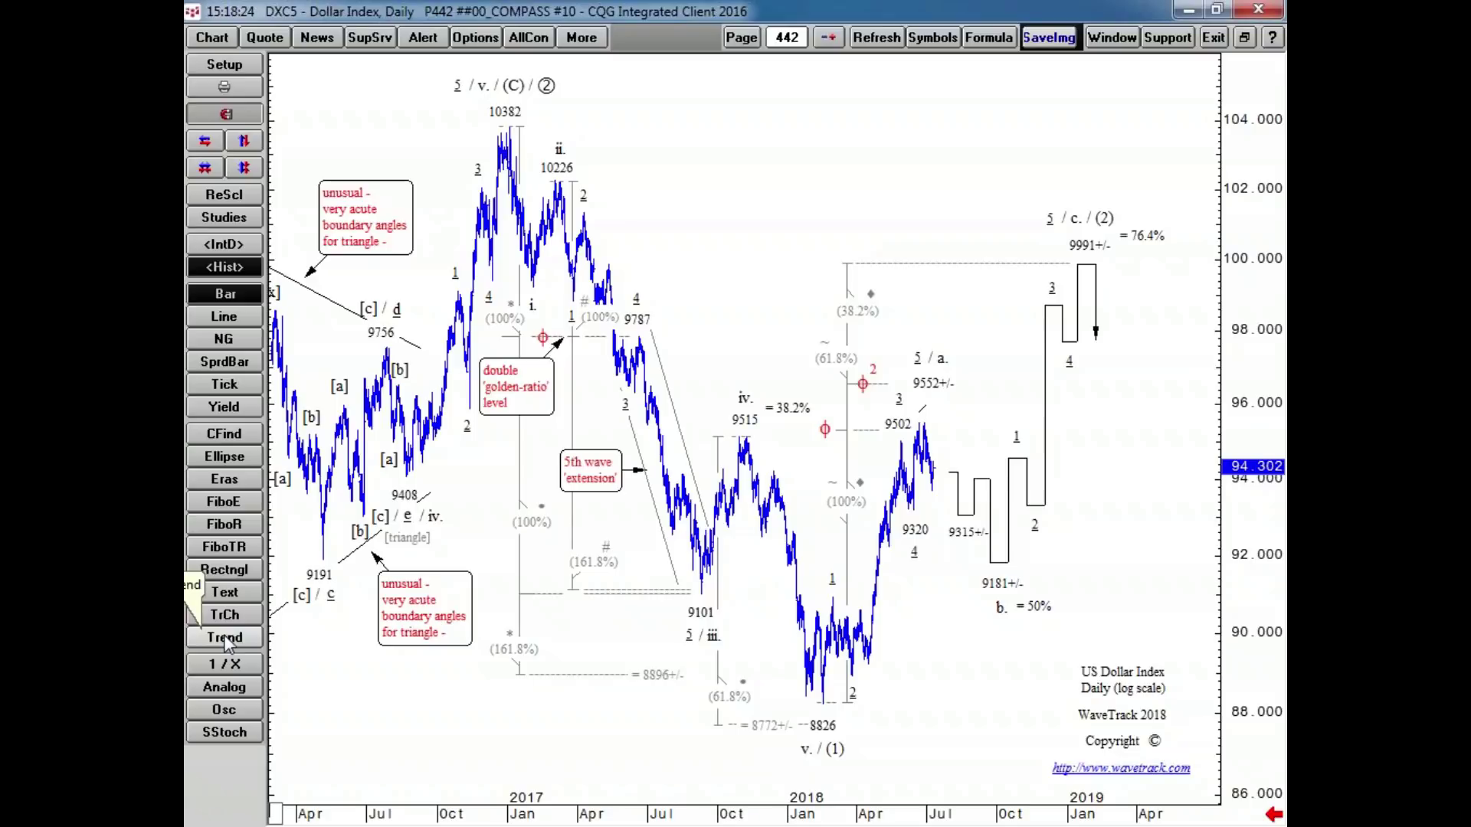
{"action": "left_click", "coordinate": [225, 639]}
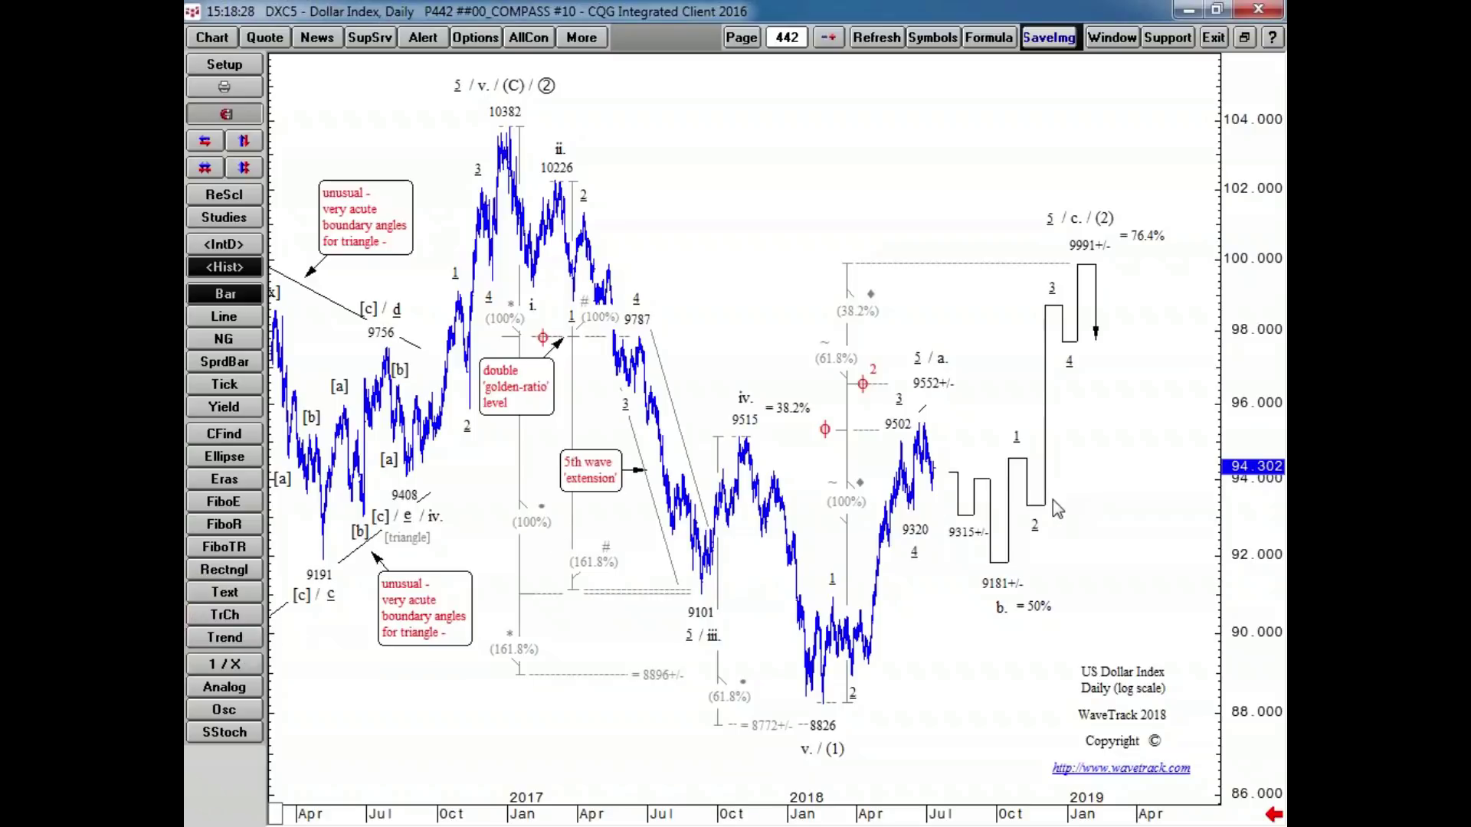
- Load page 445 ##00_COMPASS #11 from EW-COMPASS - 2 and bring its daily Euro chart forward
{"action": "left_click", "coordinate": [741, 37]}
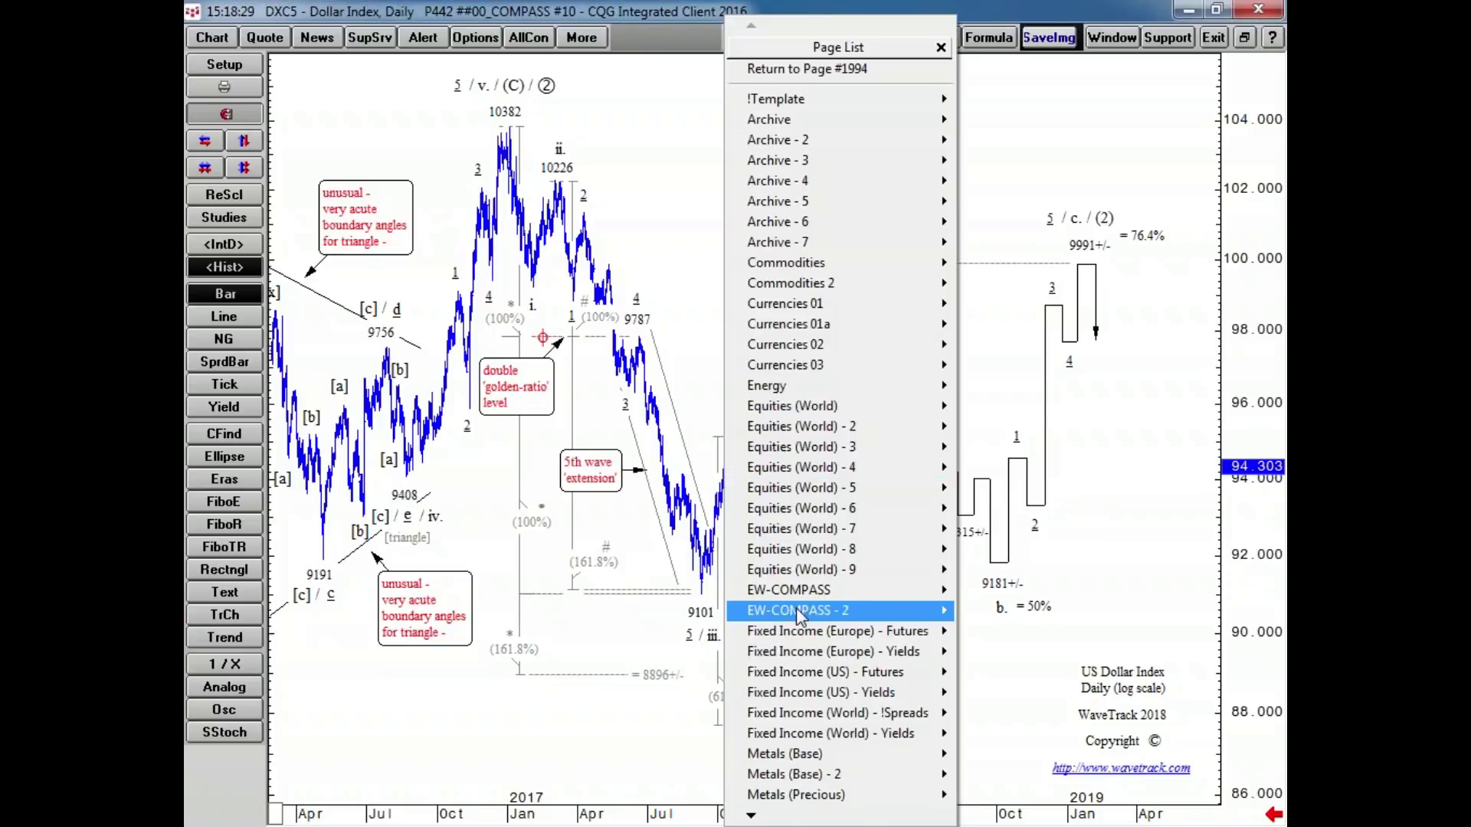
{"action": "mouse_move", "coordinate": [796, 614]}
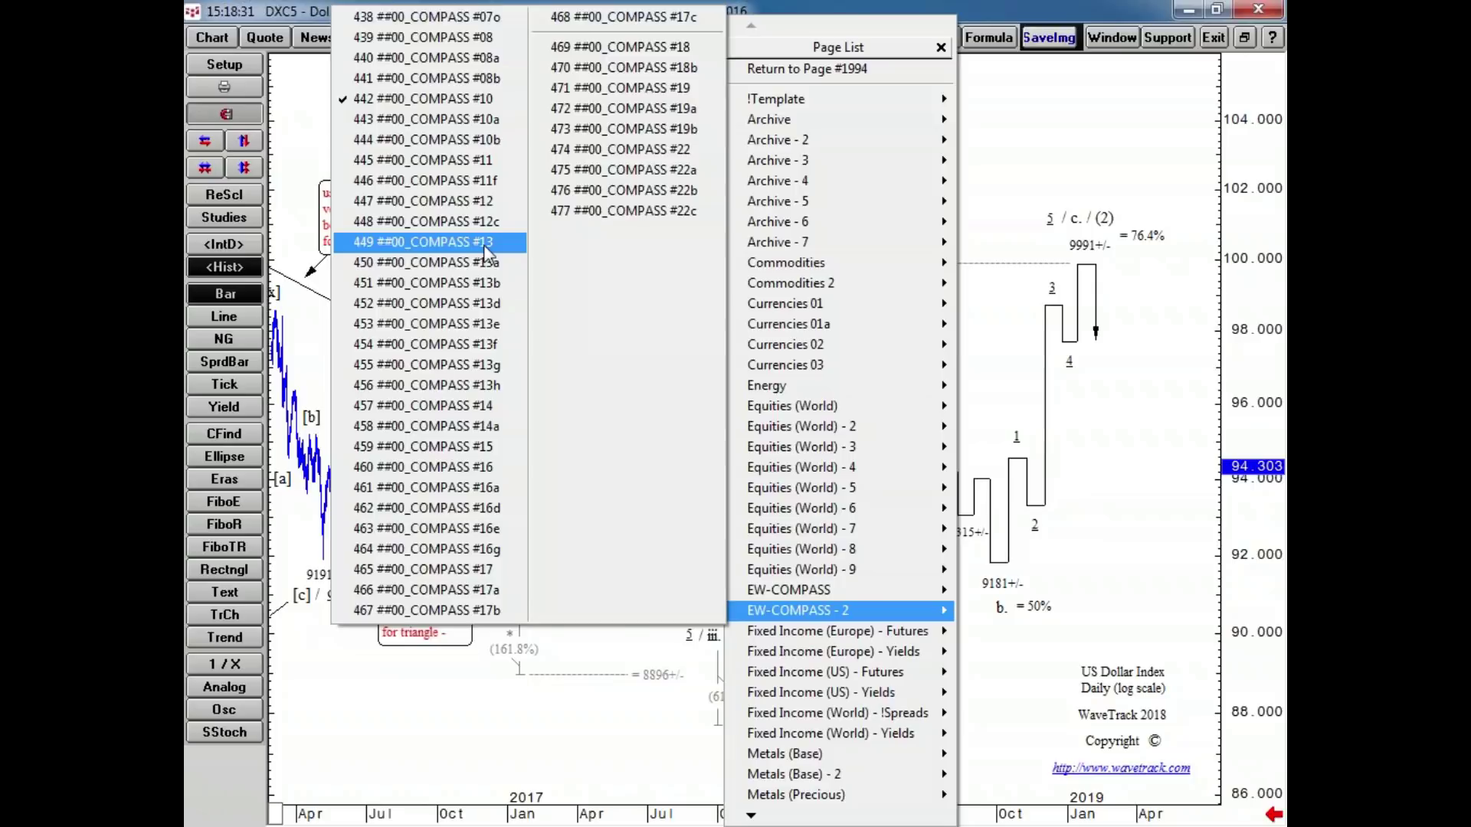
{"action": "left_click", "coordinate": [429, 160]}
{"action": "left_click", "coordinate": [958, 397]}
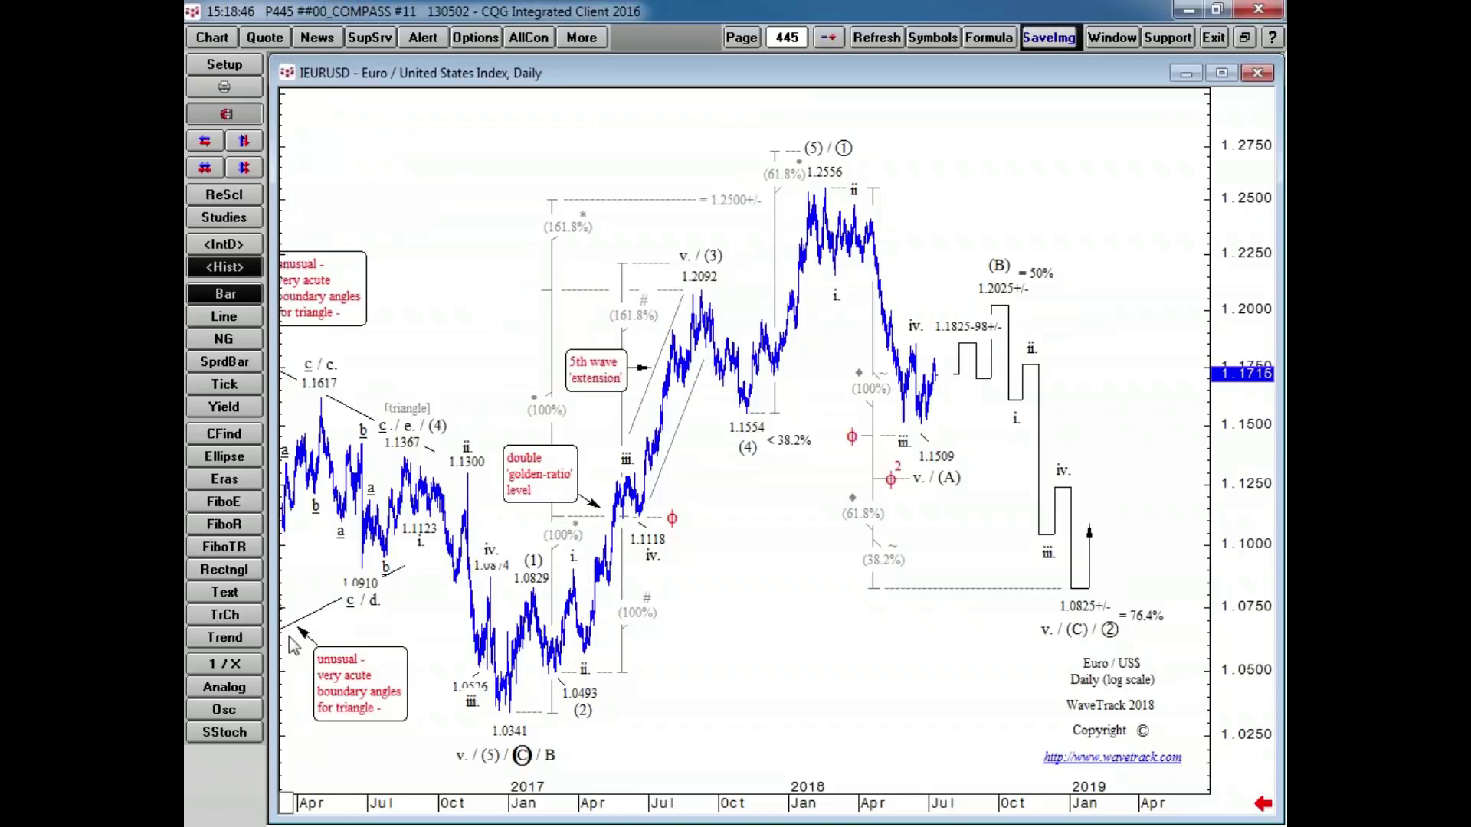
- Draw red trendlines on the Euro chart: support under the 1.1554–1.1509 lows and a projected rise toward 1.2025
{"action": "left_click", "coordinate": [225, 638]}
{"action": "left_click_drag", "start_coordinate": [695, 412], "coordinate": [1015, 449]}
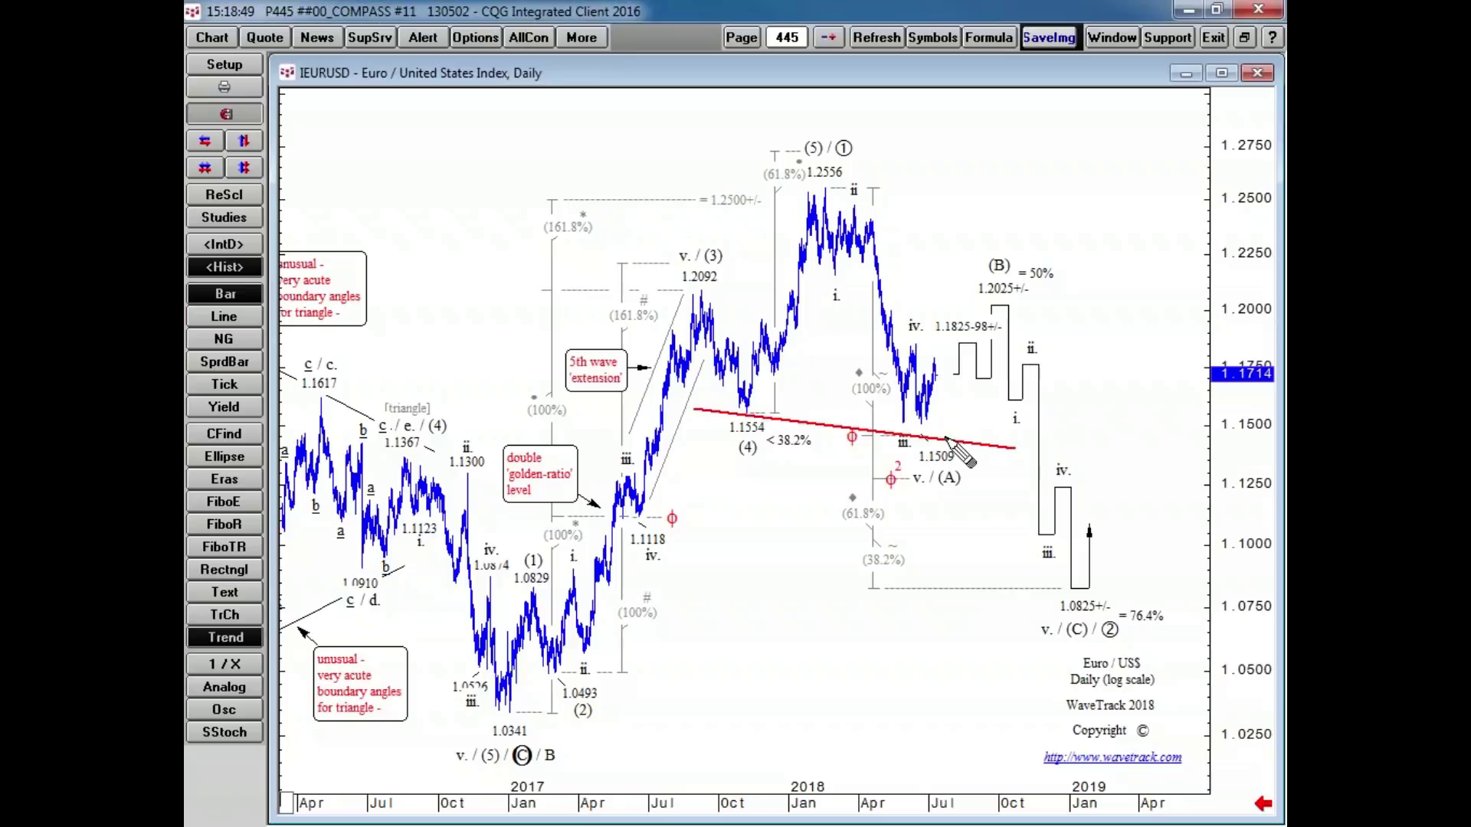
{"action": "mouse_move", "coordinate": [958, 376]}
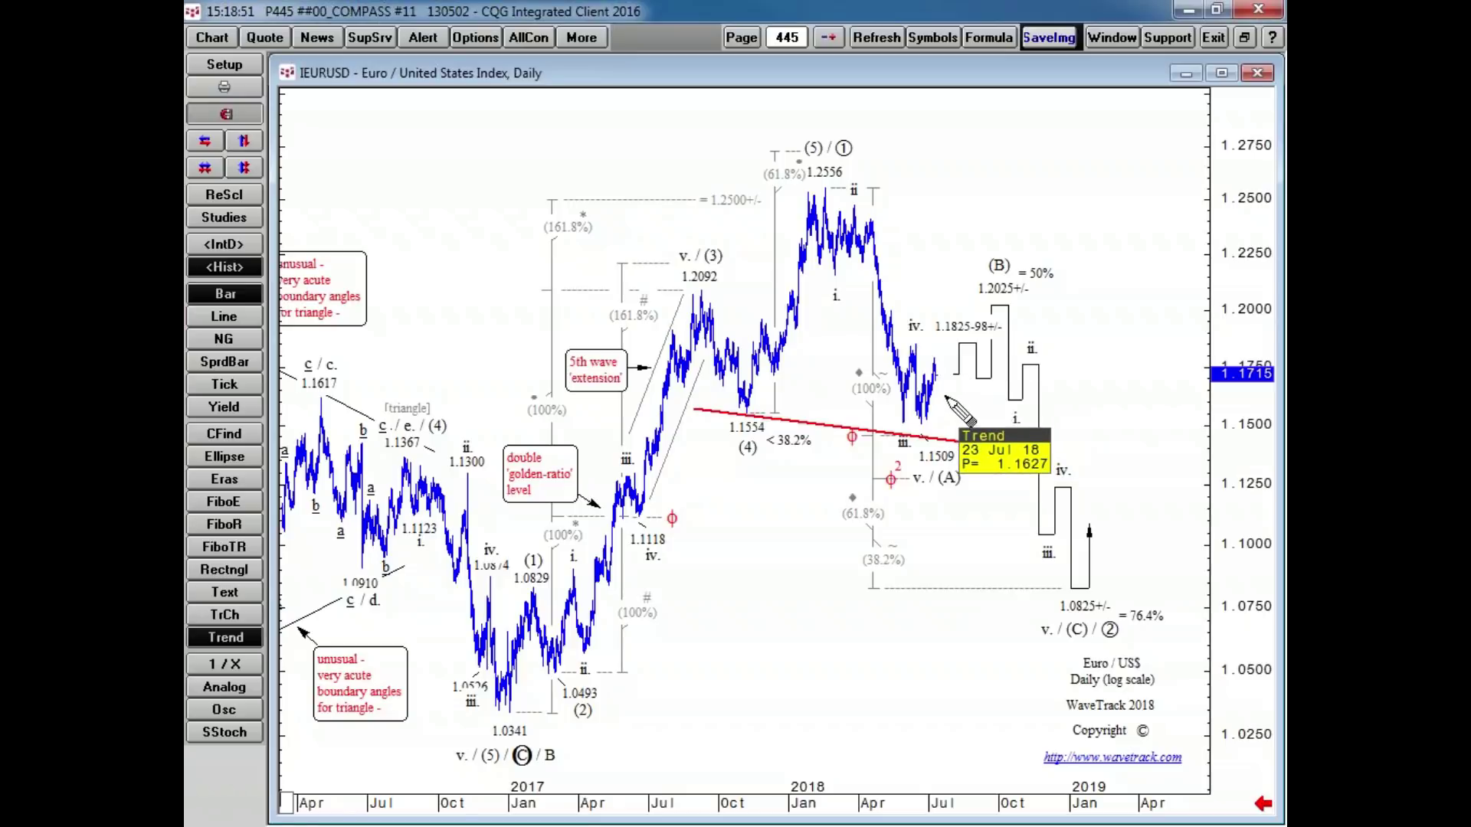
{"action": "mouse_move", "coordinate": [941, 388]}
{"action": "left_mouse_down"}
{"action": "mouse_move", "coordinate": [993, 309]}
{"action": "mouse_move", "coordinate": [1042, 441]}
{"action": "mouse_move", "coordinate": [1069, 593]}
{"action": "left_mouse_up"}
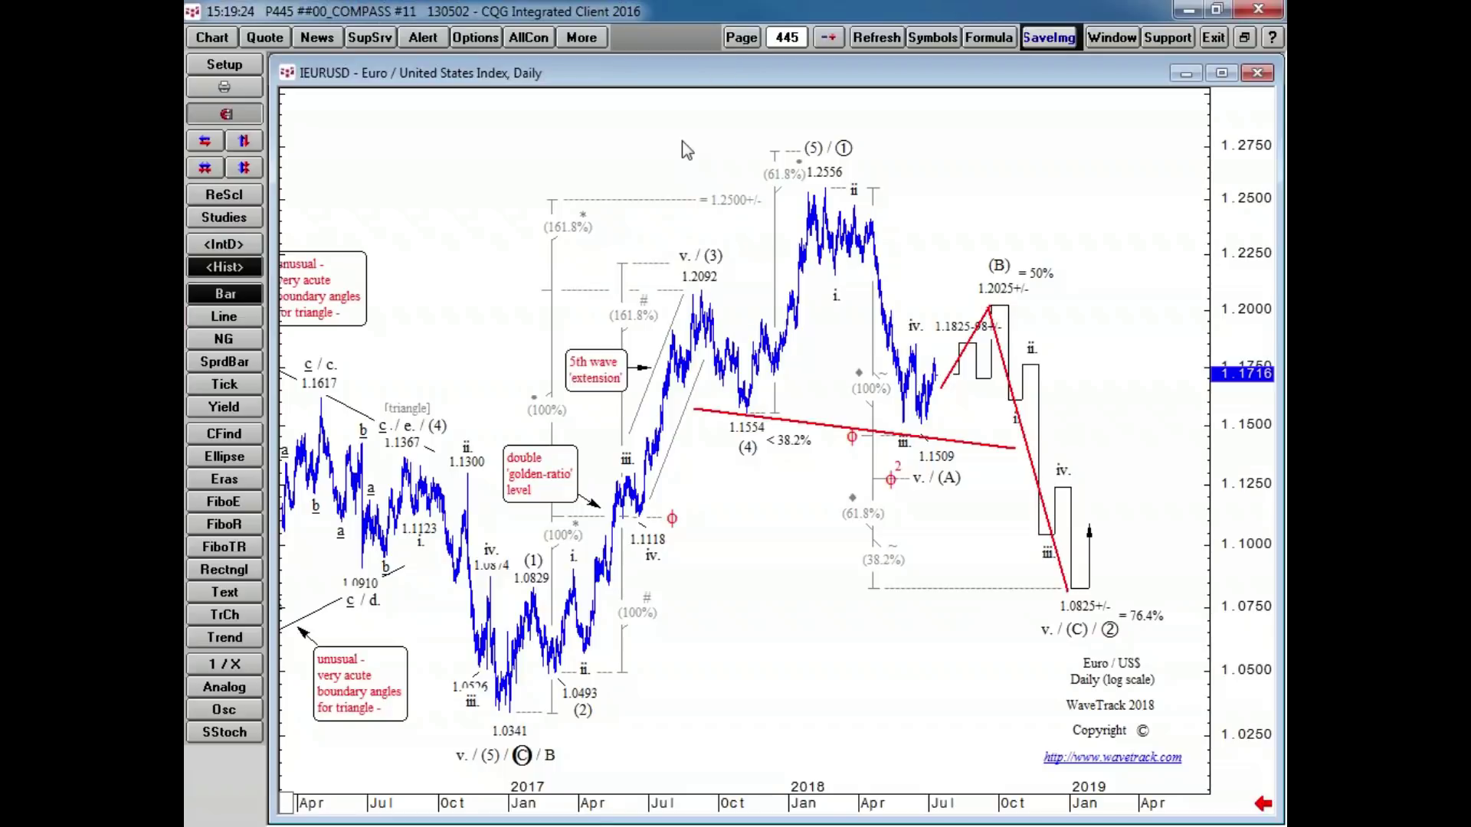
{"action": "left_click", "coordinate": [741, 38]}
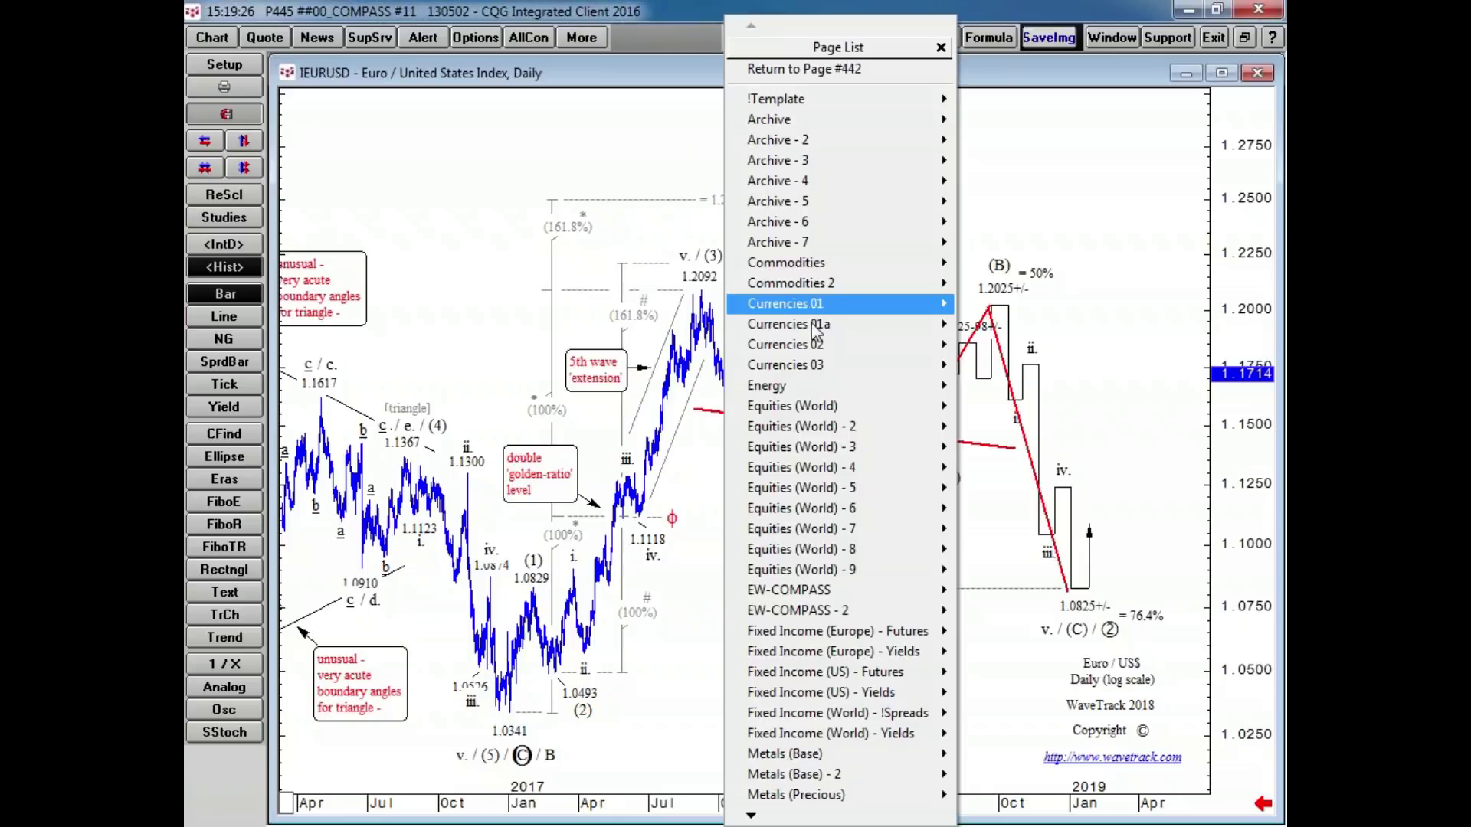
{"action": "mouse_move", "coordinate": [810, 345]}
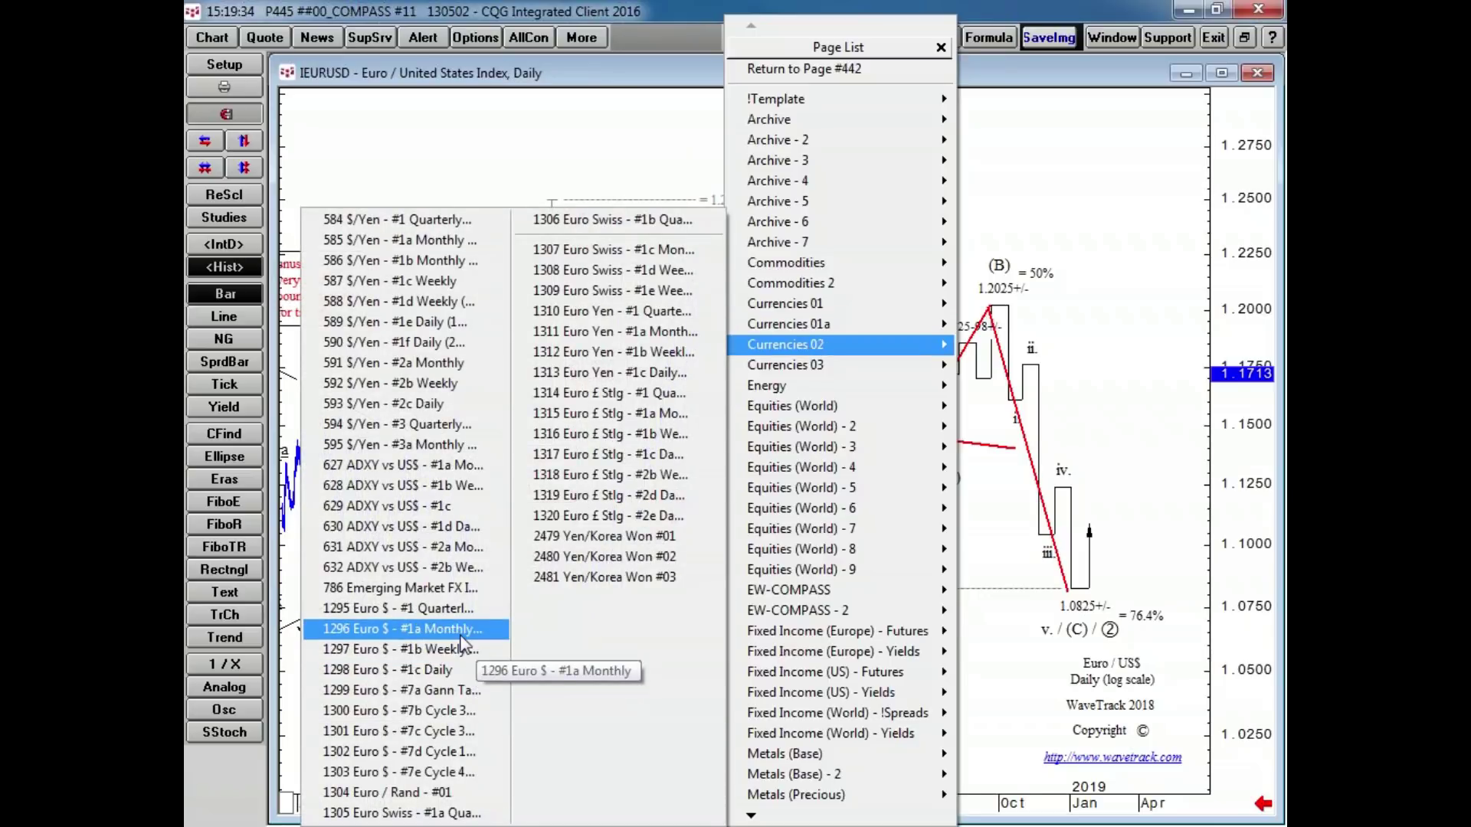
- Go from monthly page 1296 Euro $ #1a to quarterly page 1295, ready to draw trendlines
{"action": "left_click", "coordinate": [406, 629]}
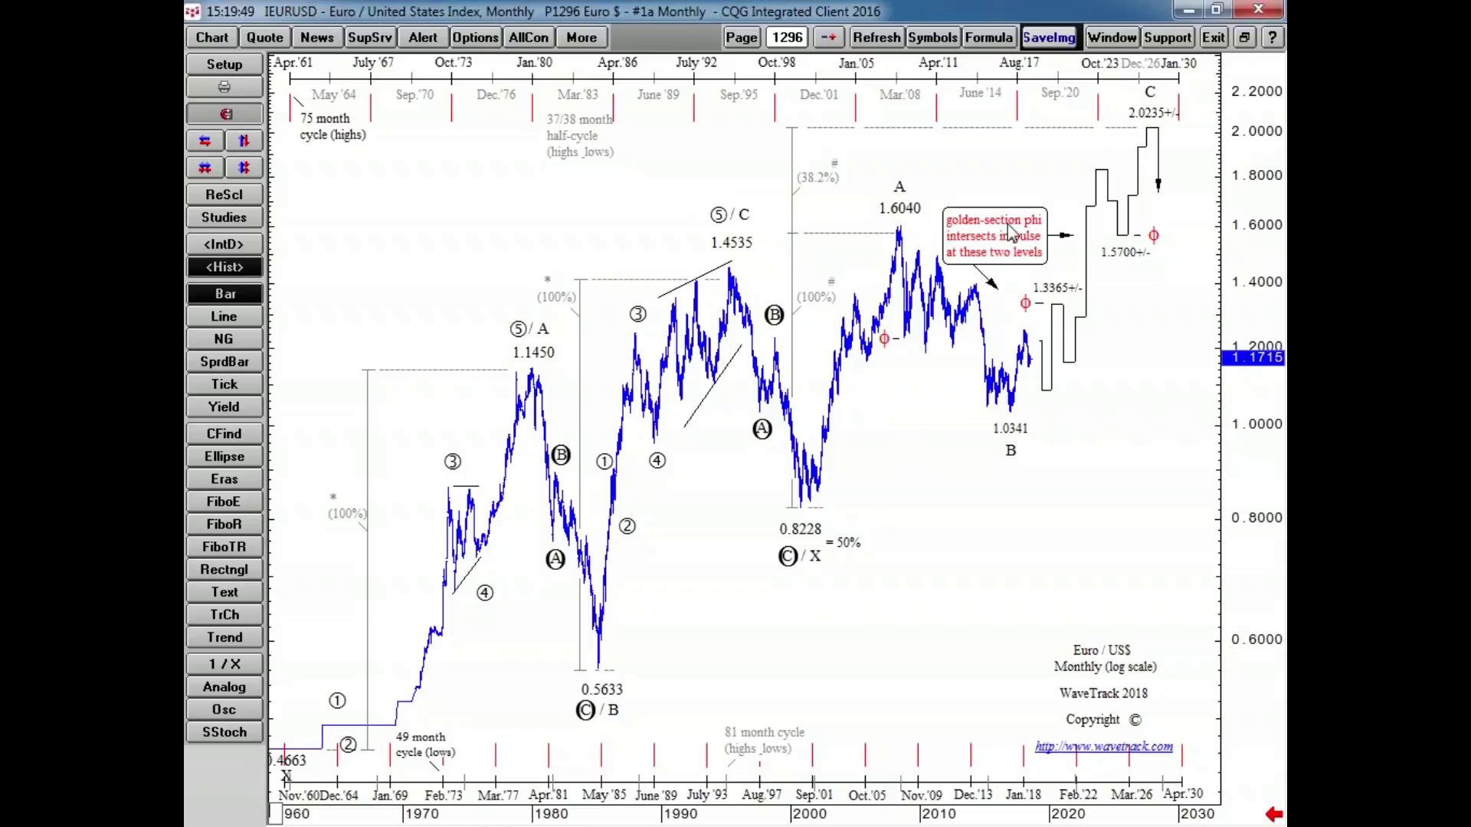
{"action": "left_click", "coordinate": [828, 37]}
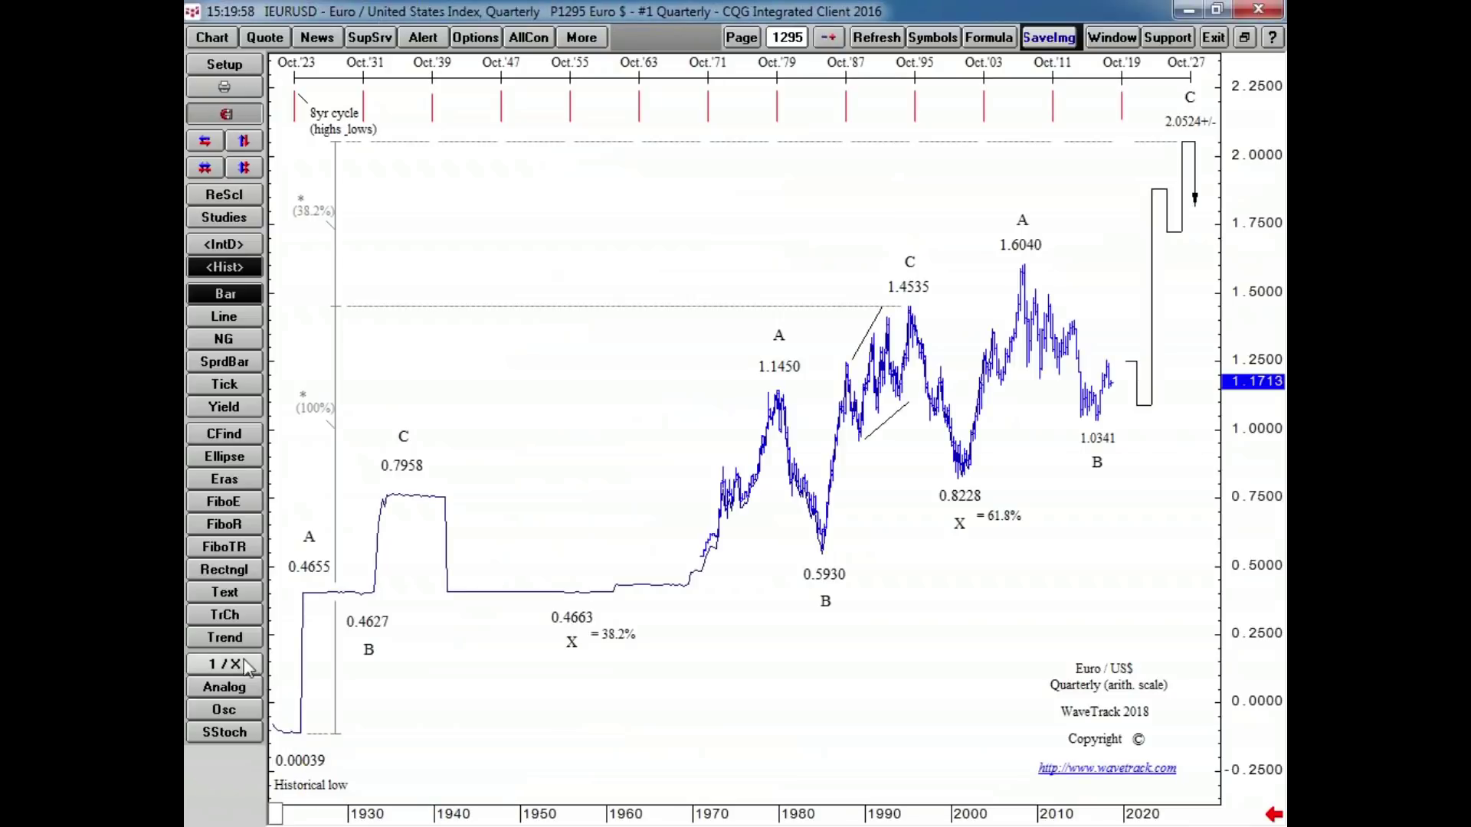
{"action": "left_click", "coordinate": [225, 637]}
- Sketch trial trendlines from the historical low through A, 0.4627, 0.7958 and 0.4663, then erase them
{"action": "left_click", "coordinate": [295, 733]}
{"action": "left_click", "coordinate": [316, 565]}
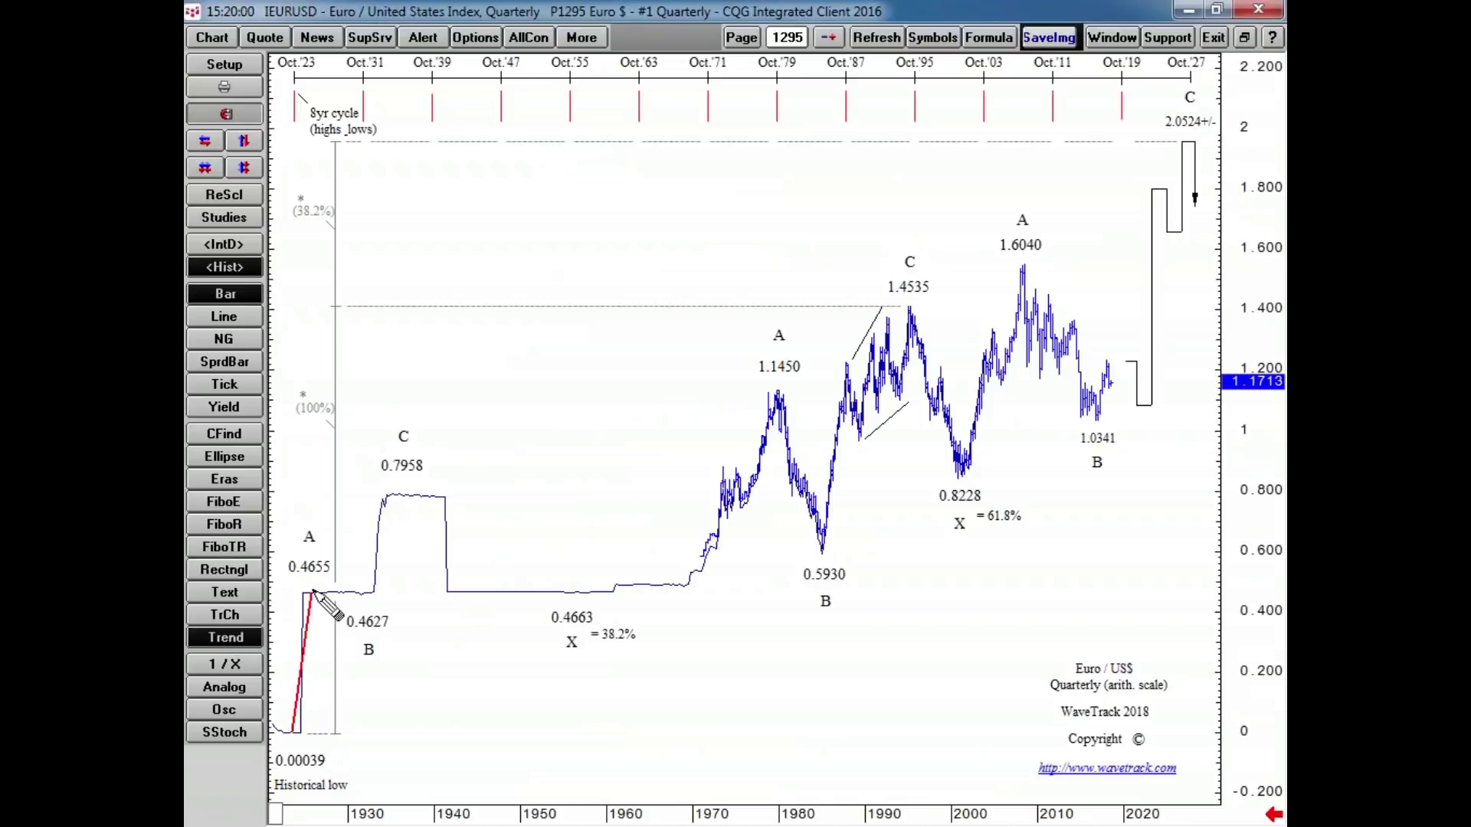
{"action": "left_click", "coordinate": [353, 602]}
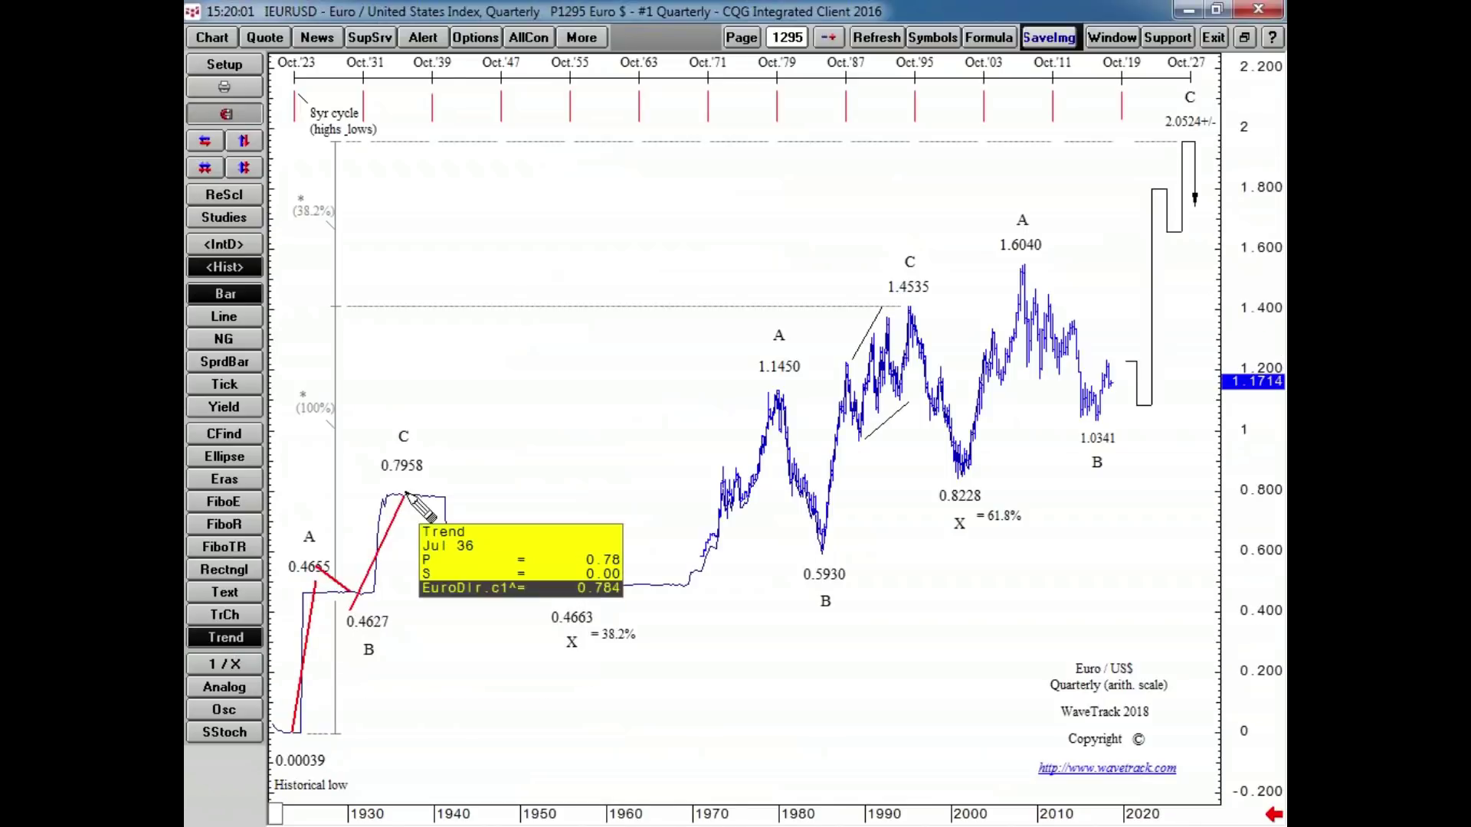
{"action": "left_click", "coordinate": [405, 494]}
{"action": "left_click_drag", "start_coordinate": [413, 501], "coordinate": [575, 593]}
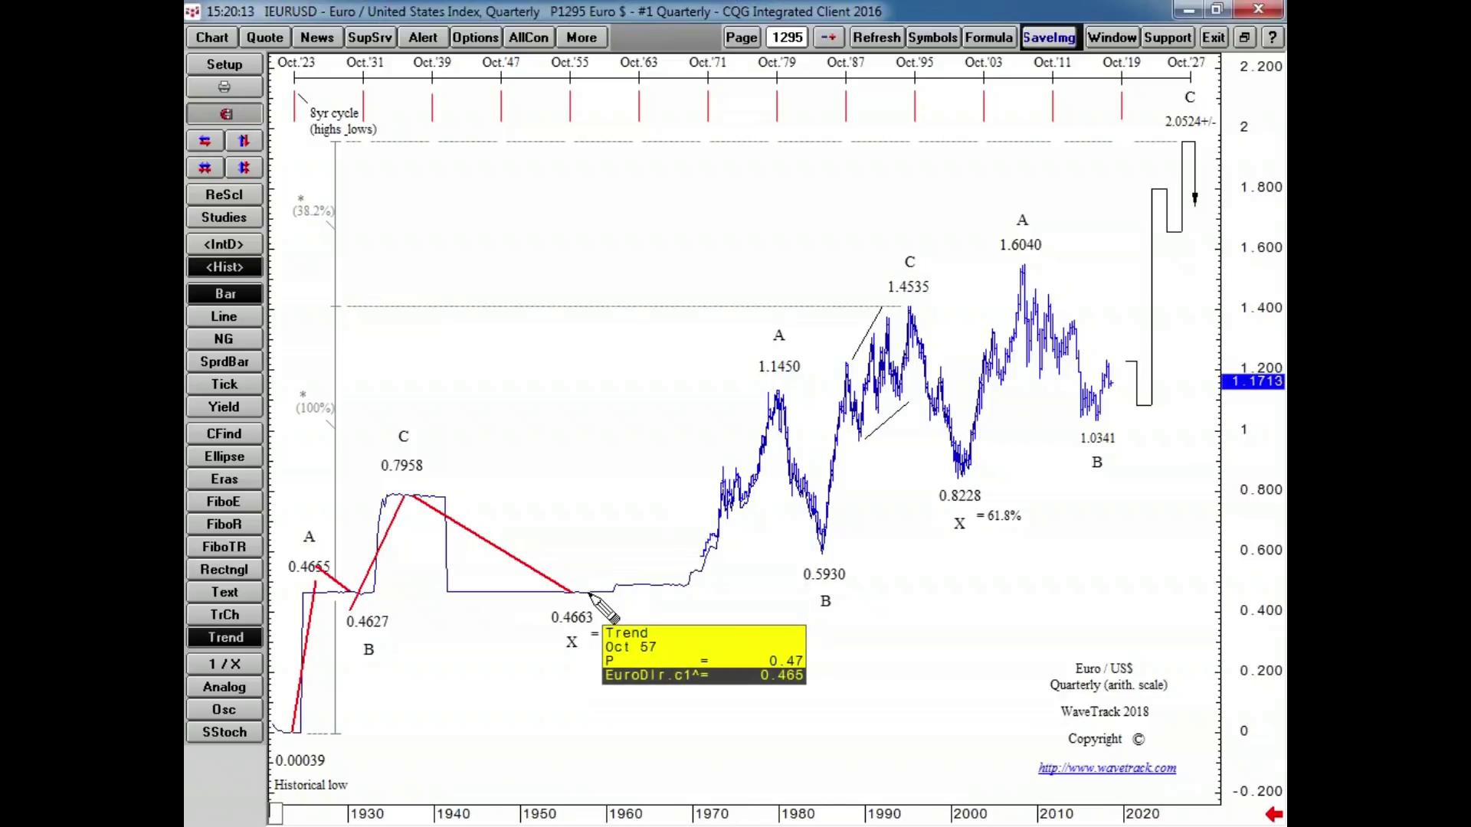
{"action": "left_click", "coordinate": [226, 642]}
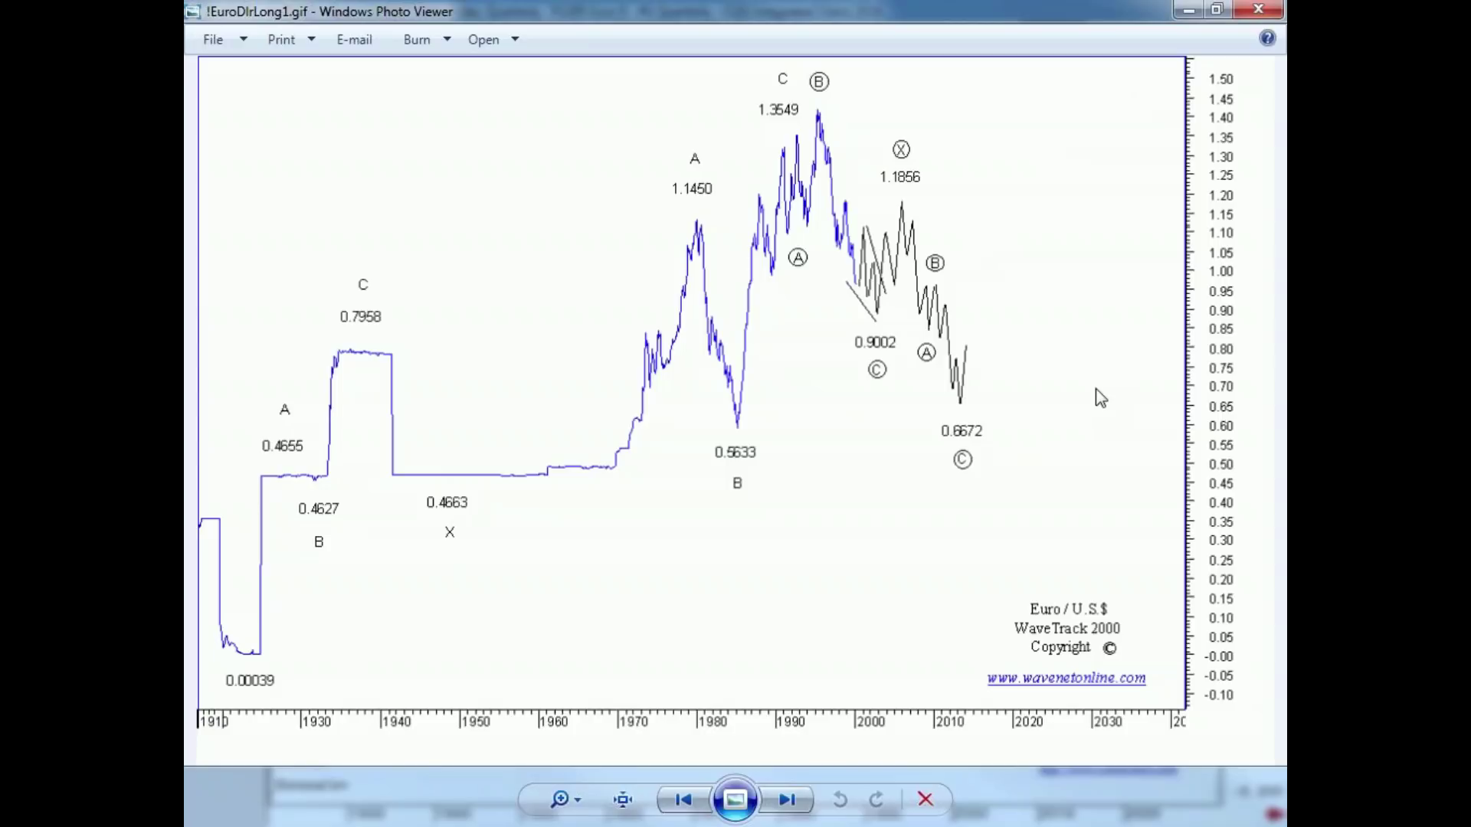
- Close the EuroDlrLong1.gif long-term Euro/US$ wave chart after reviewing it
{"action": "left_click", "coordinate": [1259, 11]}
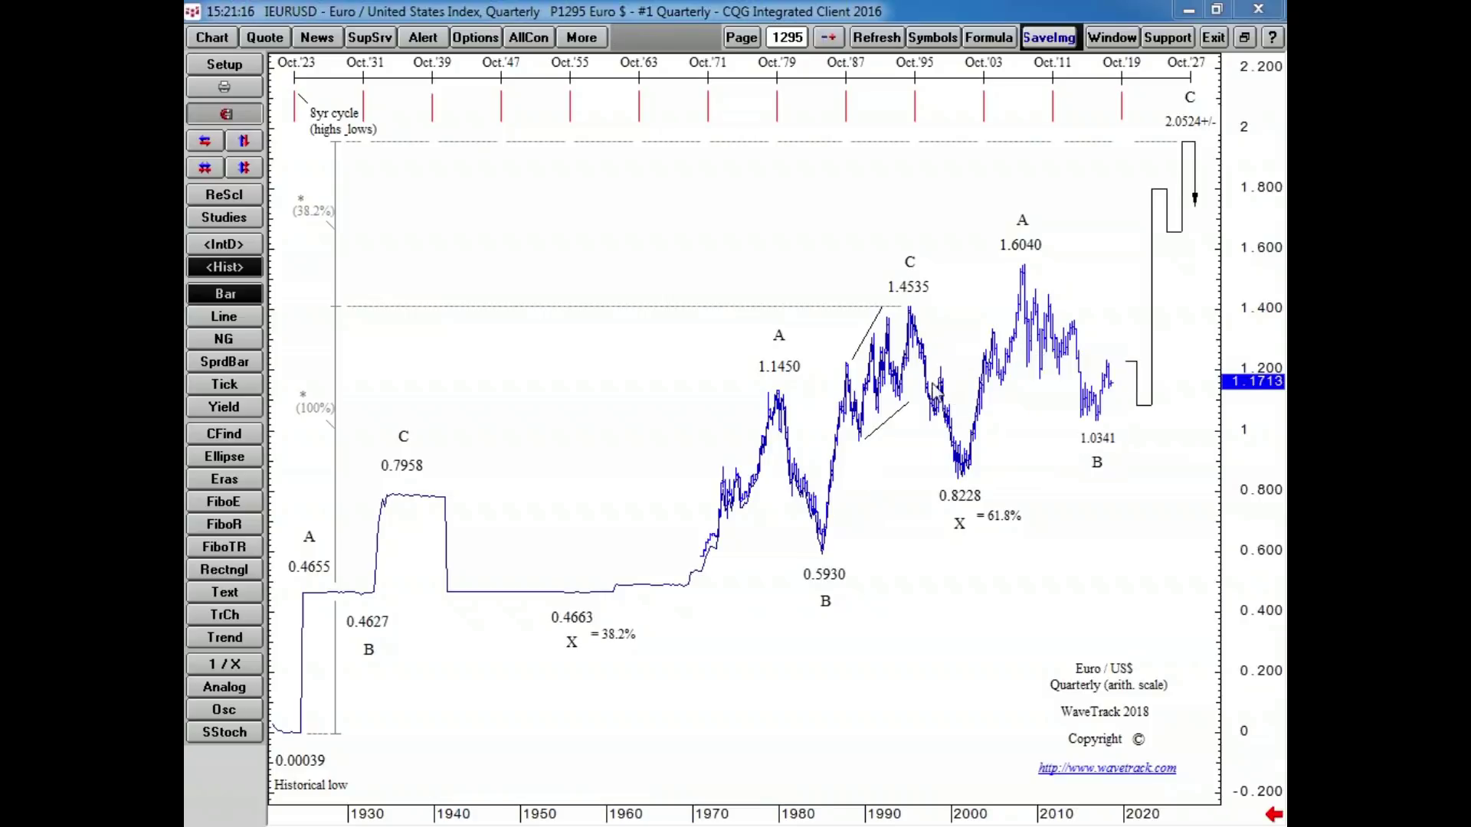
- Try a Fibonacci extension from the 1.4535 peak to the 0.8228 low, remove it, and return to page 1296
{"action": "mouse_move", "coordinate": [943, 393]}
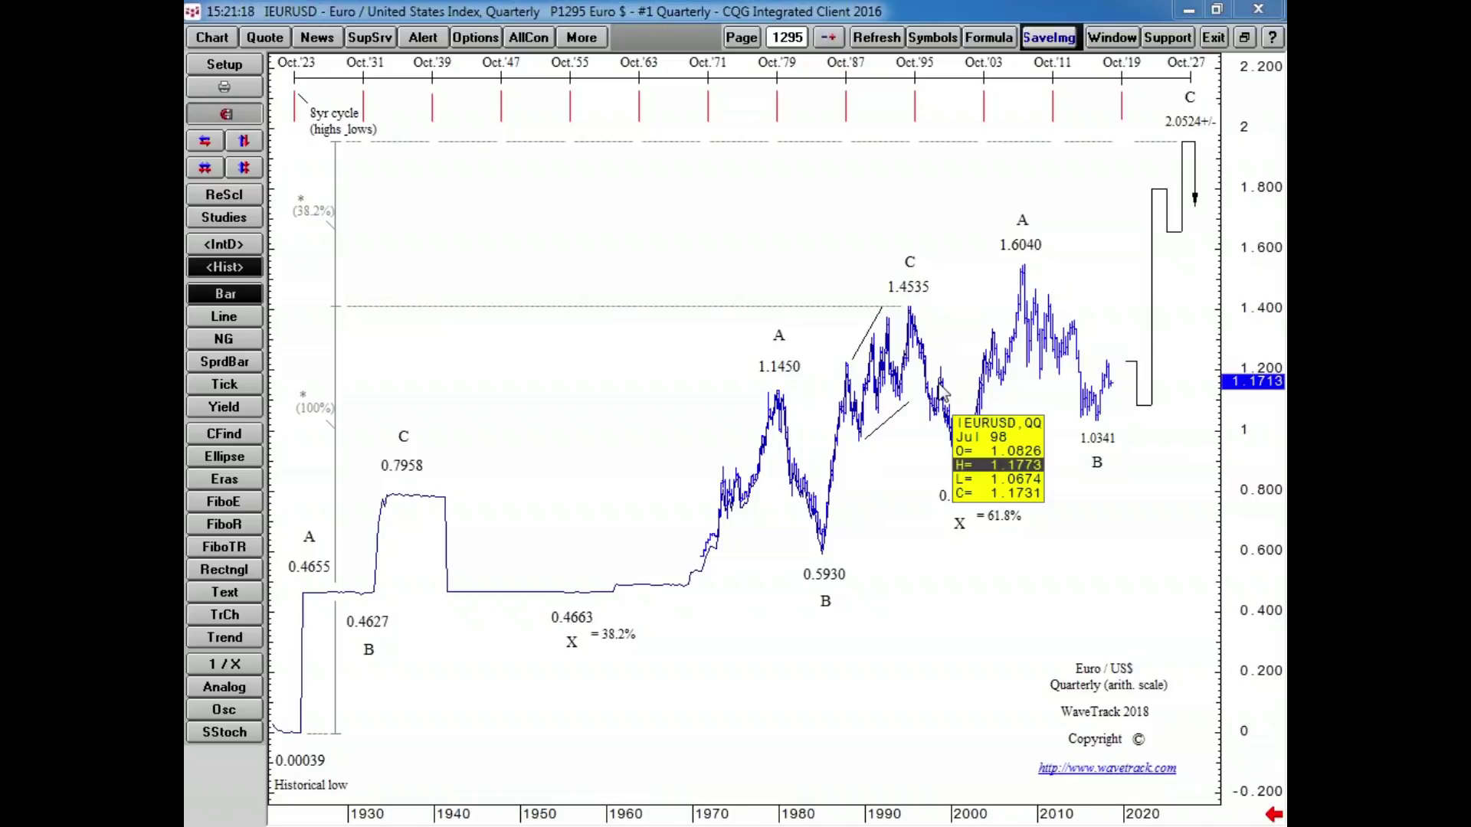
{"action": "left_click", "coordinate": [224, 501]}
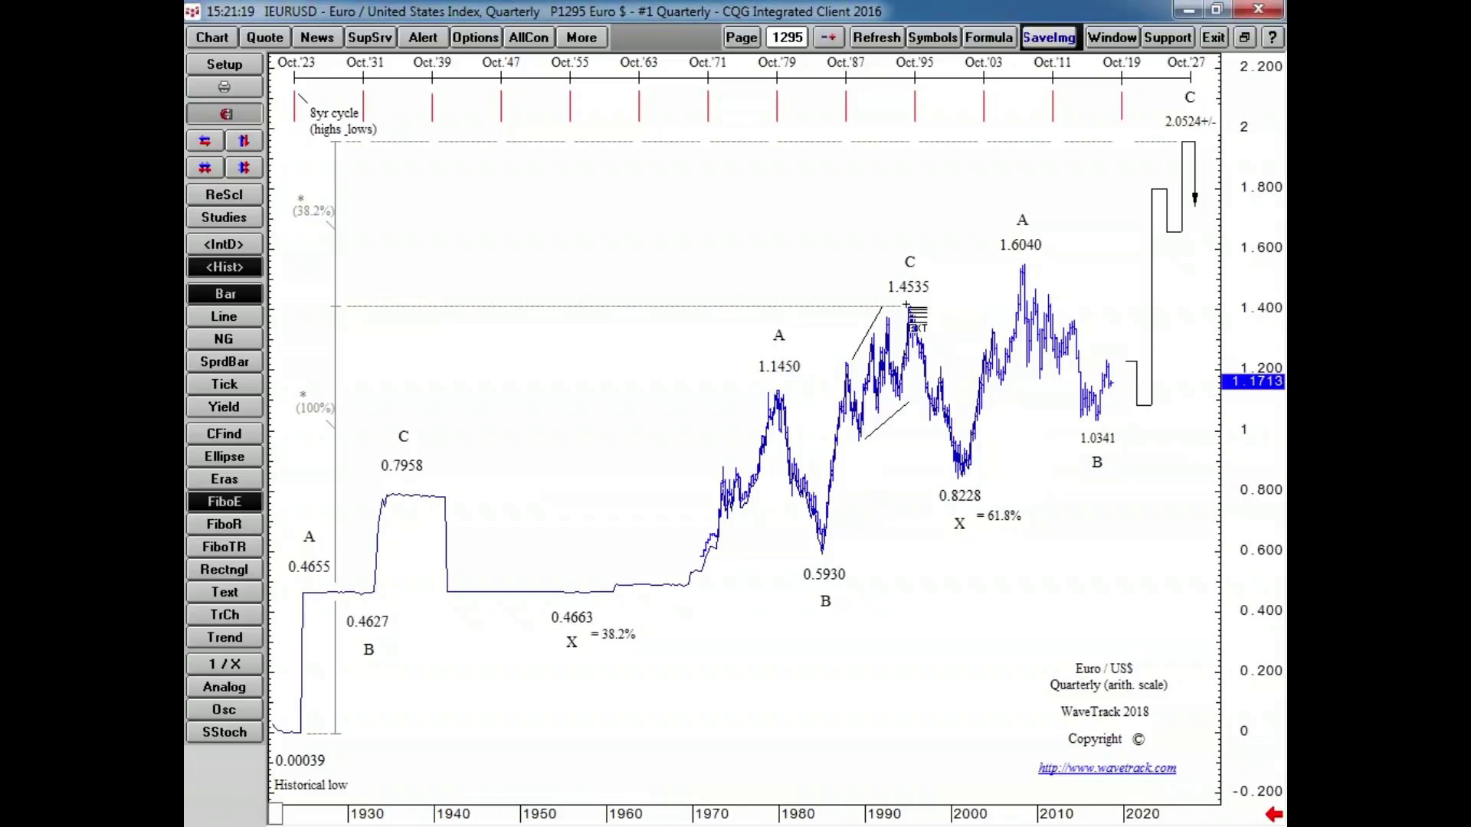
{"action": "left_click", "coordinate": [907, 305]}
{"action": "left_click", "coordinate": [959, 469]}
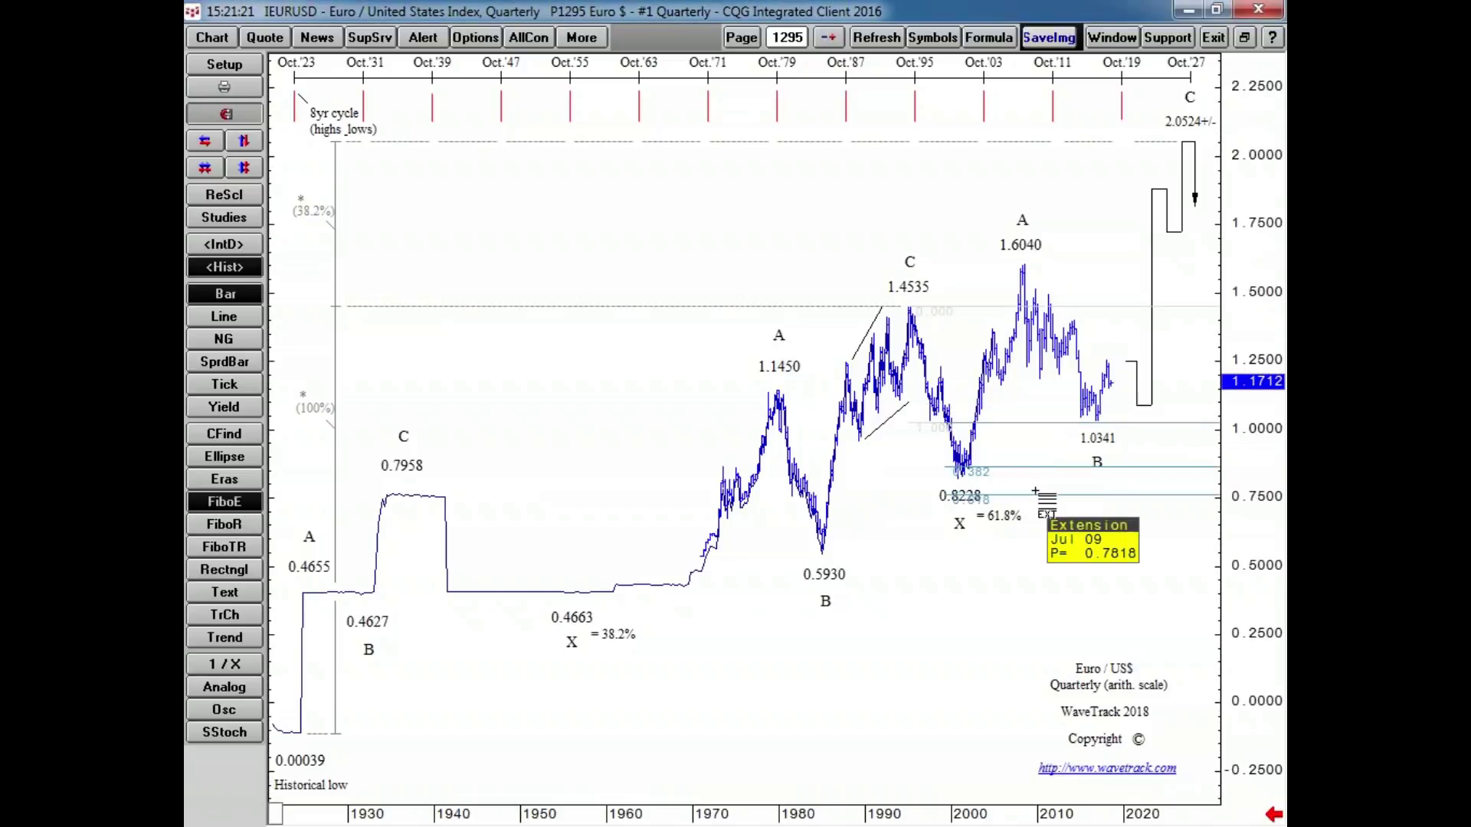
{"action": "left_click", "coordinate": [253, 502]}
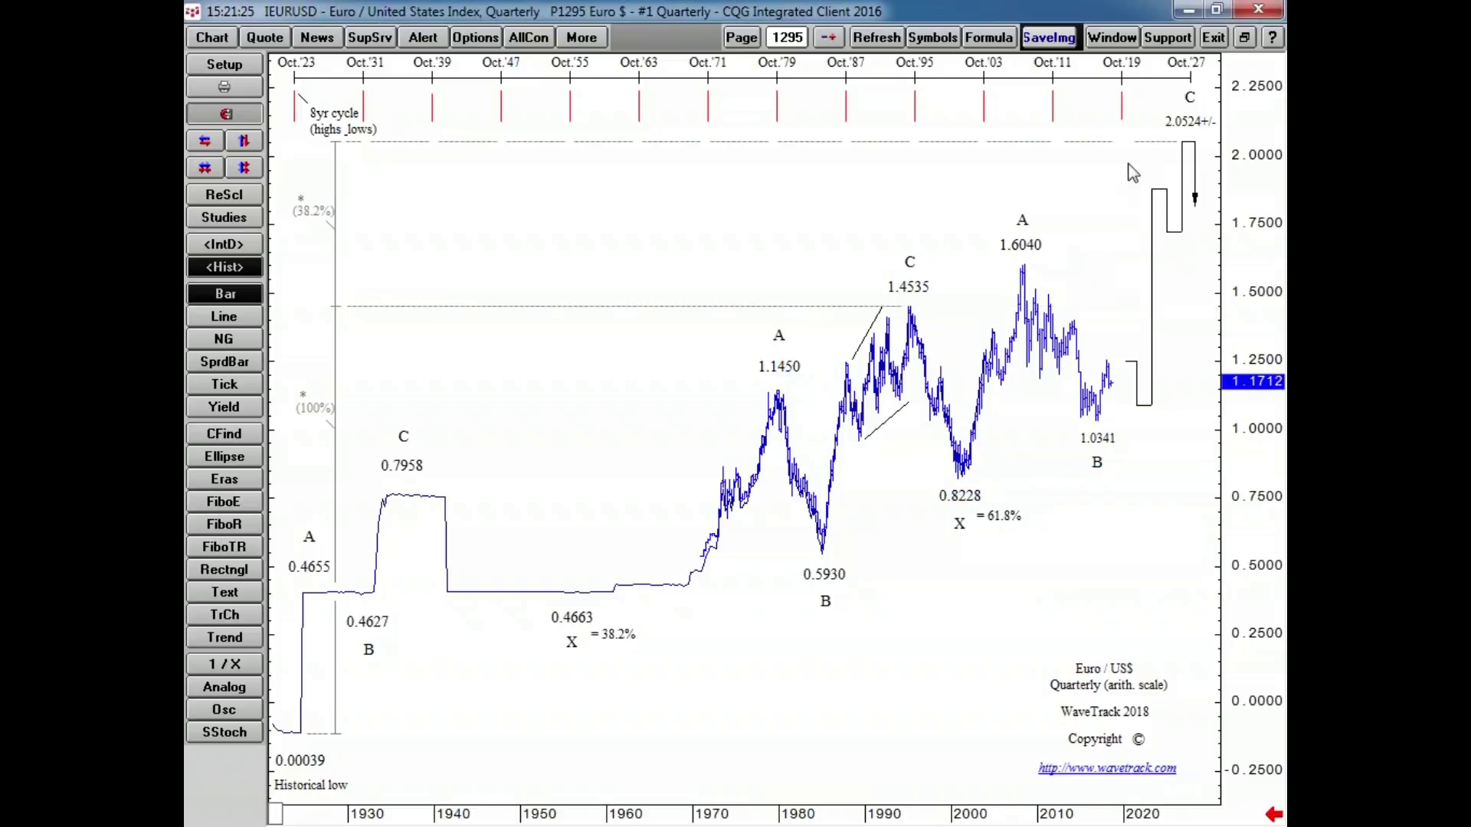
{"action": "left_click", "coordinate": [831, 39]}
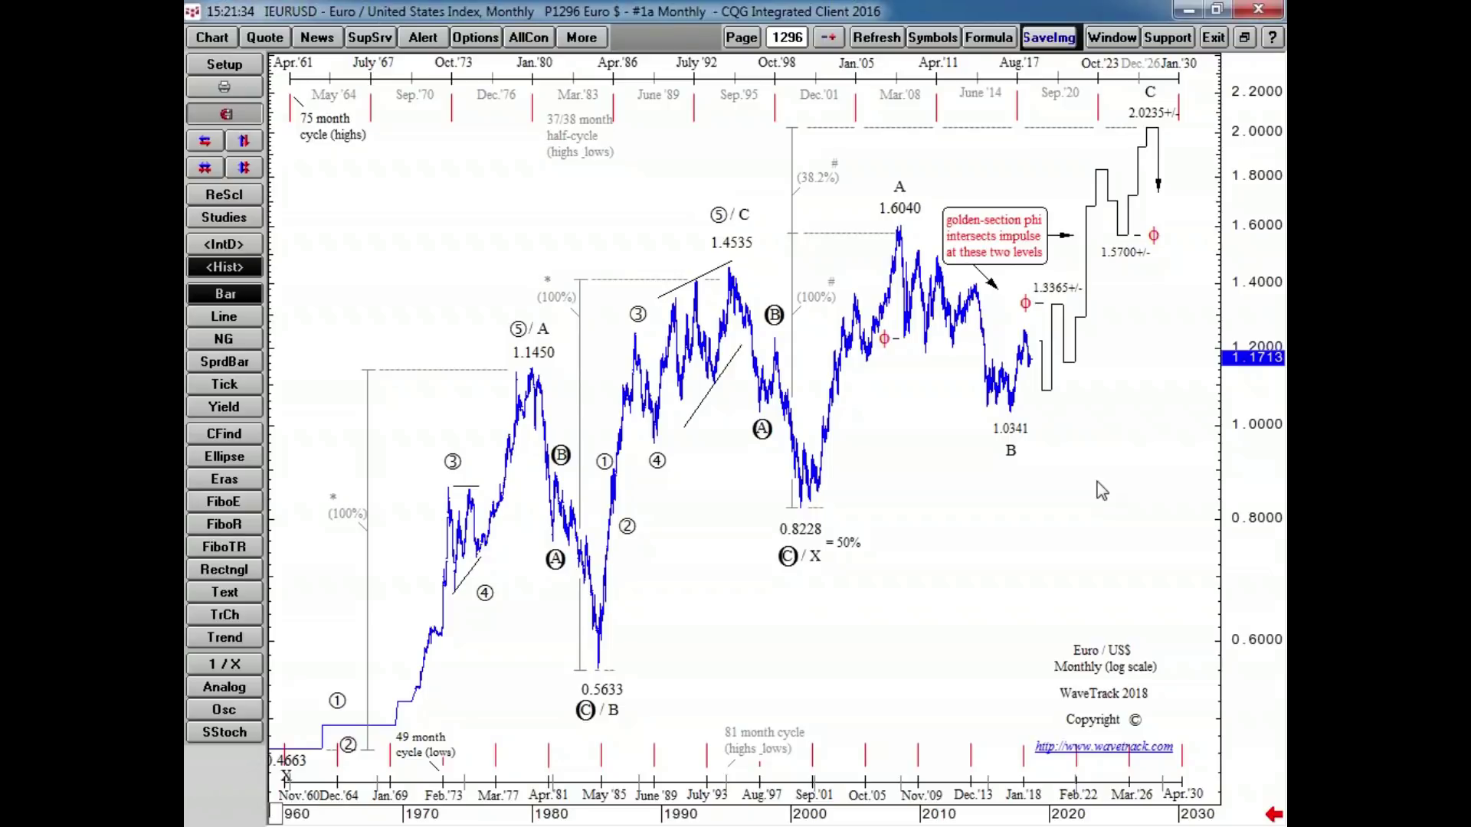
- Save the modified monthly Euro page to #1296
{"action": "left_click", "coordinate": [203, 145]}
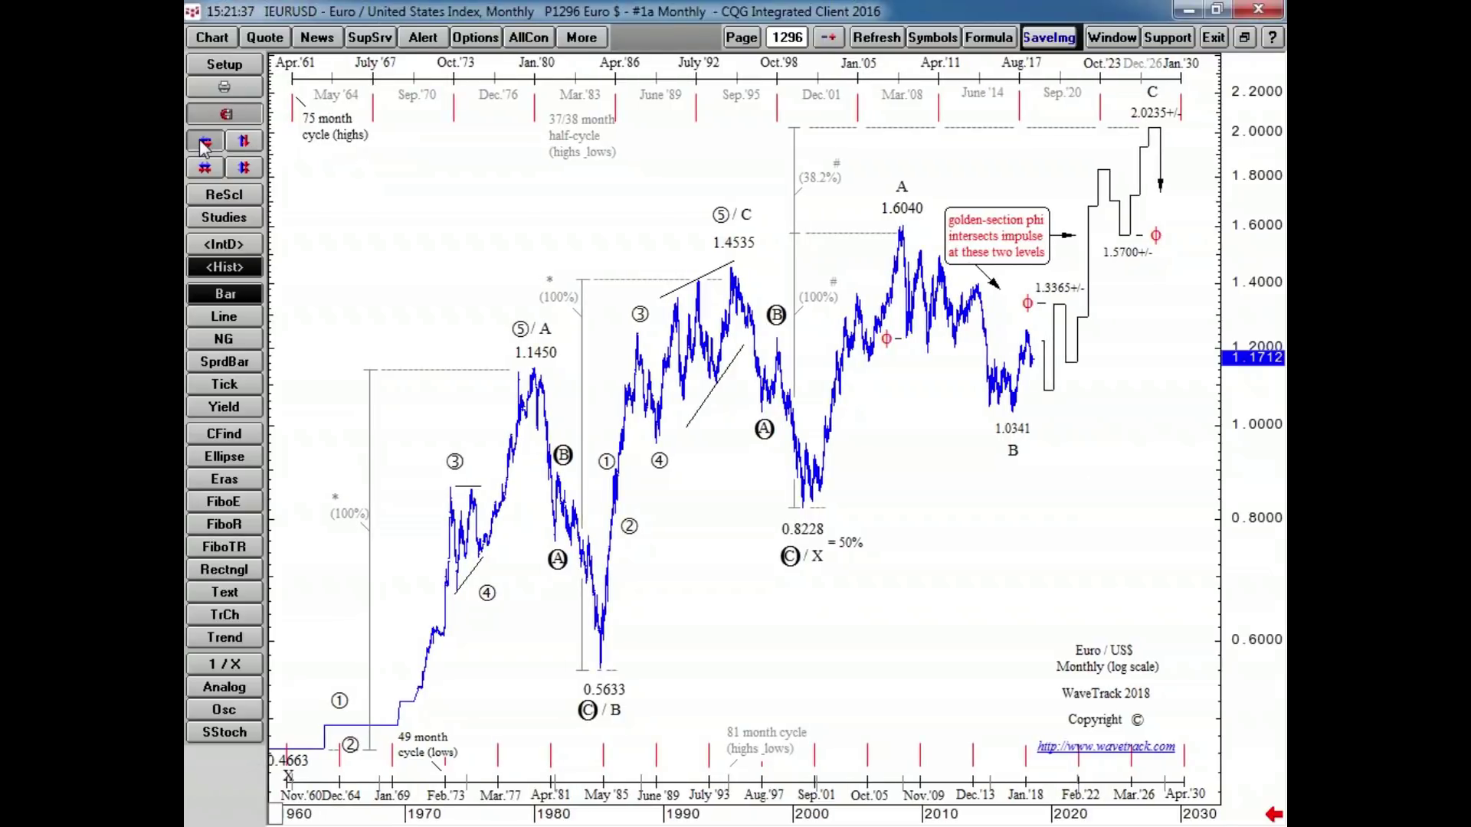
{"action": "left_click", "coordinate": [741, 37]}
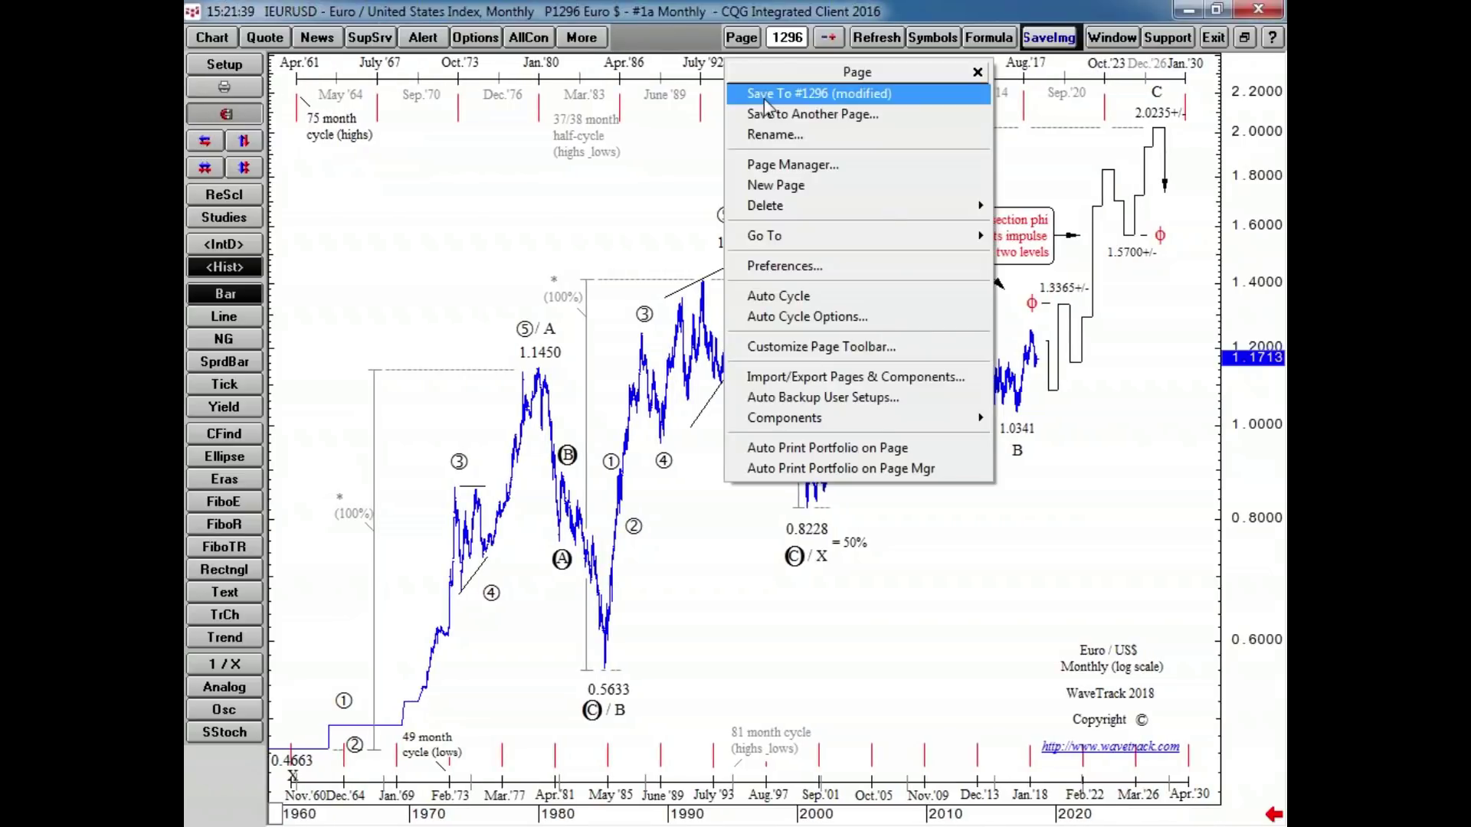
{"action": "left_click", "coordinate": [1025, 510]}
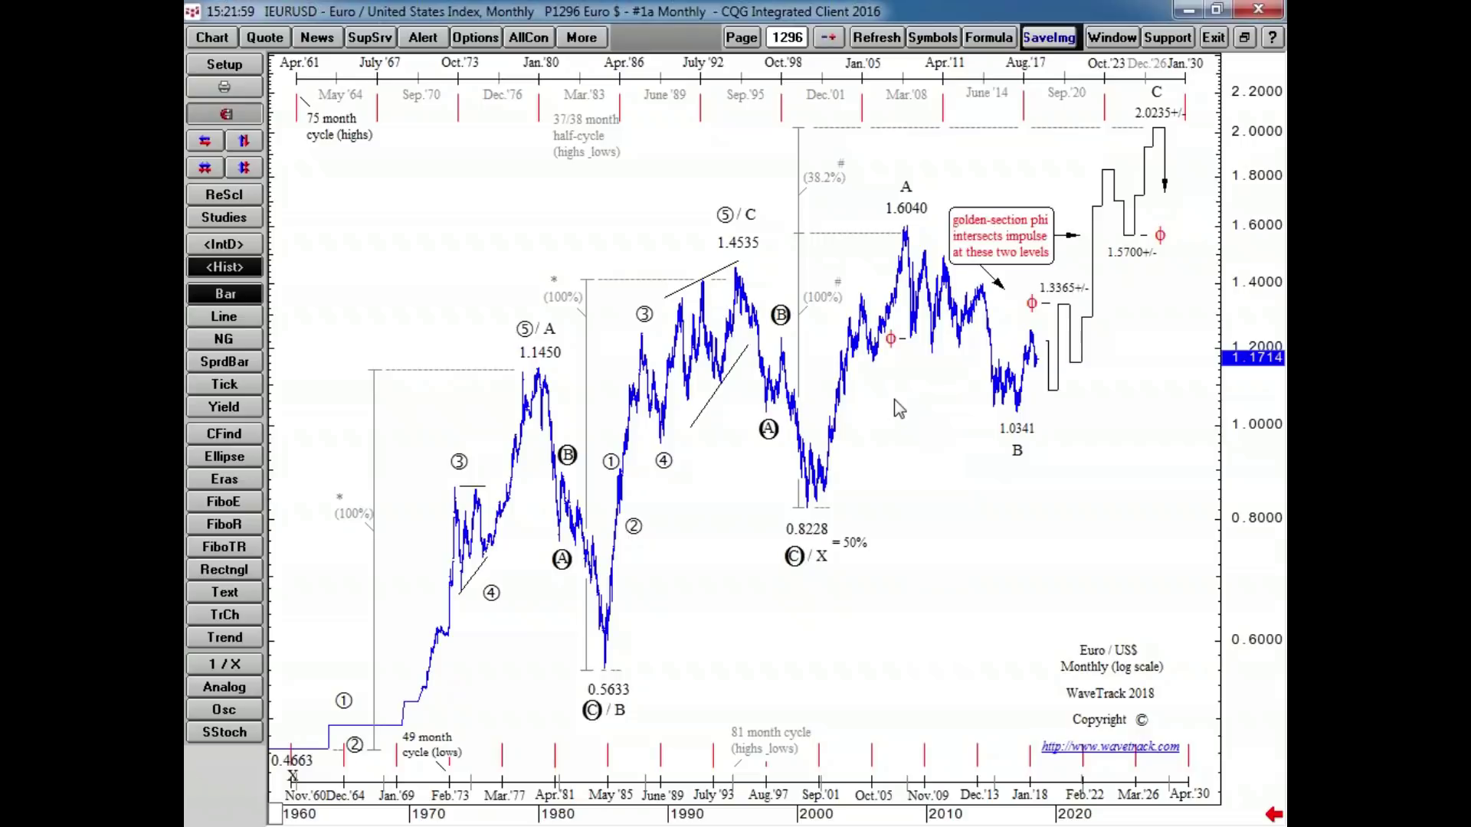
- Open page 1604 Oil - #1c Weekly (1) from the Commodities 2 page list
{"action": "left_click", "coordinate": [753, 40]}
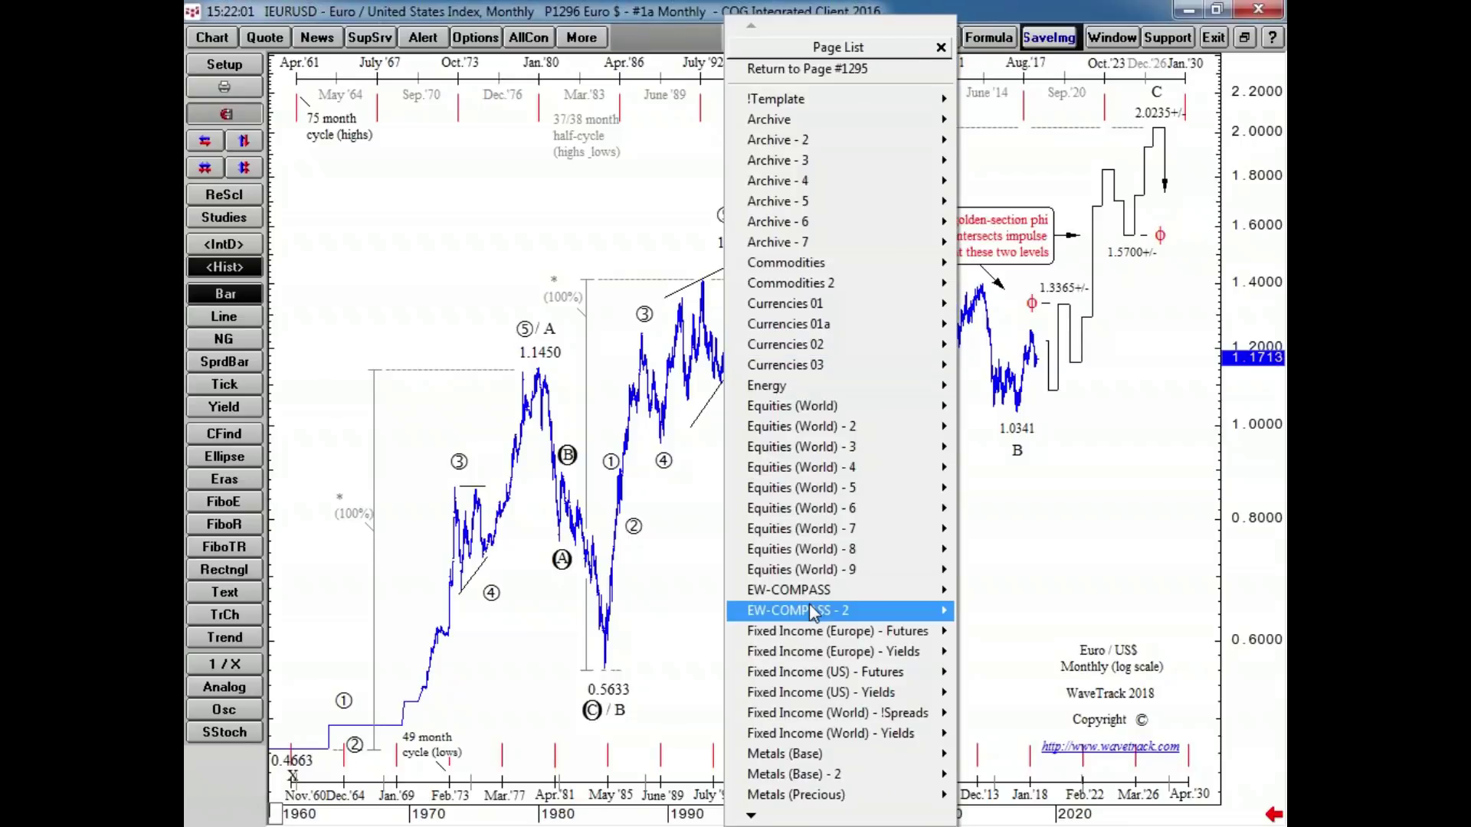
{"action": "mouse_move", "coordinate": [809, 605]}
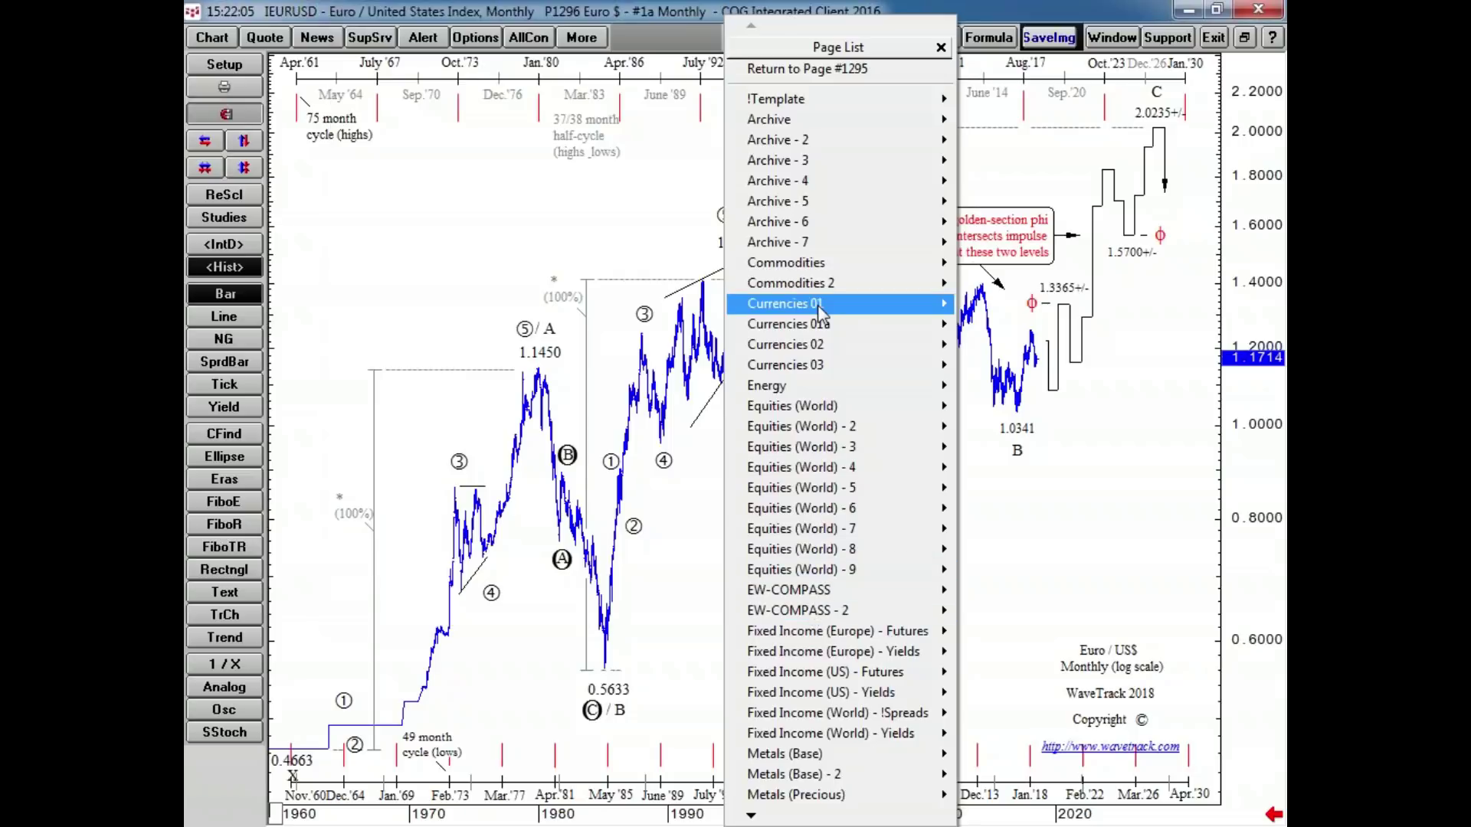
{"action": "mouse_move", "coordinate": [817, 305]}
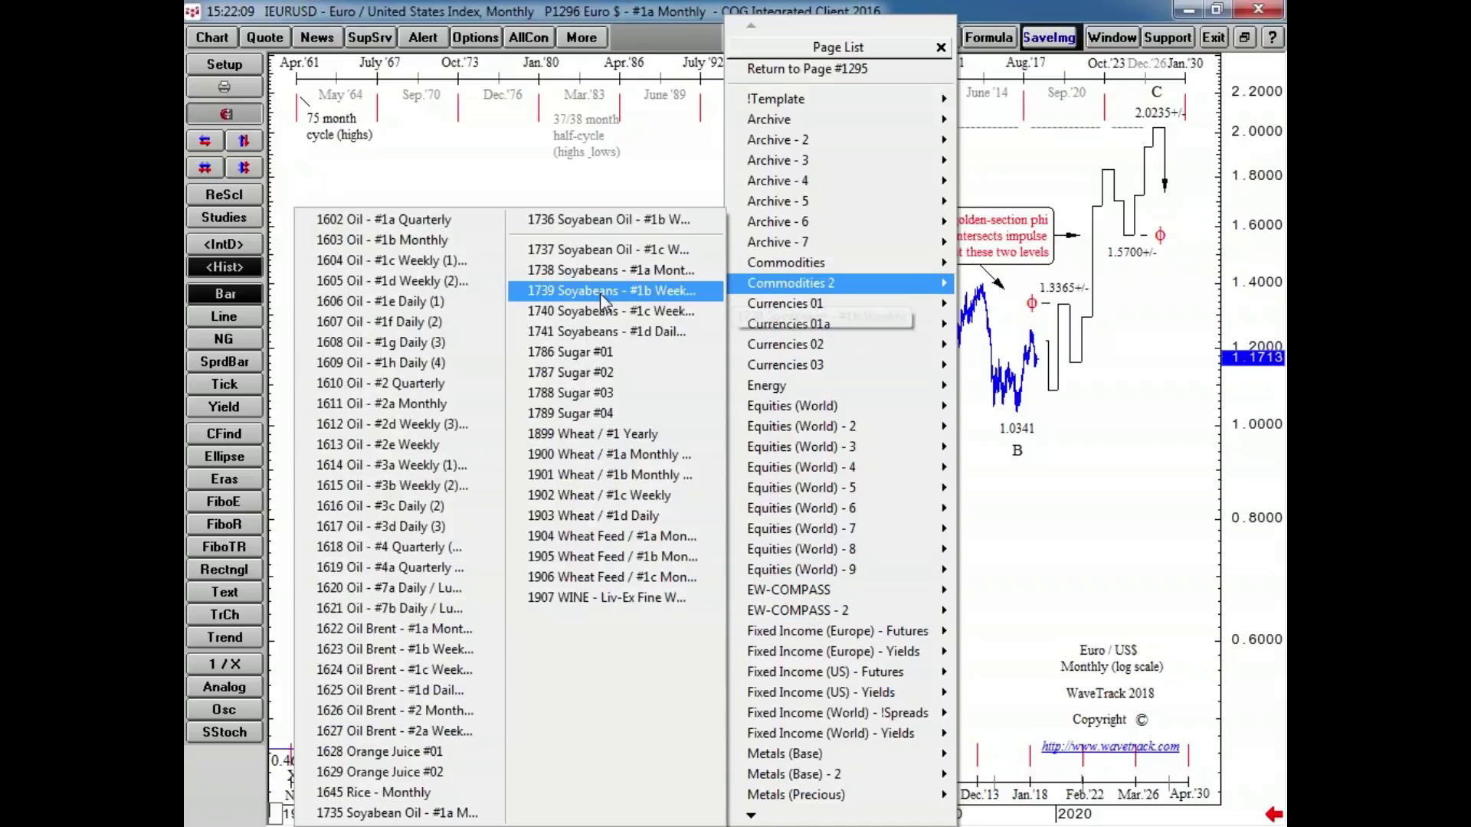
{"action": "left_click", "coordinate": [460, 262]}
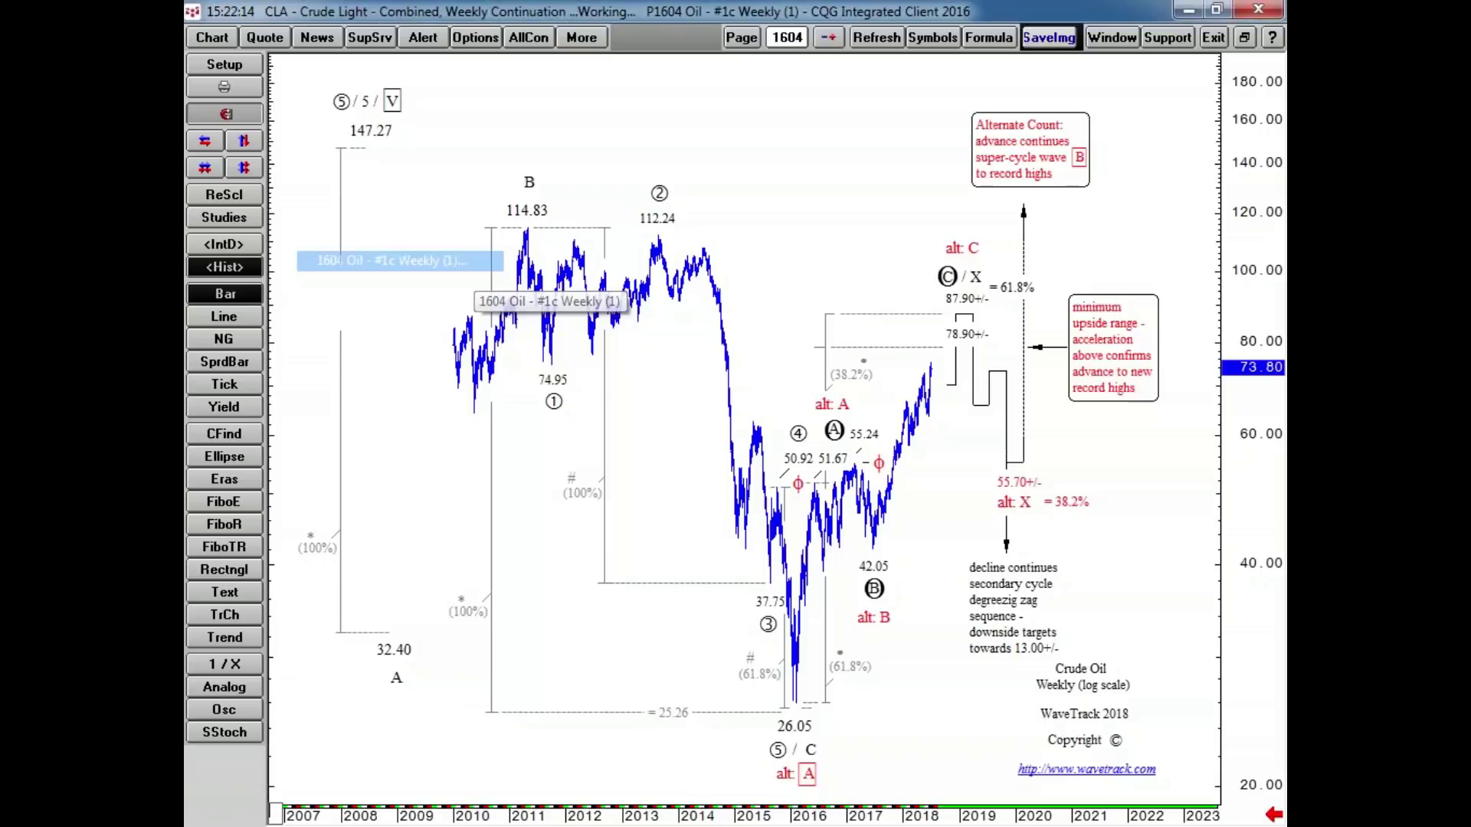
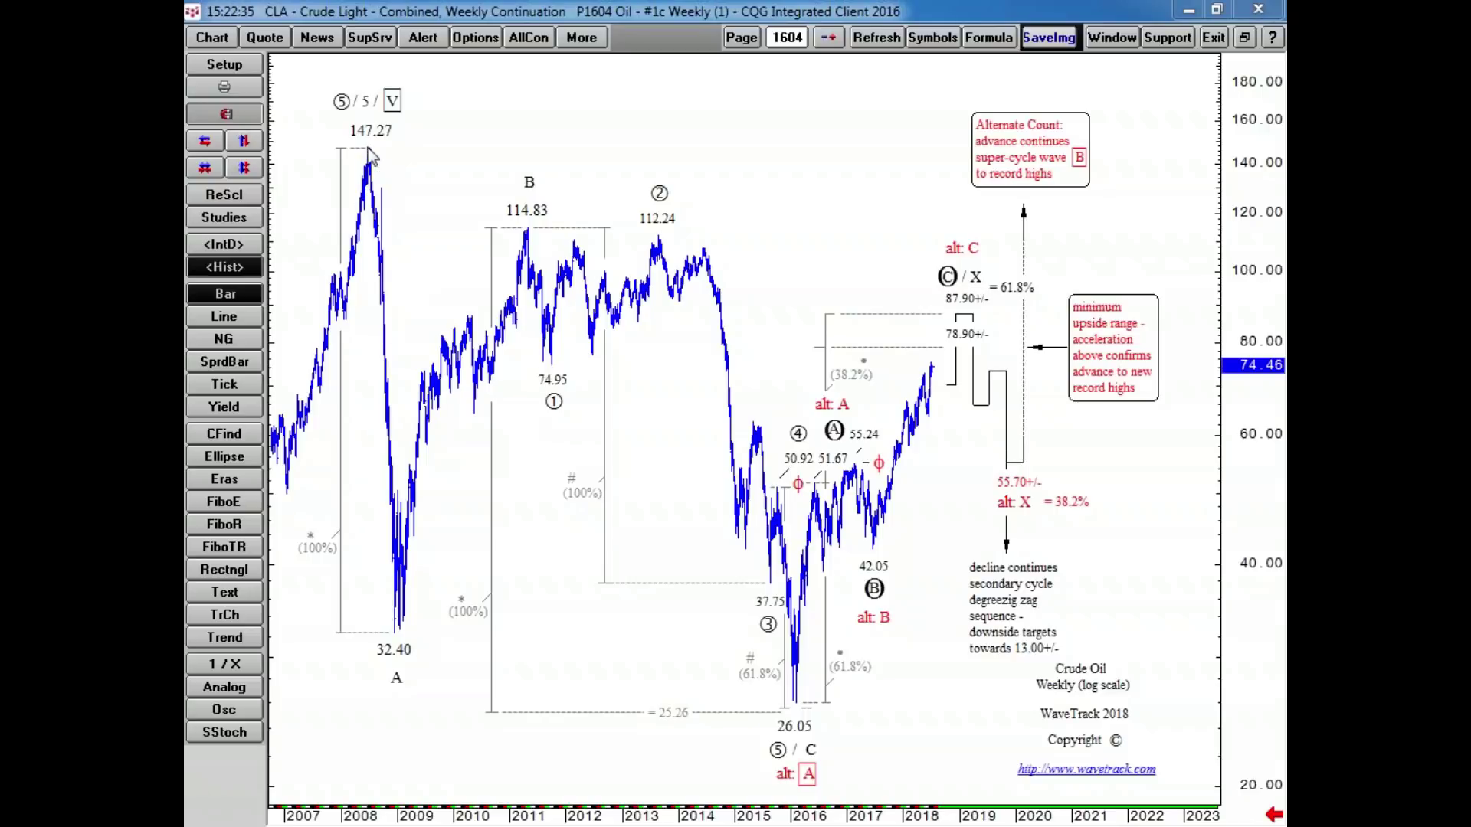
- Check the 2008 peak bar and review the Fibonacci extension default levels table
{"action": "left_click", "coordinate": [371, 157]}
{"action": "left_click", "coordinate": [224, 502]}
{"action": "right_click", "coordinate": [815, 181]}
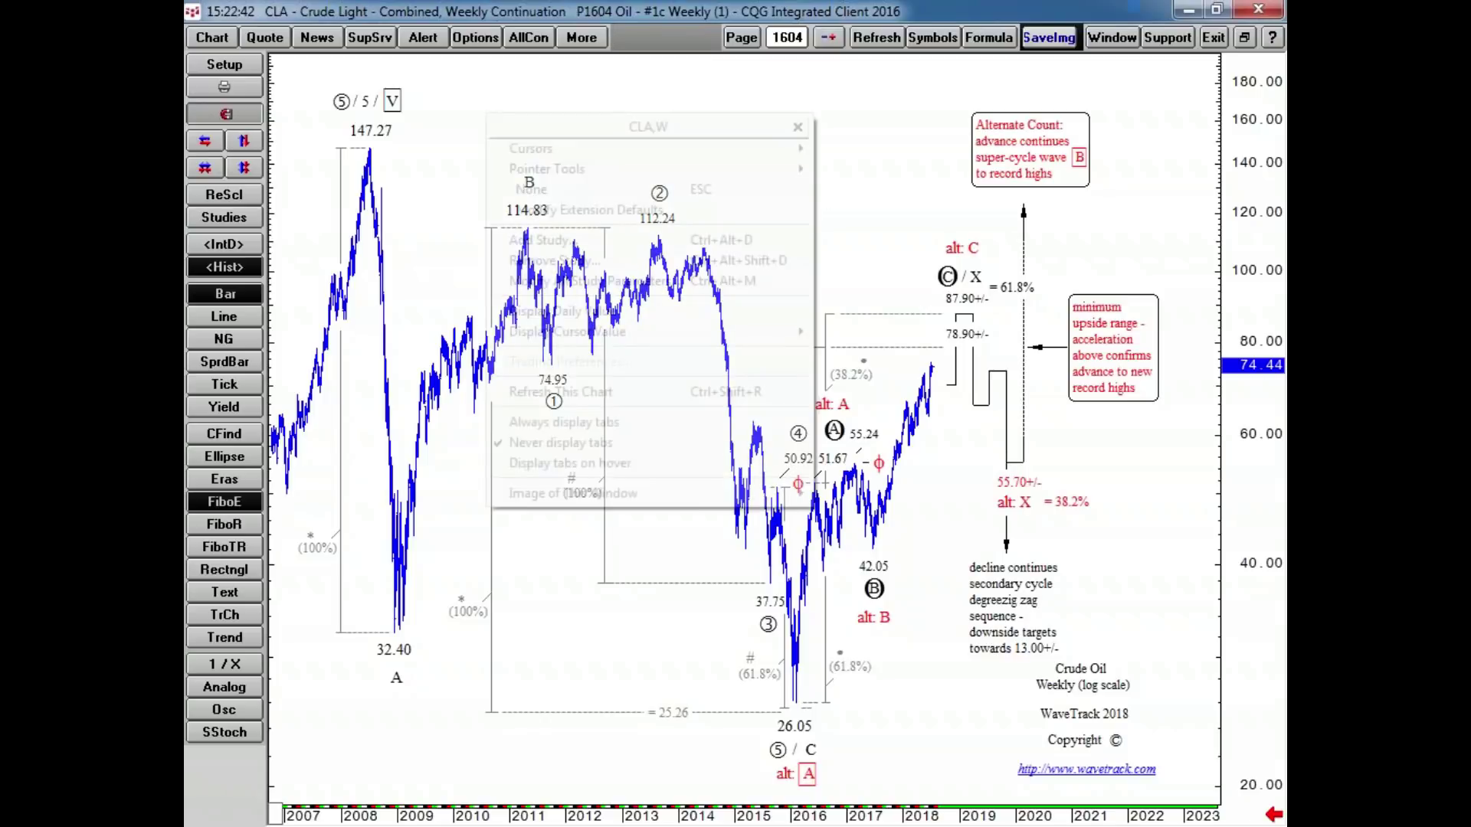
{"action": "left_click", "coordinate": [775, 204]}
{"action": "left_click", "coordinate": [752, 228]}
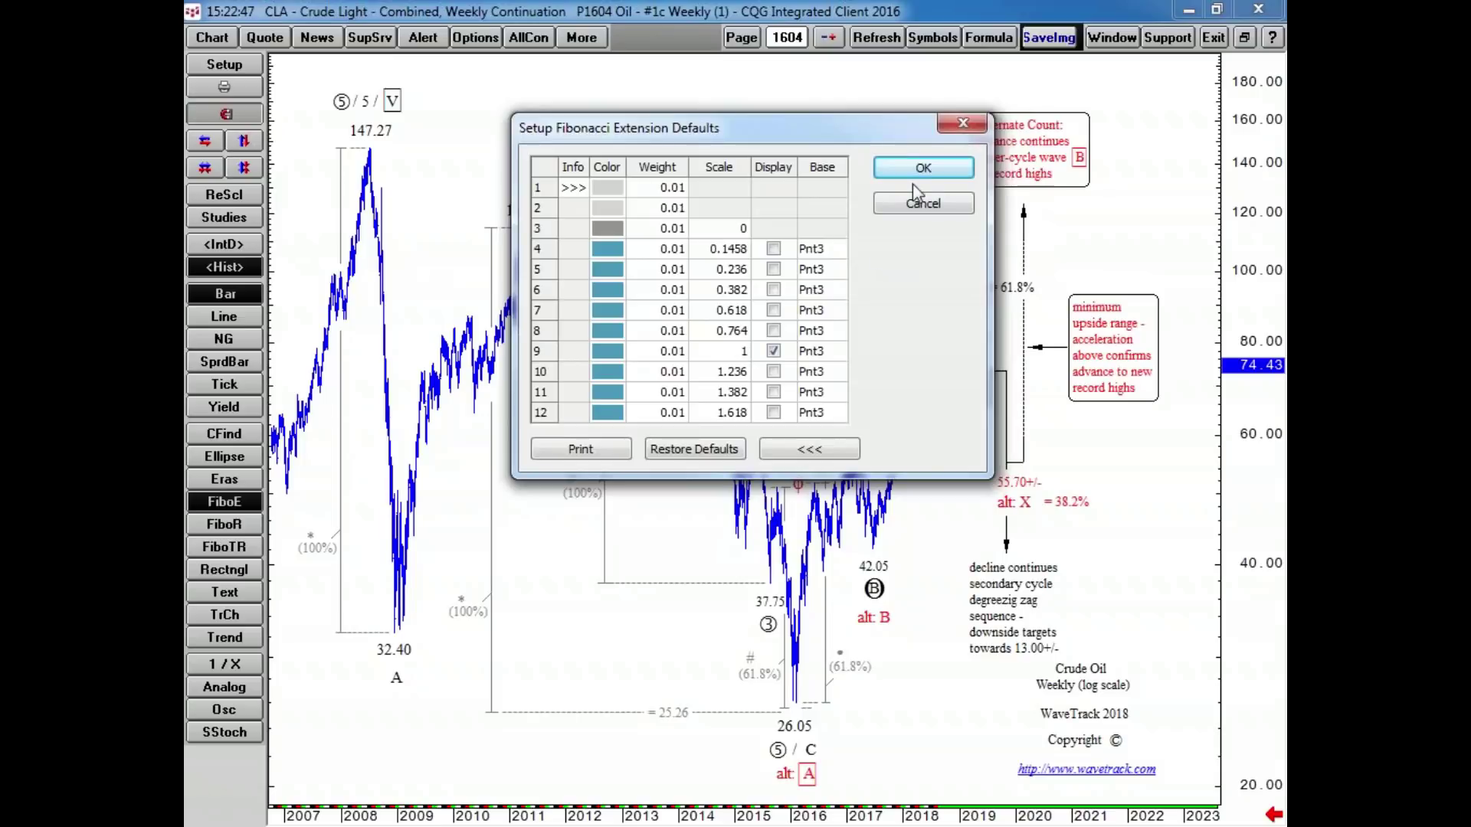
{"action": "left_click", "coordinate": [913, 170]}
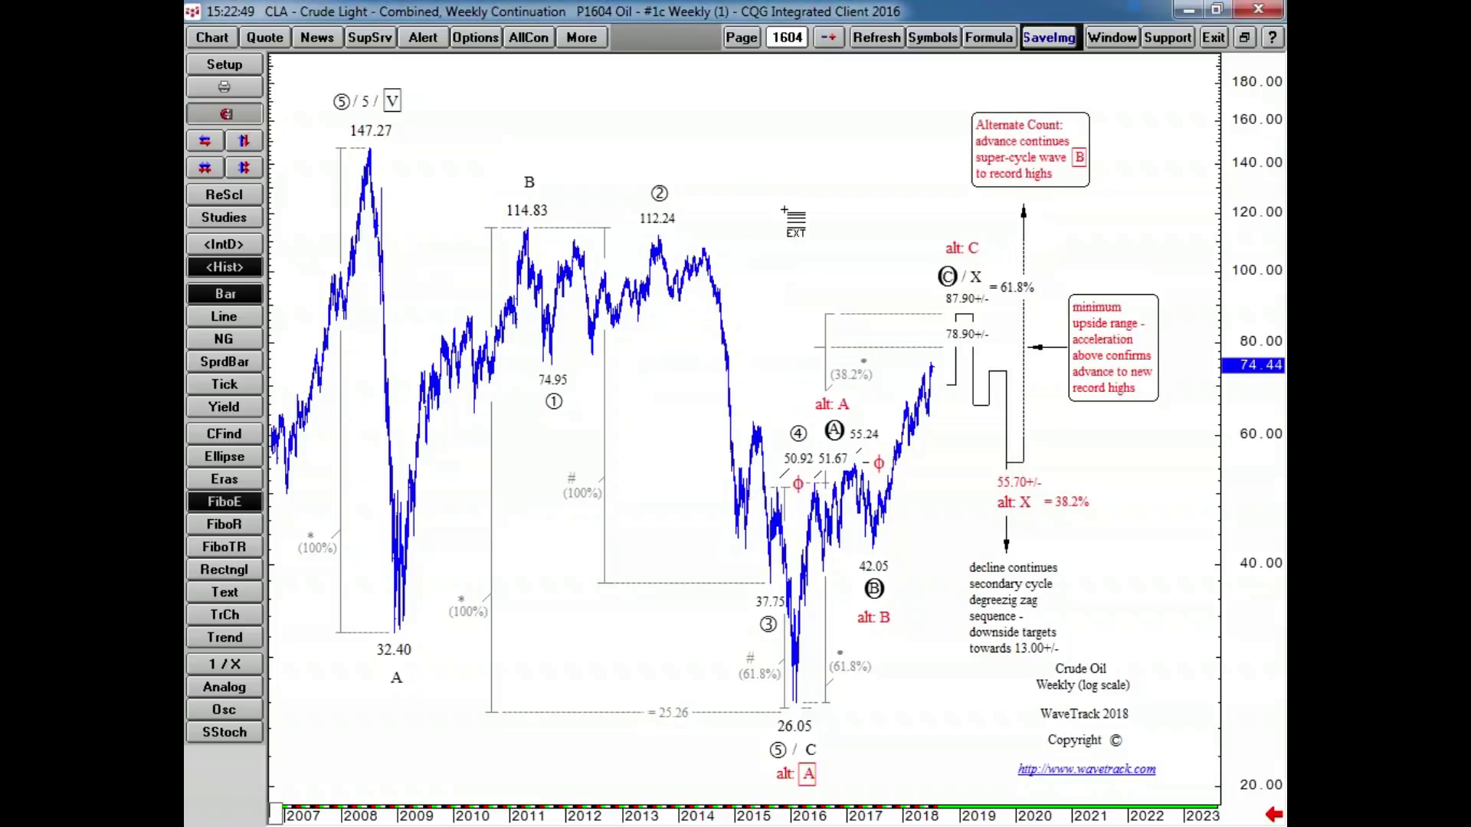
- Uncheck UseLog for FE1 in the Fibonacci extension defaults and apply with OK
{"action": "right_click", "coordinate": [792, 215]}
{"action": "left_click", "coordinate": [755, 238]}
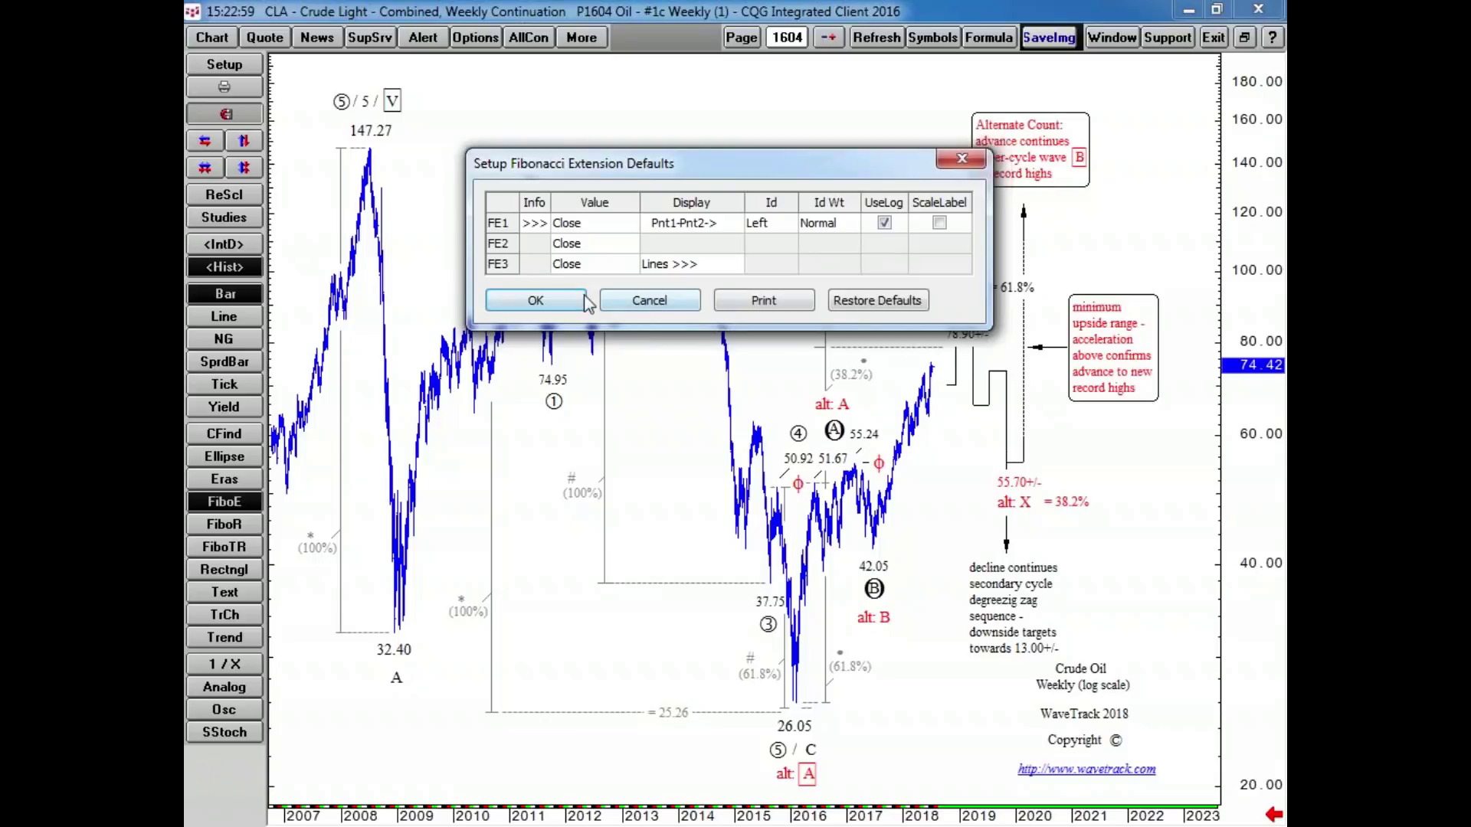
{"action": "left_click", "coordinate": [885, 223]}
{"action": "left_click", "coordinate": [715, 263]}
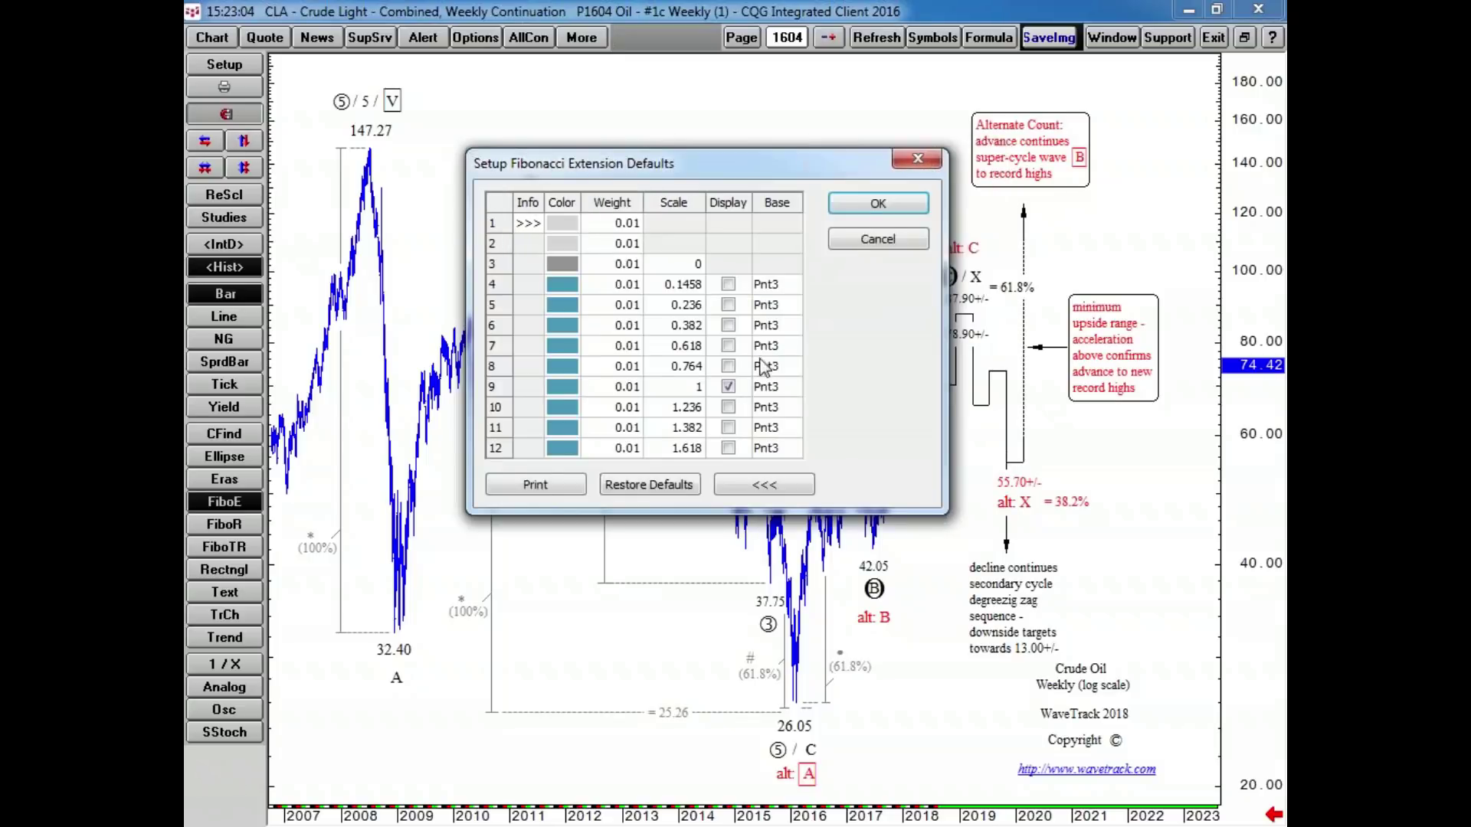
{"action": "left_click", "coordinate": [870, 202]}
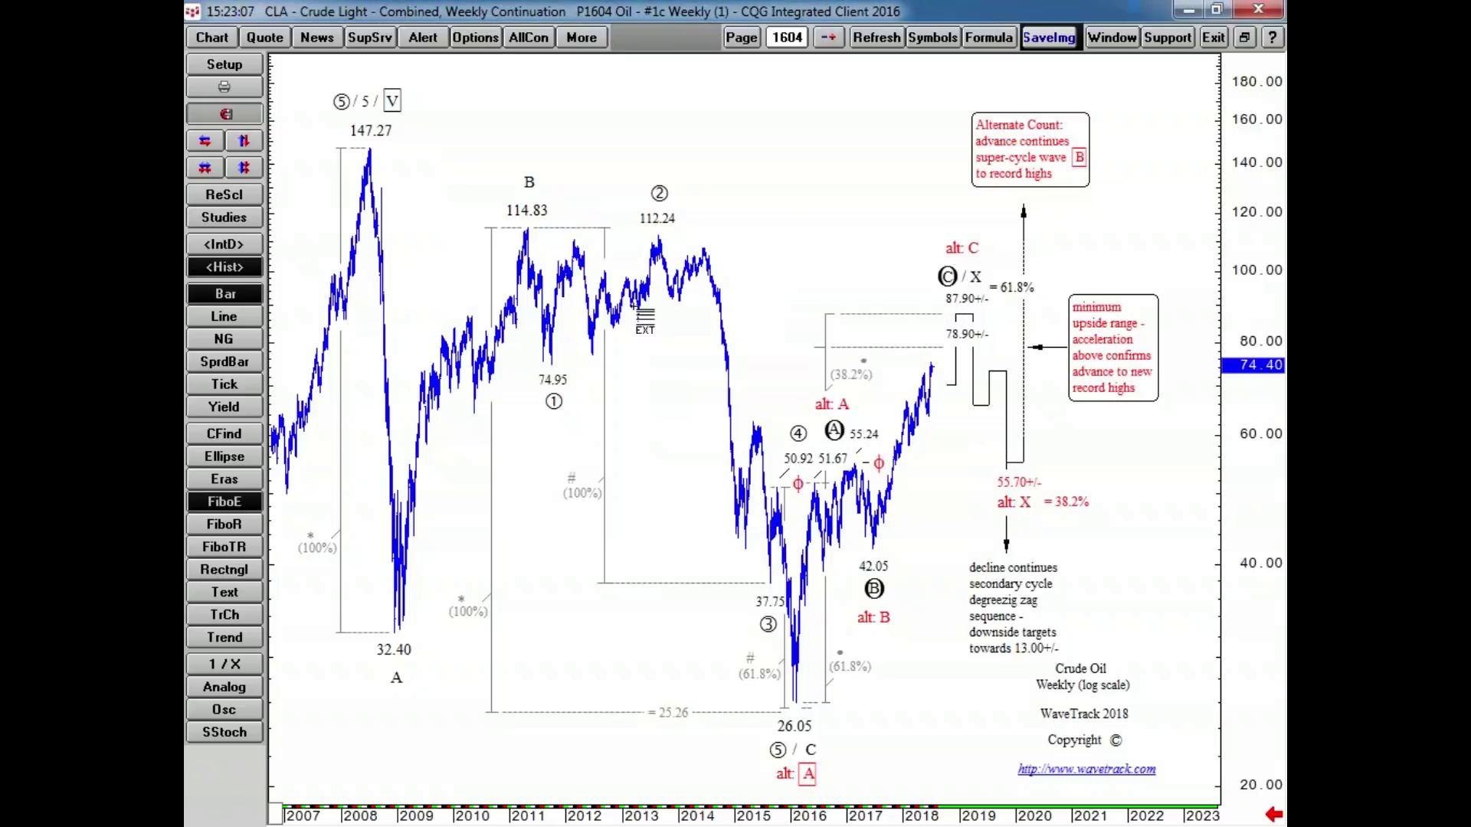
- Draw a Fibonacci extension from the 147.27 high to 32.40, anchored at 114.83, then shift the view
{"action": "left_click_drag", "start_coordinate": [369, 147], "coordinate": [393, 639]}
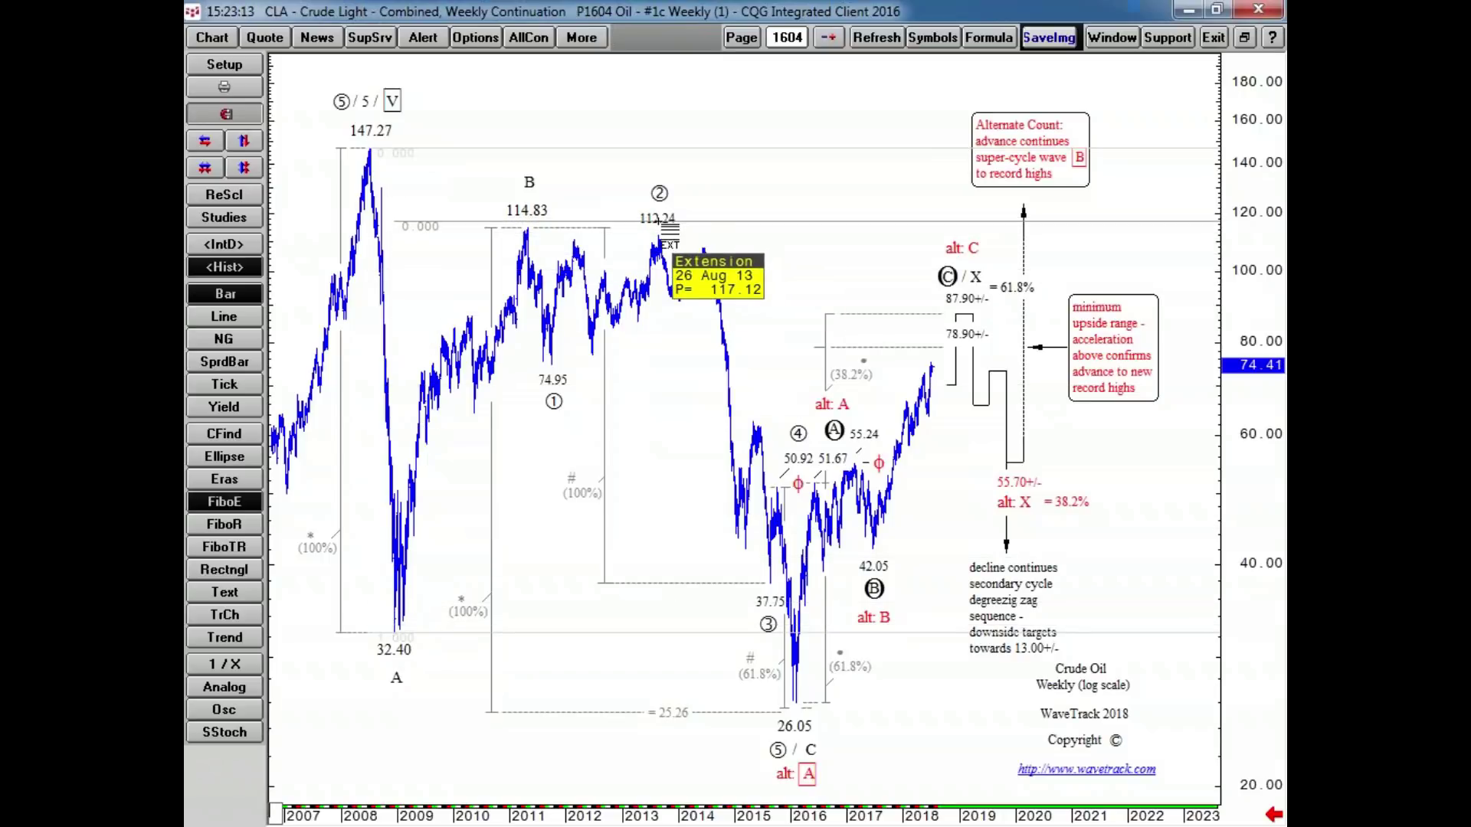
{"action": "left_click", "coordinate": [534, 226]}
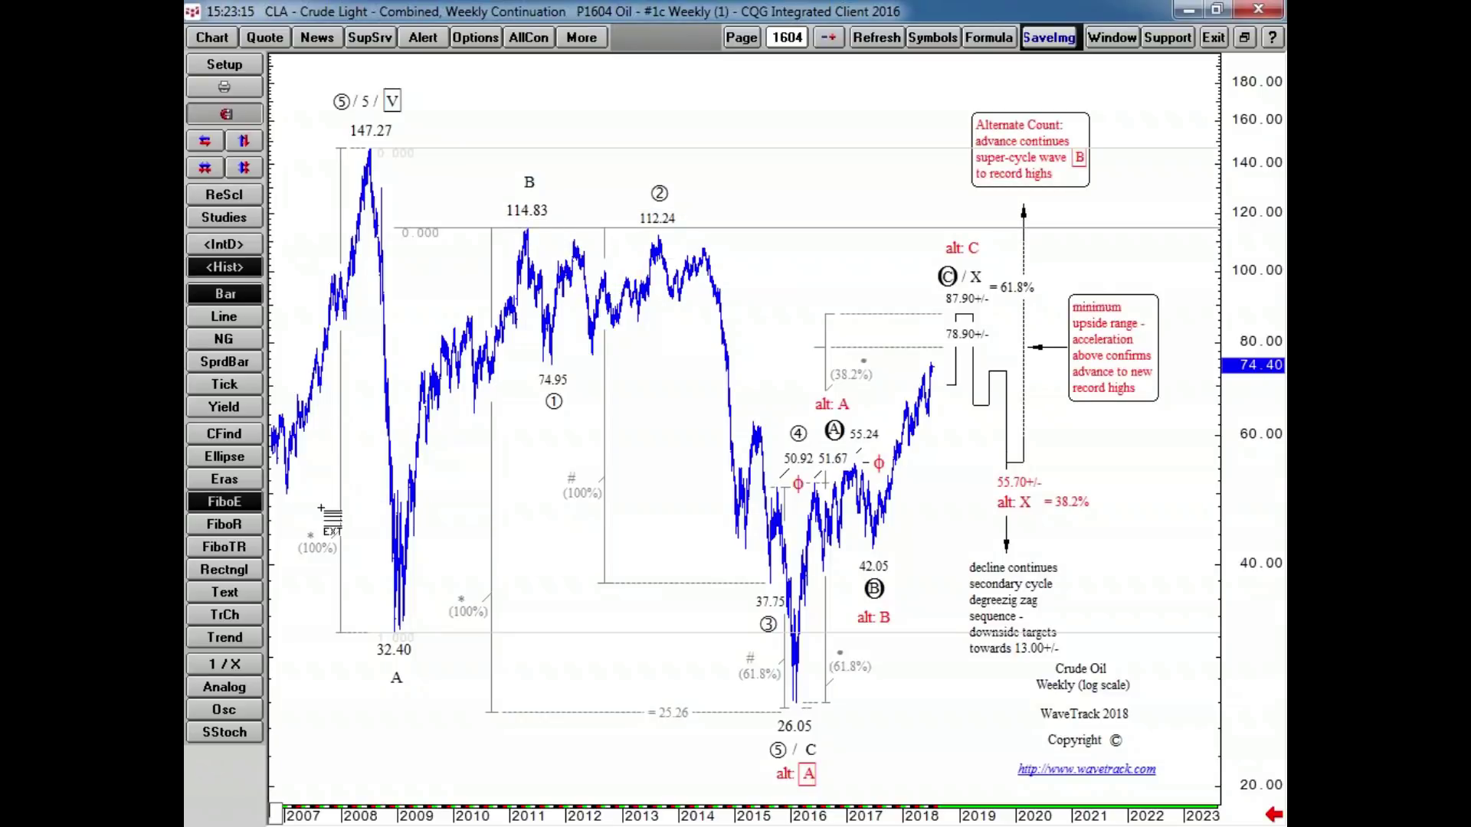
{"action": "left_click", "coordinate": [223, 501]}
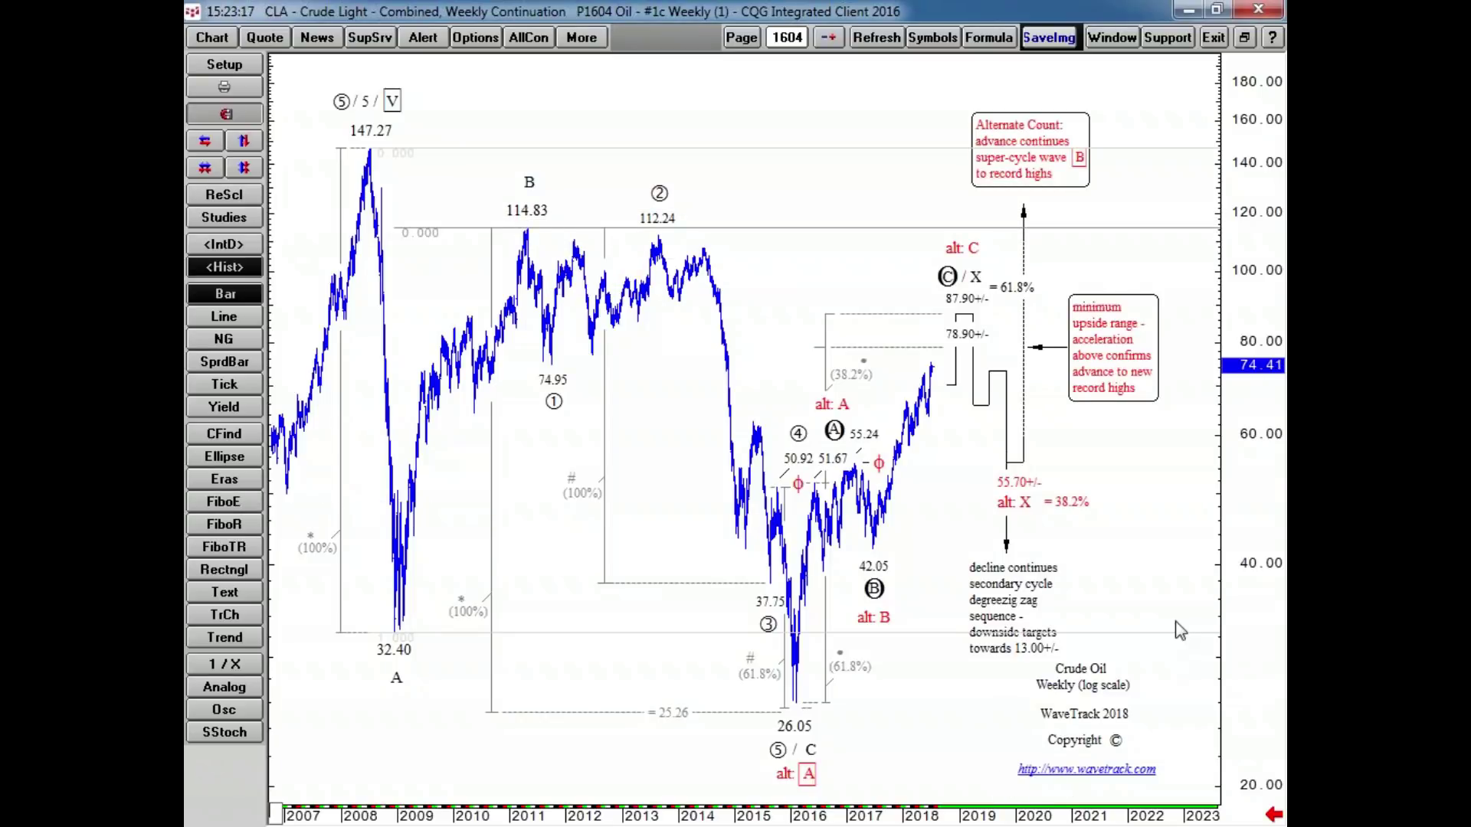
{"action": "mouse_move", "coordinate": [1162, 609]}
{"action": "left_mouse_down"}
{"action": "mouse_move", "coordinate": [1159, 578]}
{"action": "mouse_move", "coordinate": [1083, 621]}
{"action": "mouse_move", "coordinate": [1018, 562]}
{"action": "mouse_move", "coordinate": [968, 557]}
{"action": "left_mouse_up"}
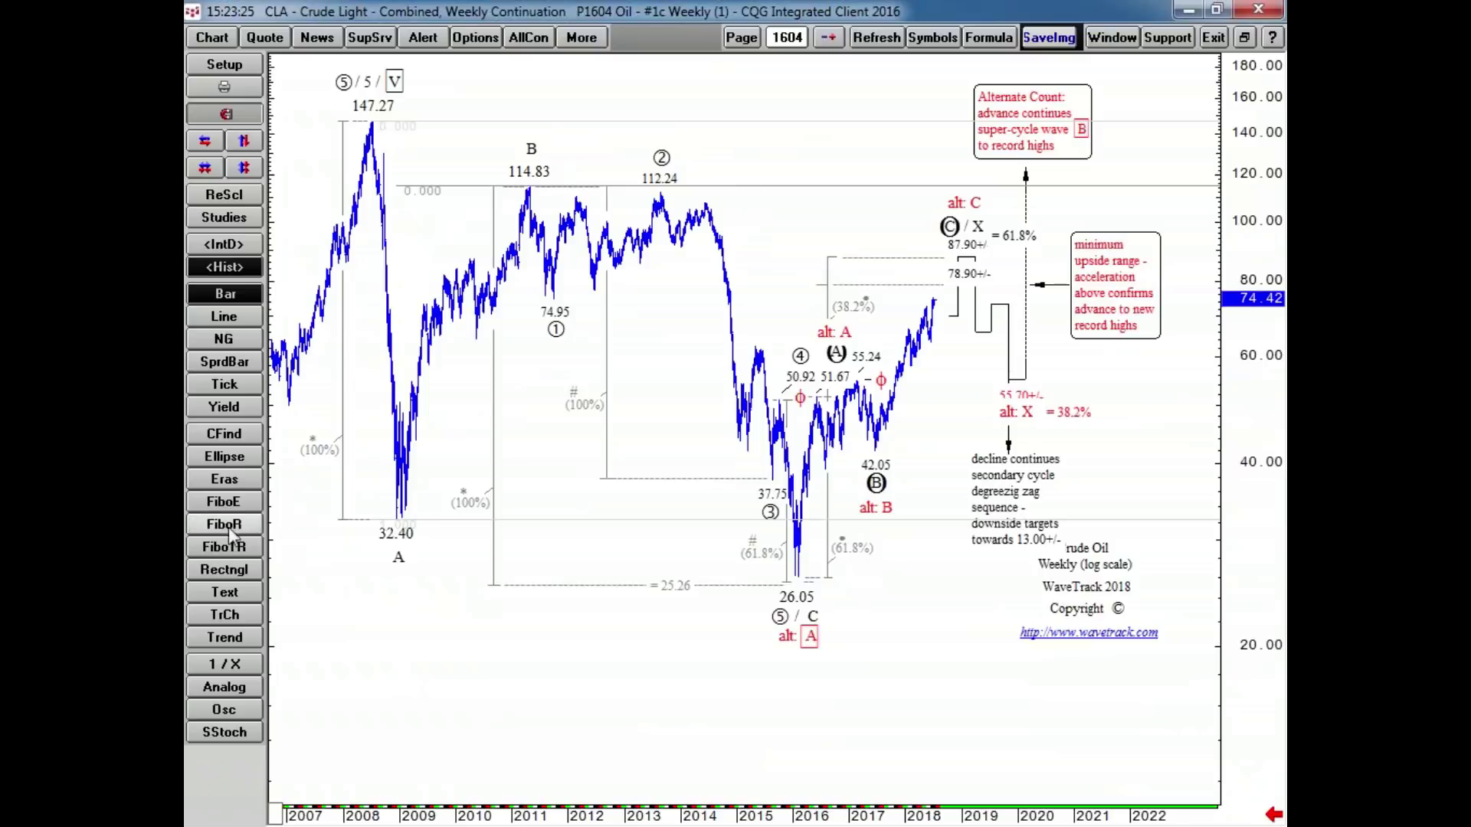
- Redraw the 147.27–32.40 extension anchored at 114.83, then rescale prices with the chart starting in 2008
{"action": "left_click", "coordinate": [233, 502]}
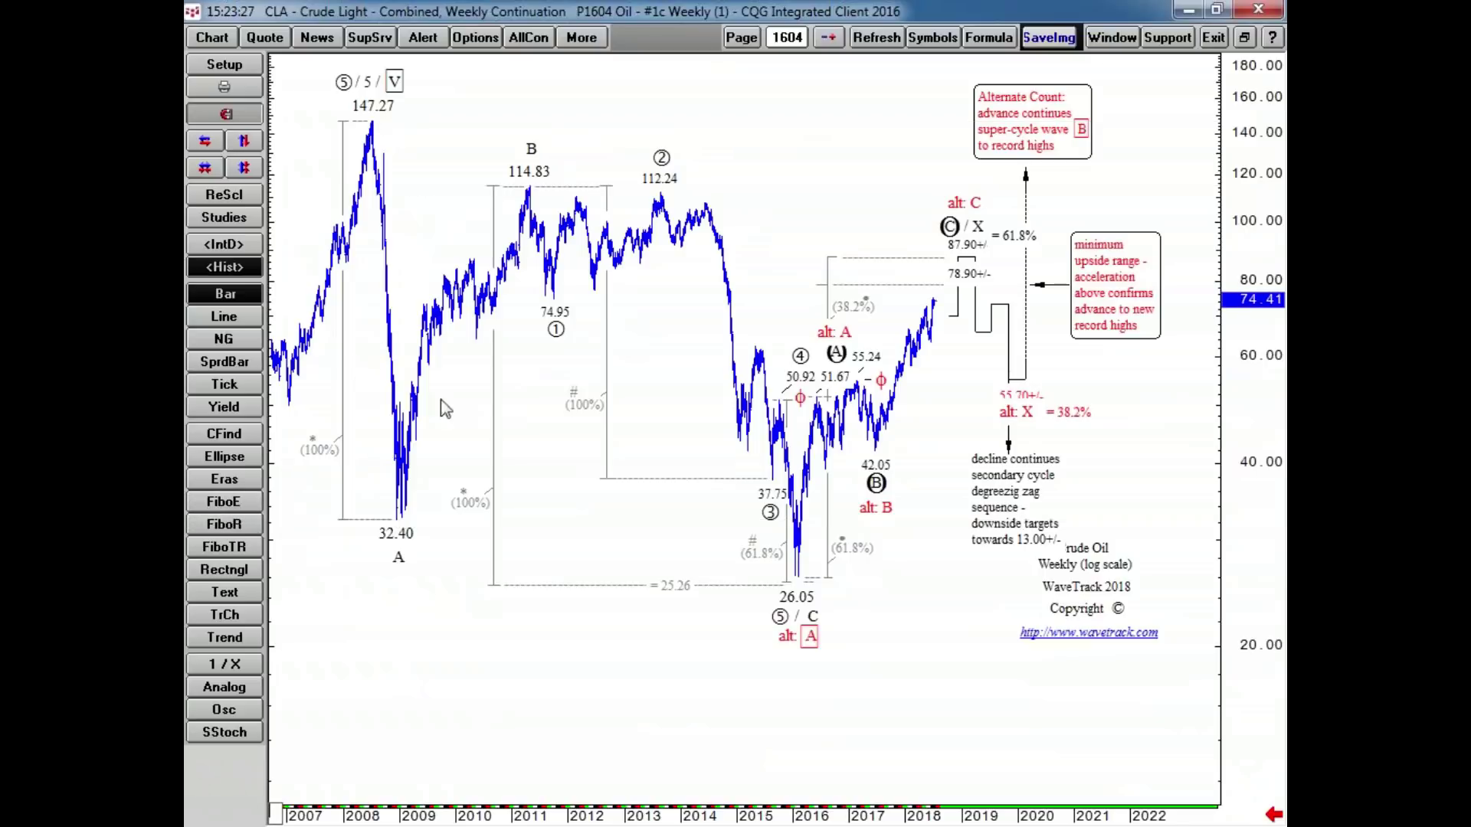
{"action": "right_click", "coordinate": [878, 180]}
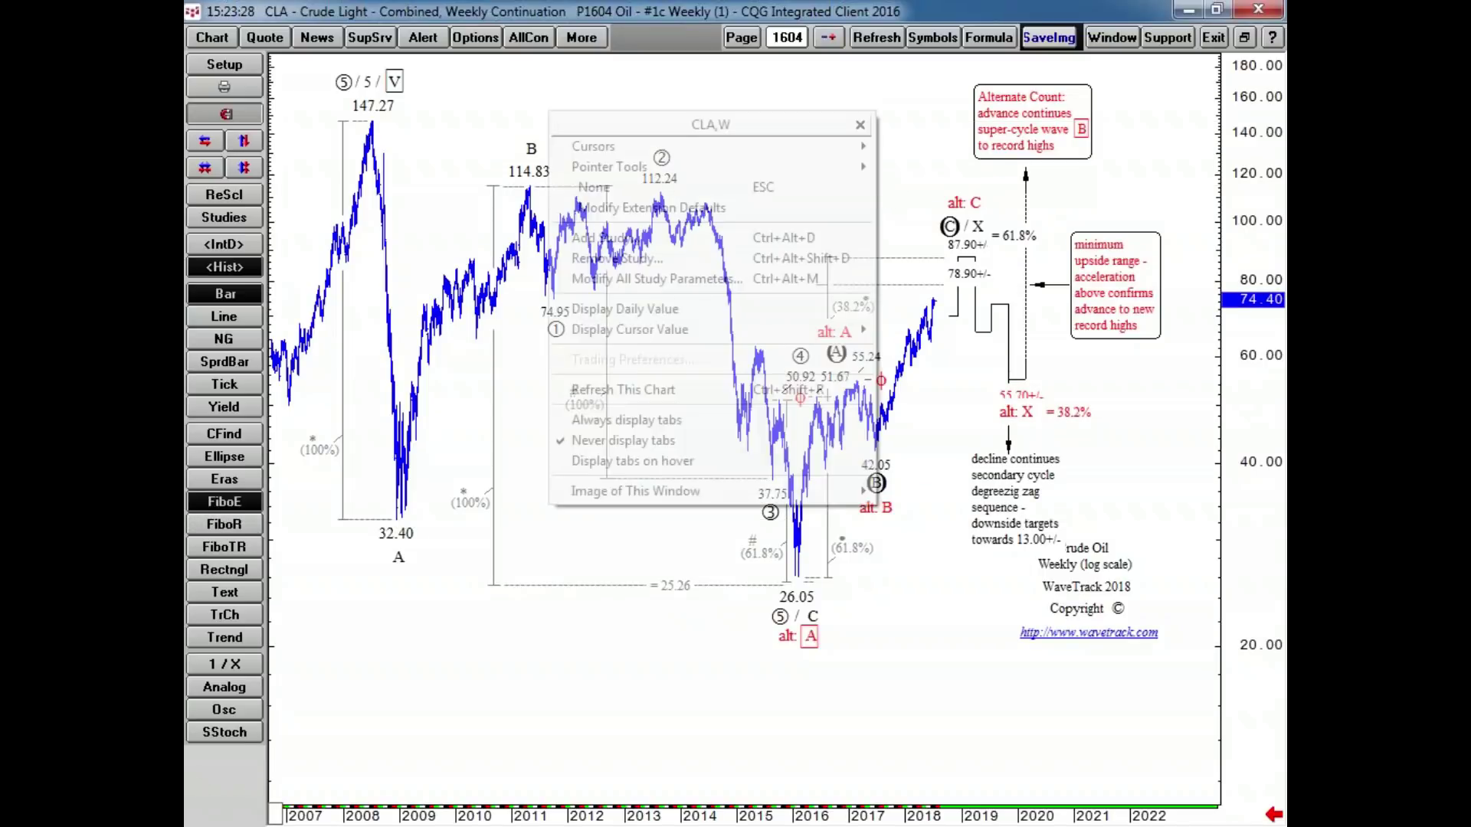
{"action": "left_click", "coordinate": [820, 209]}
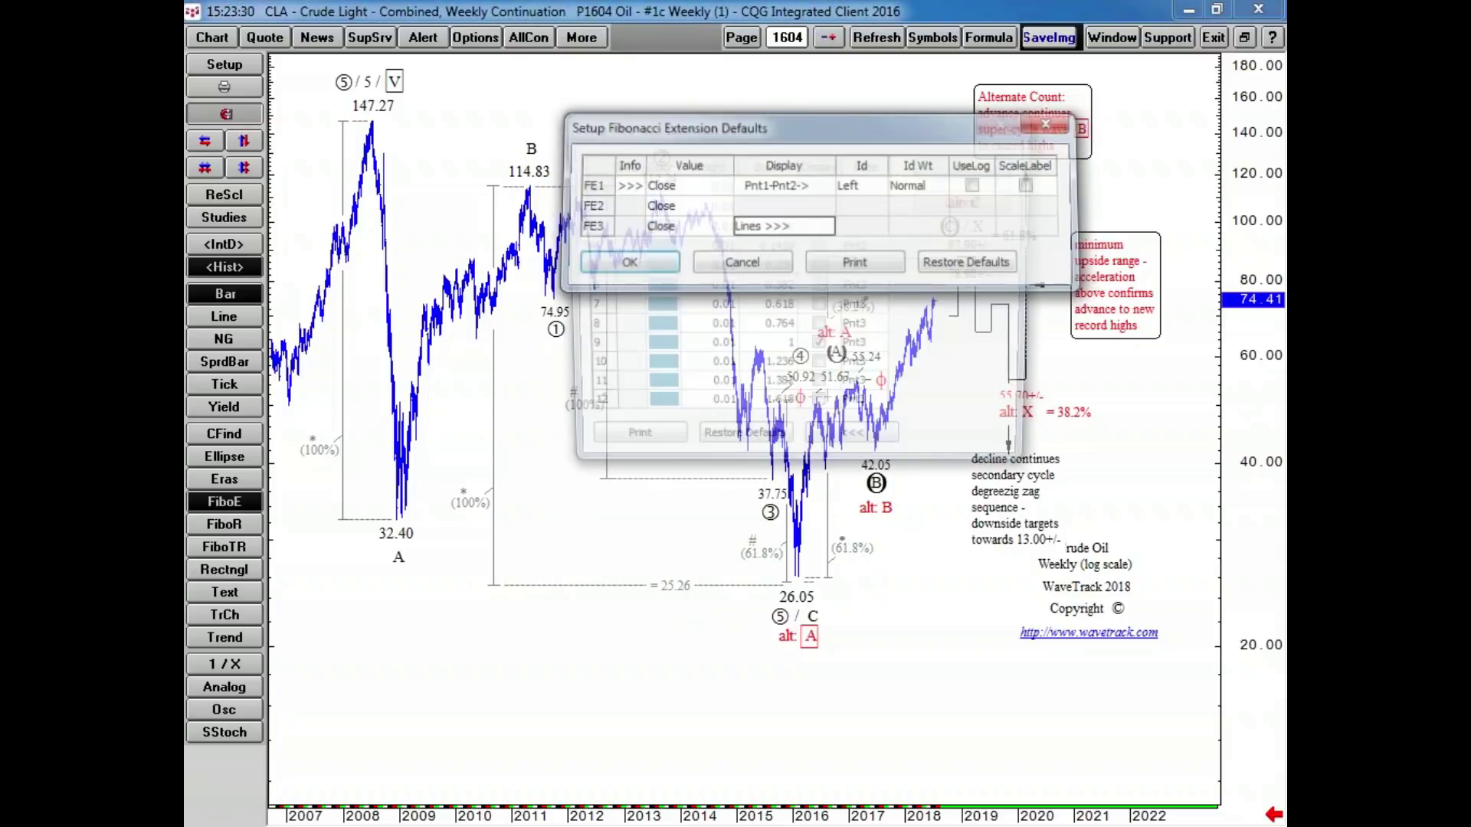
{"action": "left_click", "coordinate": [962, 164]}
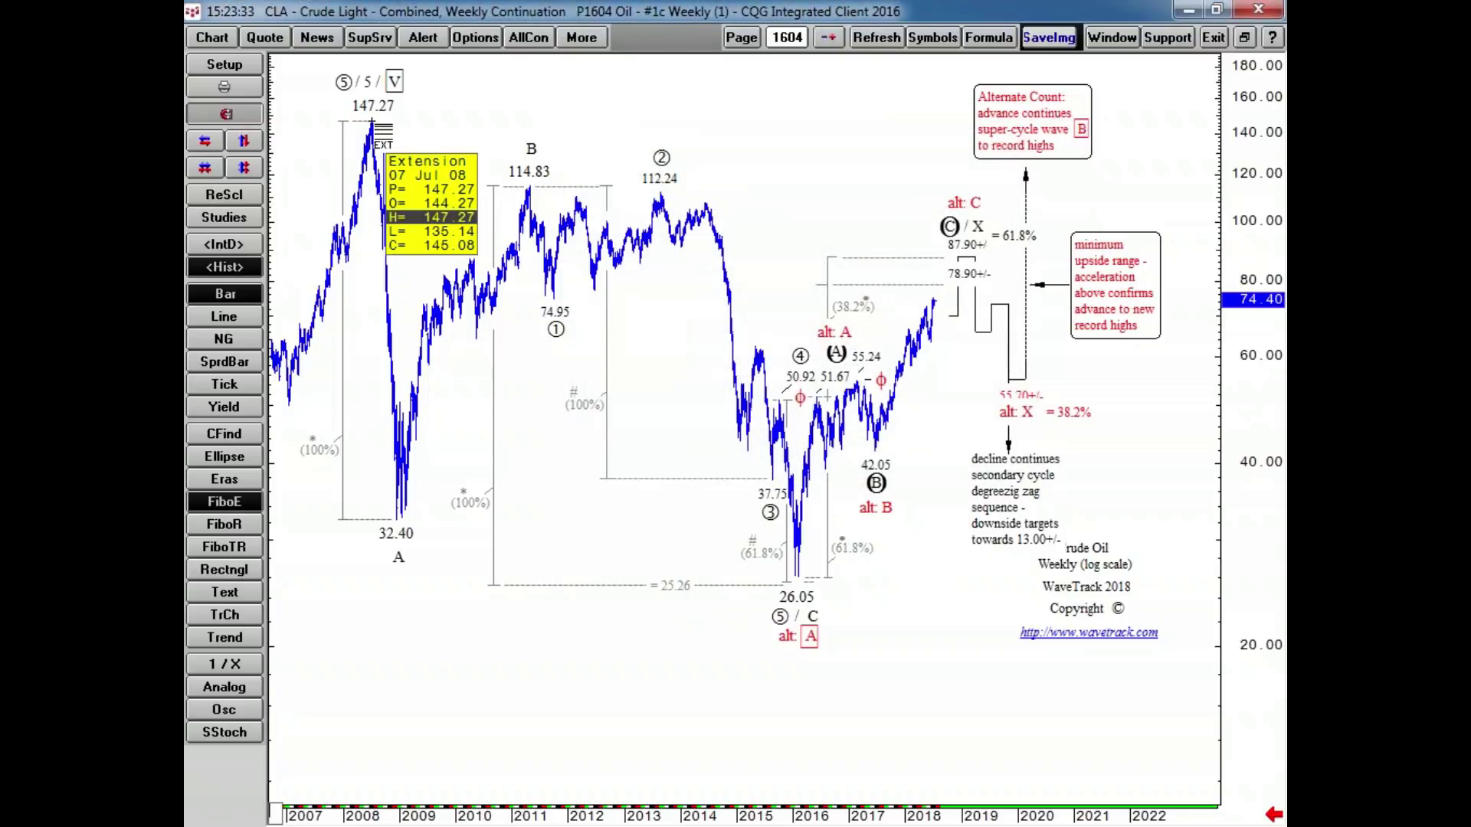
{"action": "left_click_drag", "start_coordinate": [373, 123], "coordinate": [396, 525]}
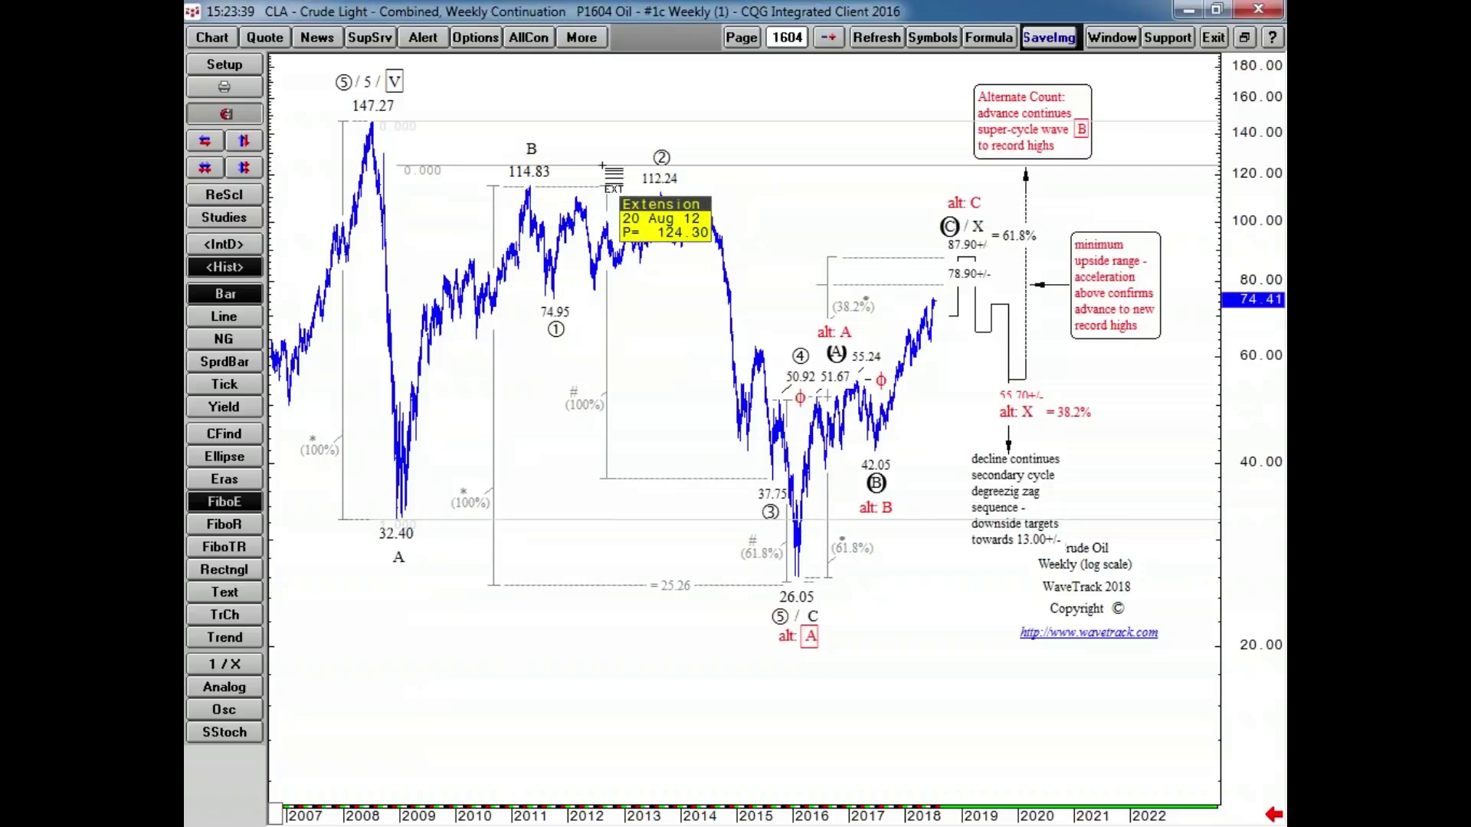
{"action": "left_click", "coordinate": [528, 187]}
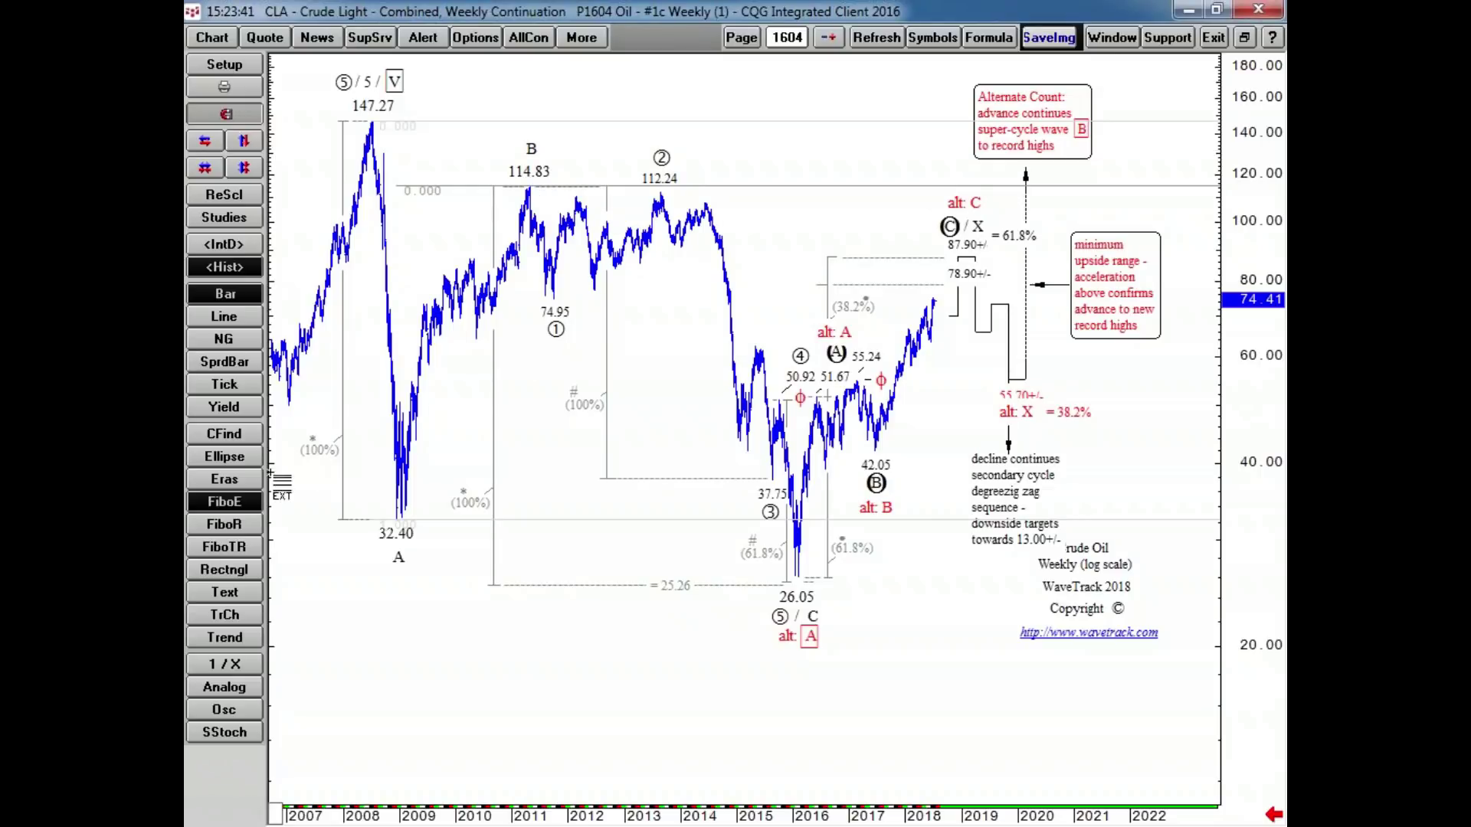
{"action": "mouse_move", "coordinate": [1239, 387]}
{"action": "left_mouse_down"}
{"action": "mouse_move", "coordinate": [1245, 463]}
{"action": "mouse_move", "coordinate": [1268, 379]}
{"action": "left_mouse_up"}
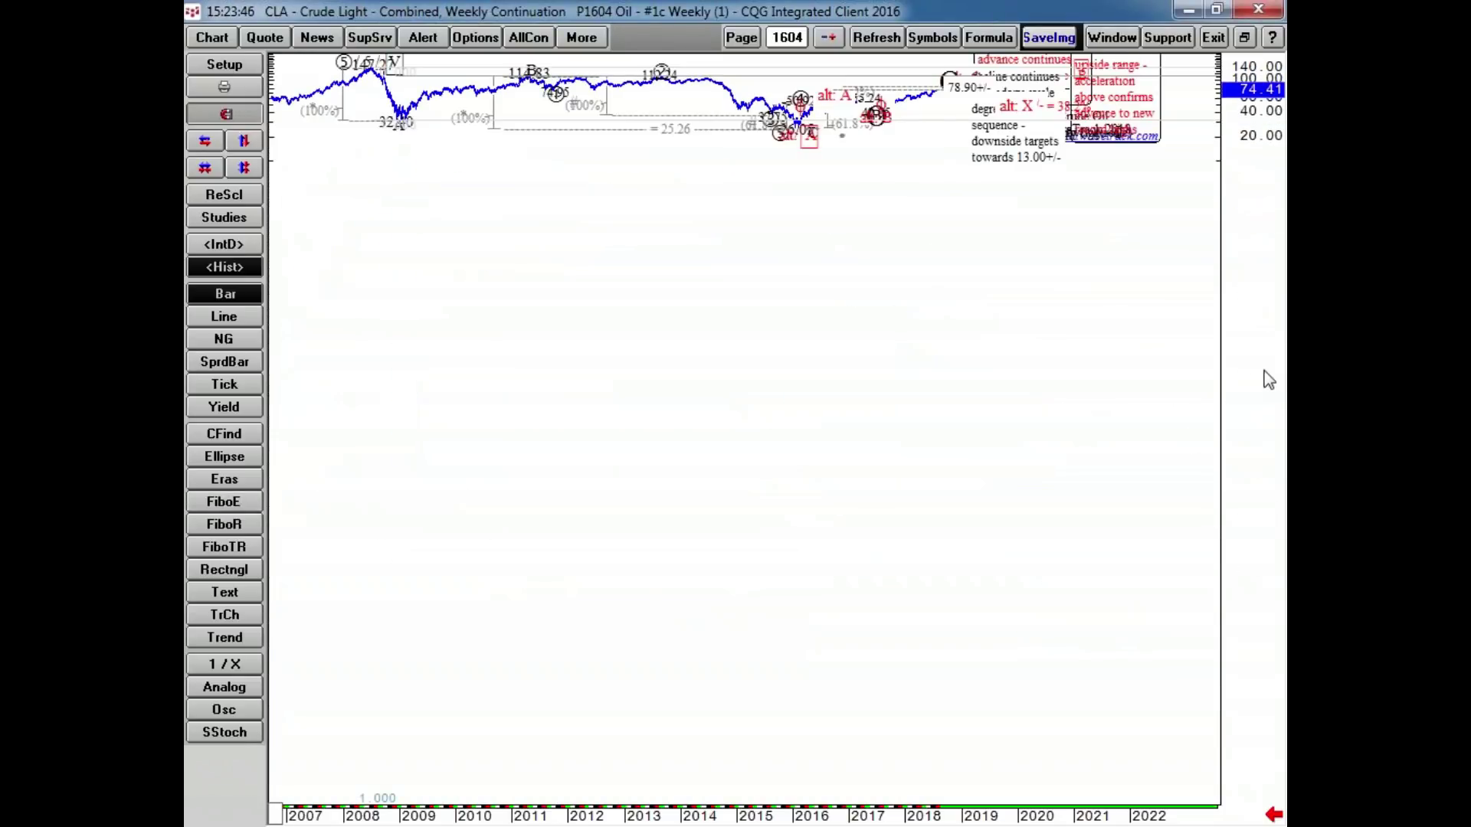
{"action": "mouse_move", "coordinate": [1124, 393]}
{"action": "left_mouse_down"}
{"action": "mouse_move", "coordinate": [1129, 319]}
{"action": "mouse_move", "coordinate": [1096, 352]}
{"action": "left_mouse_up"}
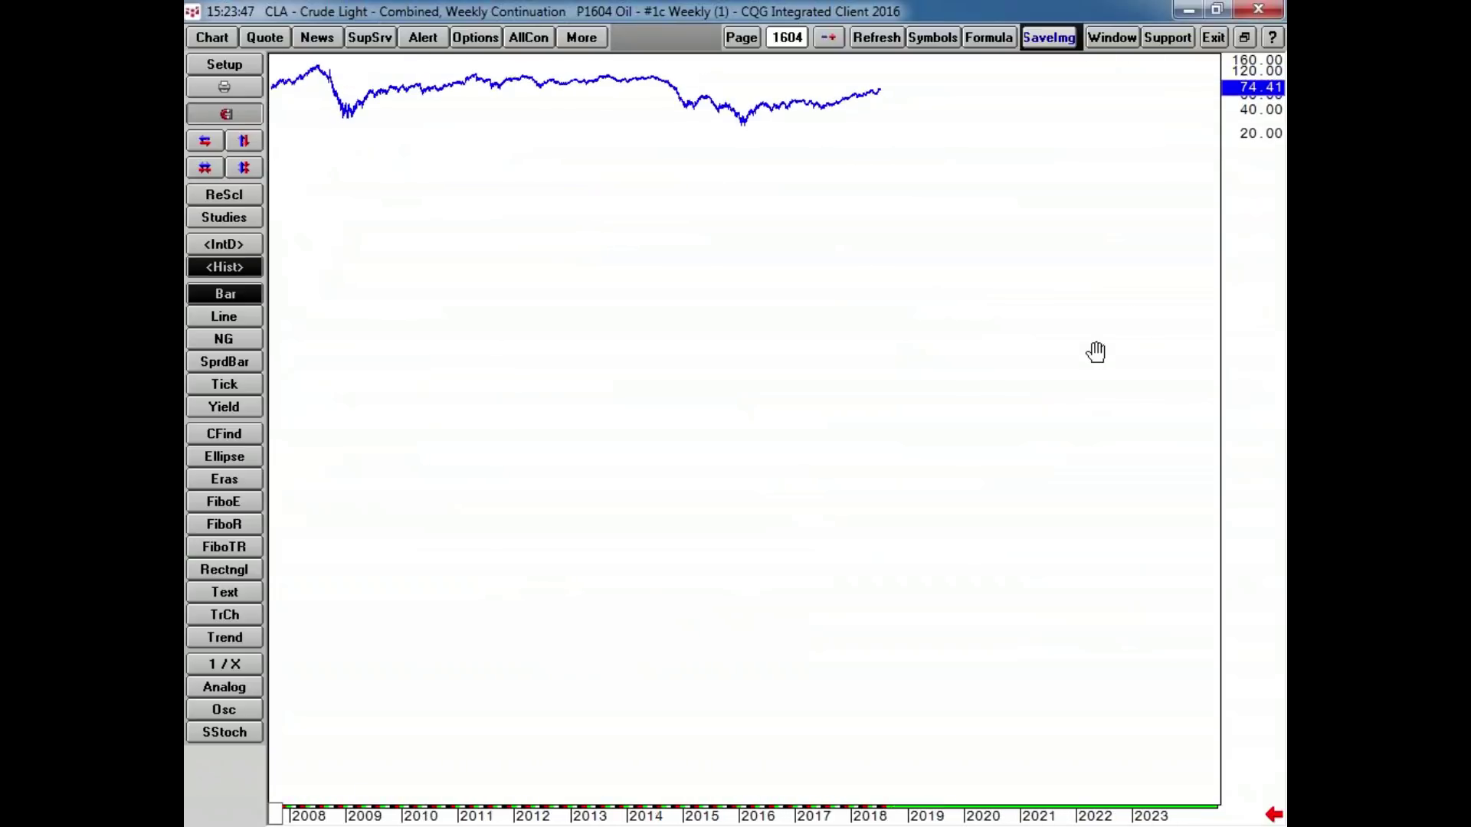
{"action": "left_click_drag", "start_coordinate": [1242, 387], "coordinate": [1243, 253]}
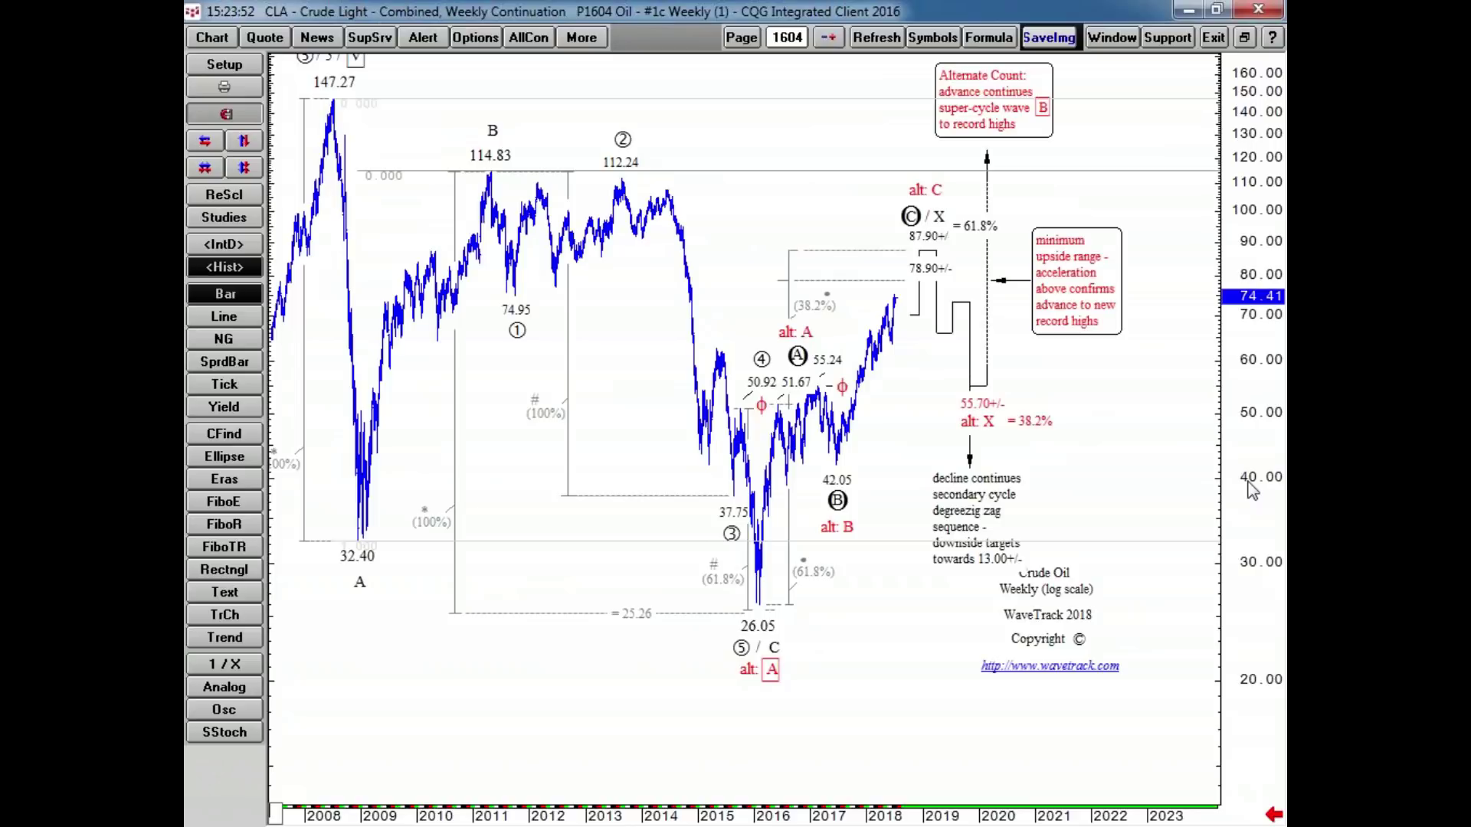
- Switch the price scale to Linear, select the 1.000 Fib line, and reload the chart
{"action": "right_click", "coordinate": [1247, 480]}
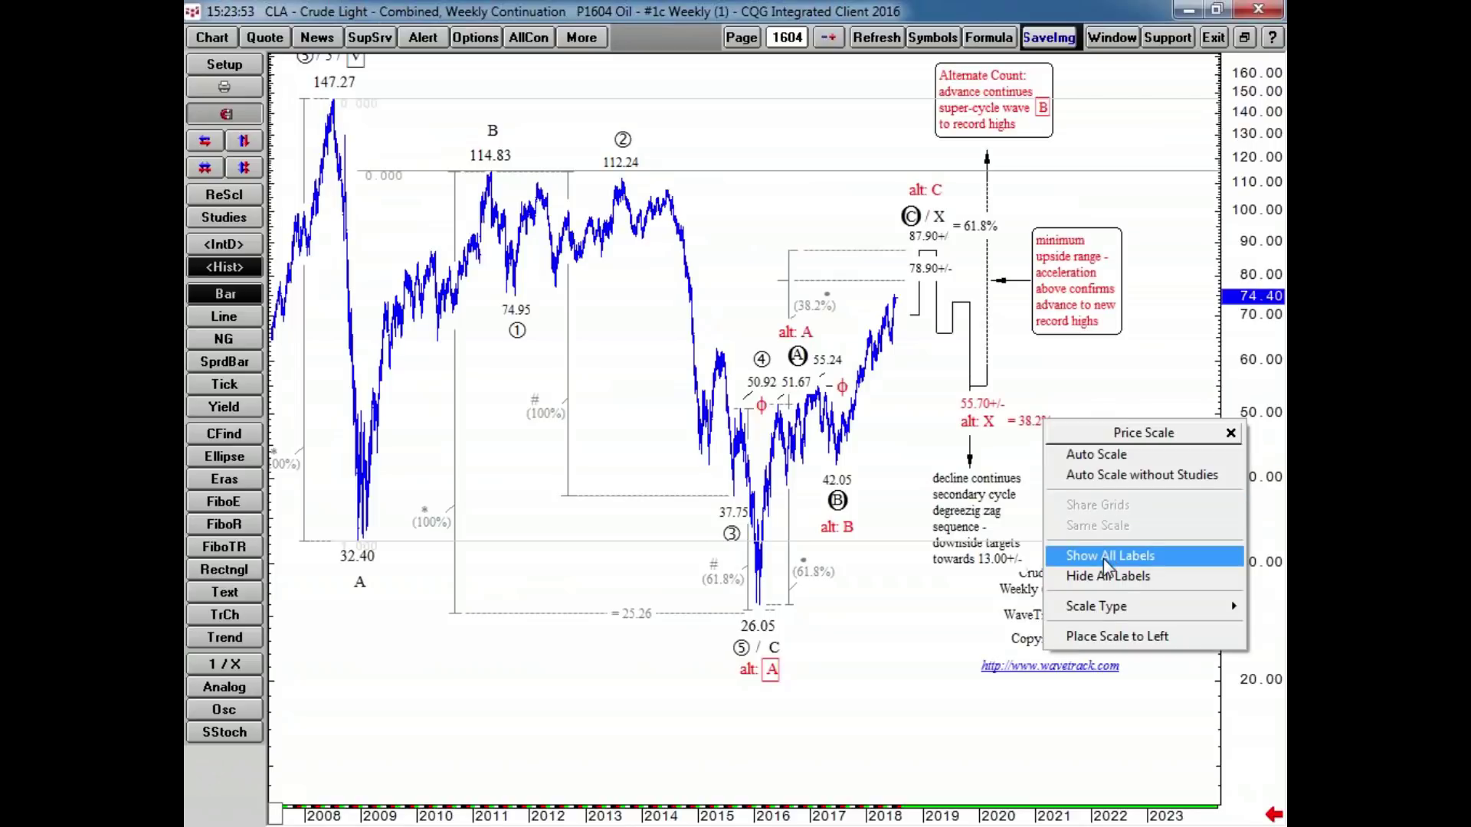
{"action": "mouse_move", "coordinate": [1097, 607]}
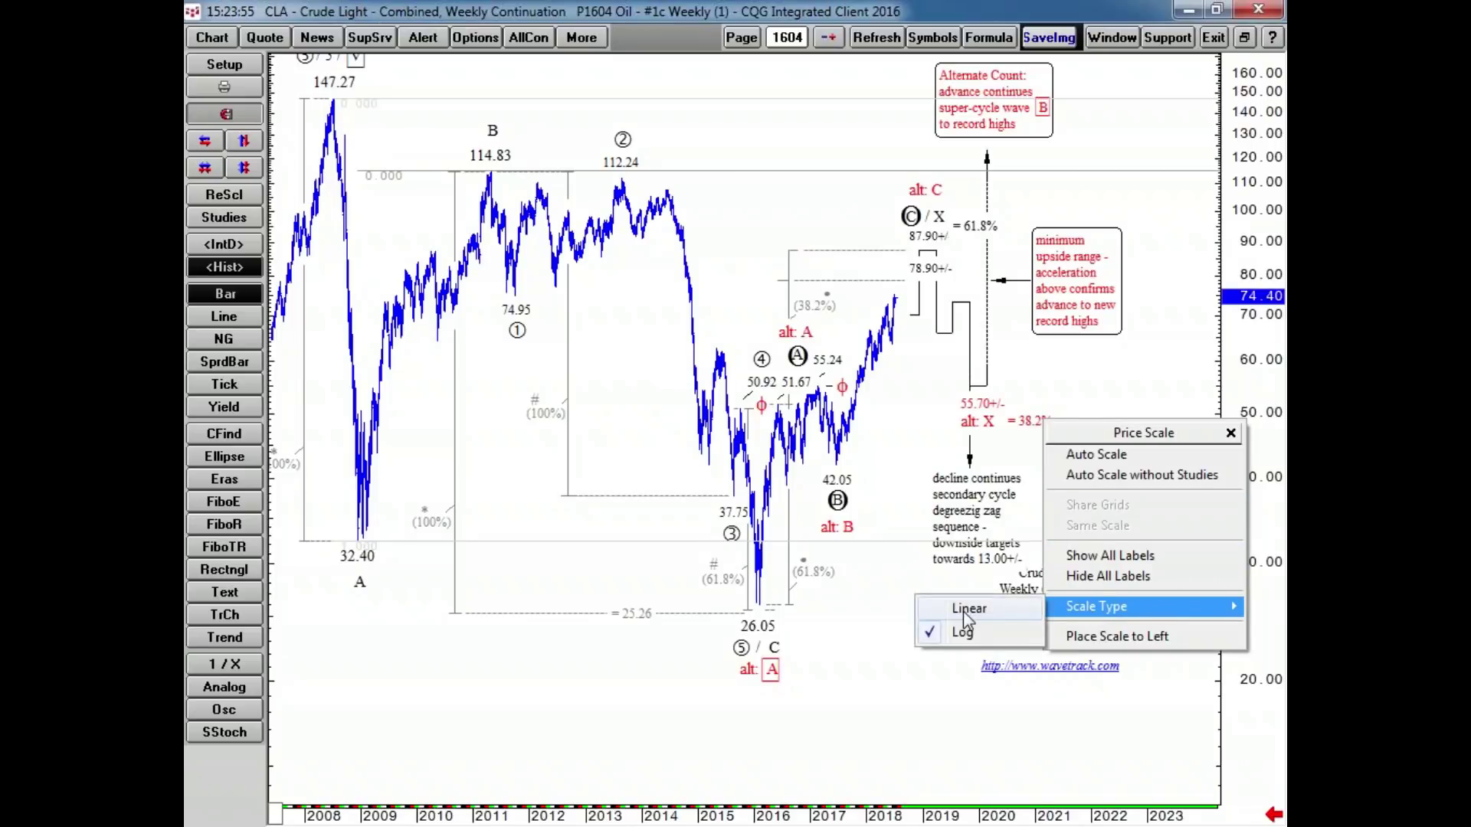
{"action": "left_click", "coordinate": [963, 610]}
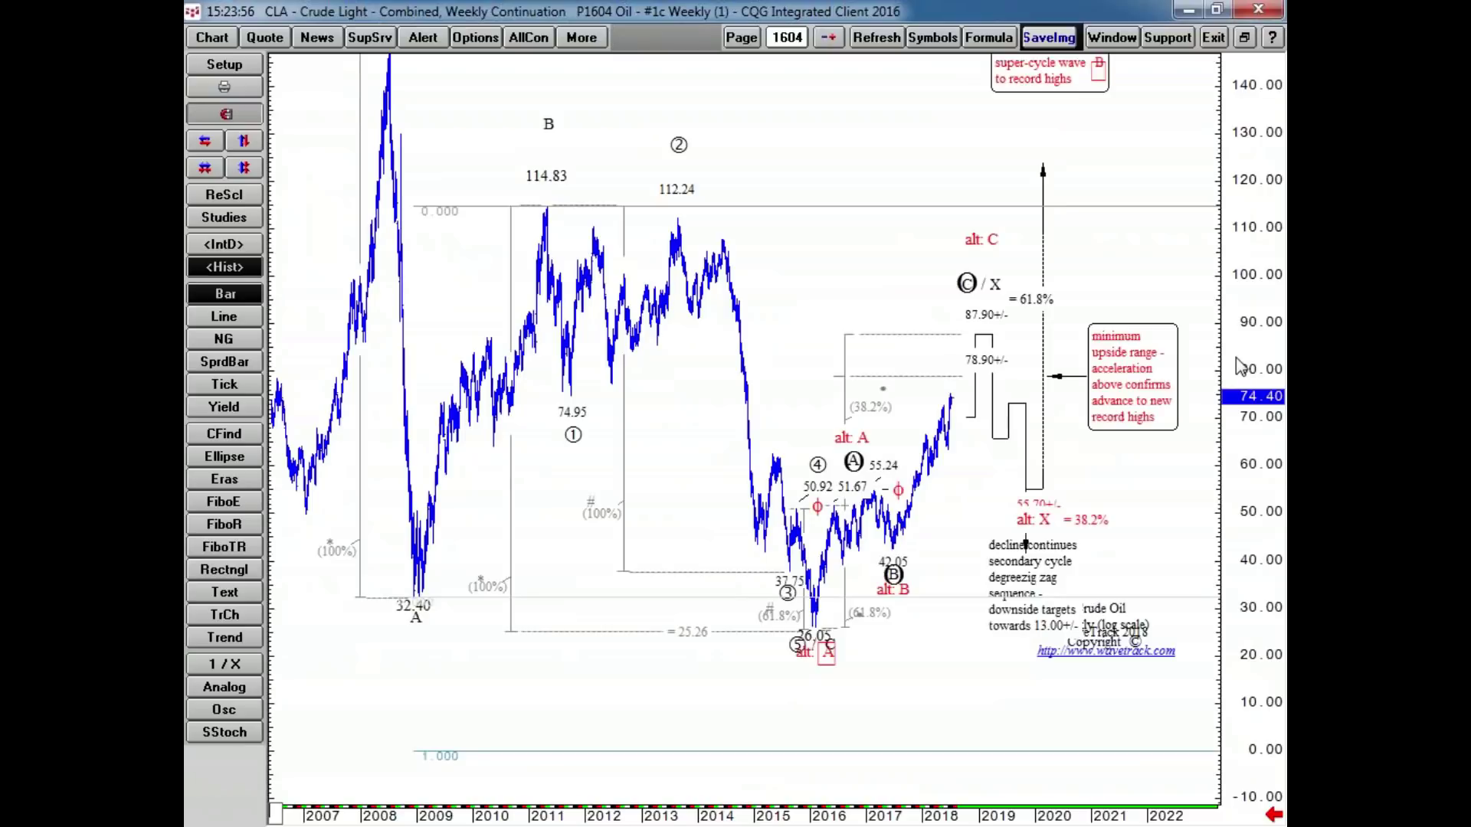
{"action": "mouse_move", "coordinate": [767, 681]}
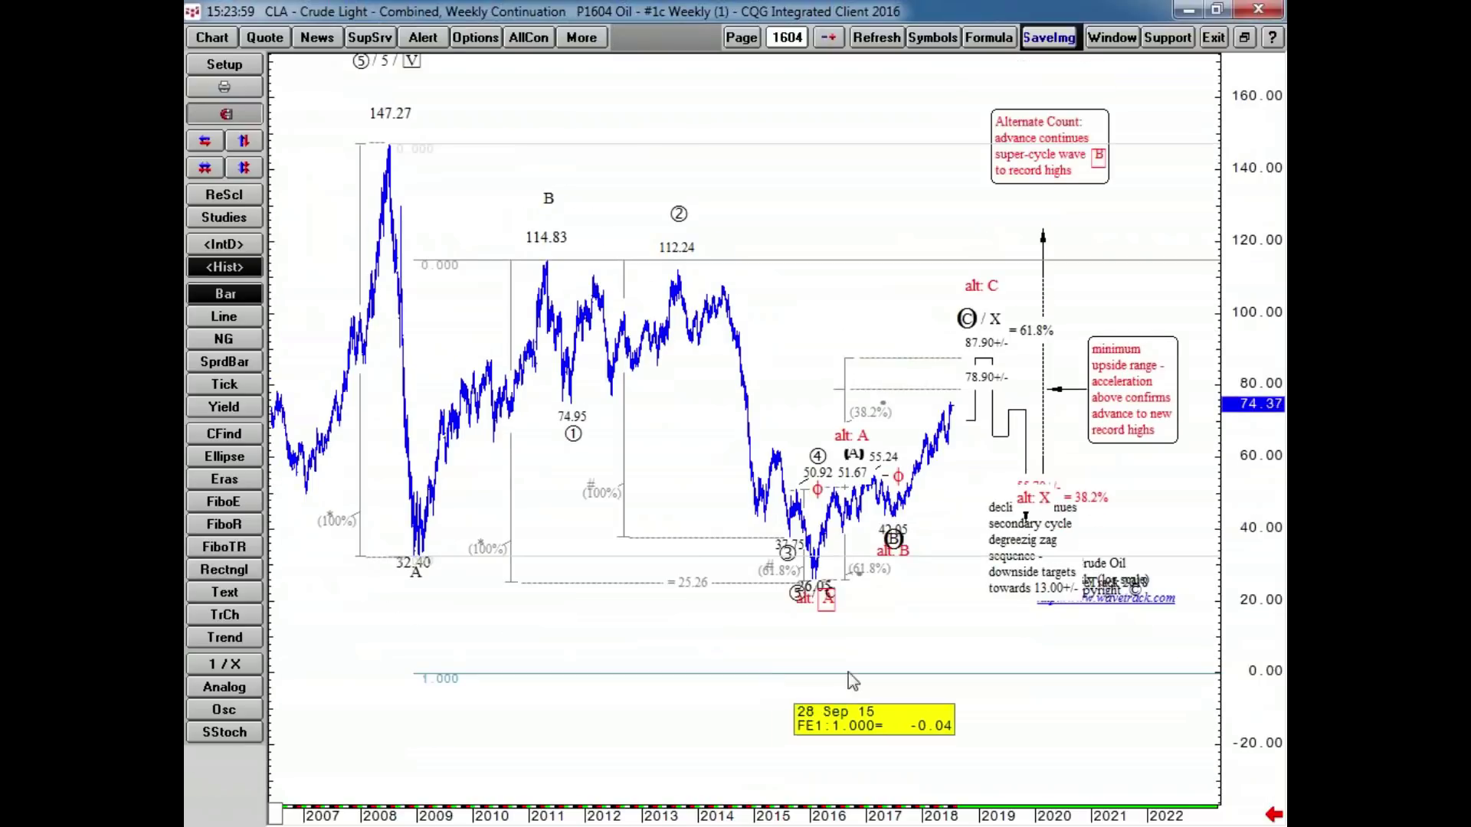
{"action": "left_click", "coordinate": [1242, 680]}
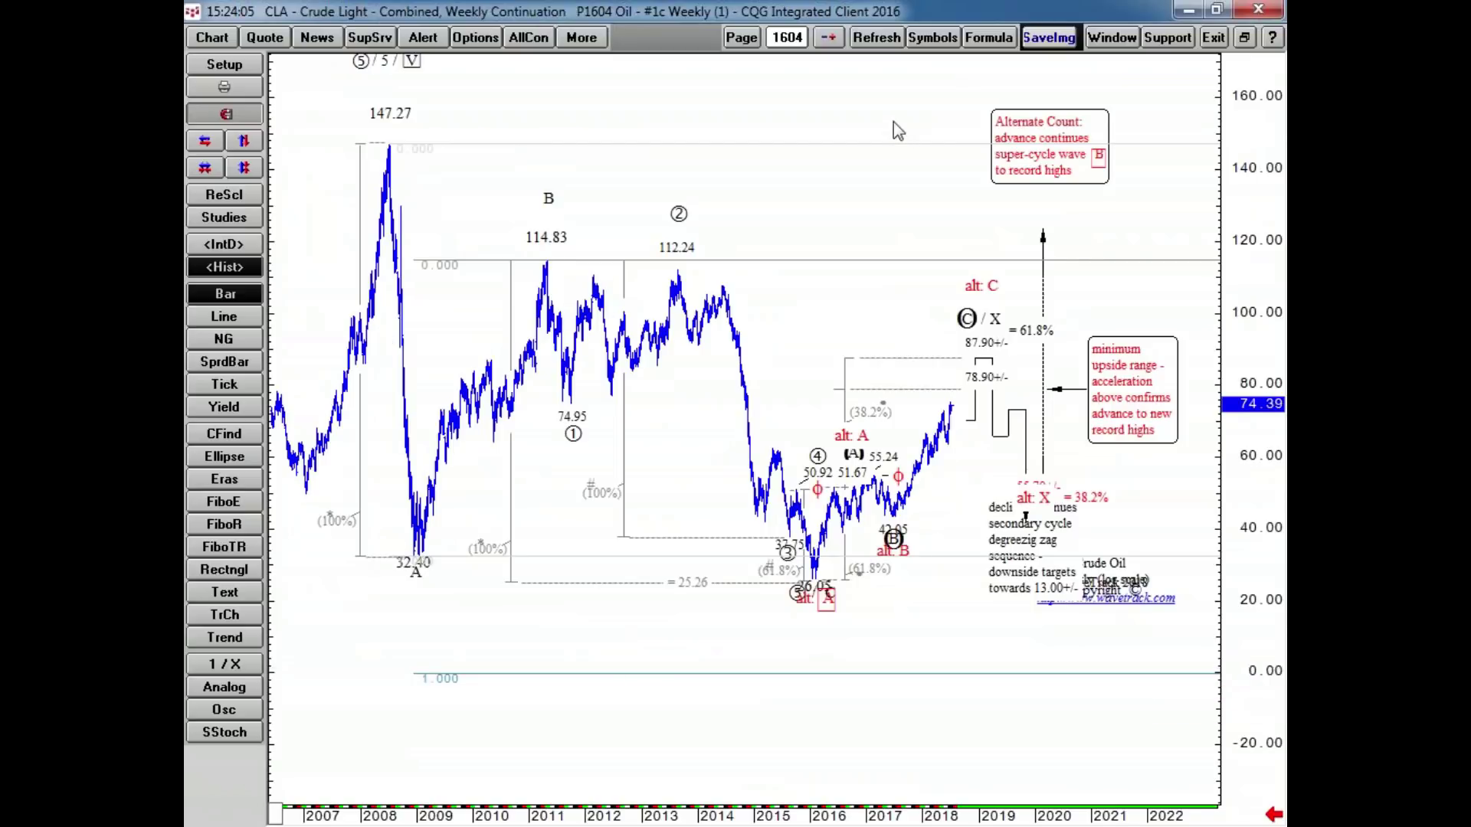
{"action": "left_click", "coordinate": [829, 36]}
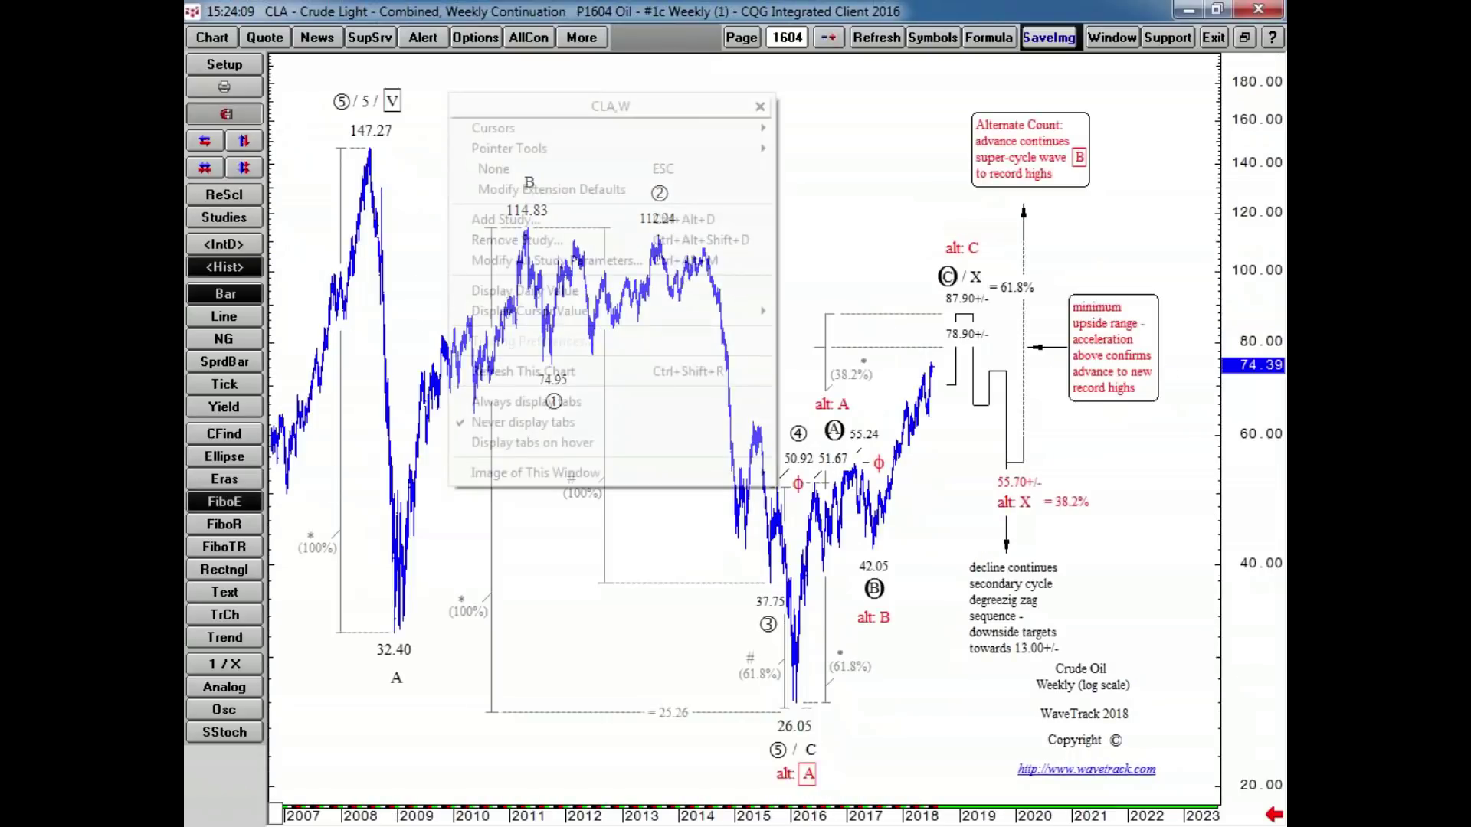
- Draw the FiboE extension from 147.27 down to 32.40, anchored at the 114.83 high, on the log chart
{"action": "left_click", "coordinate": [552, 189]}
{"action": "left_click", "coordinate": [559, 253]}
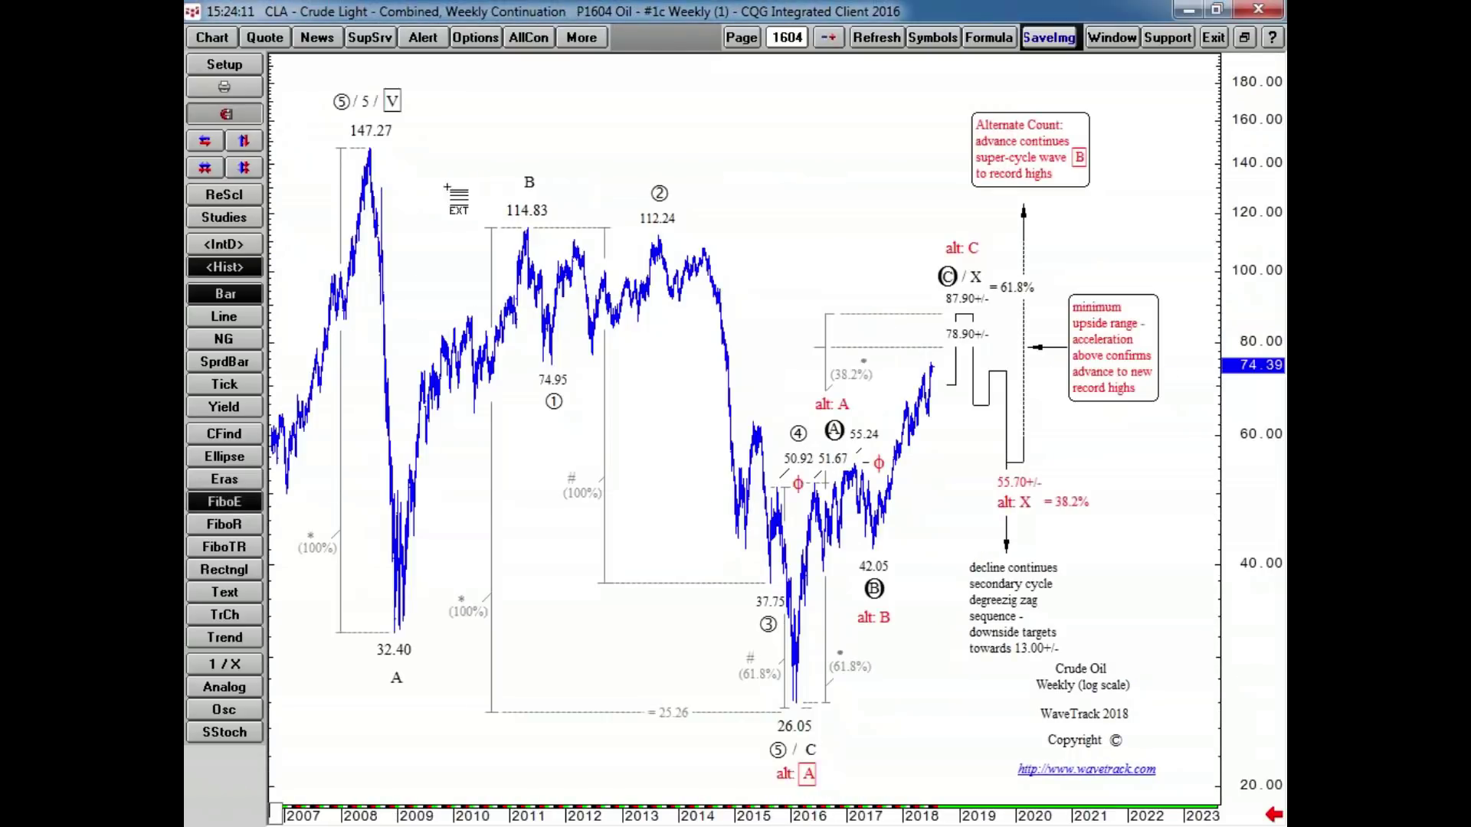
{"action": "left_click_drag", "start_coordinate": [370, 149], "coordinate": [394, 635]}
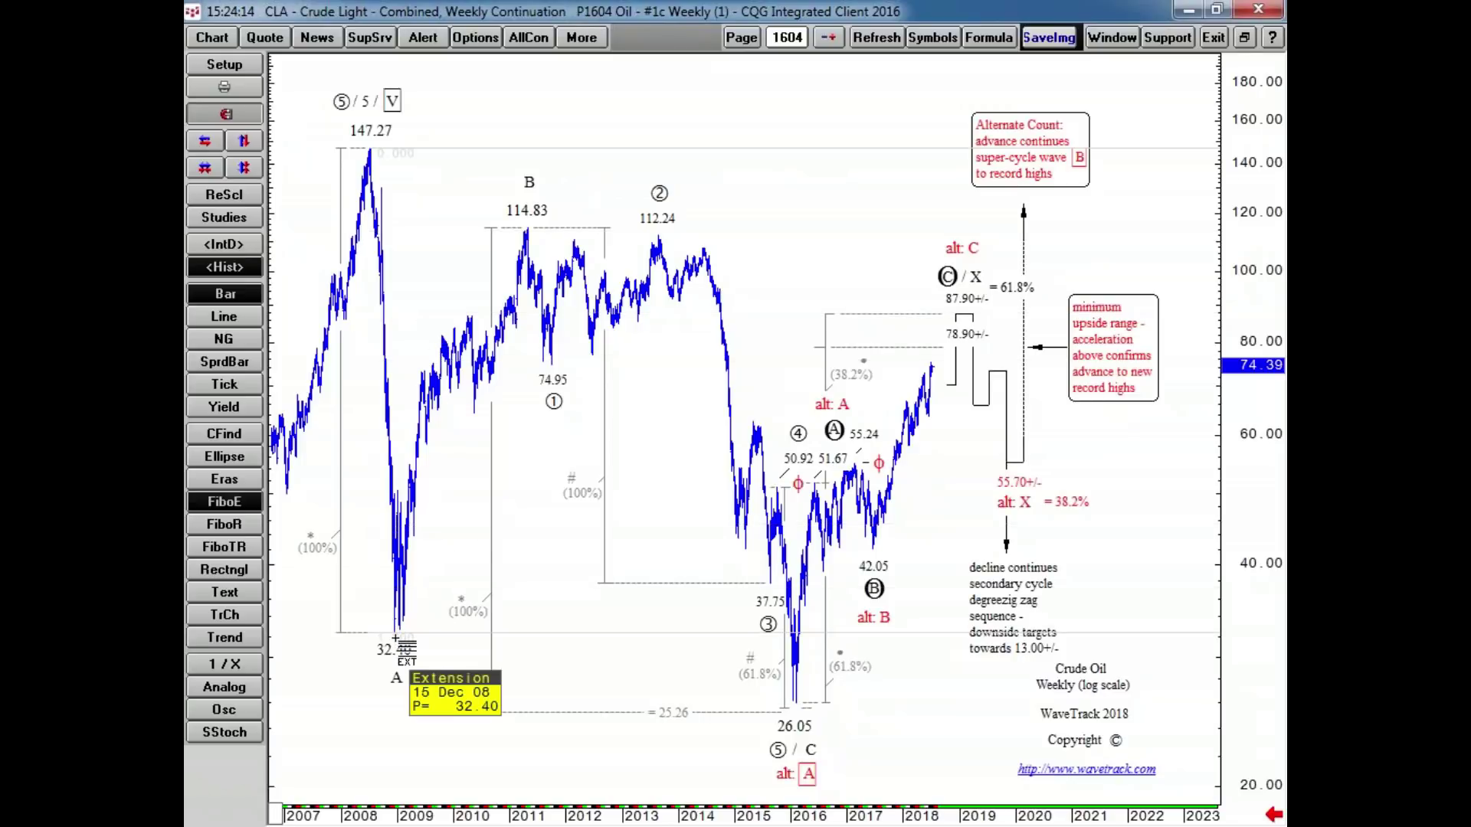
{"action": "left_click", "coordinate": [528, 226]}
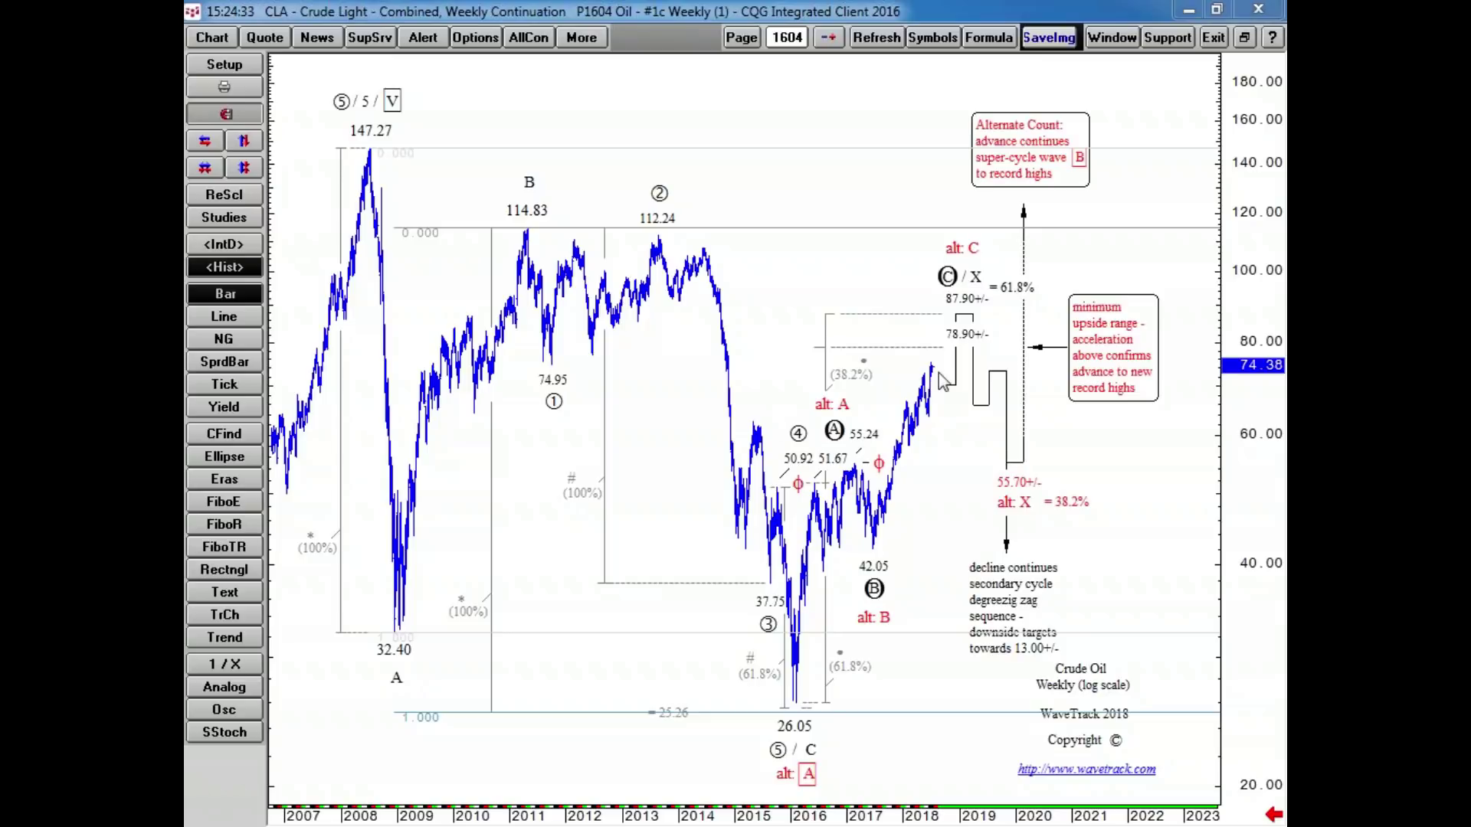
{"action": "left_click", "coordinate": [229, 503]}
- Set FiboE defaults to show 0.618 and draw an extension from the 26.05 low to 51.67
{"action": "right_click", "coordinate": [810, 172]}
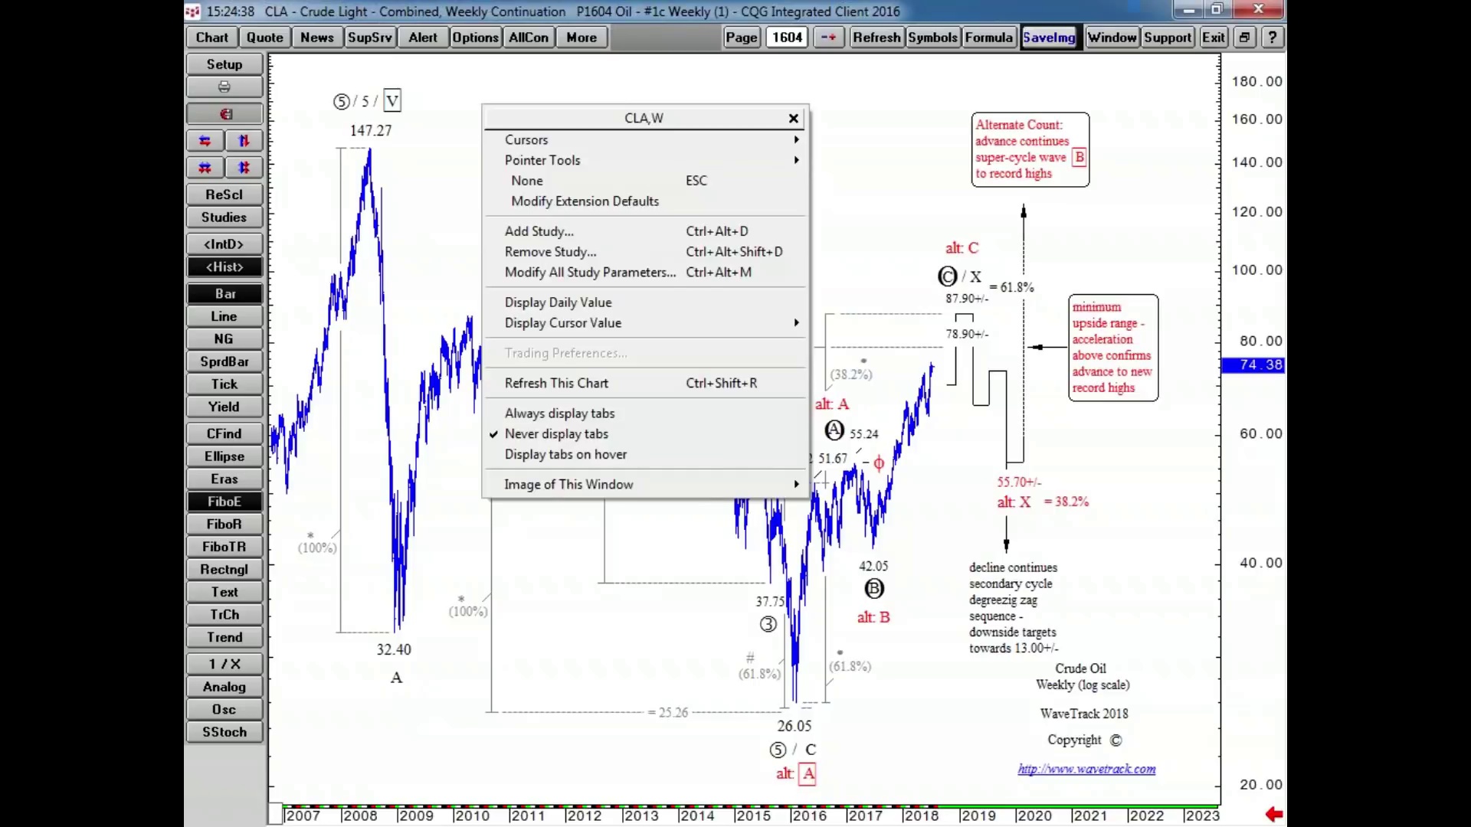
{"action": "left_click", "coordinate": [766, 200]}
{"action": "left_click", "coordinate": [877, 269]}
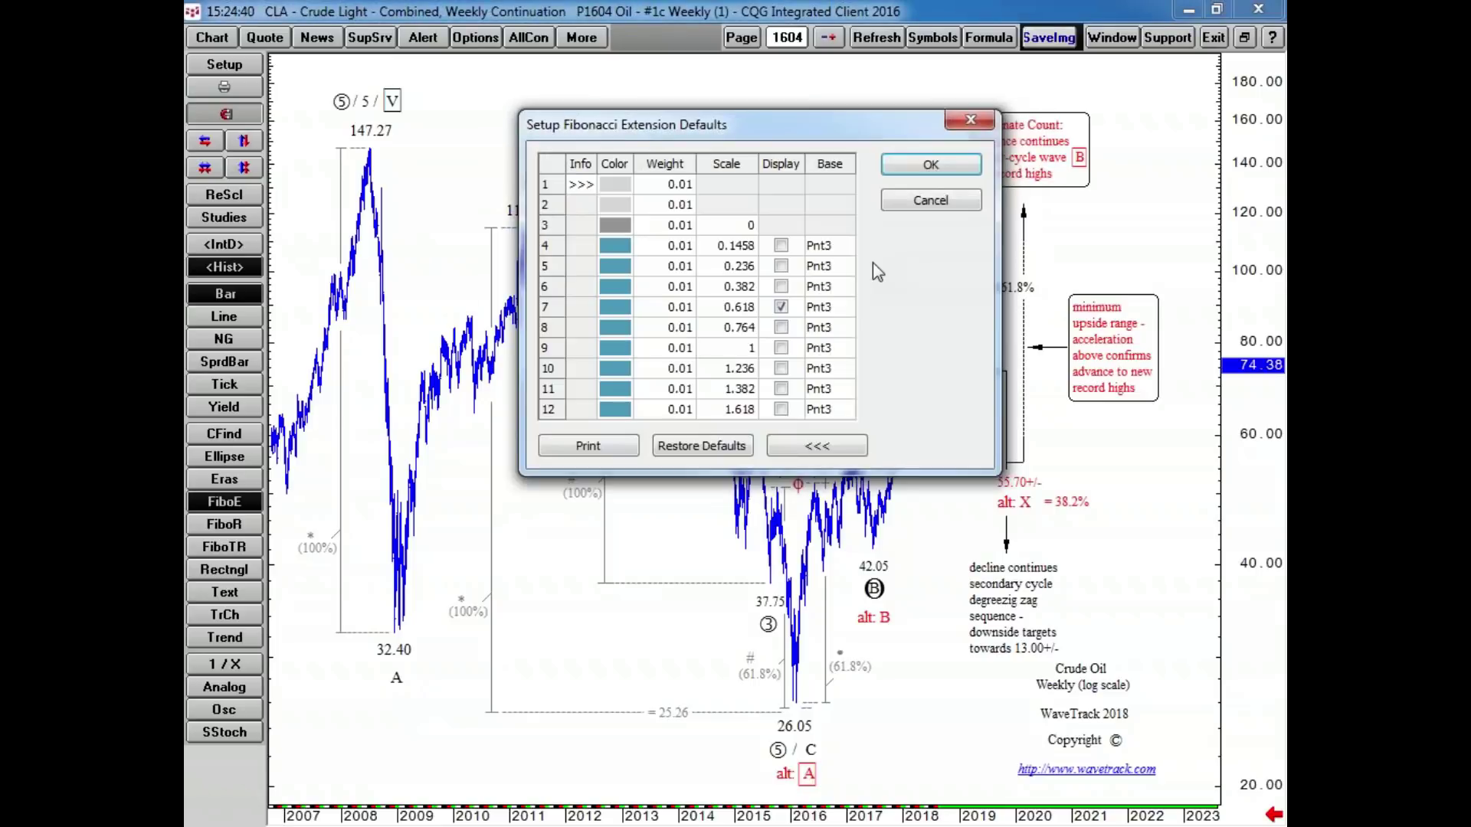
{"action": "left_click", "coordinate": [930, 165]}
{"action": "left_click", "coordinate": [796, 704]}
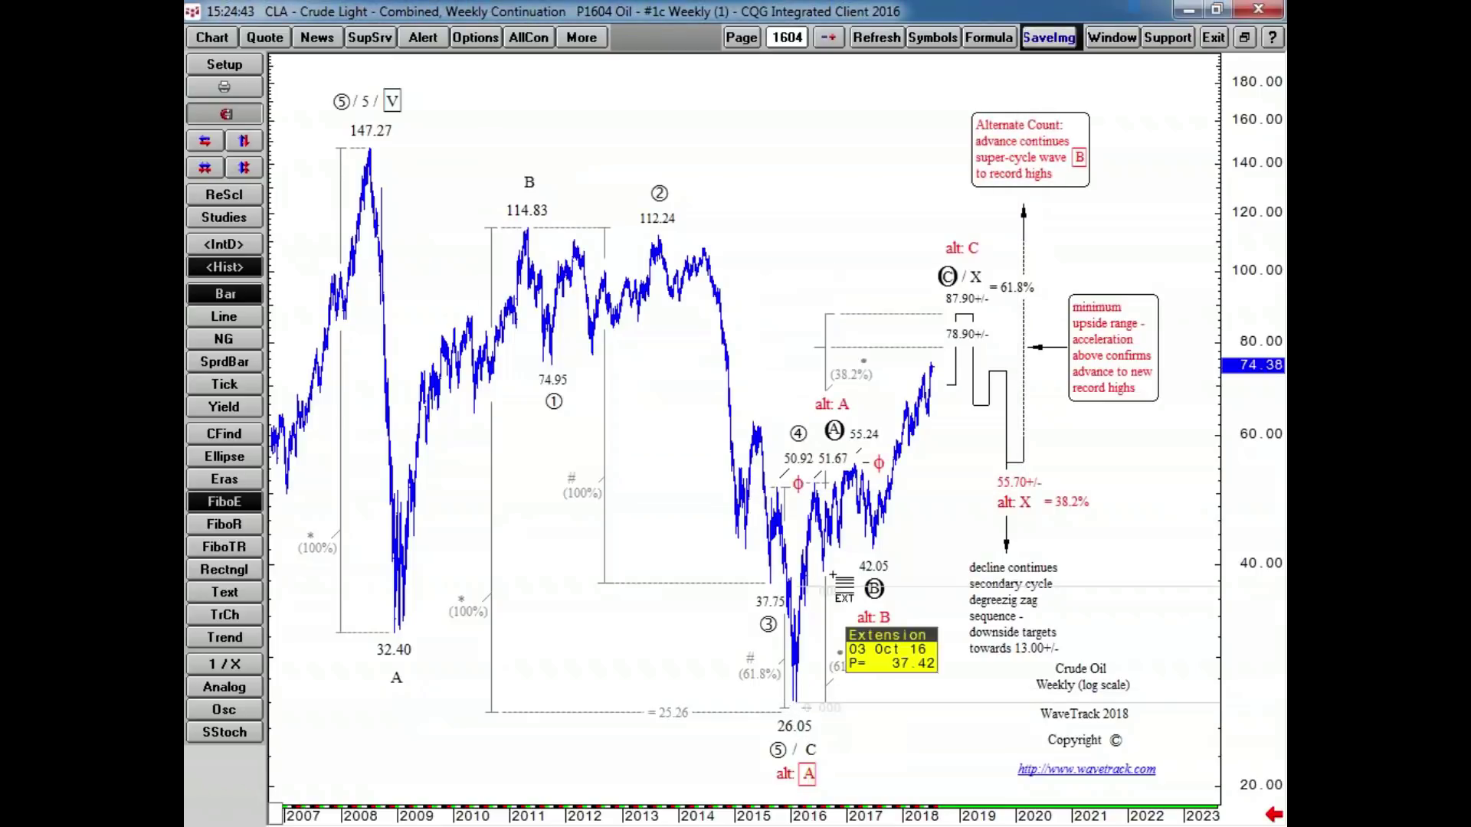
{"action": "left_click", "coordinate": [814, 486]}
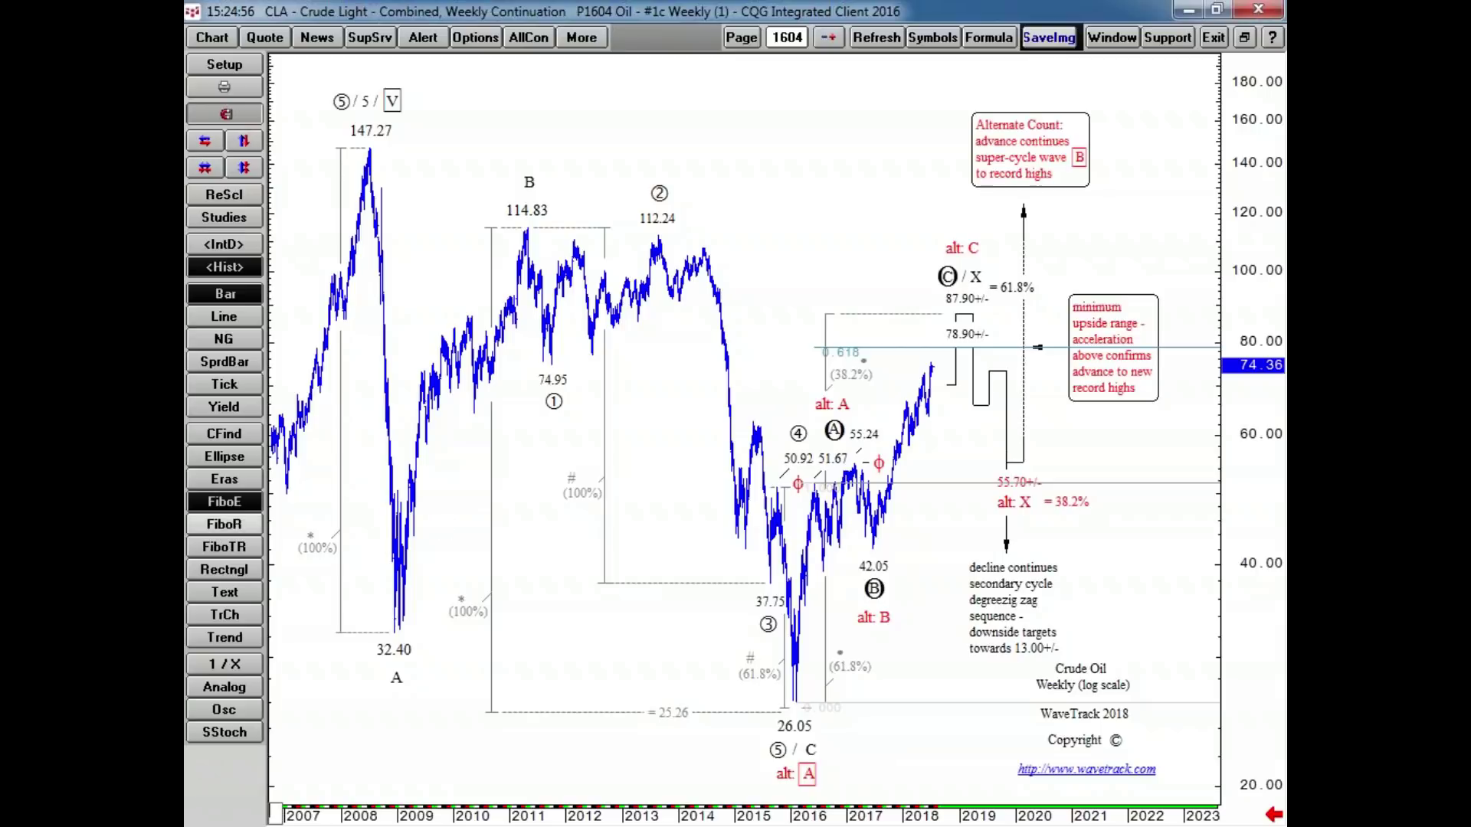
{"action": "left_click", "coordinate": [230, 502]}
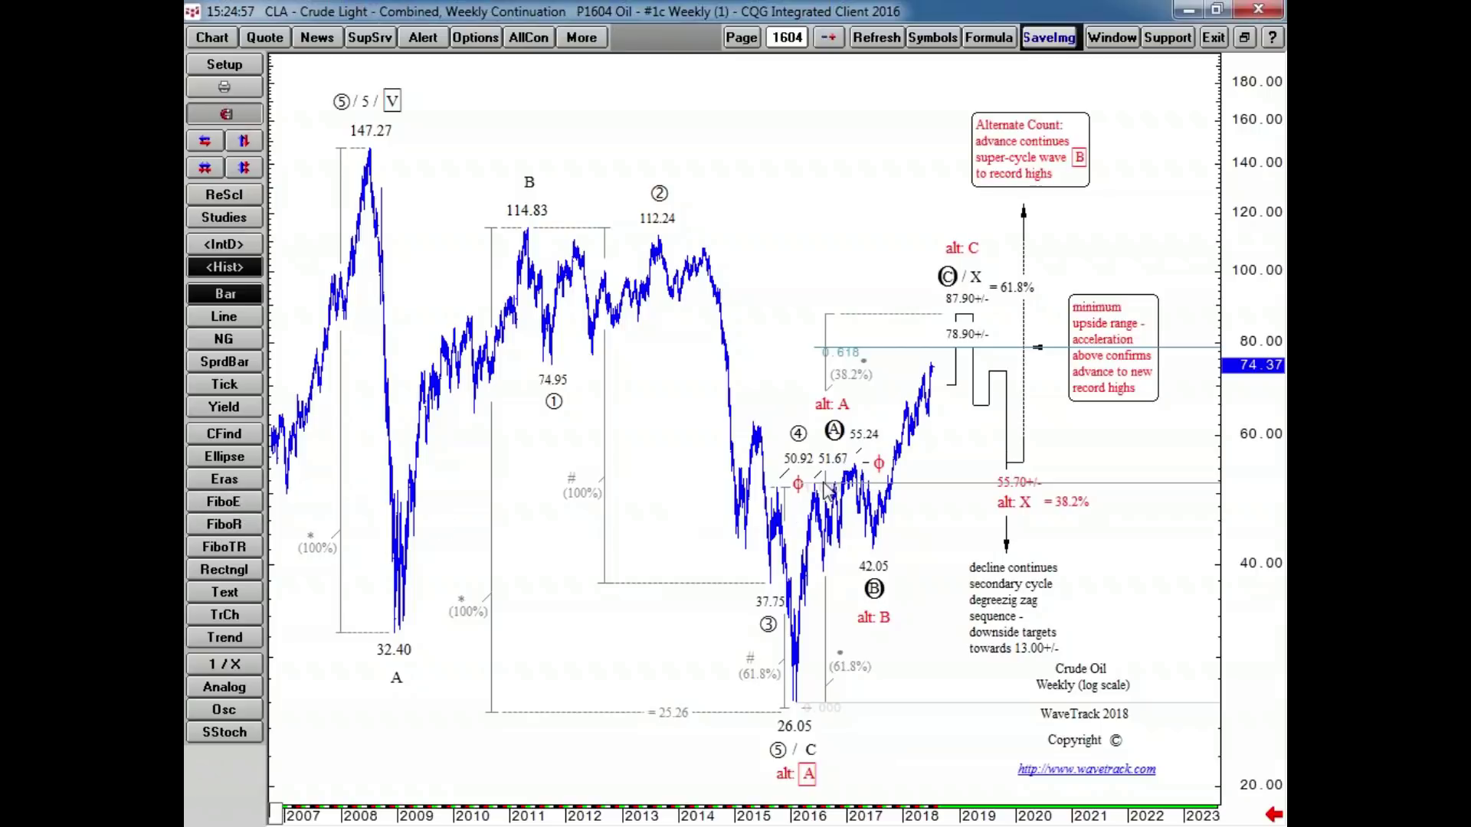
- Check the 2016 and February 2017 bars and draw a second extension between them
{"action": "left_click", "coordinate": [825, 576]}
{"action": "left_click", "coordinate": [857, 469]}
{"action": "left_click", "coordinate": [224, 502]}
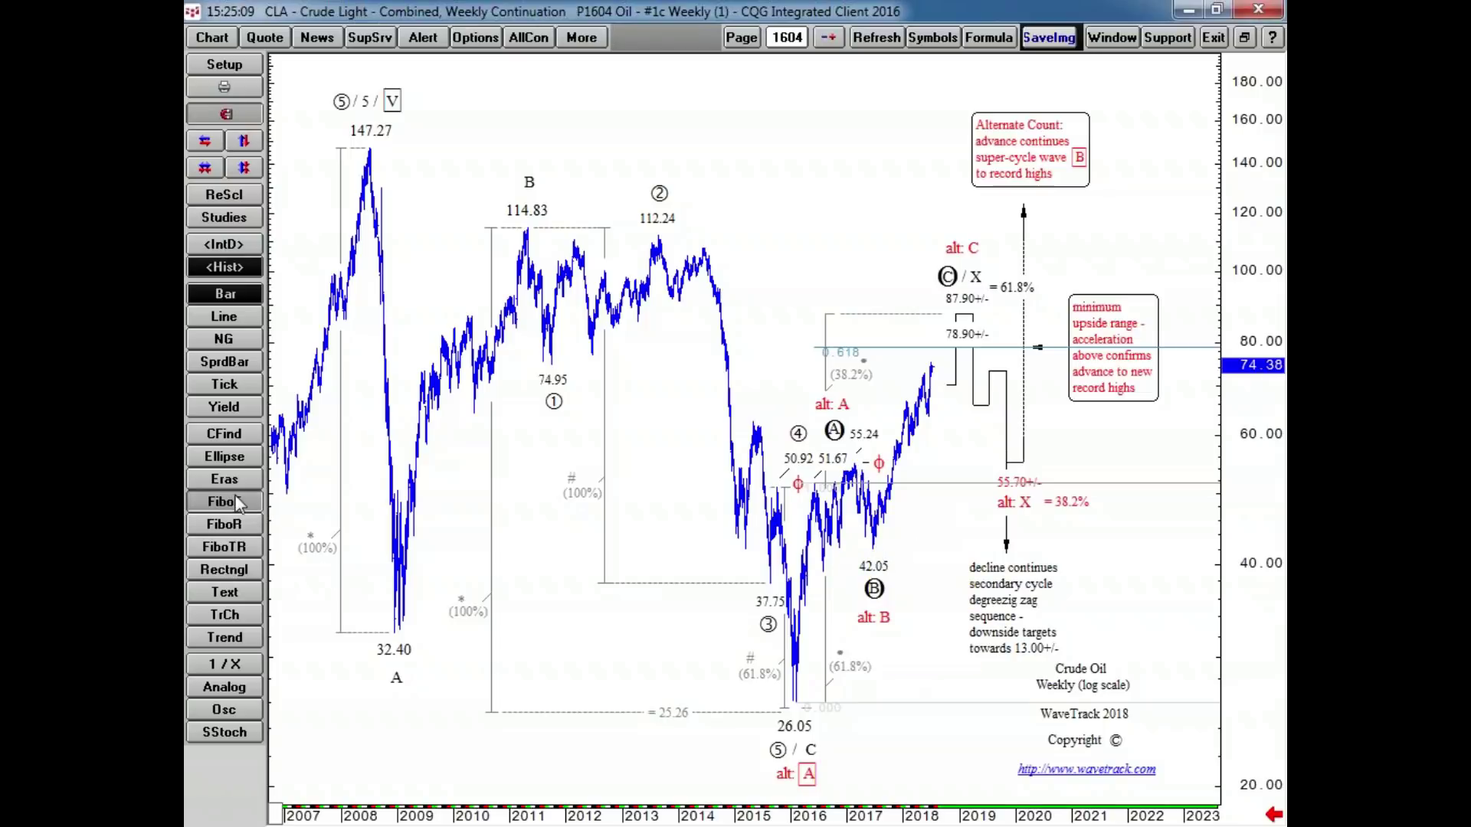
{"action": "left_click", "coordinate": [856, 469]}
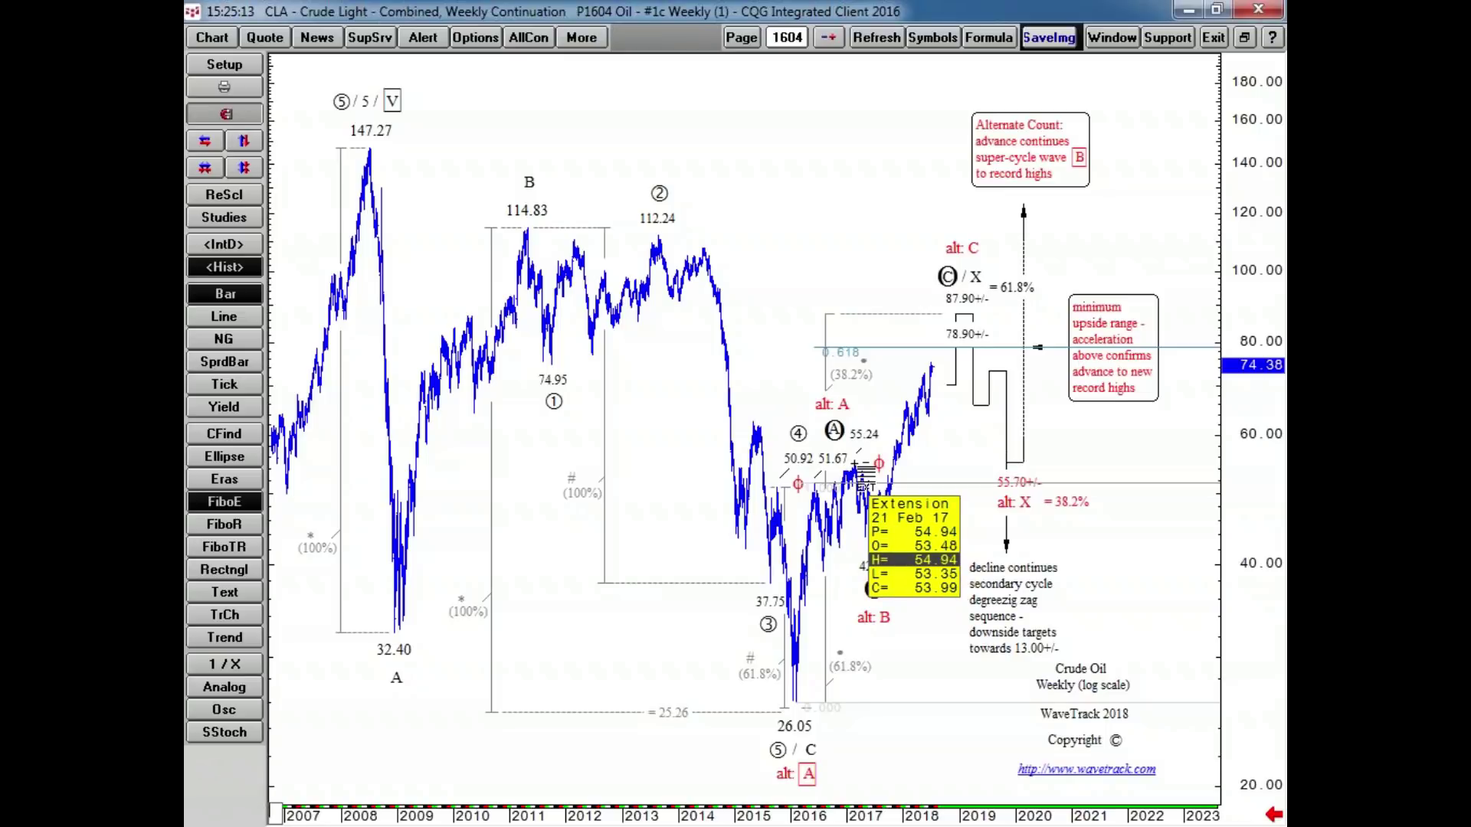
{"action": "mouse_move", "coordinate": [854, 465]}
{"action": "left_mouse_down"}
{"action": "mouse_move", "coordinate": [797, 705]}
{"action": "mouse_move", "coordinate": [856, 455]}
{"action": "left_mouse_up"}
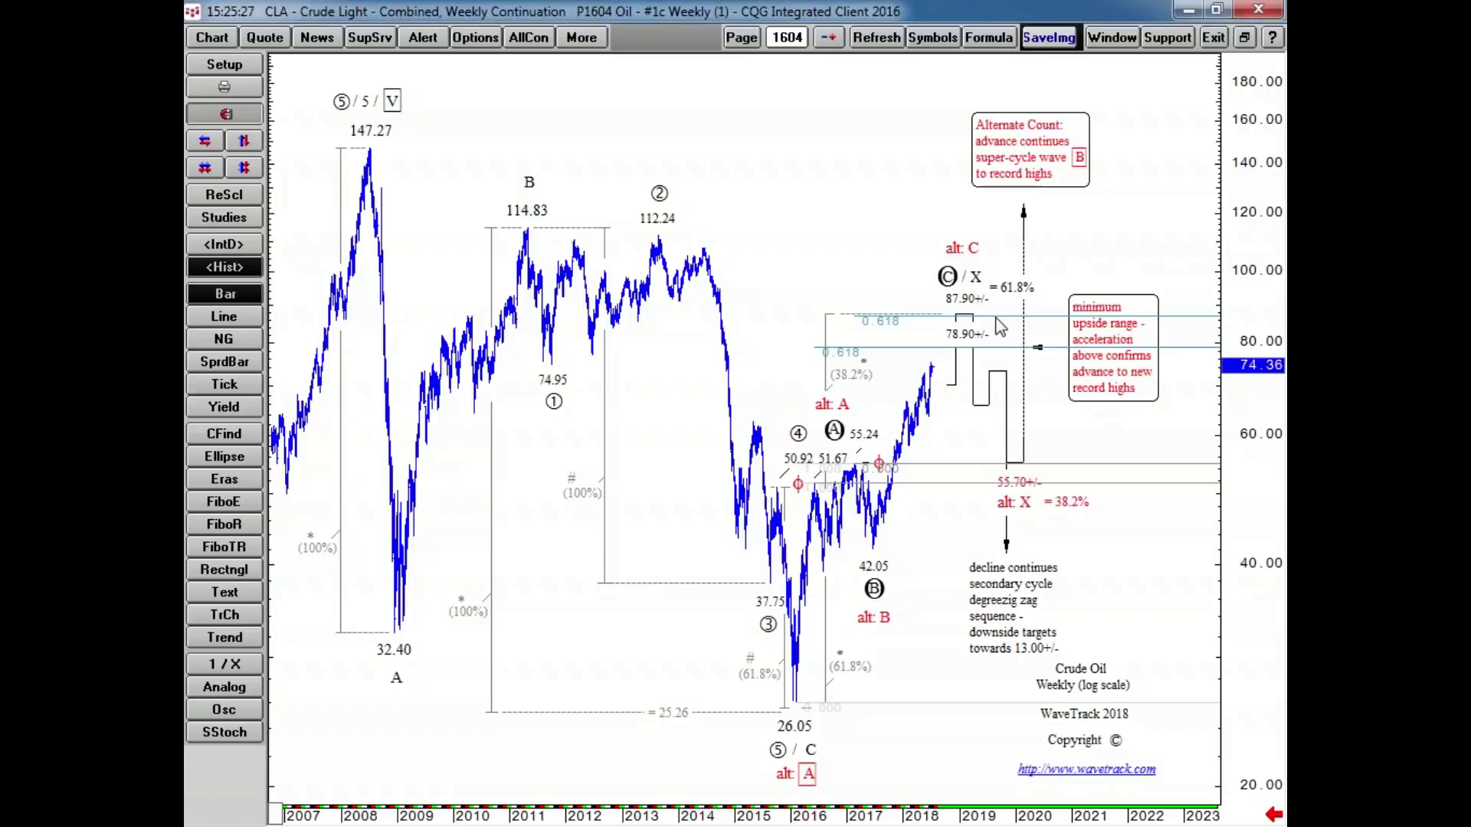
{"action": "mouse_move", "coordinate": [999, 326]}
{"action": "mouse_move", "coordinate": [851, 464]}
- Page forward to the daily crude oil chart on page 1607 and add a horizontal line at 78.89
{"action": "left_click", "coordinate": [828, 37]}
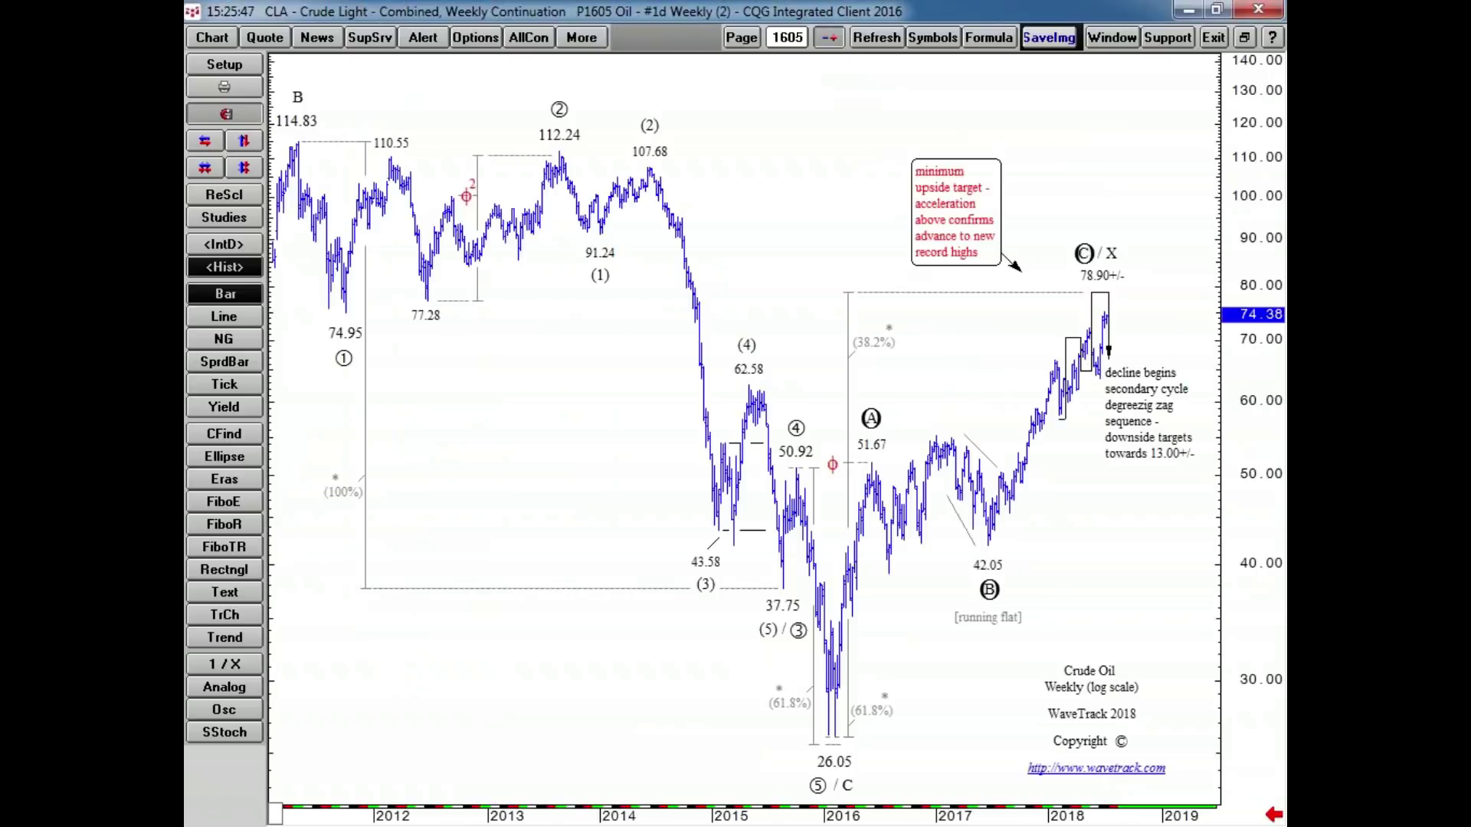
{"action": "left_click", "coordinate": [827, 37]}
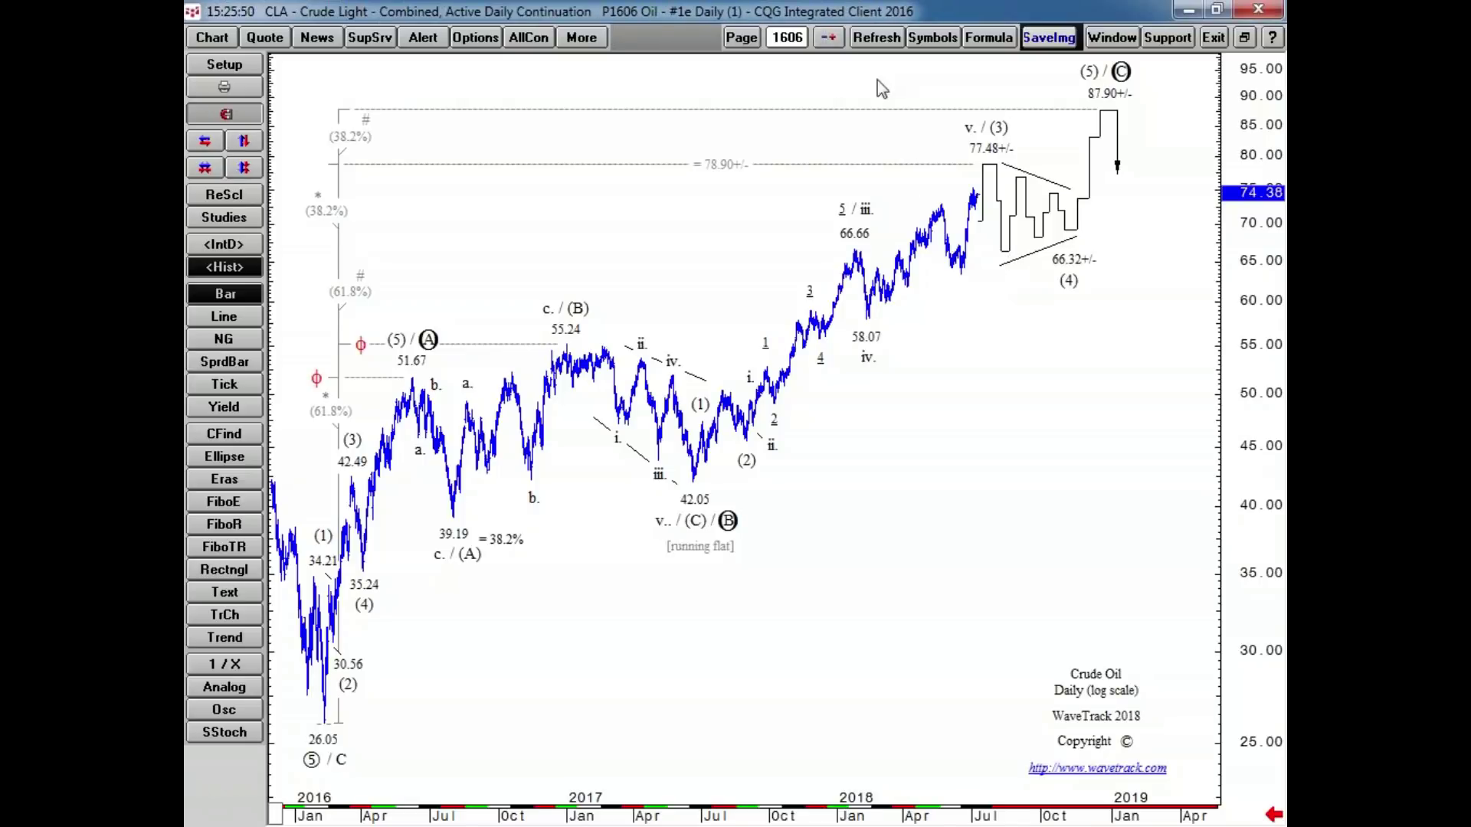
{"action": "left_click", "coordinate": [827, 37]}
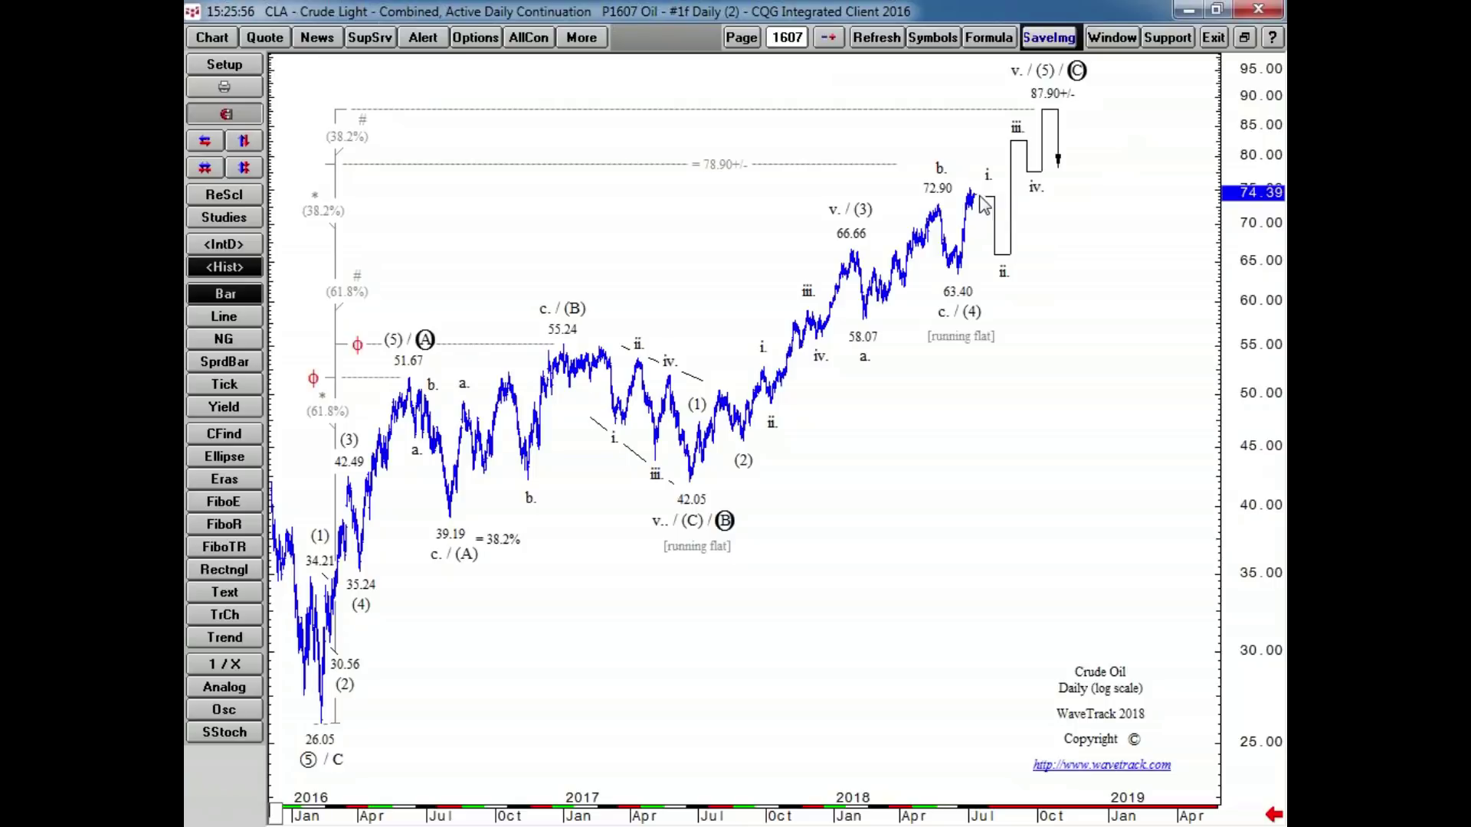
{"action": "mouse_move", "coordinate": [1053, 112]}
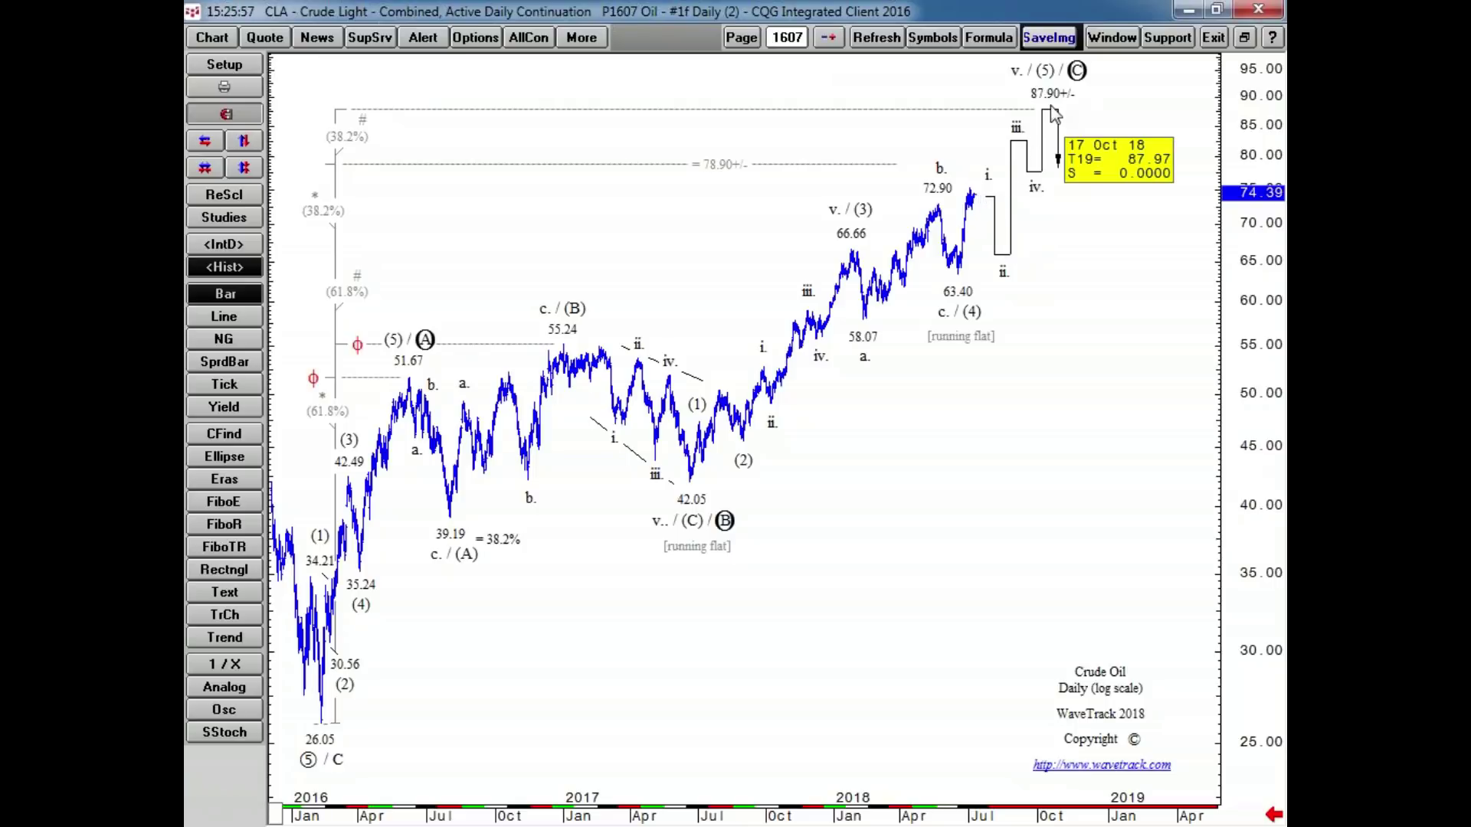
{"action": "left_click", "coordinate": [1244, 164]}
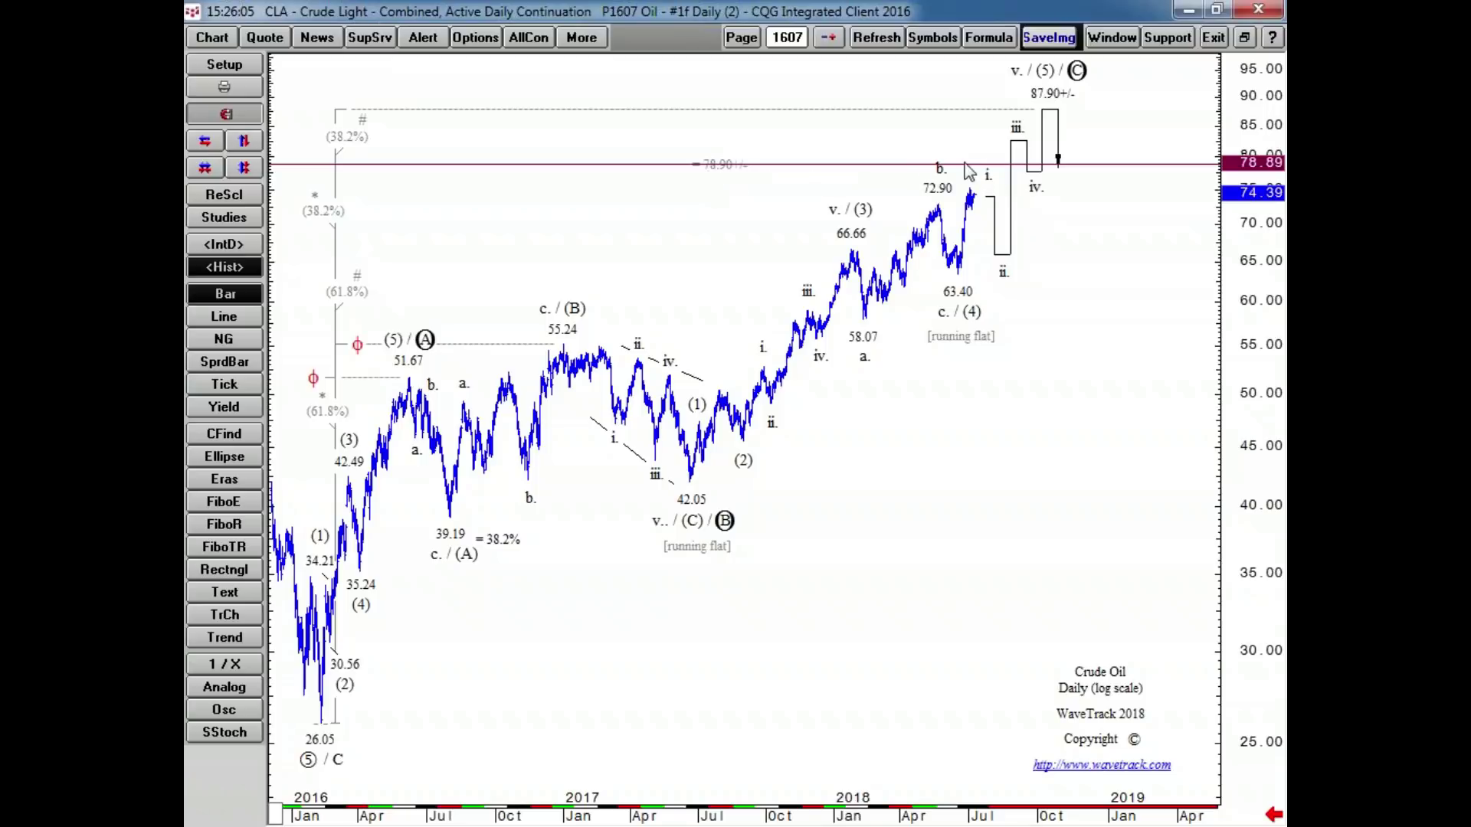
- Draw red trend lines up to 78.89 and back down to about 69.70, then return to page 1605
{"action": "left_click", "coordinate": [224, 637]}
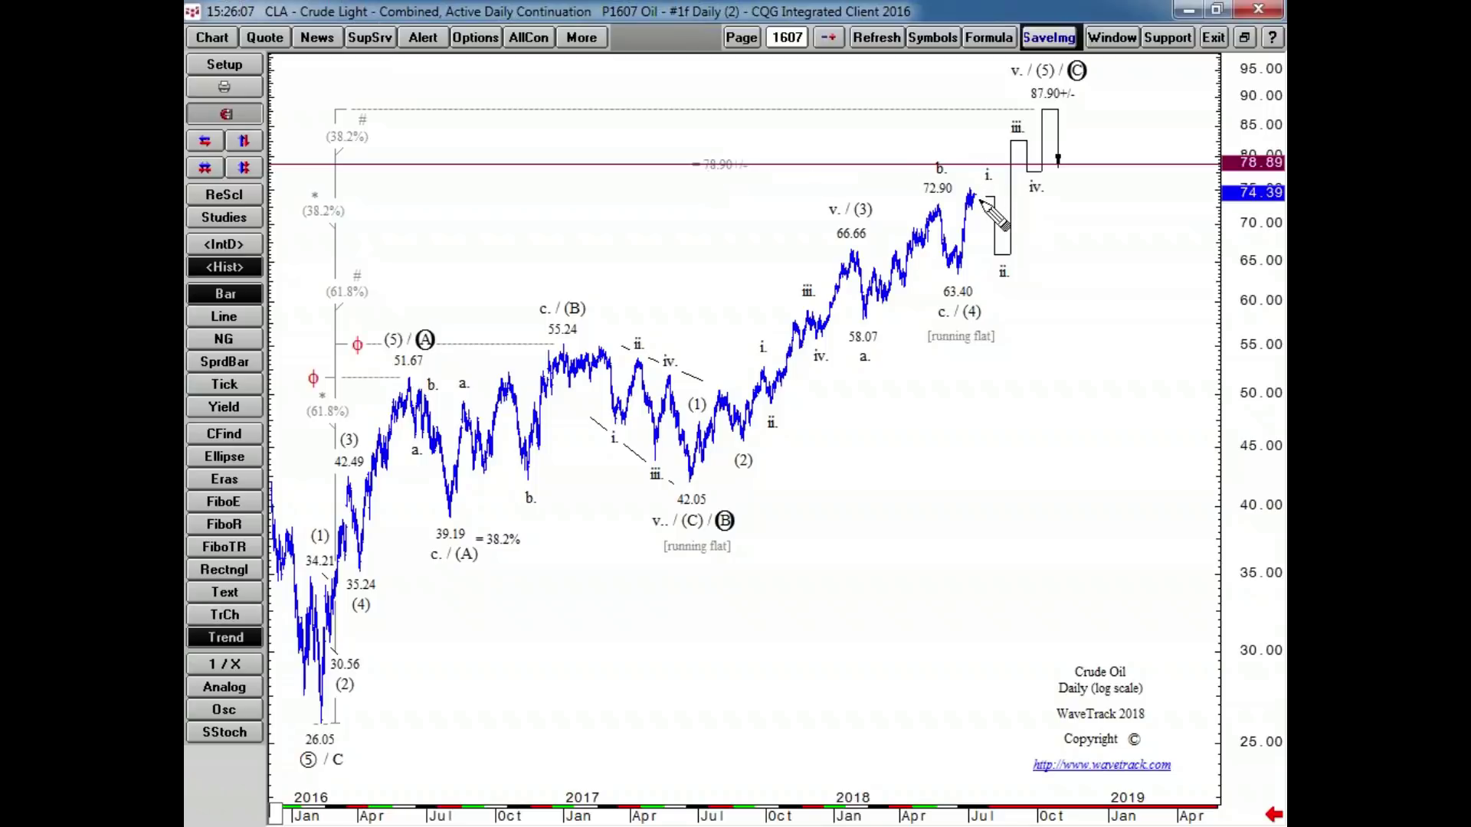
{"action": "left_click_drag", "start_coordinate": [980, 203], "coordinate": [990, 168]}
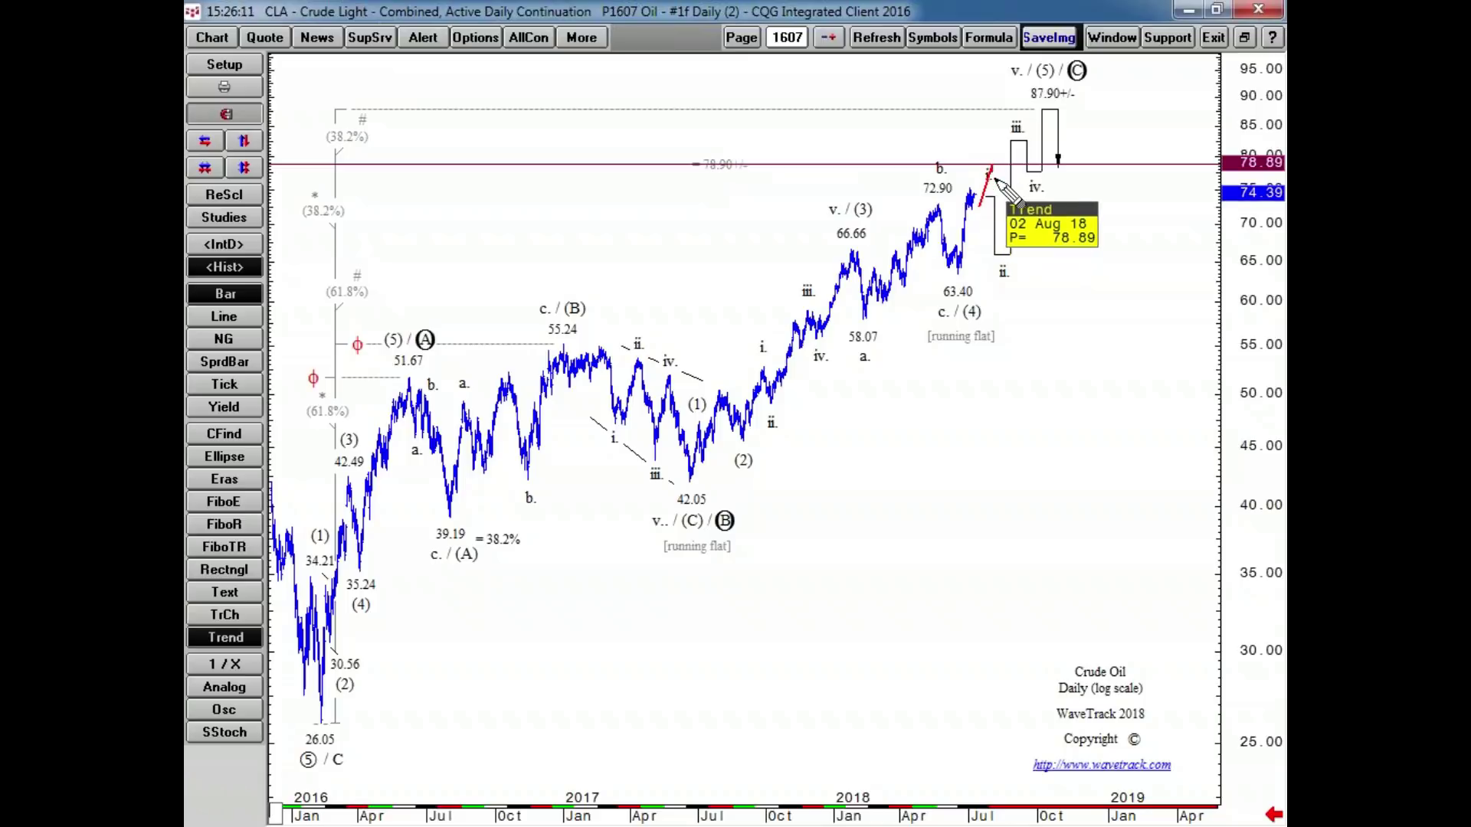
{"action": "left_click_drag", "start_coordinate": [991, 168], "coordinate": [1006, 227]}
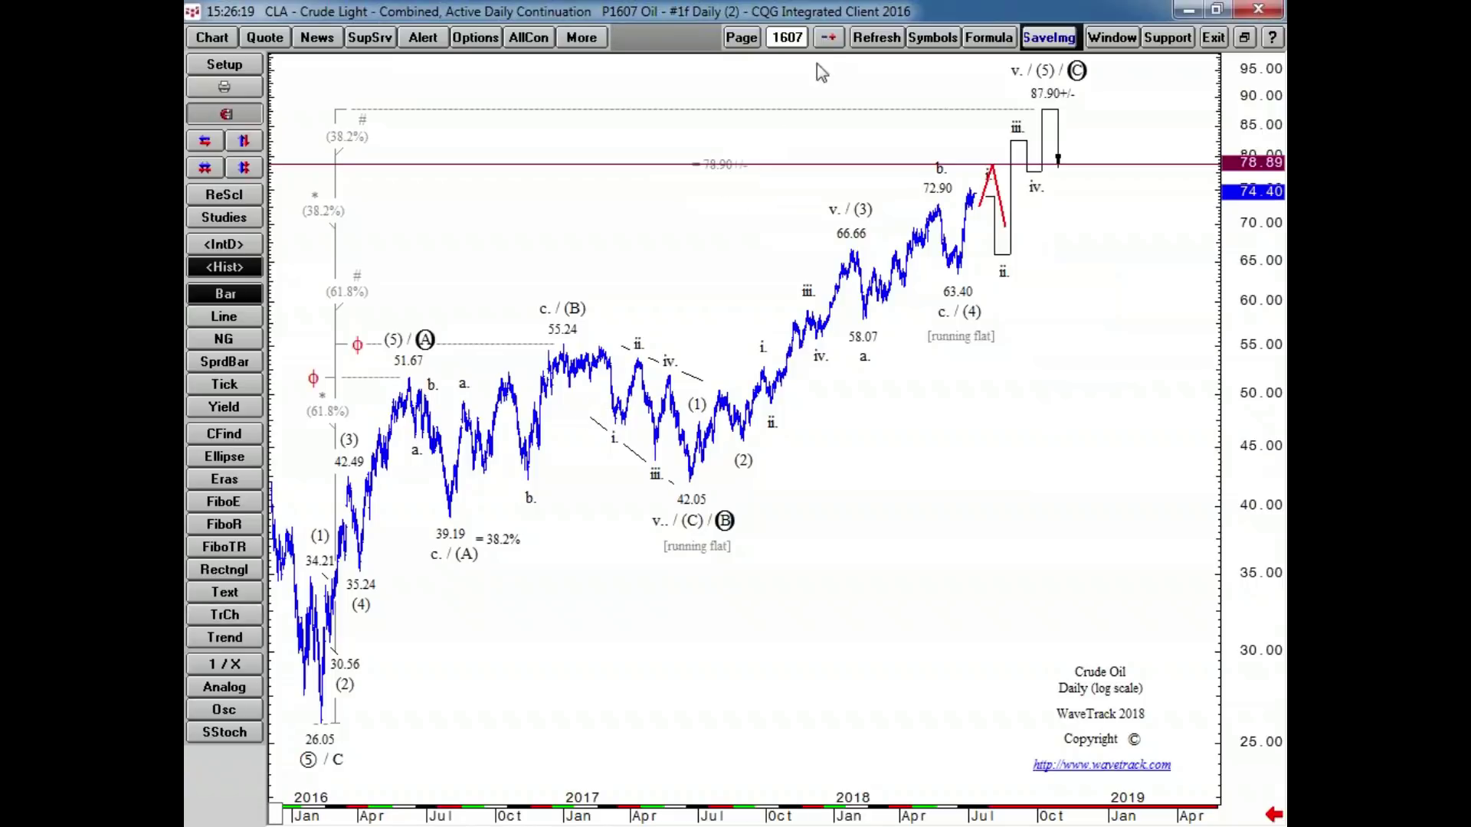
{"action": "left_click", "coordinate": [822, 37]}
- On page 1604, mark 79.00 and sketch red trend lines up to 79 and down toward 55.70
{"action": "left_click", "coordinate": [826, 39]}
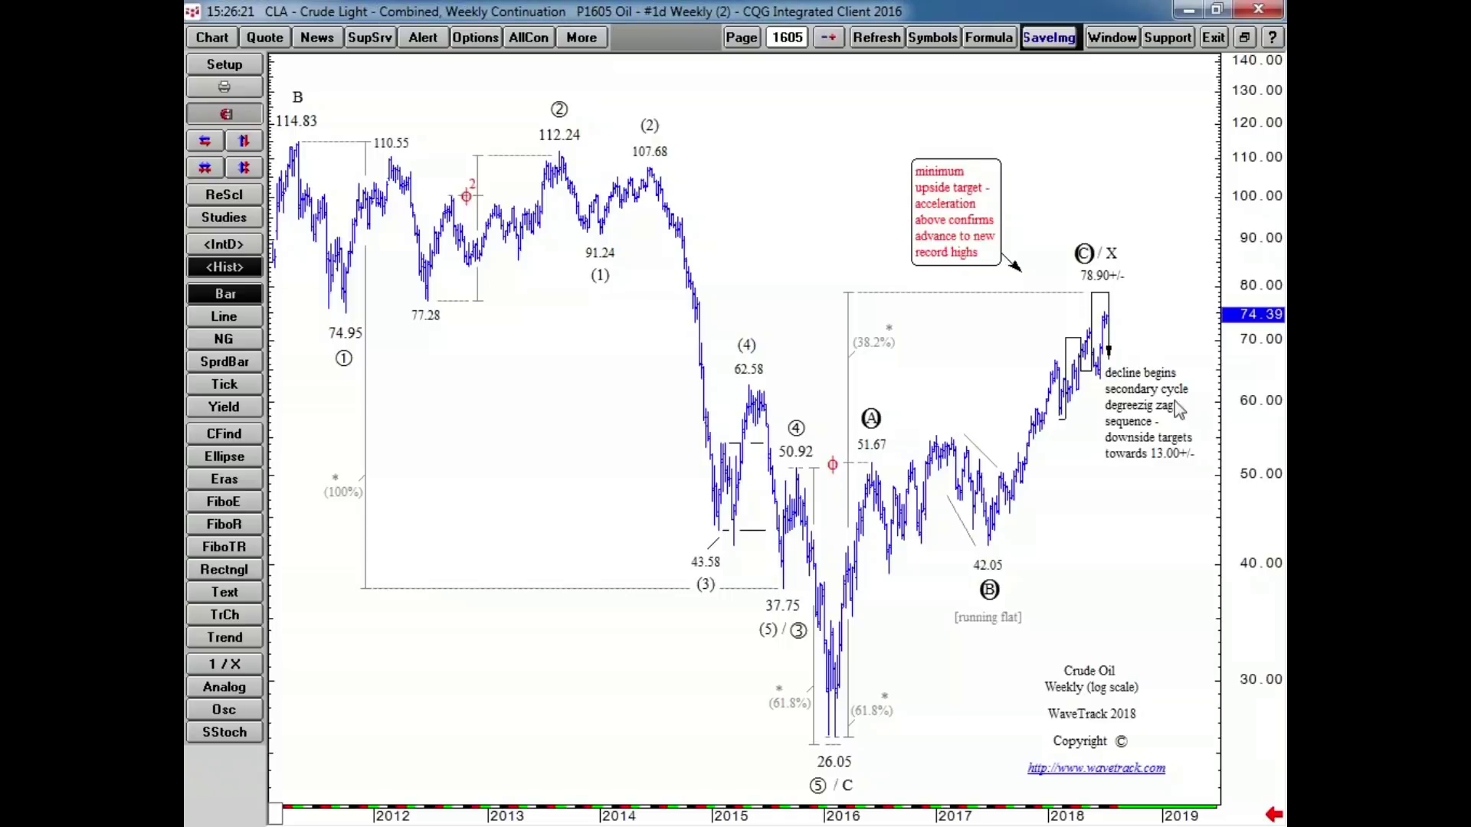
{"action": "left_click", "coordinate": [826, 38]}
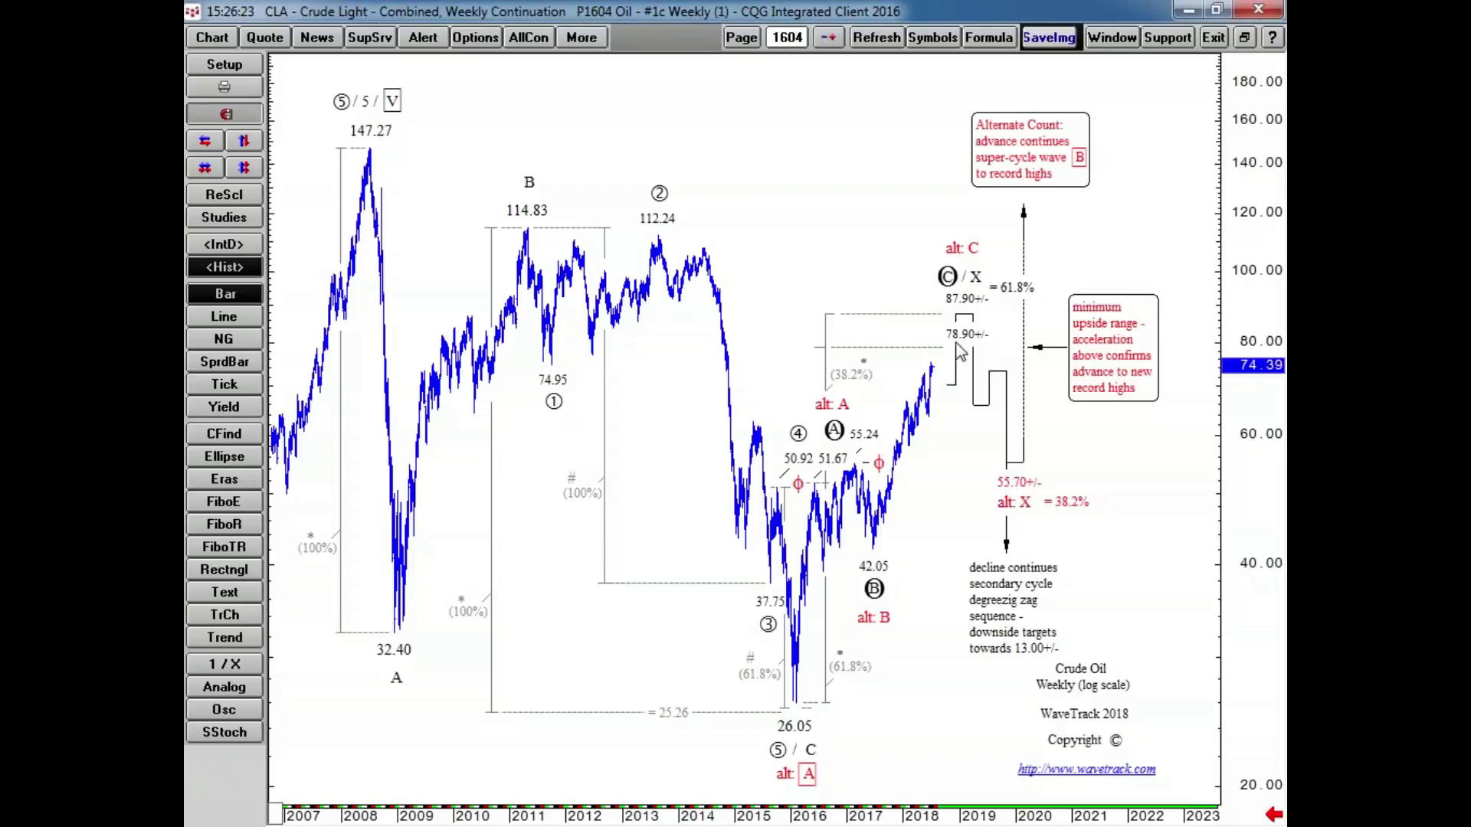
{"action": "left_click", "coordinate": [1251, 347]}
{"action": "left_click", "coordinate": [225, 637]}
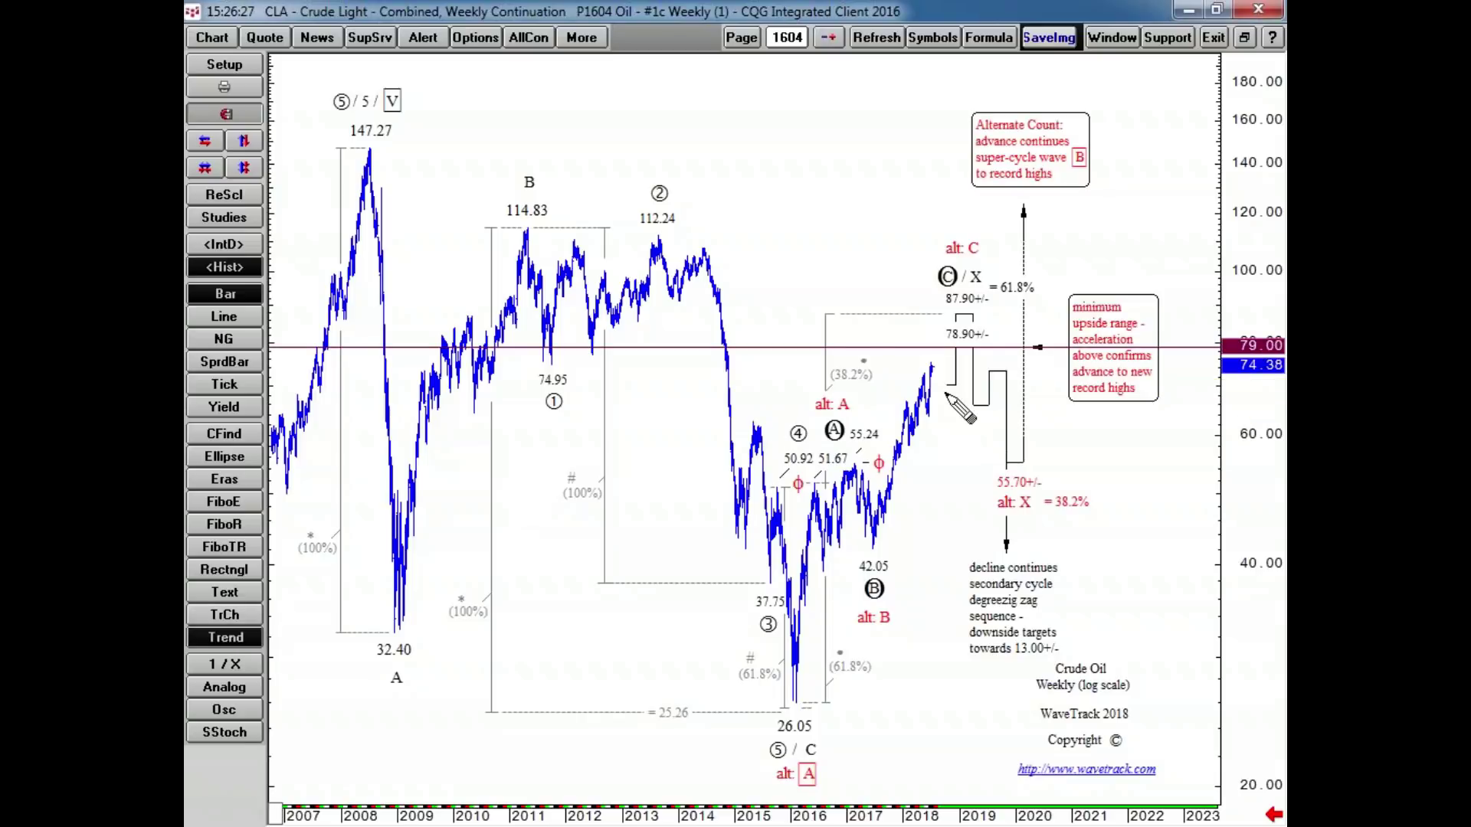
{"action": "mouse_move", "coordinate": [943, 375]}
{"action": "left_mouse_down"}
{"action": "mouse_move", "coordinate": [957, 351]}
{"action": "mouse_move", "coordinate": [1003, 482]}
{"action": "mouse_move", "coordinate": [999, 469]}
{"action": "left_mouse_up"}
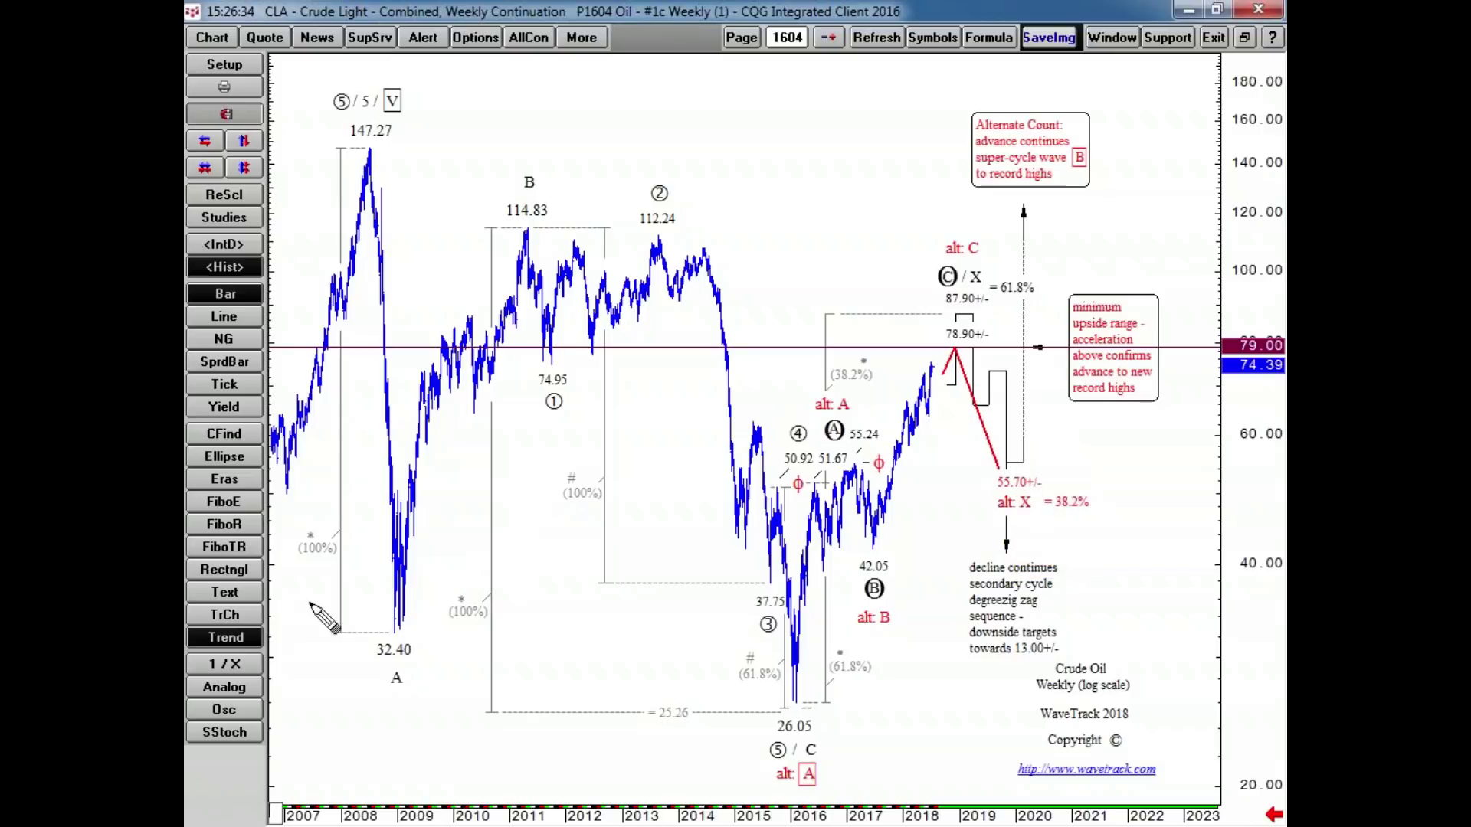
{"action": "left_click", "coordinate": [231, 639]}
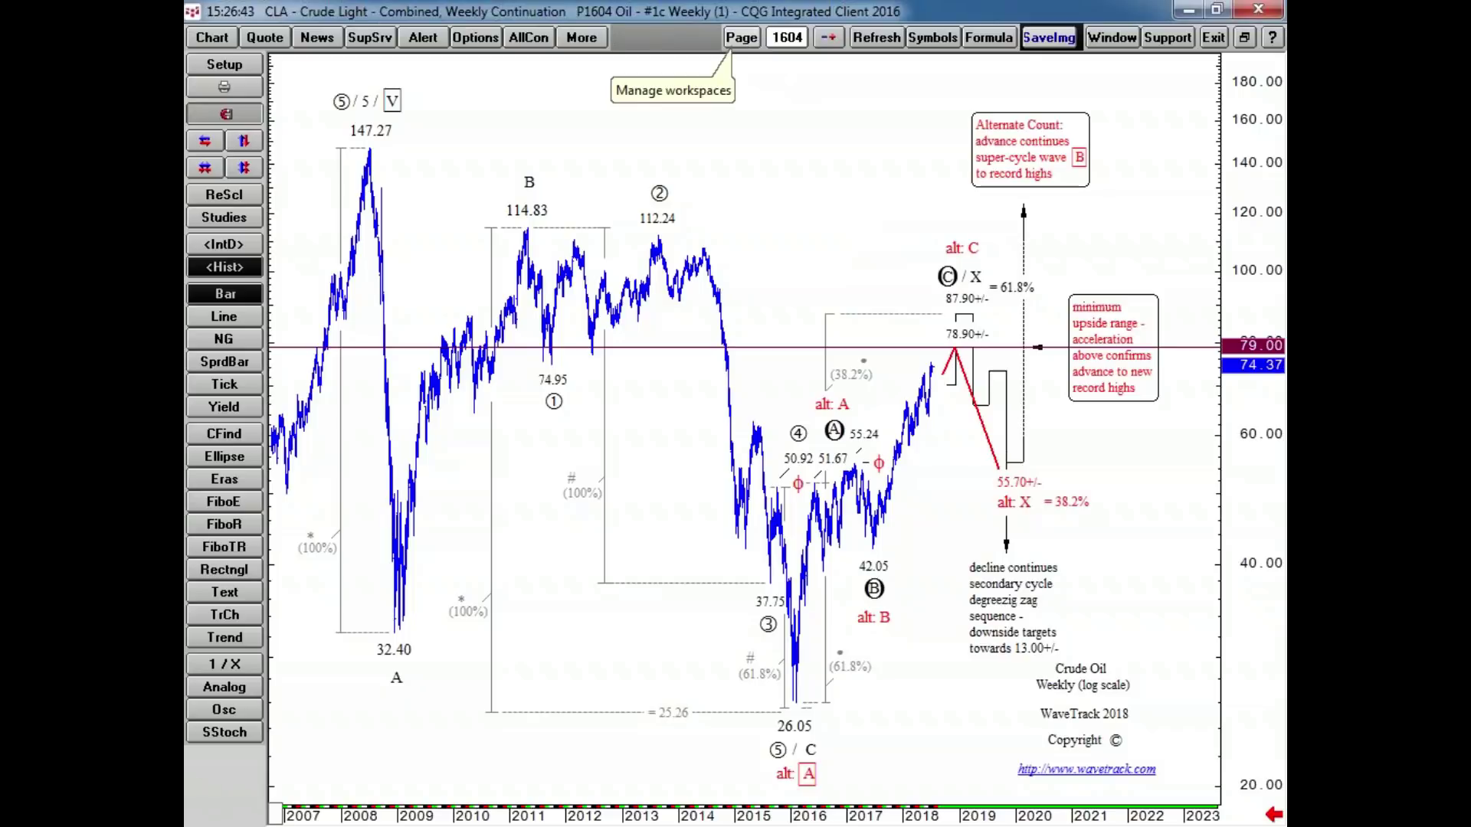
- Load EW-COMPASS page 383 ##00_COMPASS #01, then advance to page 384's S&P 500 daily chart
{"action": "left_click", "coordinate": [741, 37]}
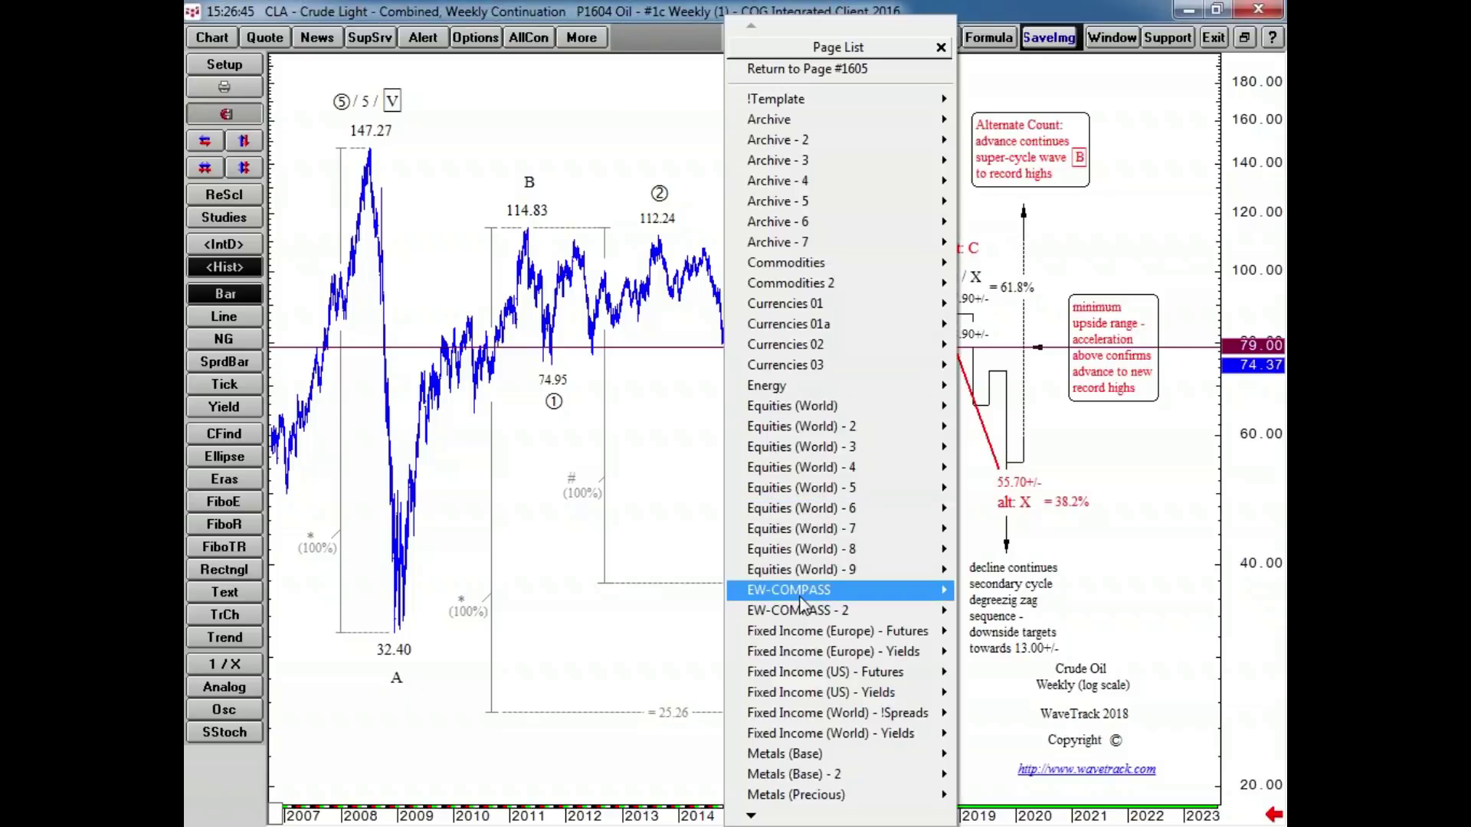
{"action": "mouse_move", "coordinate": [800, 597]}
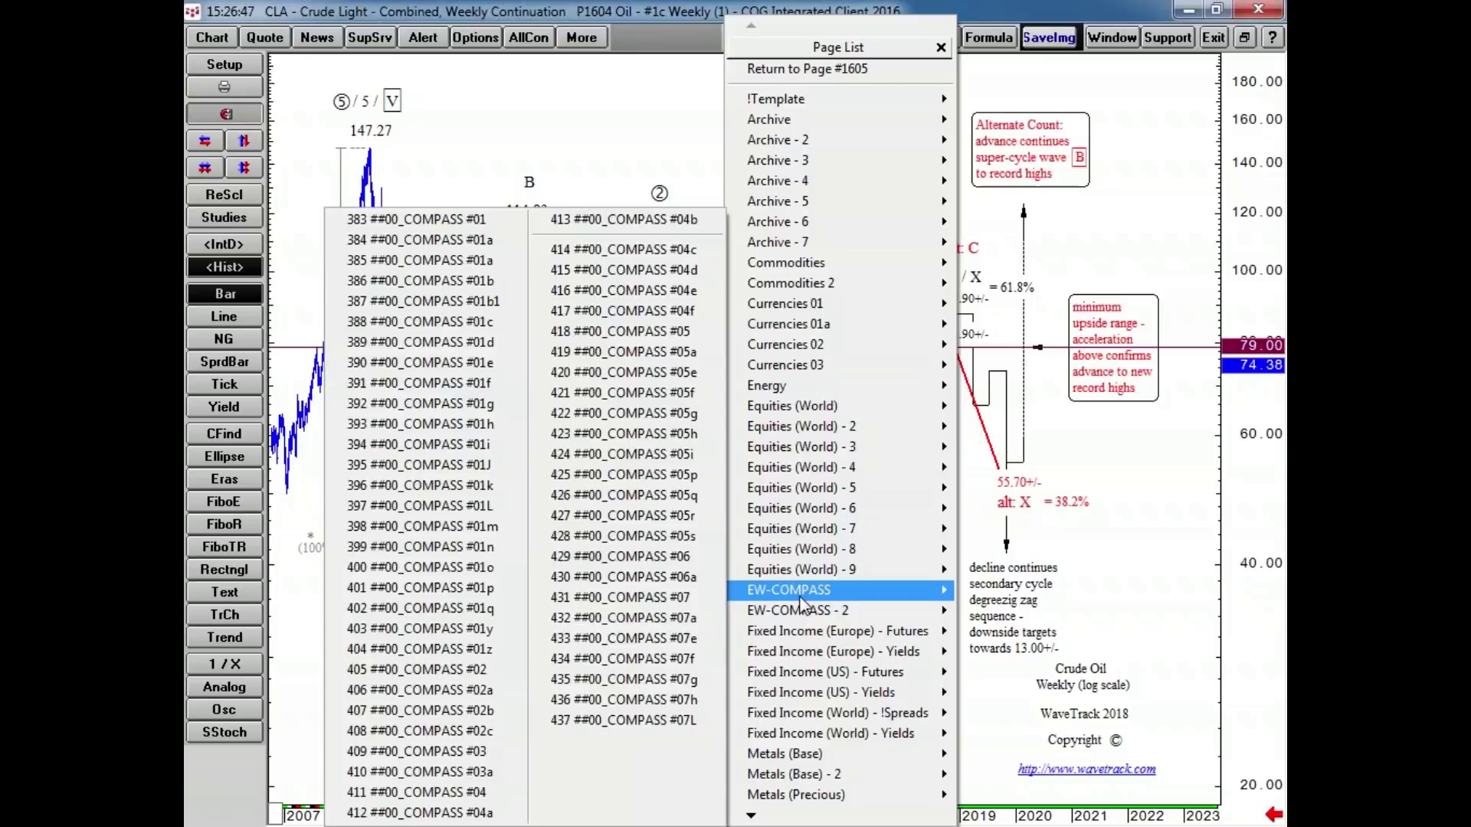
{"action": "left_click", "coordinate": [451, 227]}
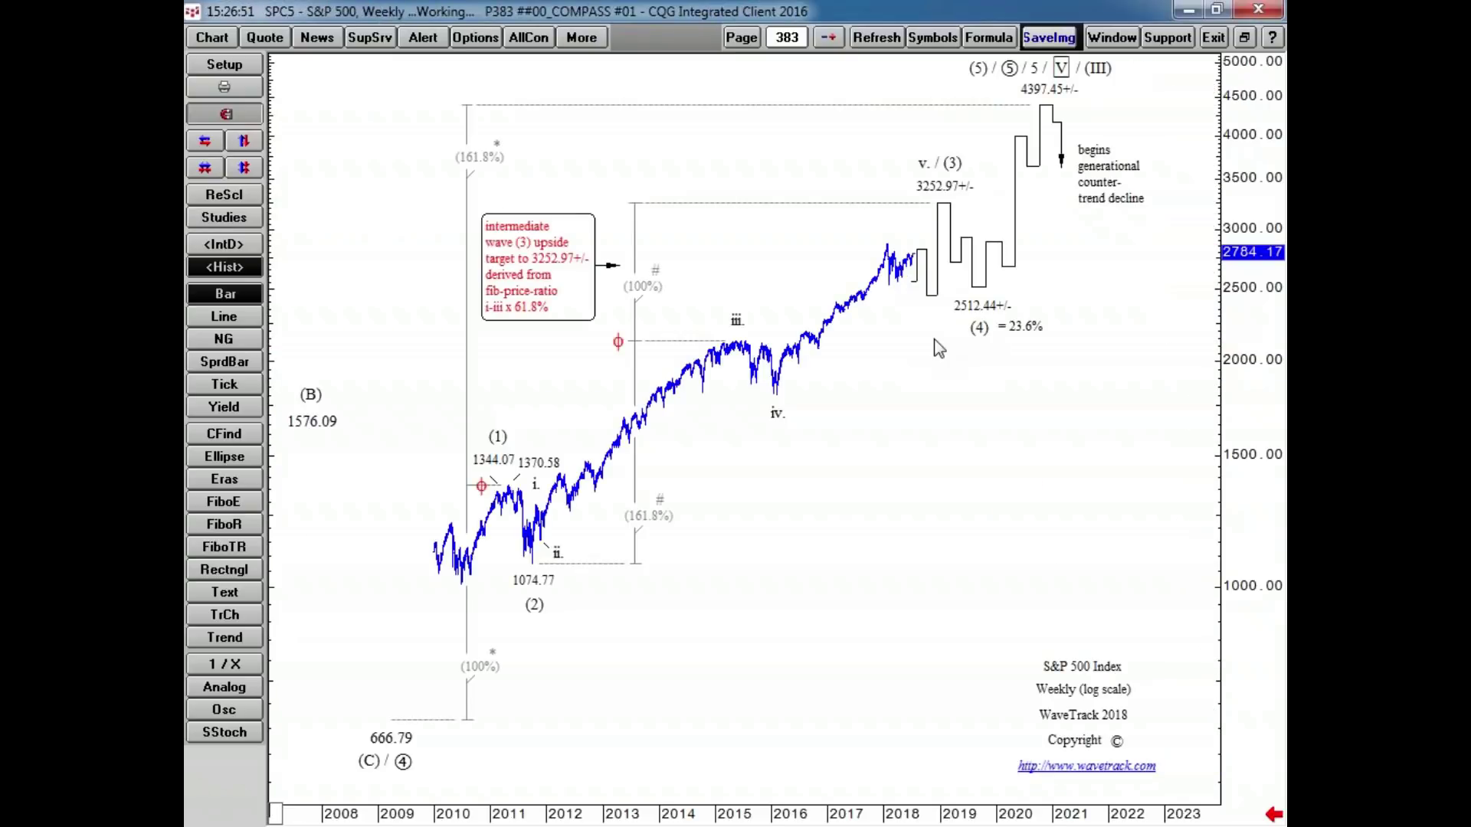
{"action": "left_click", "coordinate": [828, 38]}
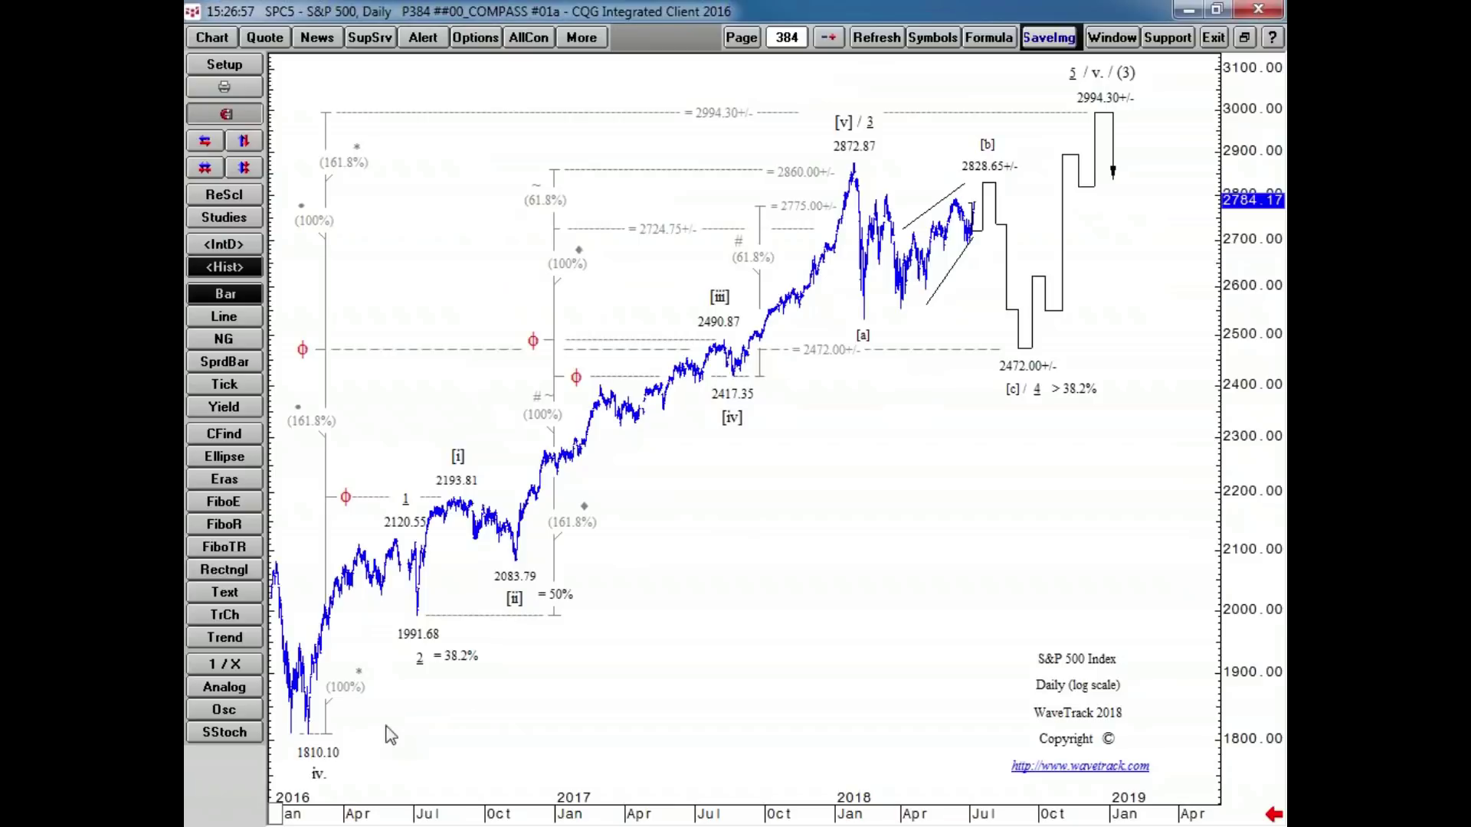
- Check the 1810.10 low, start and cancel a trend line from it, then advance to page 385
{"action": "left_click", "coordinate": [301, 738]}
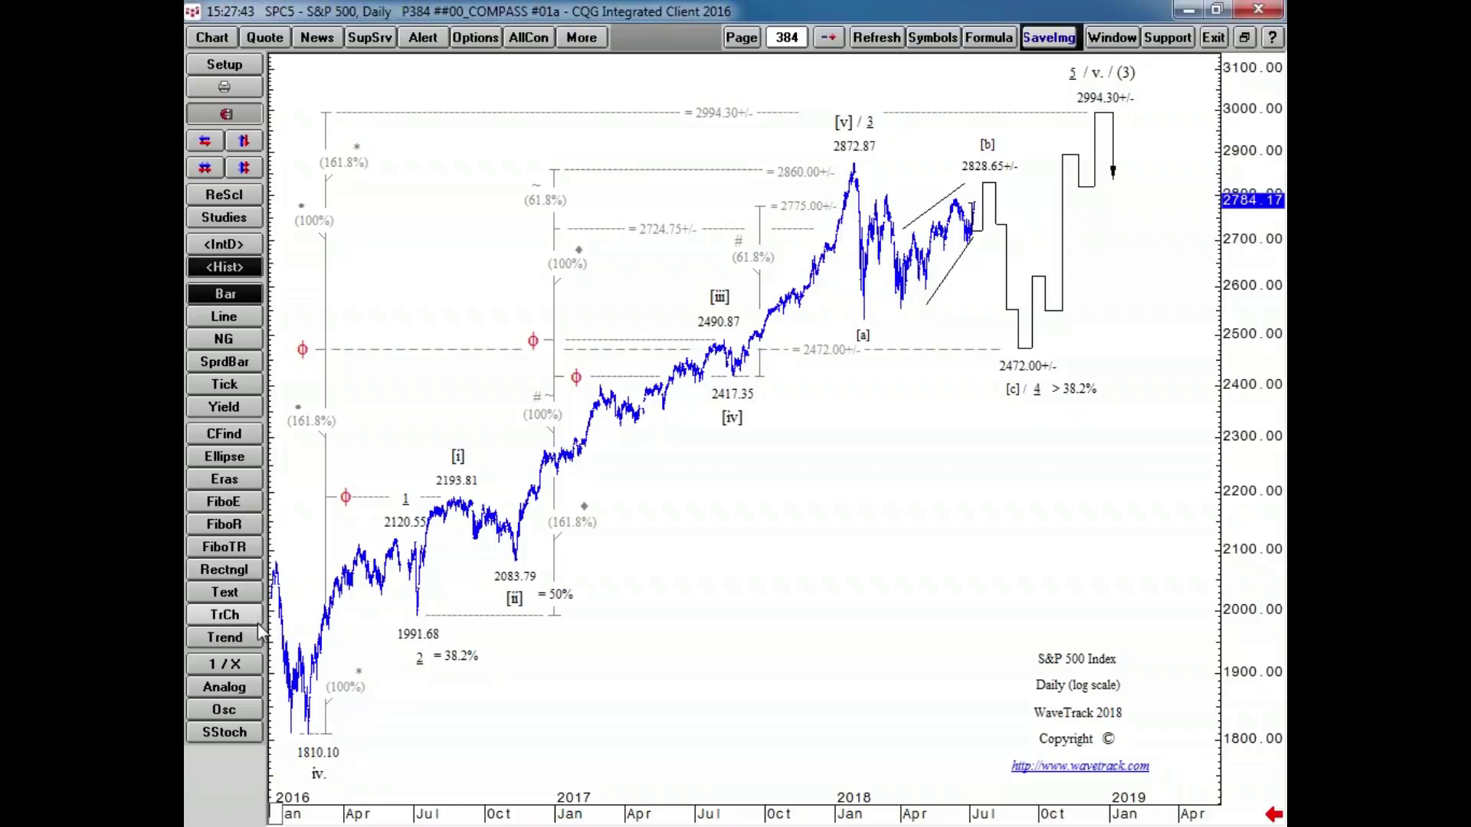
{"action": "left_click", "coordinate": [227, 638]}
{"action": "left_click_drag", "start_coordinate": [309, 718], "coordinate": [369, 616]}
{"action": "key", "text": "Escape"}
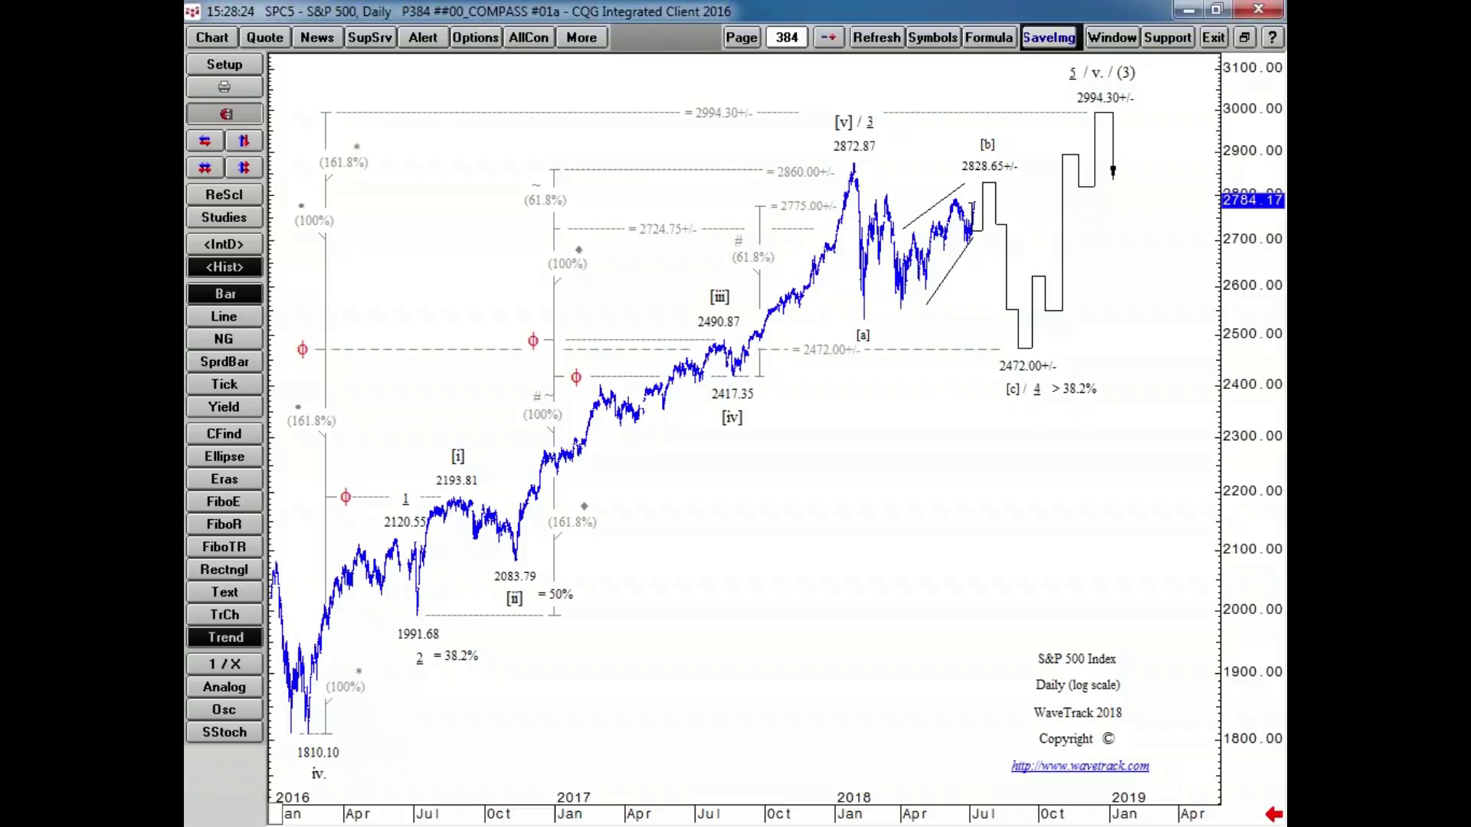
{"action": "left_click", "coordinate": [227, 638]}
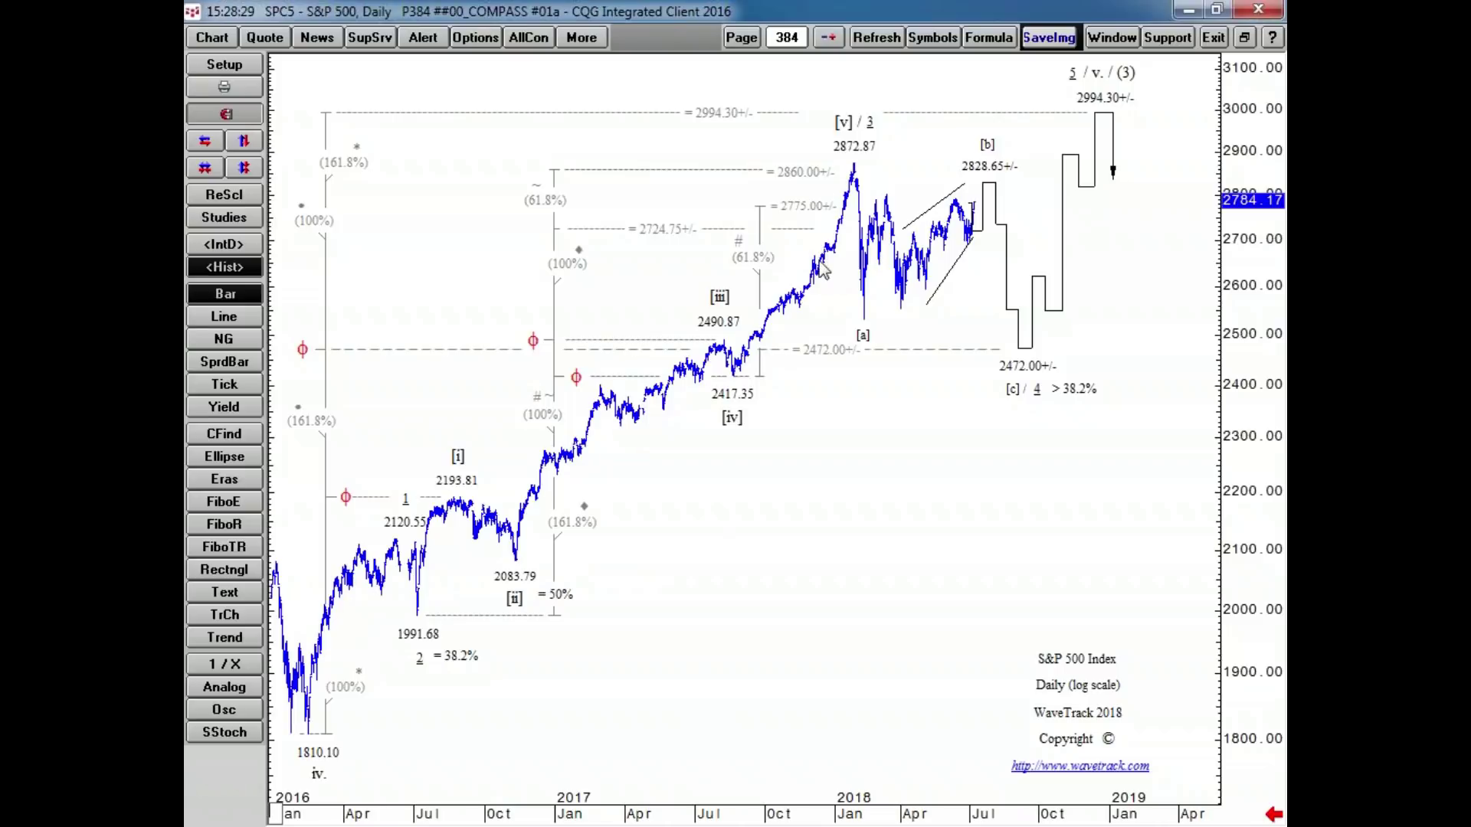
{"action": "left_click", "coordinate": [828, 42]}
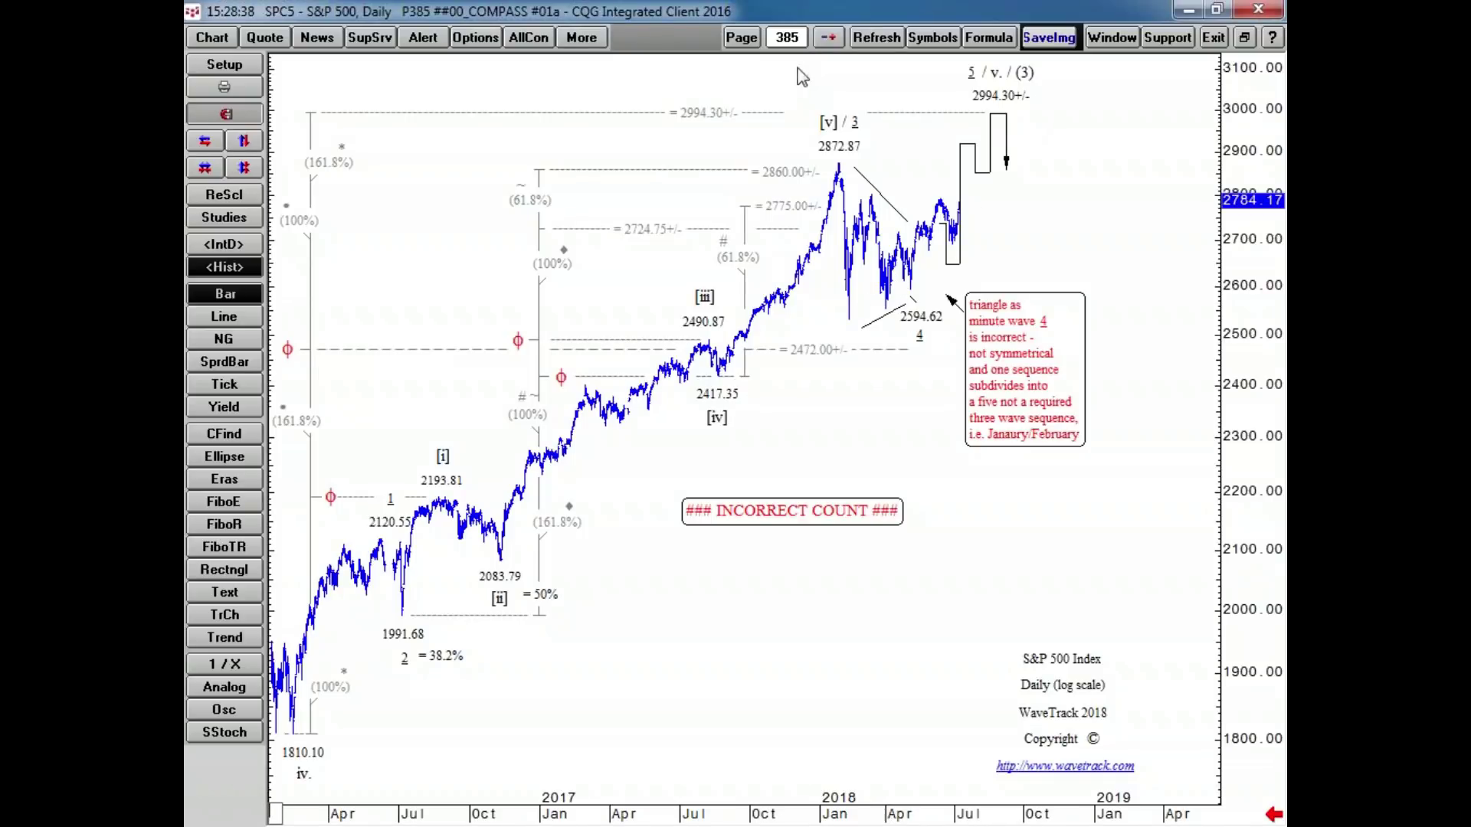
- Advance to page 386, the S&P 500 120-minute zigzag chart targeting 2458.50
{"action": "left_click", "coordinate": [829, 39]}
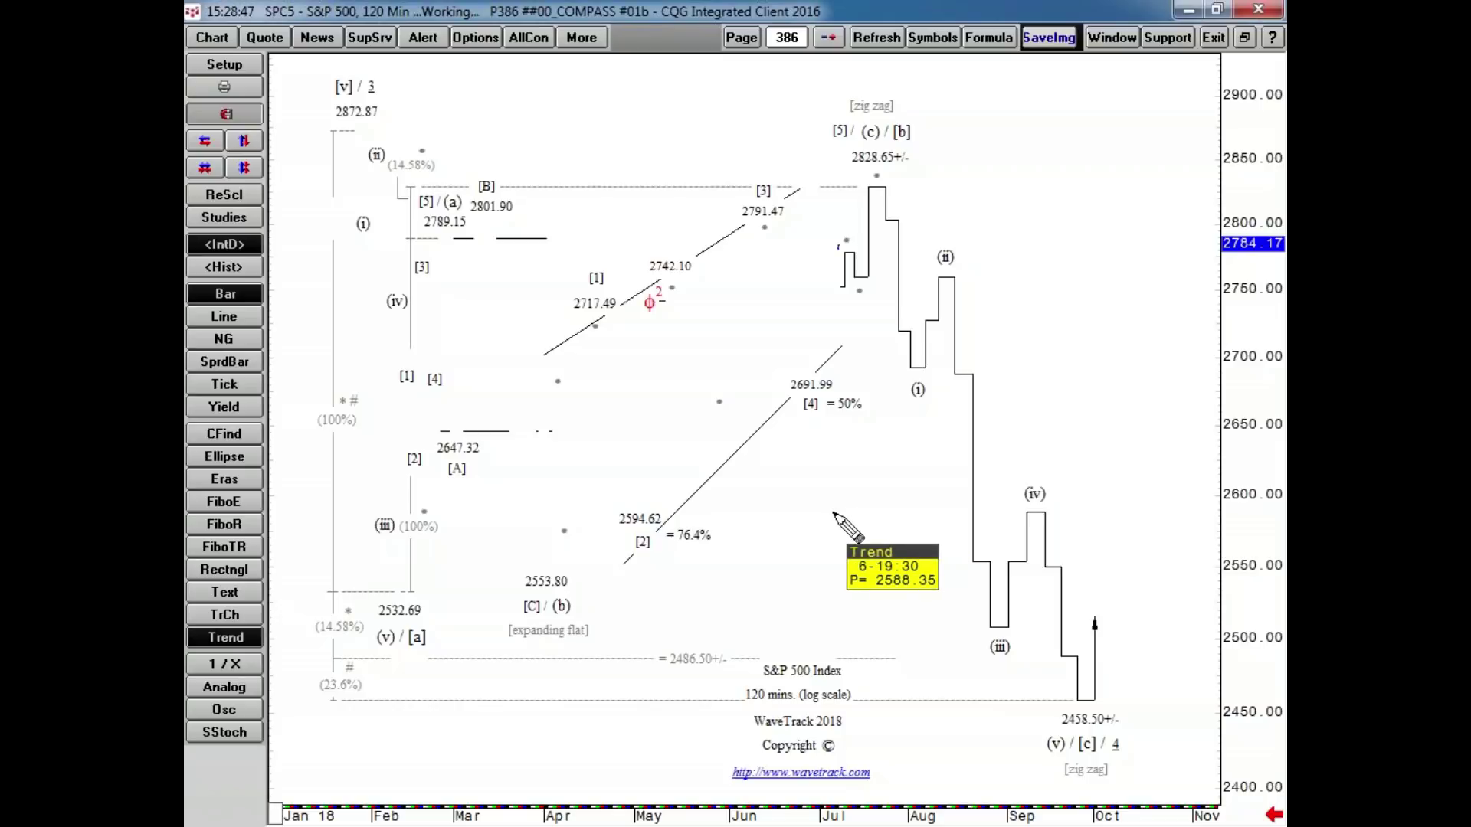
- Pan the 120-minute S&P 500 chart back to show earlier price bars from May, with sp180419.gif on show
{"action": "left_click", "coordinate": [226, 642]}
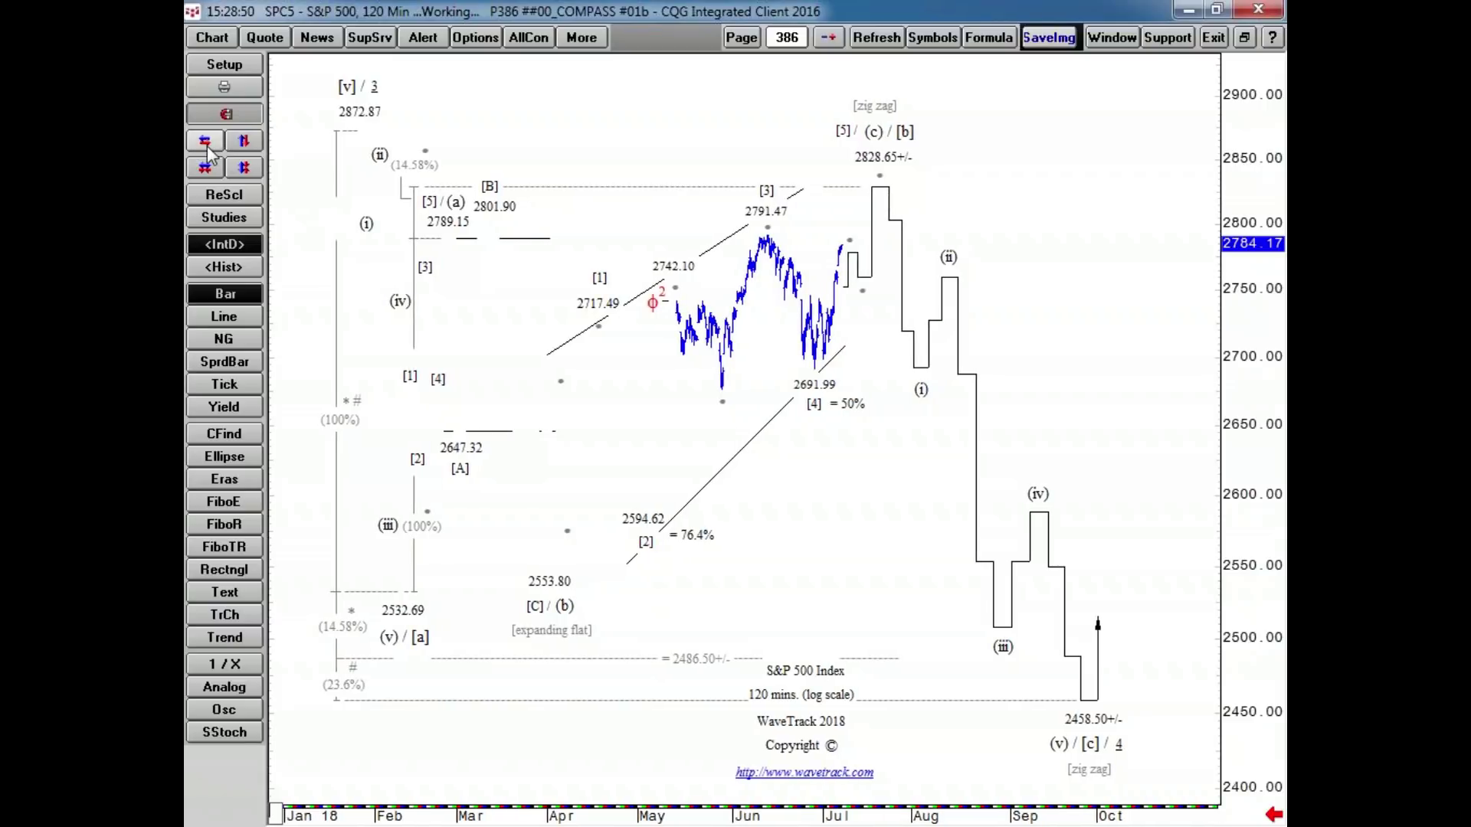
{"action": "left_click", "coordinate": [205, 143]}
{"action": "left_click", "coordinate": [207, 144]}
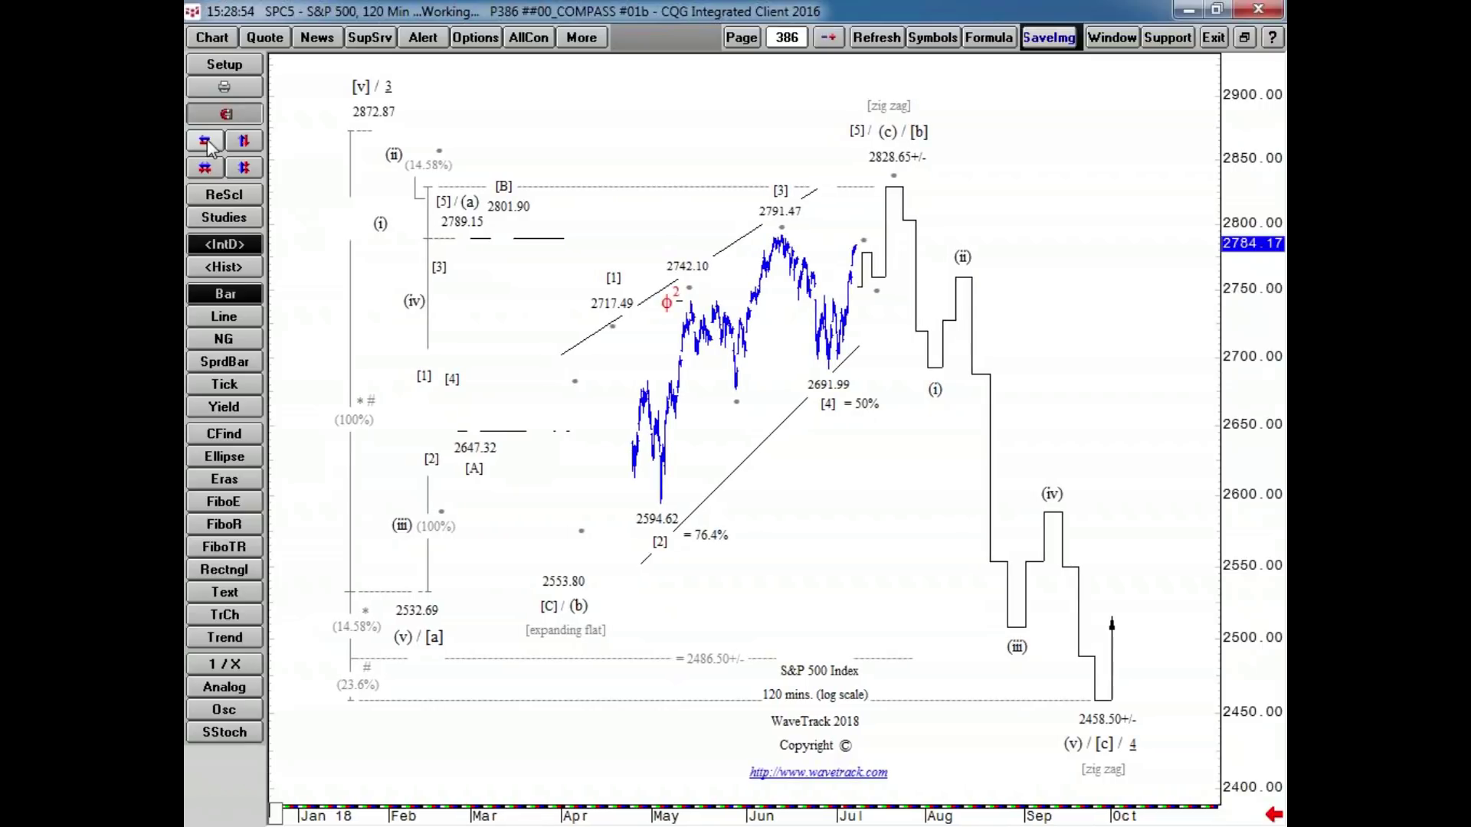
{"action": "left_click", "coordinate": [207, 144]}
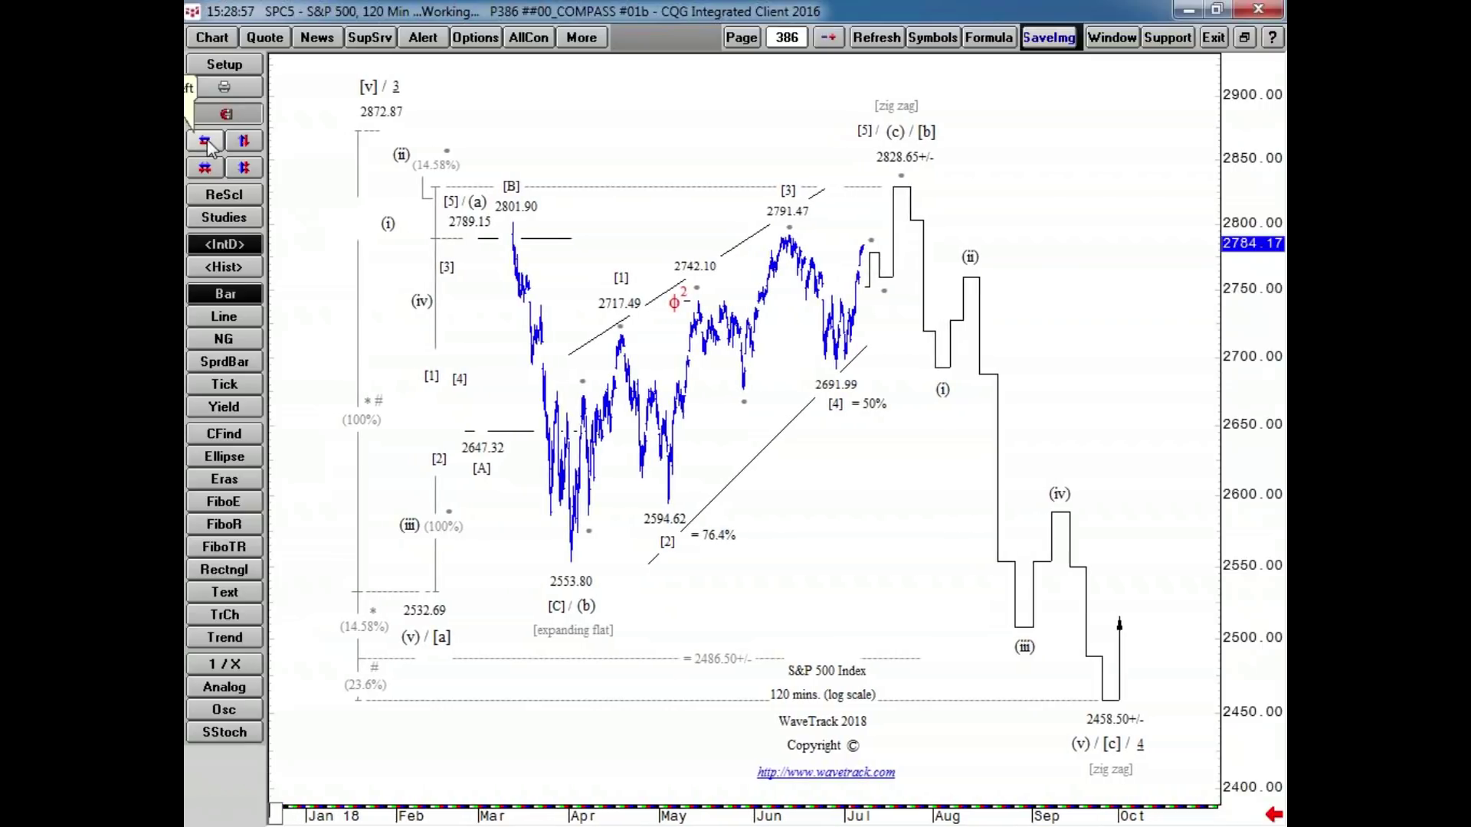
{"action": "left_click", "coordinate": [207, 144]}
{"action": "left_click", "coordinate": [207, 145]}
{"action": "left_click", "coordinate": [207, 144]}
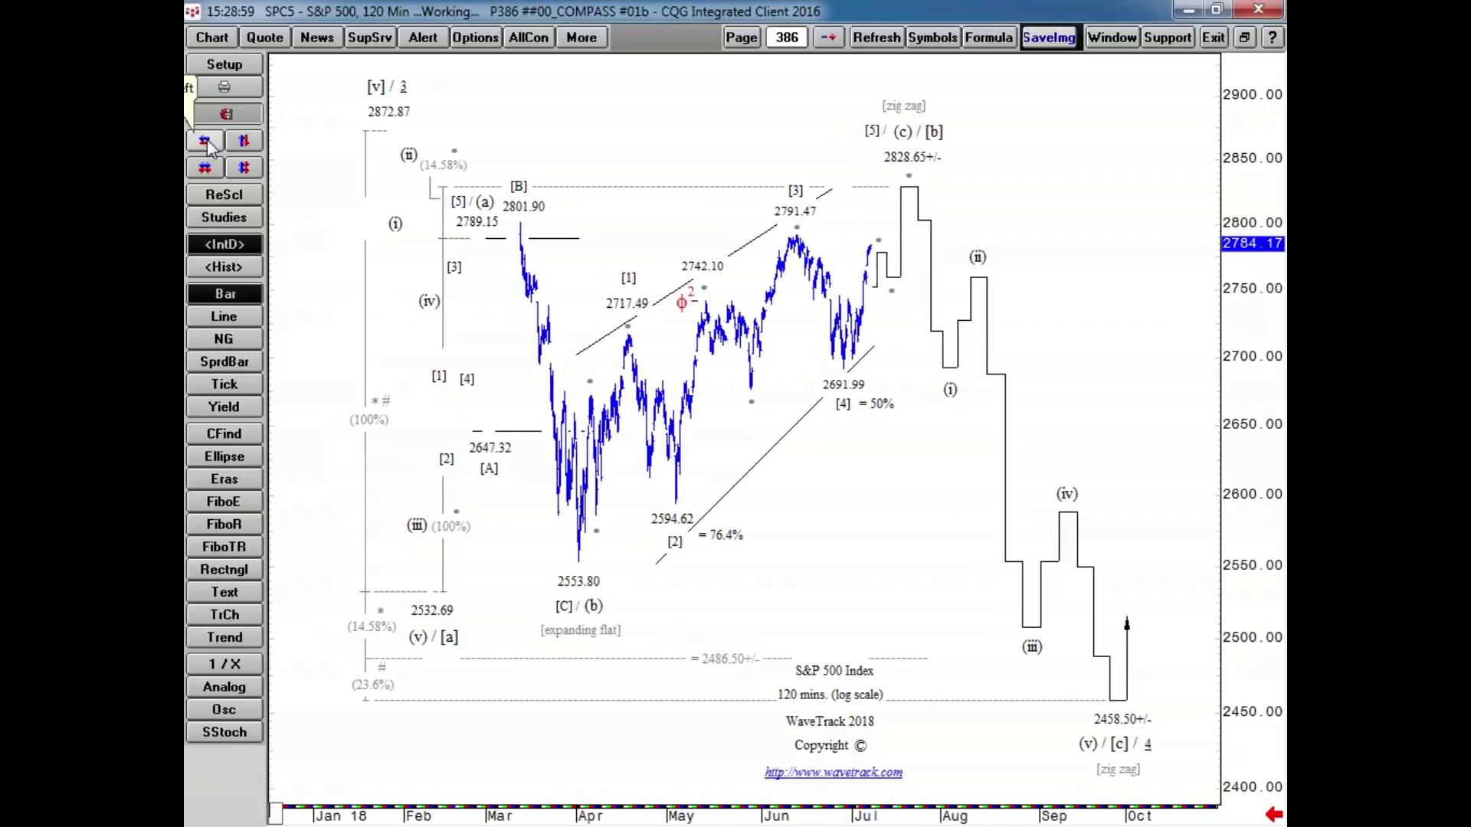
{"action": "left_click", "coordinate": [207, 144]}
{"action": "left_click", "coordinate": [207, 144]}
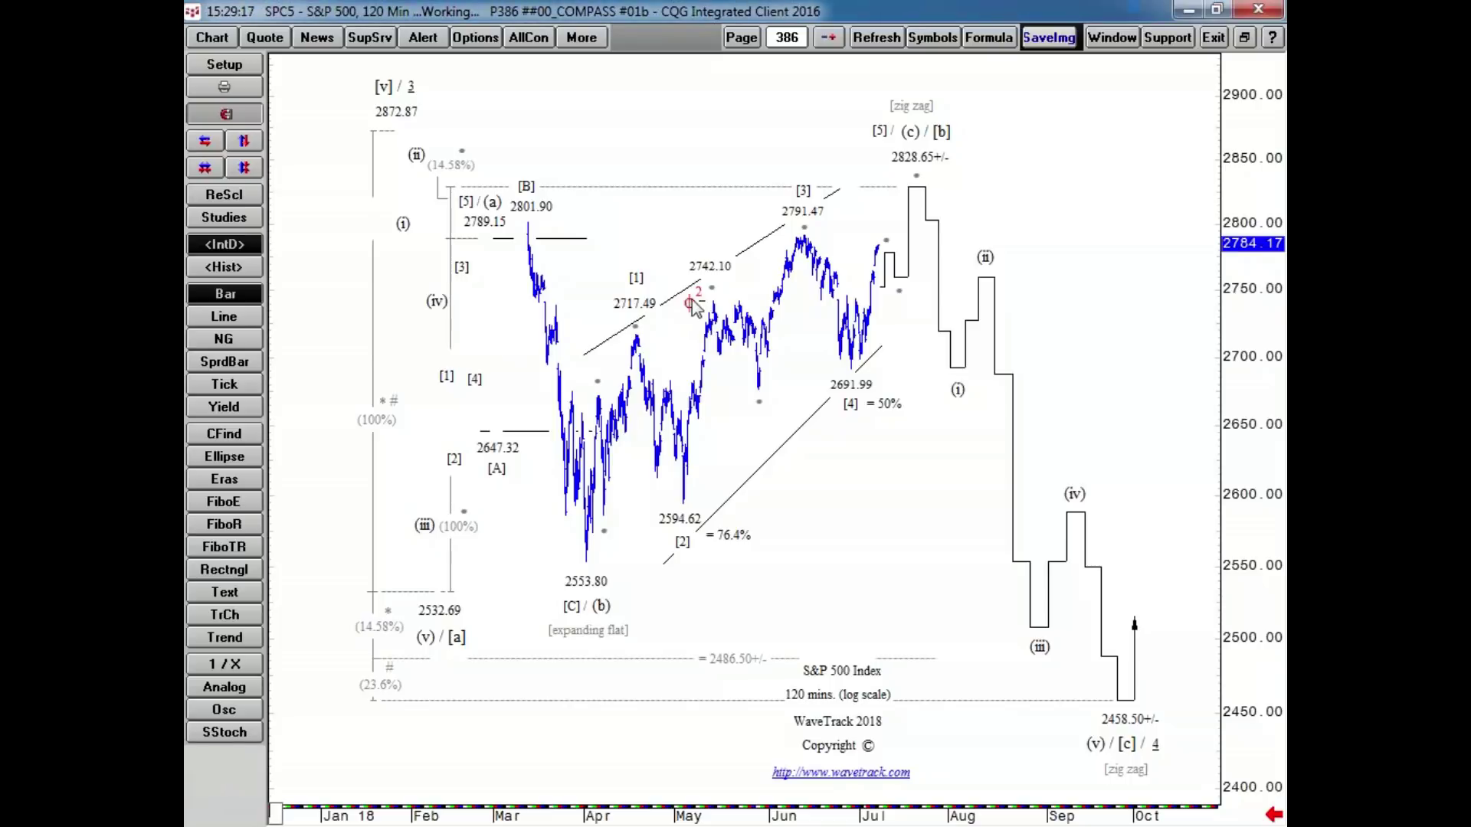
{"action": "left_click_drag", "start_coordinate": [678, 314], "coordinate": [679, 307]}
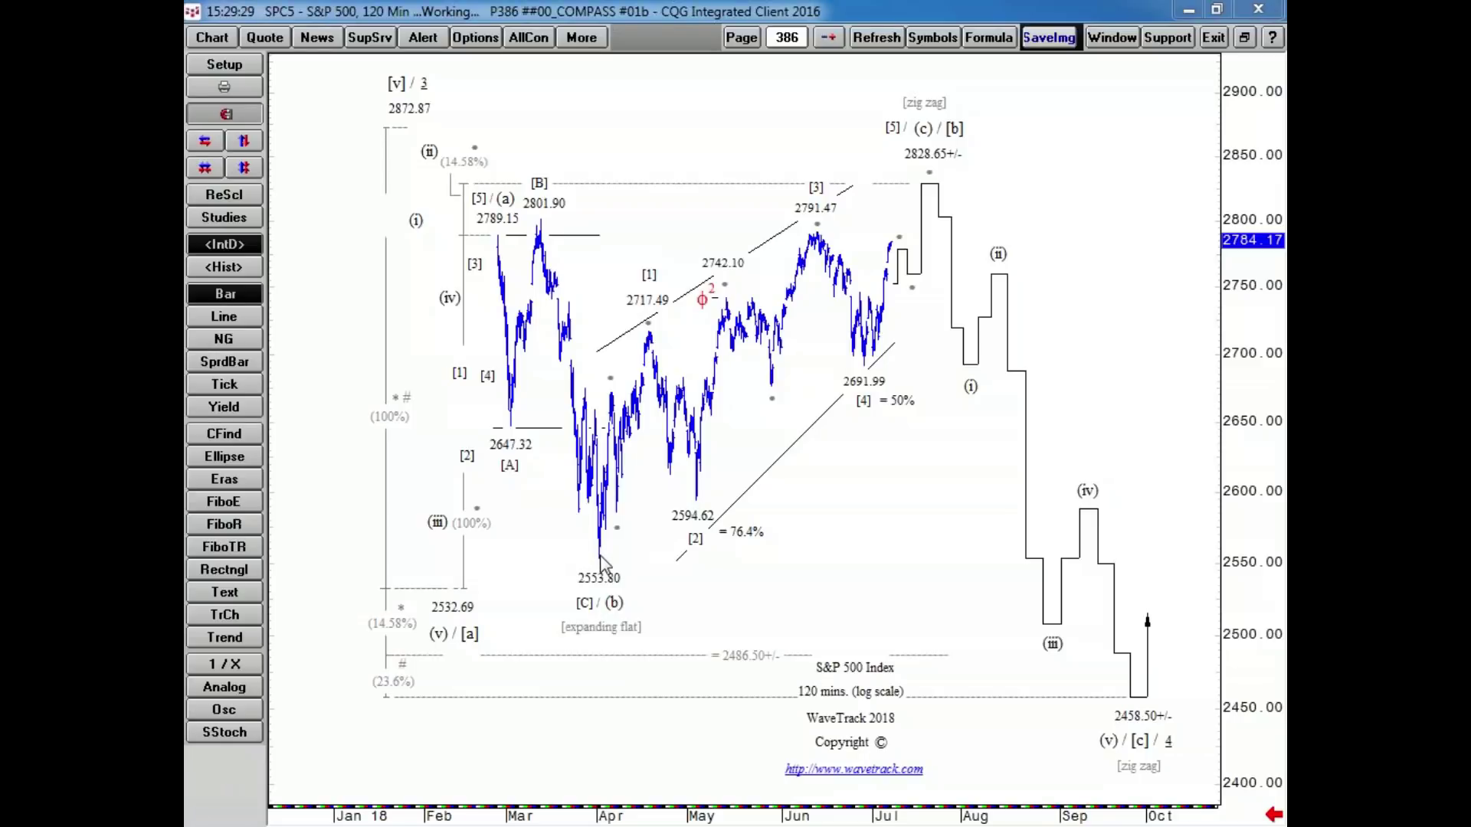
{"action": "mouse_move", "coordinate": [651, 345]}
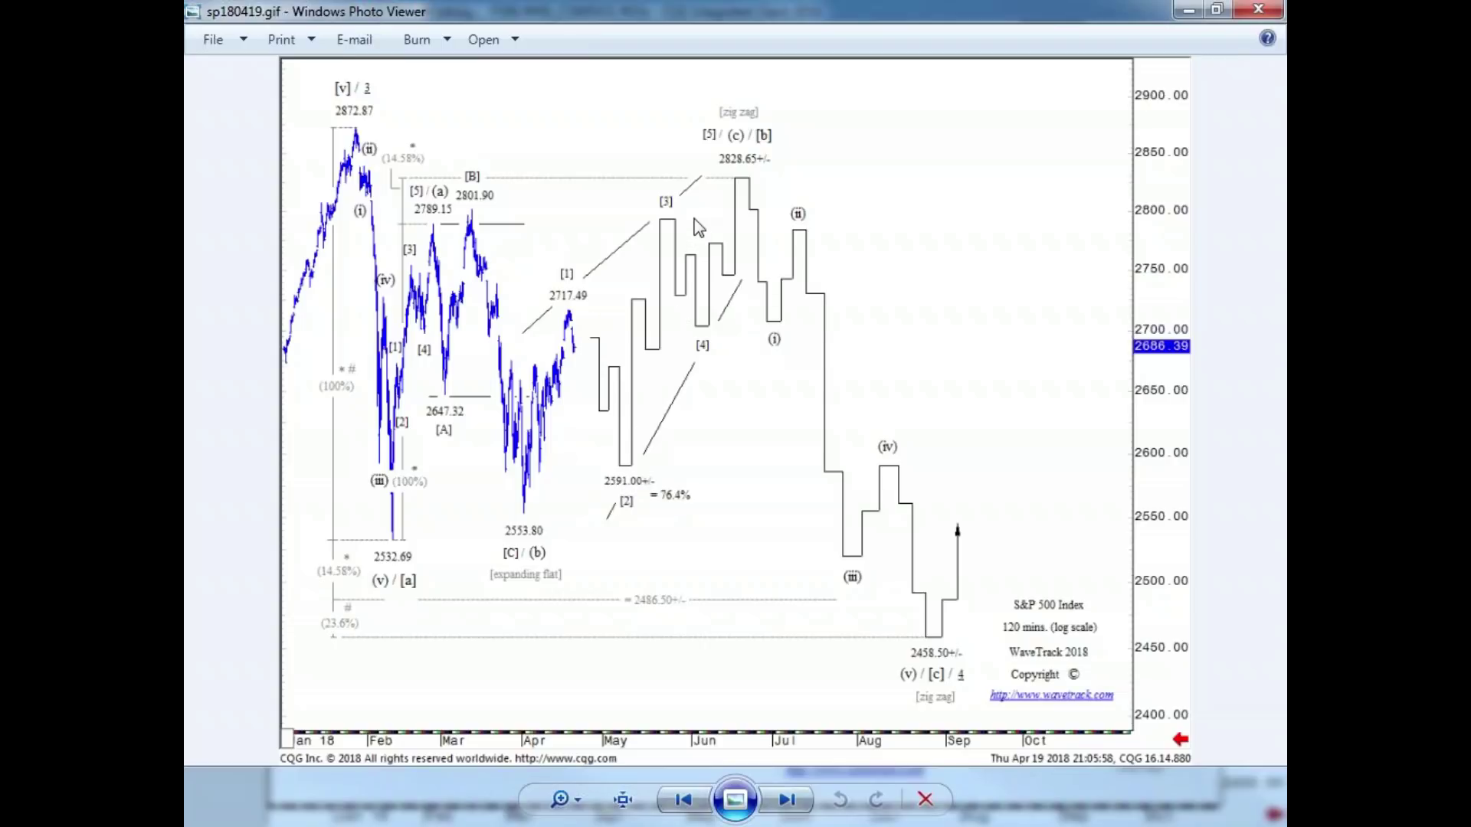
- Minimize the sp180419.gif image in Photo Viewer to return to the live S&P 500 chart
{"action": "left_click", "coordinate": [1188, 11]}
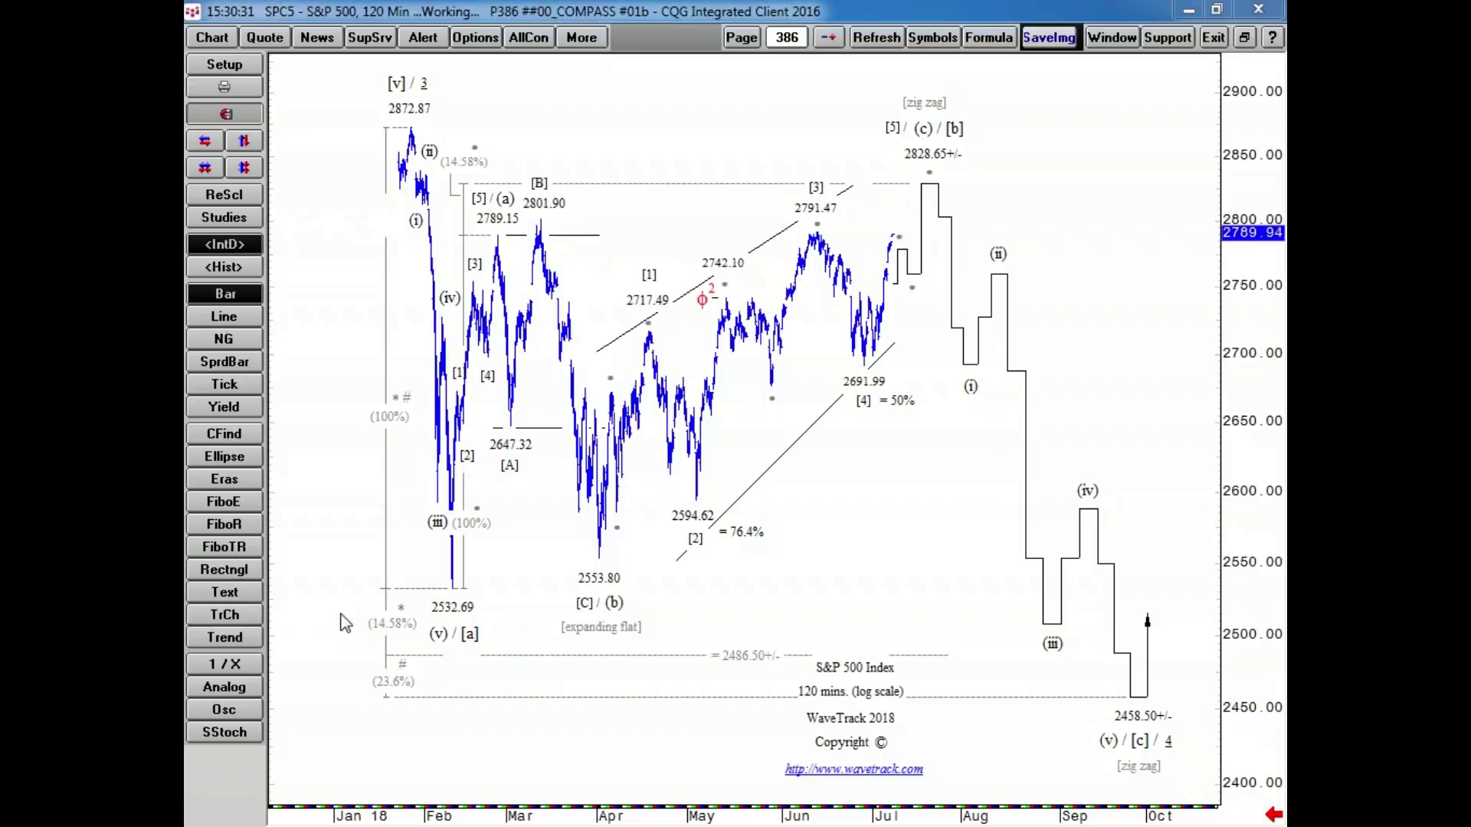
- Draw red trend lines from 2872.87 down to 2532.69, up near 2828.65, then down to 2458.50
{"action": "left_click", "coordinate": [230, 637]}
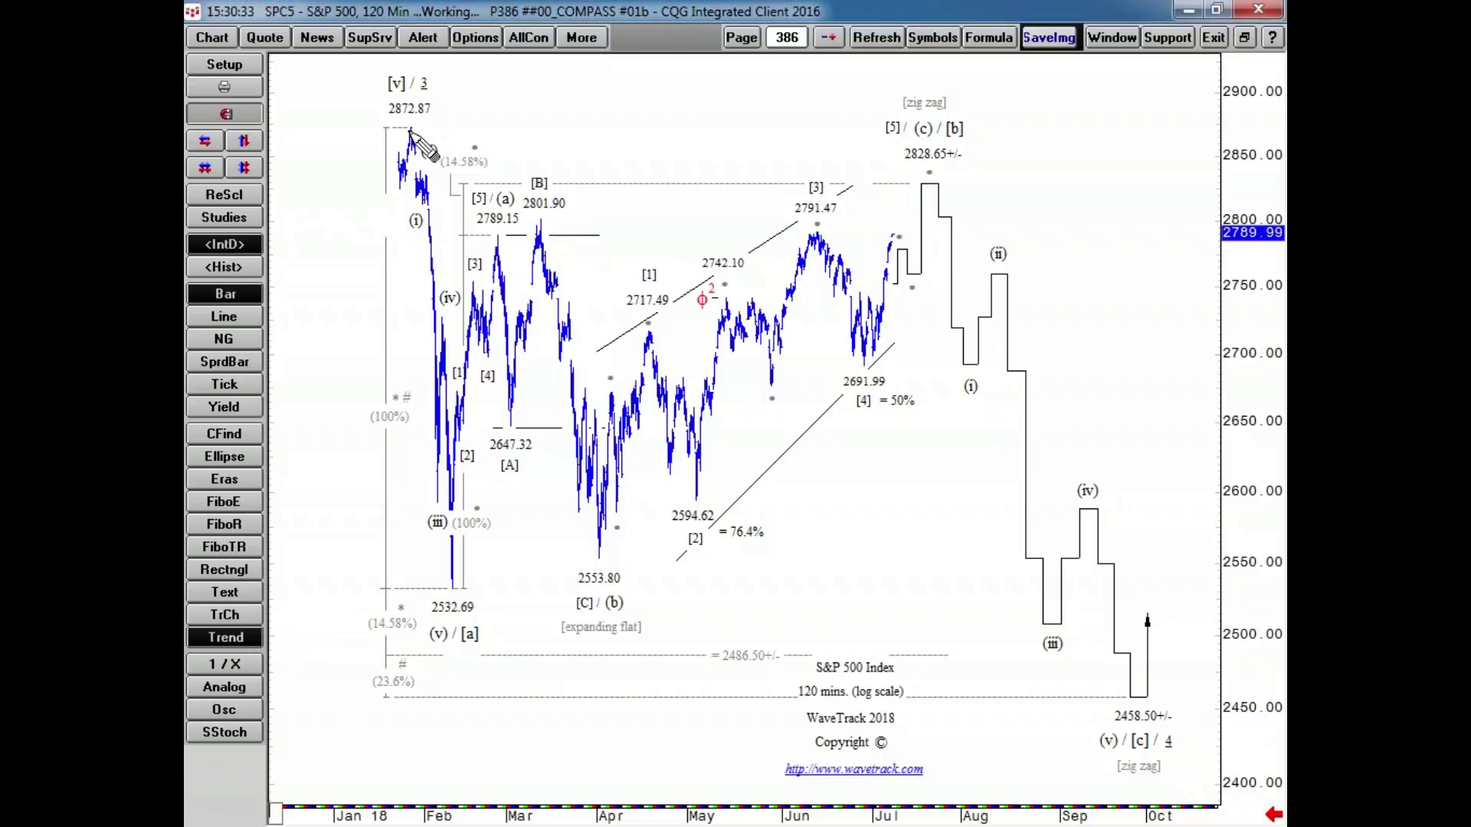
{"action": "mouse_move", "coordinate": [412, 132]}
{"action": "left_mouse_down"}
{"action": "mouse_move", "coordinate": [468, 590]}
{"action": "mouse_move", "coordinate": [889, 295]}
{"action": "mouse_move", "coordinate": [919, 198]}
{"action": "mouse_move", "coordinate": [1134, 701]}
{"action": "mouse_move", "coordinate": [1125, 688]}
{"action": "left_mouse_up"}
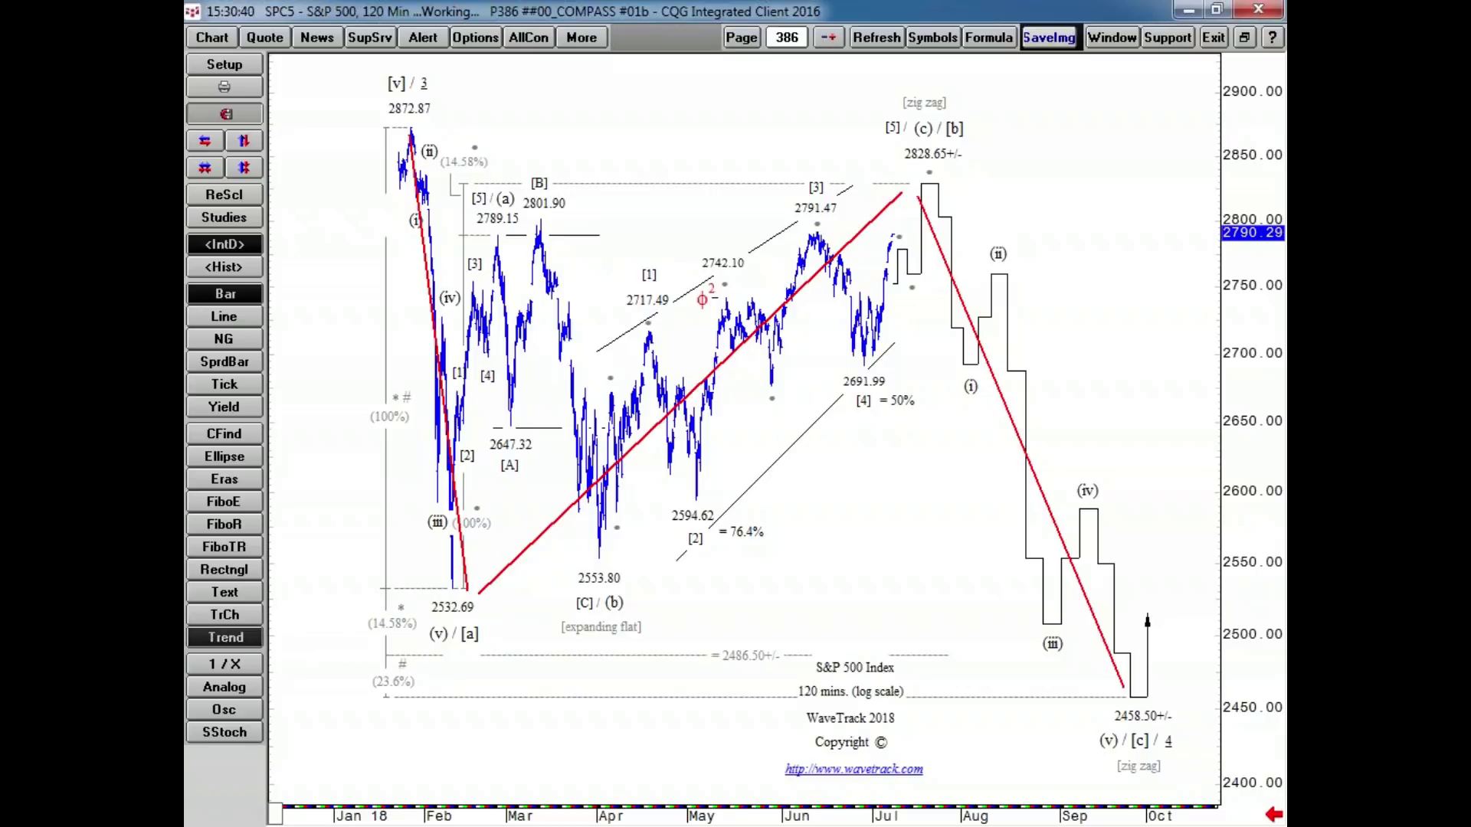
{"action": "key", "text": "Escape"}
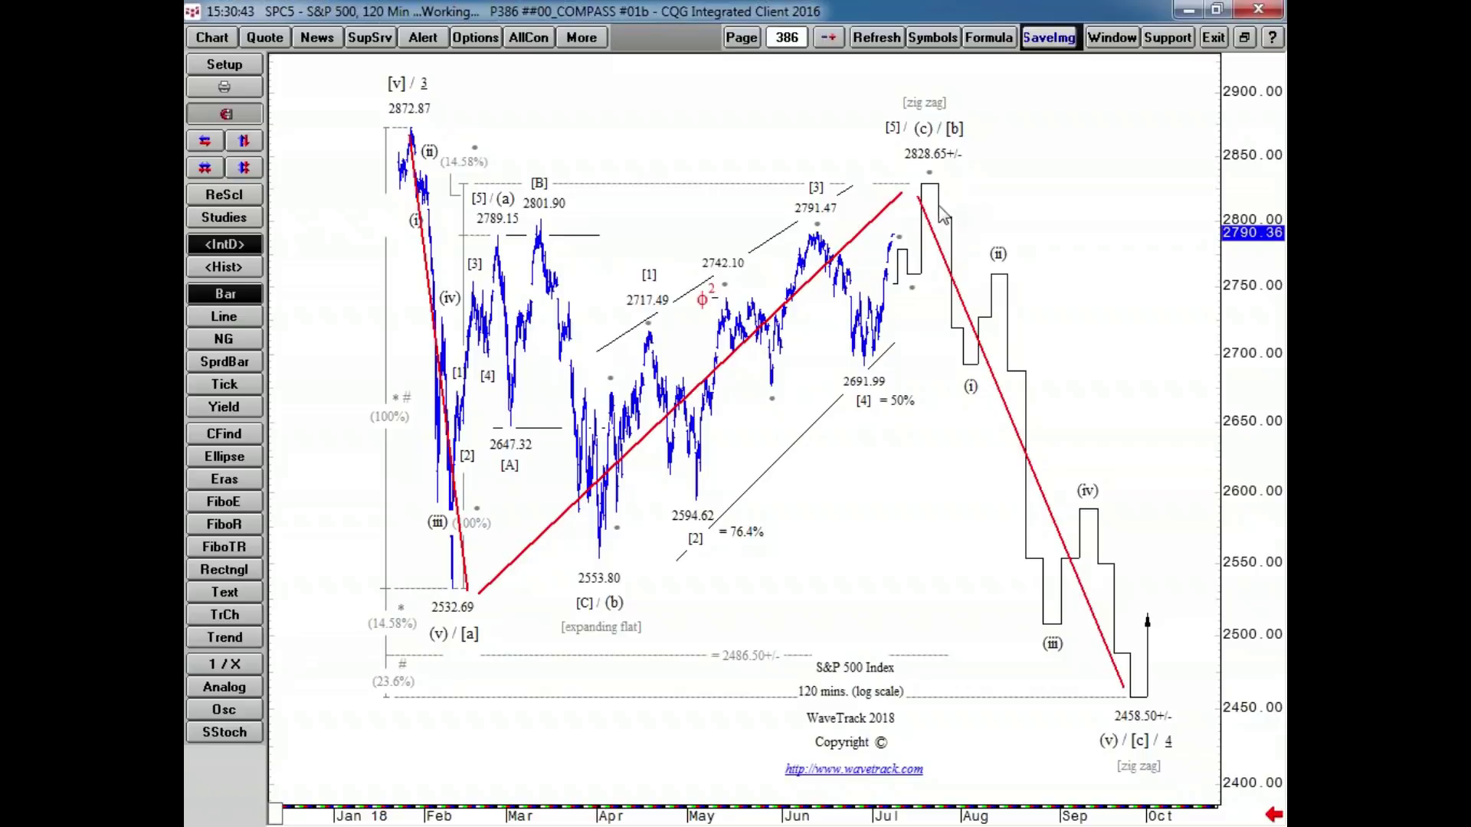
- Page back to page 383, the S&P 500 weekly Elliott-wave chart
{"action": "left_click", "coordinate": [833, 44]}
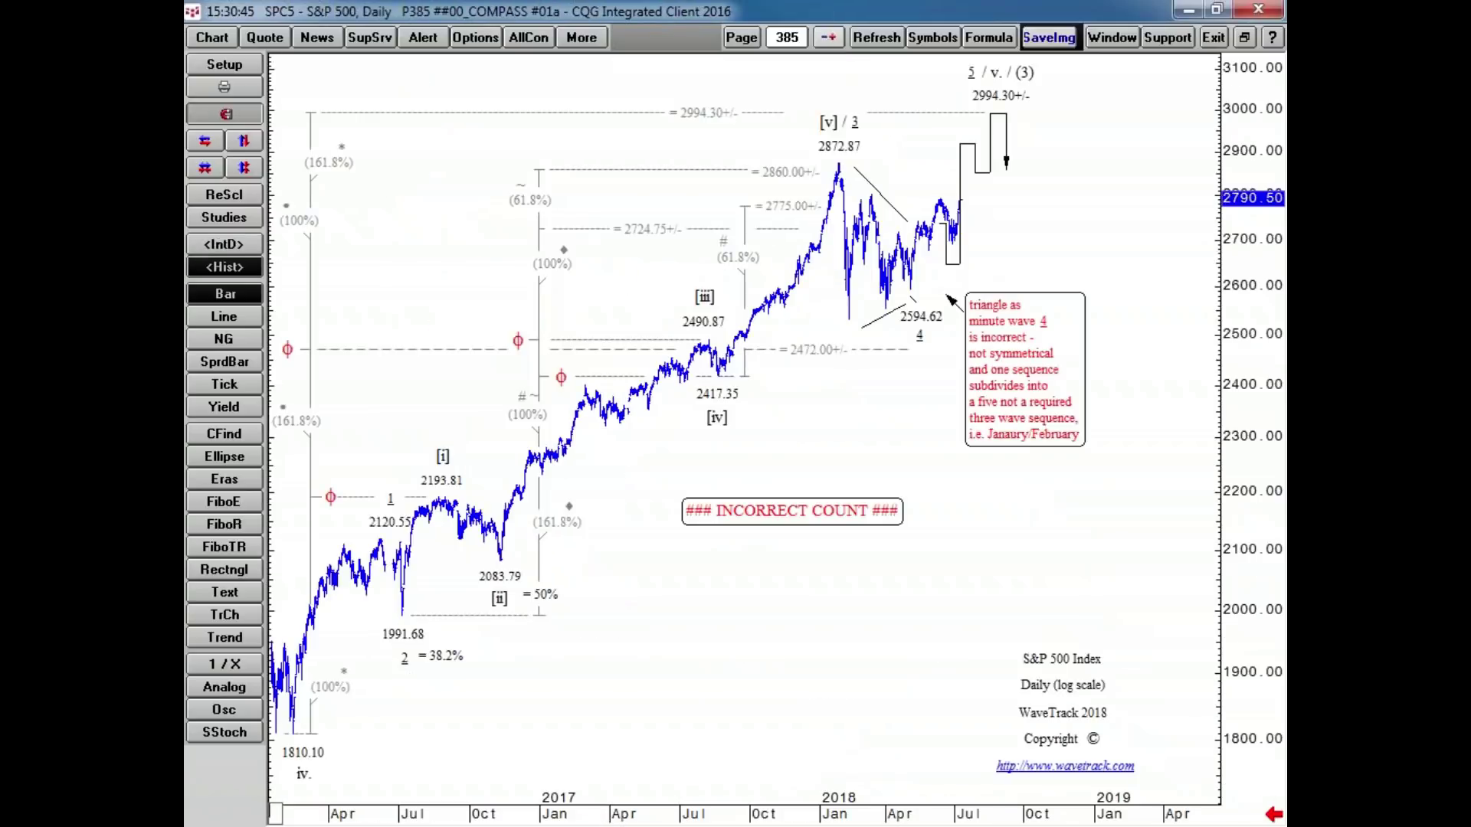
{"action": "left_click", "coordinate": [833, 44]}
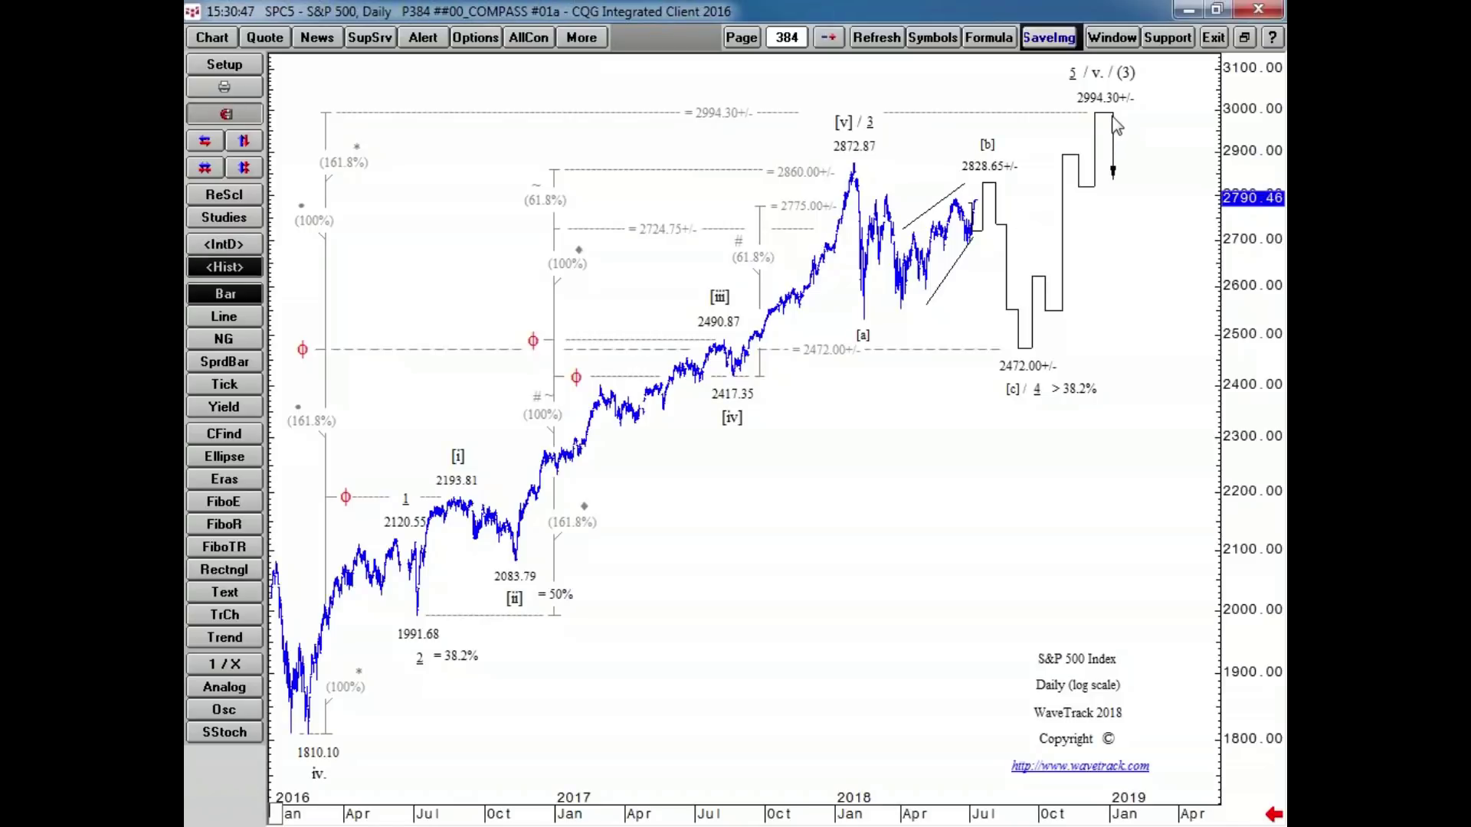
{"action": "mouse_move", "coordinate": [1113, 116]}
{"action": "left_click", "coordinate": [823, 38]}
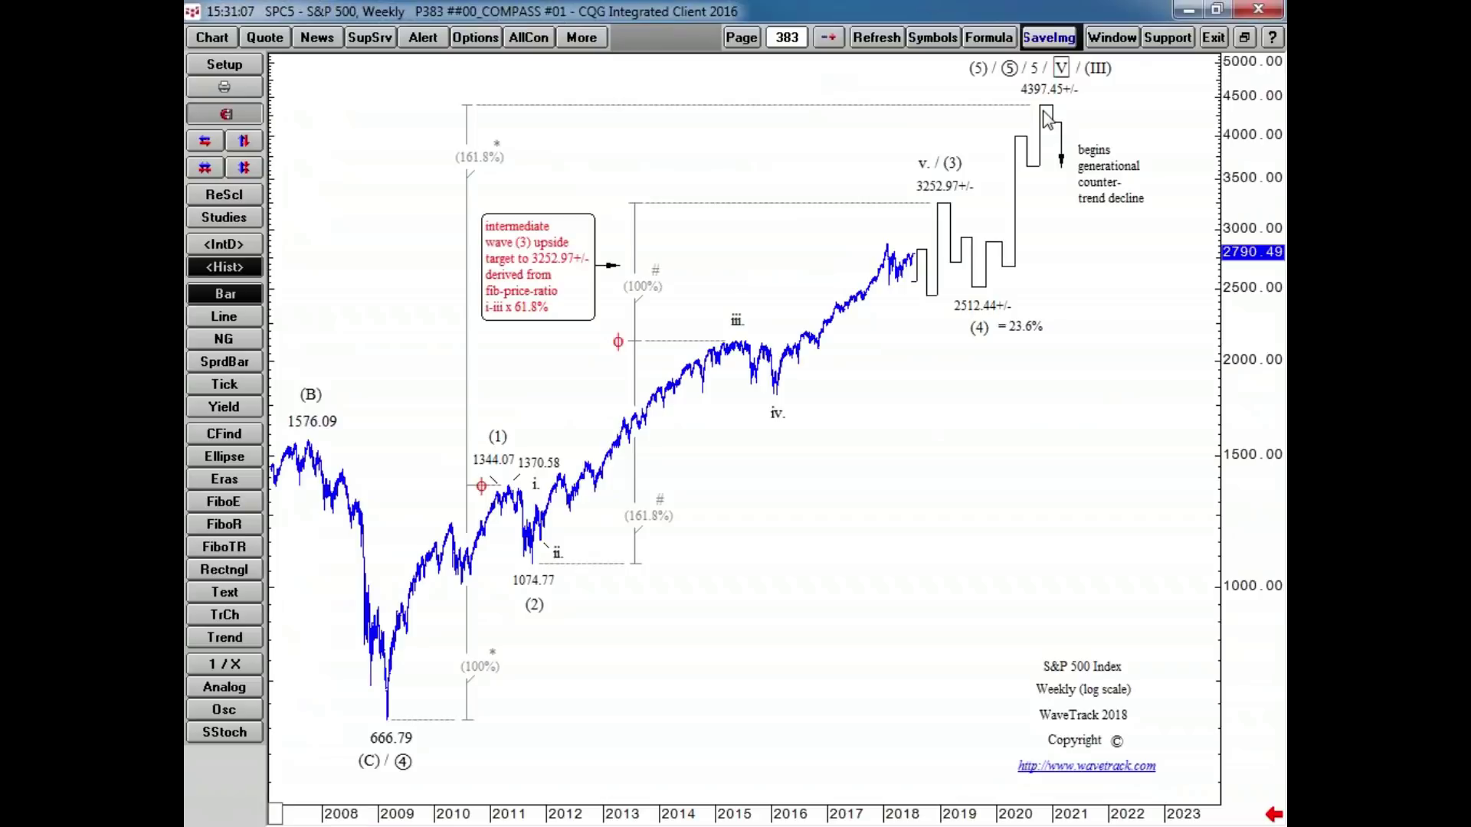
{"action": "left_click", "coordinate": [236, 636]}
{"action": "mouse_move", "coordinate": [388, 718]}
{"action": "left_mouse_down"}
{"action": "mouse_move", "coordinate": [481, 498]}
{"action": "mouse_move", "coordinate": [501, 485]}
{"action": "mouse_move", "coordinate": [536, 566]}
{"action": "mouse_move", "coordinate": [736, 343]}
{"action": "mouse_move", "coordinate": [775, 385]}
{"action": "mouse_move", "coordinate": [941, 257]}
{"action": "mouse_move", "coordinate": [931, 247]}
{"action": "left_mouse_up"}
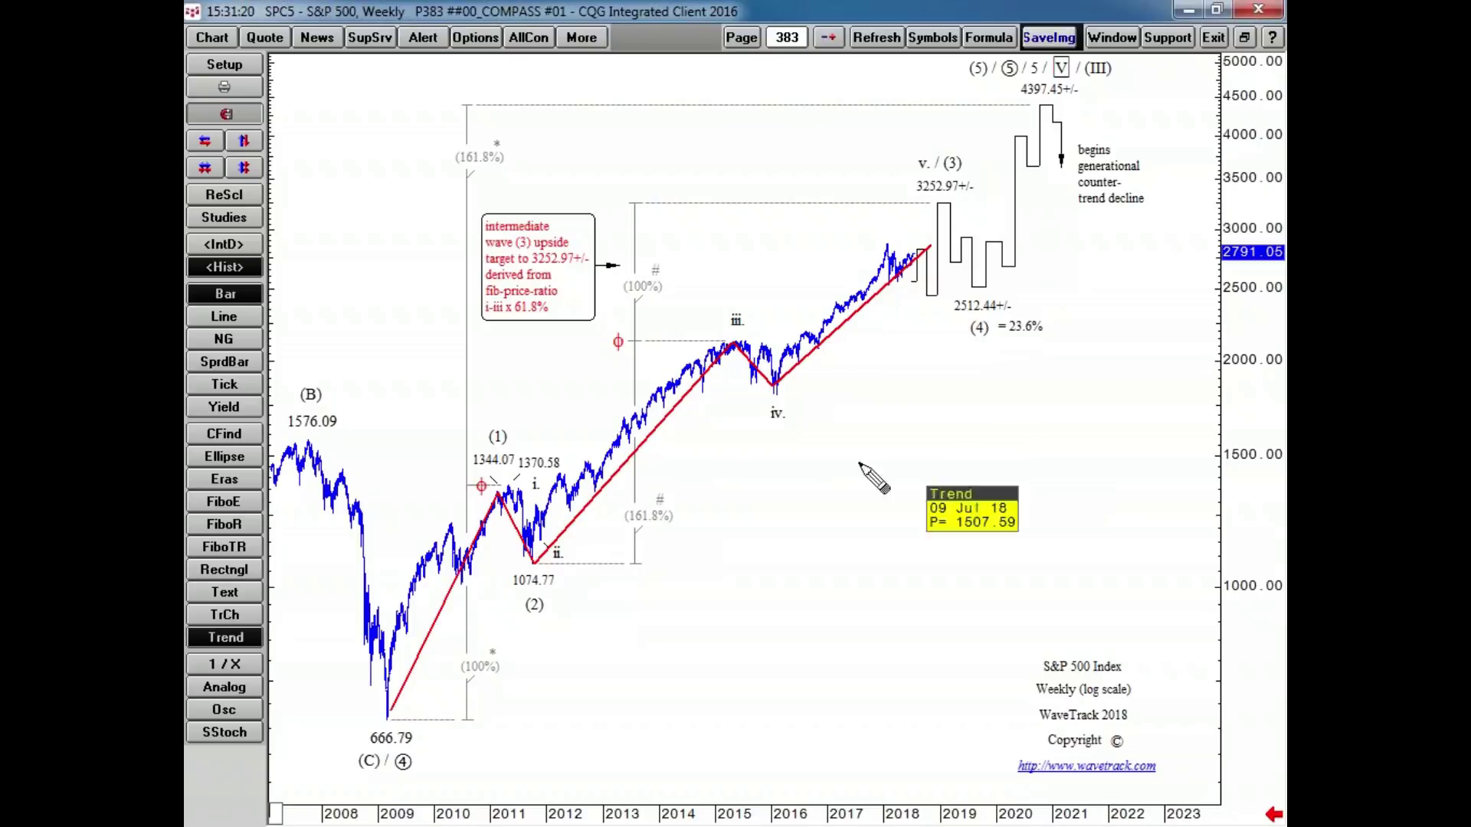
{"action": "left_click", "coordinate": [237, 637]}
{"action": "left_click", "coordinate": [237, 636]}
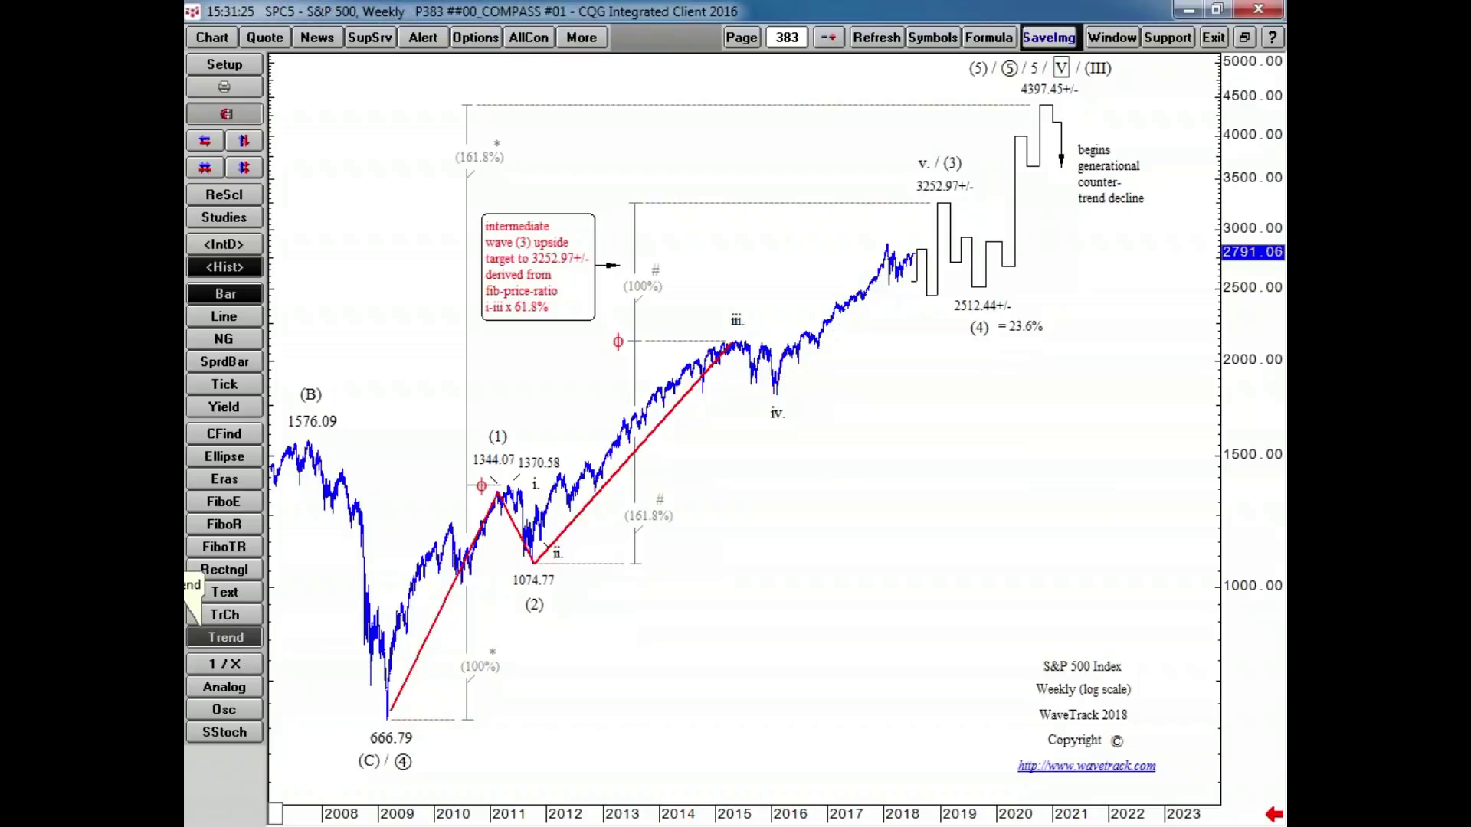
{"action": "left_click", "coordinate": [237, 636]}
{"action": "left_click", "coordinate": [237, 637]}
{"action": "left_click", "coordinate": [237, 637]}
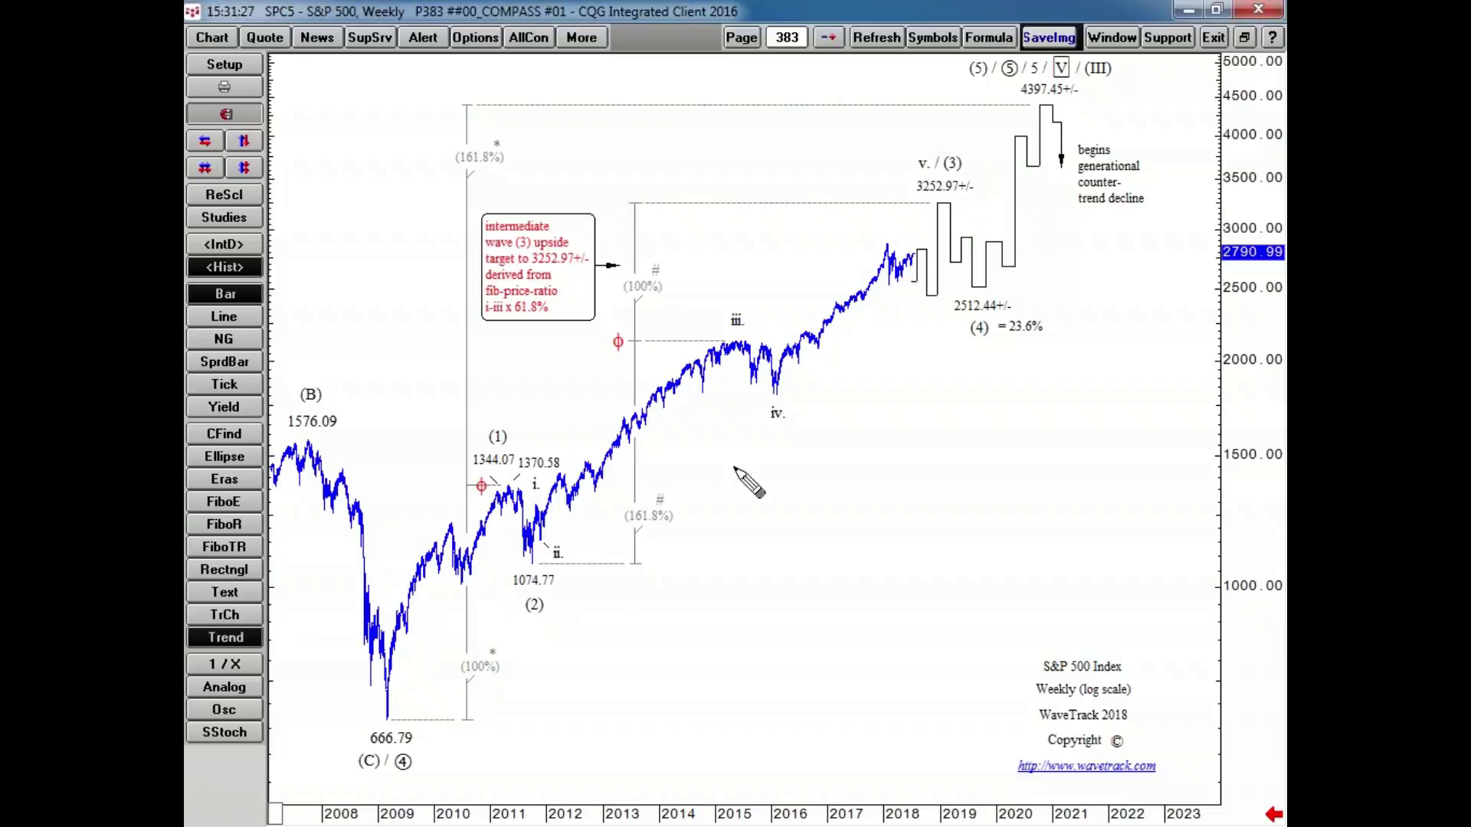
{"action": "left_click_drag", "start_coordinate": [768, 398], "coordinate": [797, 399]}
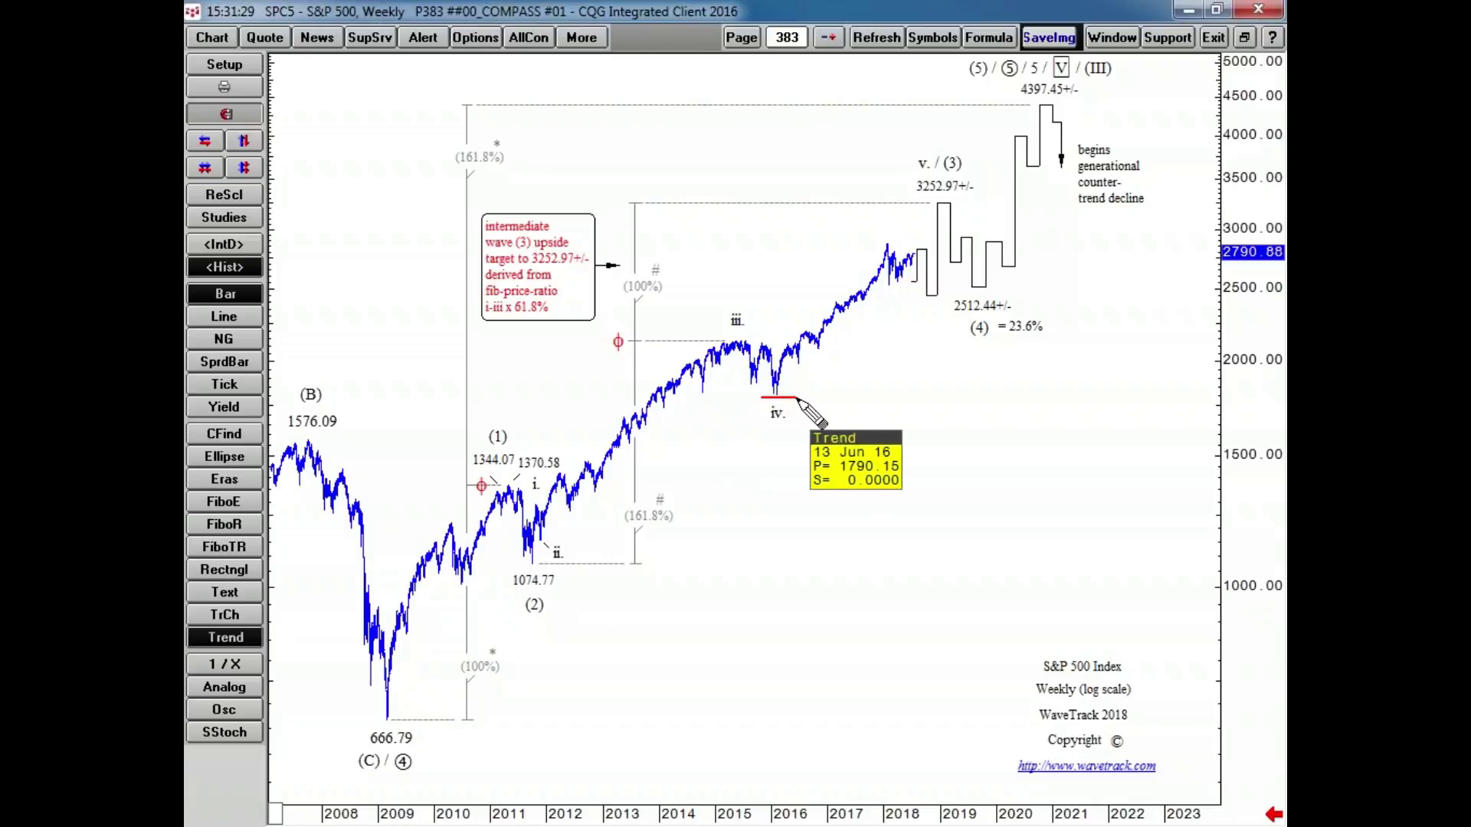
{"action": "key", "text": "Escape"}
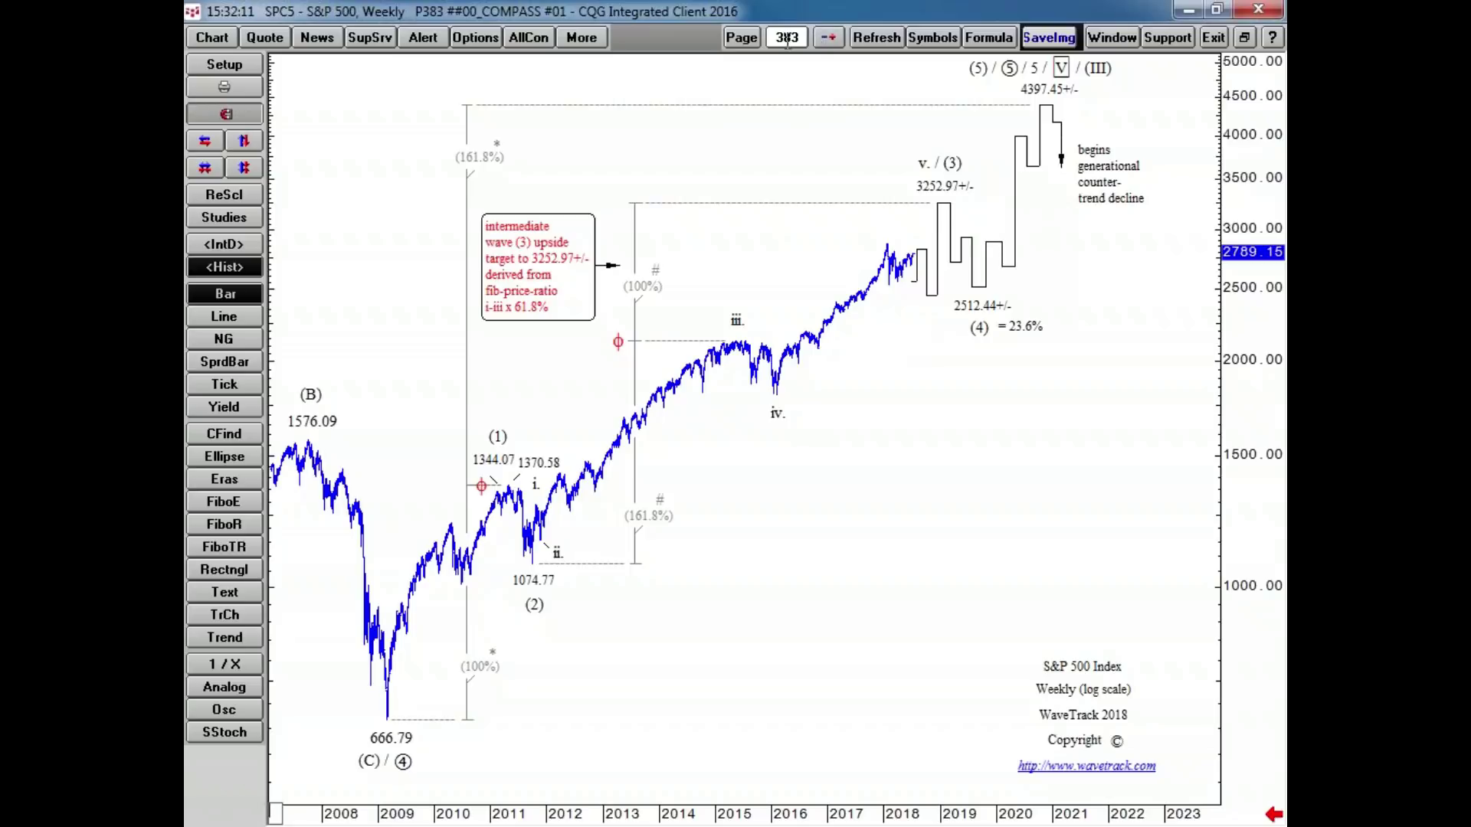
- Open page 469 from EW-COMPASS - 2 and maximize the Gold Daily chart window
{"action": "left_click", "coordinate": [741, 37]}
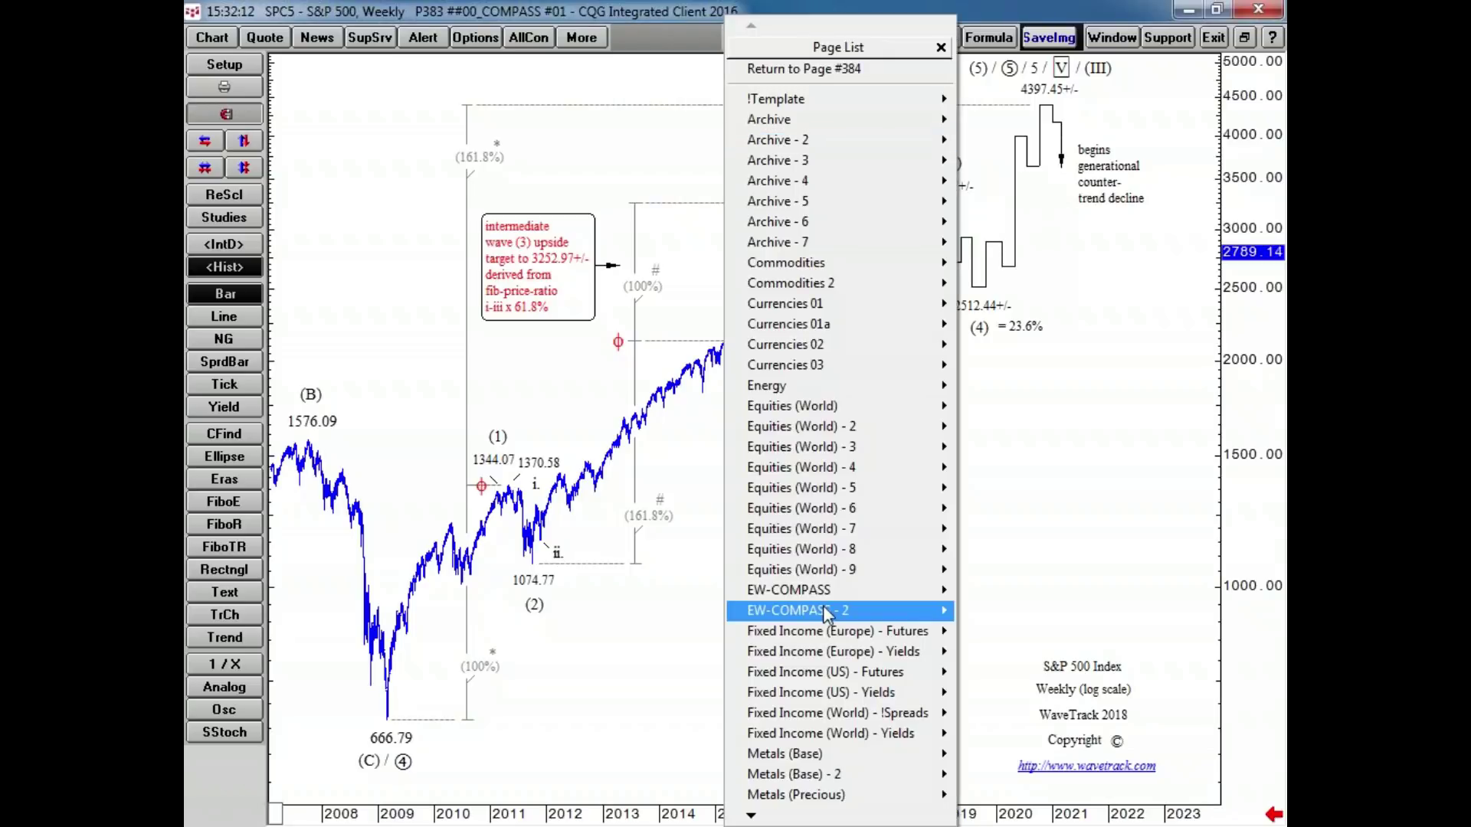
{"action": "mouse_move", "coordinate": [822, 605]}
{"action": "left_click", "coordinate": [626, 46]}
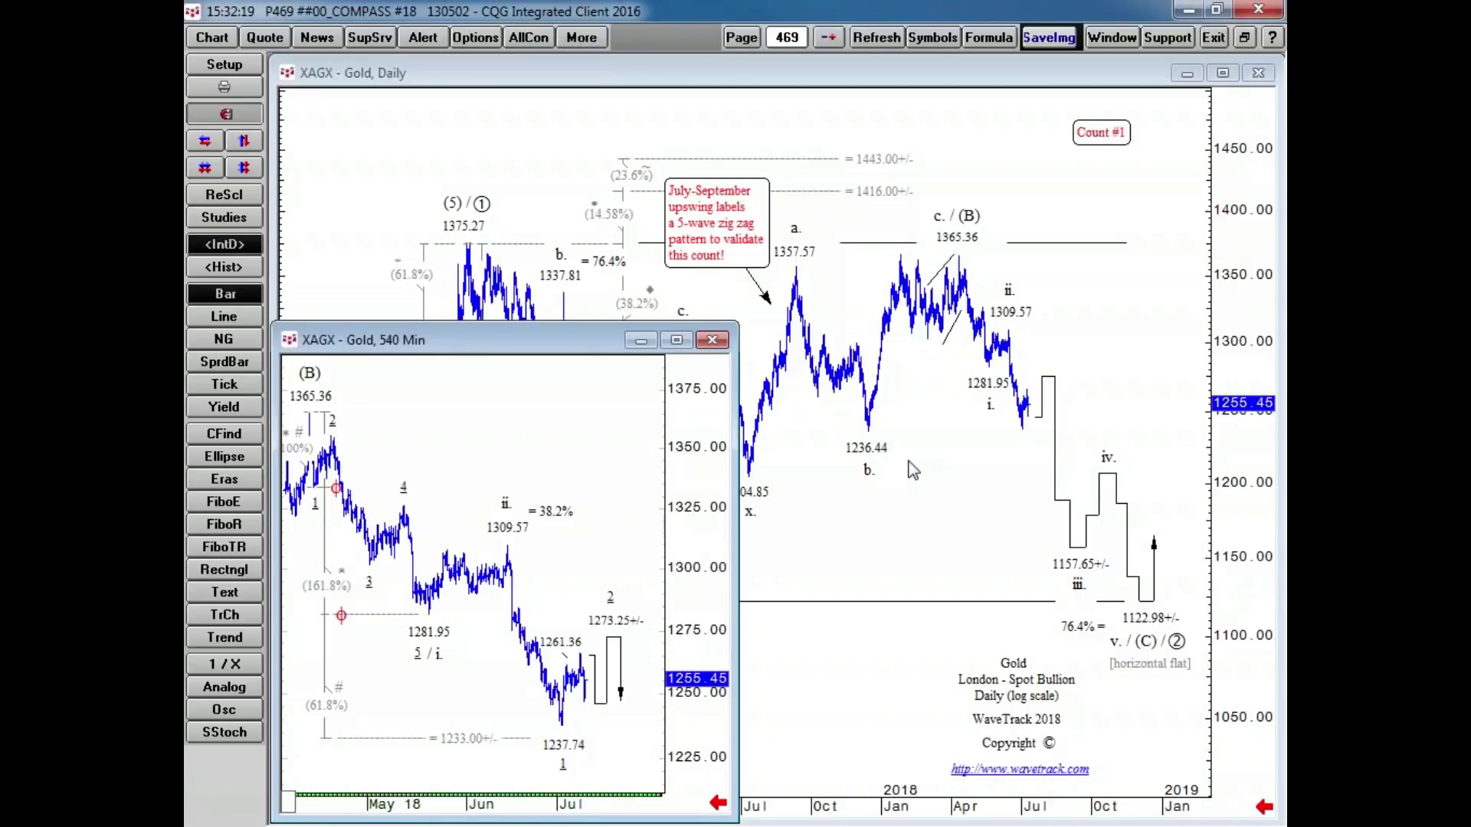
{"action": "left_click", "coordinate": [912, 469]}
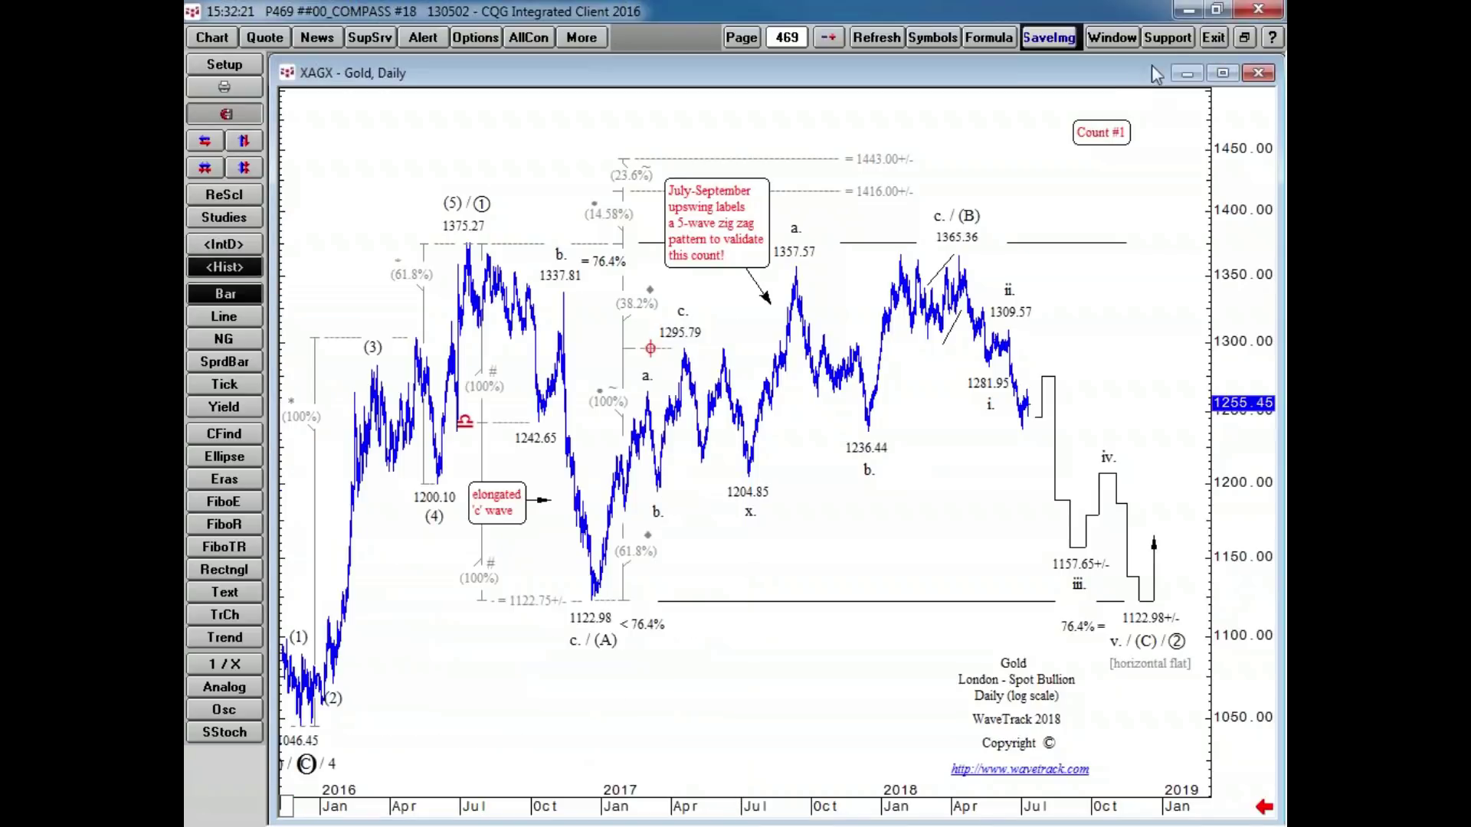
{"action": "left_click", "coordinate": [1223, 74]}
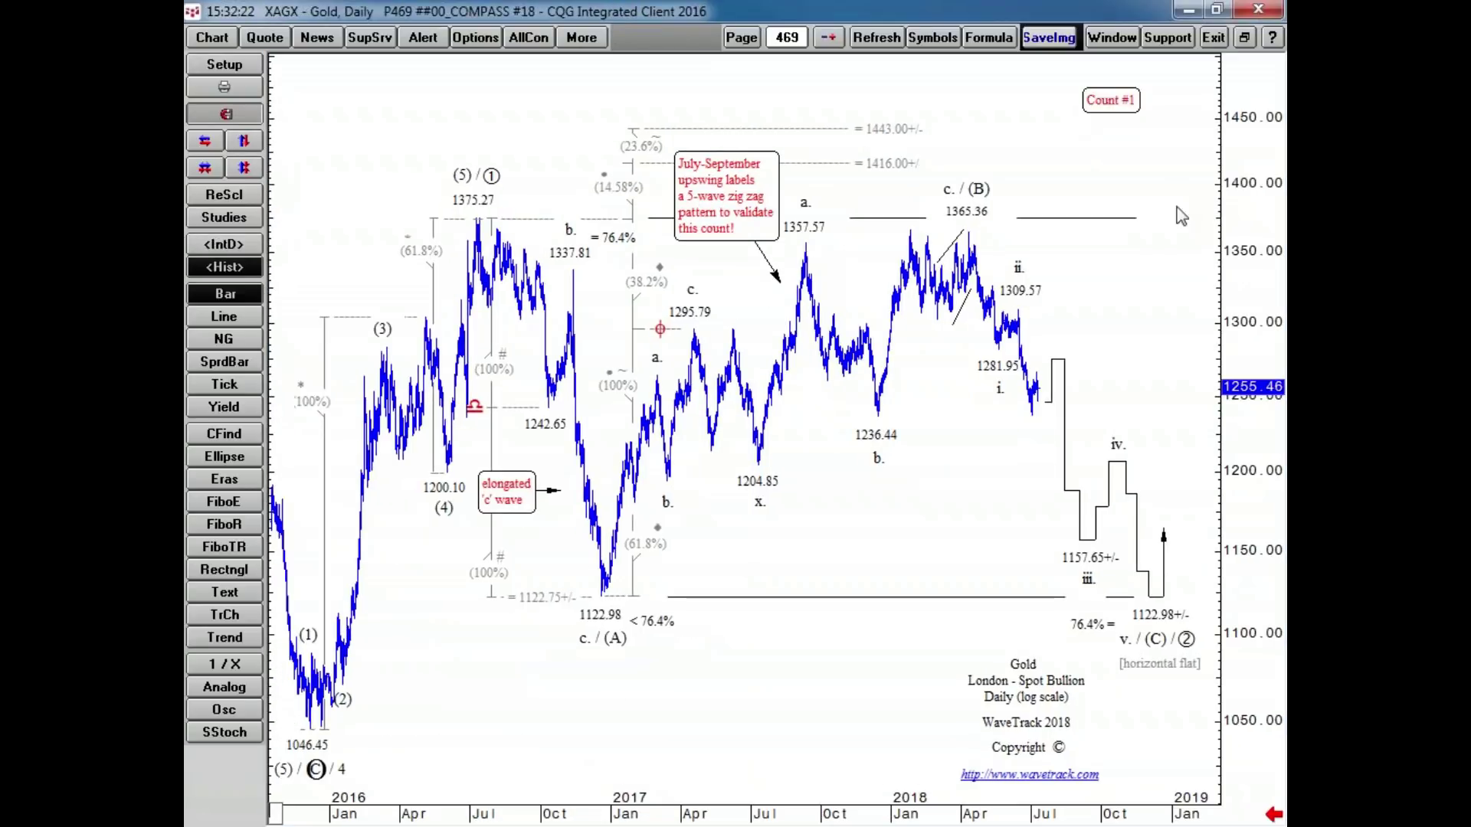
- Draw short red lines marking the 1443.00 and 1416.00 upside targets on the gold chart
{"action": "left_click", "coordinate": [224, 637]}
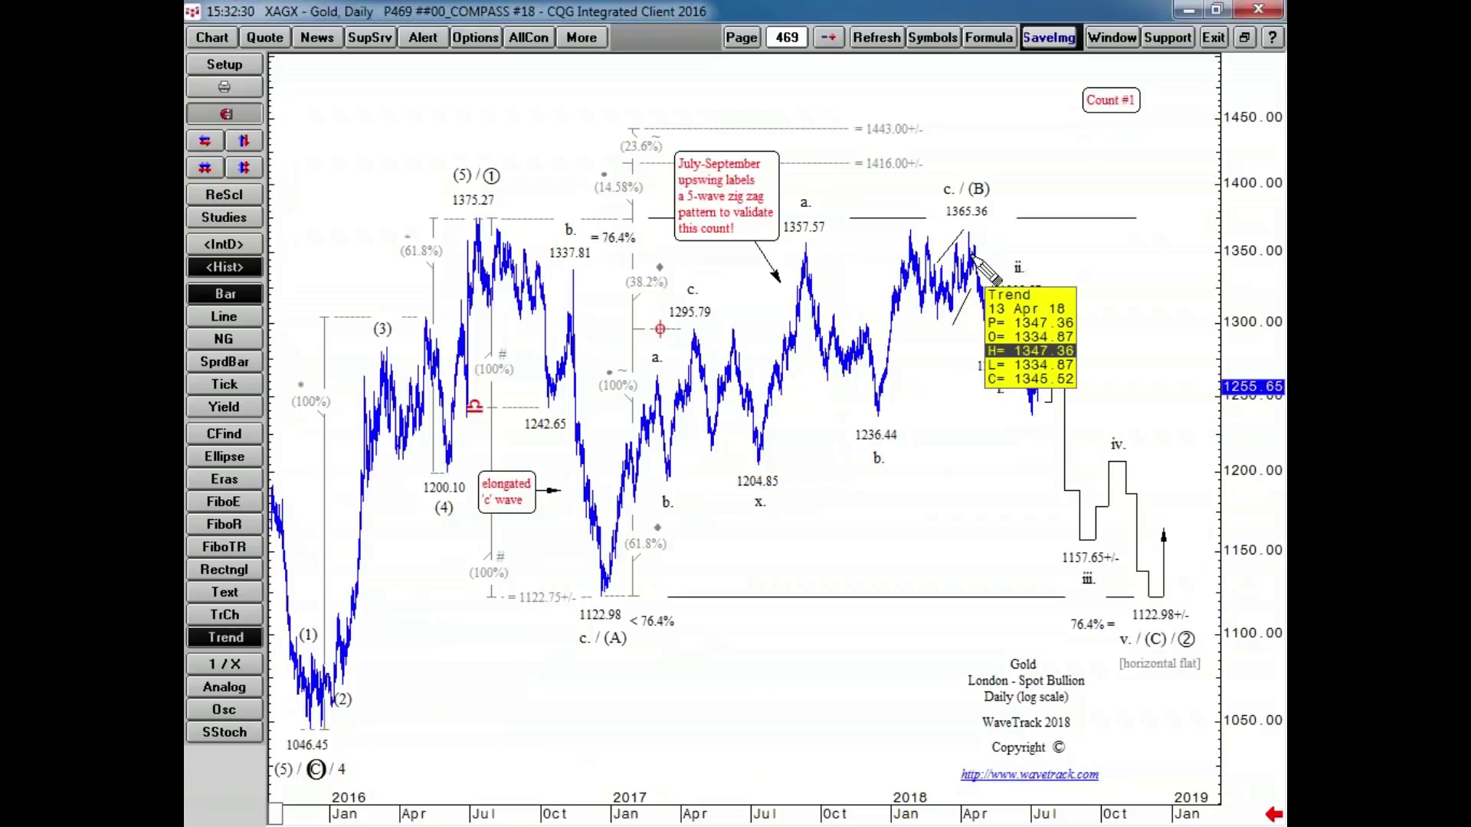
{"action": "left_click_drag", "start_coordinate": [967, 269], "coordinate": [1004, 179]}
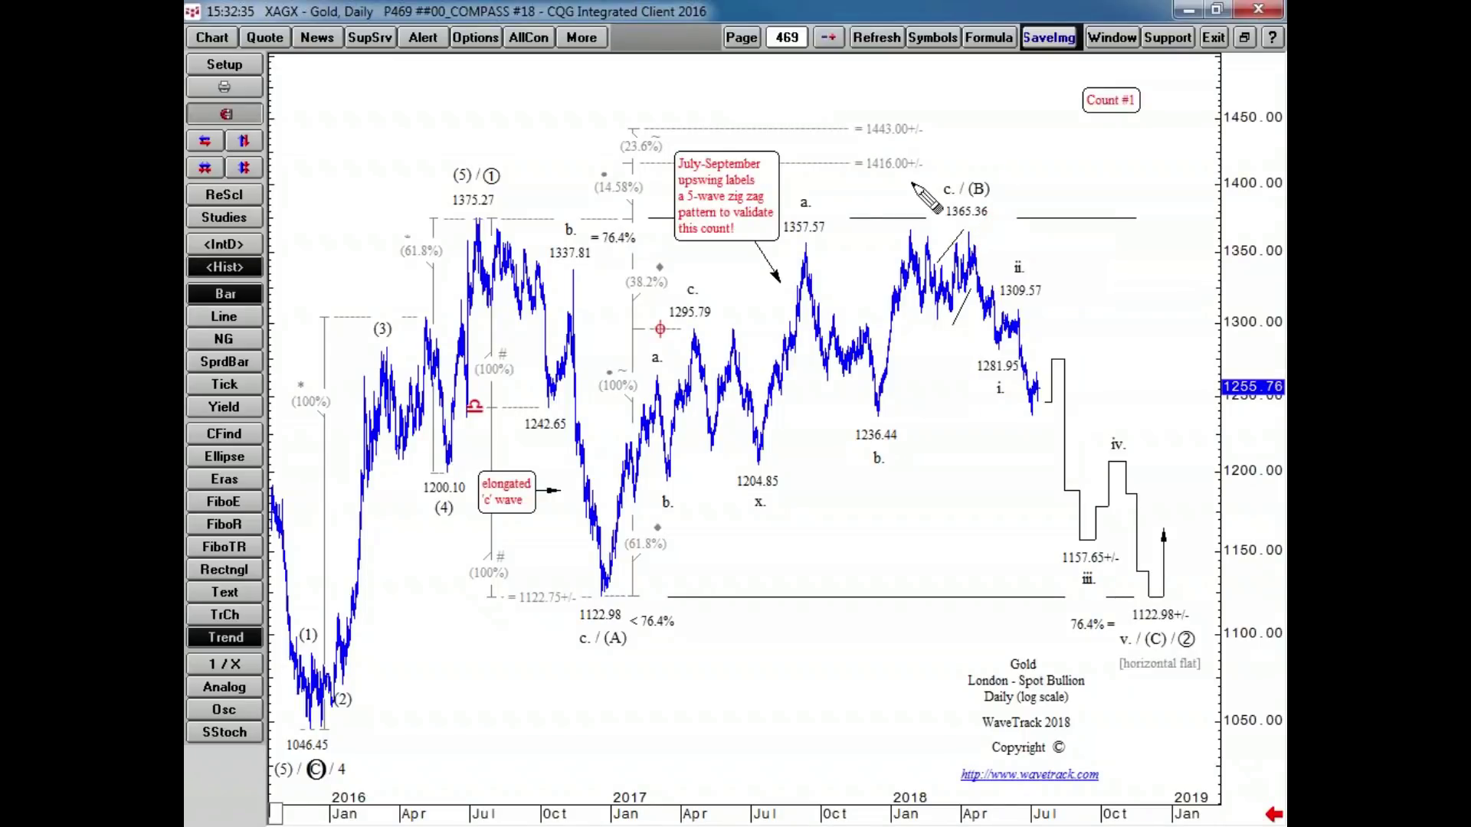
{"action": "mouse_move", "coordinate": [858, 172]}
{"action": "left_mouse_down"}
{"action": "mouse_move", "coordinate": [912, 170]}
{"action": "mouse_move", "coordinate": [912, 135]}
{"action": "left_mouse_up"}
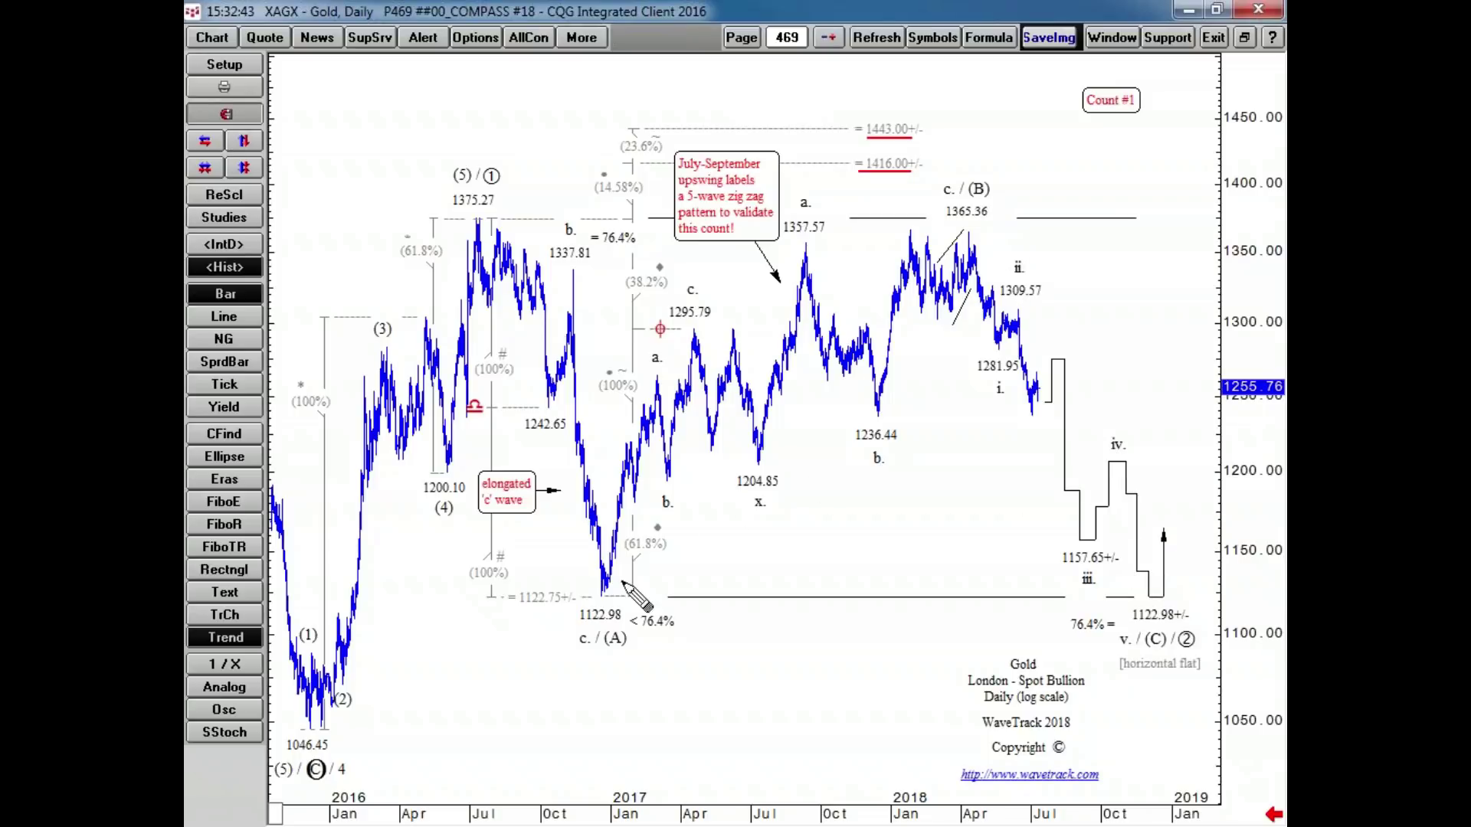
- Sketch a trial wave path from 1375.27 to 1122.98 and the (B) peak, then delete its last segments
{"action": "left_click", "coordinate": [478, 221]}
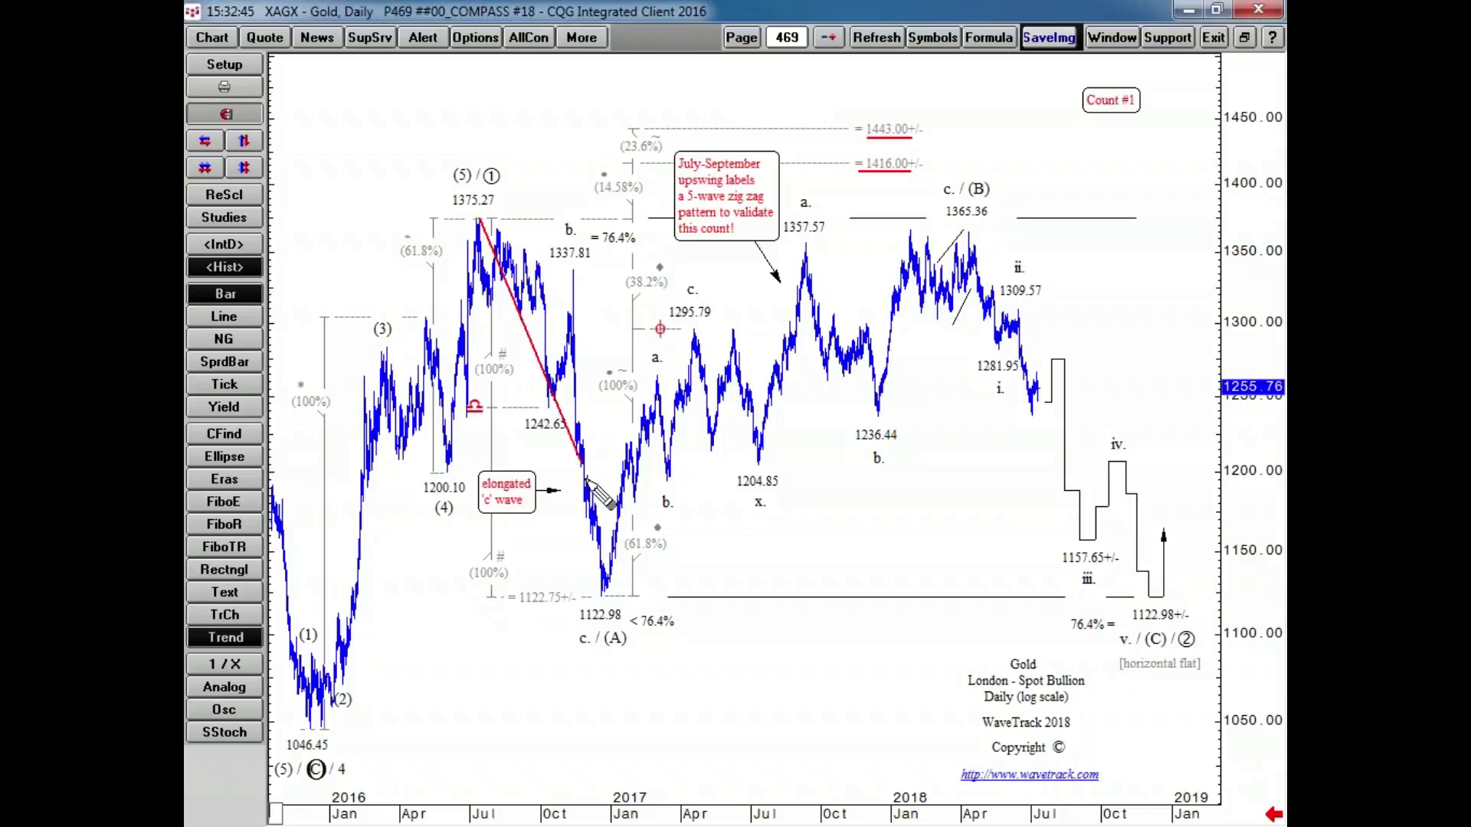
{"action": "left_click", "coordinate": [600, 572]}
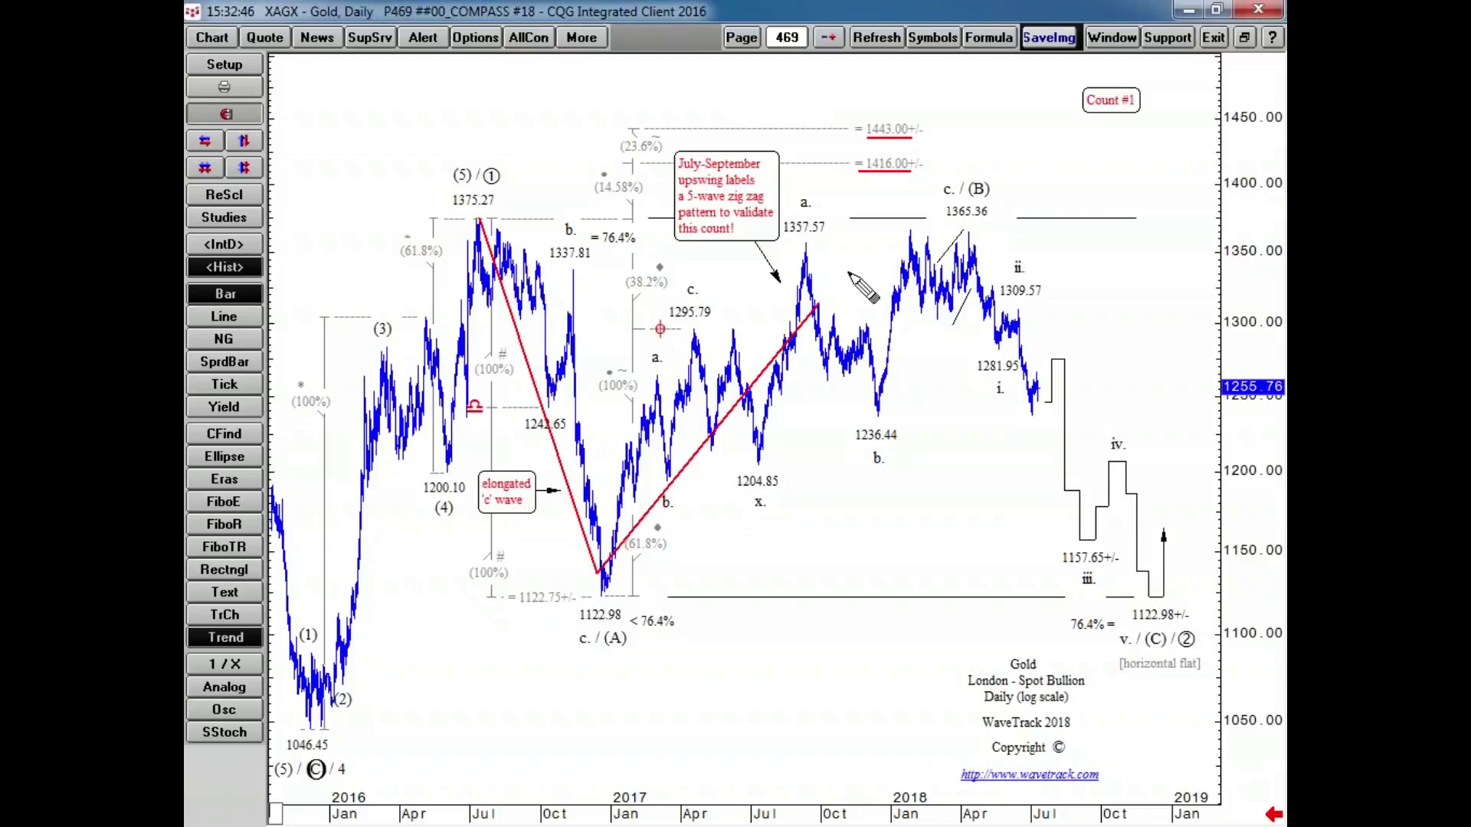
{"action": "left_click", "coordinate": [985, 173]}
{"action": "left_click", "coordinate": [1191, 636]}
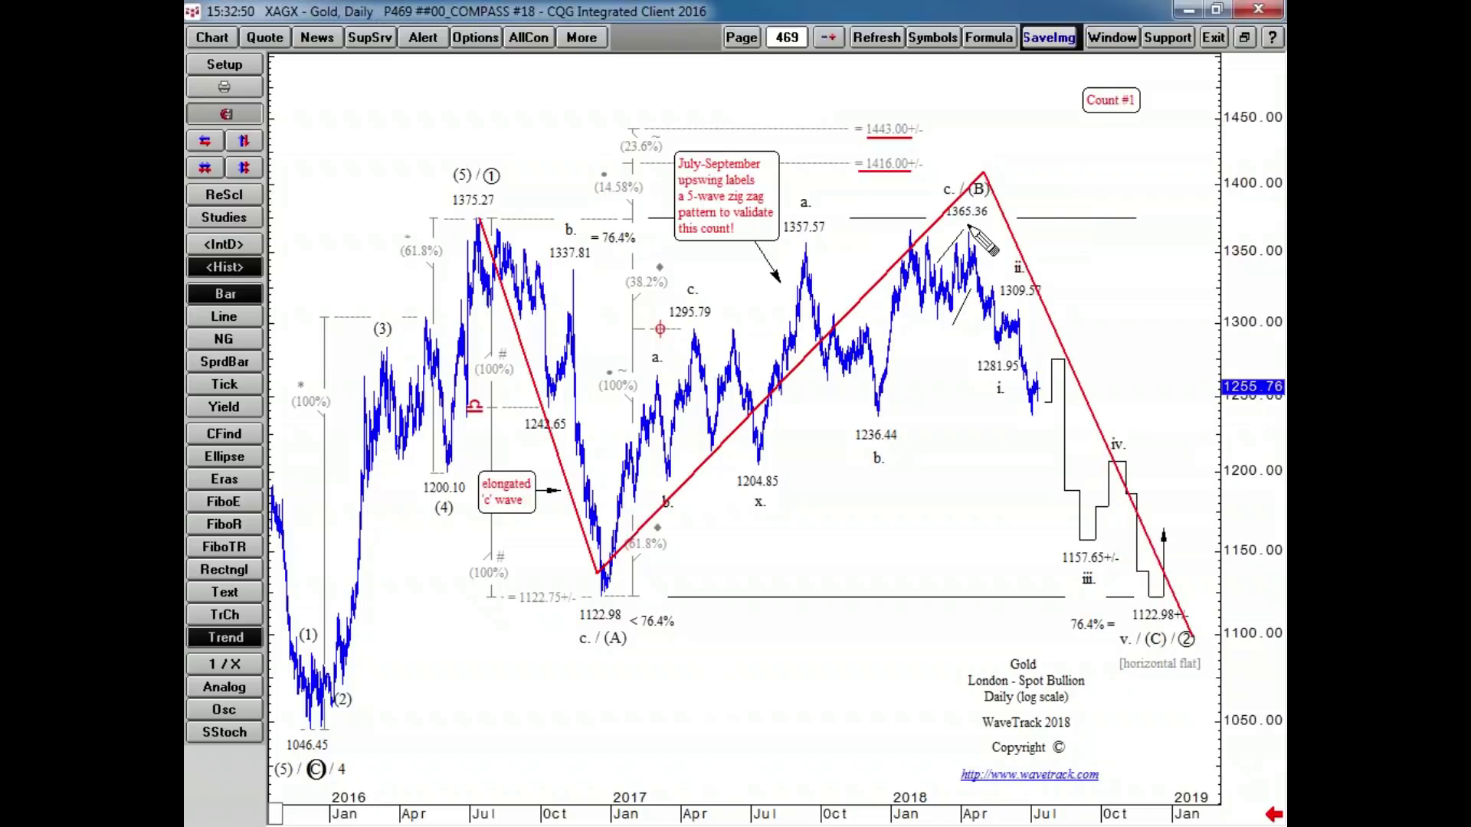
{"action": "mouse_move", "coordinate": [981, 168]}
{"action": "key", "text": "Delete"}
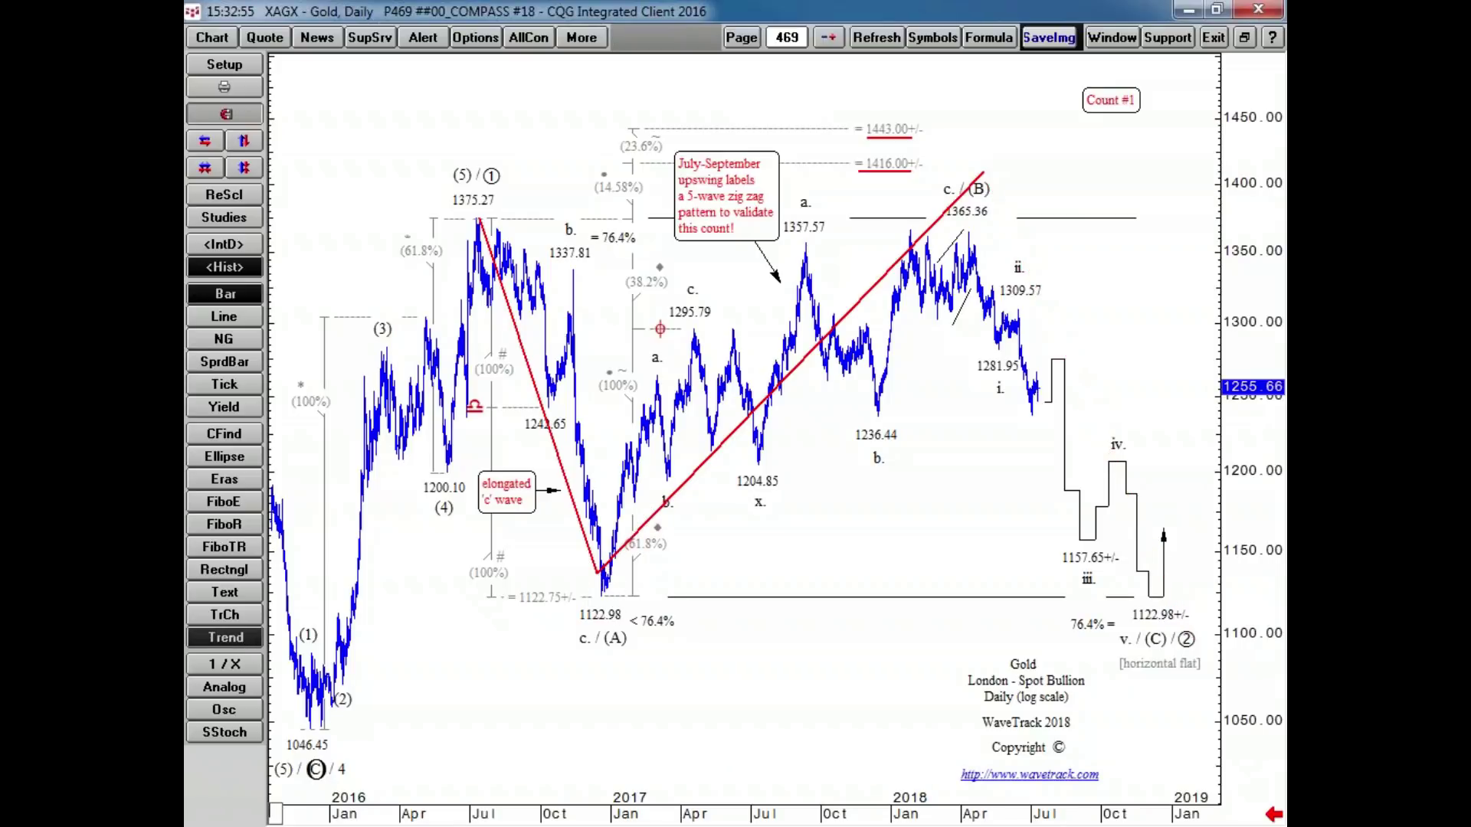
{"action": "key", "text": "Delete"}
{"action": "key", "text": "Delete"}
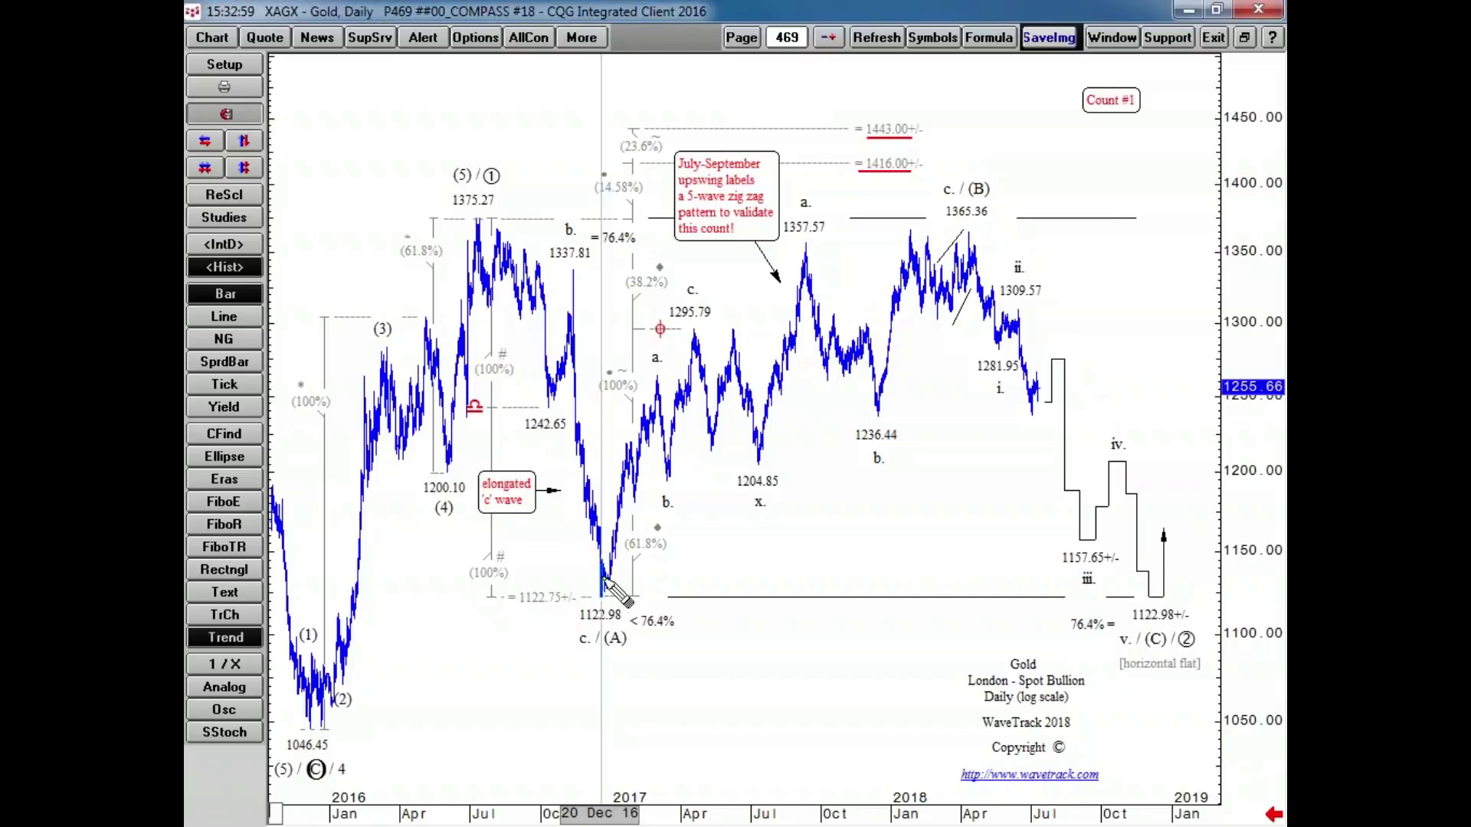
- Trace the red zigzag from 1122.98 through the a., b. and x. swings to 1411, then project down to 1122.98
{"action": "left_click_drag", "start_coordinate": [604, 594], "coordinate": [662, 370]}
{"action": "left_click", "coordinate": [675, 463]}
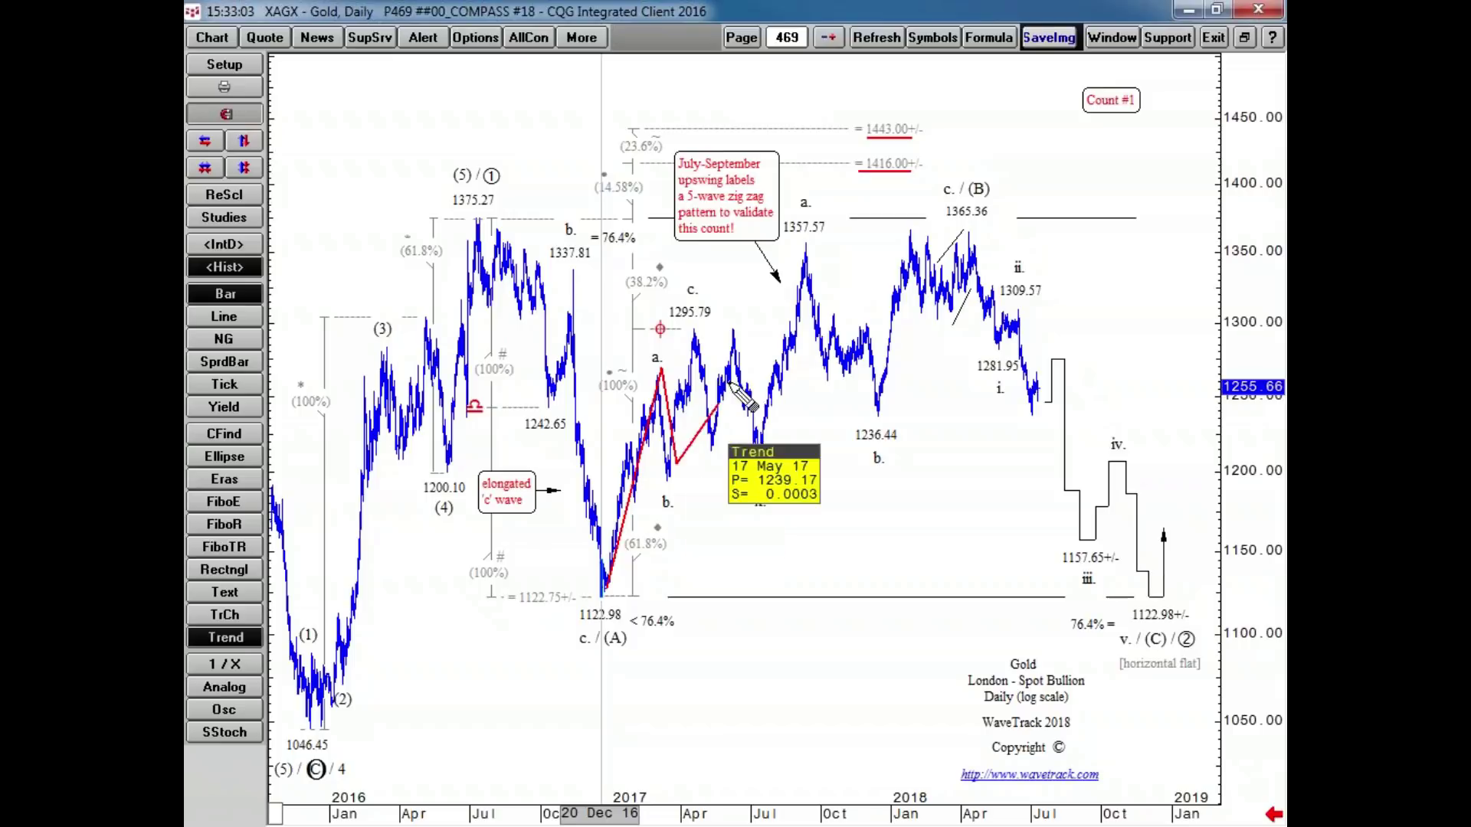
{"action": "left_click", "coordinate": [737, 328]}
{"action": "left_click", "coordinate": [762, 433]}
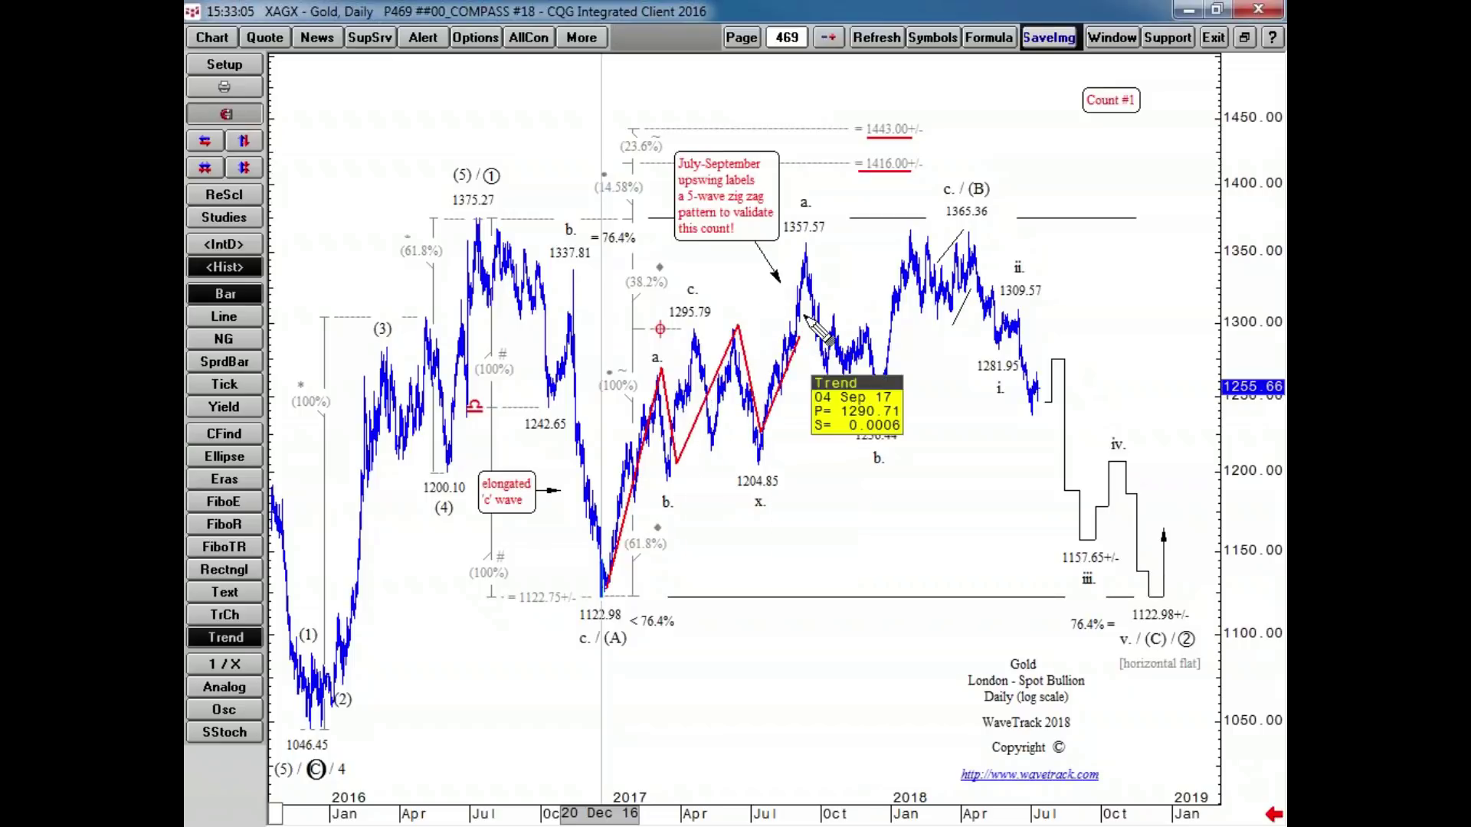
{"action": "left_click", "coordinate": [810, 274]}
{"action": "left_click", "coordinate": [869, 388]}
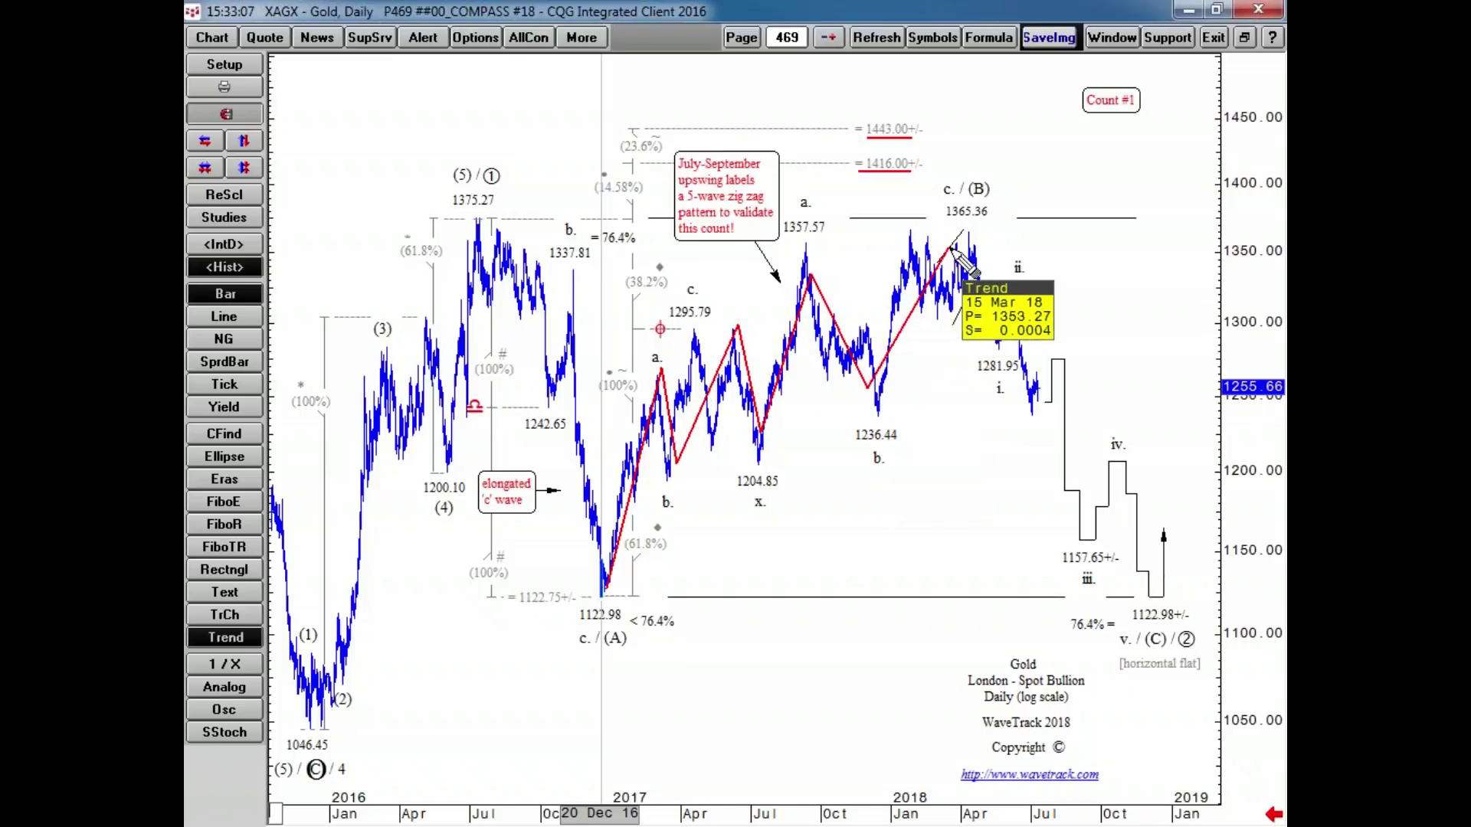
{"action": "left_click", "coordinate": [982, 170]}
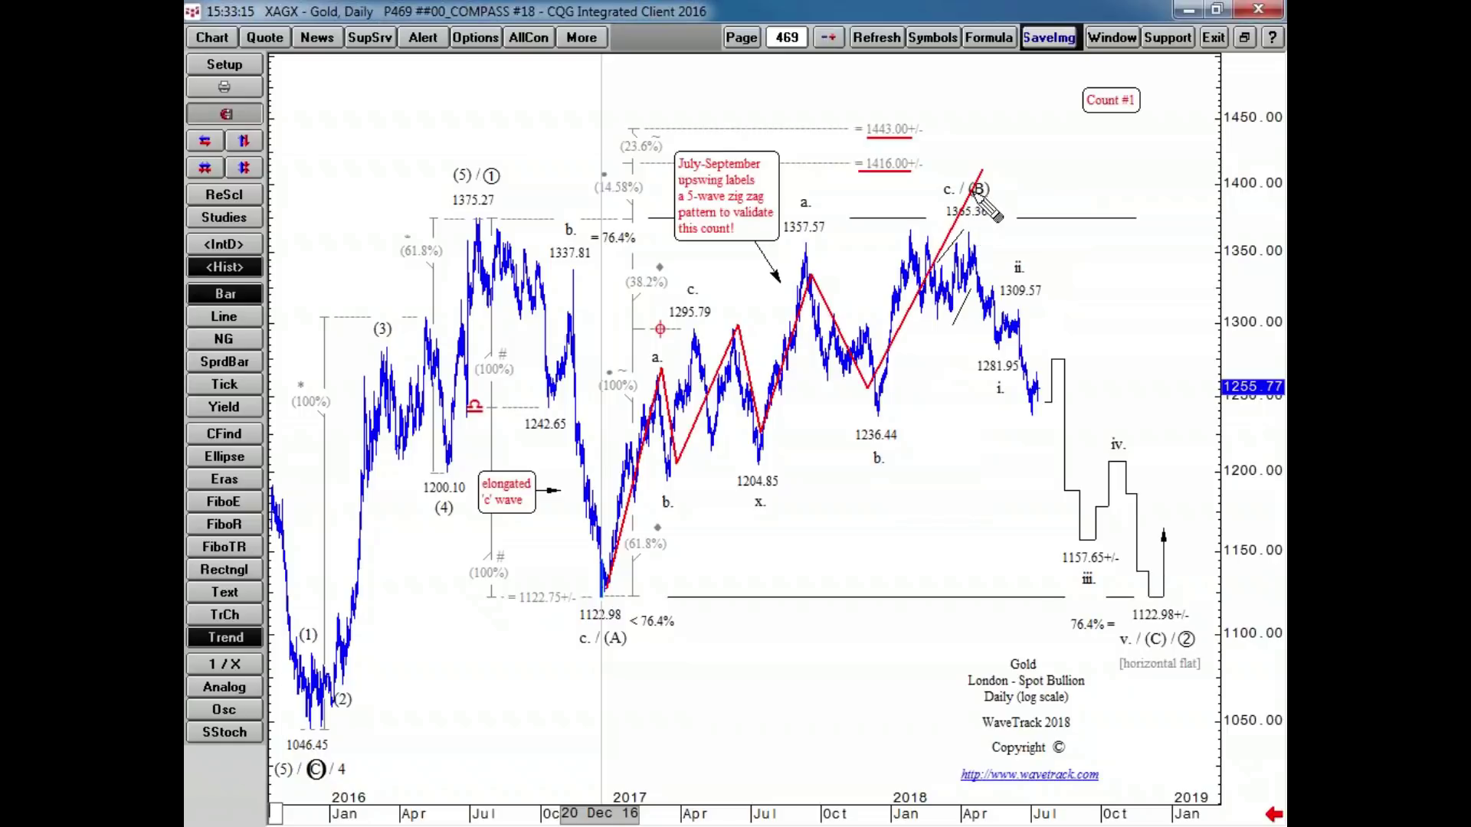
{"action": "left_click_drag", "start_coordinate": [982, 172], "coordinate": [1159, 599]}
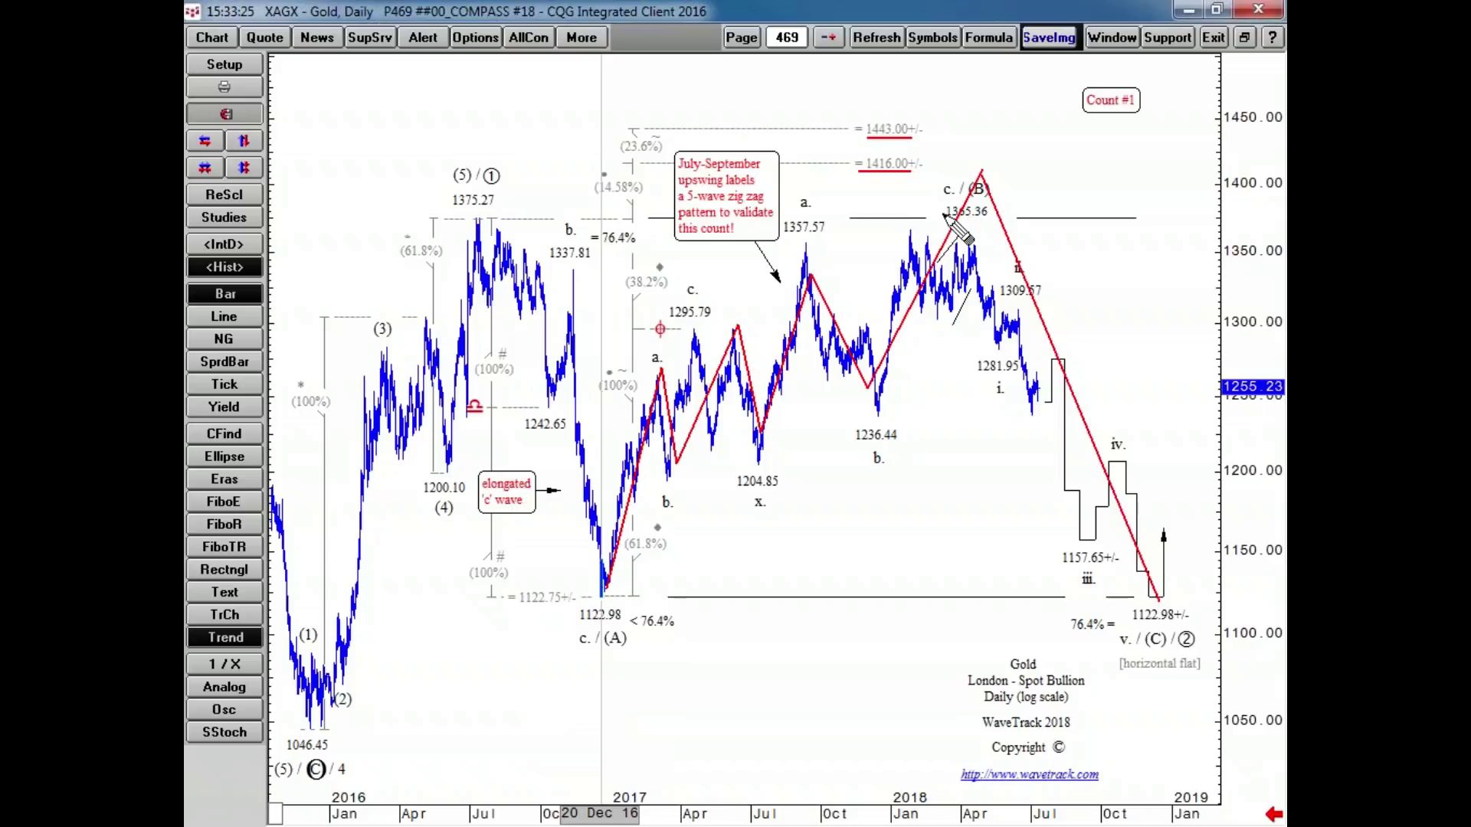
- Remove every red zigzag trend segment, leaving only the 1416.00 marker
{"action": "left_click", "coordinate": [240, 640]}
{"action": "left_click", "coordinate": [240, 641]}
{"action": "left_click", "coordinate": [203, 632]}
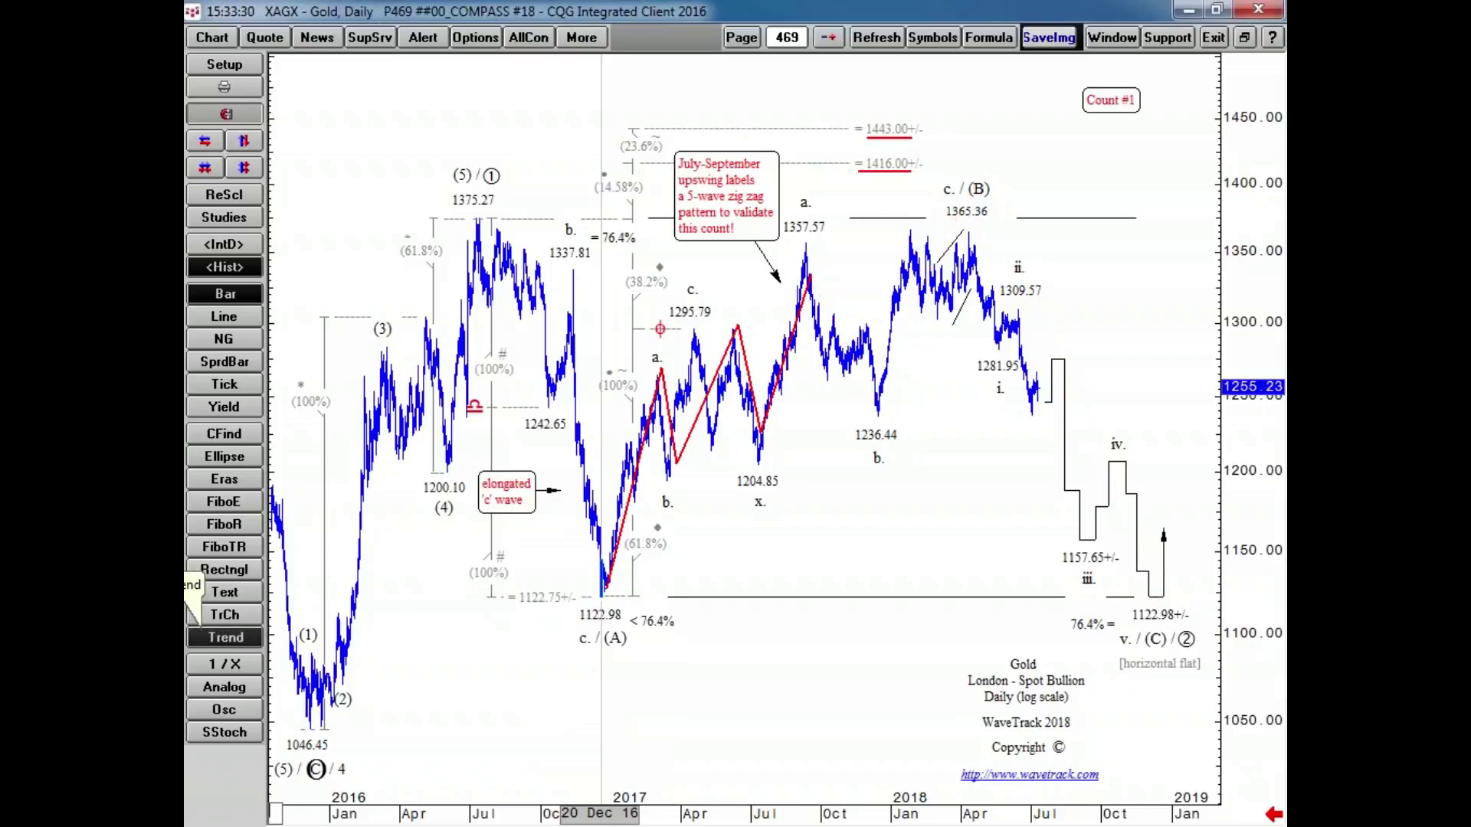
{"action": "left_click", "coordinate": [203, 632]}
{"action": "left_click", "coordinate": [203, 633]}
{"action": "left_click", "coordinate": [203, 633]}
{"action": "left_click", "coordinate": [203, 632]}
{"action": "left_click", "coordinate": [203, 632]}
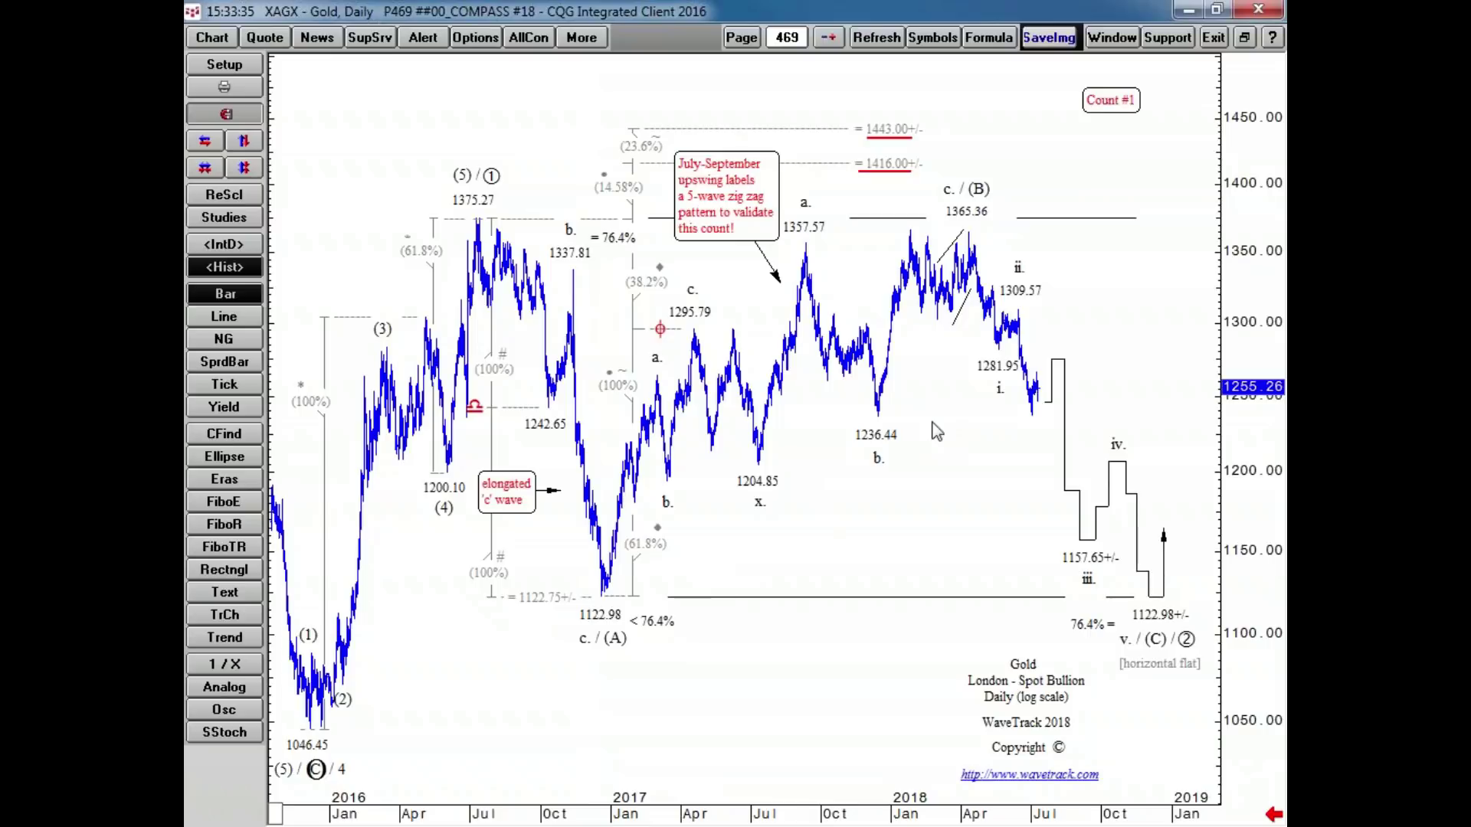
{"action": "left_click", "coordinate": [969, 234]}
{"action": "left_click", "coordinate": [968, 277]}
{"action": "left_click", "coordinate": [973, 249]}
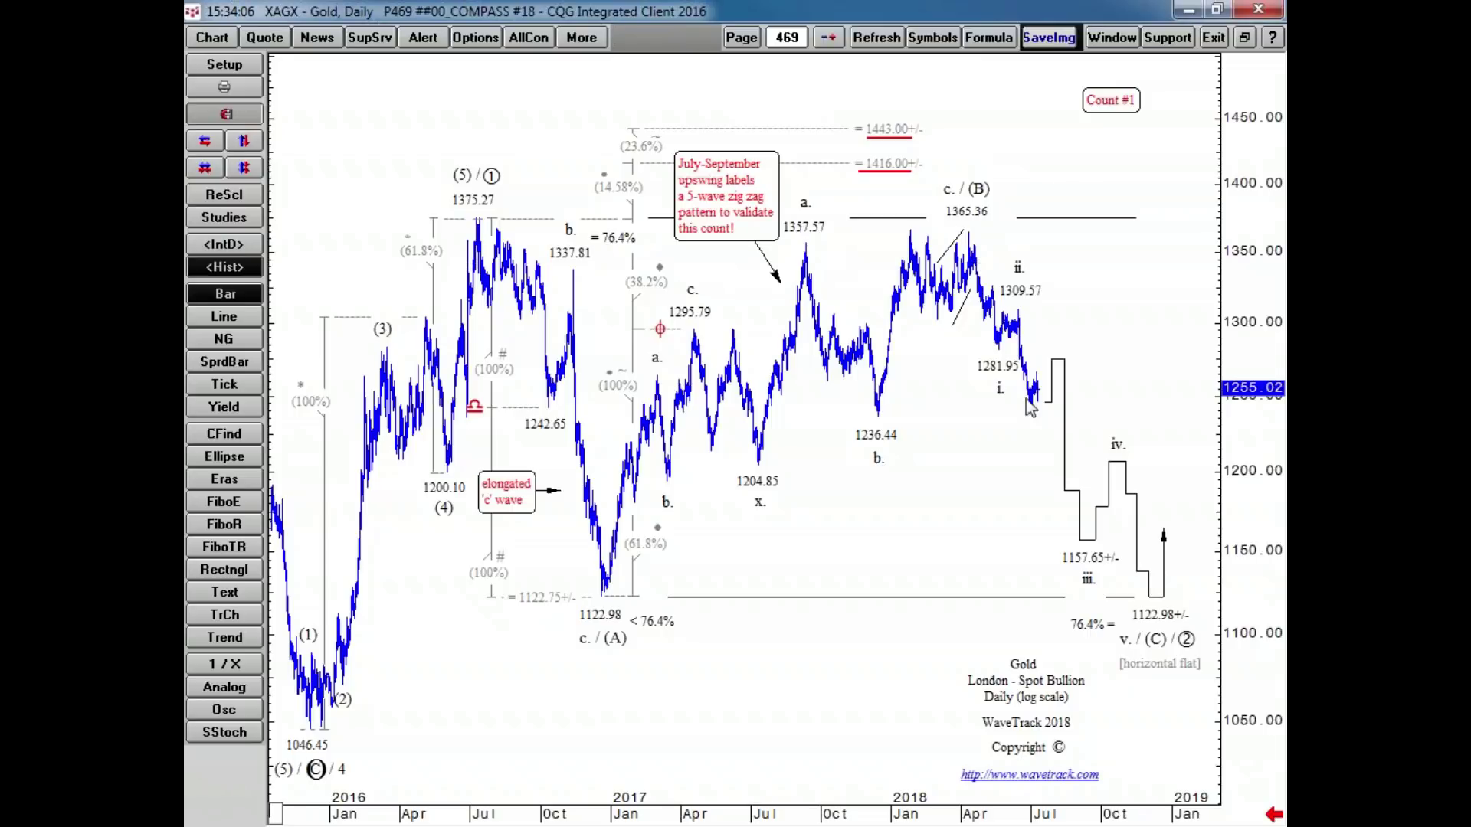
{"action": "left_click", "coordinate": [232, 640]}
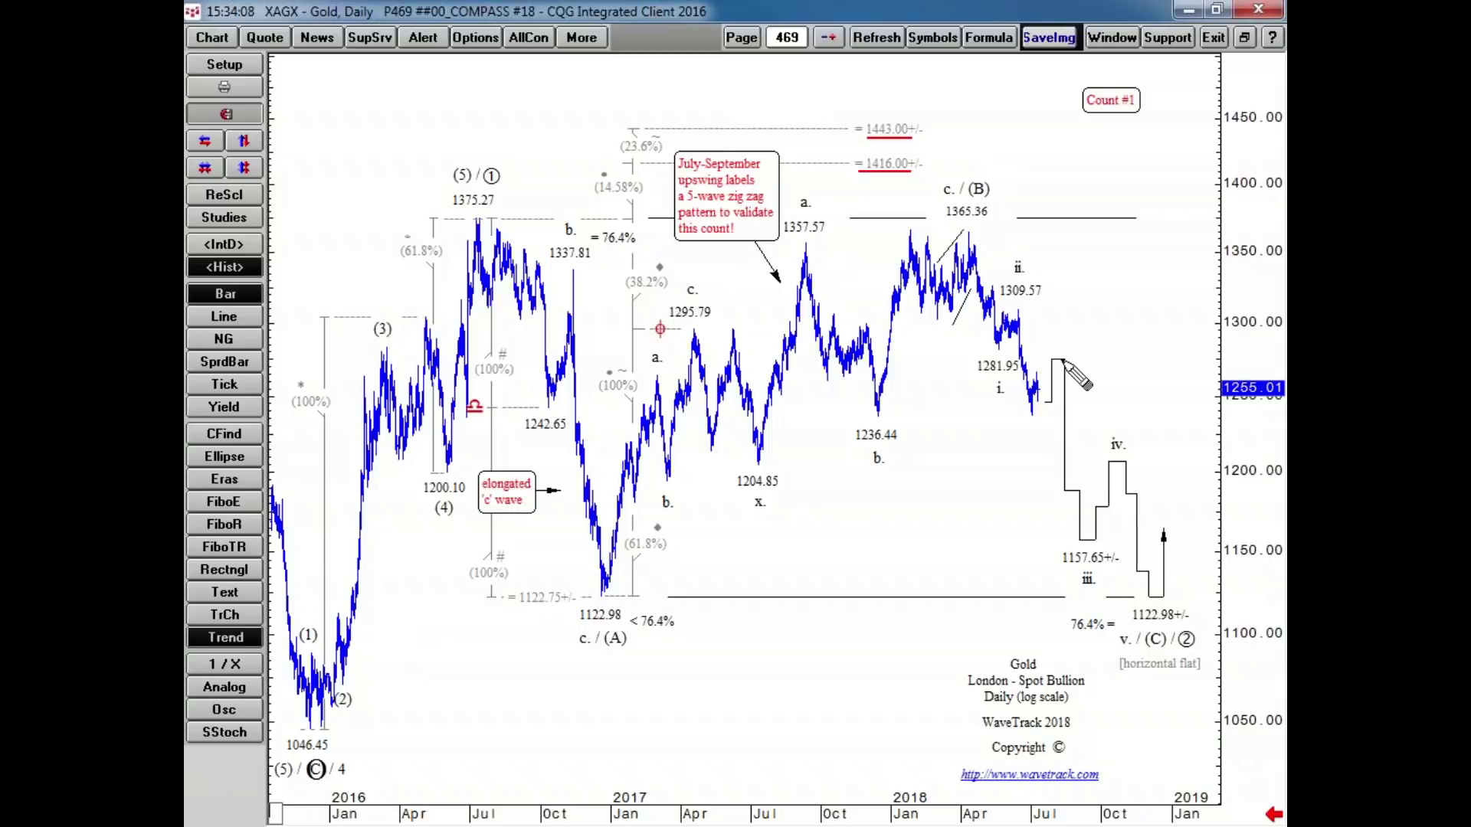
{"action": "left_click_drag", "start_coordinate": [1063, 360], "coordinate": [1160, 590]}
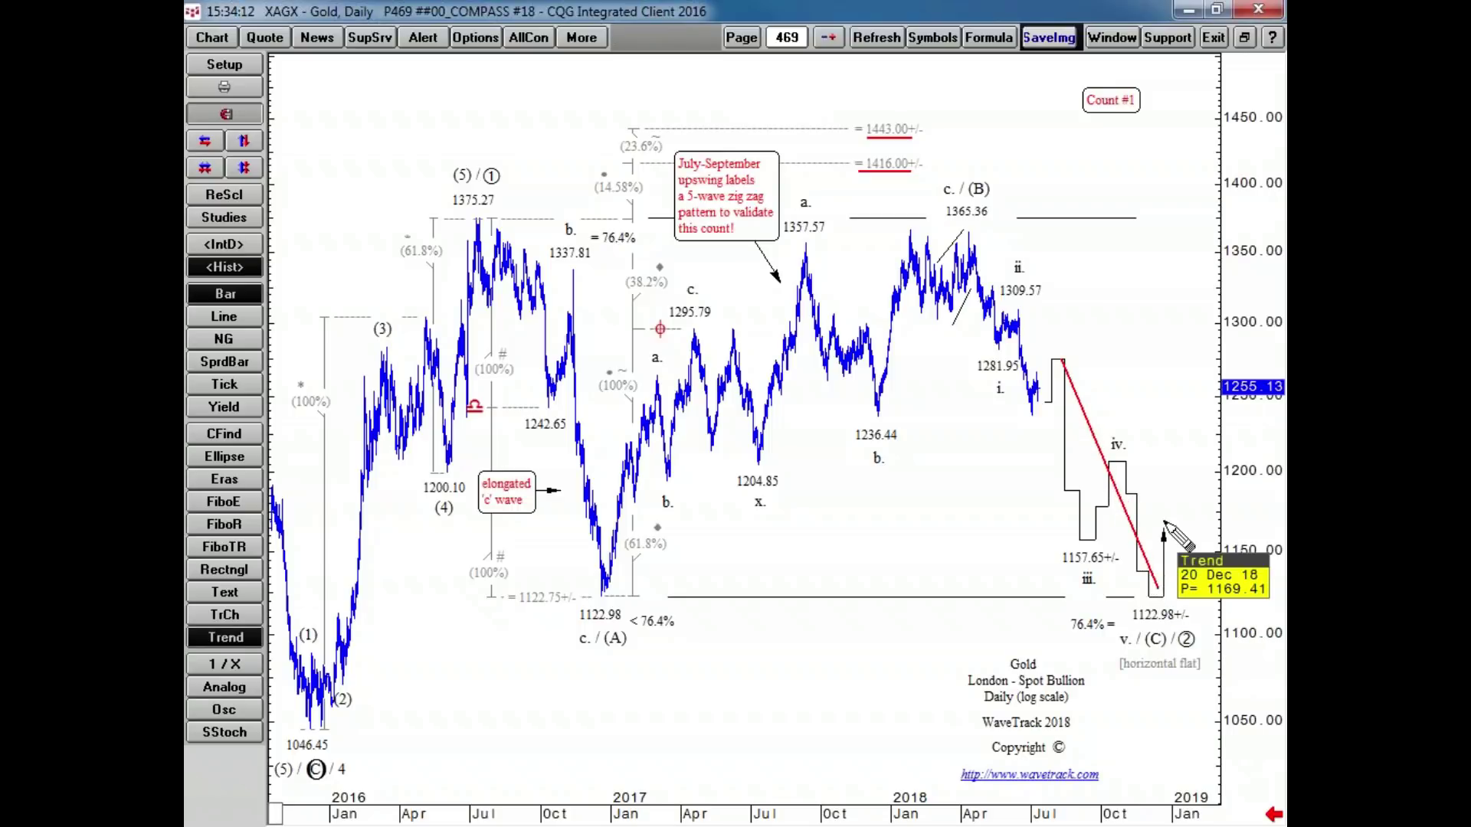
{"action": "left_click", "coordinate": [243, 639]}
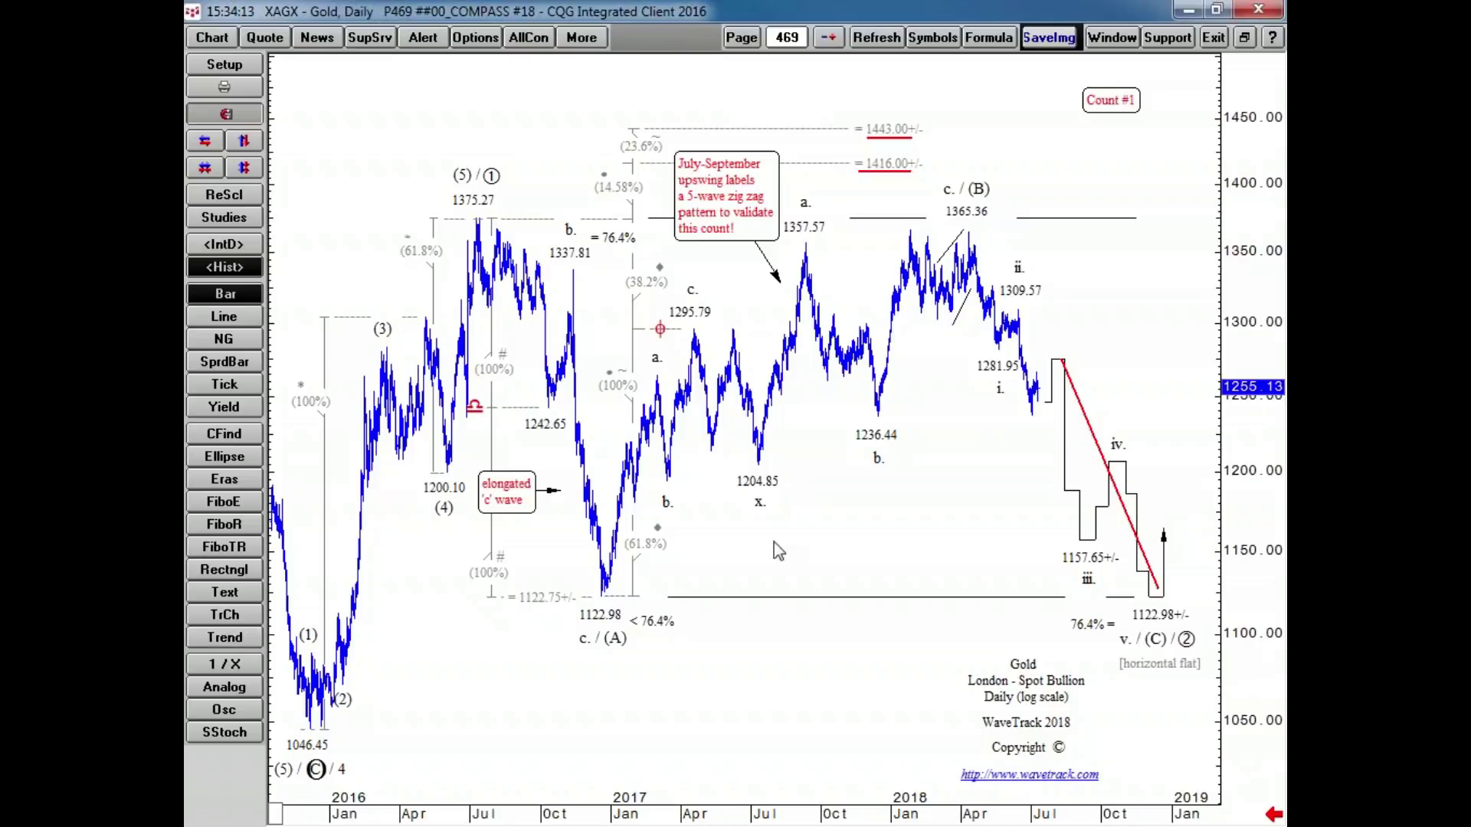
{"action": "mouse_move", "coordinate": [1155, 598]}
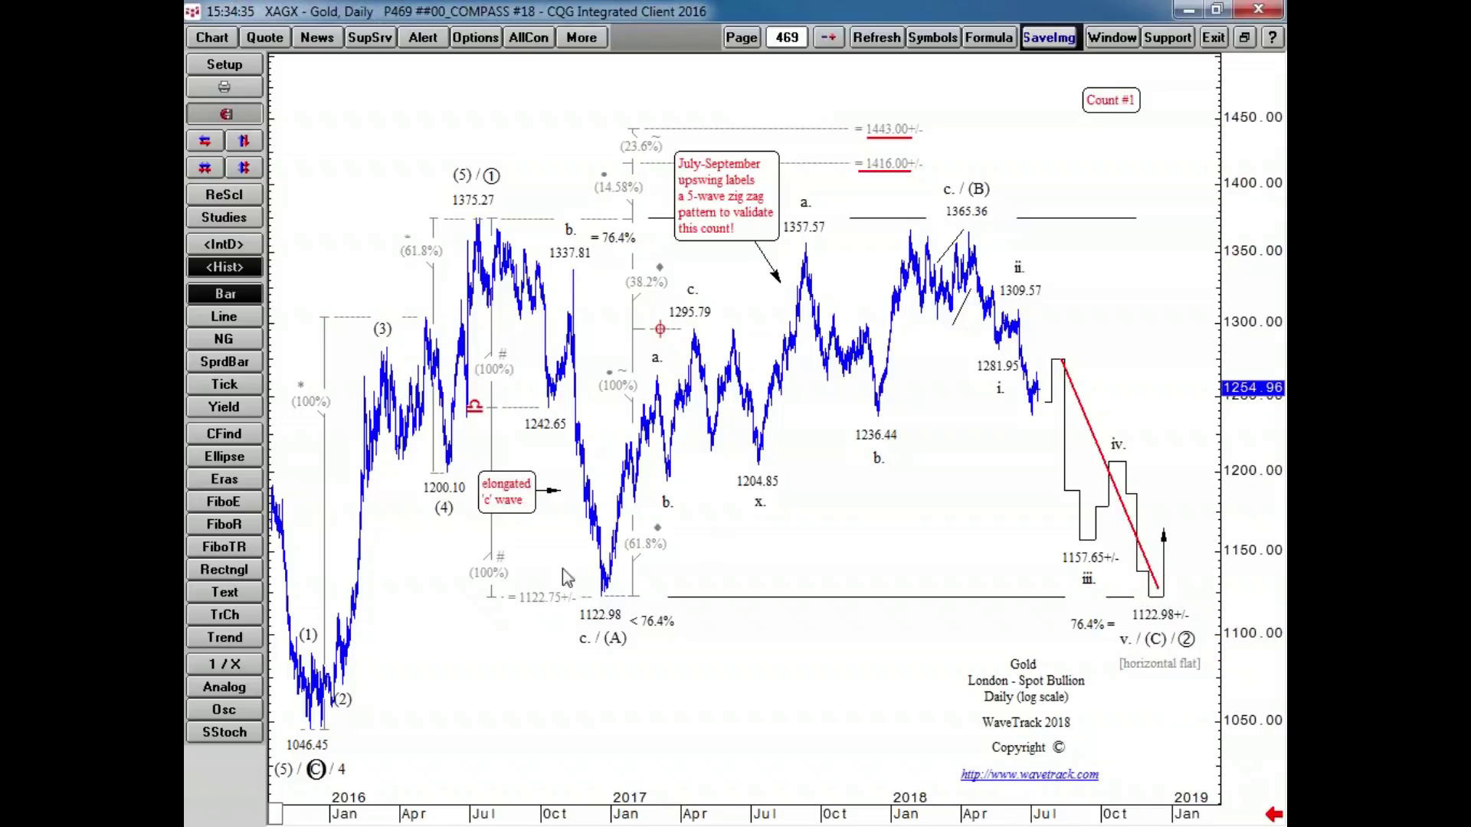
{"action": "left_click", "coordinate": [238, 638]}
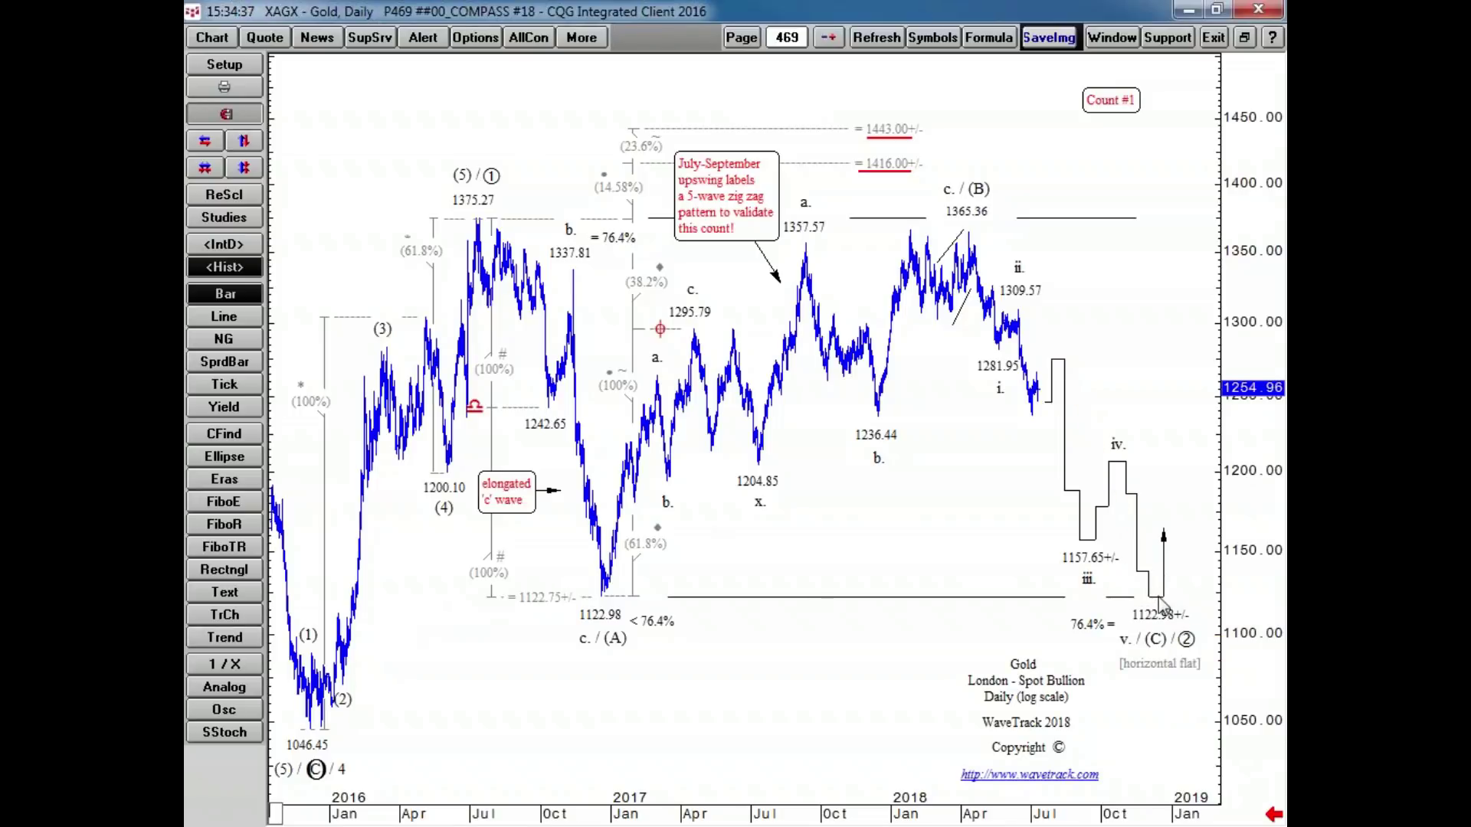
- Switch from CQG to the WaveTrack International home page in Firefox
{"action": "mouse_move", "coordinate": [1162, 605]}
{"action": "mouse_move", "coordinate": [334, 699]}
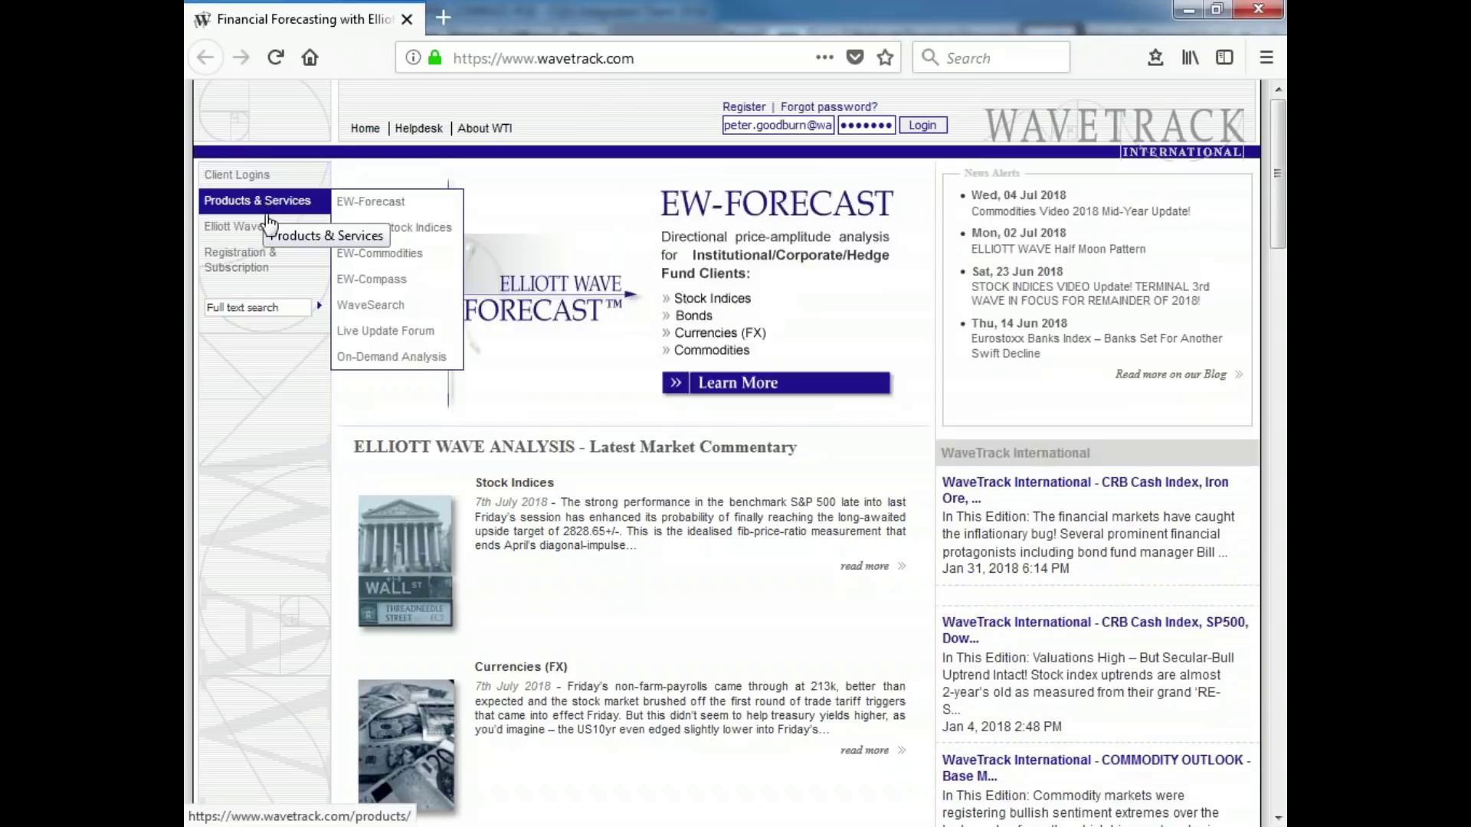
- Go to WaveTrack's Subscription page and scroll to the EW-Compass $39.00 USD monthly offer
{"action": "mouse_move", "coordinate": [269, 249]}
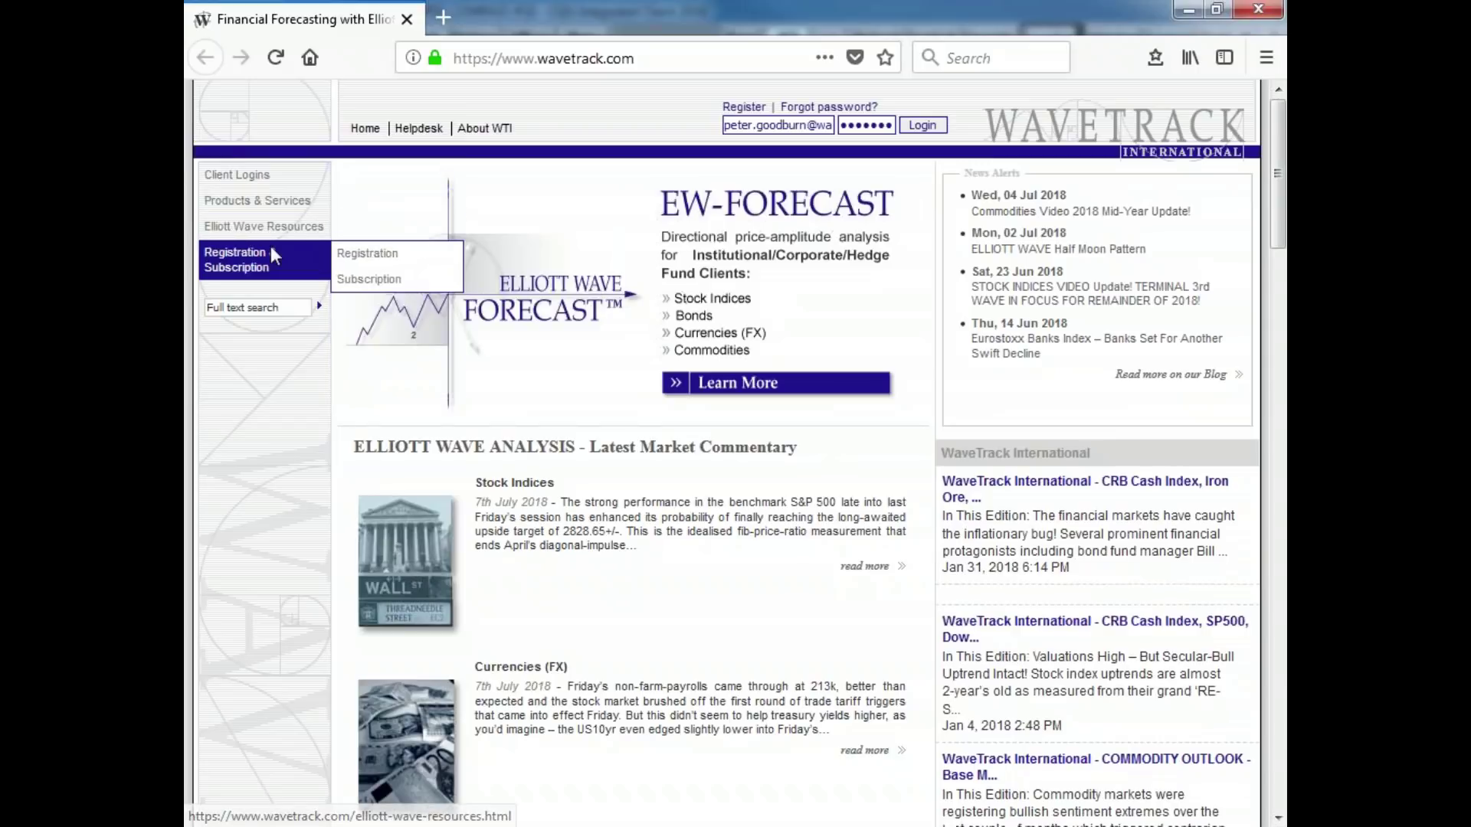
{"action": "left_click", "coordinate": [374, 282]}
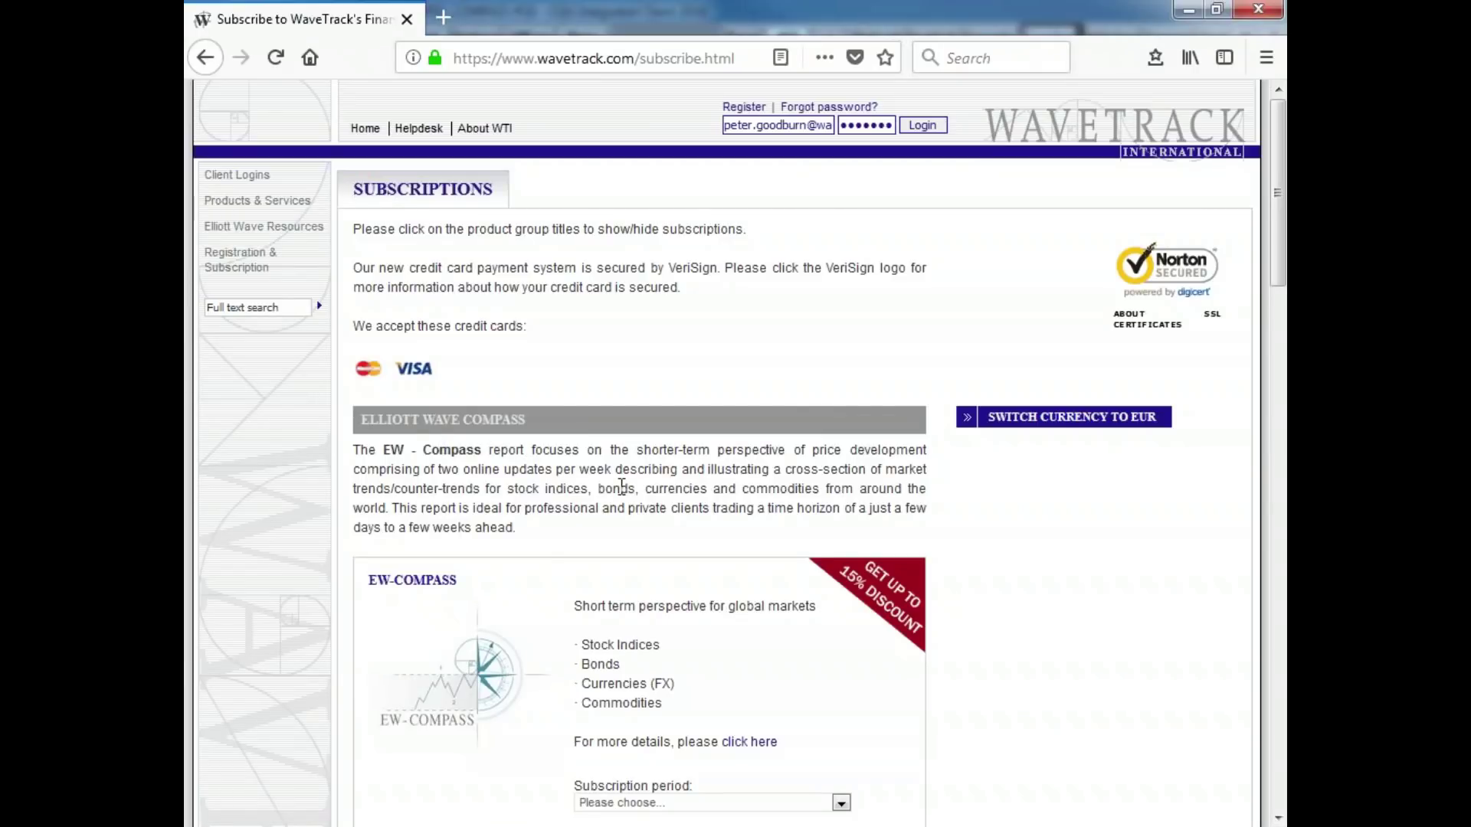
{"action": "scroll", "coordinate": [621, 485], "scroll_direction": "down", "scroll_amount": 3}
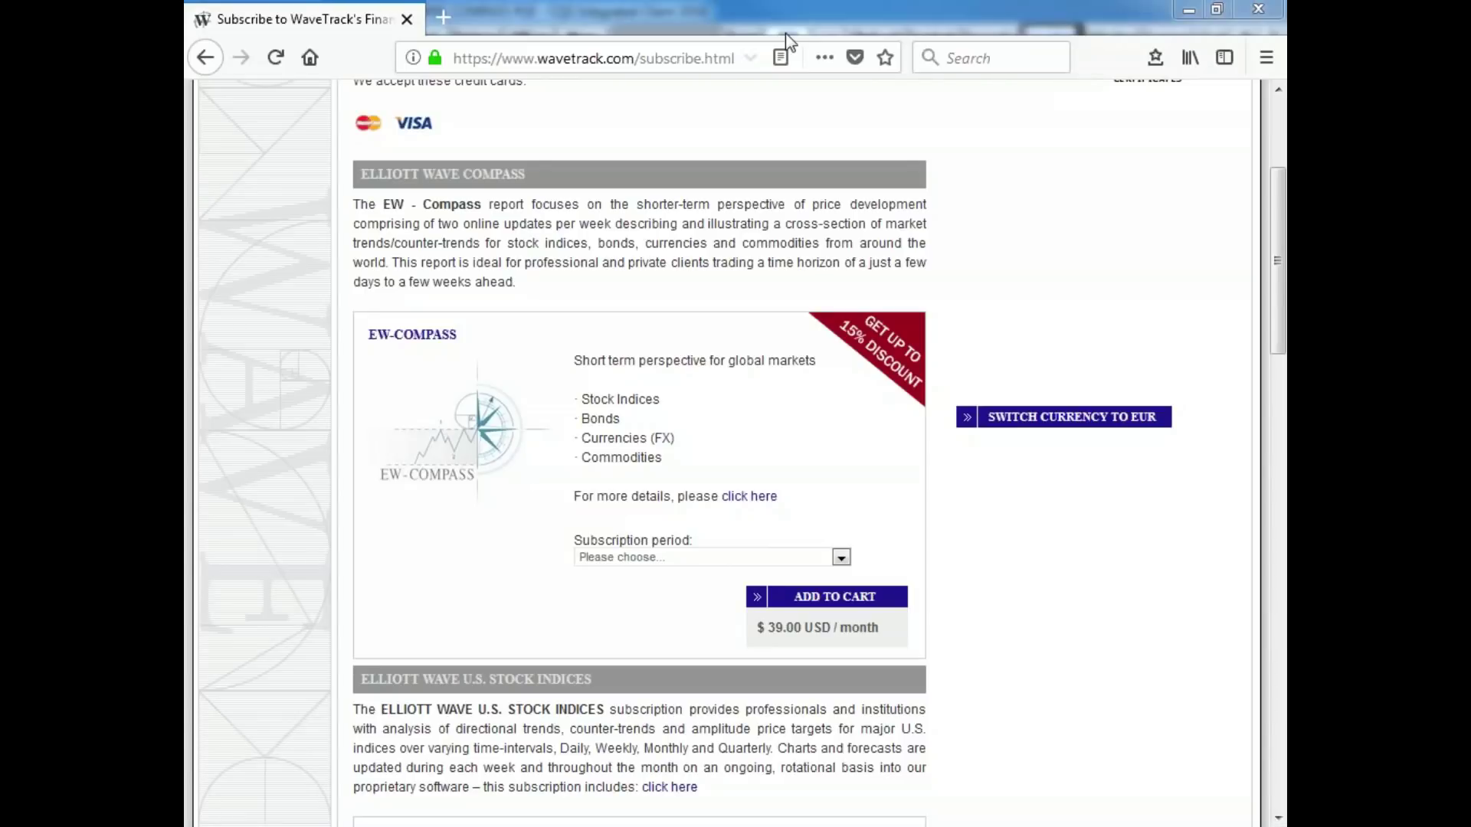
- Load the Elliott WaveTrack Twitter profile in a new browser tab
{"action": "left_click", "coordinate": [443, 17]}
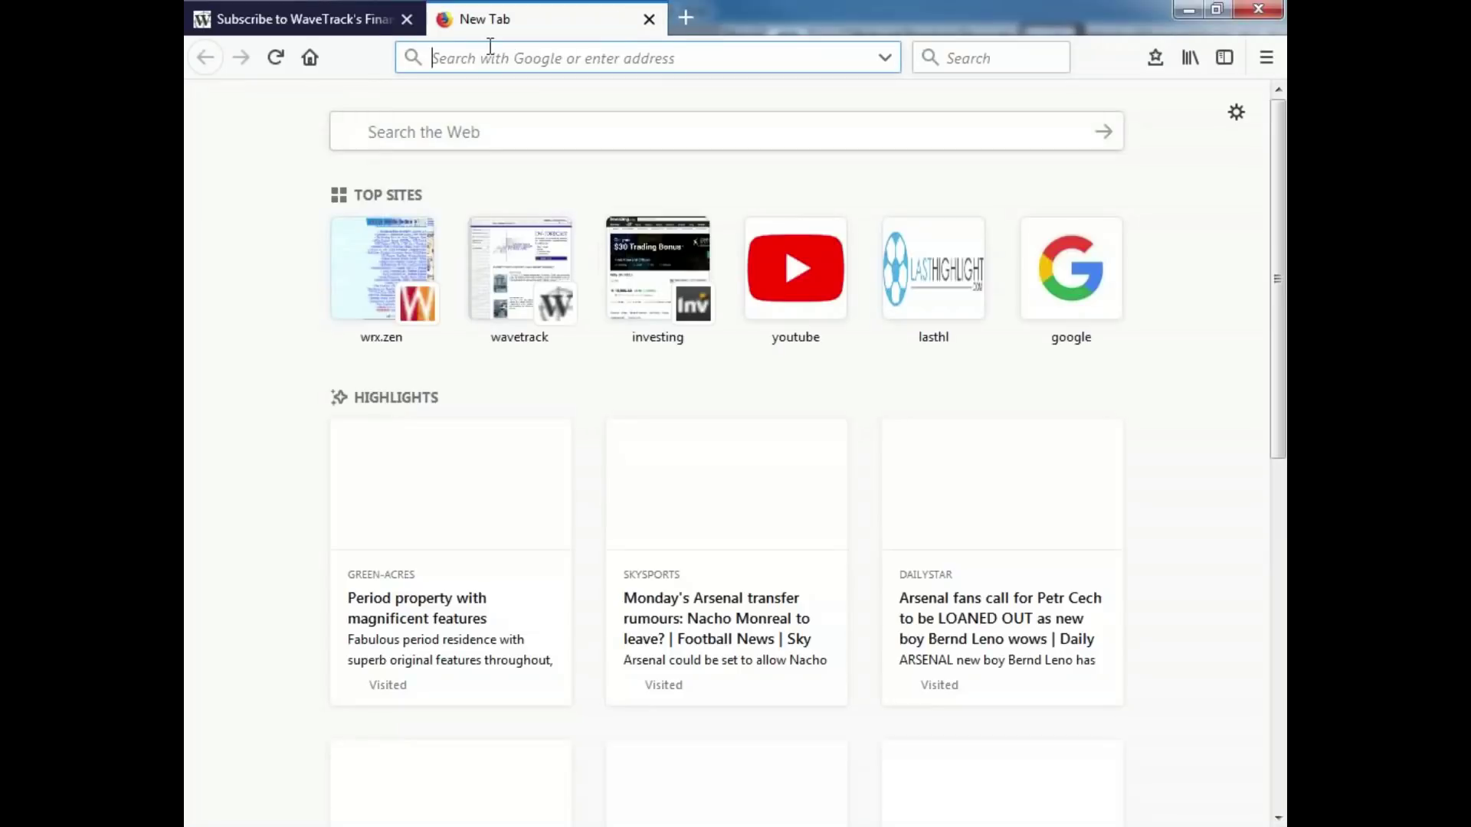
{"action": "type", "text": "https://twitter.com/elliottwave_wti?lang=en"}
{"action": "key", "text": "Return"}
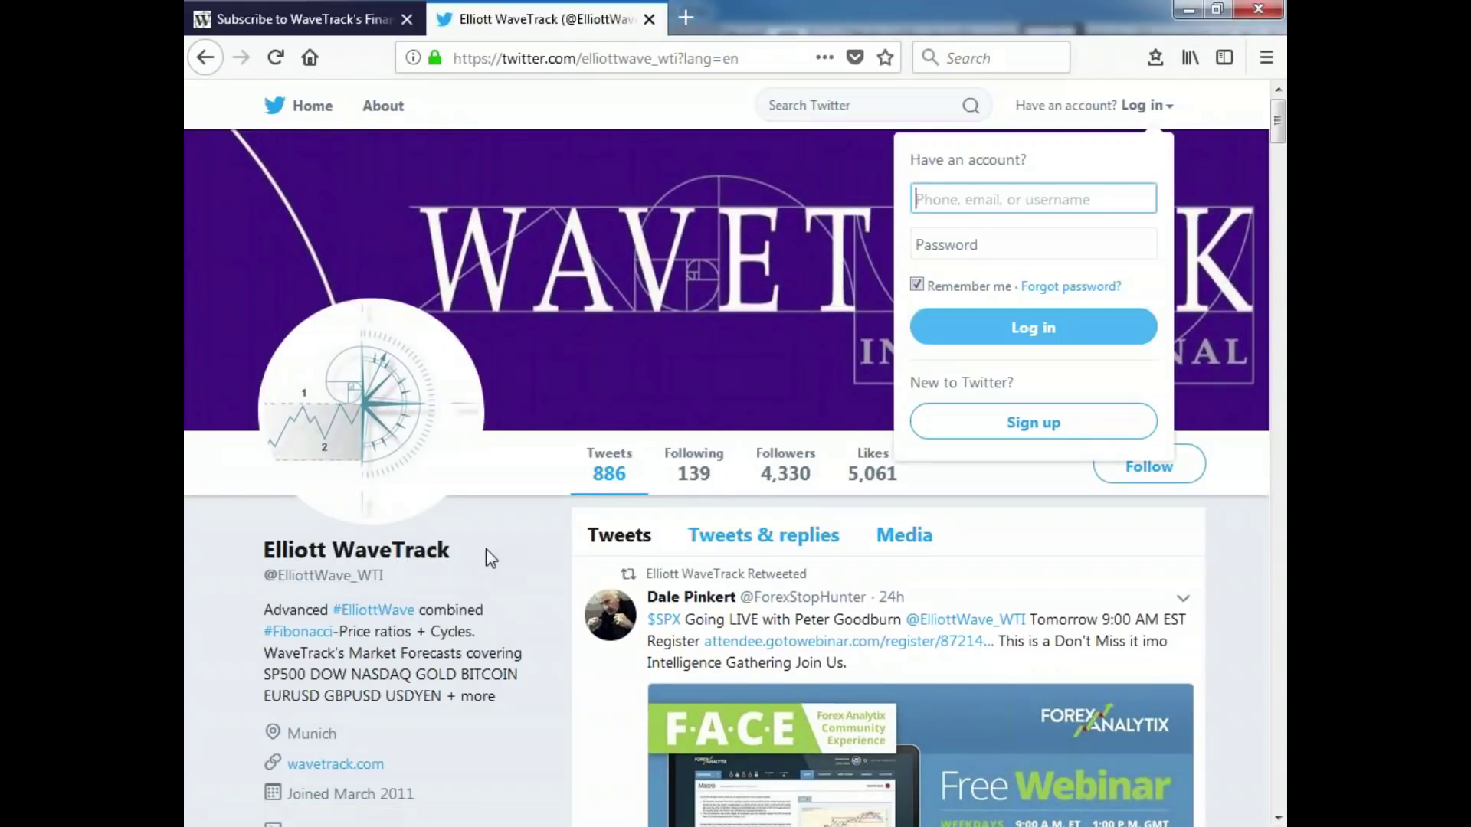
{"action": "scroll", "coordinate": [490, 558], "scroll_direction": "down", "scroll_amount": 1}
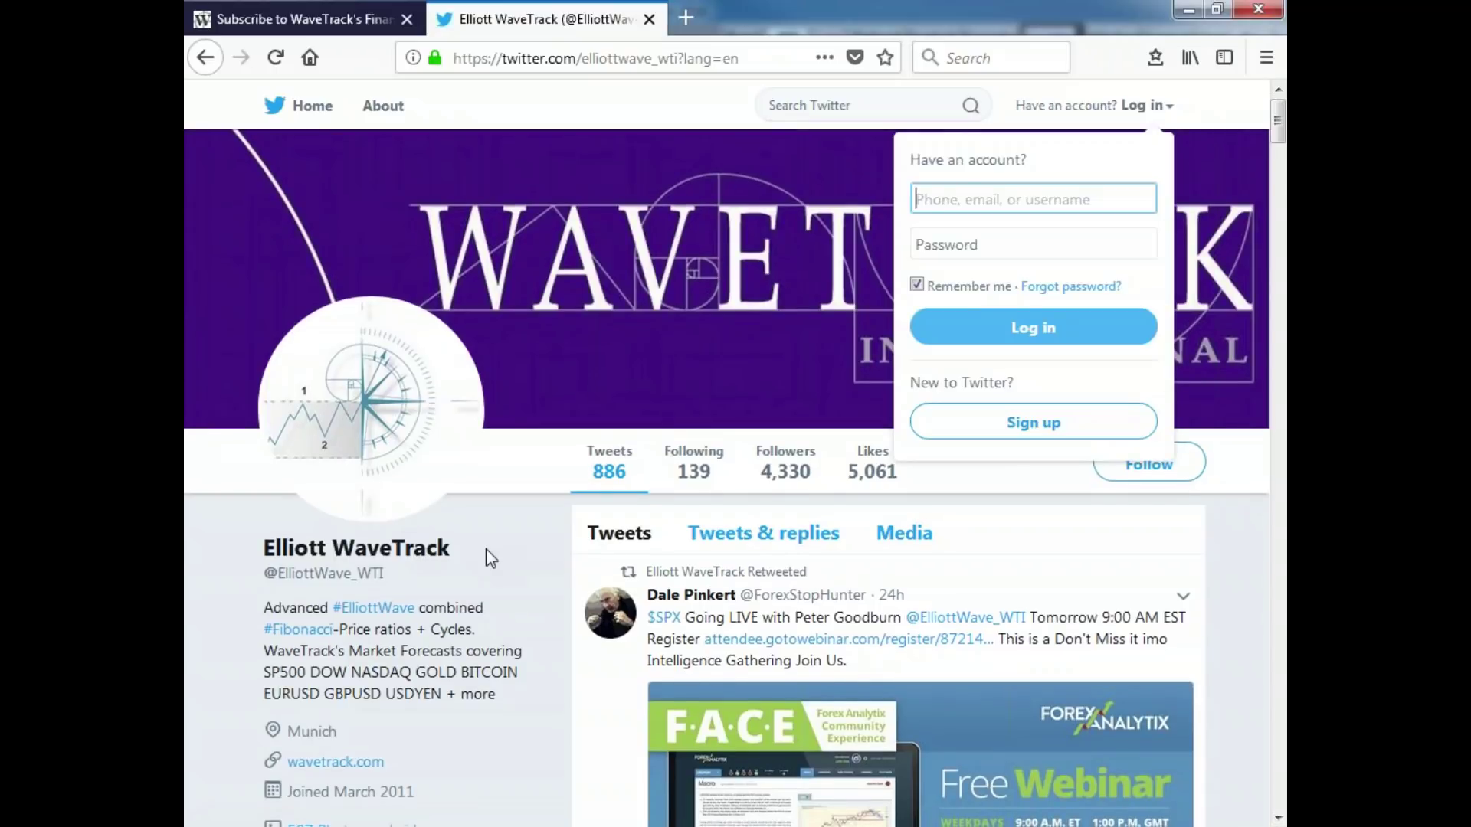
{"action": "scroll", "coordinate": [506, 521], "scroll_direction": "down", "scroll_amount": 5}
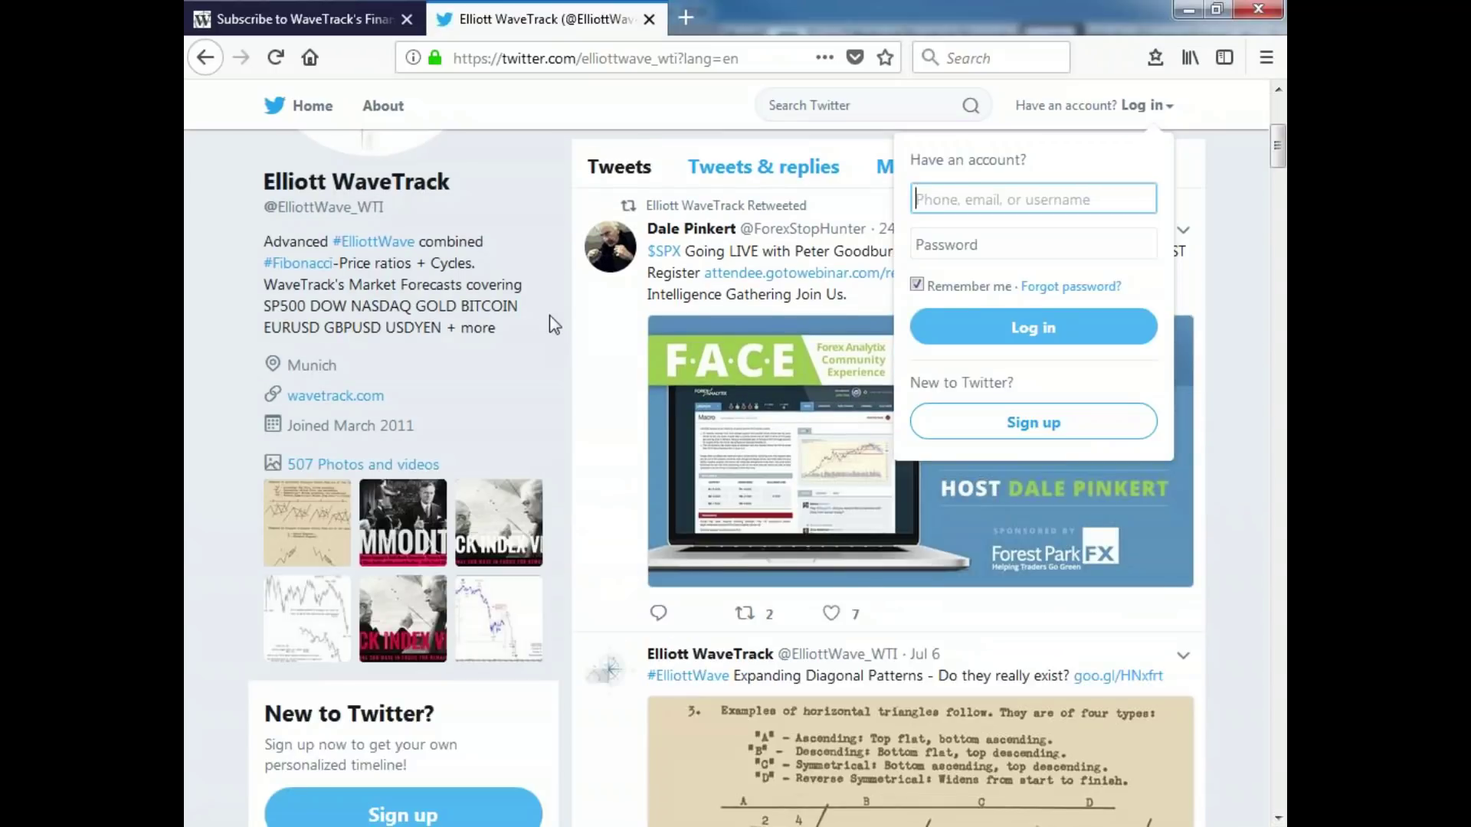
- Dismiss the login panel and scroll the timeline to the HALF MOON pattern tweet
{"action": "left_click", "coordinate": [1238, 360]}
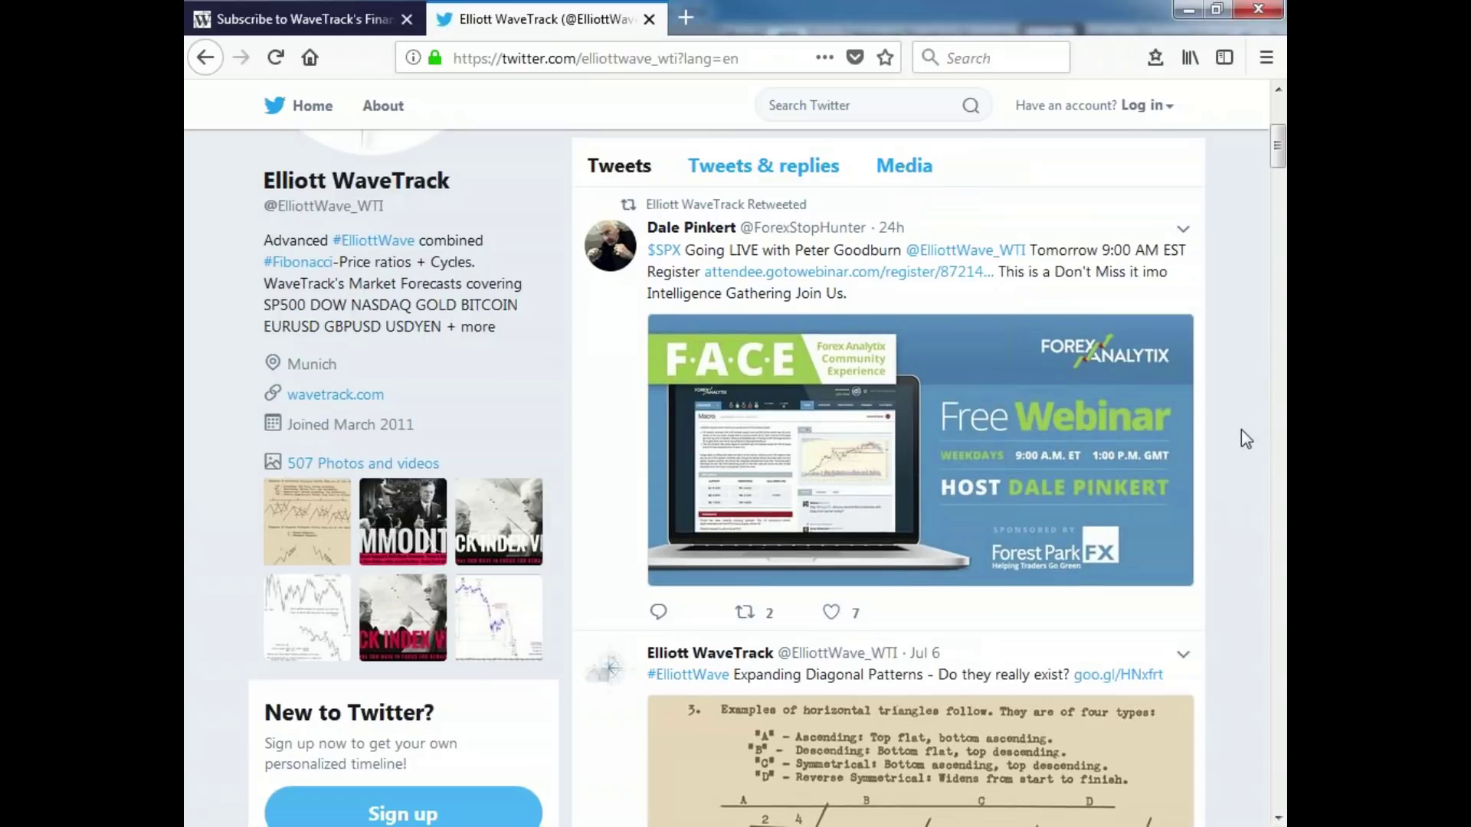
{"action": "scroll", "coordinate": [1245, 438], "scroll_direction": "down", "scroll_amount": 3}
{"action": "scroll", "coordinate": [1247, 438], "scroll_direction": "down", "scroll_amount": 2}
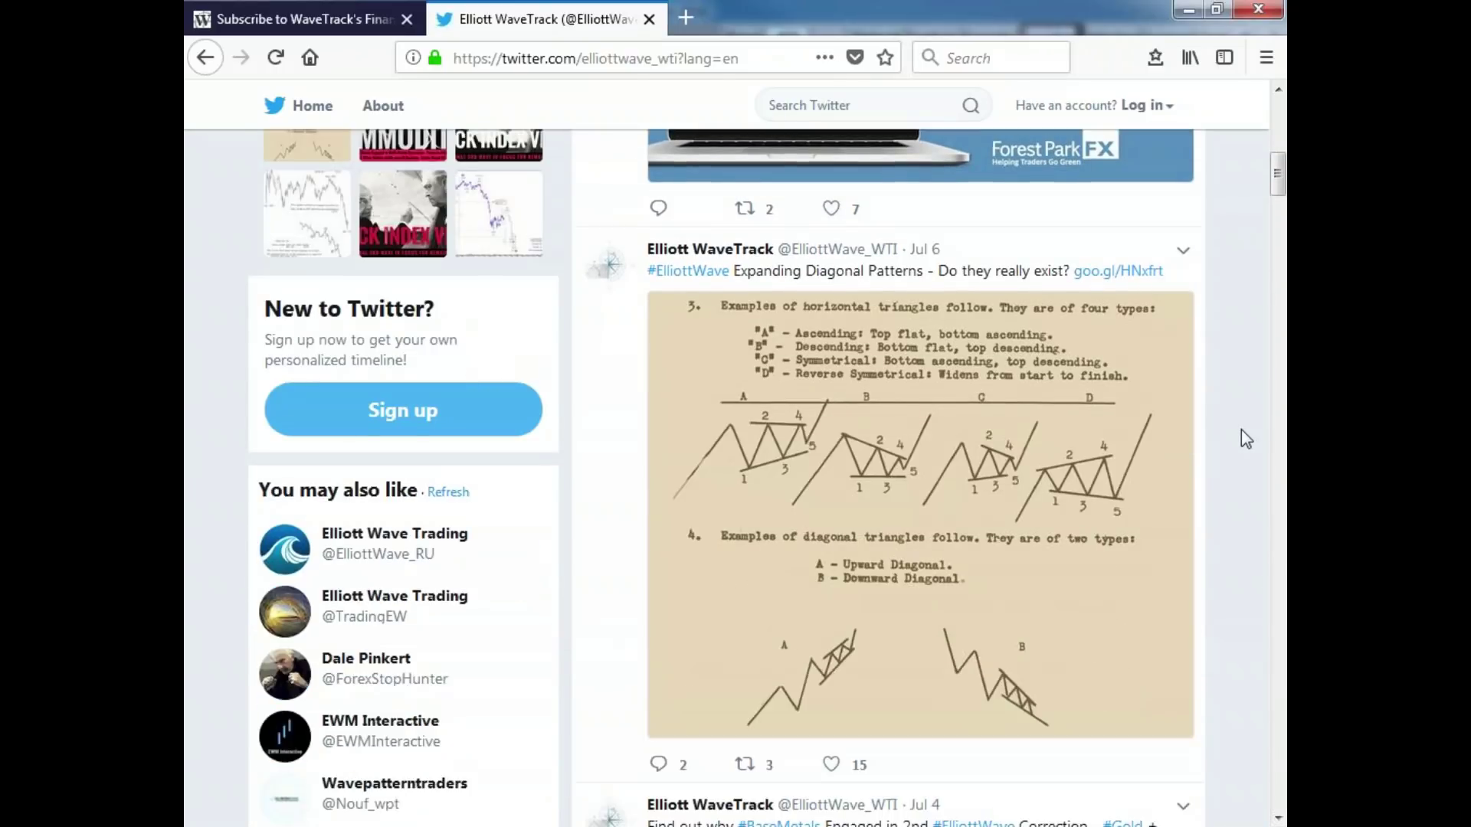
{"action": "scroll", "coordinate": [1245, 433], "scroll_direction": "down", "scroll_amount": 1}
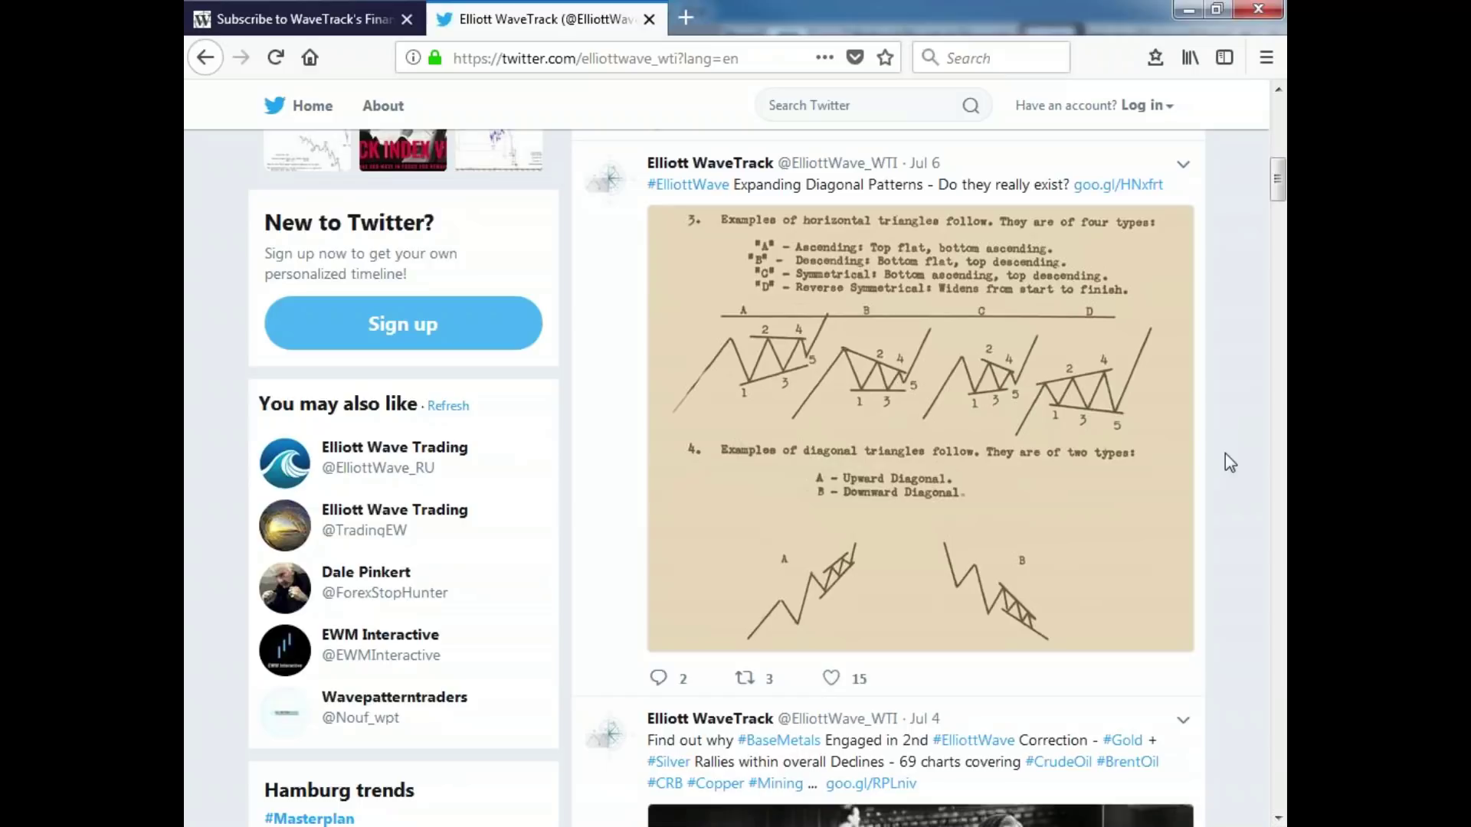
{"action": "scroll", "coordinate": [1228, 462], "scroll_direction": "down", "scroll_amount": 1}
{"action": "scroll", "coordinate": [1226, 456], "scroll_direction": "down", "scroll_amount": 5}
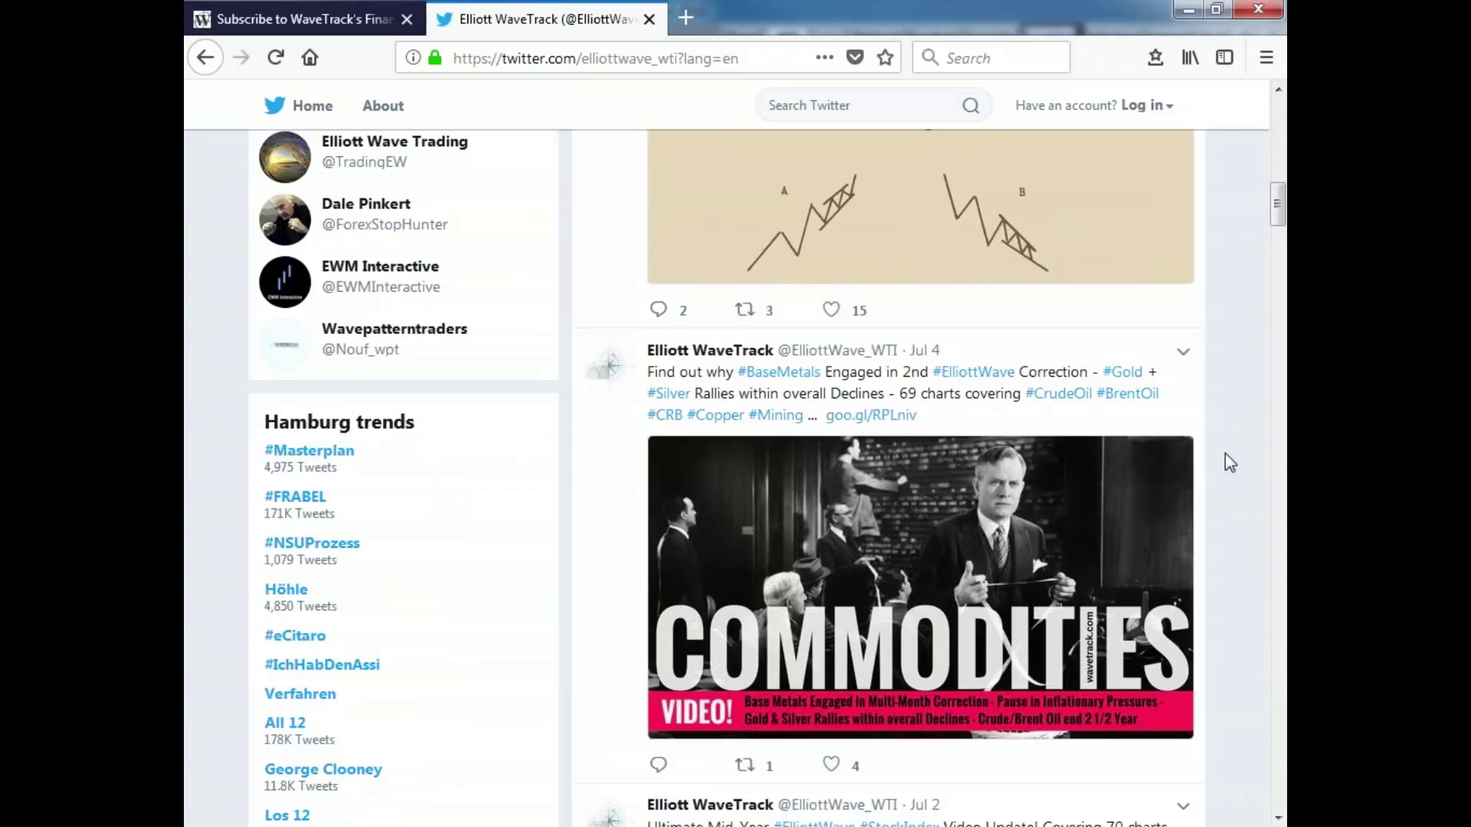
{"action": "scroll", "coordinate": [1225, 456], "scroll_direction": "down", "scroll_amount": 7}
{"action": "scroll", "coordinate": [1226, 456], "scroll_direction": "down", "scroll_amount": 8}
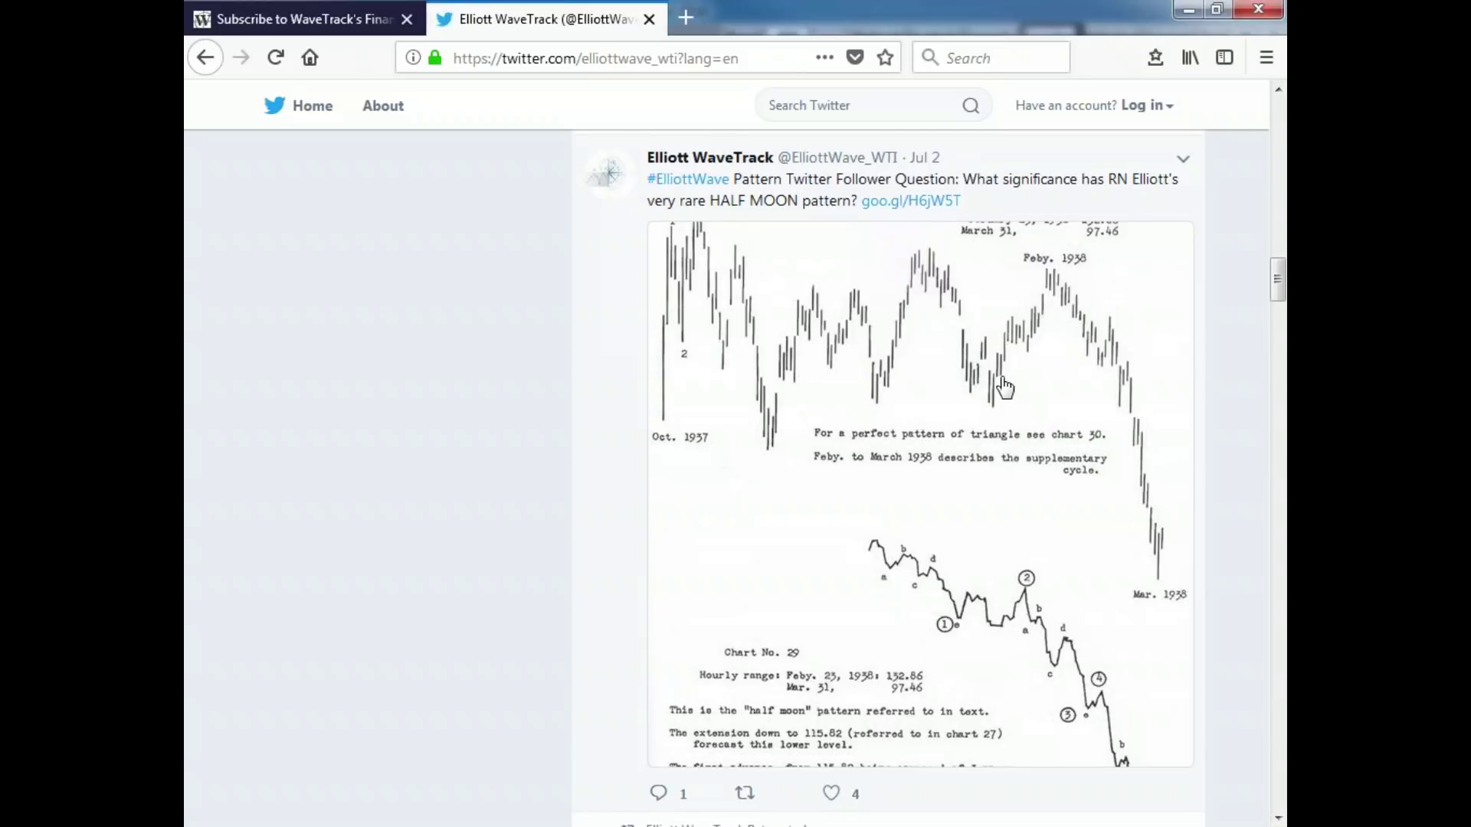
{"action": "scroll", "coordinate": [1004, 387], "scroll_direction": "up", "scroll_amount": 2}
- Follow the tweet's goo.gl link to the 'Elliott Wave Half Moon Pattern' blog post
{"action": "left_click", "coordinate": [900, 331]}
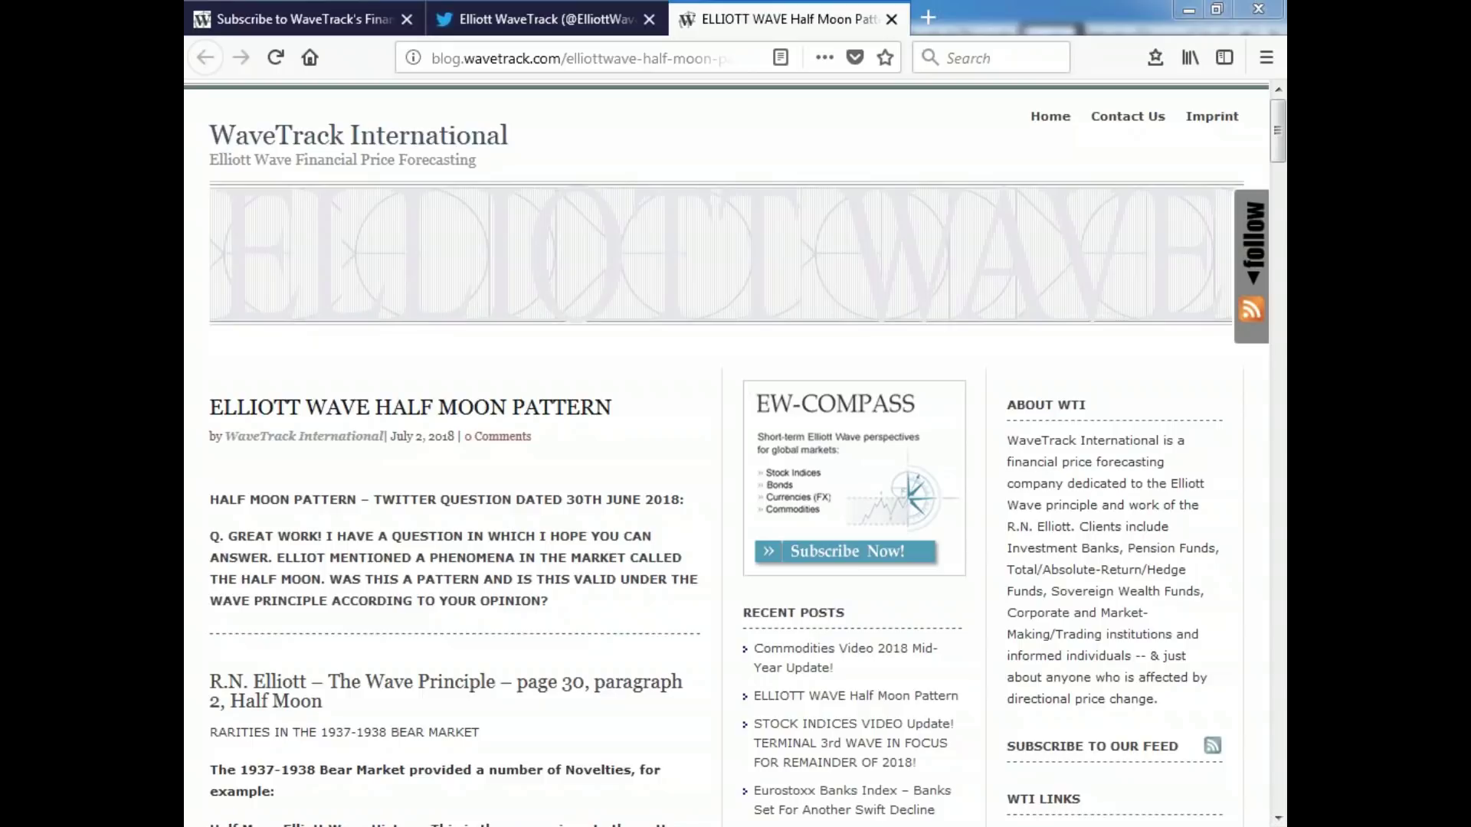
- Go back to the WaveTrack subscriptions tab and load the wavetrack.com home page
{"action": "left_click", "coordinate": [335, 27]}
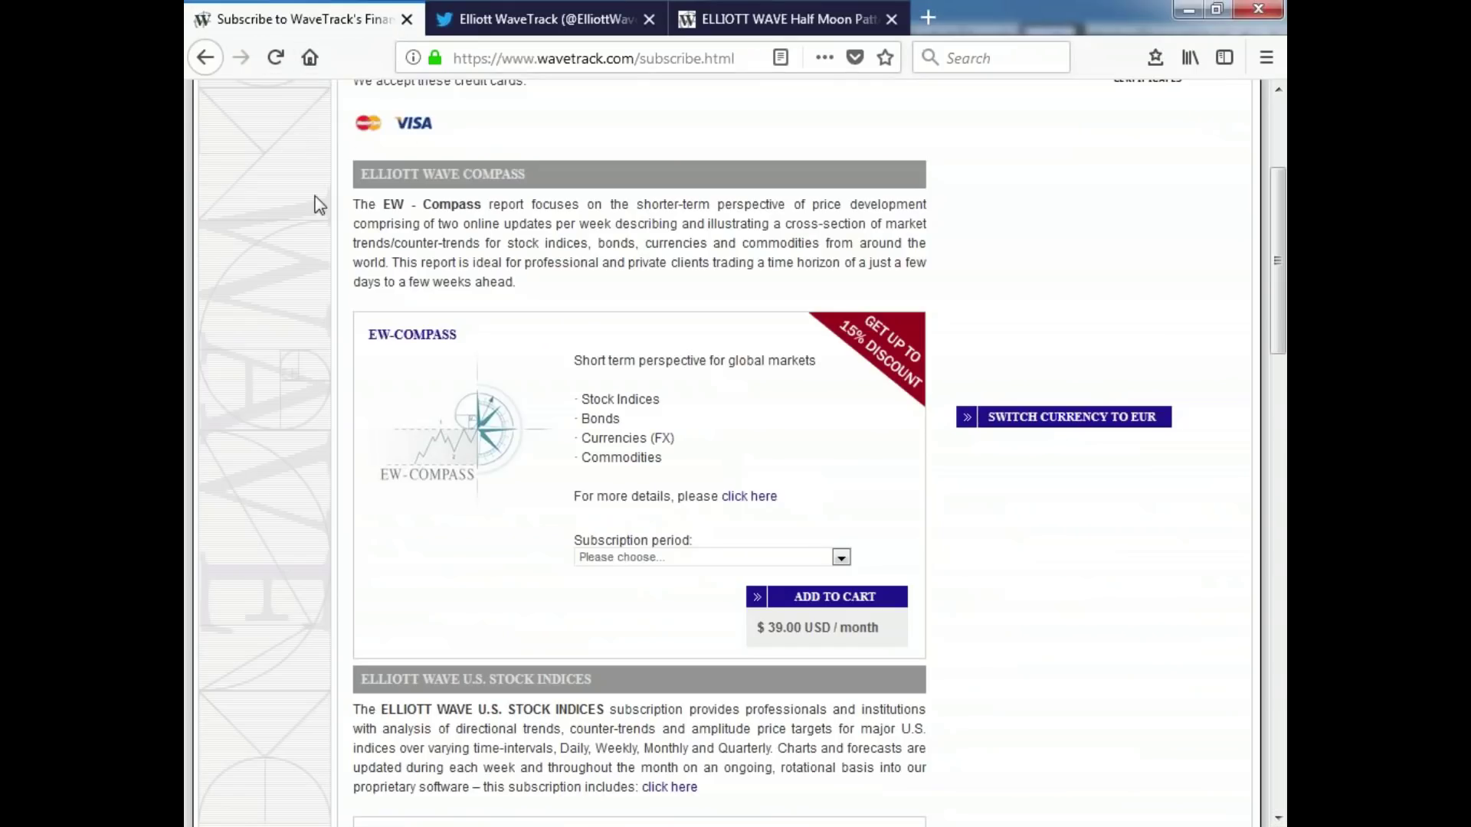
{"action": "scroll", "coordinate": [318, 205], "scroll_direction": "up", "scroll_amount": 5}
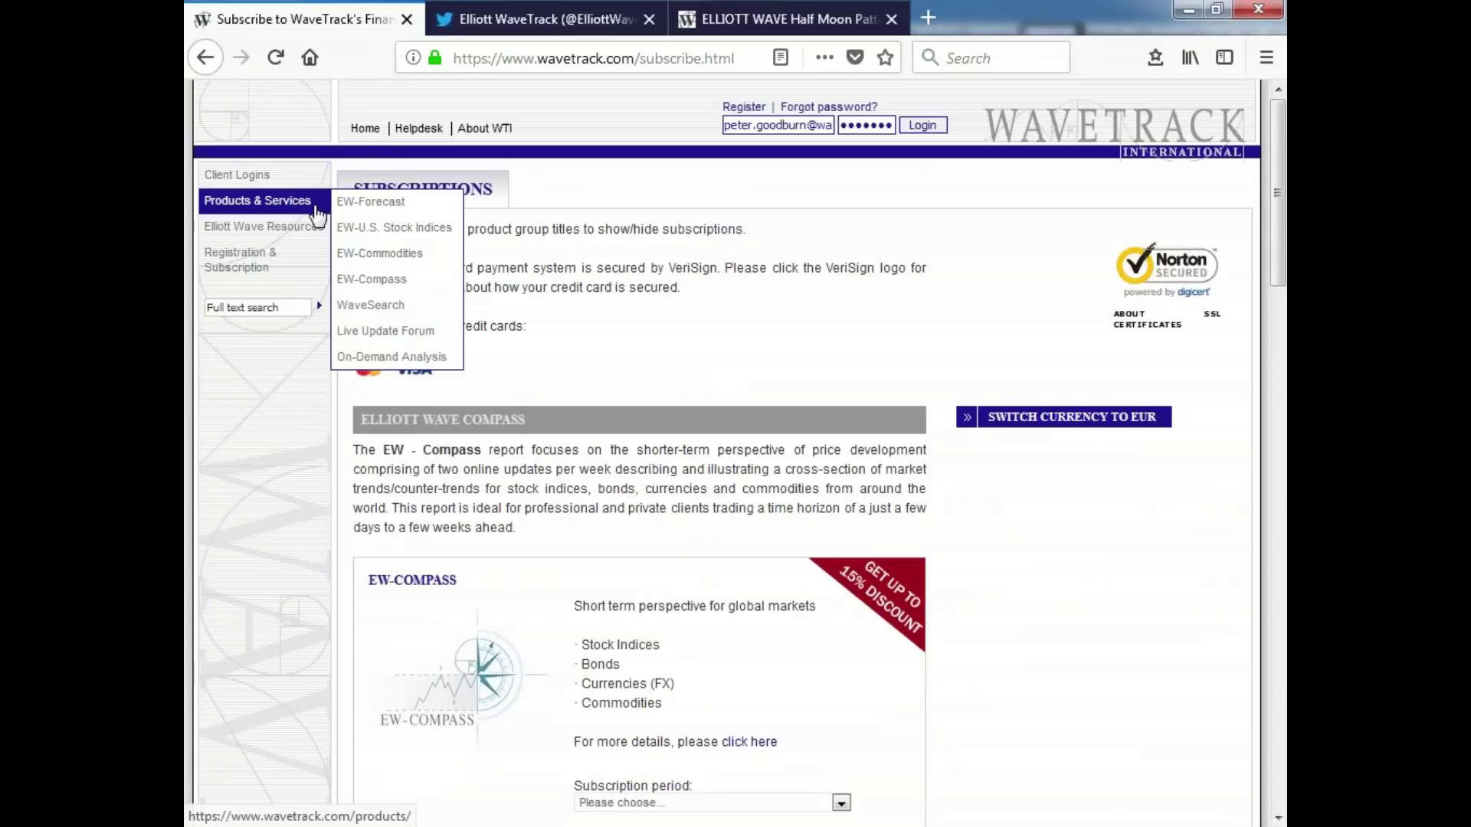
{"action": "left_click", "coordinate": [317, 202]}
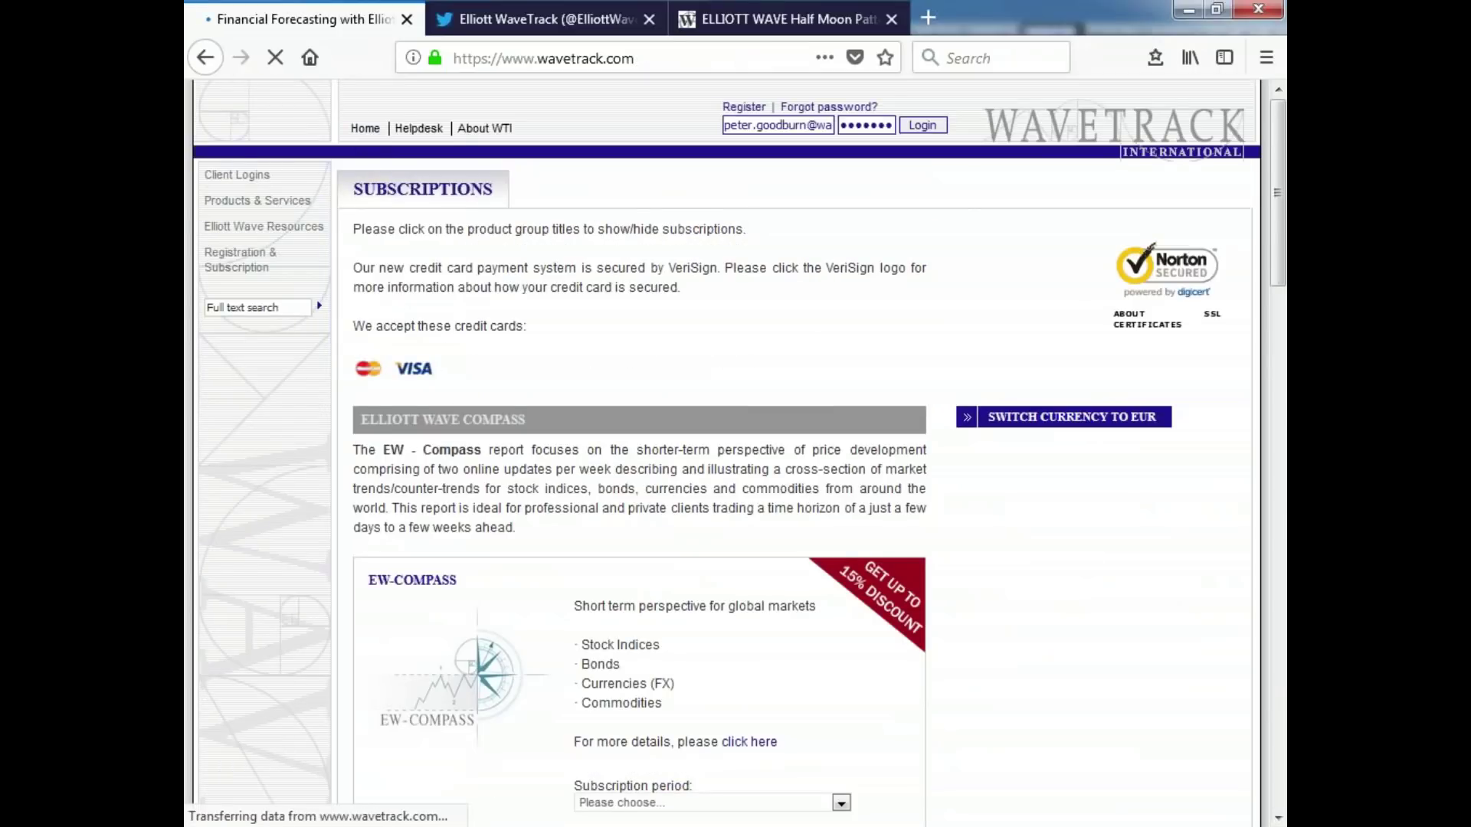